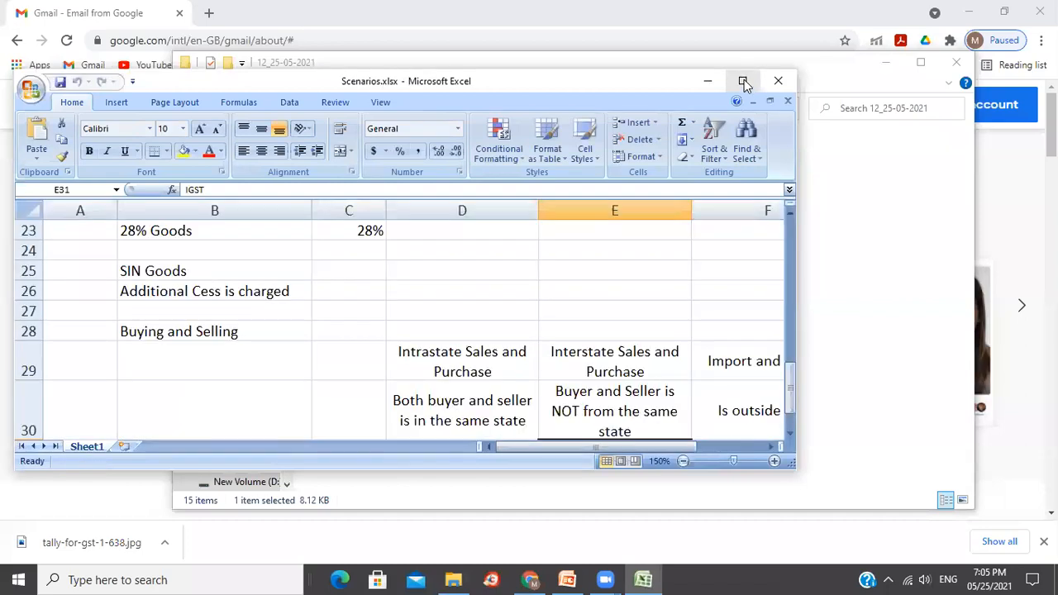
Maximize Scenarios.xlsx and review the 2 Items label and the HSN codes 58123489.
{"action": "left_click", "coordinate": [743, 81]}
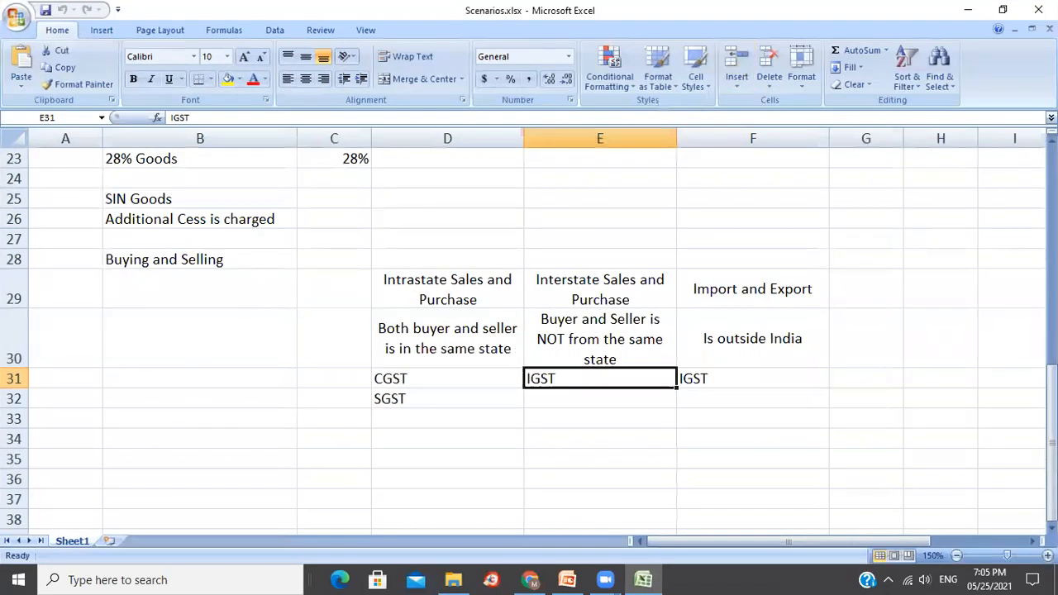
{"action": "left_click_drag", "start_coordinate": [1052, 408], "coordinate": [1051, 354]}
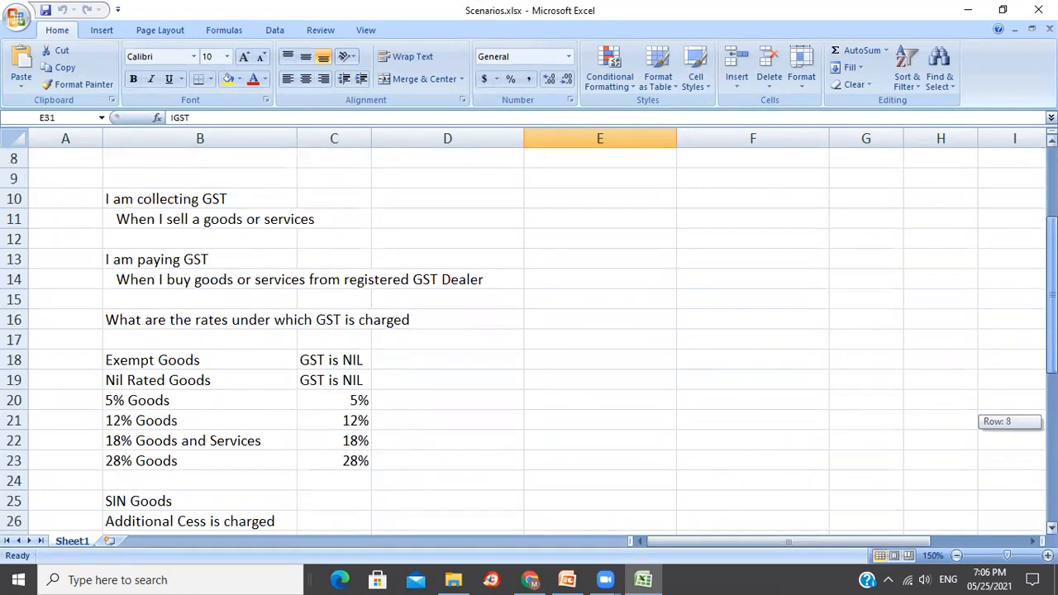
{"action": "left_click_drag", "start_coordinate": [1052, 355], "coordinate": [1051, 333]}
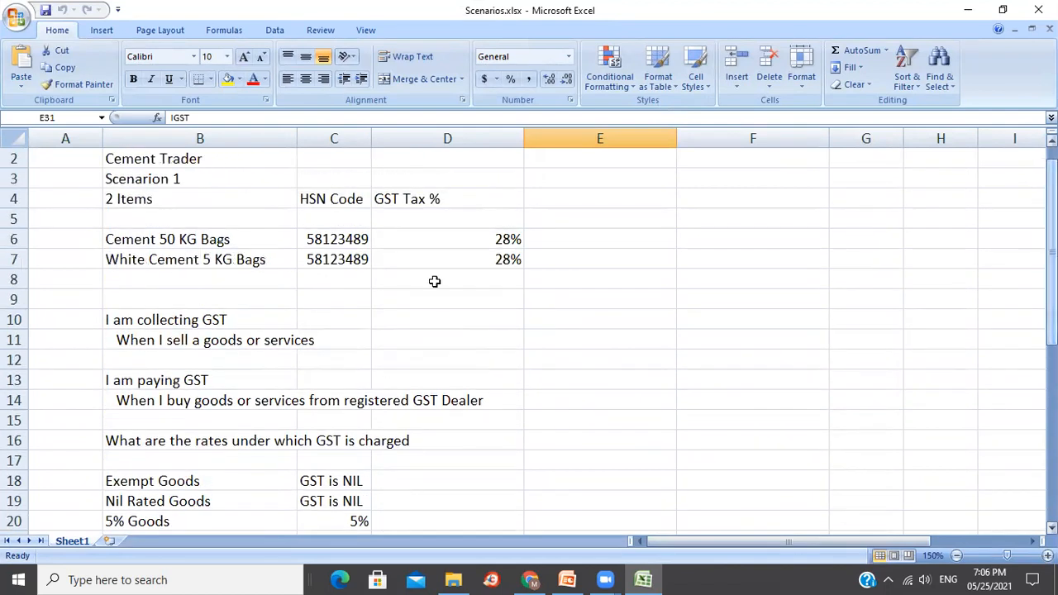
{"action": "left_click", "coordinate": [185, 201]}
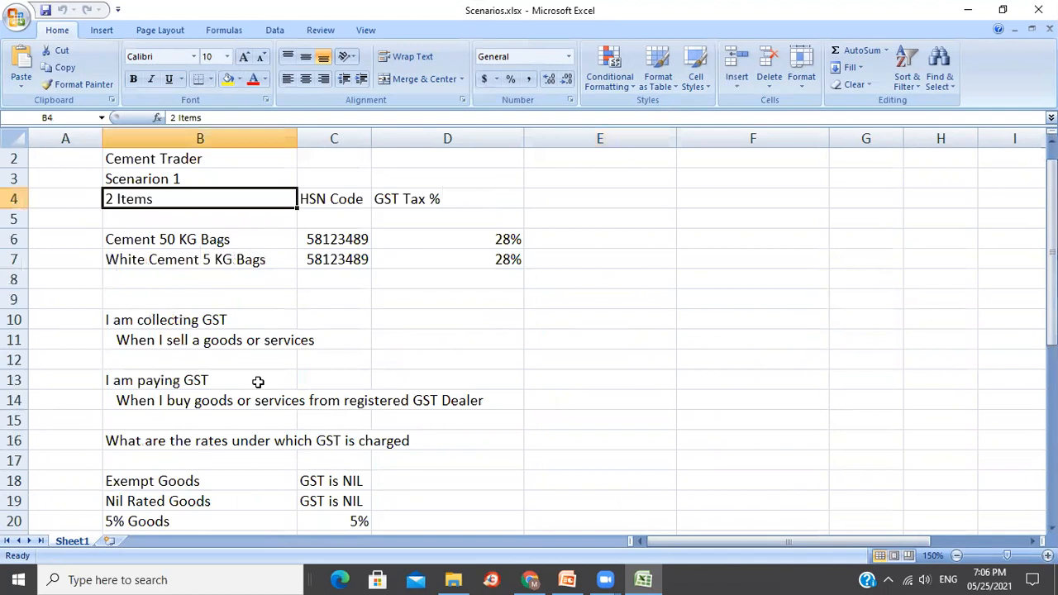
{"action": "left_click_drag", "start_coordinate": [338, 239], "coordinate": [337, 258]}
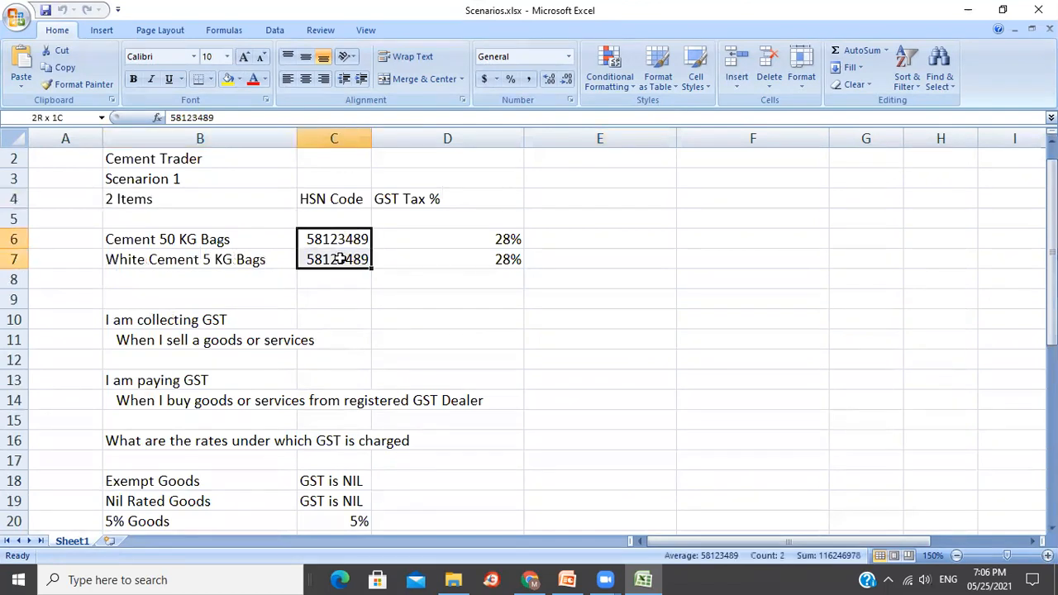
{"action": "left_click", "coordinate": [421, 304]}
Review the 28% rate, White Cement 5 KG Bags, the GST collection note and Cement 50 KG Bags.
{"action": "left_click", "coordinate": [426, 259]}
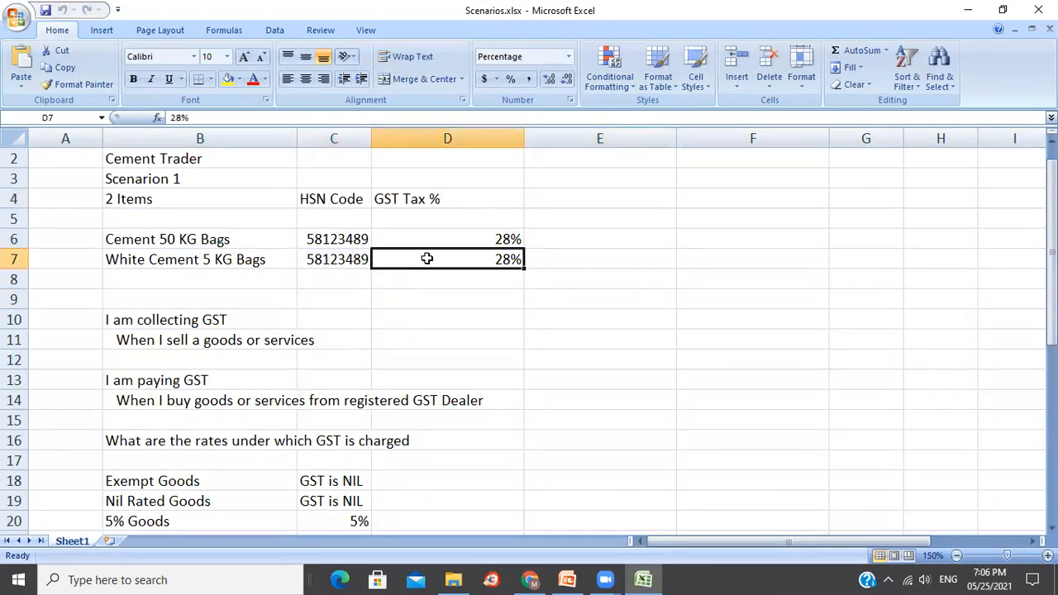
{"action": "left_click", "coordinate": [207, 262]}
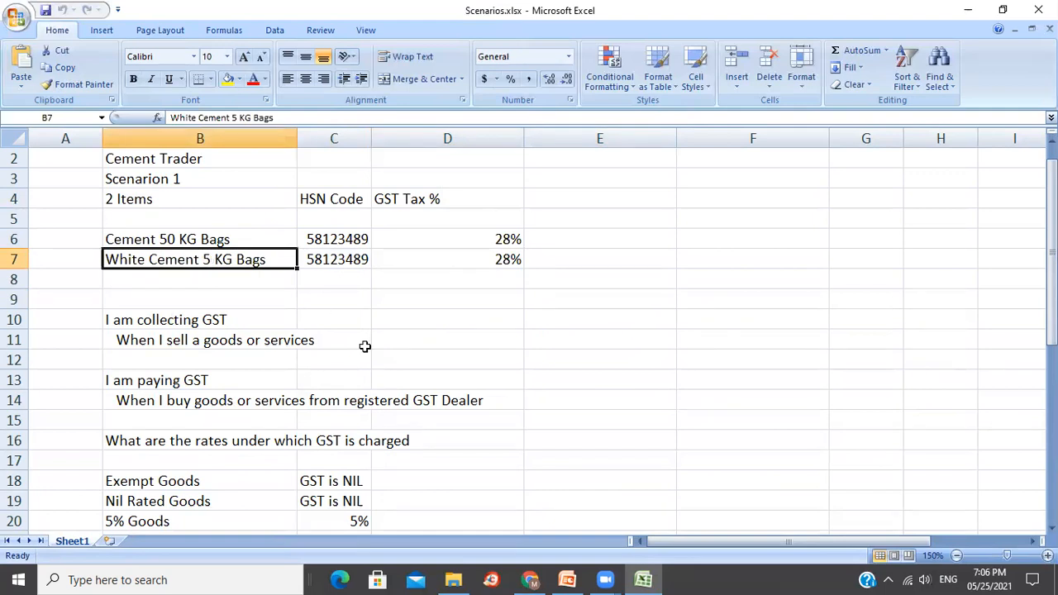
{"action": "left_click", "coordinate": [253, 316]}
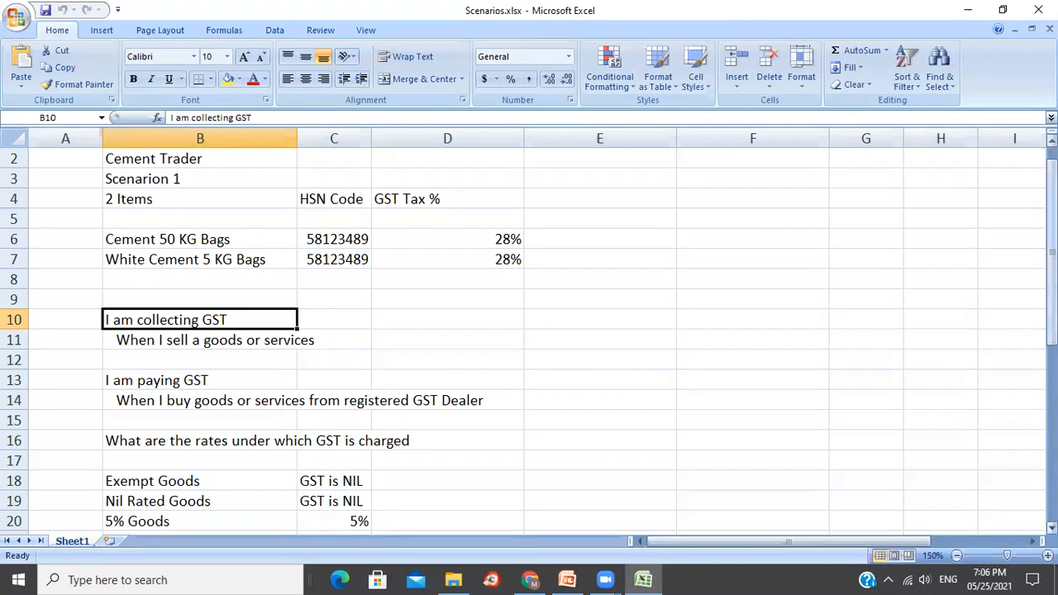
{"action": "left_click_drag", "start_coordinate": [1051, 230], "coordinate": [1052, 251]}
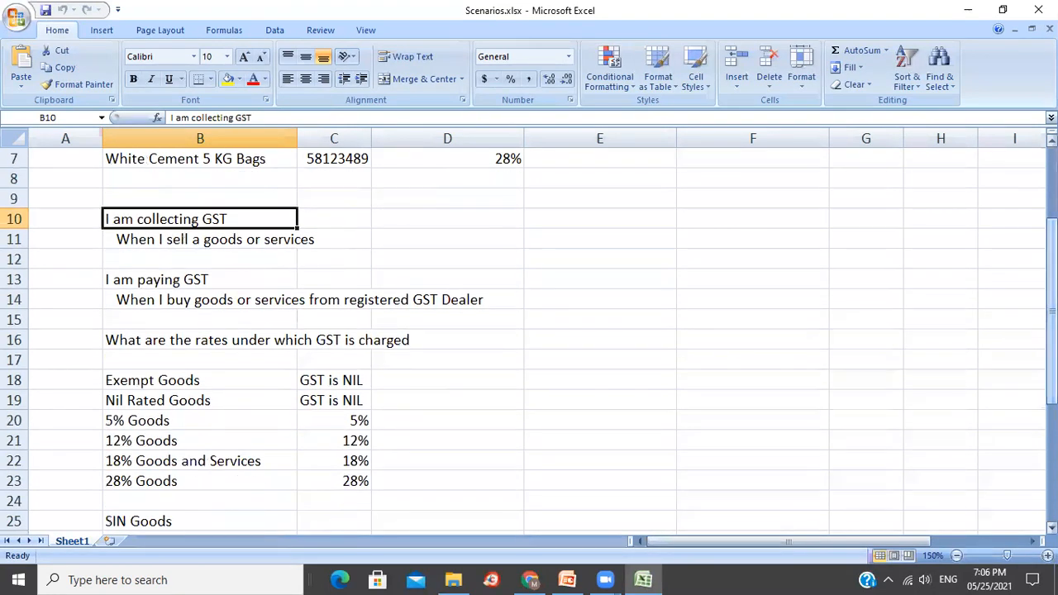
{"action": "left_click_drag", "start_coordinate": [1051, 279], "coordinate": [1051, 302]}
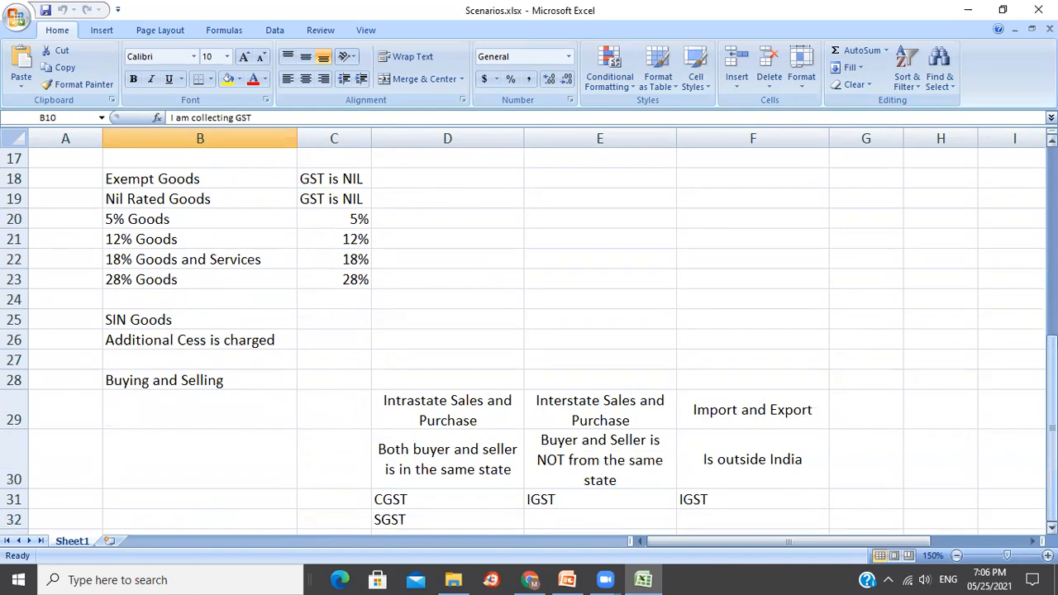
{"action": "left_click", "coordinate": [1051, 403]}
{"action": "scroll", "coordinate": [283, 290], "scroll_direction": "up", "scroll_amount": 5}
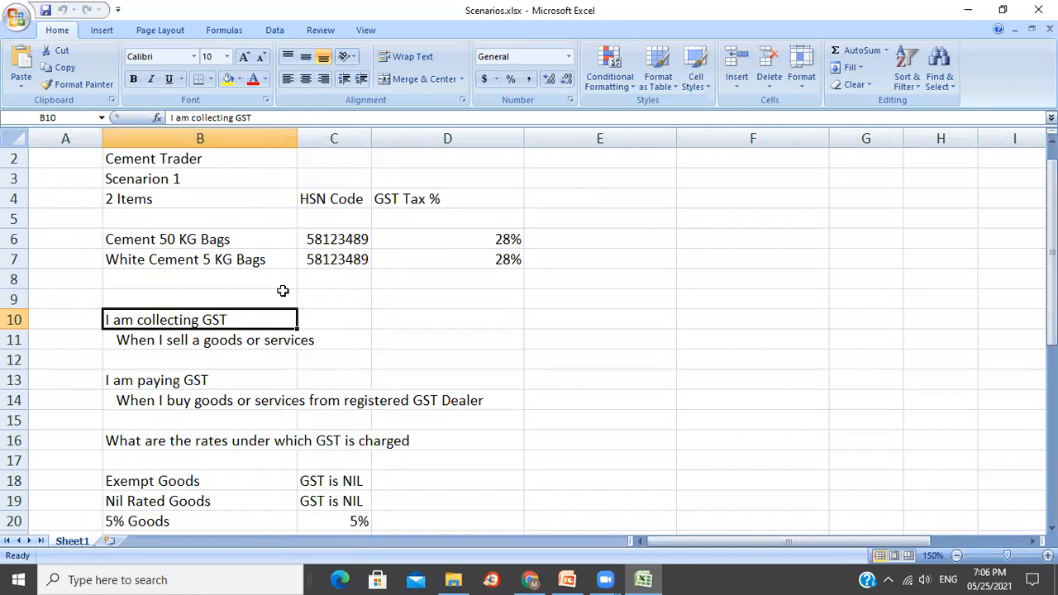
{"action": "left_click", "coordinate": [168, 245]}
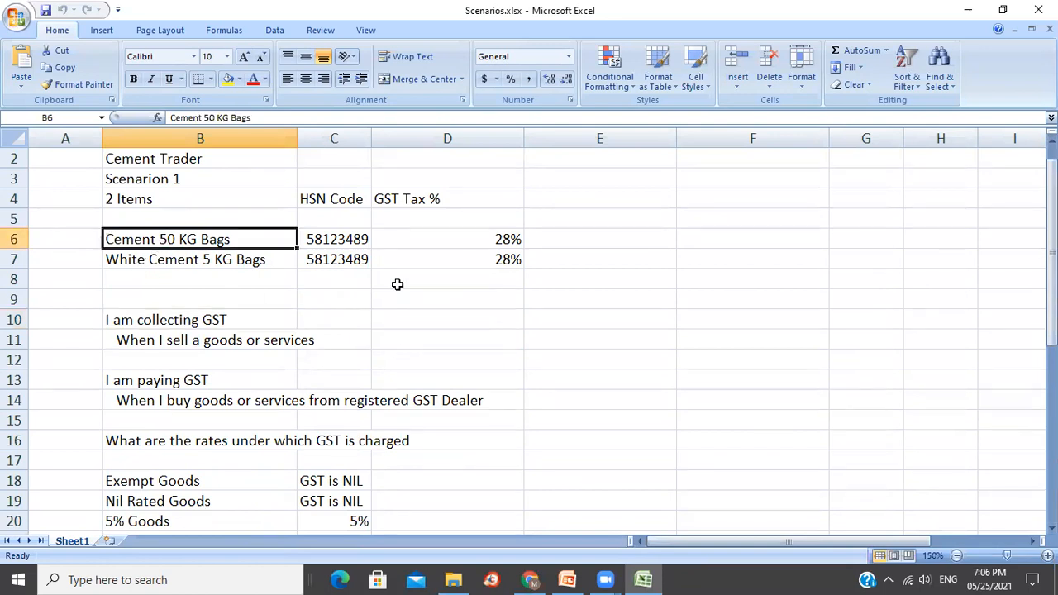
Enter Bag as the unit for both cement items in cells E6 and E7.
{"action": "left_click", "coordinate": [551, 237]}
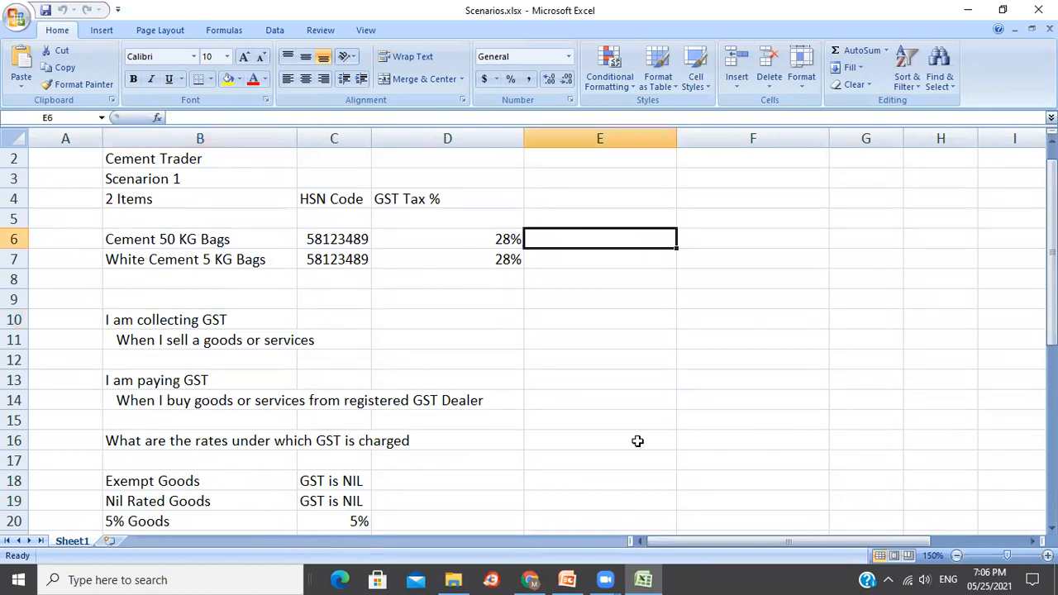
{"action": "type", "text": "Bag"}
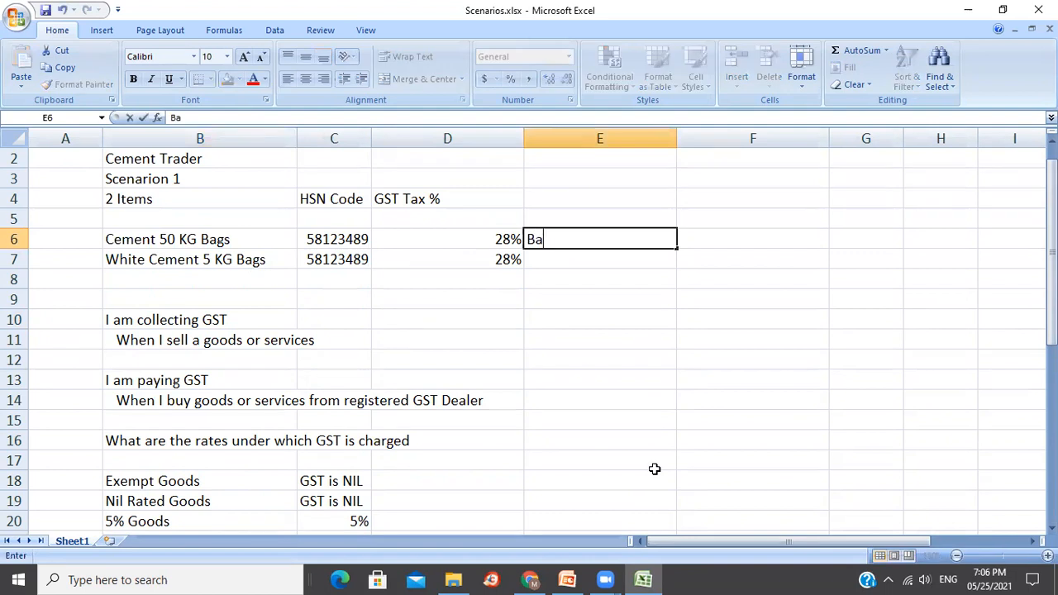
{"action": "key", "text": "Return"}
{"action": "type", "text": "Bag"}
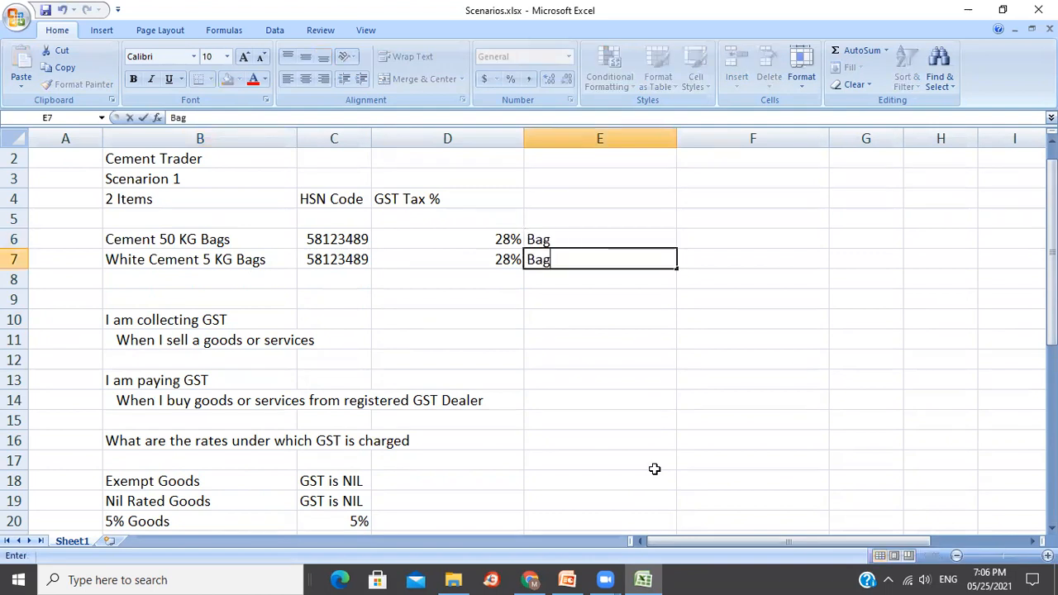
{"action": "key", "text": "Return"}
{"action": "key", "text": "Up"}
{"action": "key", "text": "Up"}
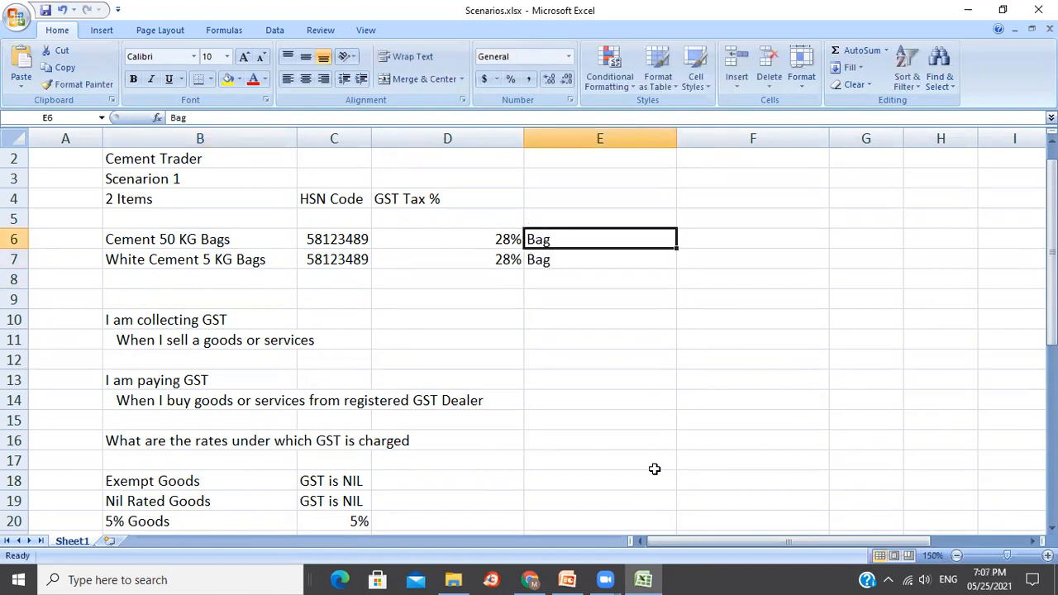
{"action": "key", "text": "Down"}
{"action": "key", "text": "Up"}
Add a UoM heading to column E, then launch TallyPrime from the desktop.
{"action": "key", "text": "Up"}
{"action": "key", "text": "Up"}
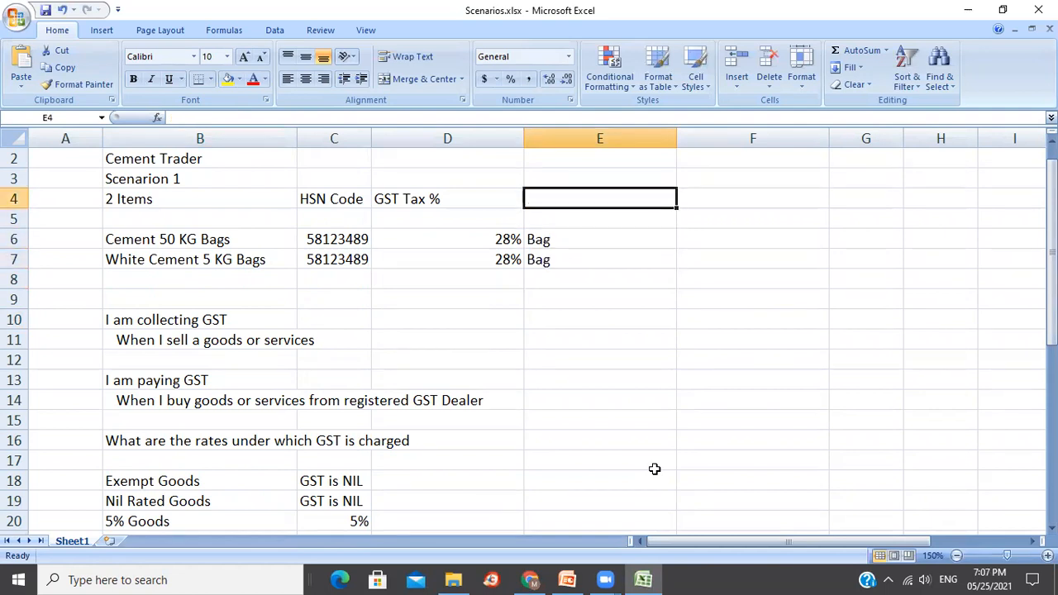
{"action": "type", "text": "UoM"}
{"action": "key", "text": "Return"}
{"action": "key", "text": "Down"}
{"action": "key", "text": "Down"}
{"action": "key", "text": "Up"}
{"action": "key", "text": "Up"}
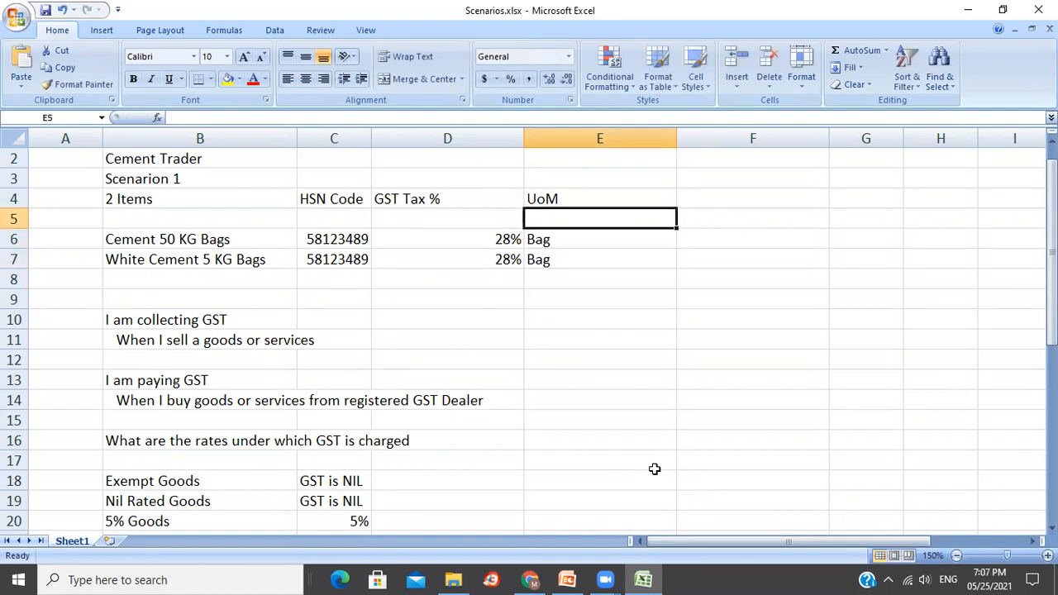
{"action": "left_click", "coordinate": [1057, 583]}
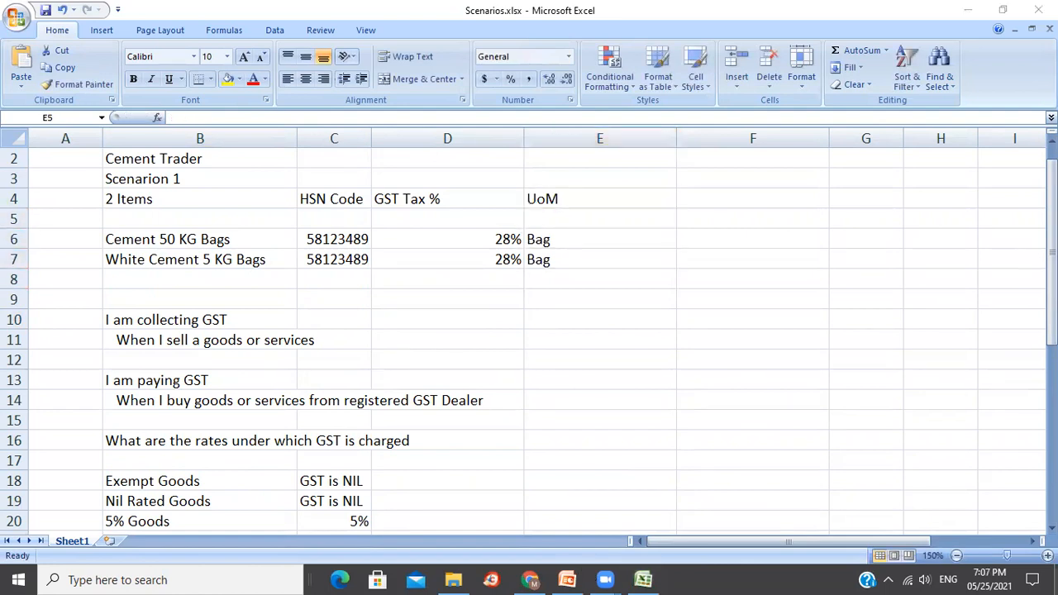
{"action": "double_click", "coordinate": [723, 116]}
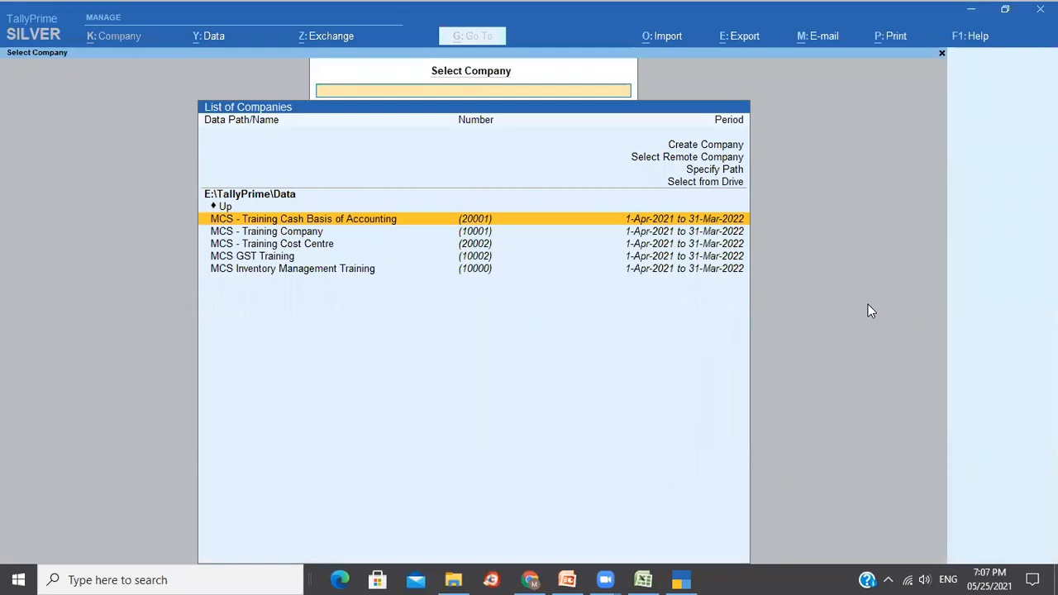
Load the MCS GST Training company and go to its Company Features.
{"action": "key", "text": "Down"}
{"action": "key", "text": "Down"}
{"action": "key", "text": "Down"}
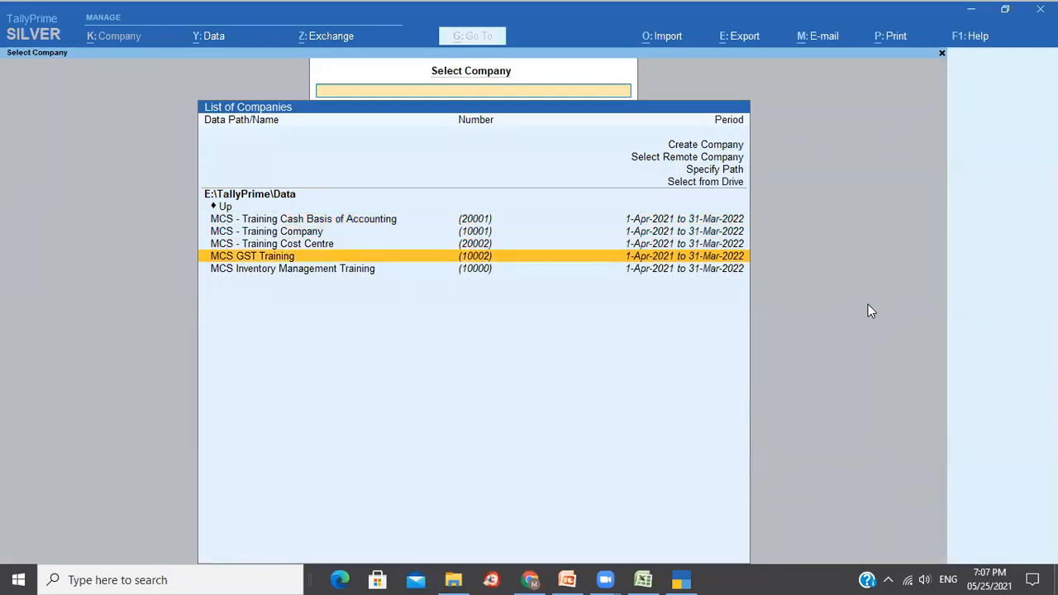
{"action": "key", "text": "Return"}
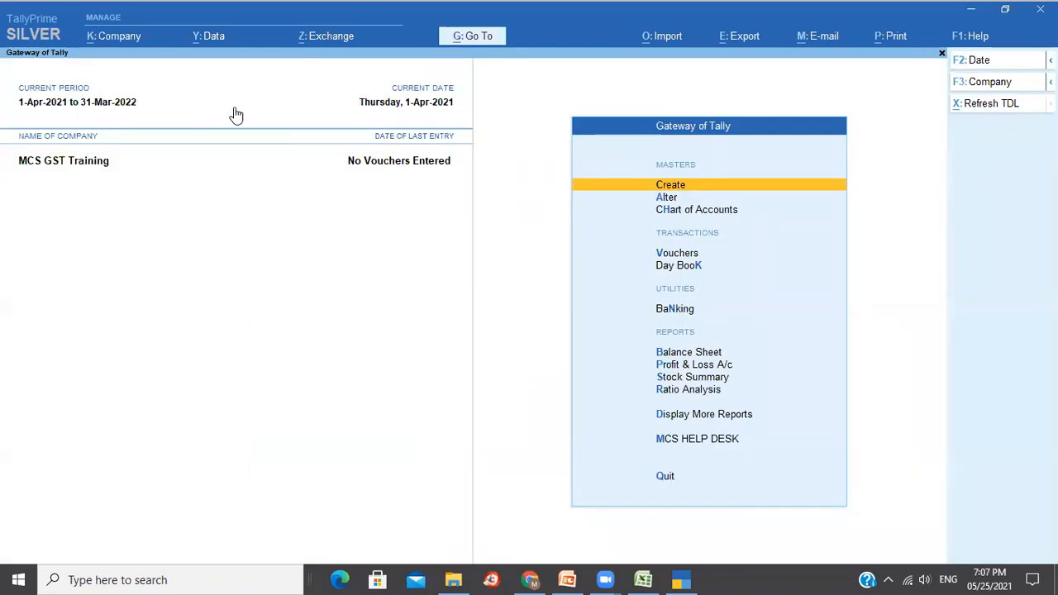
{"action": "left_click", "coordinate": [132, 38]}
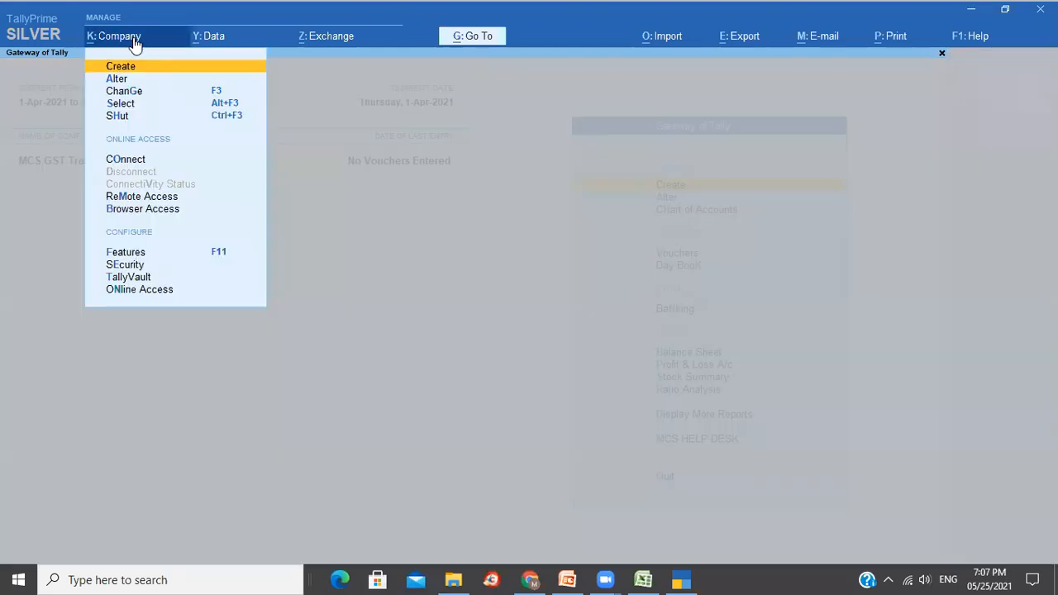
{"action": "left_click", "coordinate": [140, 254]}
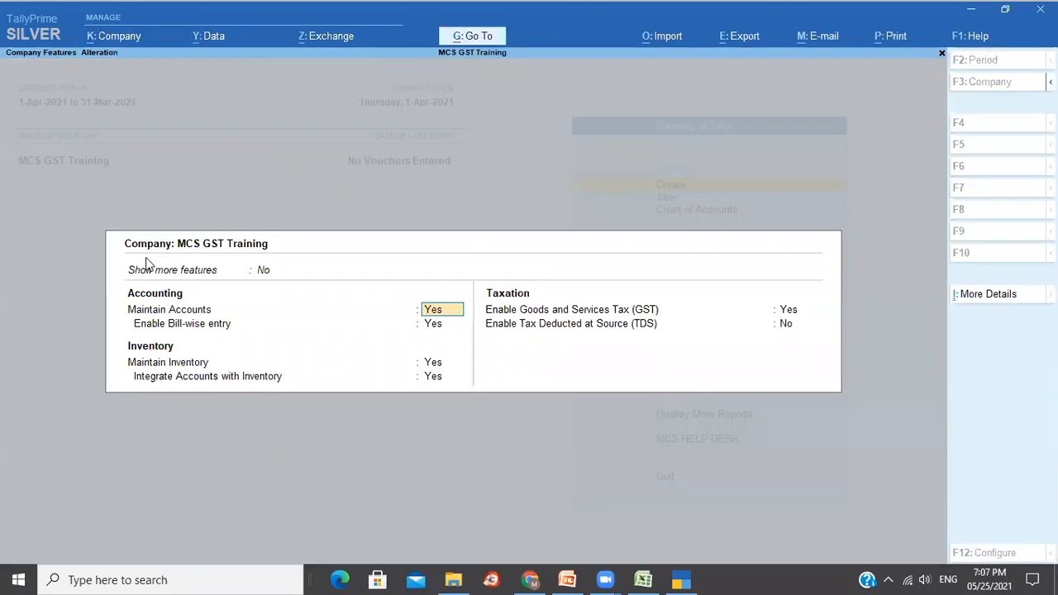
Enable GST rate details for Karnataka Regular, accepting HSN 58123489 at 28% tax.
{"action": "left_click", "coordinate": [784, 314]}
{"action": "key", "text": "Return"}
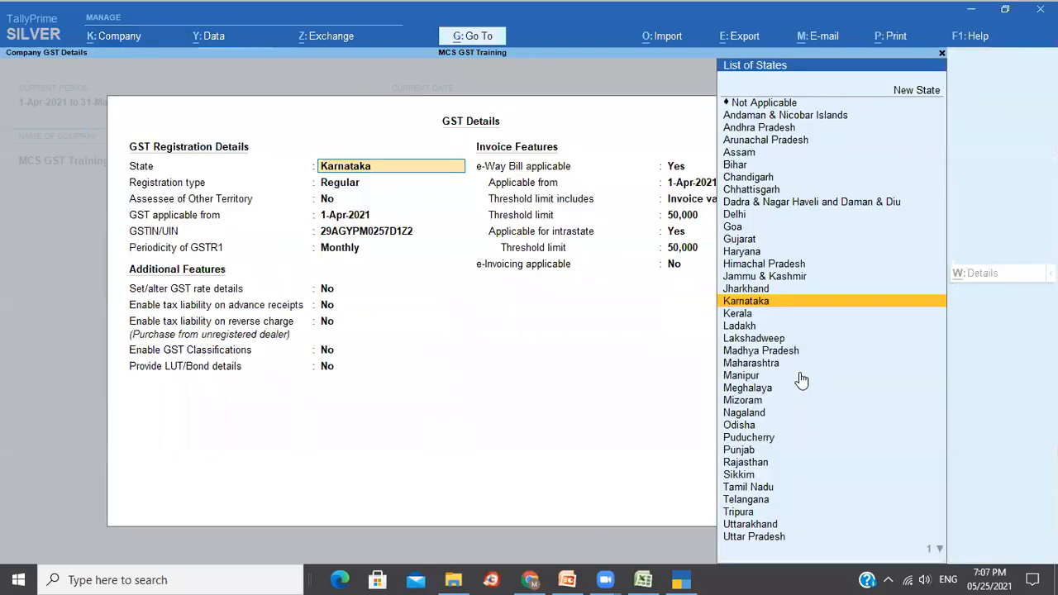
{"action": "key", "text": "Return"}
{"action": "key", "text": "Return"}
{"action": "key", "text": "Return"}
{"action": "key", "text": "Return"}
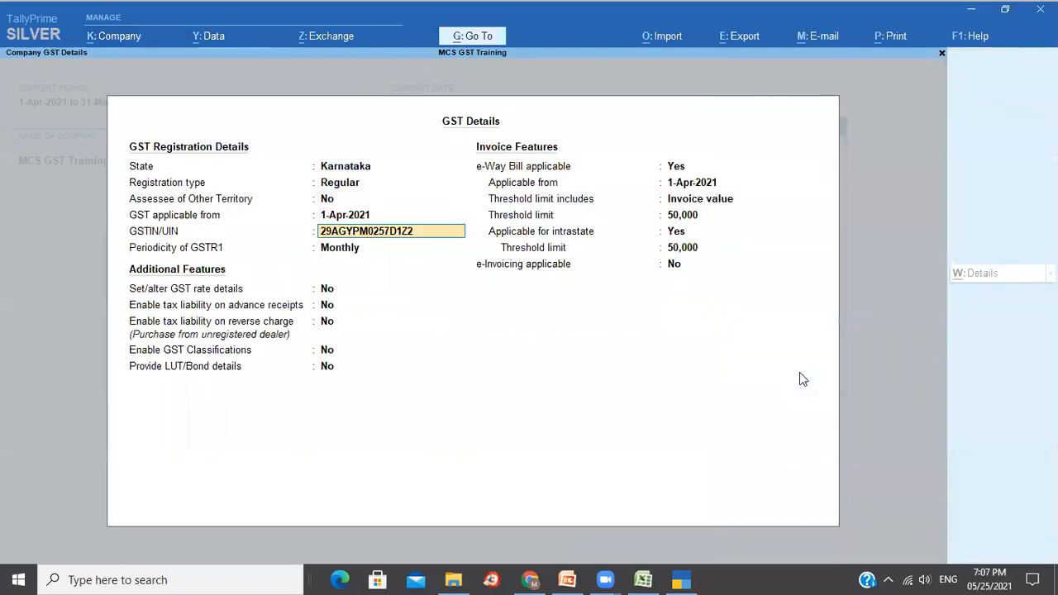
{"action": "key", "text": "Return"}
{"action": "key", "text": "Return"}
{"action": "type", "text": "y"}
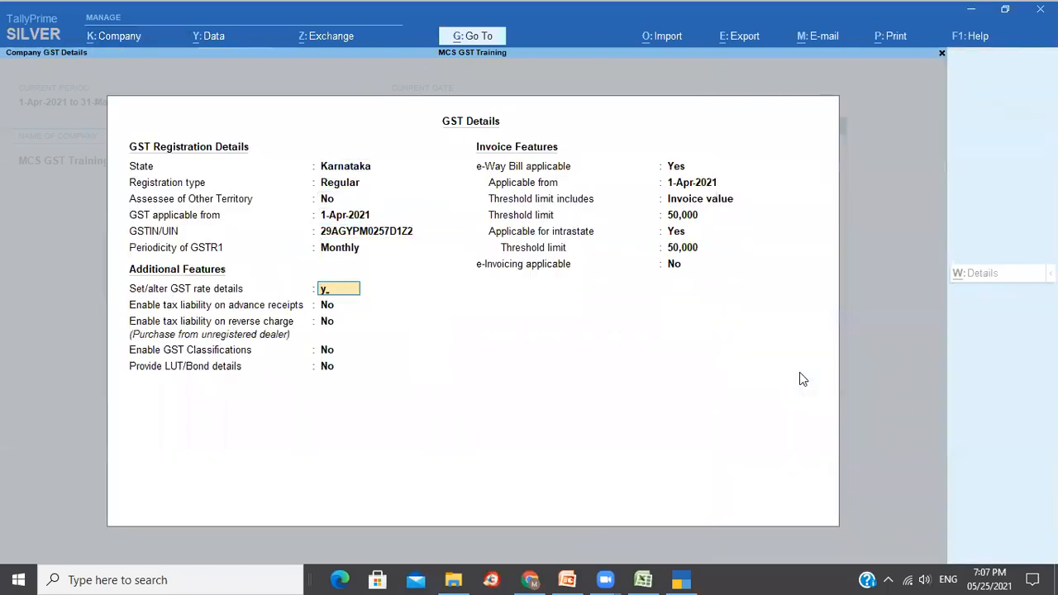
{"action": "key", "text": "Return"}
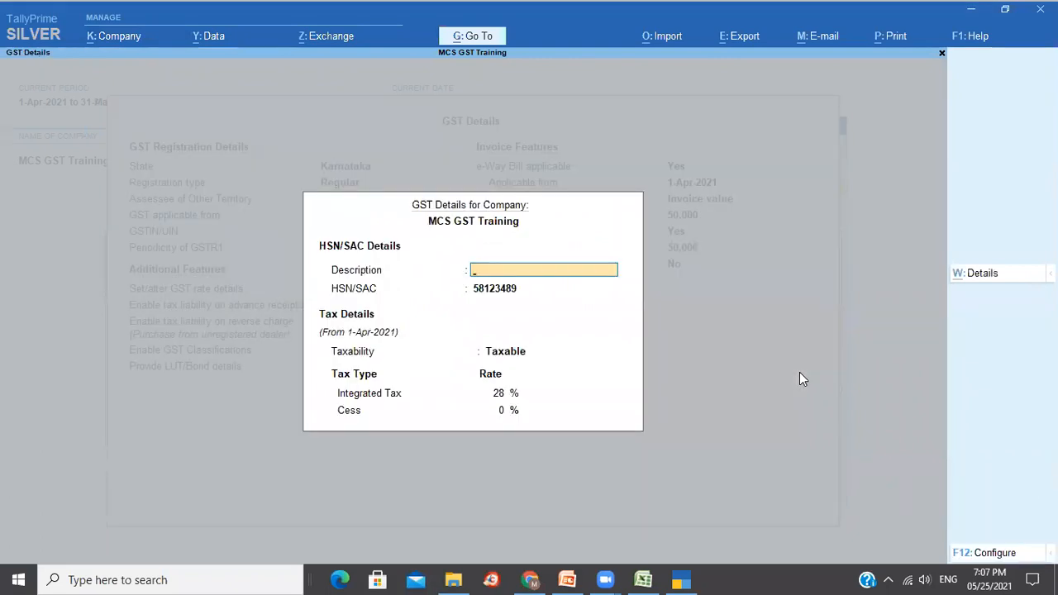
{"action": "key", "text": "Return"}
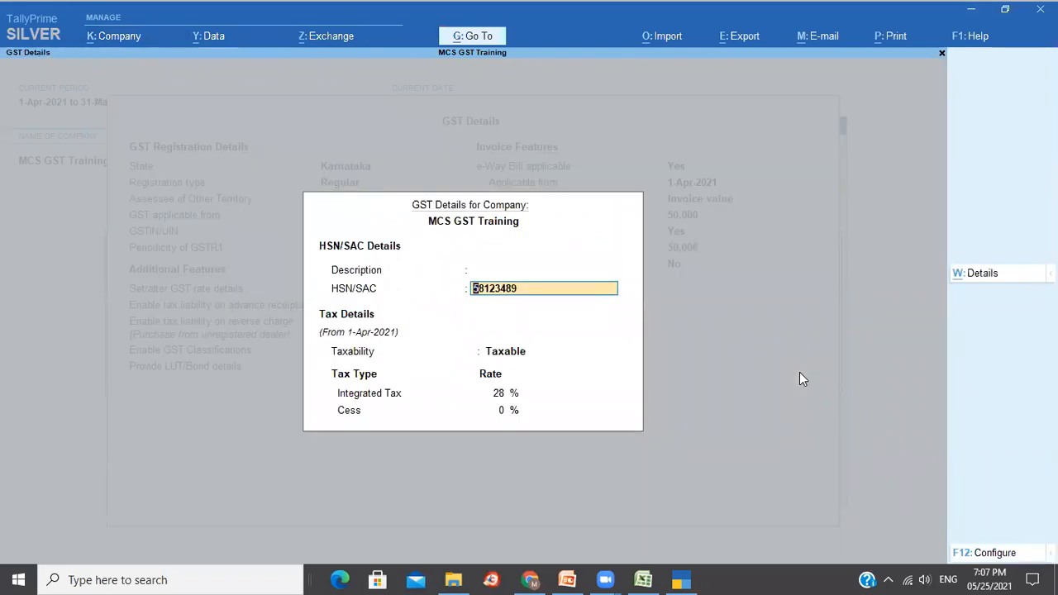
{"action": "key", "text": "ctrl+a"}
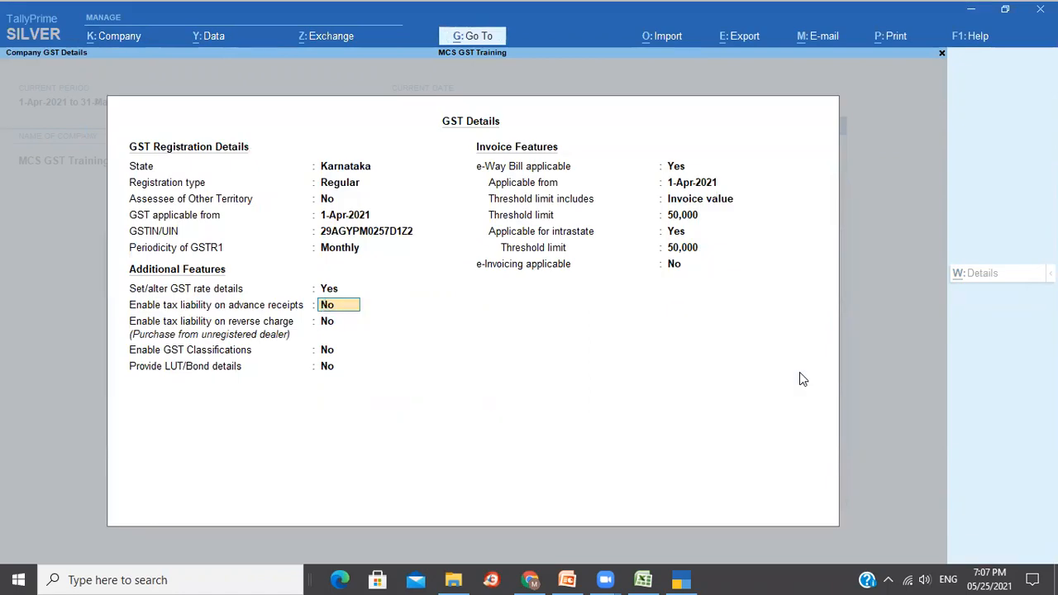
{"action": "key", "text": "ctrl+a"}
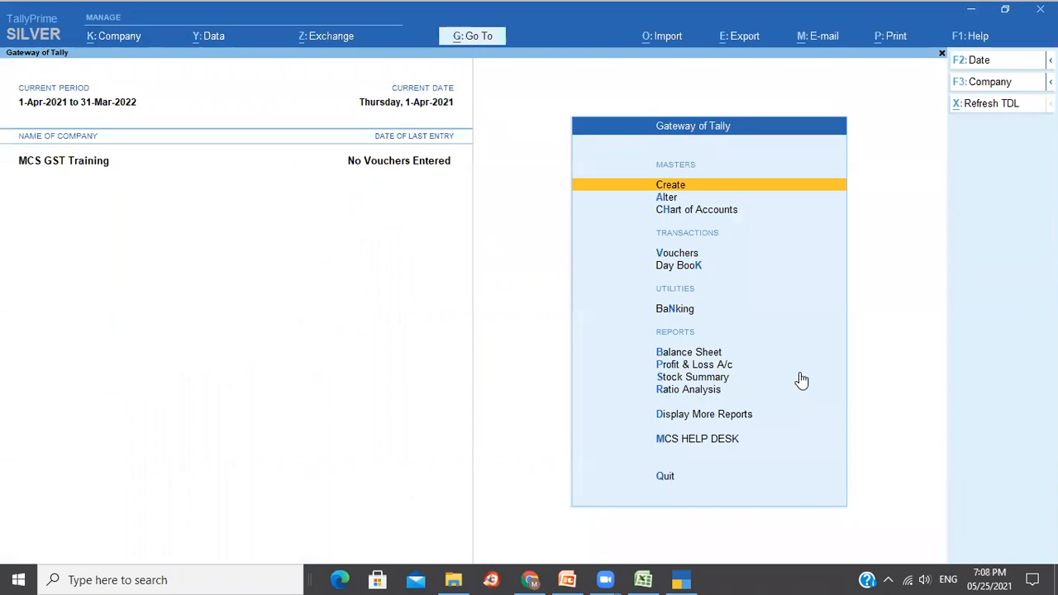
{"action": "key", "text": "Return"}
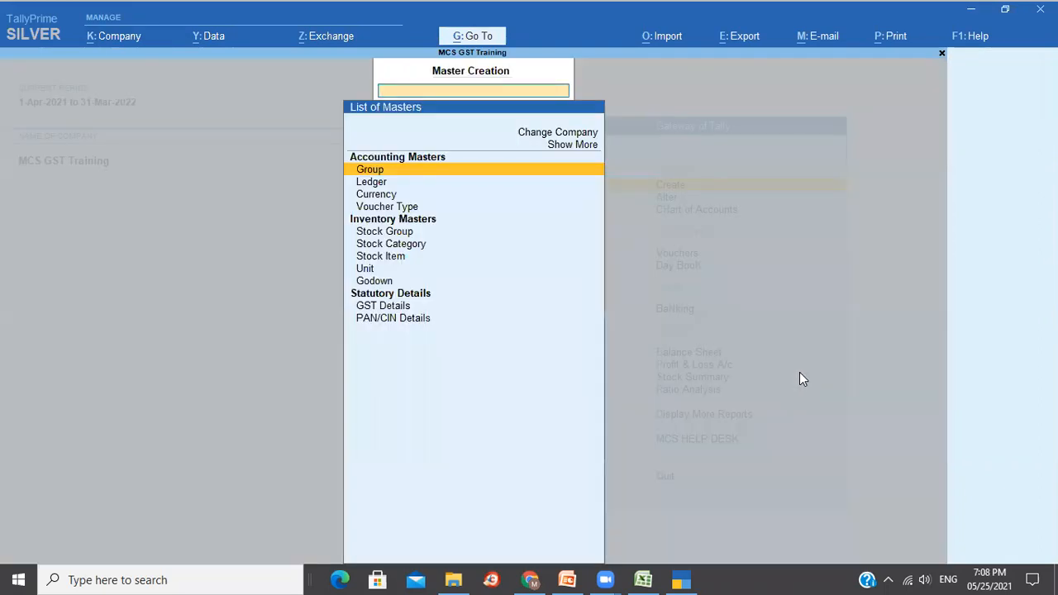
{"action": "key", "text": "Escape"}
{"action": "key", "text": "d"}
{"action": "key", "text": "s"}
{"action": "key", "text": "s"}
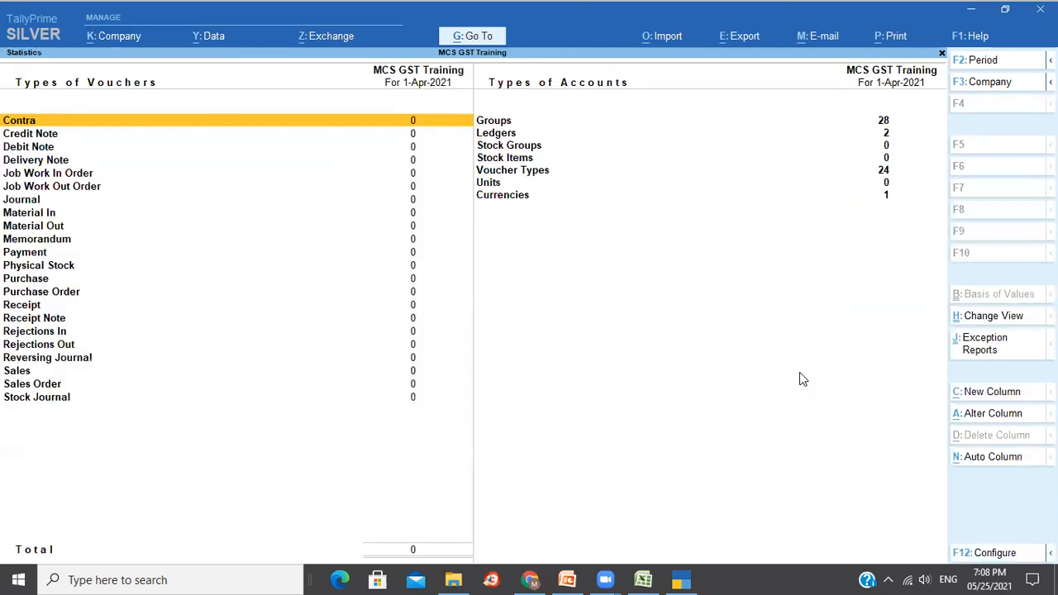
{"action": "key", "text": "Right"}
{"action": "key", "text": "Left"}
{"action": "key", "text": "Right"}
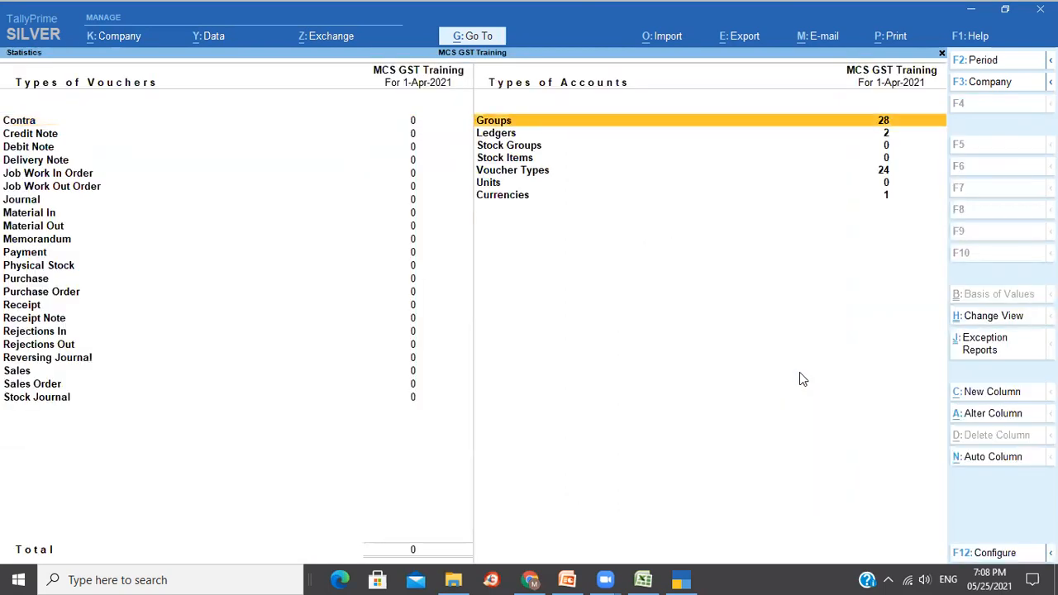
{"action": "key", "text": "Down"}
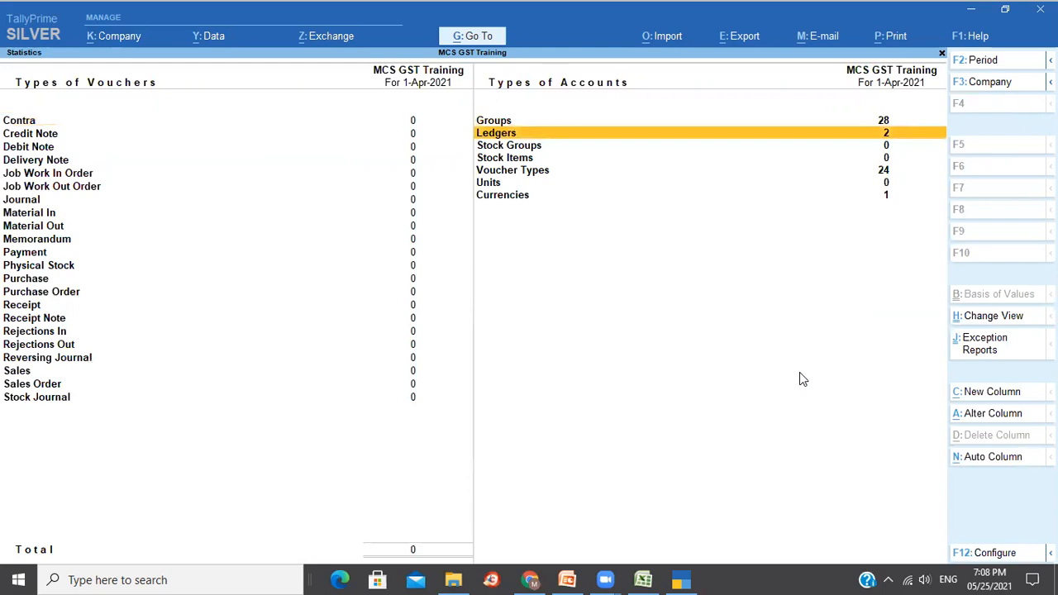
{"action": "key", "text": "Left"}
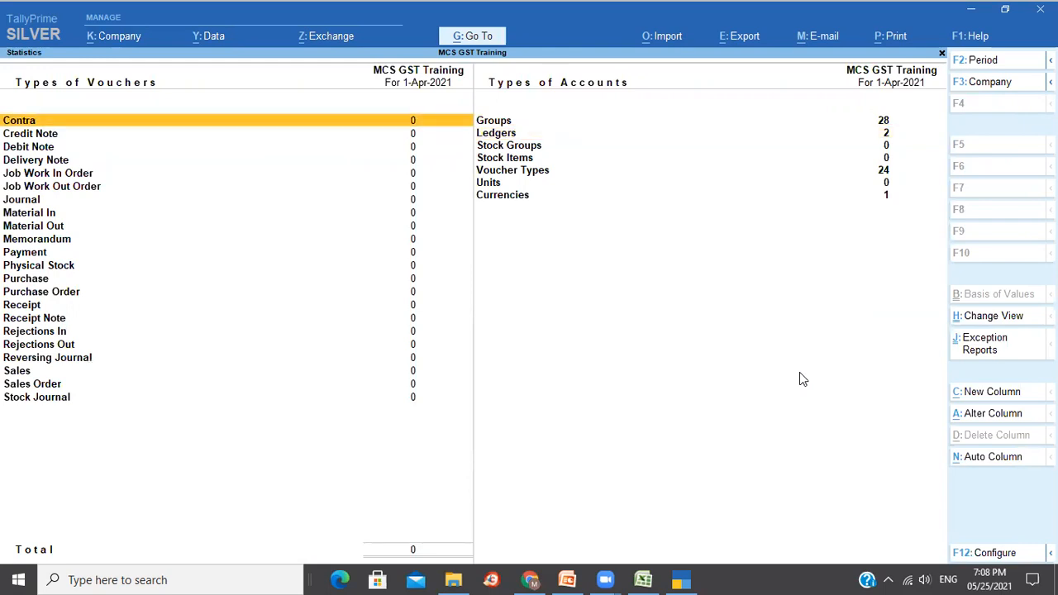
{"action": "key", "text": "Escape"}
{"action": "key", "text": "Escape"}
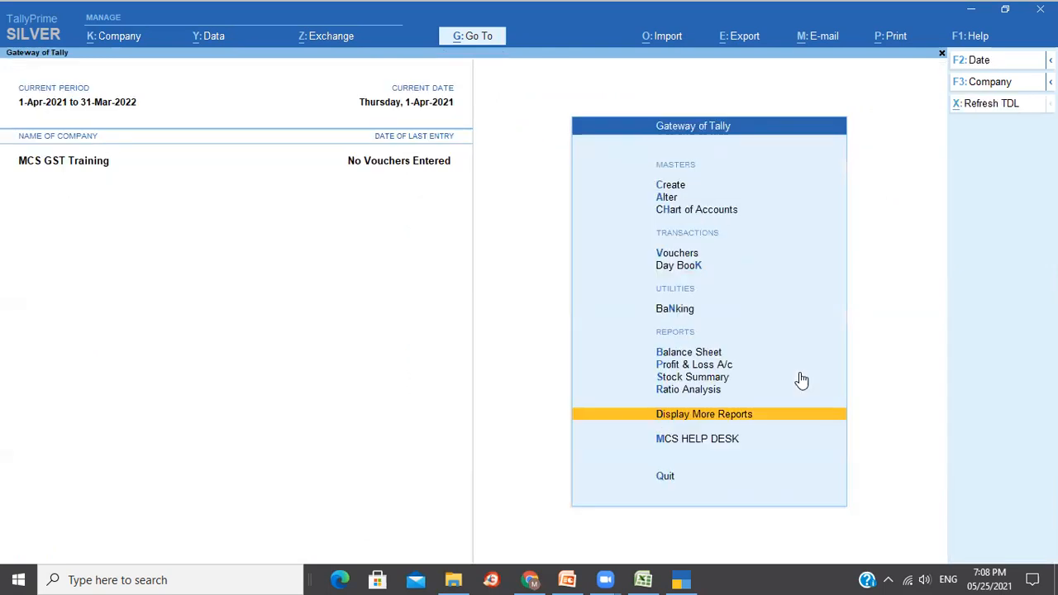
Create unit Bag with formal name Bags, UQC BAG-BAGS and 0 decimal places.
{"action": "left_click", "coordinate": [682, 191]}
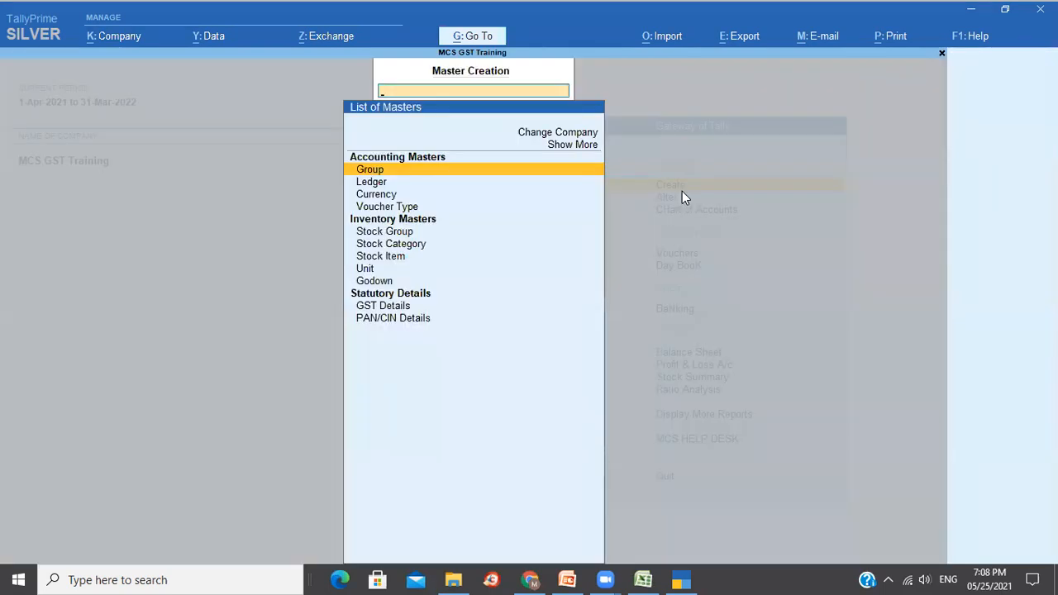
{"action": "key", "text": "Down"}
{"action": "key", "text": "Down"}
{"action": "key", "text": "Down"}
{"action": "key", "text": "Down"}
{"action": "key", "text": "Down"}
{"action": "key", "text": "Down"}
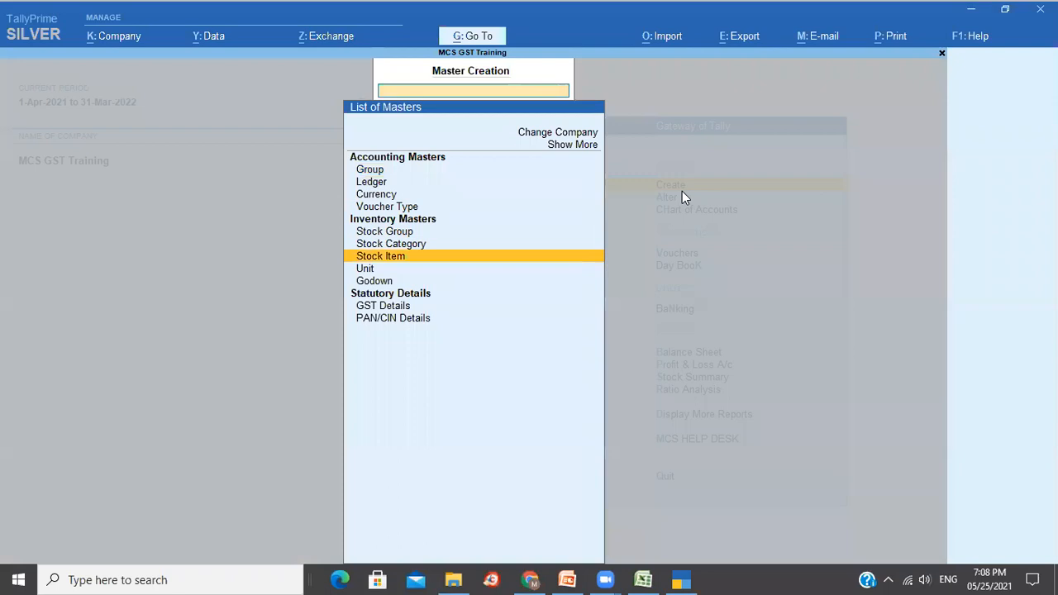
{"action": "key", "text": "Down"}
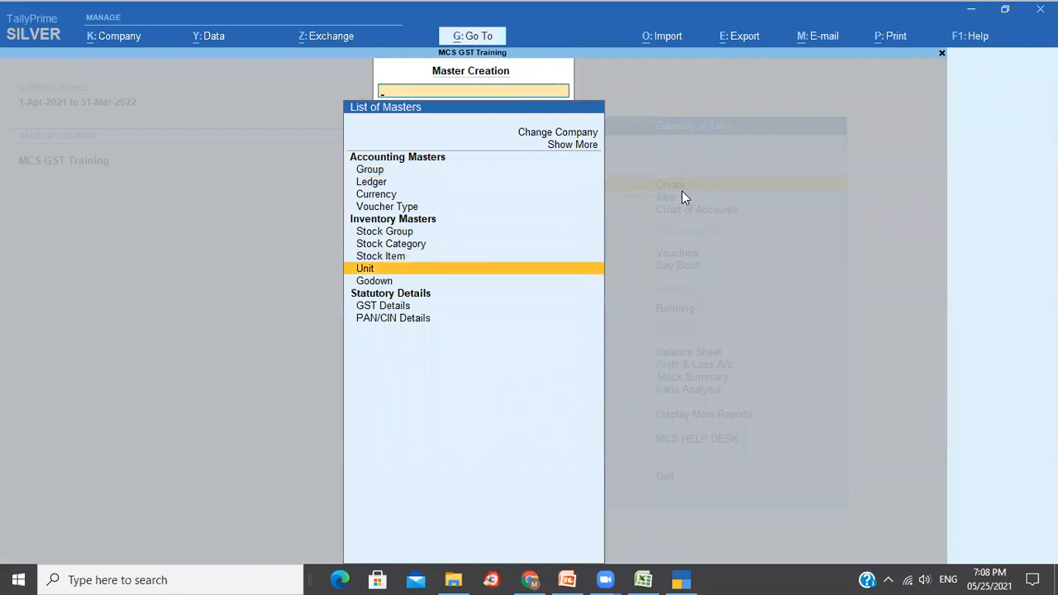
{"action": "key", "text": "Return"}
{"action": "type", "text": "Bag"}
{"action": "key", "text": "Return"}
{"action": "type", "text": "Bag"}
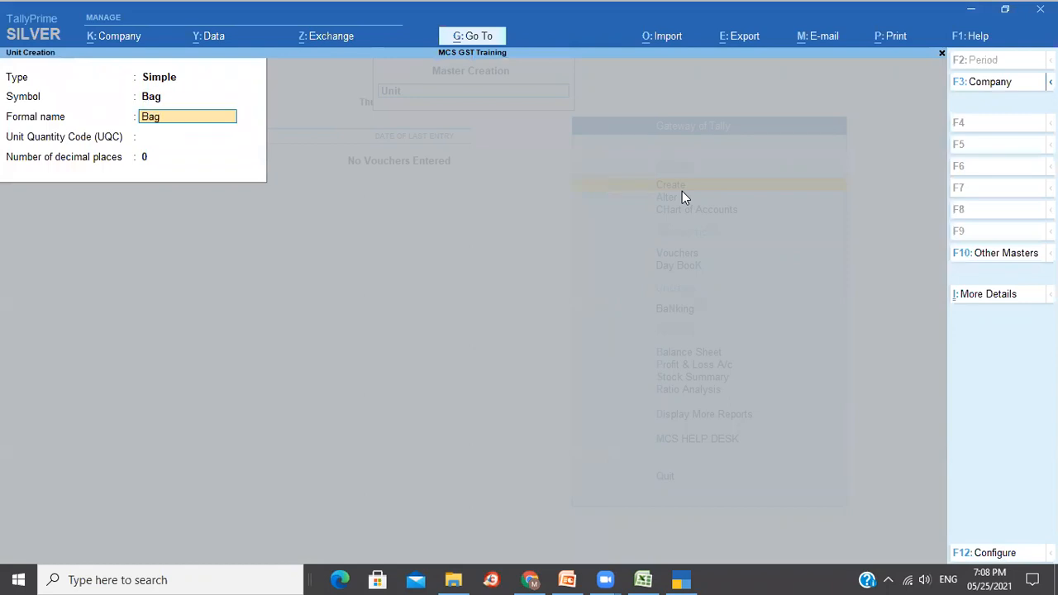
{"action": "type", "text": "s"}
{"action": "key", "text": "Return"}
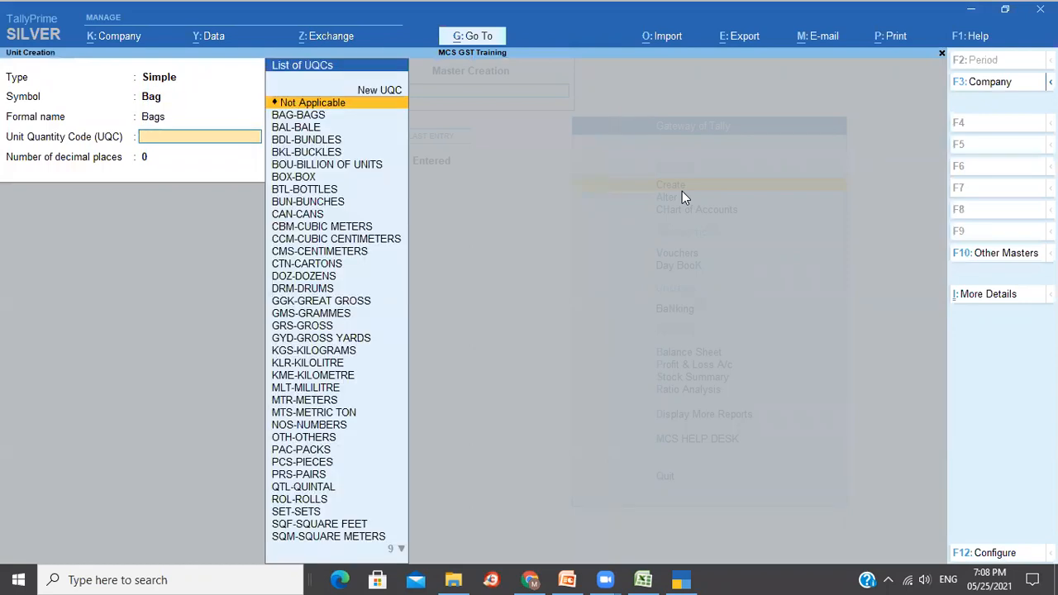
{"action": "key", "text": "Down"}
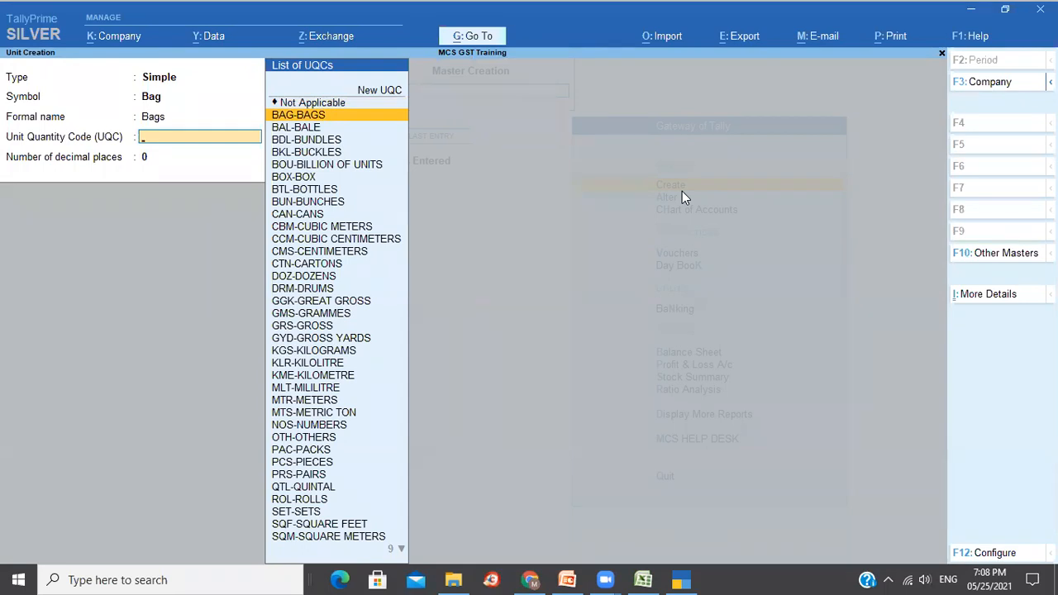
{"action": "key", "text": "Return"}
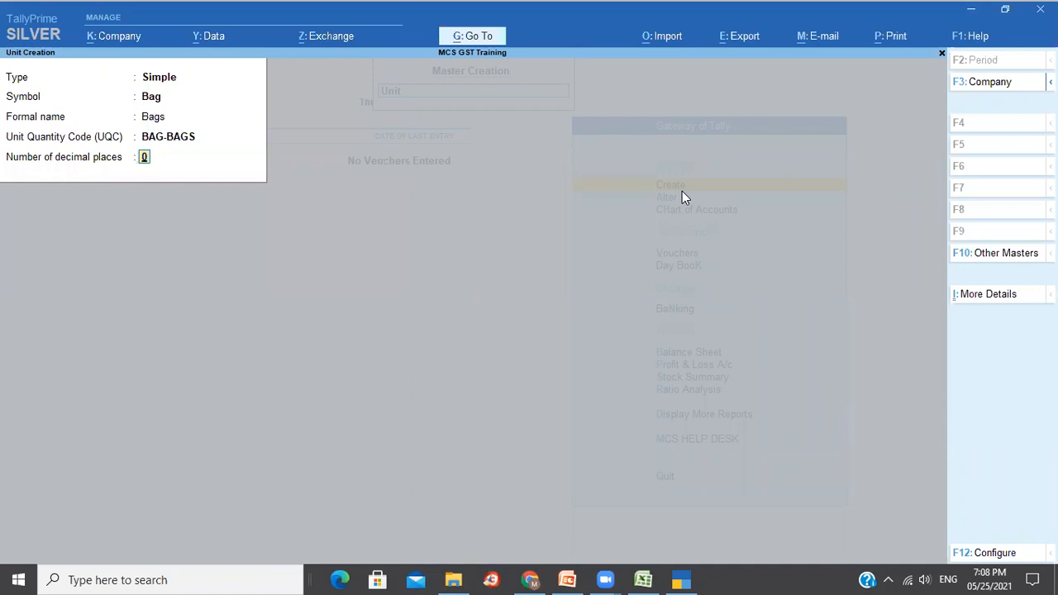
{"action": "key", "text": "Return"}
{"action": "key", "text": "Return"}
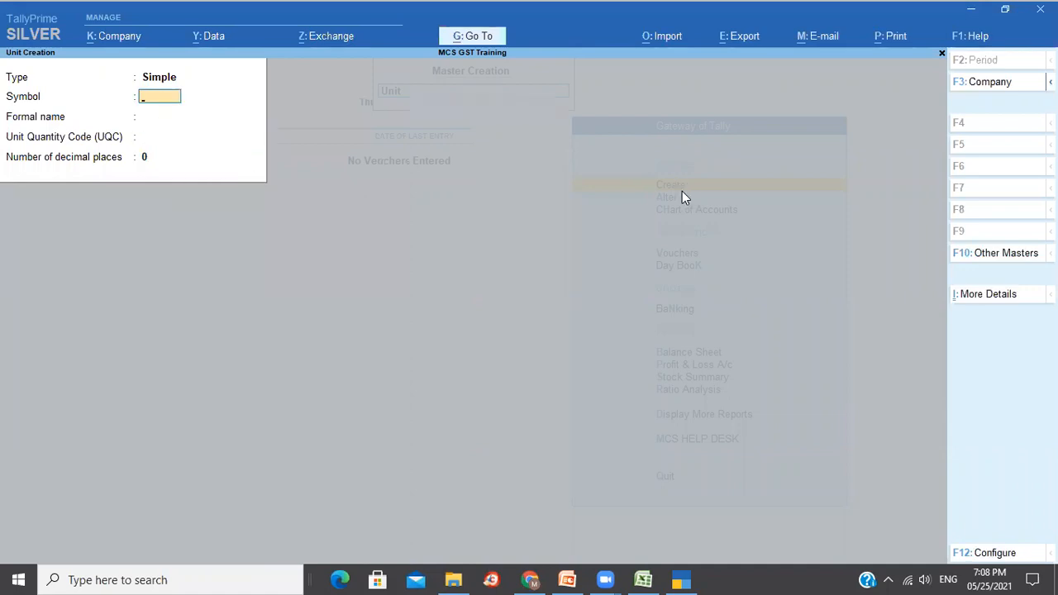
{"action": "key", "text": "Escape"}
{"action": "key", "text": "Return"}
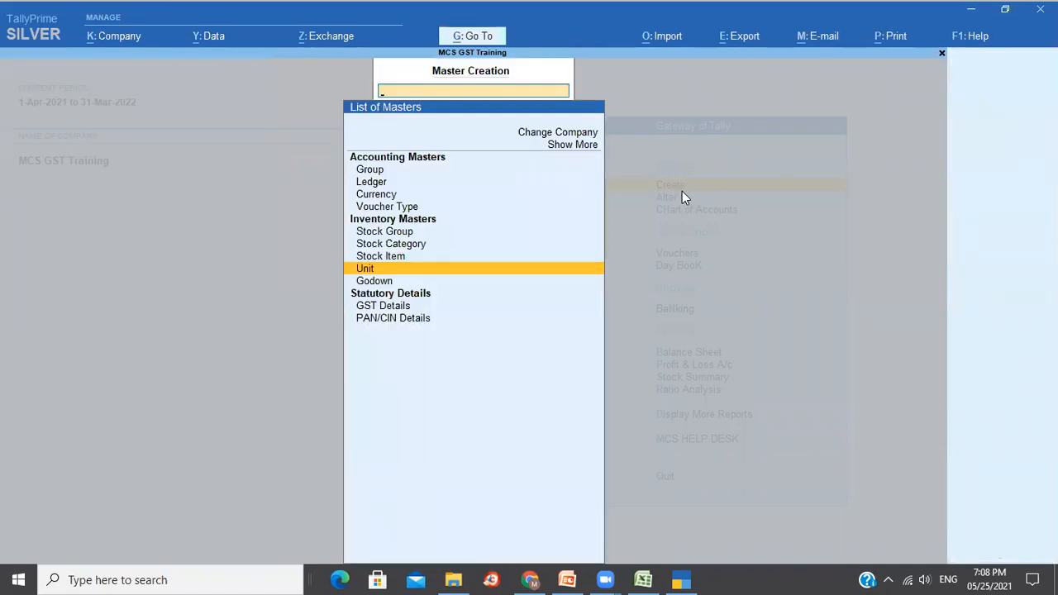
Begin creating a new stock item from the masters list.
{"action": "key", "text": "Down"}
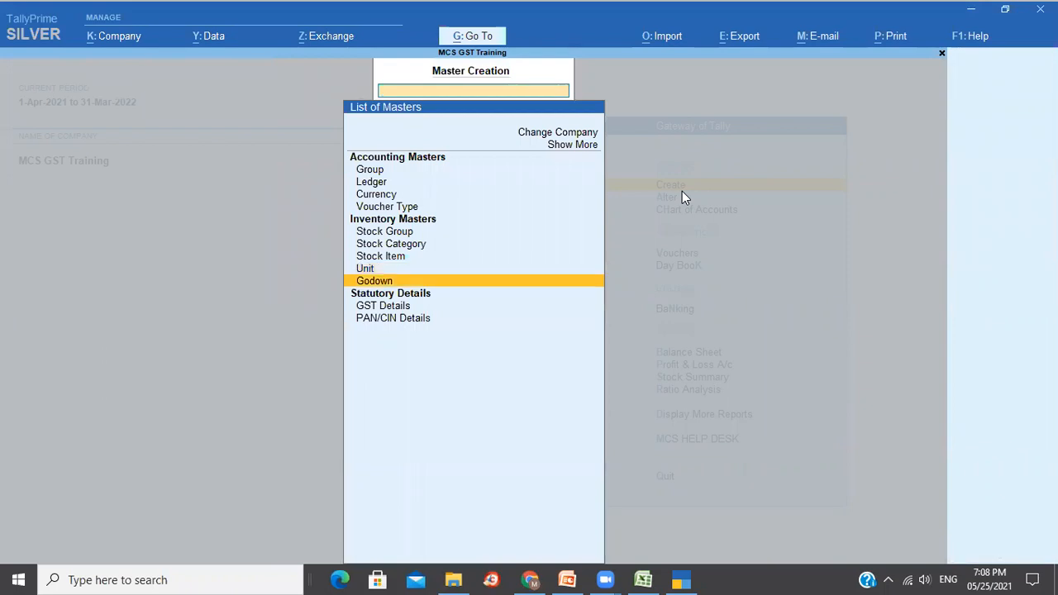
{"action": "key", "text": "Up"}
{"action": "key", "text": "Up"}
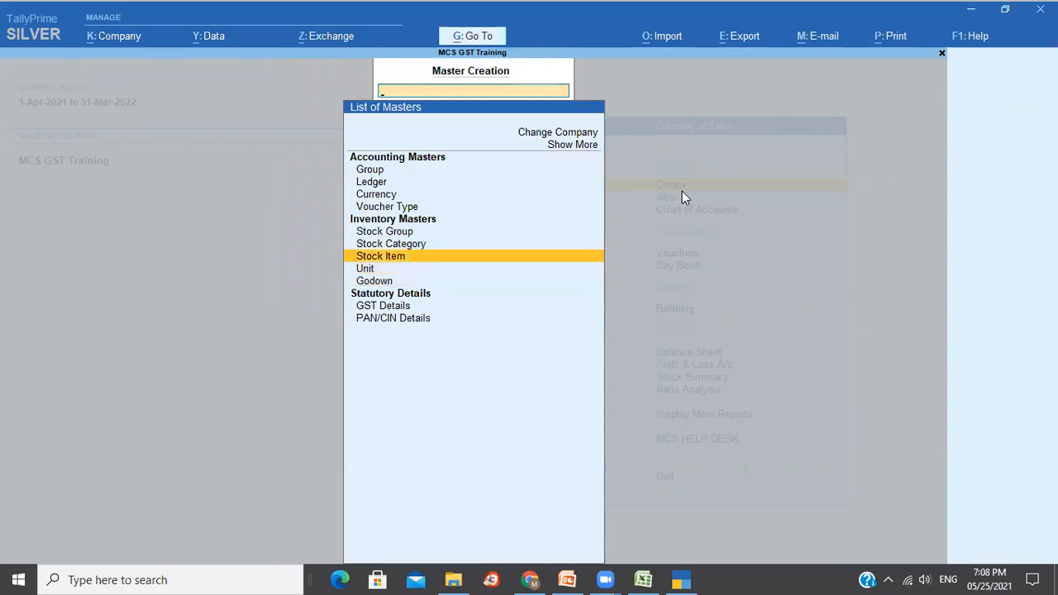
{"action": "key", "text": "Return"}
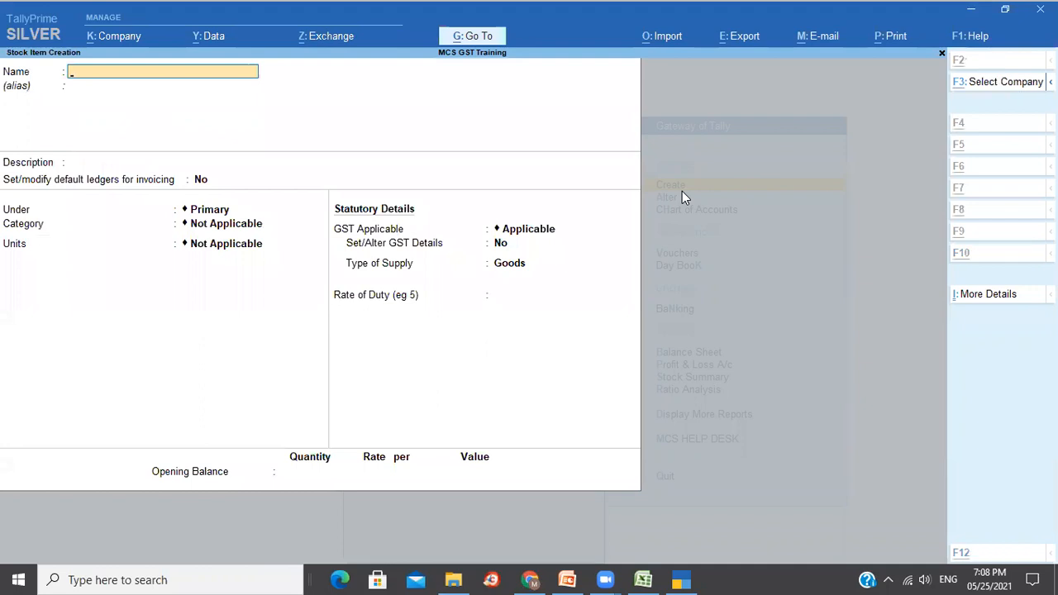
Copy 'Cement 50 KG Bags' from cell B6 into the stock item Name, trimmed to 'Cement 50 KG'.
{"action": "key", "text": "alt+Tab"}
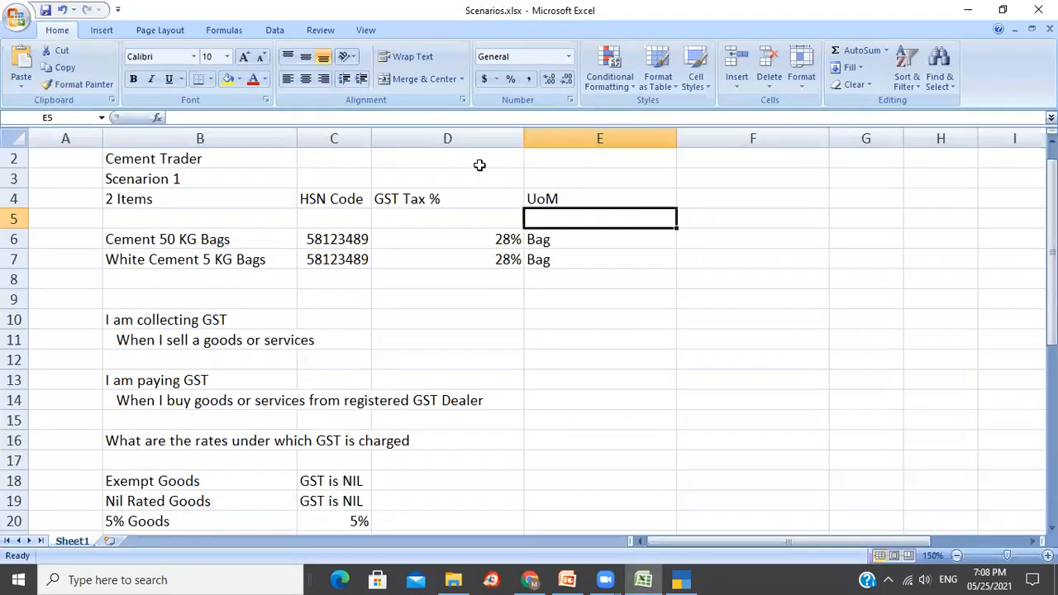
{"action": "left_click", "coordinate": [171, 239]}
{"action": "left_click_drag", "start_coordinate": [271, 116], "coordinate": [161, 120]}
{"action": "key", "text": "ctrl+c"}
{"action": "key", "text": "alt+Tab"}
{"action": "key", "text": "ctrl+alt+v"}
{"action": "key", "text": "BackSpace"}
{"action": "key", "text": "BackSpace"}
{"action": "key", "text": "BackSpace"}
{"action": "key", "text": "BackSpace"}
{"action": "key", "text": "BackSpace"}
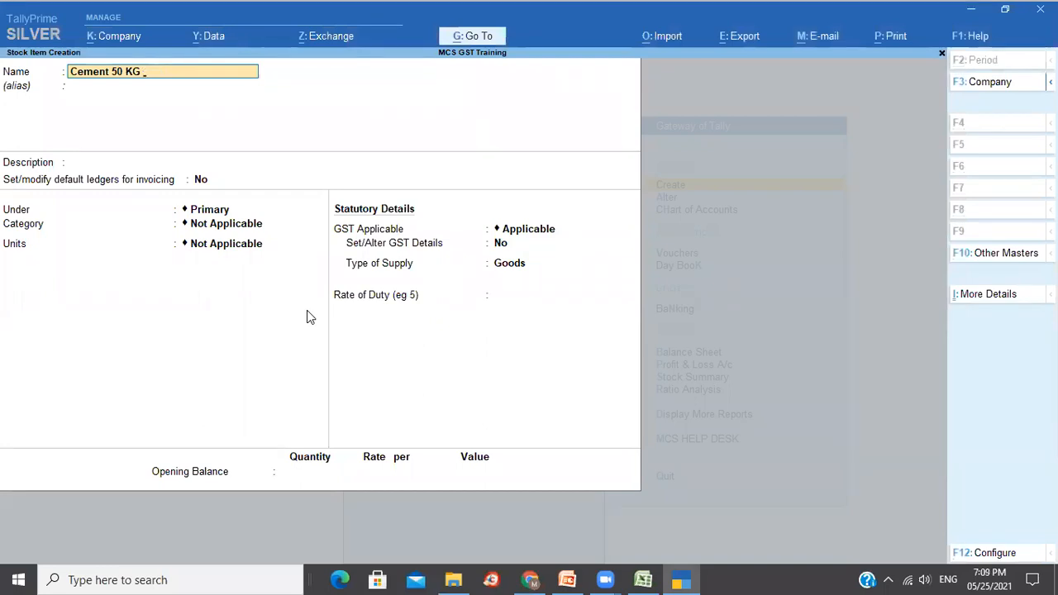
Give Cement 50 KG the Bag unit under Primary and bring up its F12 configuration.
{"action": "key", "text": "Return"}
{"action": "key", "text": "Return"}
{"action": "key", "text": "Return"}
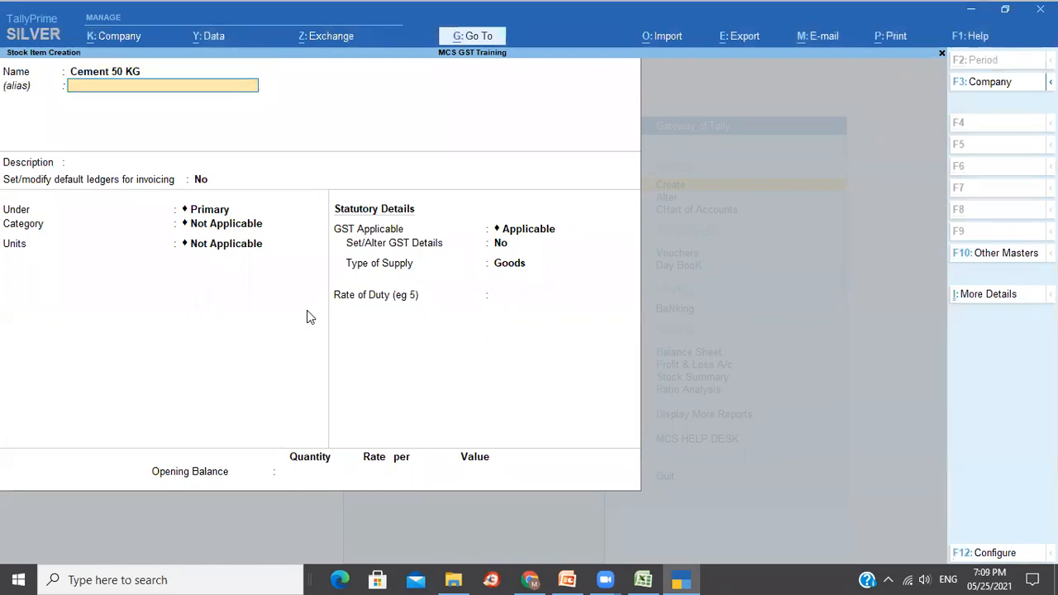
{"action": "key", "text": "Return"}
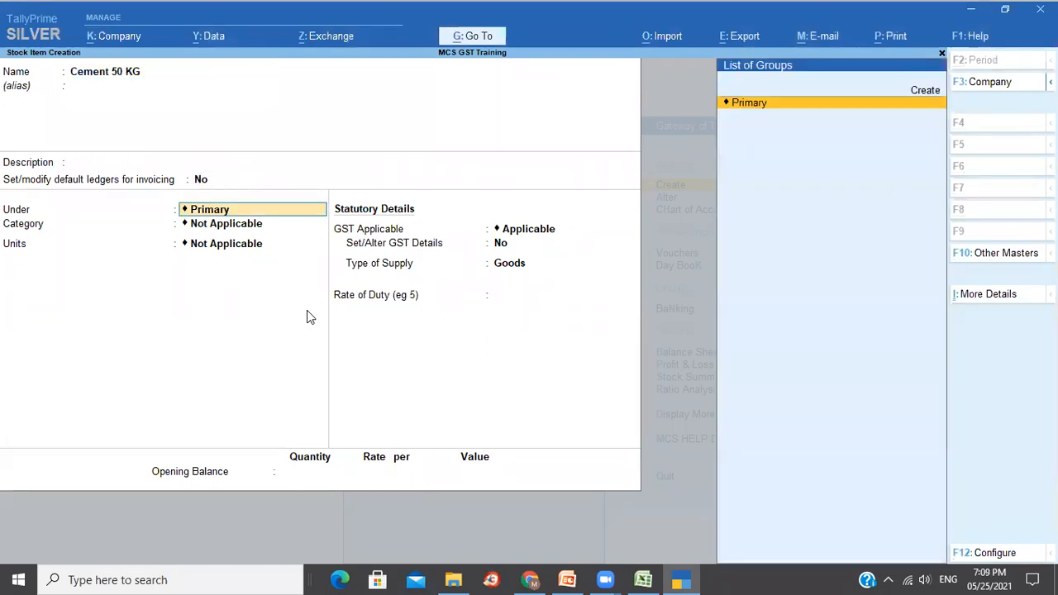
{"action": "key", "text": "Return"}
{"action": "key", "text": "Return"}
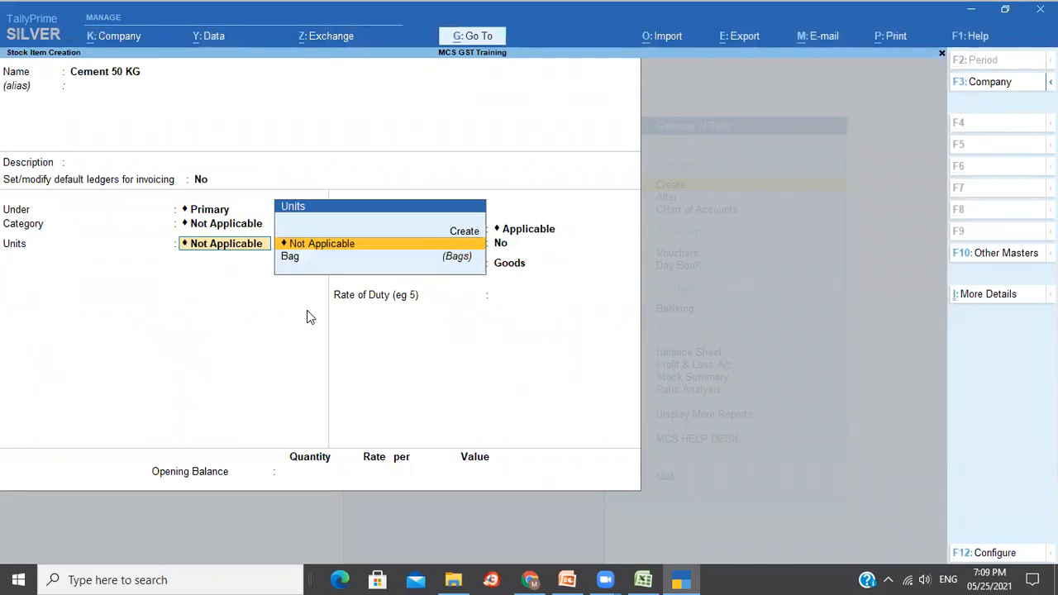
{"action": "key", "text": "Down"}
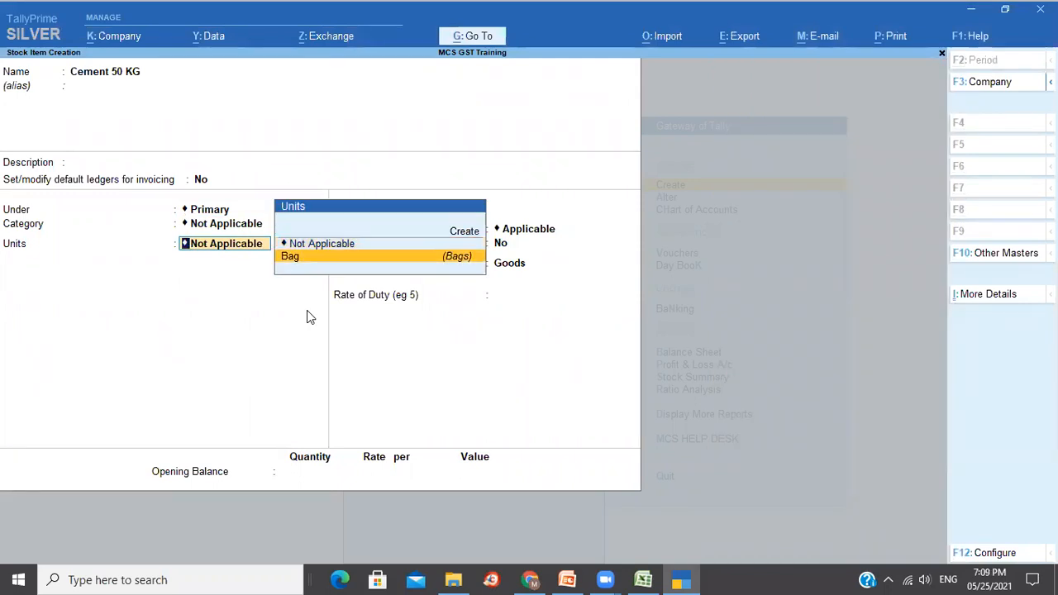
{"action": "key", "text": "Return"}
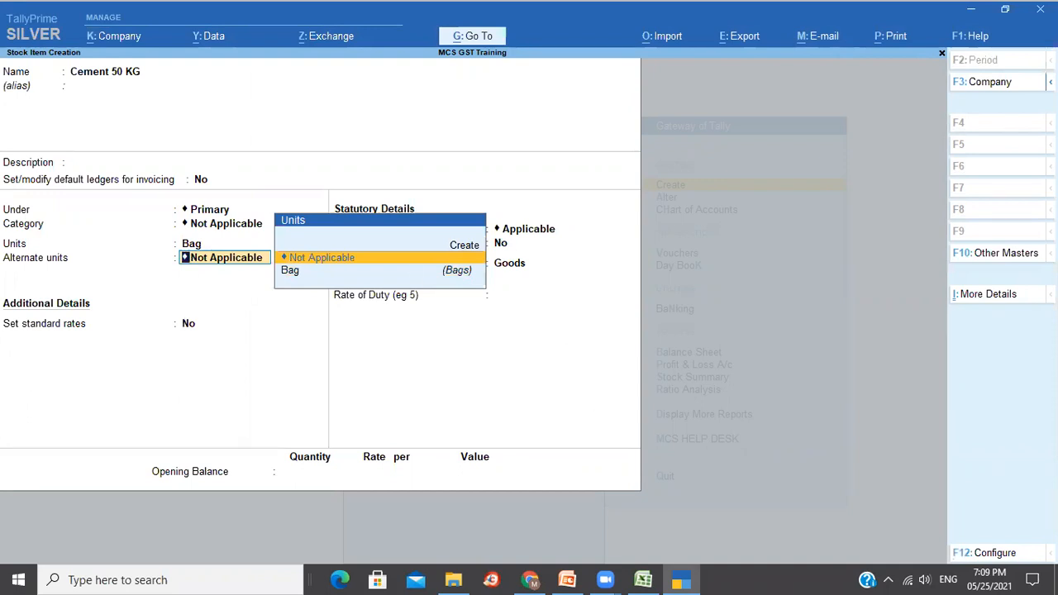
{"action": "left_click", "coordinate": [956, 559]}
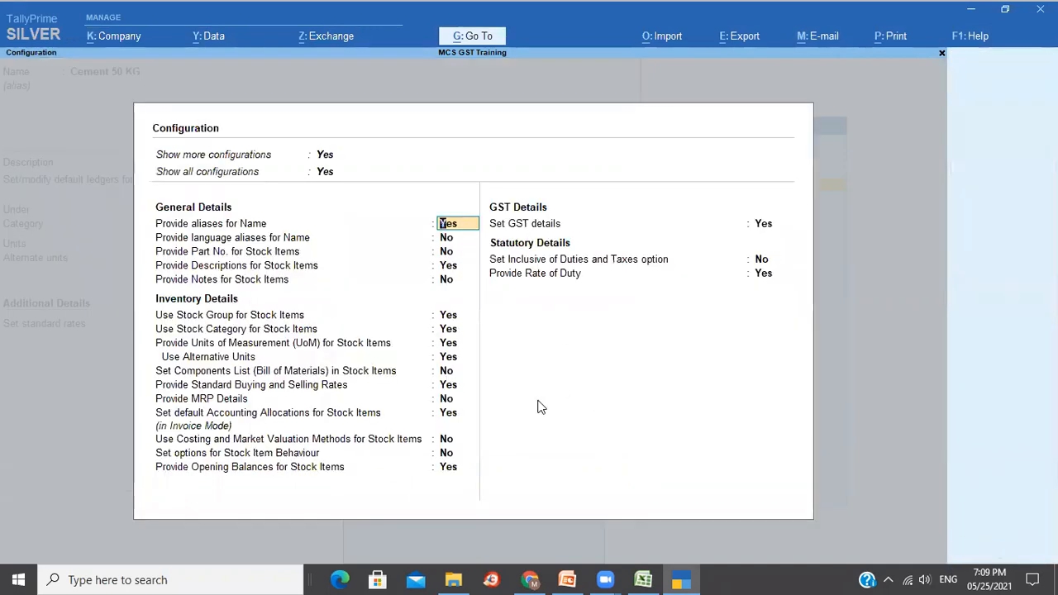
Turn off alternative units in the stock item configuration.
{"action": "left_click", "coordinate": [446, 358]}
{"action": "key", "text": "n"}
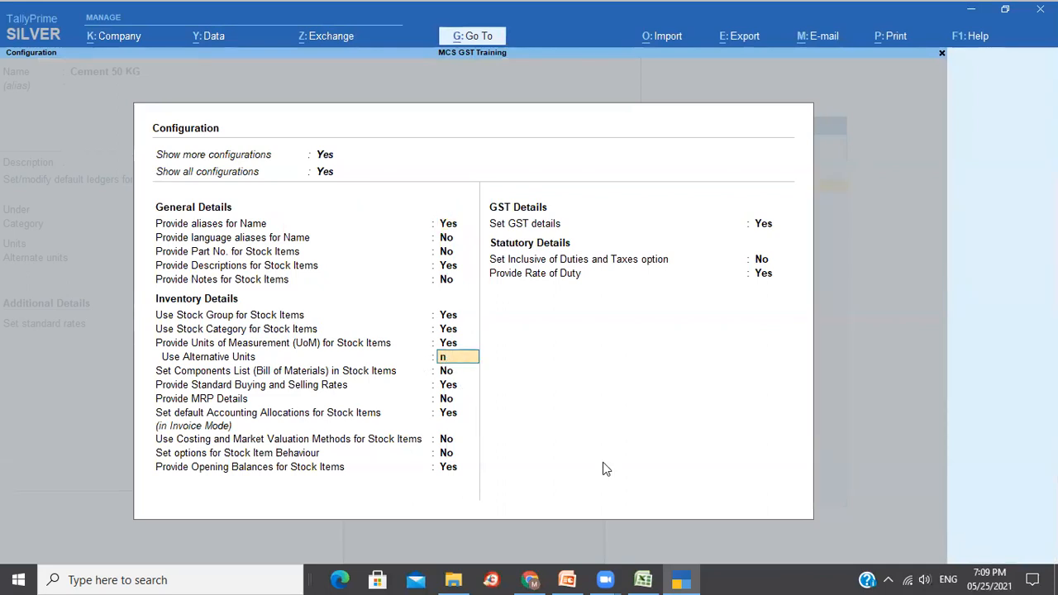
{"action": "key", "text": "Return"}
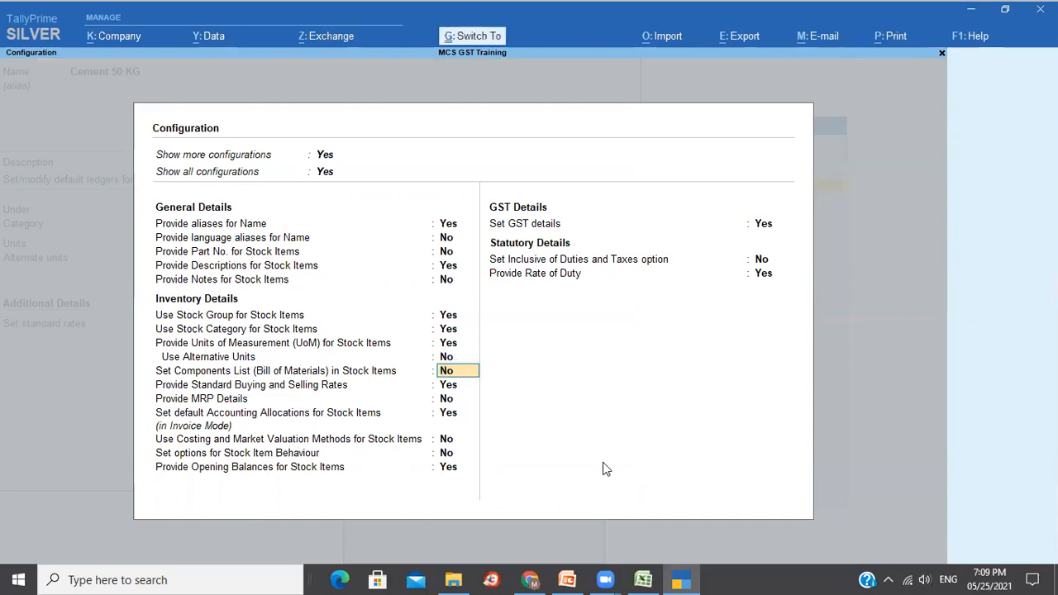
{"action": "key", "text": "ctrl+a"}
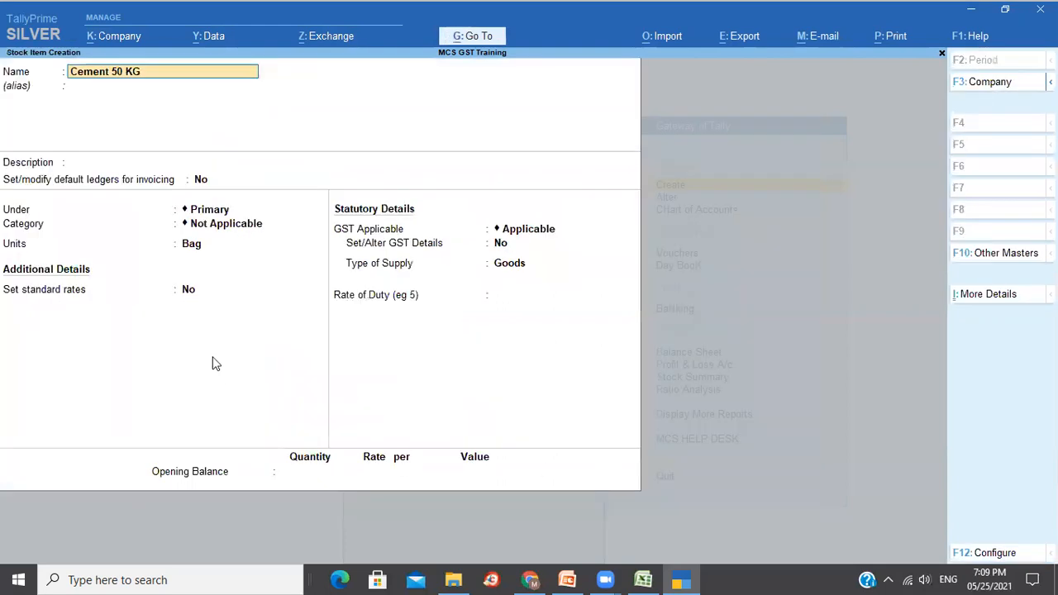
Keep Bag as the unit and make Cement 50 KG GST applicable as Goods.
{"action": "left_click", "coordinate": [198, 250]}
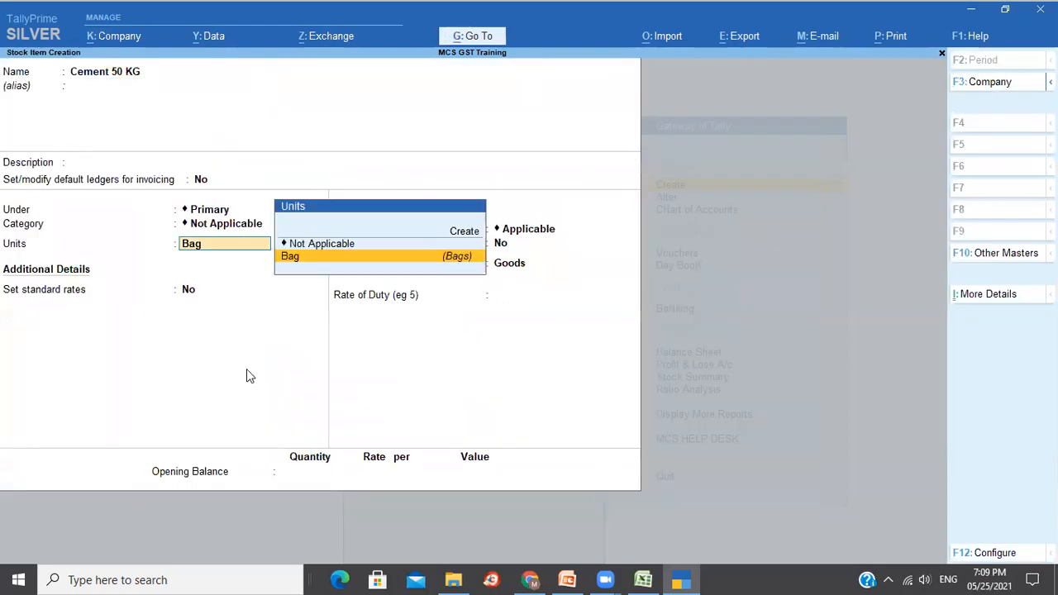
{"action": "key", "text": "Return"}
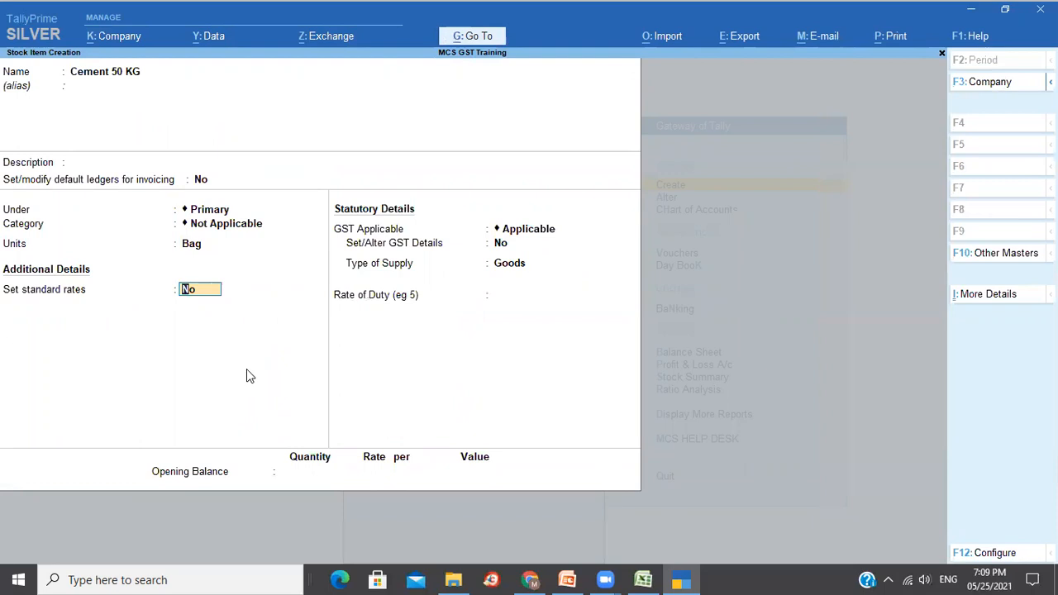
{"action": "key", "text": "Return"}
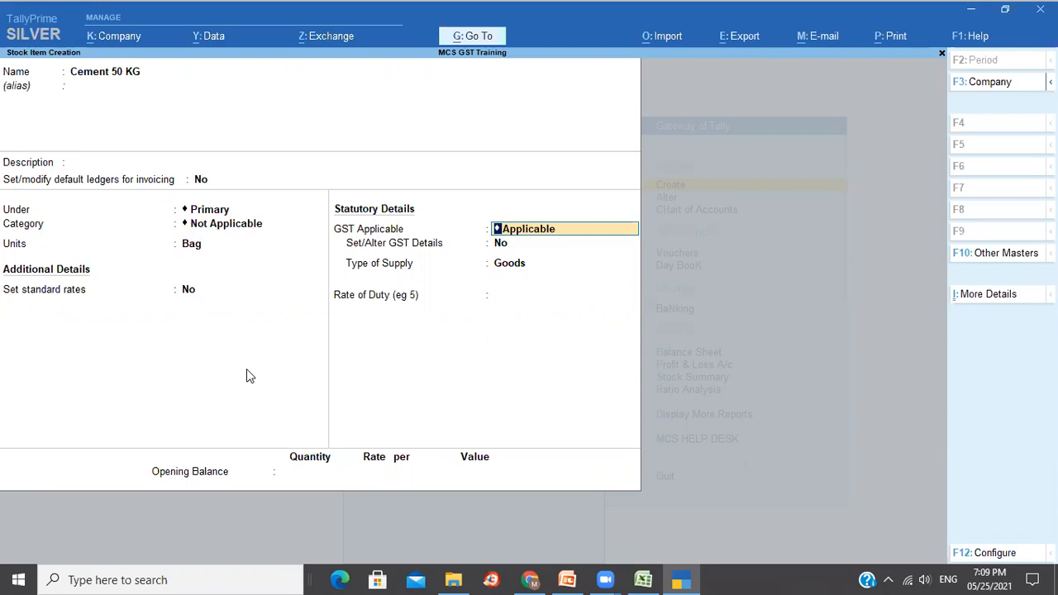
{"action": "key", "text": "Return"}
{"action": "key", "text": "Return"}
{"action": "key", "text": "Return"}
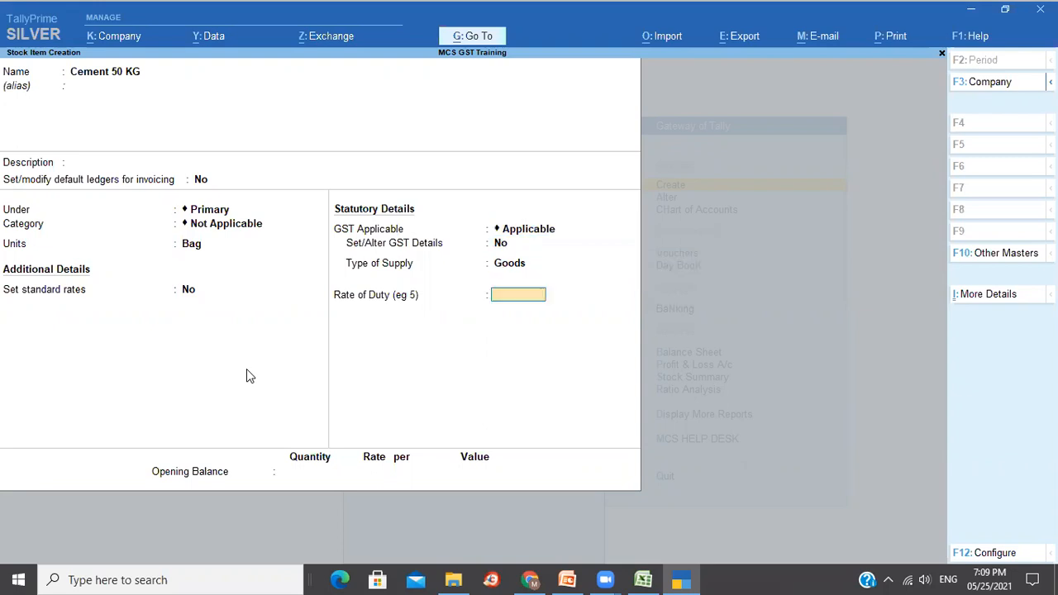
{"action": "key", "text": "Return"}
{"action": "key", "text": "Return"}
{"action": "key", "text": "Return"}
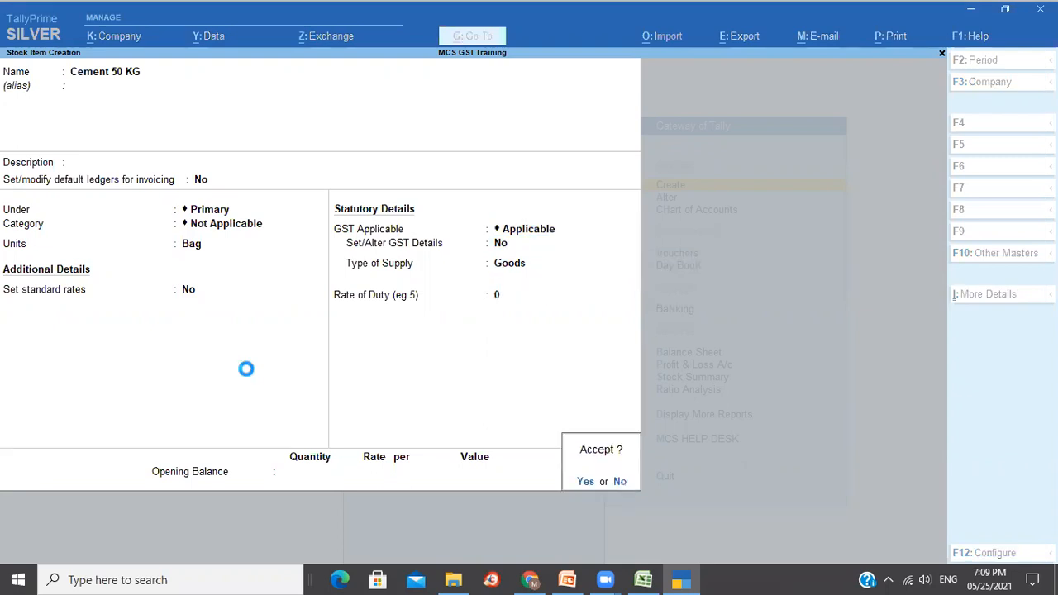
{"action": "key", "text": "alt+Tab"}
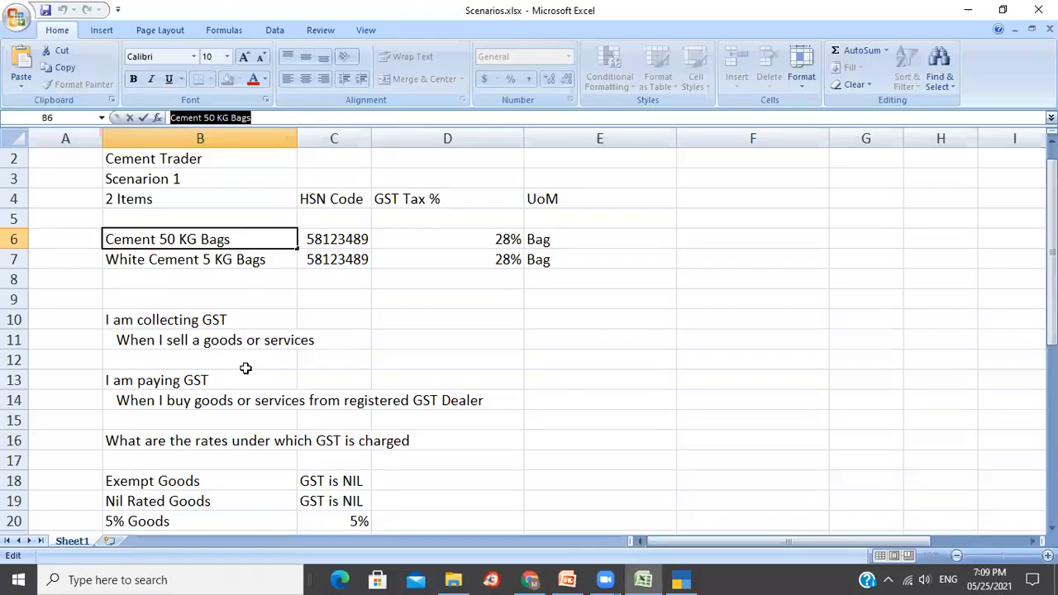
Create White Cement 5 KG from cell B7 under Primary with Bag unit and GST applicable.
{"action": "key", "text": "Return"}
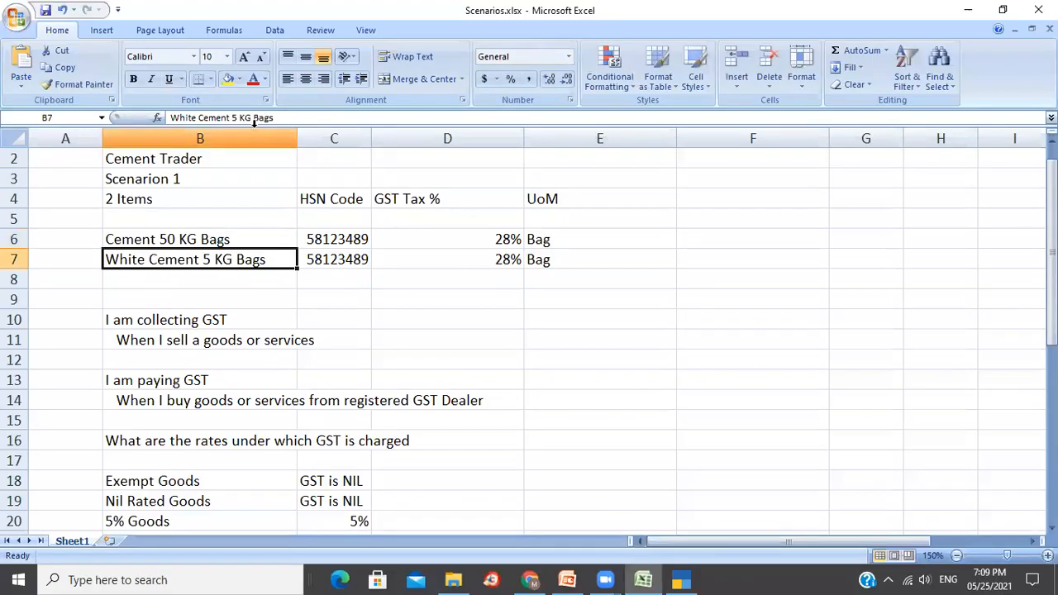
{"action": "left_click_drag", "start_coordinate": [251, 119], "coordinate": [151, 123]}
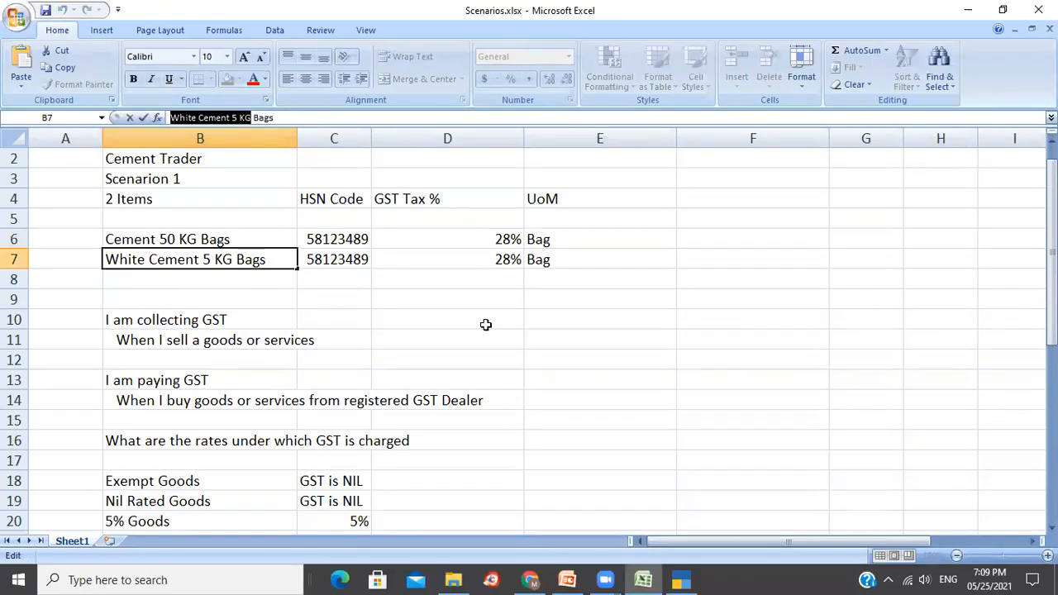
{"action": "key", "text": "alt+Tab"}
{"action": "key", "text": "ctrl+alt+v"}
{"action": "key", "text": "Return"}
{"action": "key", "text": "Return"}
{"action": "key", "text": "Return"}
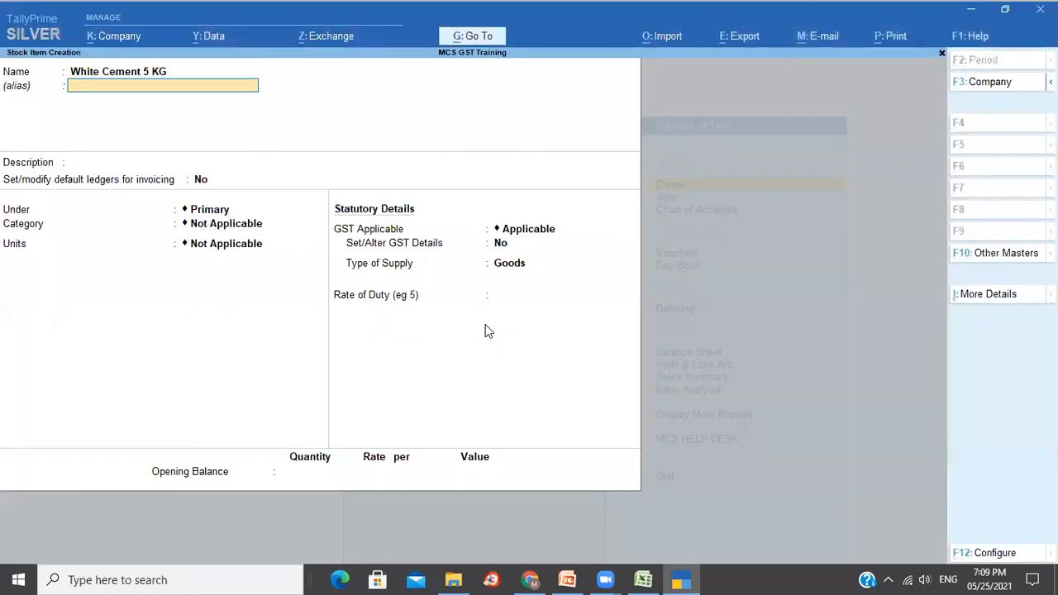
{"action": "key", "text": "Return"}
{"action": "key", "text": "Return"}
{"action": "key", "text": "Return"}
{"action": "key", "text": "Down"}
{"action": "key", "text": "Return"}
{"action": "key", "text": "Return"}
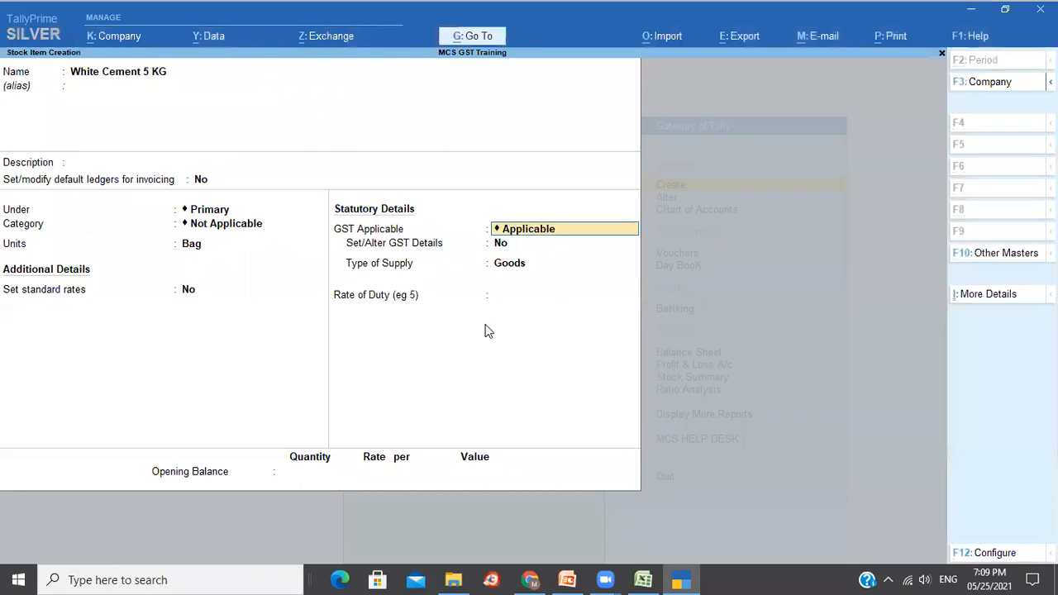
{"action": "key", "text": "Return"}
{"action": "key", "text": "Return"}
{"action": "key", "text": "Return"}
{"action": "key", "text": "Return"}
{"action": "key", "text": "Return"}
{"action": "key", "text": "Return"}
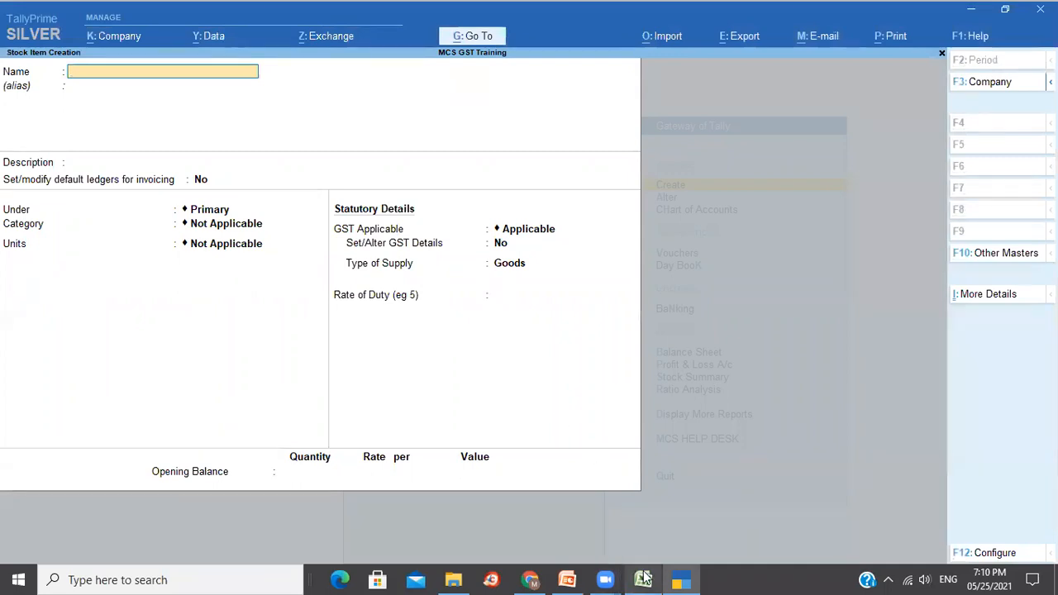
{"action": "mouse_move", "coordinate": [567, 580]}
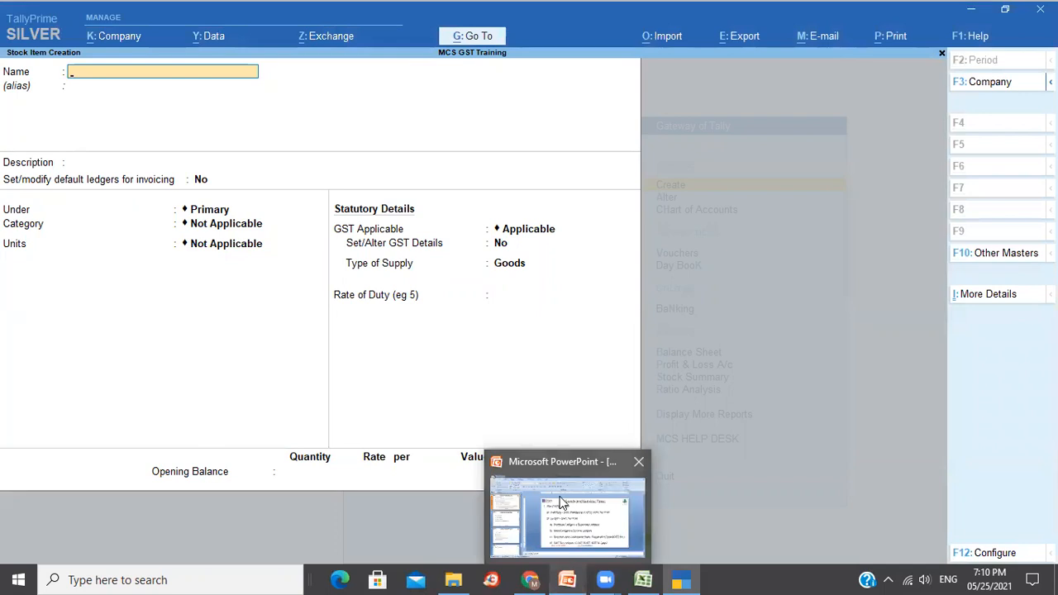
{"action": "left_click", "coordinate": [562, 501]}
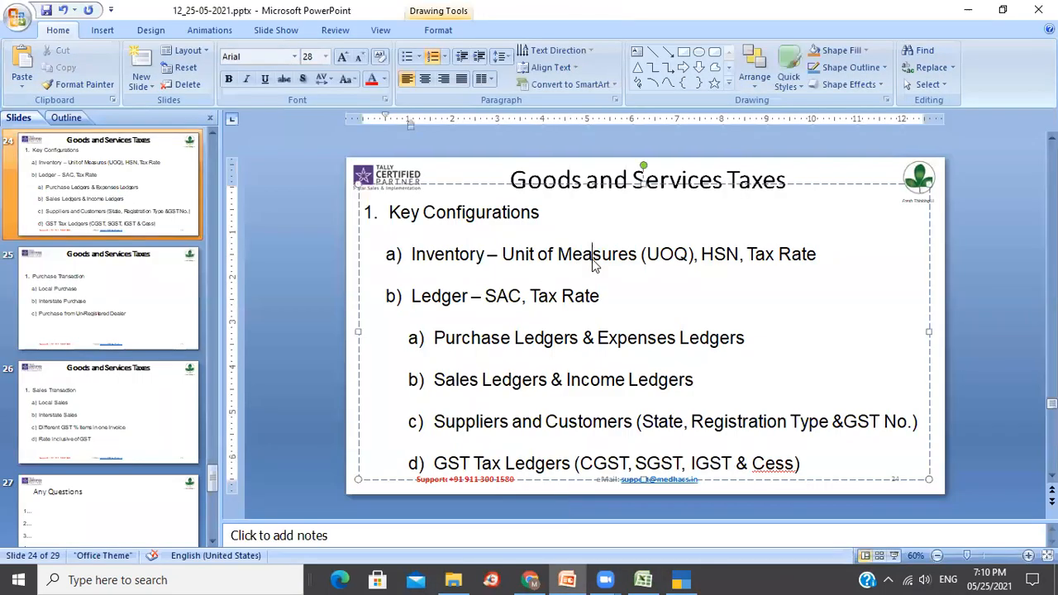
{"action": "left_click", "coordinate": [468, 258]}
{"action": "left_click", "coordinate": [453, 297]}
{"action": "left_click", "coordinate": [682, 579]}
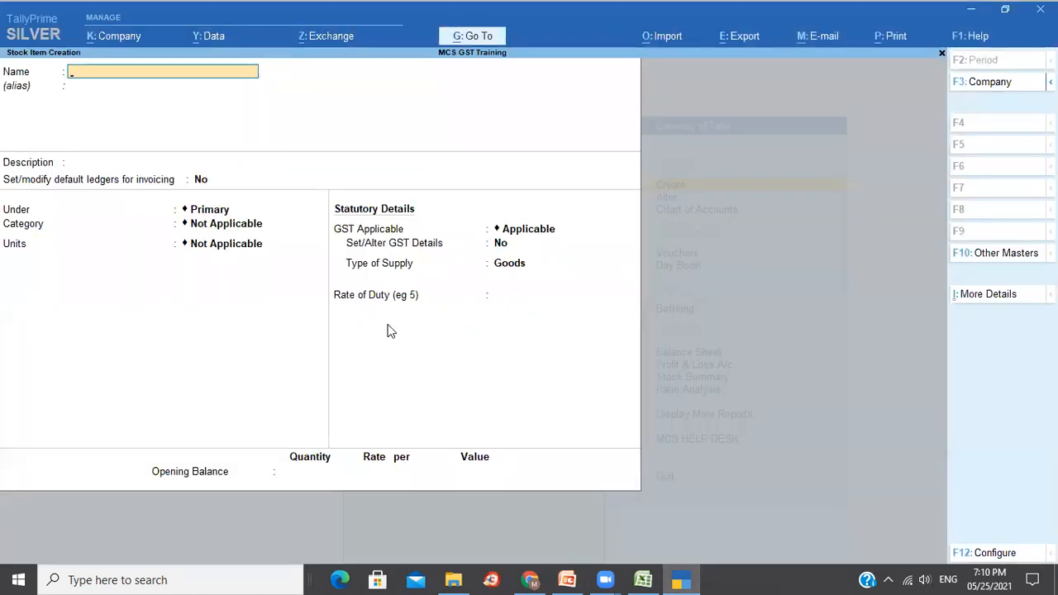
Quit the empty stock item form and start a new ledger.
{"action": "key", "text": "Escape"}
{"action": "key", "text": "y"}
{"action": "key", "text": "Escape"}
{"action": "key", "text": "Return"}
{"action": "key", "text": "Down"}
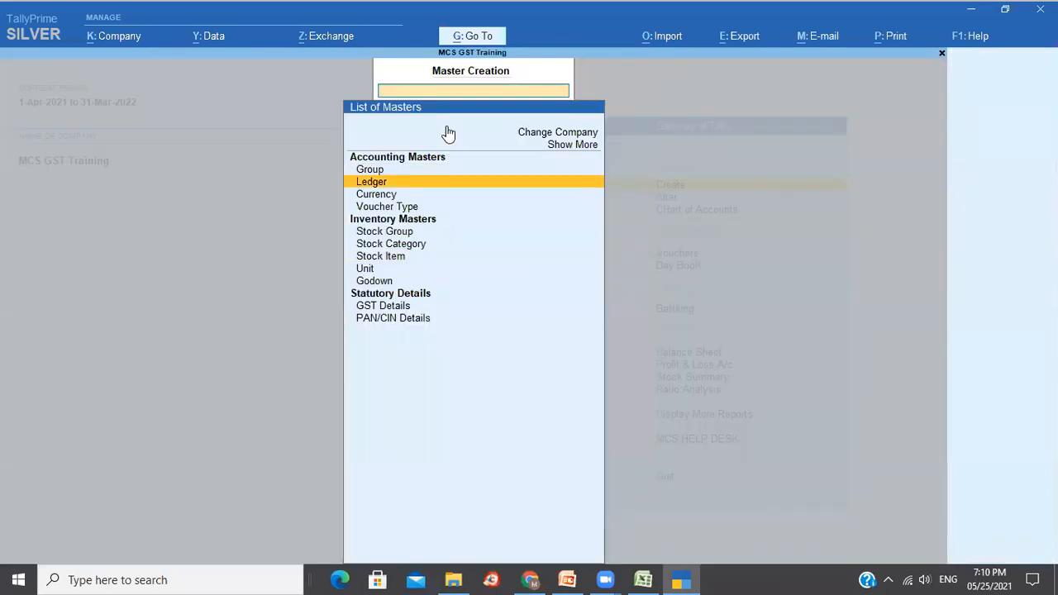
{"action": "key", "text": "Return"}
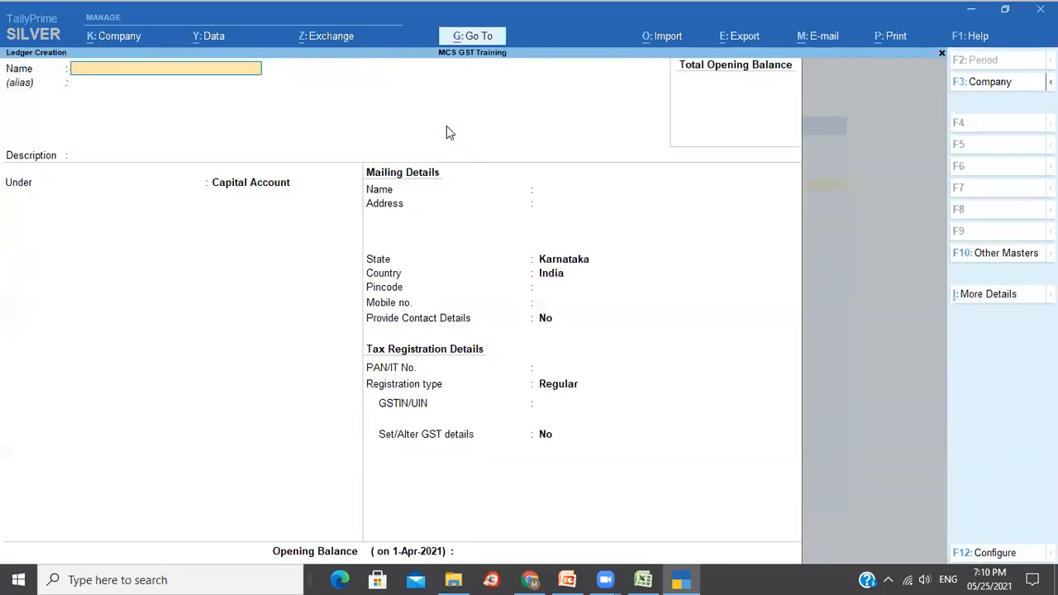
Name the ledger Local Purchase under Purchase Accounts, type Not Applicable, GST applicable.
{"action": "type", "text": "Local Purchase"}
{"action": "key", "text": "Return"}
{"action": "key", "text": "Return"}
{"action": "key", "text": "Return"}
{"action": "type", "text": "P"}
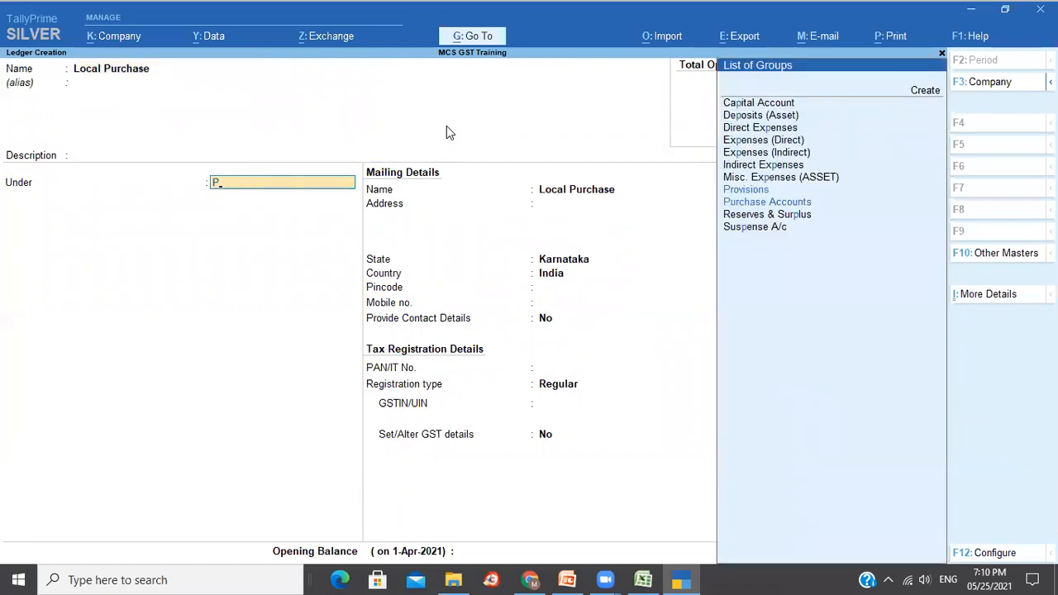
{"action": "key", "text": "Down"}
{"action": "key", "text": "Return"}
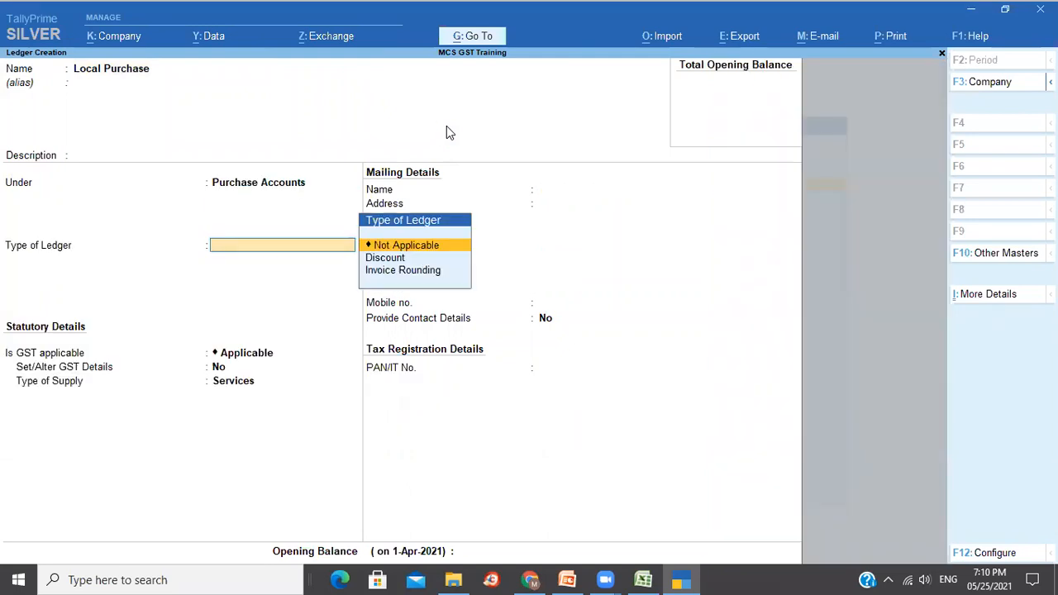
{"action": "key", "text": "Return"}
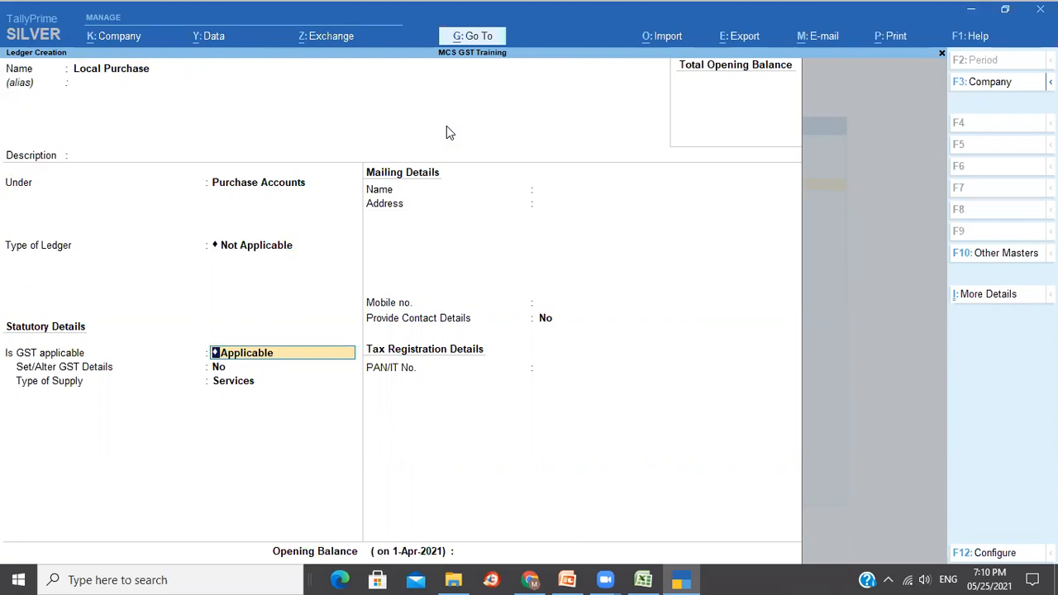
{"action": "key", "text": "Return"}
{"action": "key", "text": "Return"}
{"action": "key", "text": "Return"}
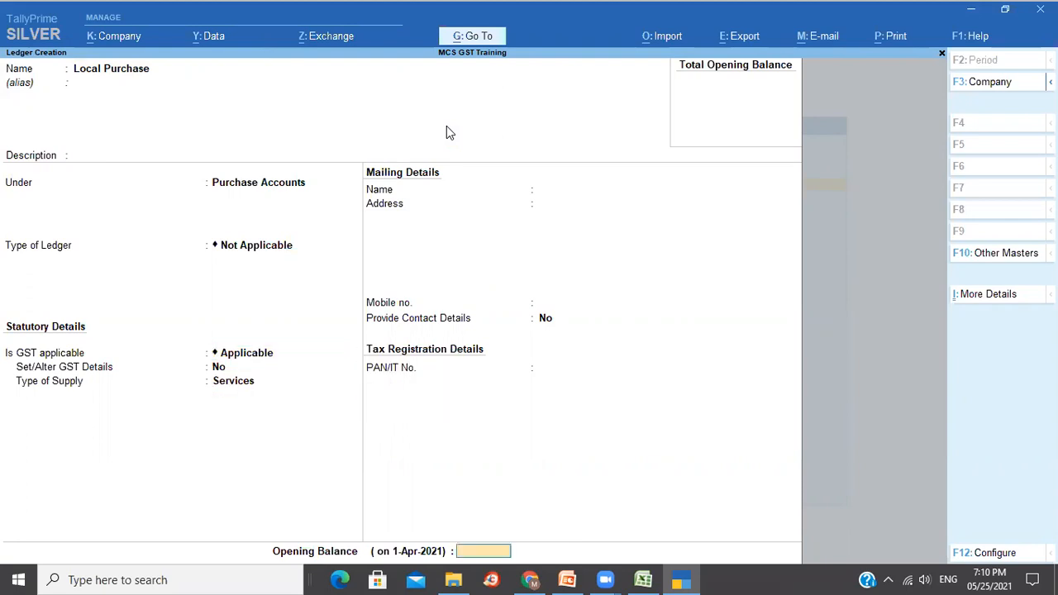
{"action": "key", "text": "Return"}
{"action": "key", "text": "Return"}
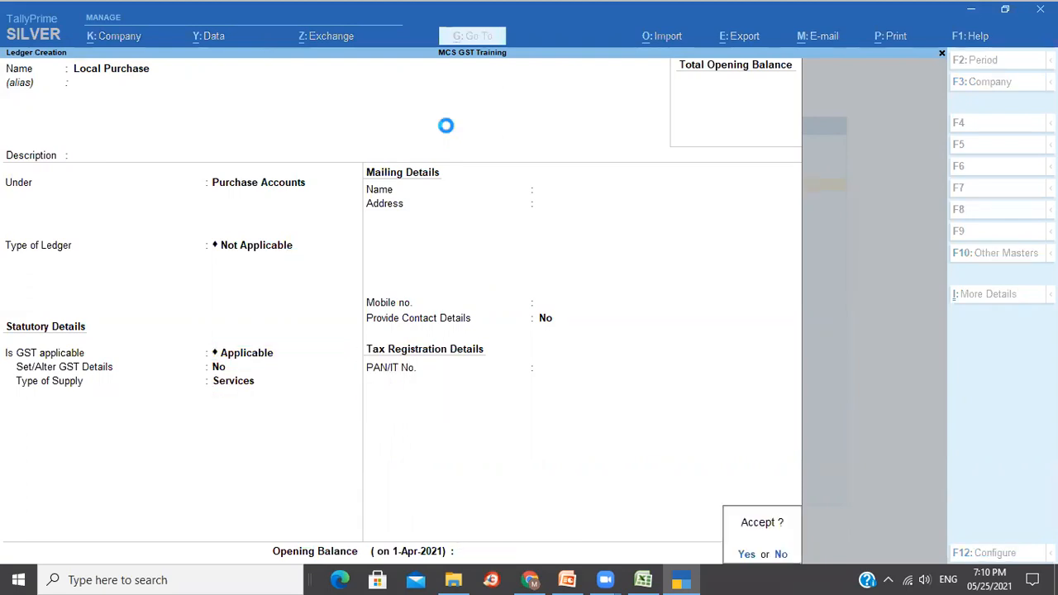
Save ledger Local Sales under Sales Accounts, type Not Applicable, GST applicable for Services.
{"action": "type", "text": "Local Sales"}
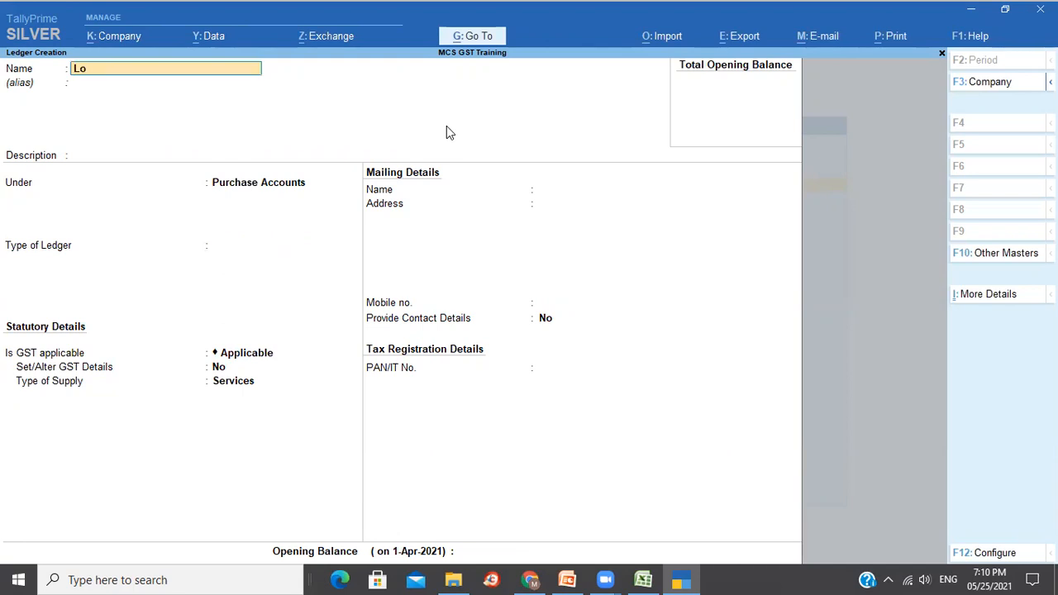
{"action": "key", "text": "Return"}
{"action": "key", "text": "Return"}
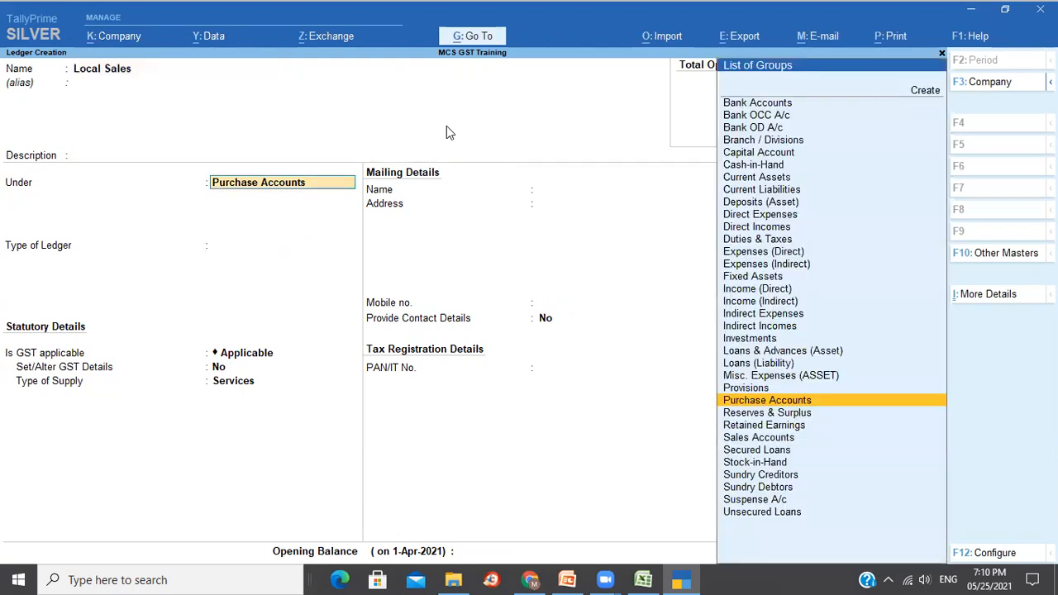
{"action": "type", "text": "Sa"}
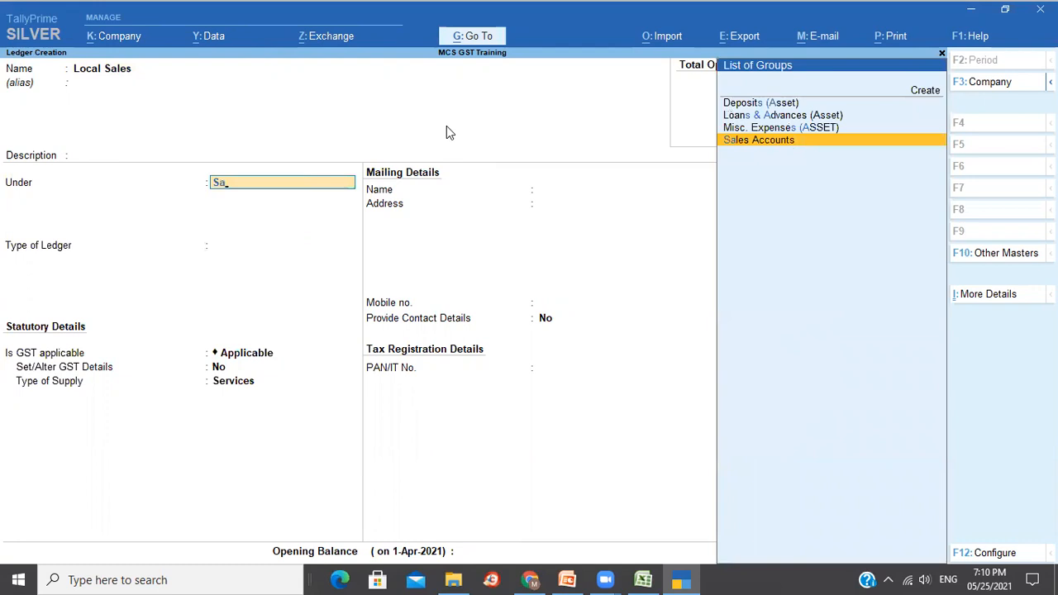
{"action": "key", "text": "Return"}
{"action": "key", "text": "Return"}
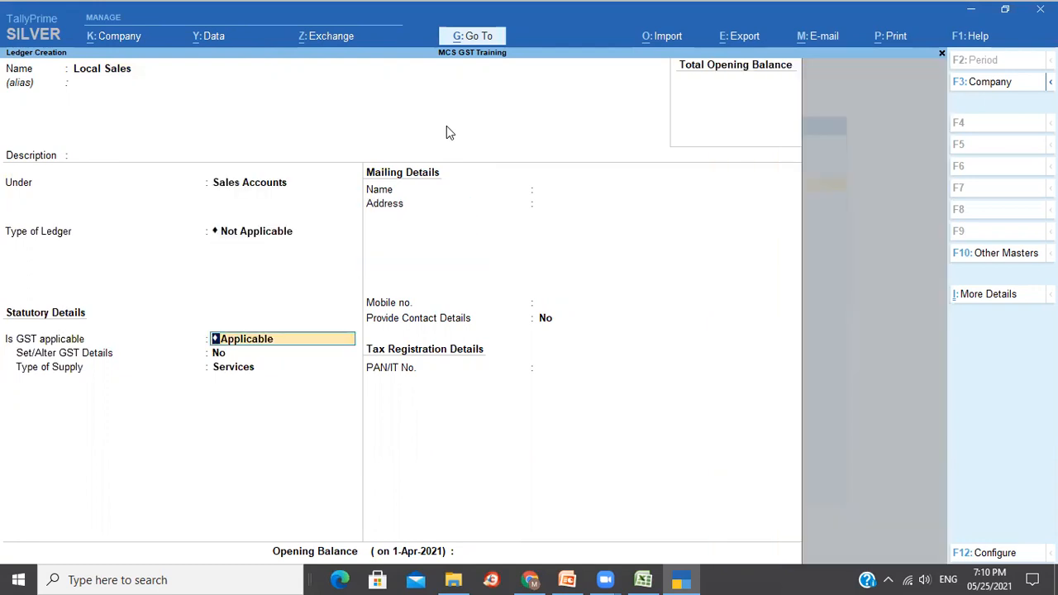
{"action": "key", "text": "ctrl+a"}
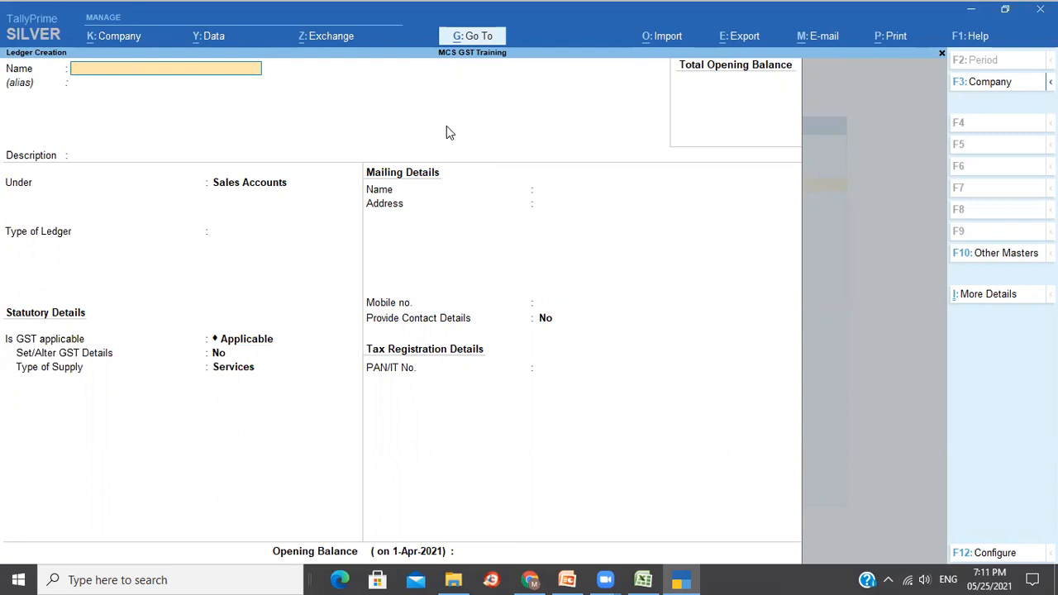
Fill in ledger Input CGST under Duties & Taxes as GST Central Tax, 0%, rounding Not Applicable.
{"action": "type", "text": "Input CGST"}
{"action": "key", "text": "Return"}
{"action": "key", "text": "Return"}
{"action": "key", "text": "Return"}
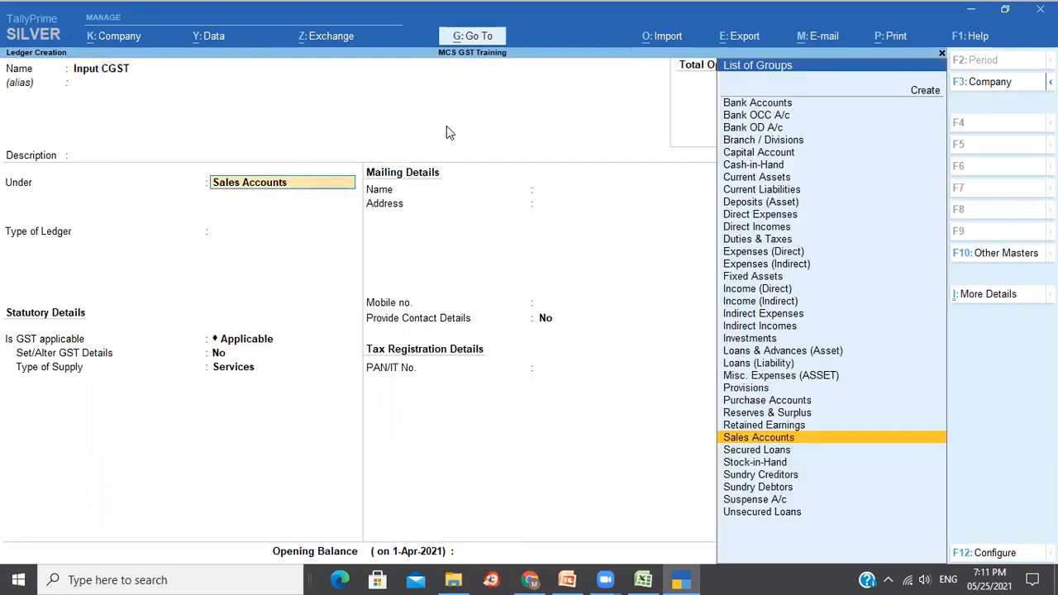
{"action": "type", "text": "Du"}
{"action": "key", "text": "Return"}
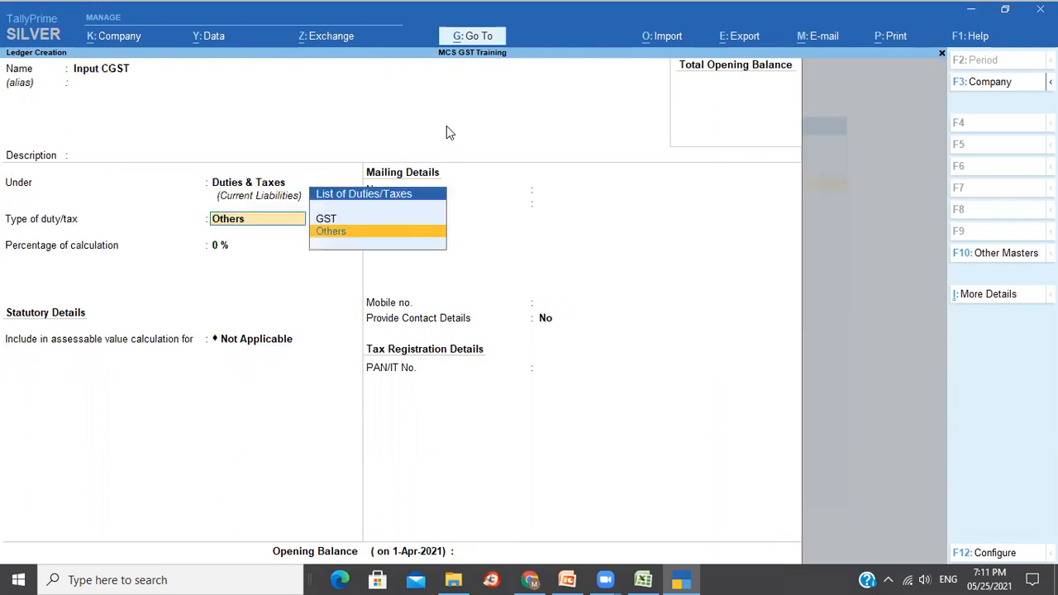
{"action": "key", "text": "Up"}
{"action": "key", "text": "Return"}
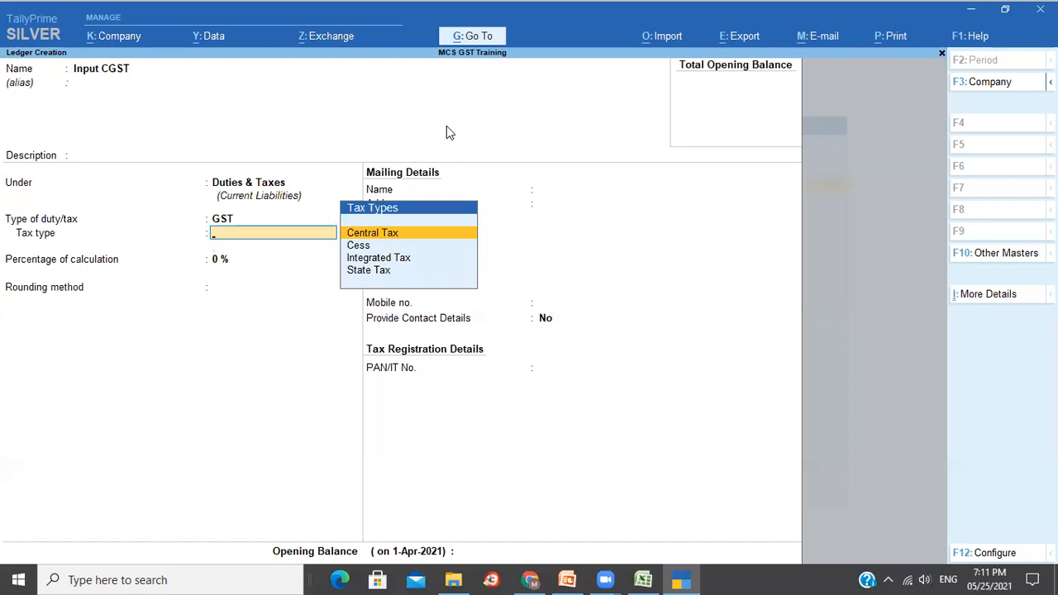
{"action": "key", "text": "Return"}
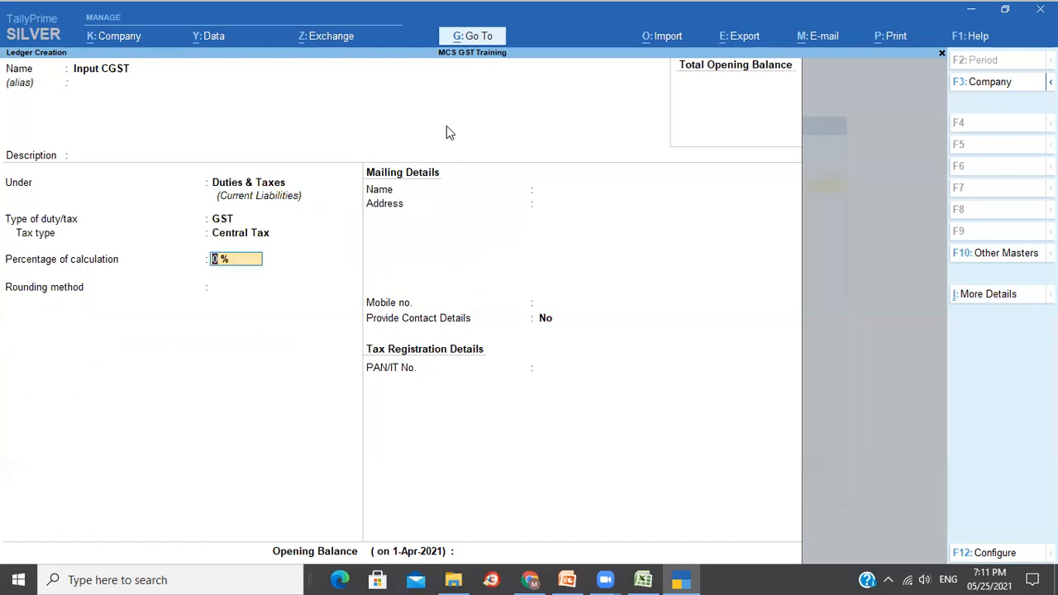
{"action": "key", "text": "Return"}
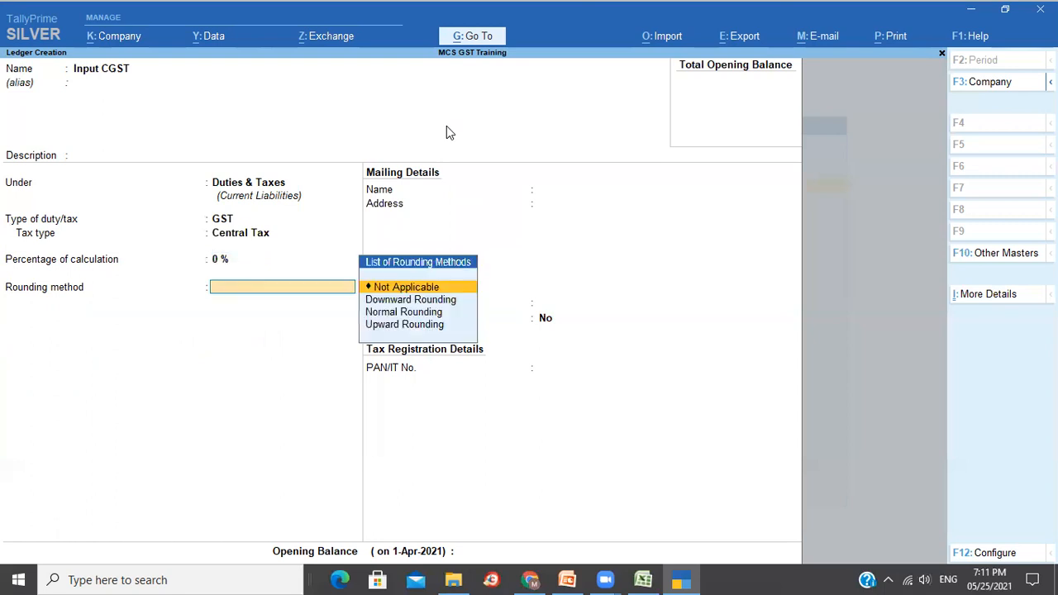
{"action": "key", "text": "Return"}
Save Input CGST, then create Input SGST under Duties & Taxes as GST State Tax.
{"action": "key", "text": "Return"}
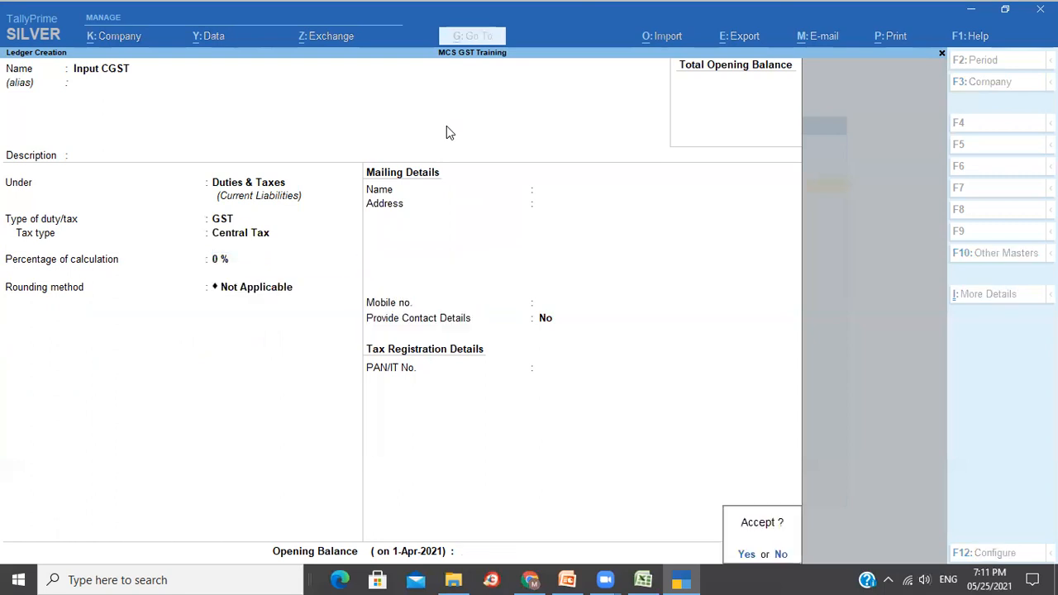
{"action": "key", "text": "Return"}
{"action": "type", "text": "Inpout"}
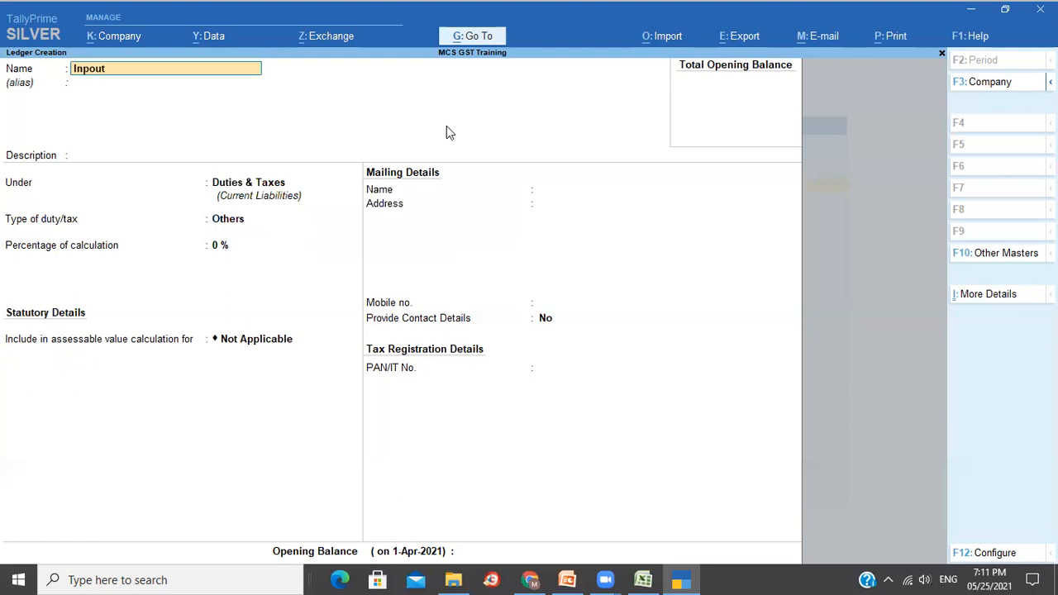
{"action": "key", "text": "BackSpace"}
{"action": "key", "text": "BackSpace"}
{"action": "key", "text": "BackSpace"}
{"action": "type", "text": "ut SGST"}
{"action": "key", "text": "Return"}
{"action": "key", "text": "Return"}
{"action": "key", "text": "Return"}
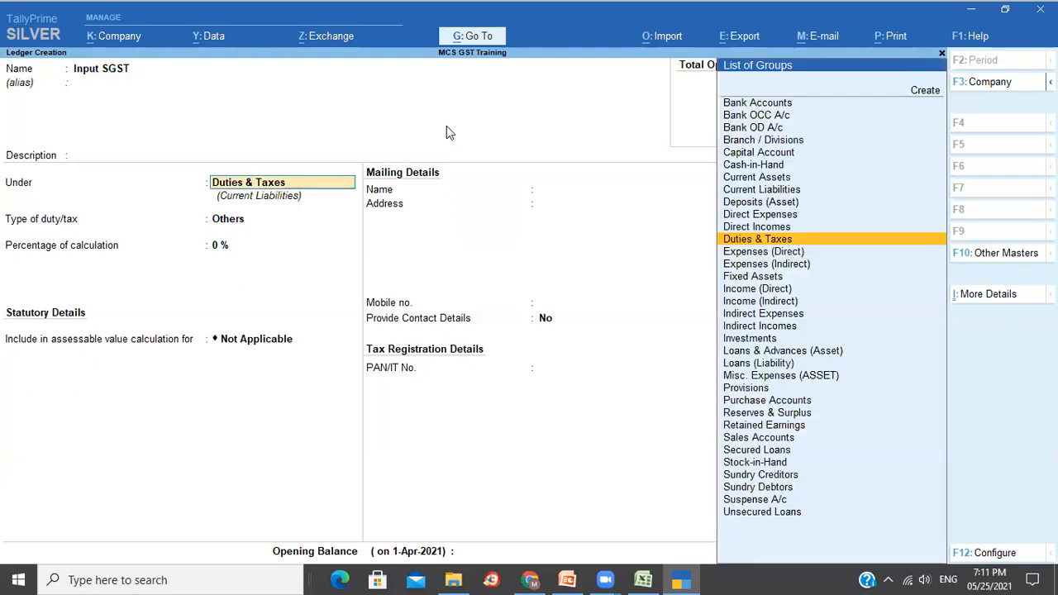
{"action": "key", "text": "Return"}
{"action": "key", "text": "Up"}
{"action": "key", "text": "Return"}
{"action": "key", "text": "Down"}
{"action": "key", "text": "Down"}
{"action": "key", "text": "Down"}
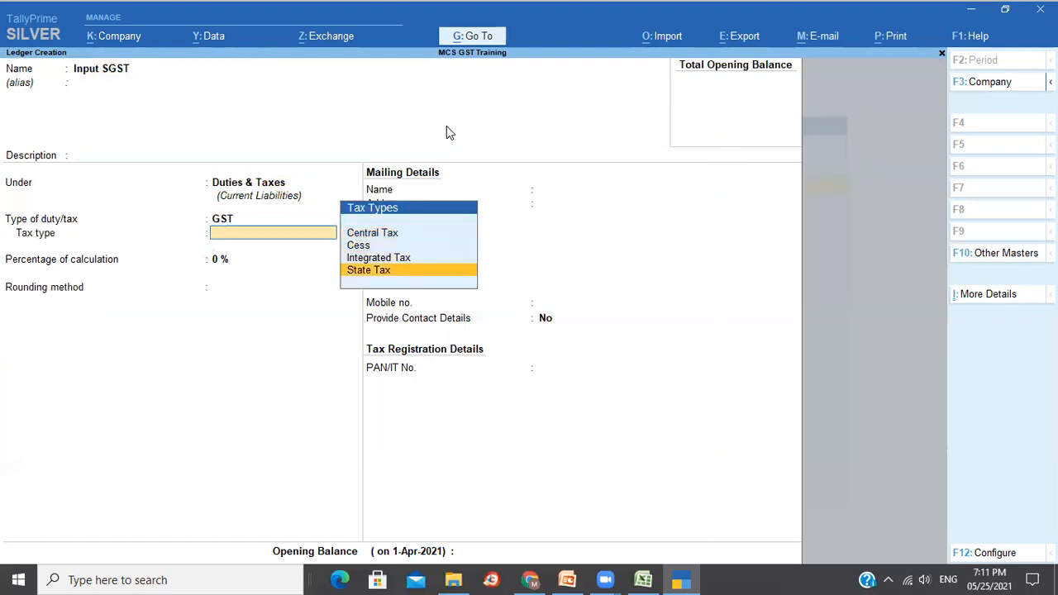
{"action": "key", "text": "Return"}
{"action": "key", "text": "Return"}
{"action": "key", "text": "Return"}
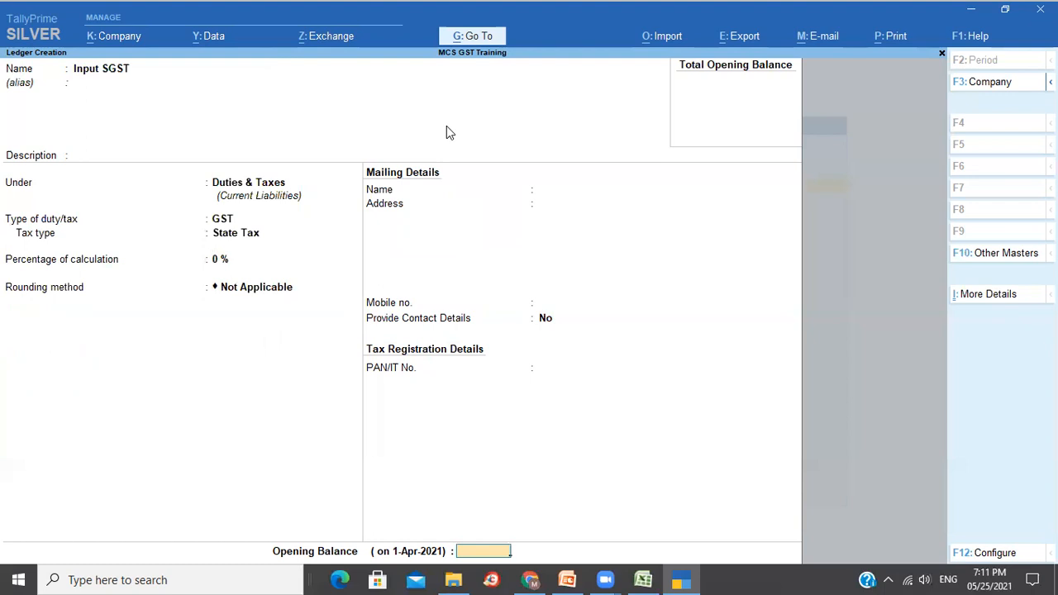
{"action": "key", "text": "Return"}
{"action": "key", "text": "Return"}
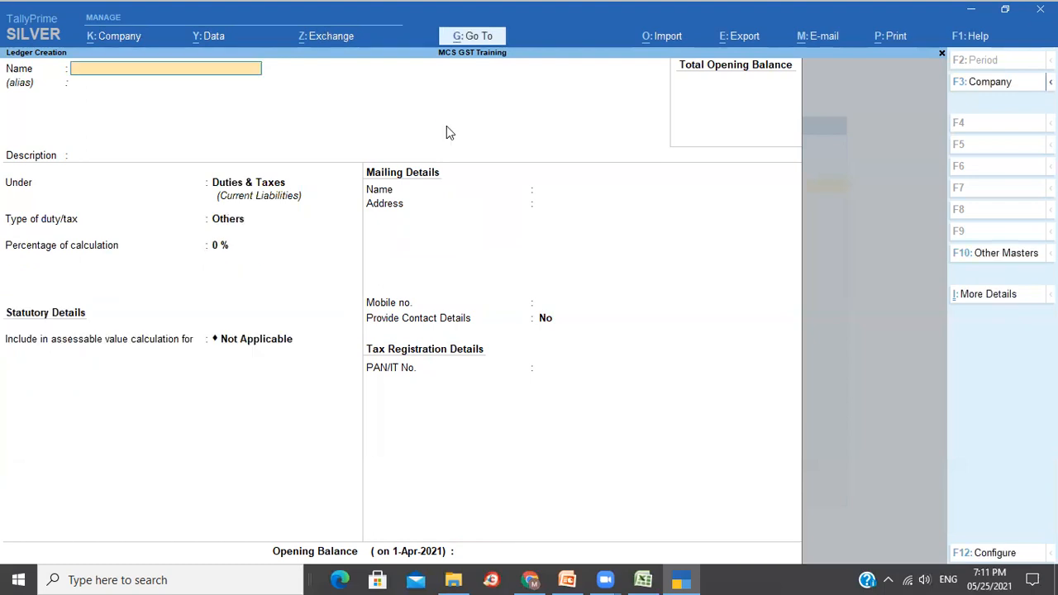
Create the Output CGST ledger under Duties & Taxes with duty type GST.
{"action": "type", "text": "Output CGST"}
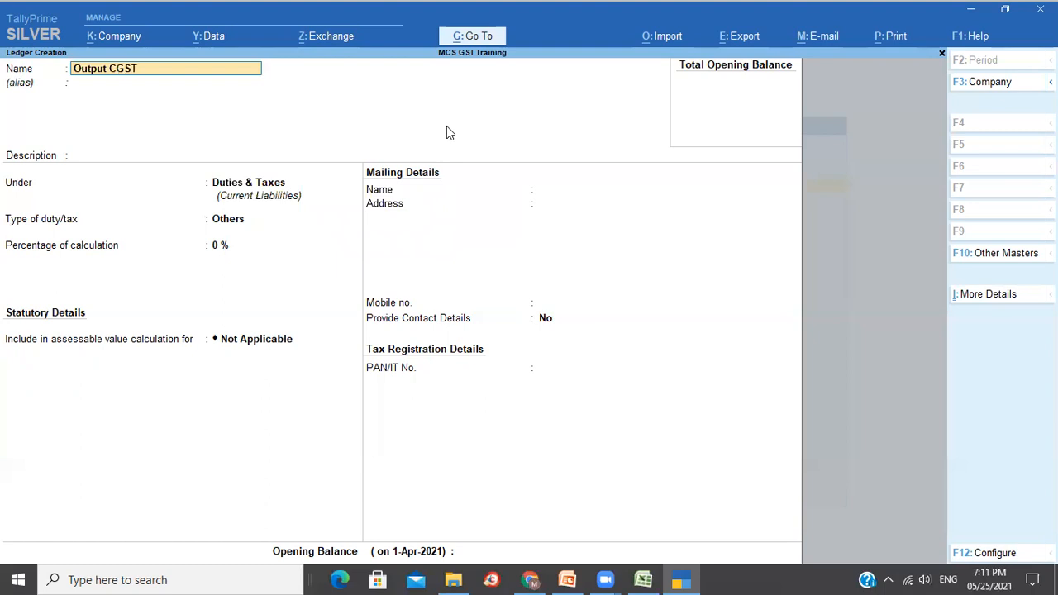
{"action": "key", "text": "Return"}
{"action": "key", "text": "Return"}
{"action": "key", "text": "Return"}
{"action": "key", "text": "Return"}
{"action": "key", "text": "Up"}
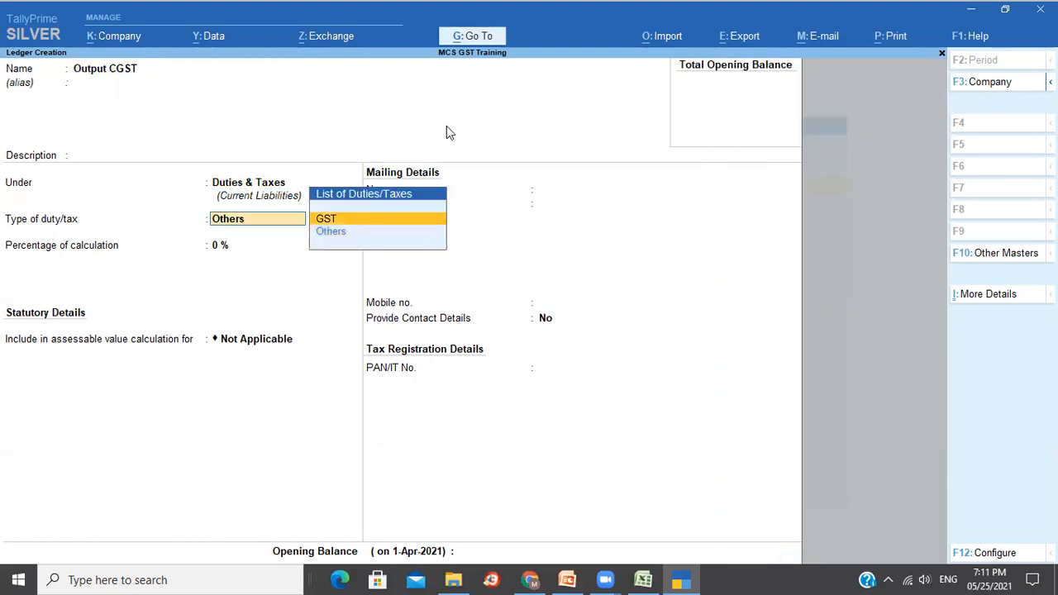
{"action": "key", "text": "Return"}
{"action": "key", "text": "Return"}
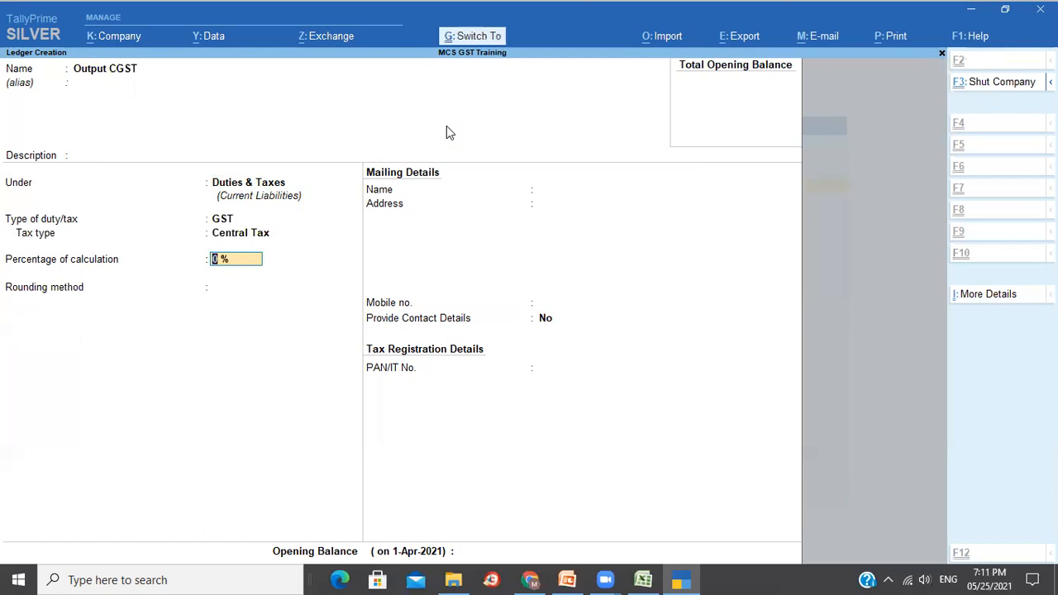
Create and save Output SGST under Duties & Taxes as GST State Tax.
{"action": "type", "text": "Output SGST"}
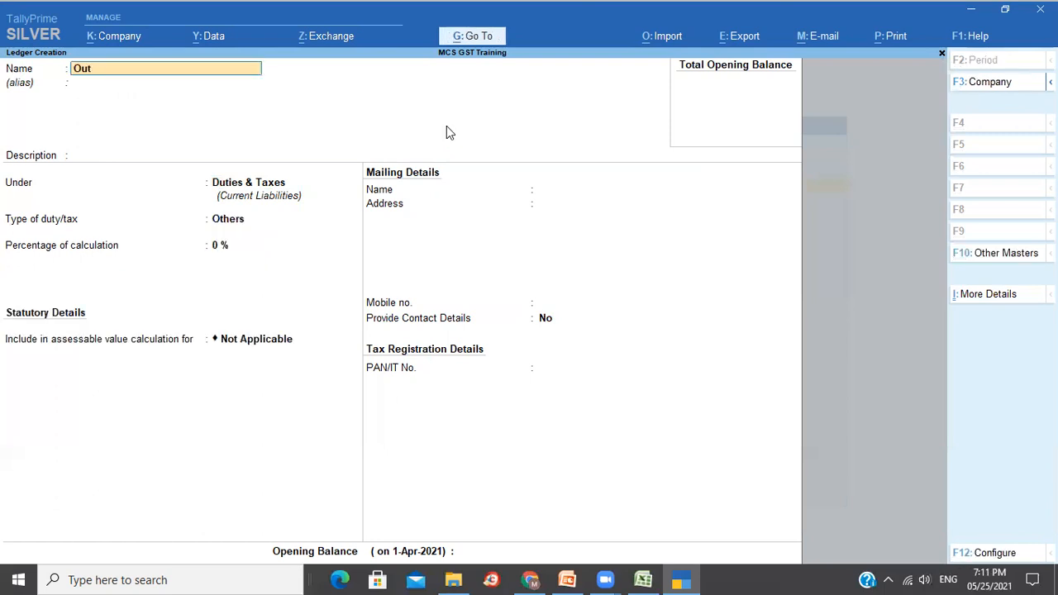
{"action": "key", "text": "Return"}
{"action": "key", "text": "Return"}
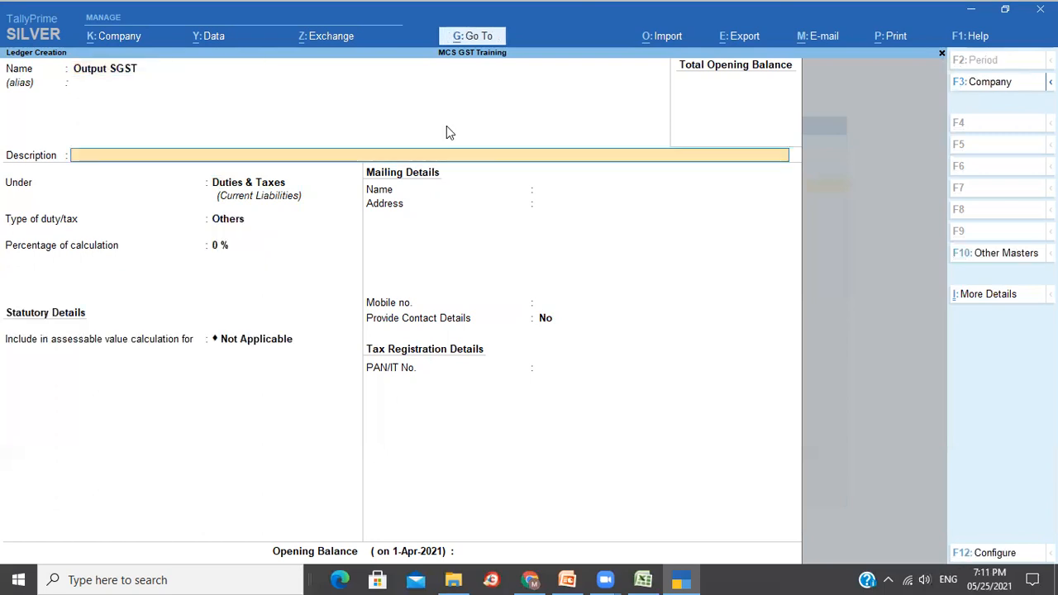
{"action": "key", "text": "Return"}
{"action": "key", "text": "Return"}
{"action": "key", "text": "Up"}
{"action": "key", "text": "Return"}
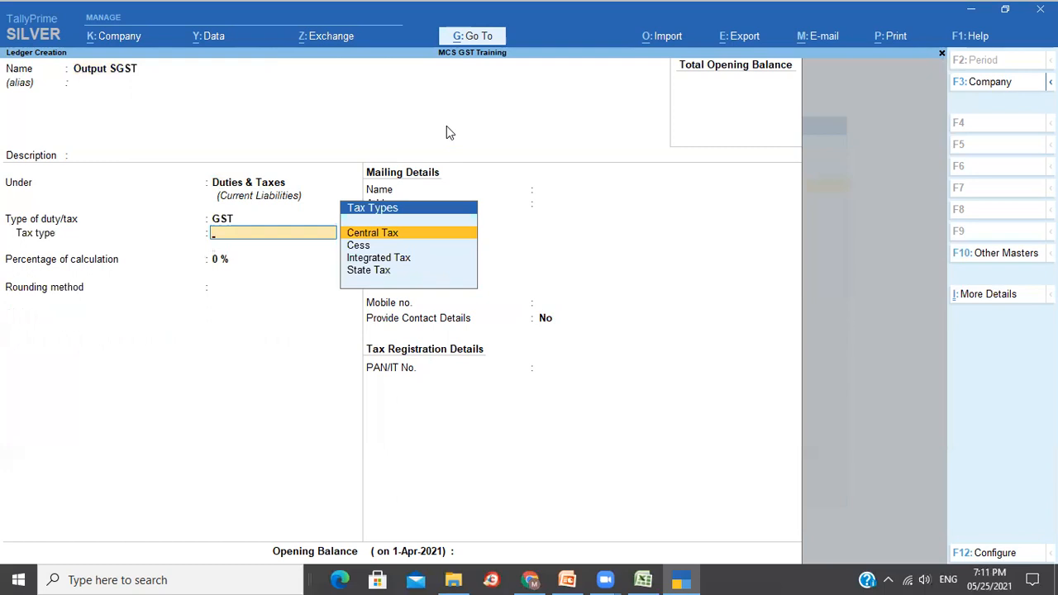
{"action": "key", "text": "Down"}
{"action": "key", "text": "Down"}
{"action": "key", "text": "Down"}
{"action": "key", "text": "Return"}
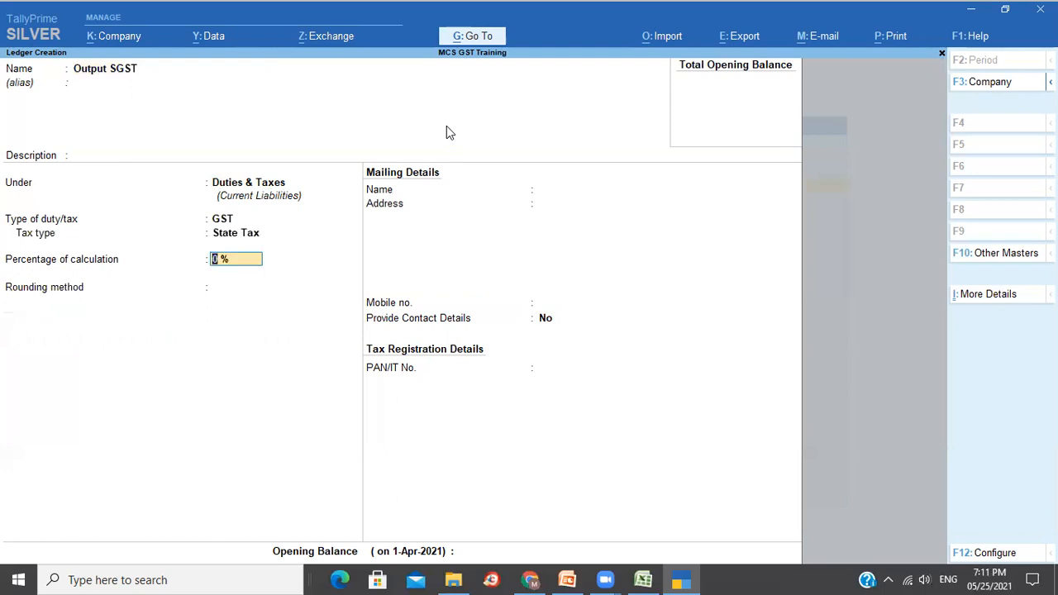
{"action": "key", "text": "ctrl+a"}
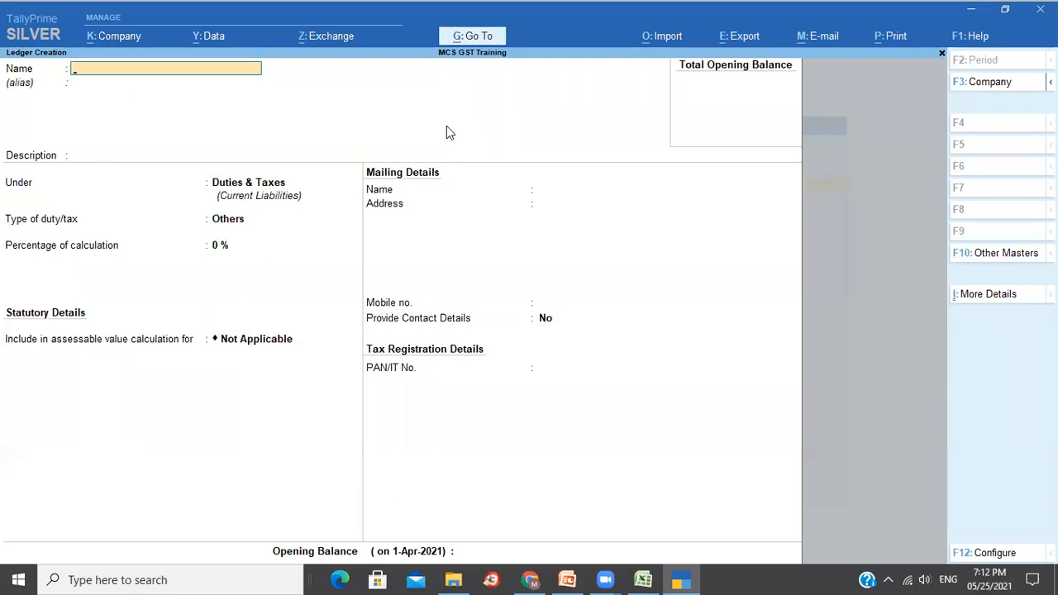
{"action": "key", "text": "alt+Tab"}
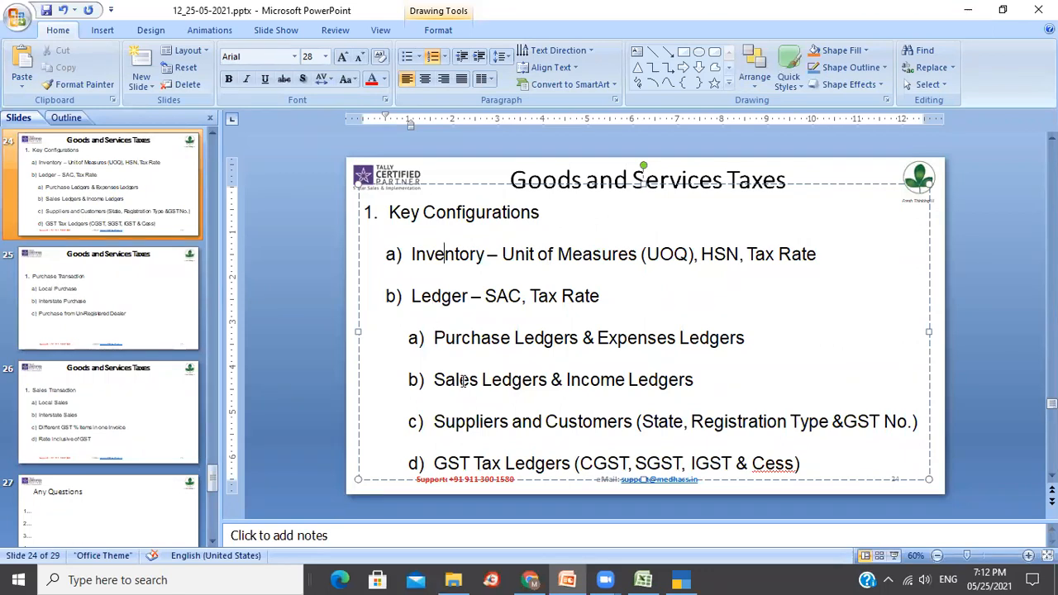
{"action": "left_click", "coordinate": [485, 423]}
{"action": "left_click", "coordinate": [606, 421]}
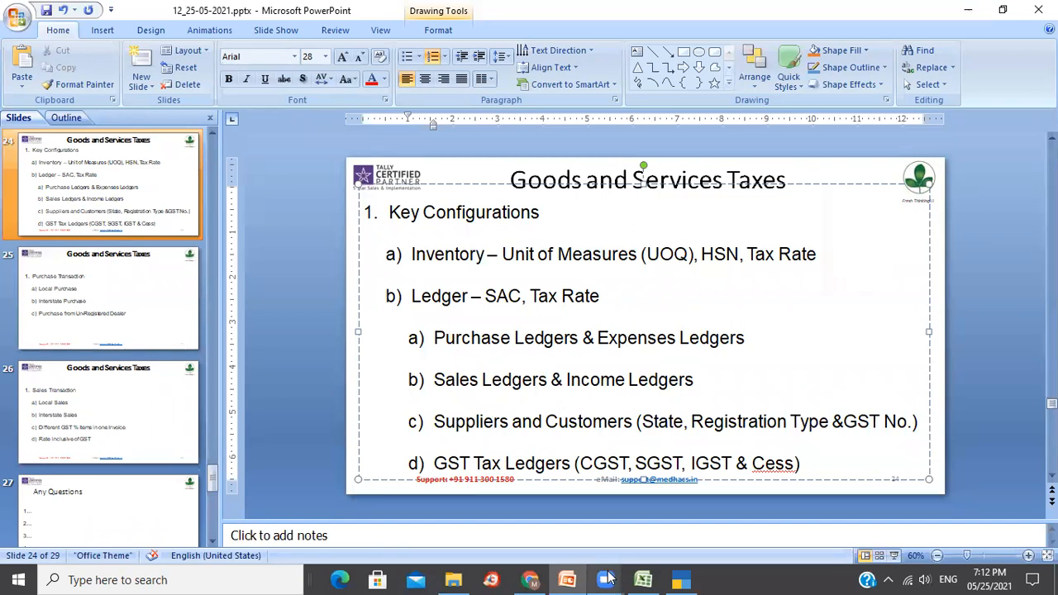
{"action": "mouse_move", "coordinate": [608, 579]}
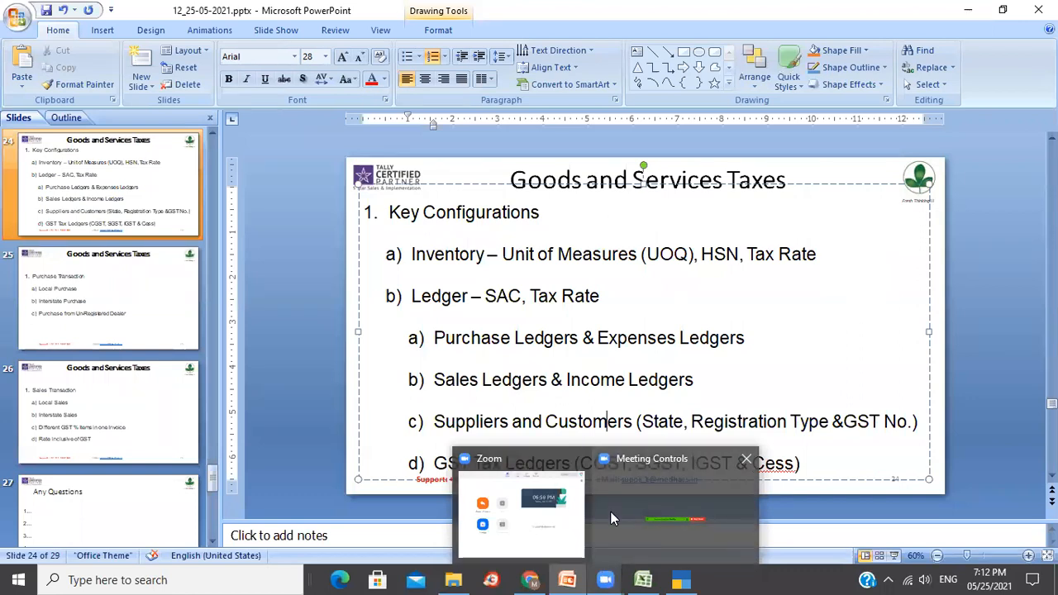
{"action": "left_click", "coordinate": [306, 327]}
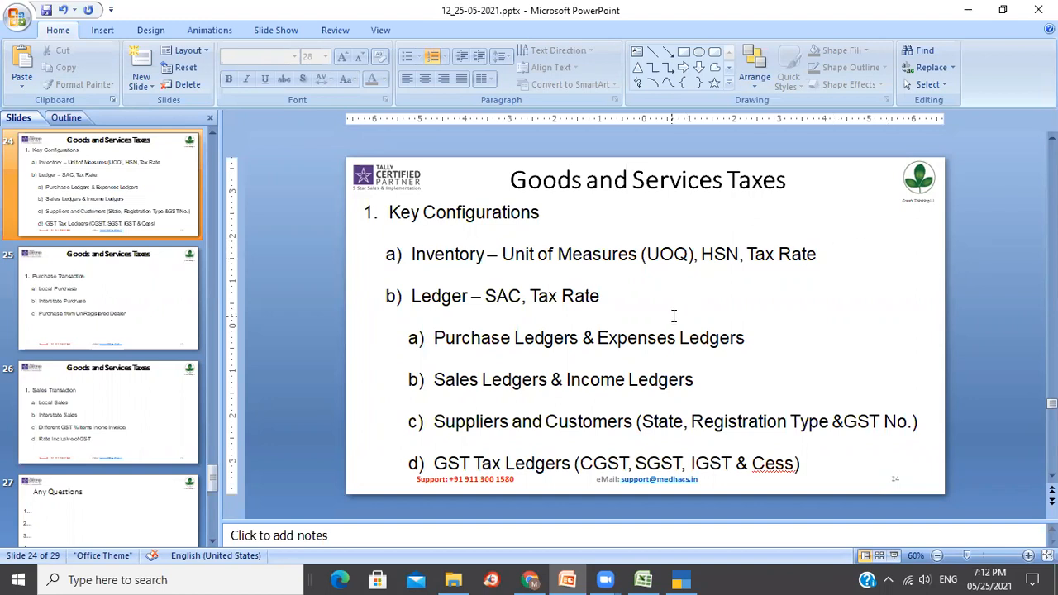
{"action": "key", "text": "alt+Tab"}
Start a new ledger named KGA under the Sundry Debtors group.
{"action": "left_click", "coordinate": [683, 578]}
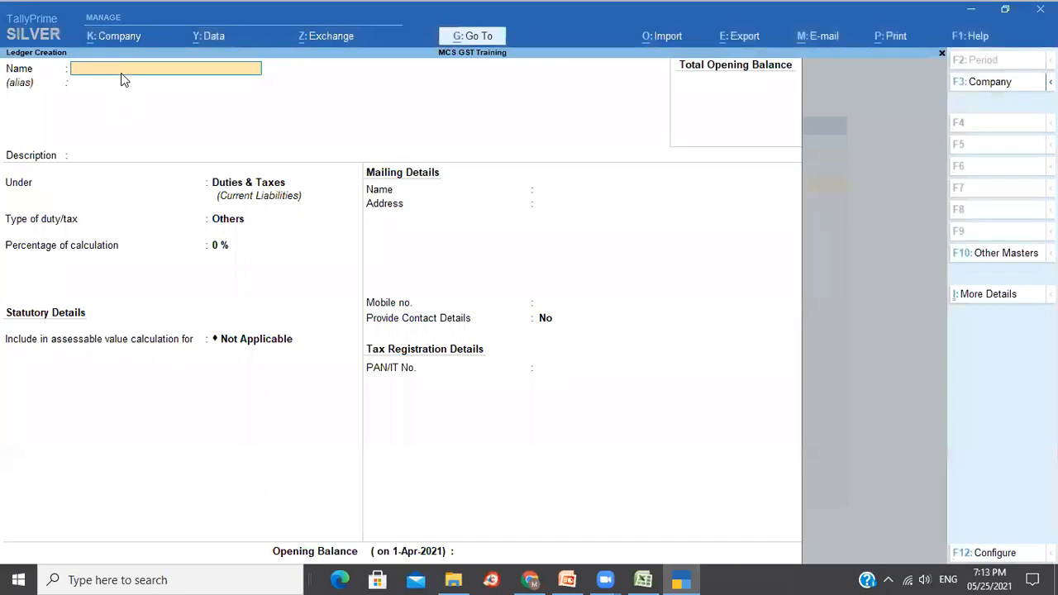
{"action": "type", "text": "KGA"}
{"action": "key", "text": "Return"}
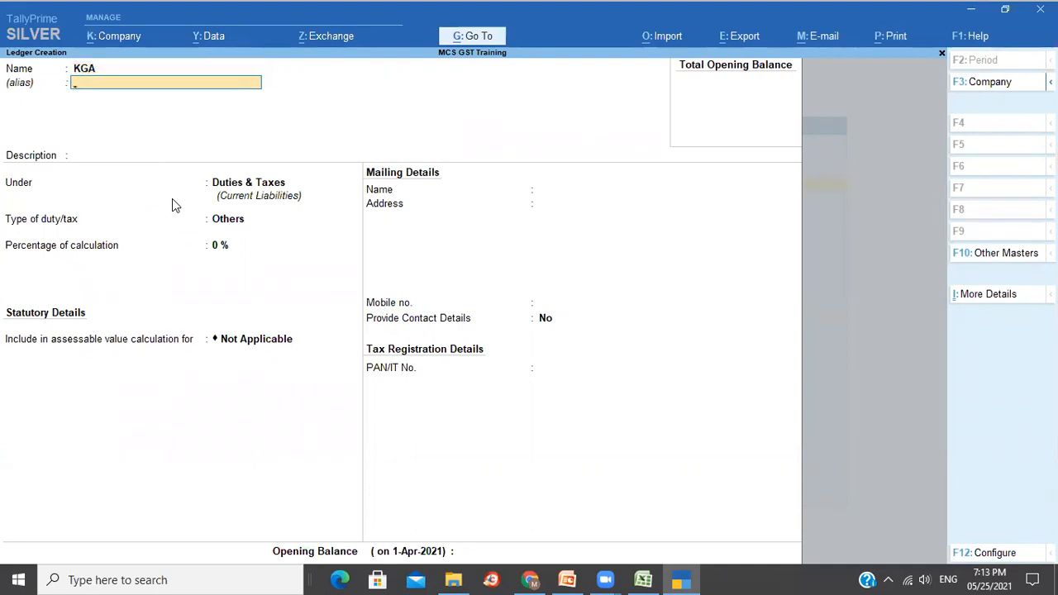
{"action": "key", "text": "Return"}
{"action": "key", "text": "Return"}
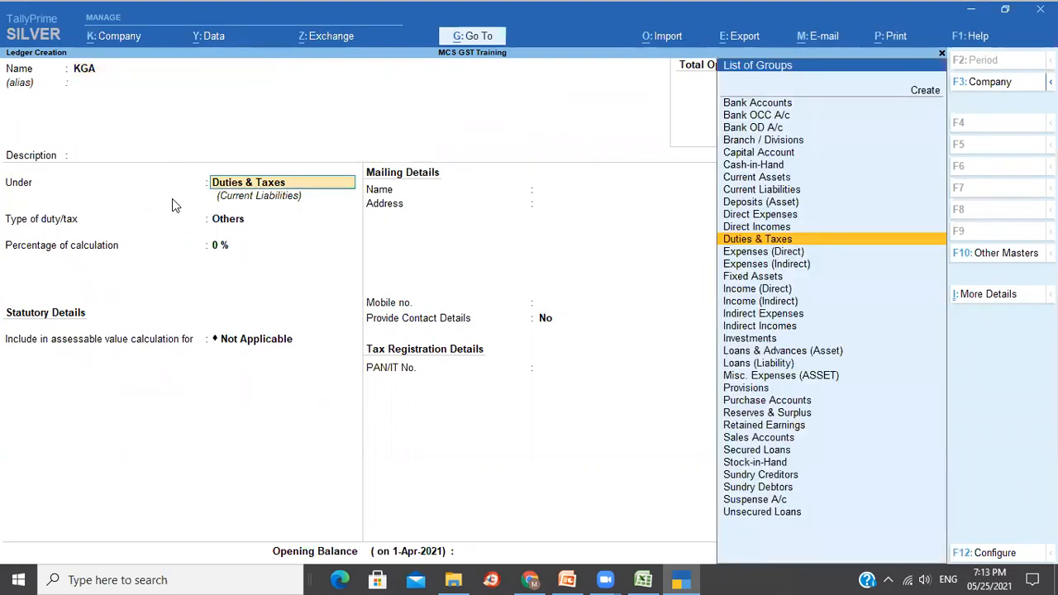
{"action": "type", "text": "Sund"}
{"action": "key", "text": "Down"}
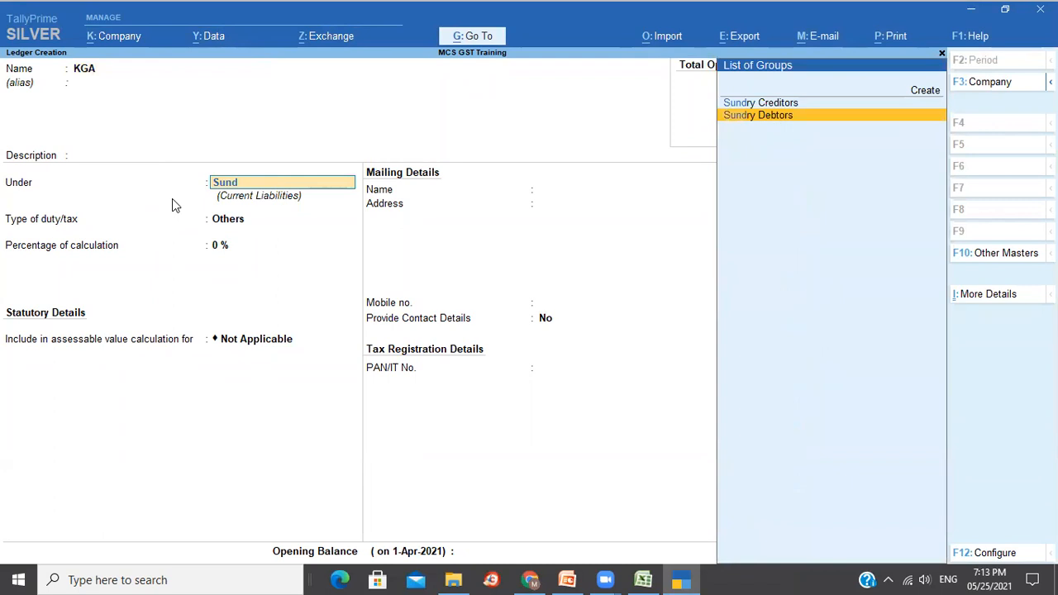
{"action": "key", "text": "Return"}
{"action": "key", "text": "Return"}
{"action": "key", "text": "Return"}
{"action": "key", "text": "Return"}
{"action": "key", "text": "Return"}
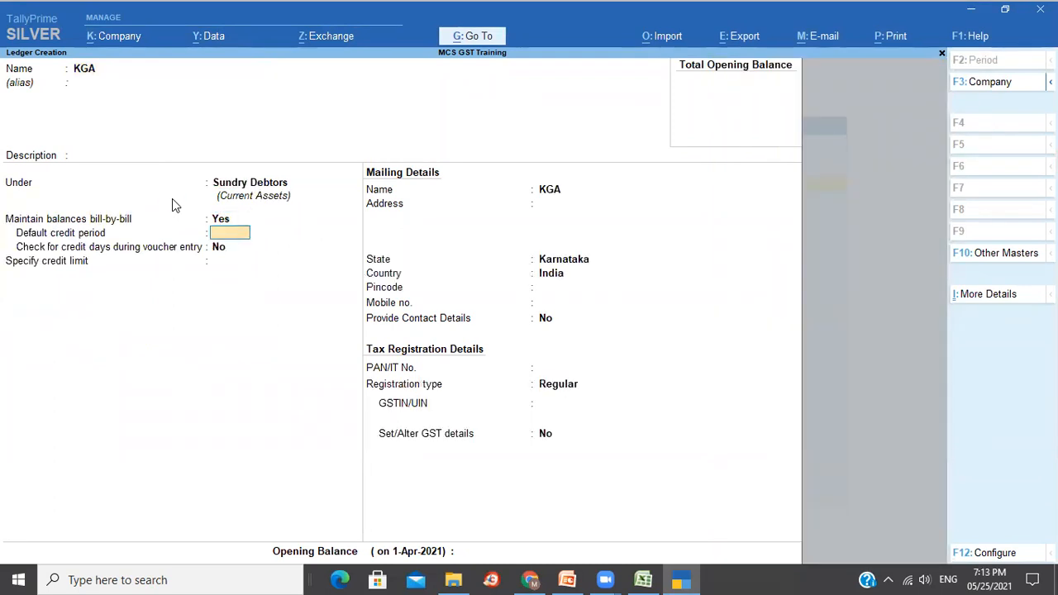
Enter mailing name Karnataka Golf Association and its two-line address ending in Bengaluru.
{"action": "type", "text": "Karnataka G"}
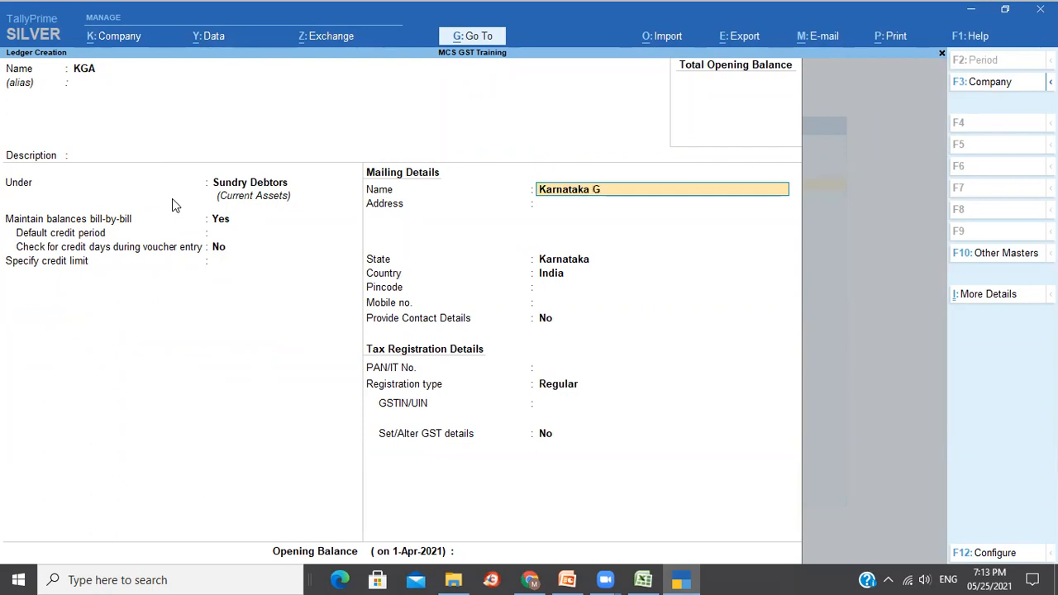
{"action": "type", "text": "olf Association"}
{"action": "key", "text": "Return"}
{"action": "type", "text": "No. 01"}
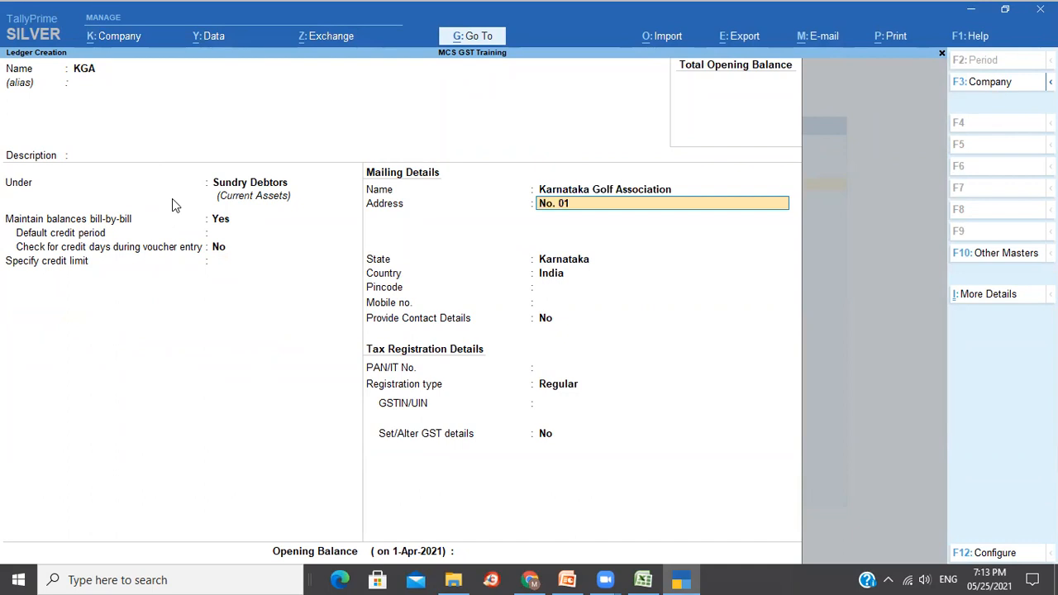
{"action": "type", "text": ", Diamond District, Old Airport Road"}
{"action": "key", "text": "Return"}
{"action": "type", "text": "Bengaluru"}
{"action": "key", "text": "Return"}
{"action": "key", "text": "Return"}
Enter the corrected pincode, keep state Karnataka, and paste the party's GSTIN.
{"action": "key", "text": "Return"}
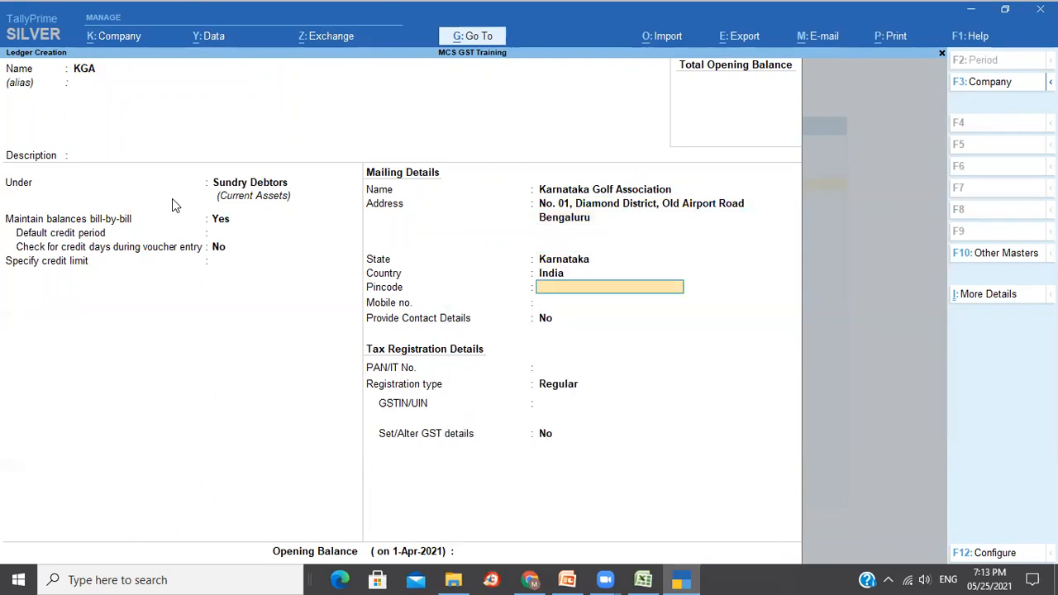
{"action": "type", "text": "560"}
{"action": "type", "text": "018"}
{"action": "key", "text": "BackSpace"}
{"action": "type", "text": "9"}
{"action": "key", "text": "Return"}
{"action": "key", "text": "BackSpace"}
{"action": "key", "text": "BackSpace"}
{"action": "key", "text": "BackSpace"}
{"action": "key", "text": "Return"}
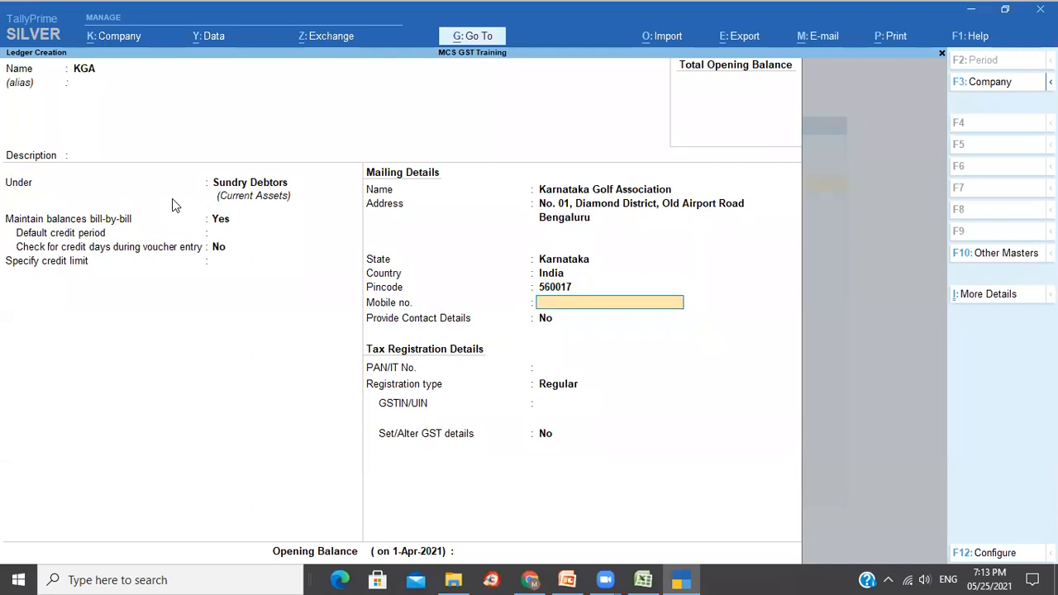
{"action": "key", "text": "Return"}
{"action": "key", "text": "Return"}
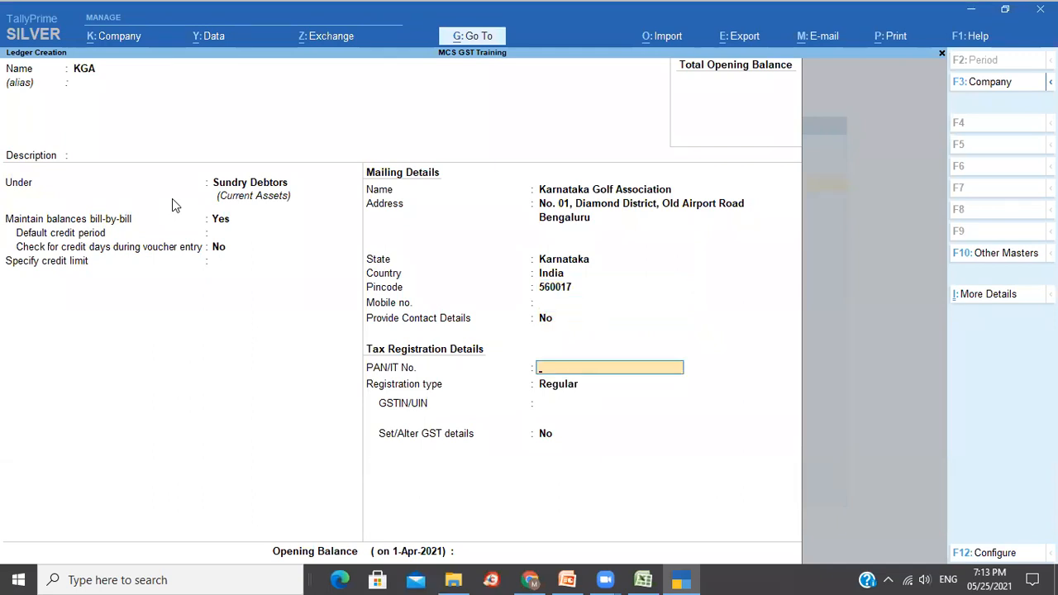
{"action": "key", "text": "Return"}
{"action": "key", "text": "Return"}
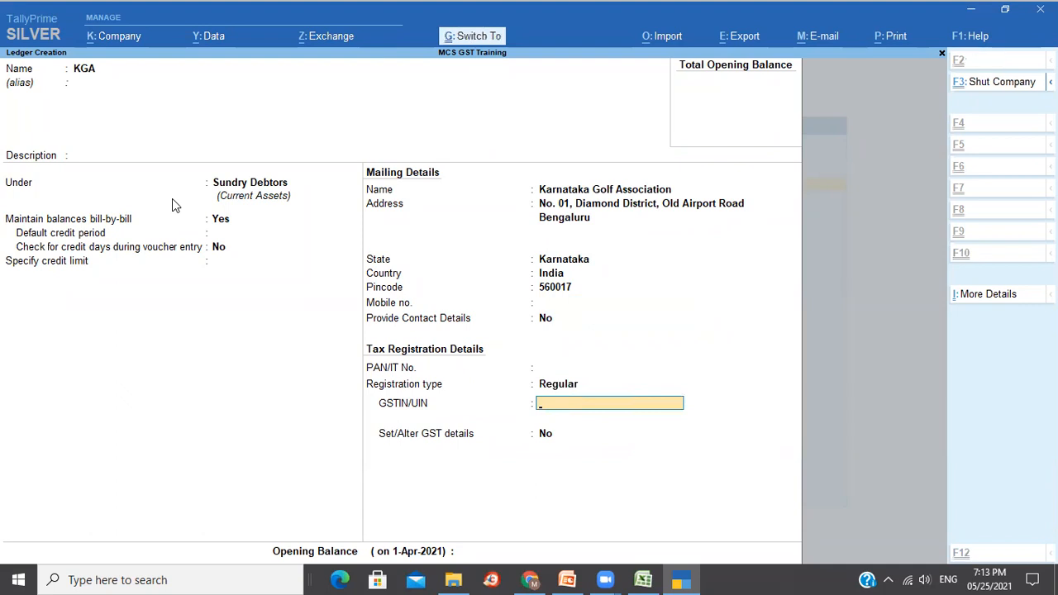
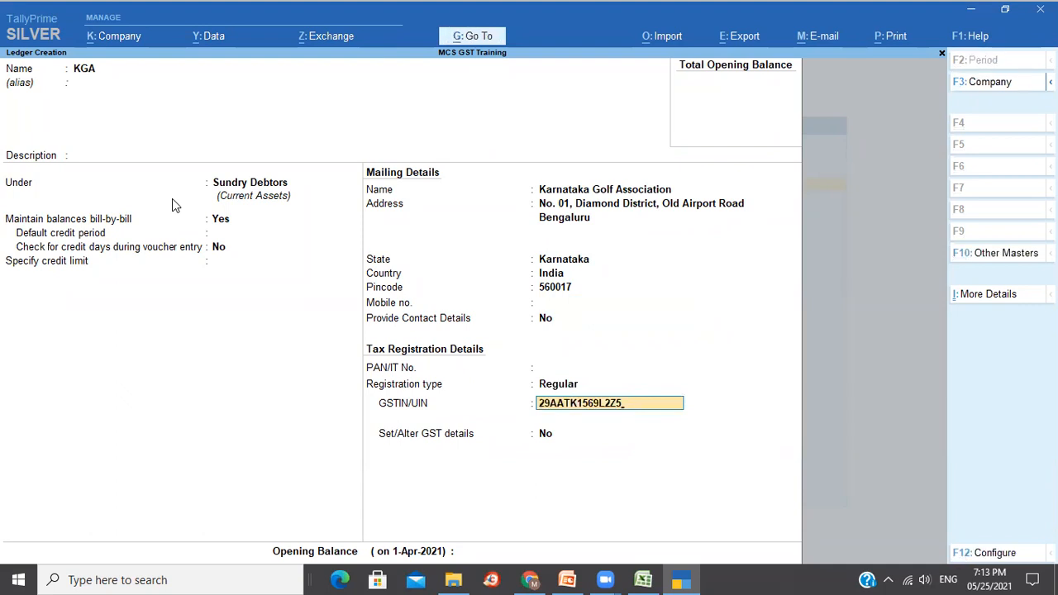
Attempt to accept the GSTIN, dismissing the verification warnings each time.
{"action": "key", "text": "Return"}
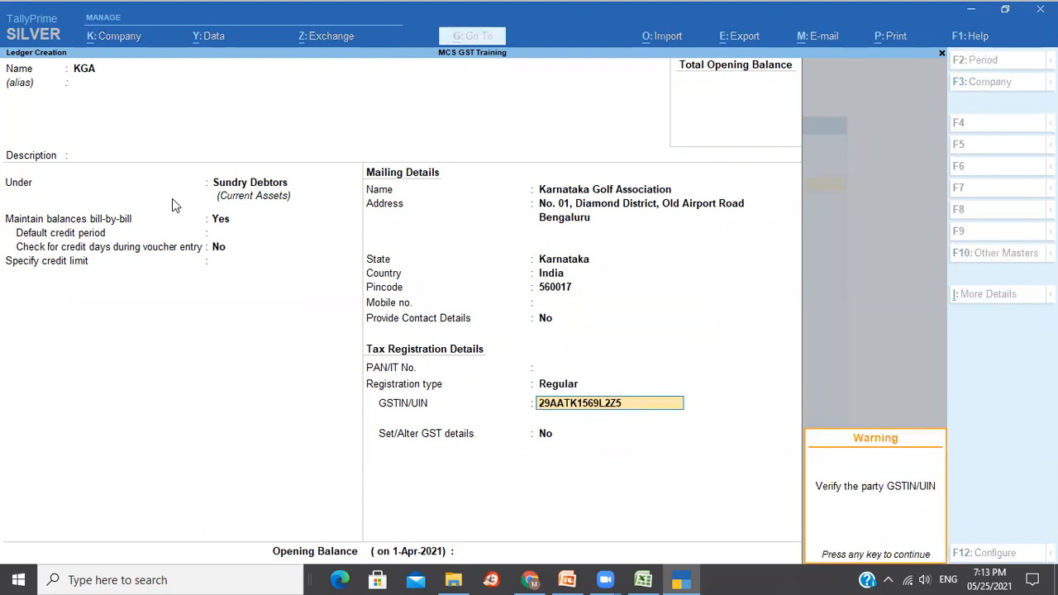
{"action": "key", "text": "Return"}
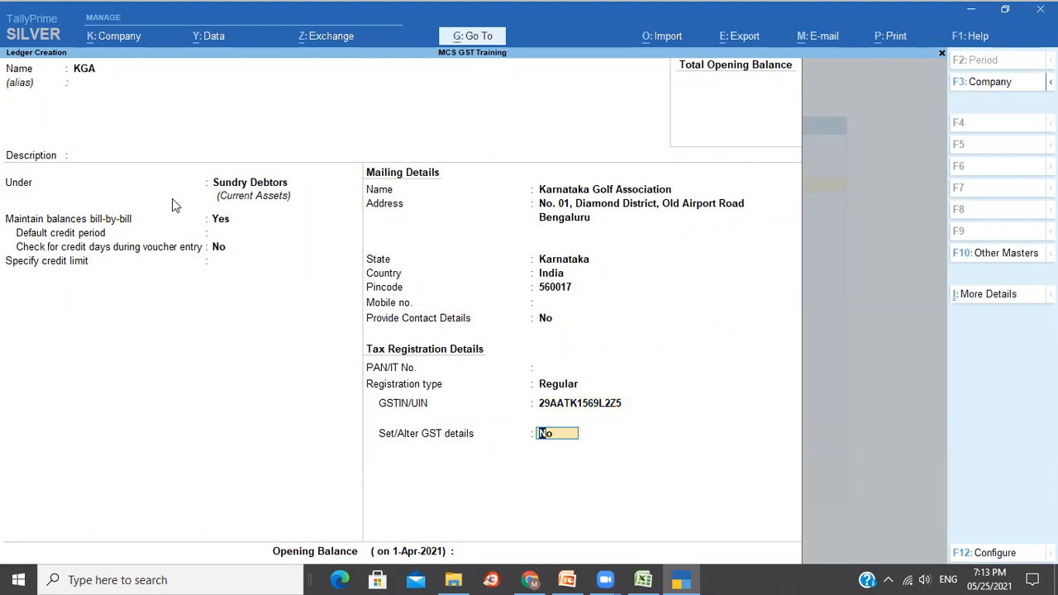
{"action": "key", "text": "Up"}
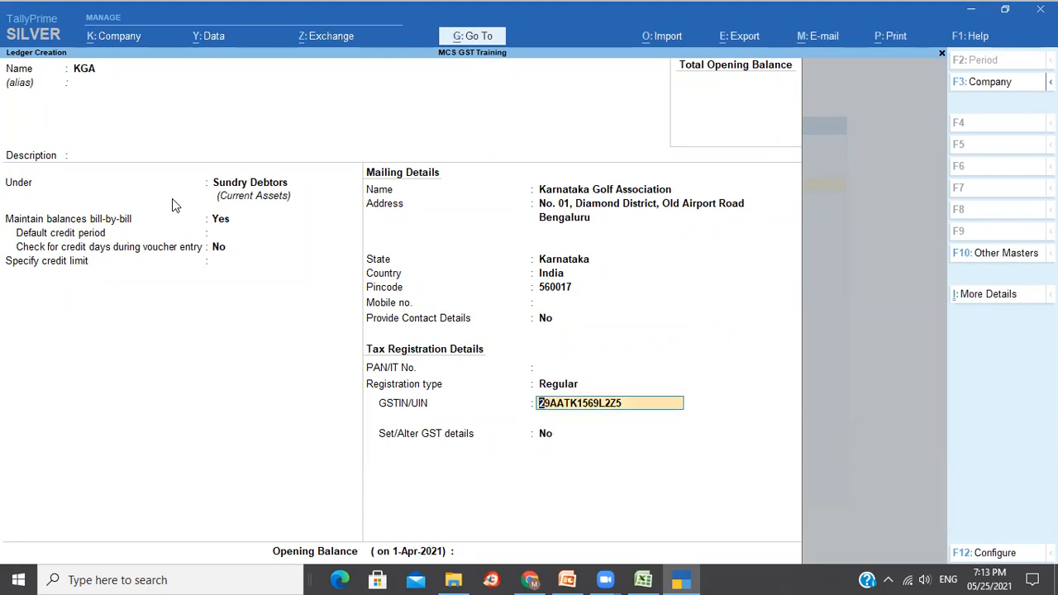
{"action": "key", "text": "BackSpace"}
{"action": "key", "text": "Return"}
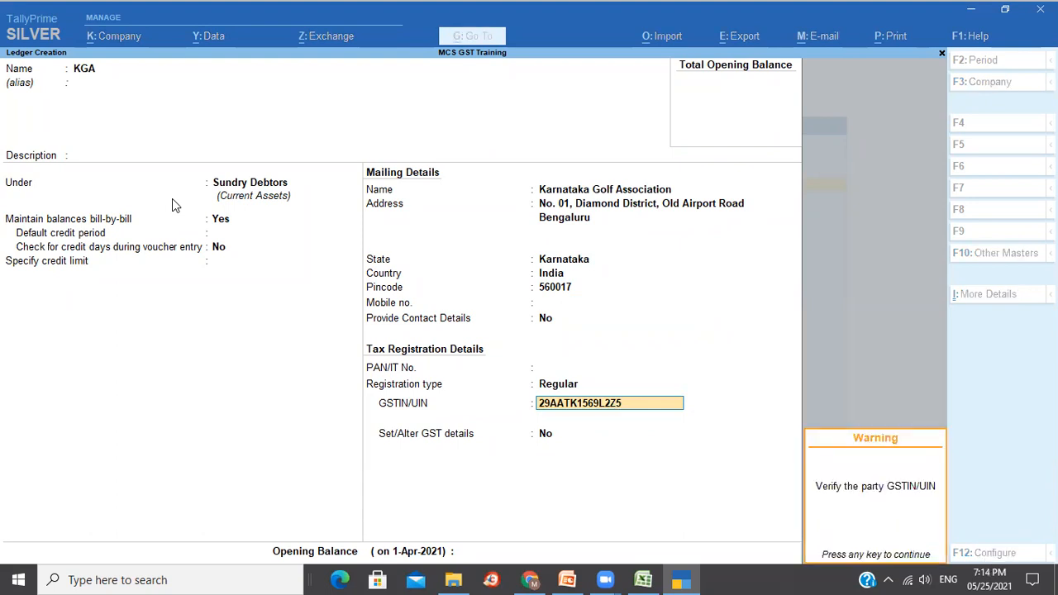
{"action": "key", "text": "Return"}
{"action": "key", "text": "Up"}
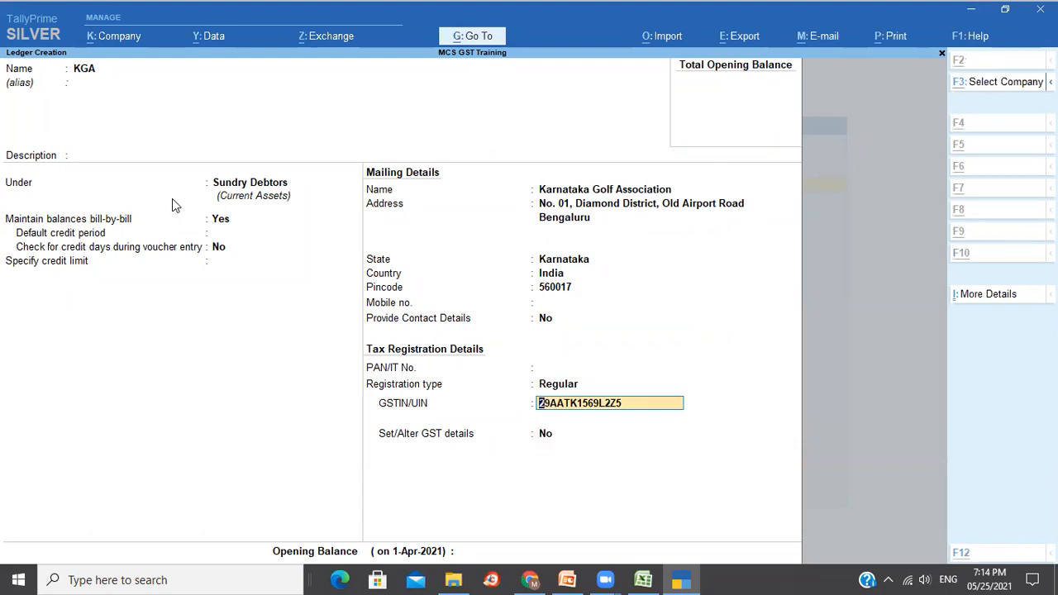
{"action": "key", "text": "alt+Tab"}
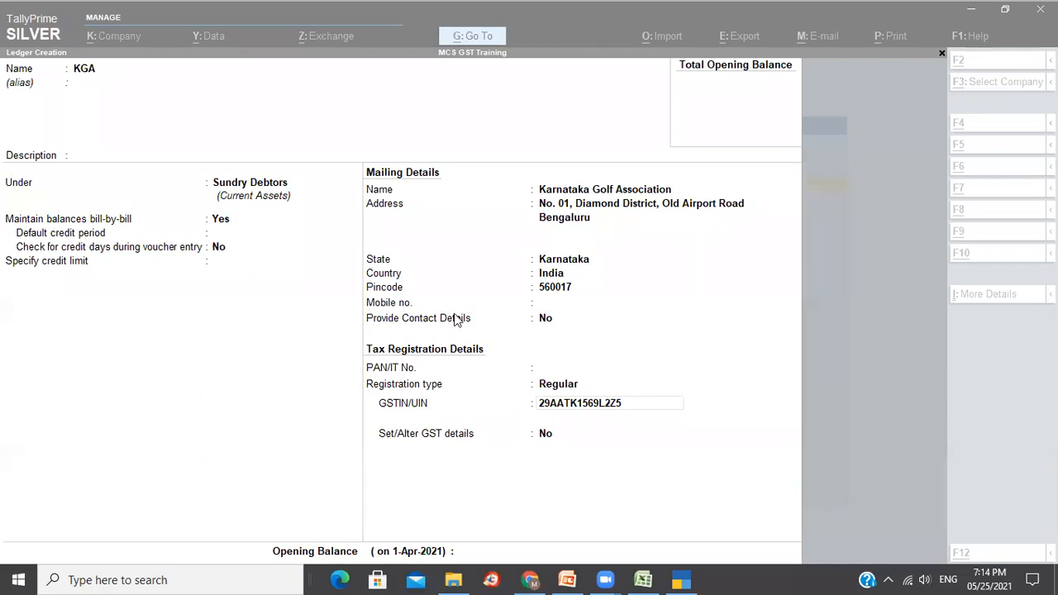
Replace the GSTIN/UIN with the correct pasted GSTIN, accept it, and copy it.
{"action": "left_click", "coordinate": [885, 401]}
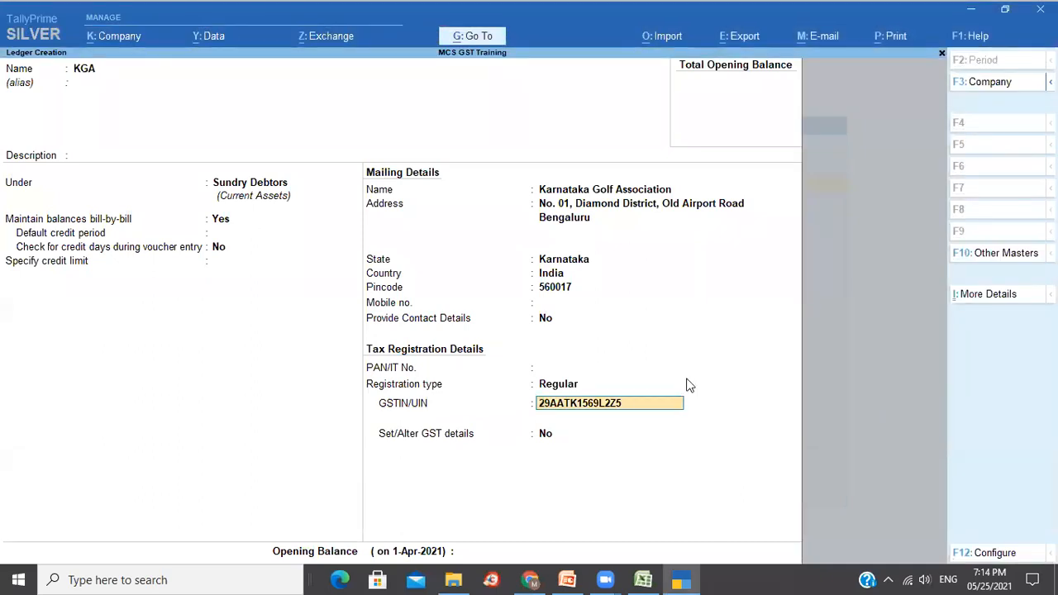
{"action": "left_click", "coordinate": [602, 401]}
{"action": "key", "text": "BackSpace"}
{"action": "key", "text": "Return"}
{"action": "key", "text": "BackSpace"}
{"action": "key", "text": "Return"}
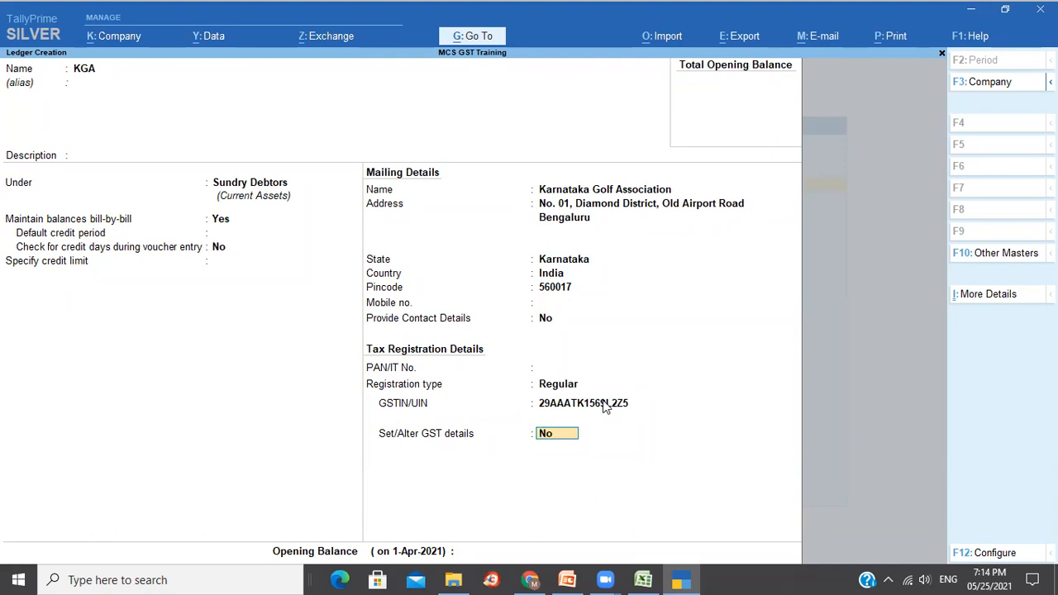
{"action": "left_click", "coordinate": [603, 404]}
{"action": "key", "text": "ctrl"}
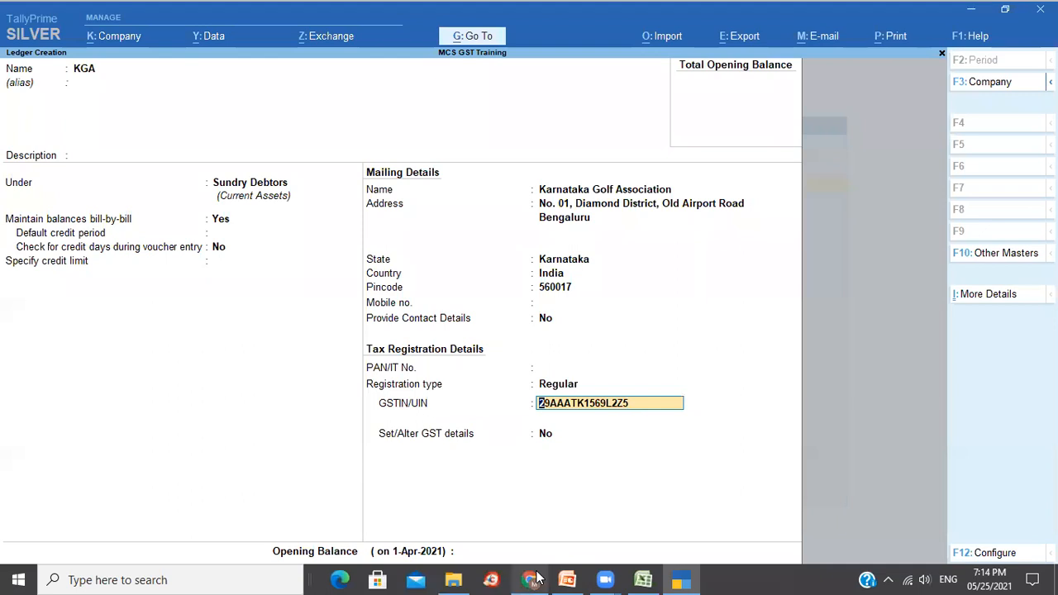
Open gst.gov.in in a new Chrome tab and choose Search Taxpayer by GSTIN/UIN.
{"action": "mouse_move", "coordinate": [530, 580]}
{"action": "left_click", "coordinate": [514, 478]}
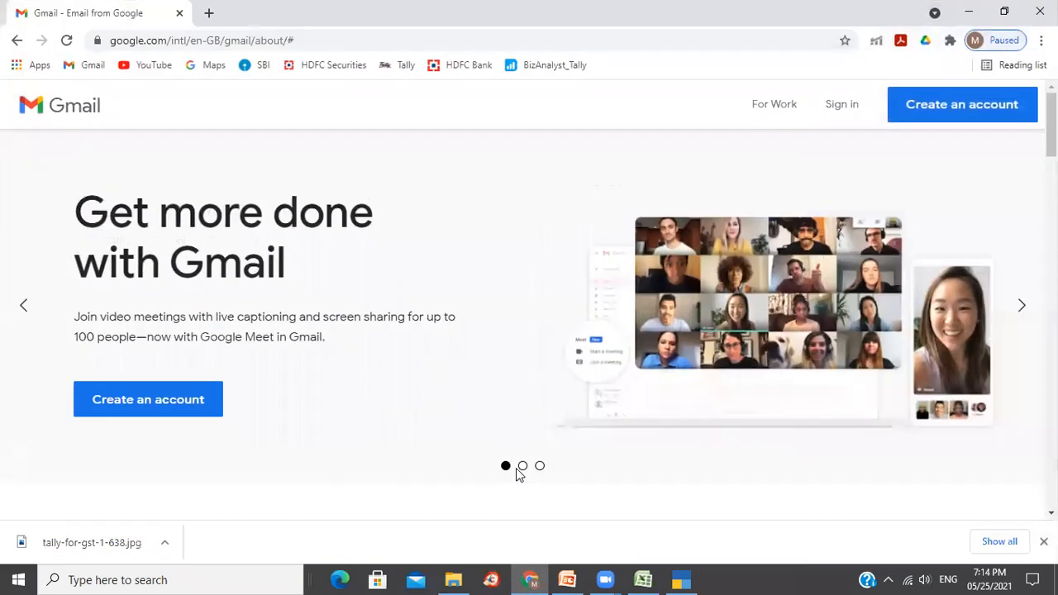
{"action": "left_click", "coordinate": [209, 12]}
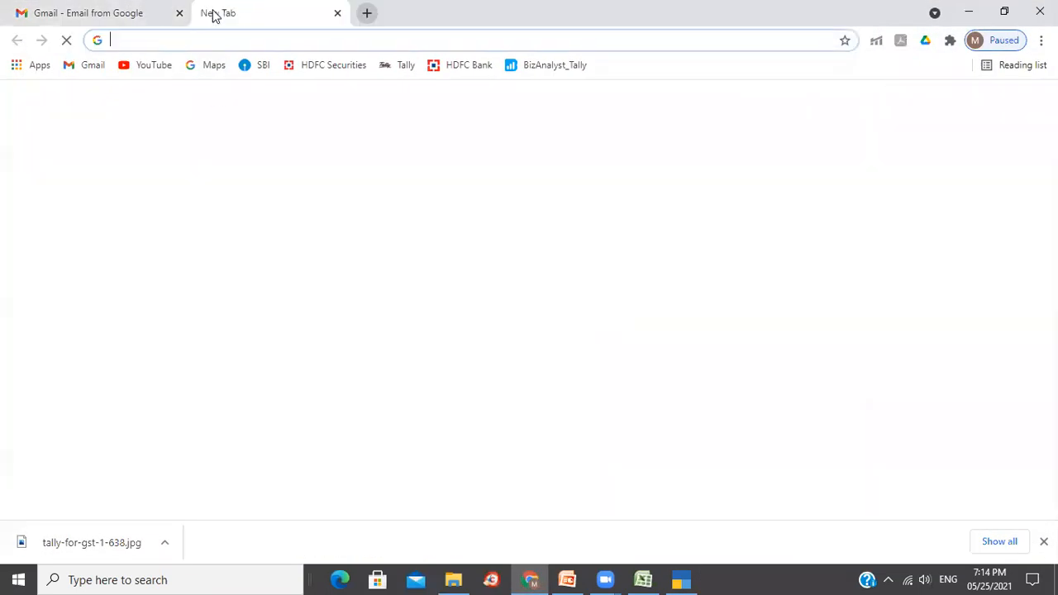
{"action": "left_click", "coordinate": [604, 394]}
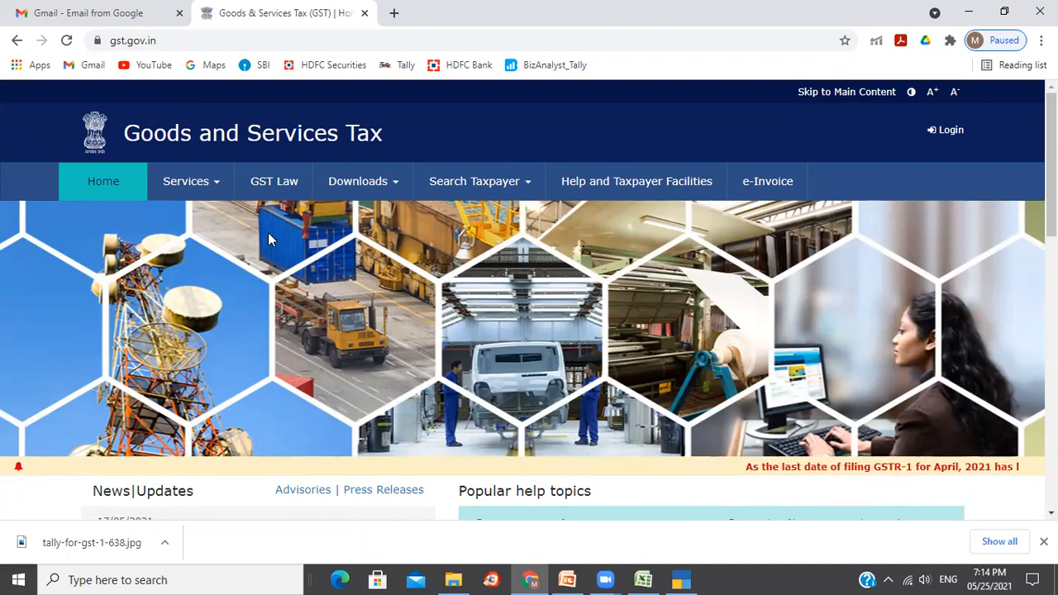
{"action": "left_click", "coordinate": [482, 192]}
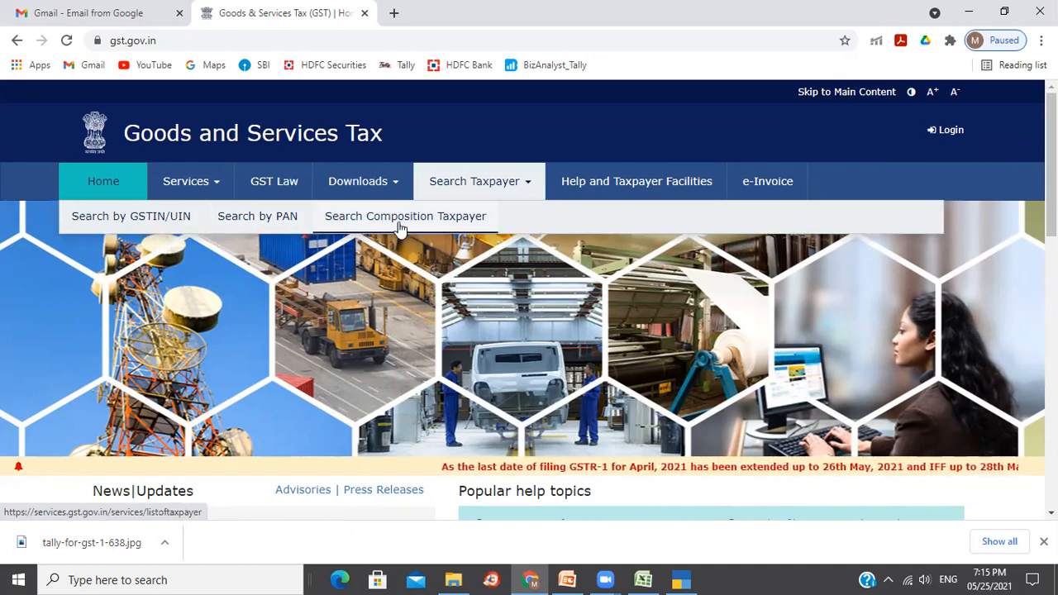
{"action": "left_click", "coordinate": [126, 219]}
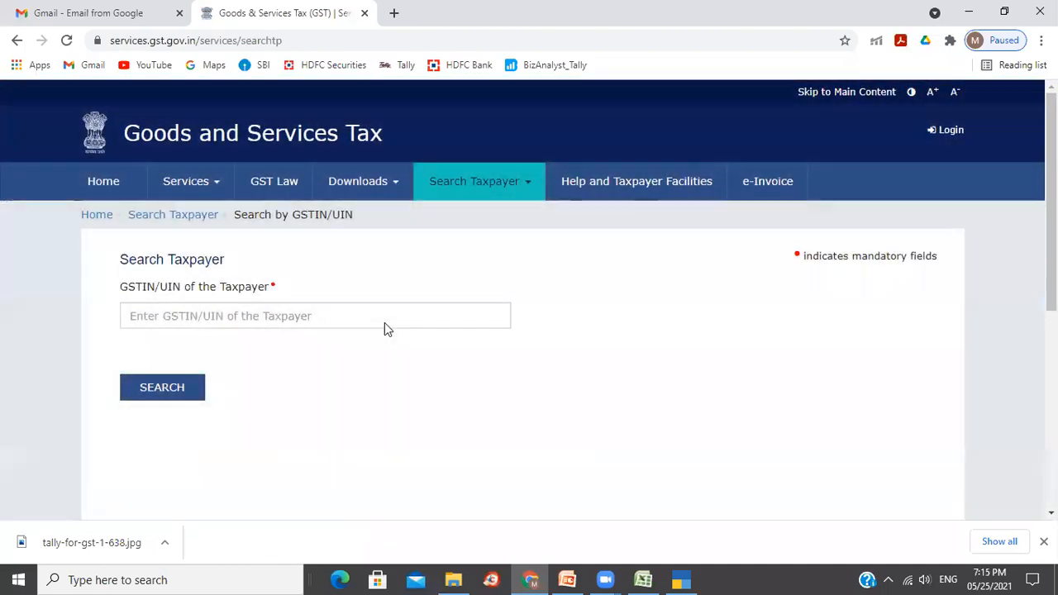
Search the portal using the pasted GSTIN and the captcha code.
{"action": "left_click", "coordinate": [381, 321]}
{"action": "key", "text": "Tab"}
{"action": "type", "text": "17"}
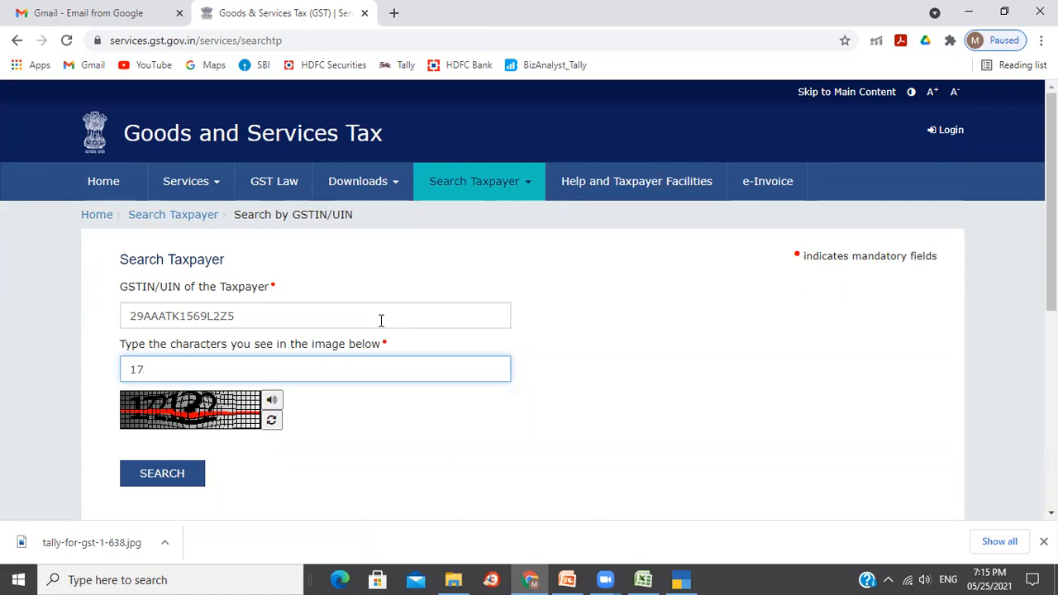
{"action": "type", "text": "2122"}
{"action": "left_click", "coordinate": [165, 476]}
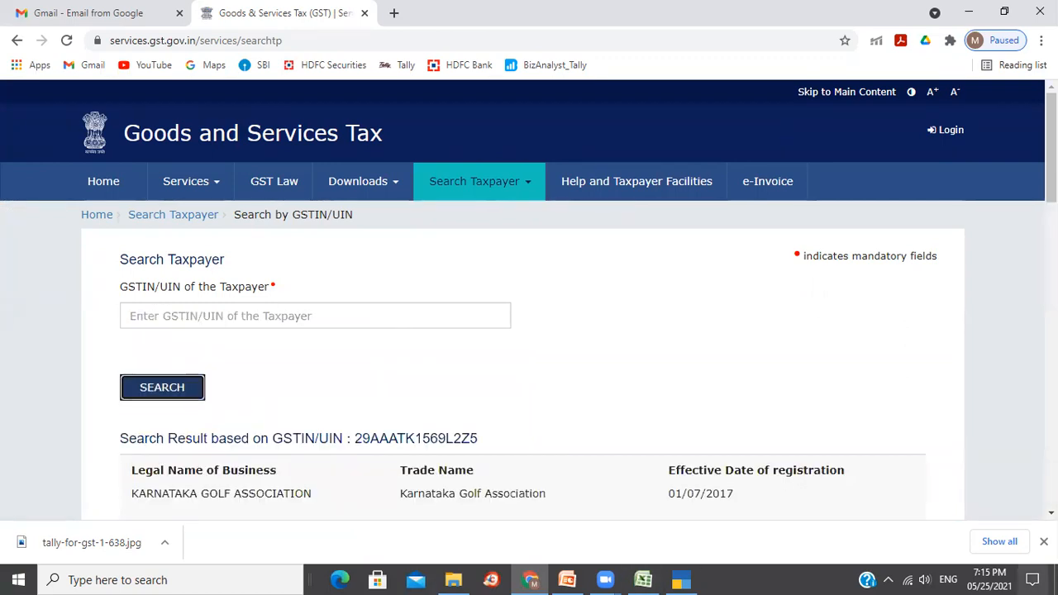
{"action": "left_click", "coordinate": [1044, 542]}
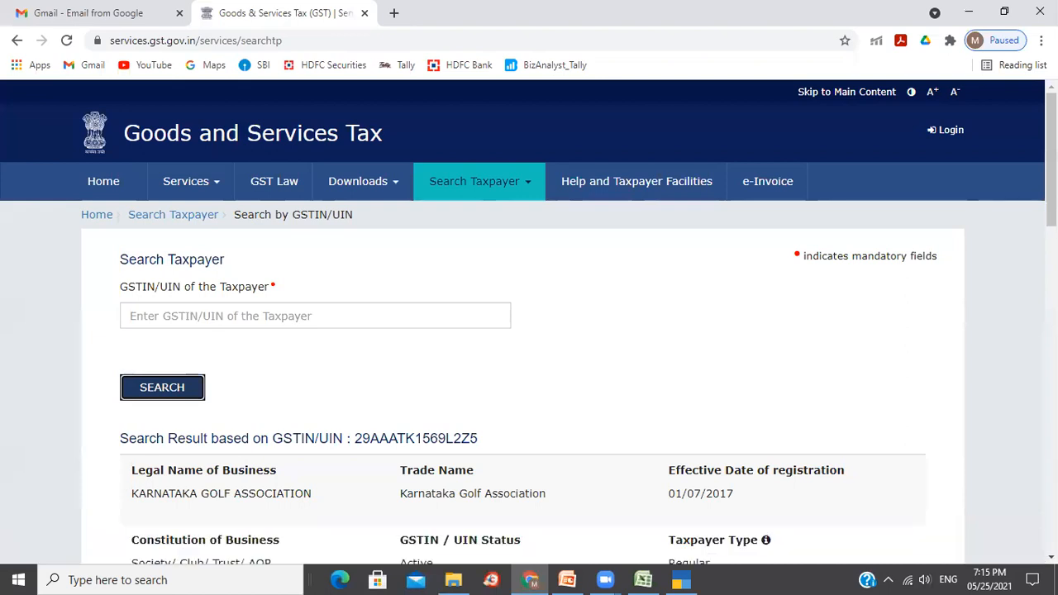
Review the result's legal business name, principal place of business and services.
{"action": "scroll", "coordinate": [529, 322], "scroll_direction": "down", "scroll_amount": 2}
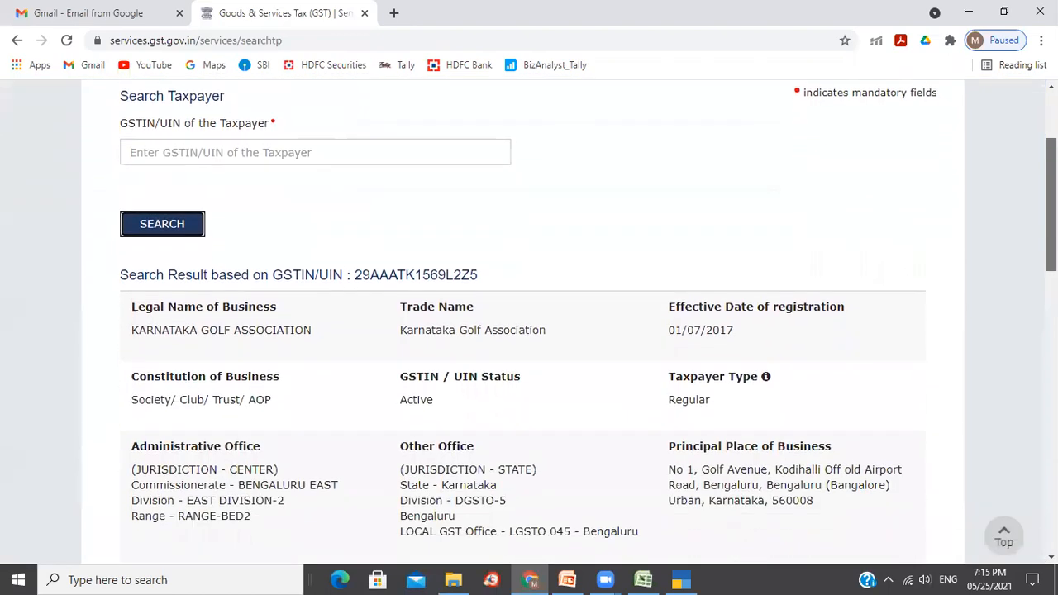
{"action": "scroll", "coordinate": [529, 322], "scroll_direction": "up", "scroll_amount": 2}
{"action": "scroll", "coordinate": [530, 323], "scroll_direction": "down", "scroll_amount": 2}
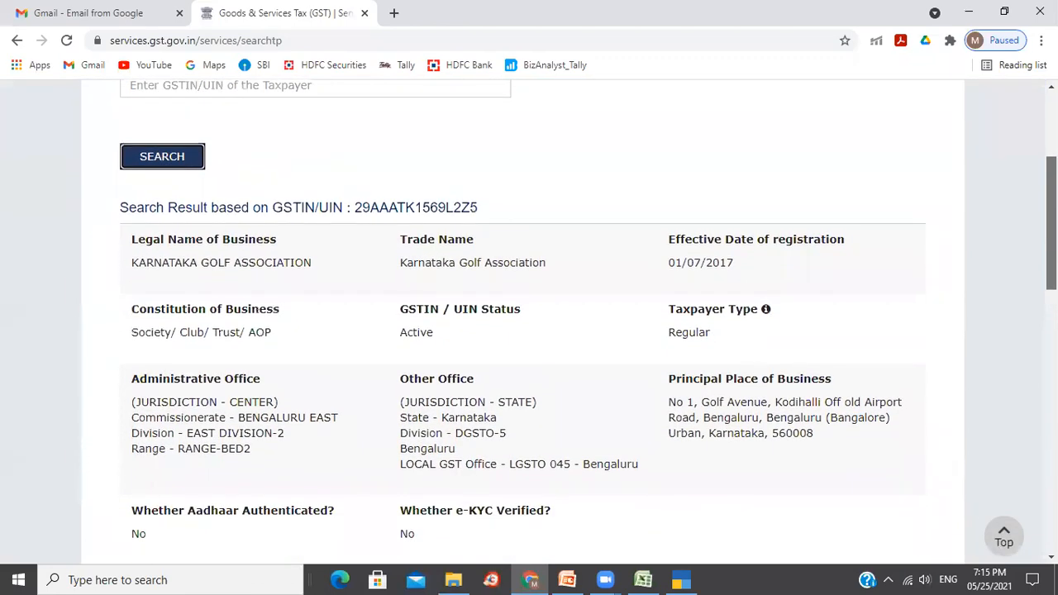
{"action": "scroll", "coordinate": [427, 270], "scroll_direction": "down", "scroll_amount": 1}
{"action": "left_click_drag", "start_coordinate": [149, 207], "coordinate": [265, 208]}
{"action": "left_click", "coordinate": [303, 218]}
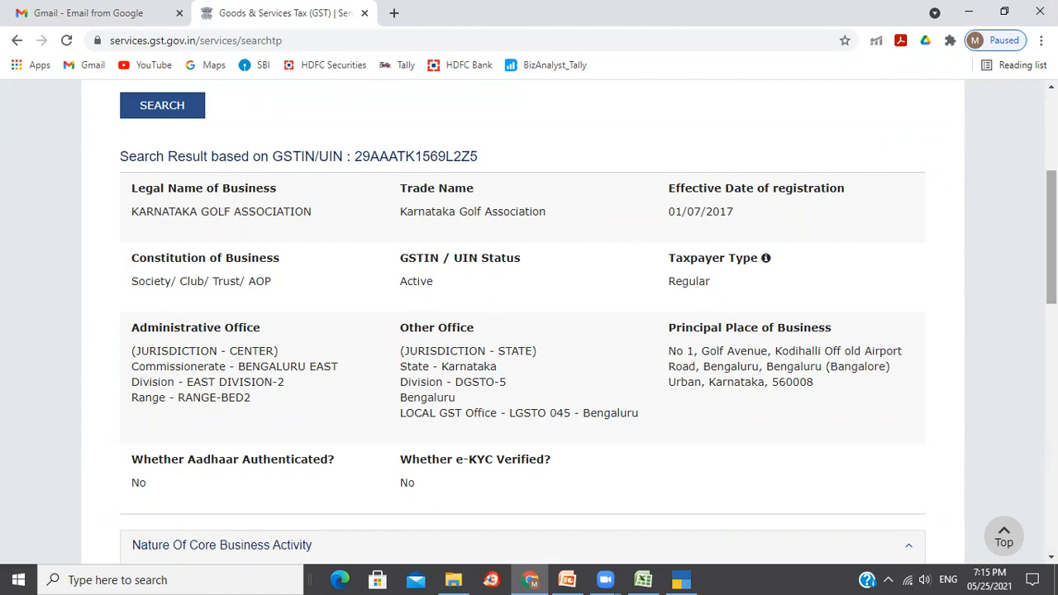
{"action": "scroll", "coordinate": [1051, 240], "scroll_direction": "down", "scroll_amount": 1}
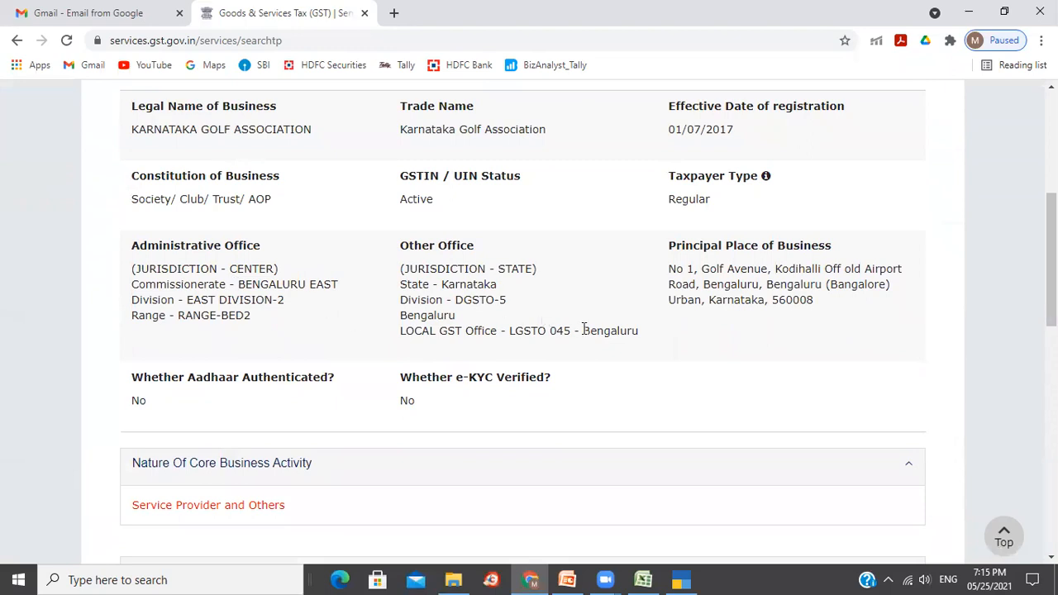
{"action": "left_click_drag", "start_coordinate": [668, 267], "coordinate": [813, 300]}
{"action": "left_click", "coordinate": [893, 353]}
{"action": "left_click_drag", "start_coordinate": [1052, 260], "coordinate": [1051, 392]}
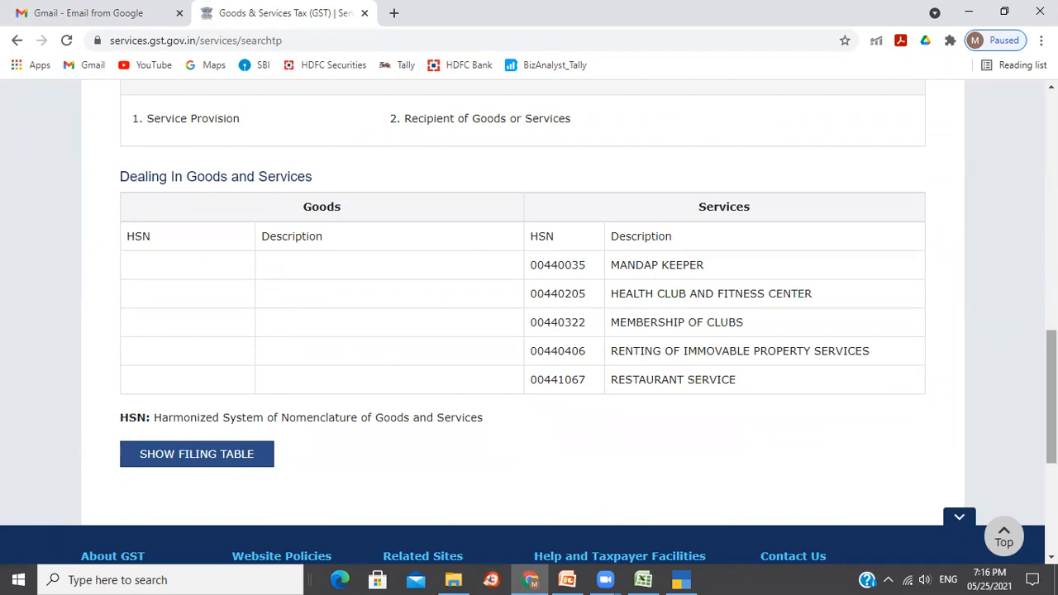
{"action": "scroll", "coordinate": [606, 461], "scroll_direction": "down", "scroll_amount": 2}
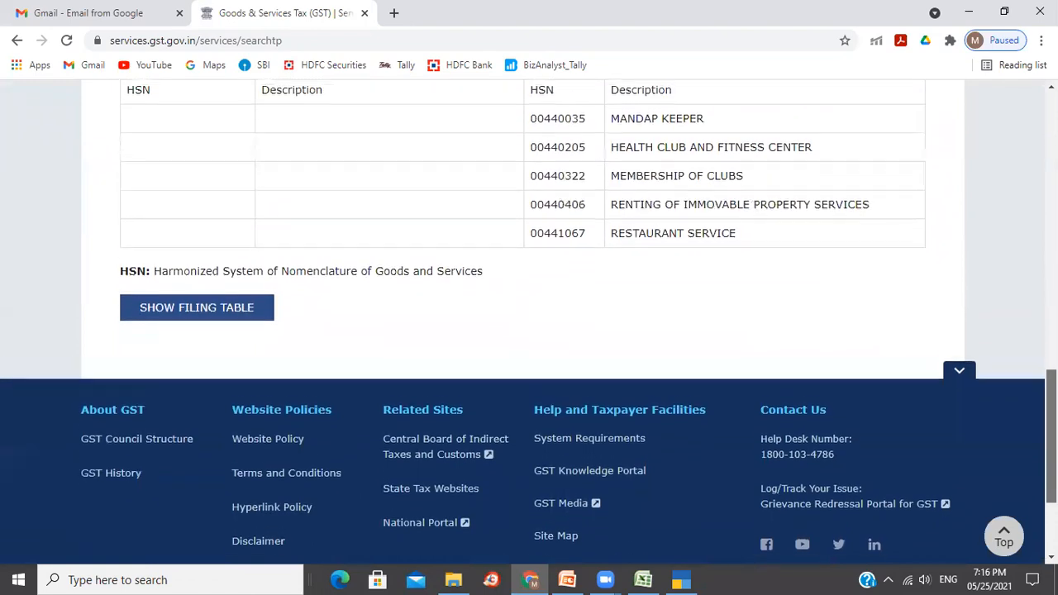
Check KGA's return filing history, including the February 2020-2021 GSTR-1 filing date.
{"action": "left_click", "coordinate": [200, 319]}
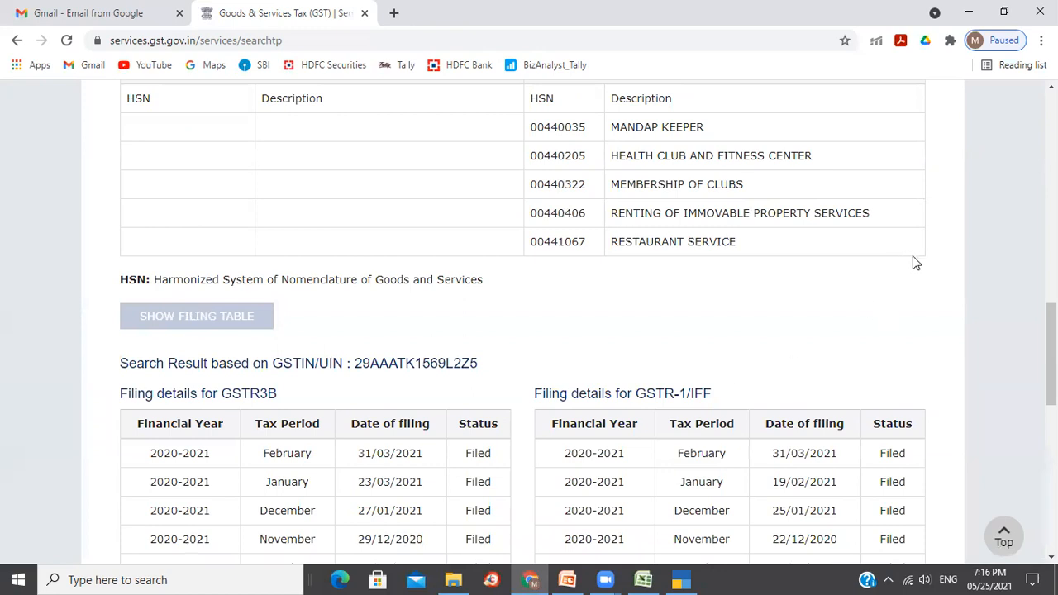
{"action": "scroll", "coordinate": [1051, 355], "scroll_direction": "down", "scroll_amount": 3}
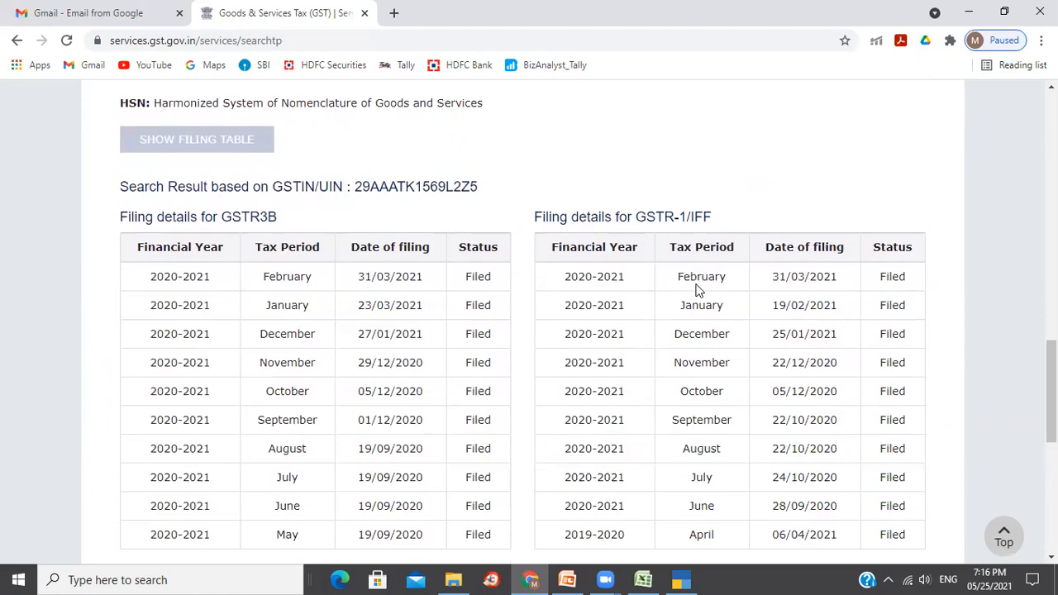
{"action": "left_click_drag", "start_coordinate": [678, 277], "coordinate": [715, 281]}
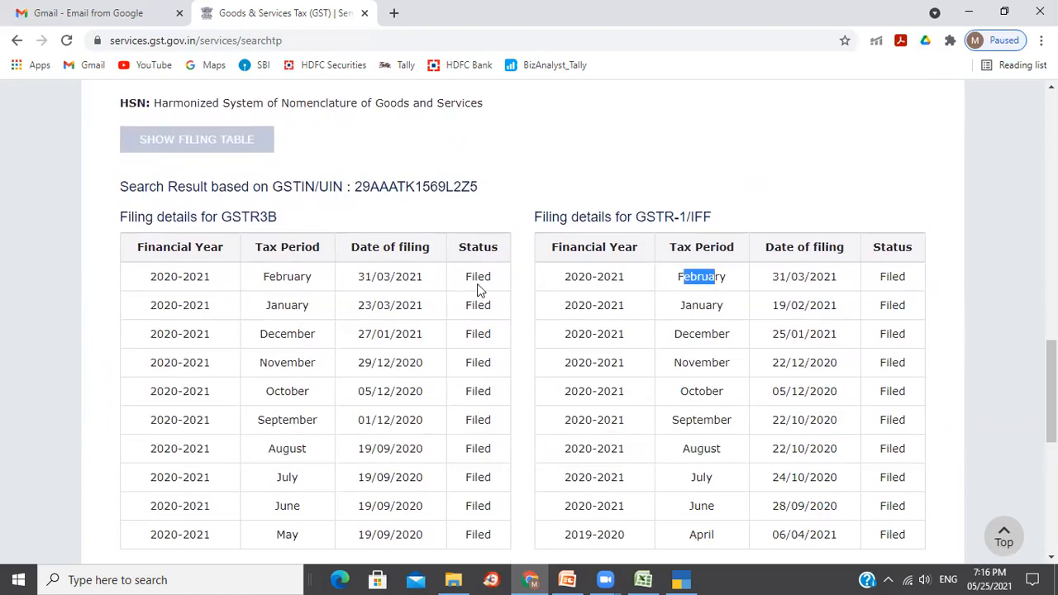
{"action": "left_click", "coordinate": [588, 275]}
{"action": "left_click_drag", "start_coordinate": [588, 276], "coordinate": [628, 286]}
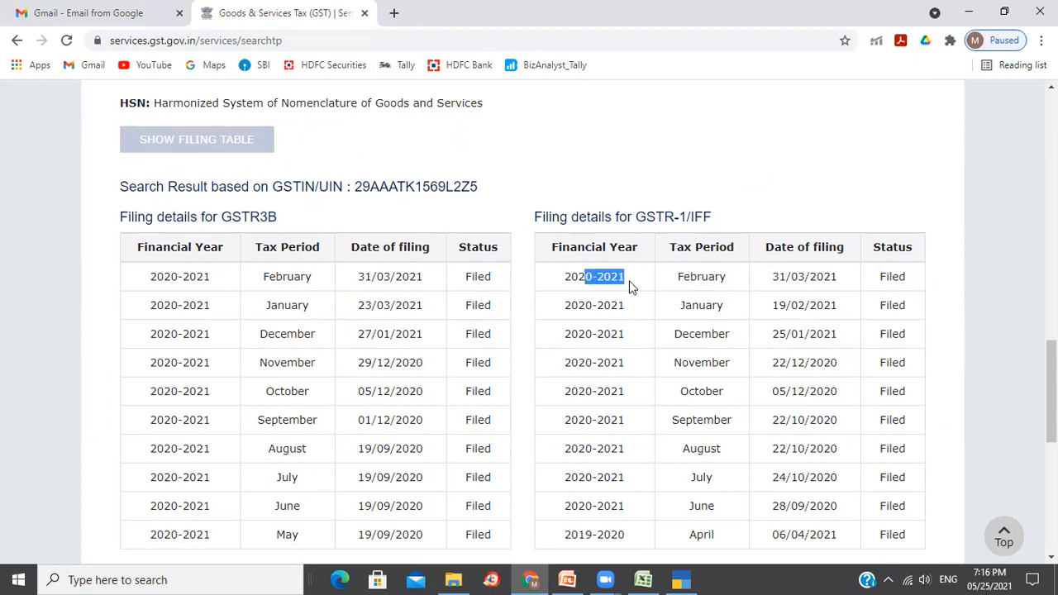
{"action": "left_click", "coordinate": [720, 278]}
{"action": "left_click_drag", "start_coordinate": [831, 276], "coordinate": [799, 281]}
{"action": "left_click", "coordinate": [801, 299]}
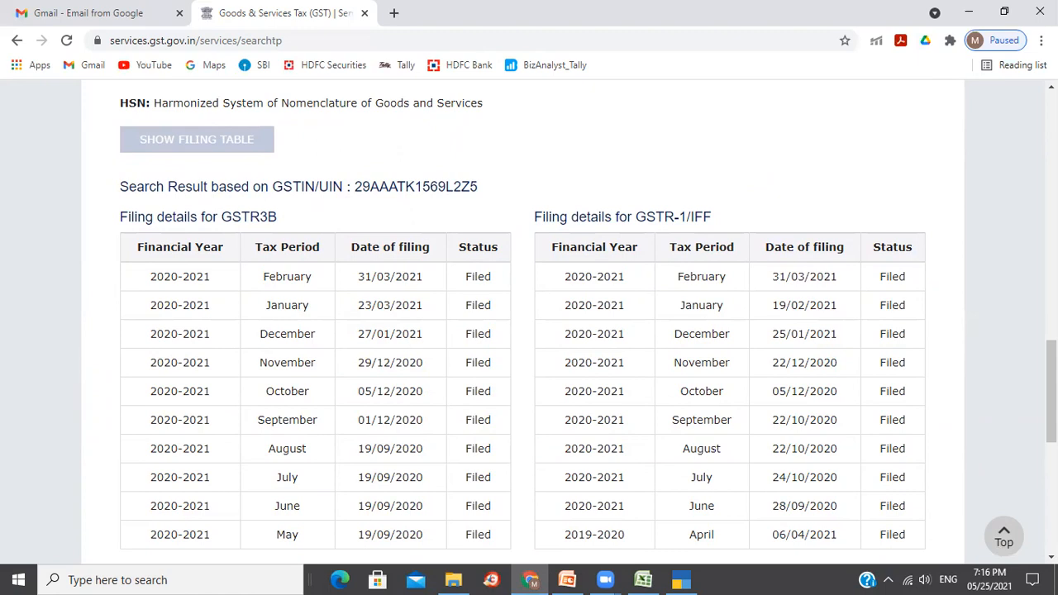
{"action": "scroll", "coordinate": [1051, 389], "scroll_direction": "down", "scroll_amount": 1}
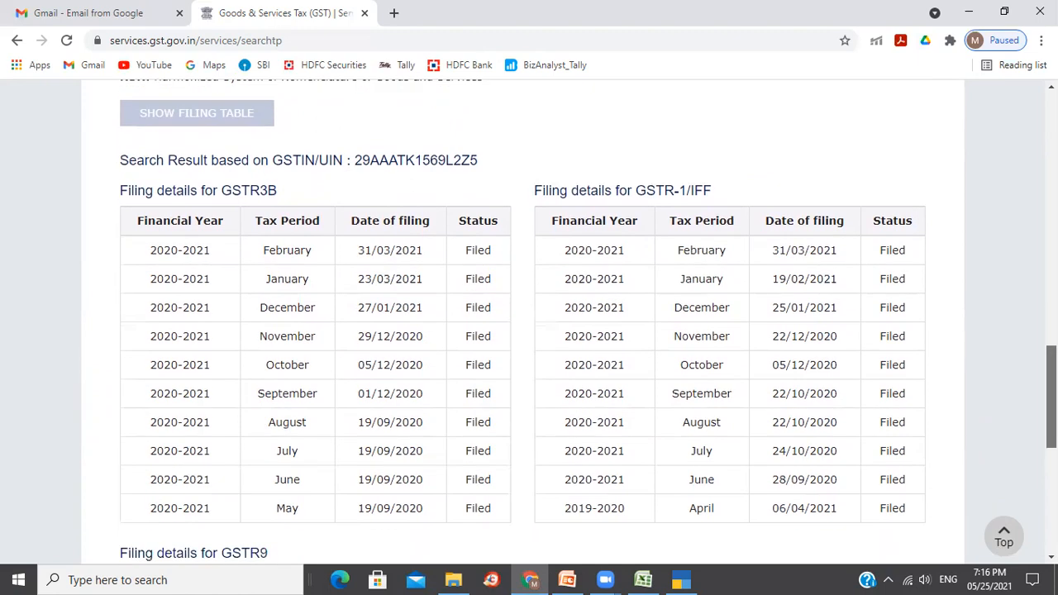
{"action": "scroll", "coordinate": [1051, 397], "scroll_direction": "down", "scroll_amount": 5}
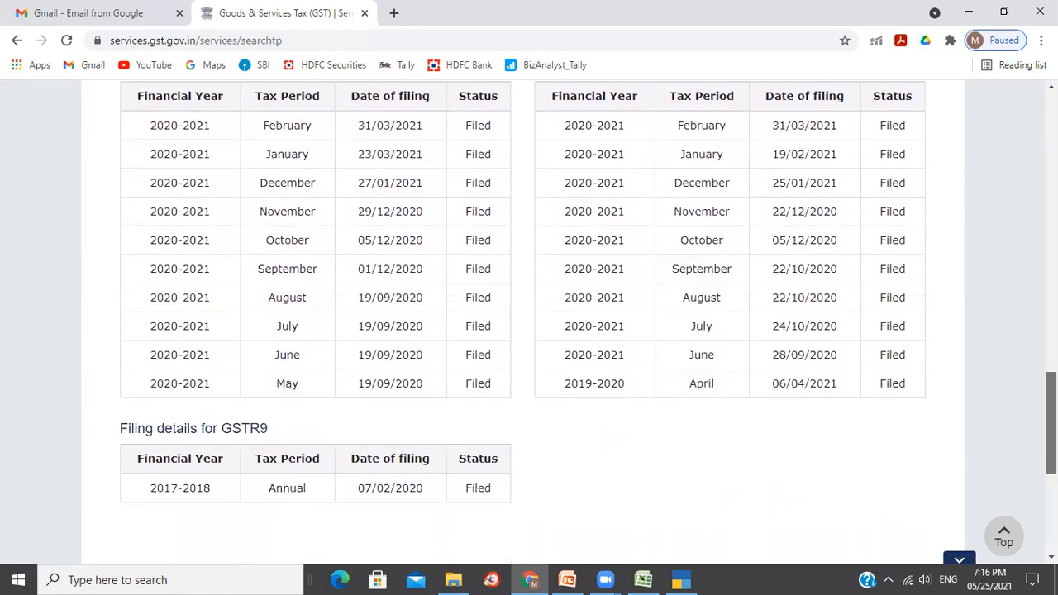
{"action": "scroll", "coordinate": [1052, 397], "scroll_direction": "up", "scroll_amount": 9}
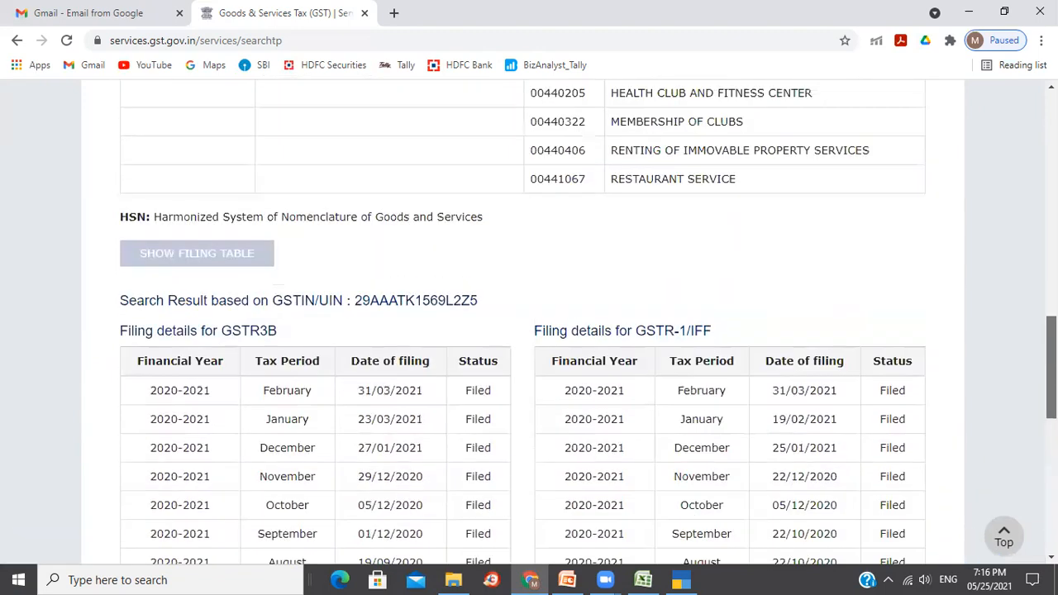
{"action": "scroll", "coordinate": [588, 324], "scroll_direction": "up", "scroll_amount": 8}
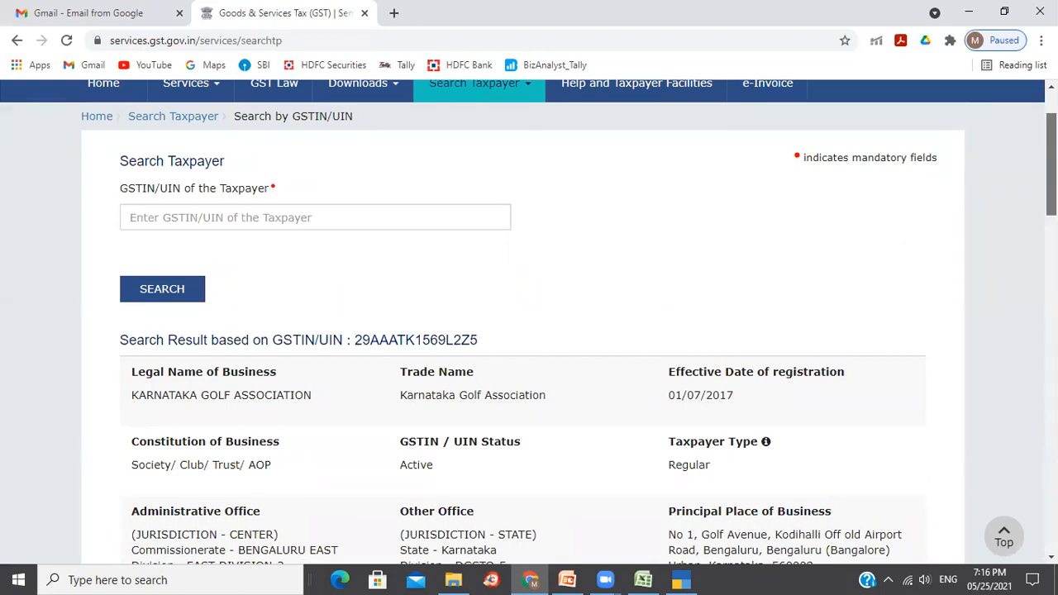
{"action": "scroll", "coordinate": [529, 331], "scroll_direction": "up", "scroll_amount": 2}
{"action": "scroll", "coordinate": [529, 323], "scroll_direction": "down", "scroll_amount": 1}
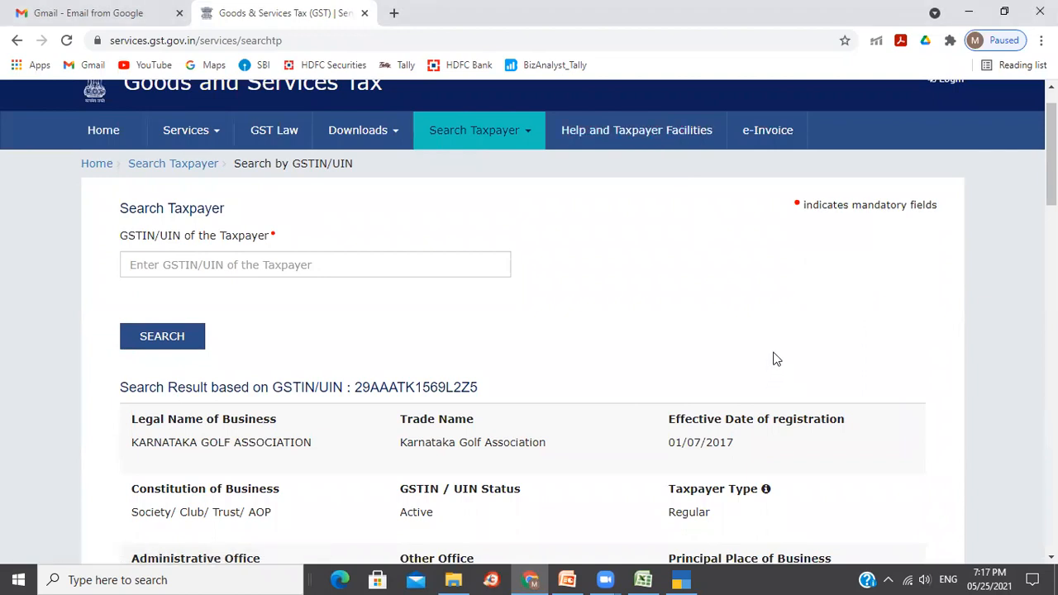
{"action": "left_click", "coordinate": [681, 579]}
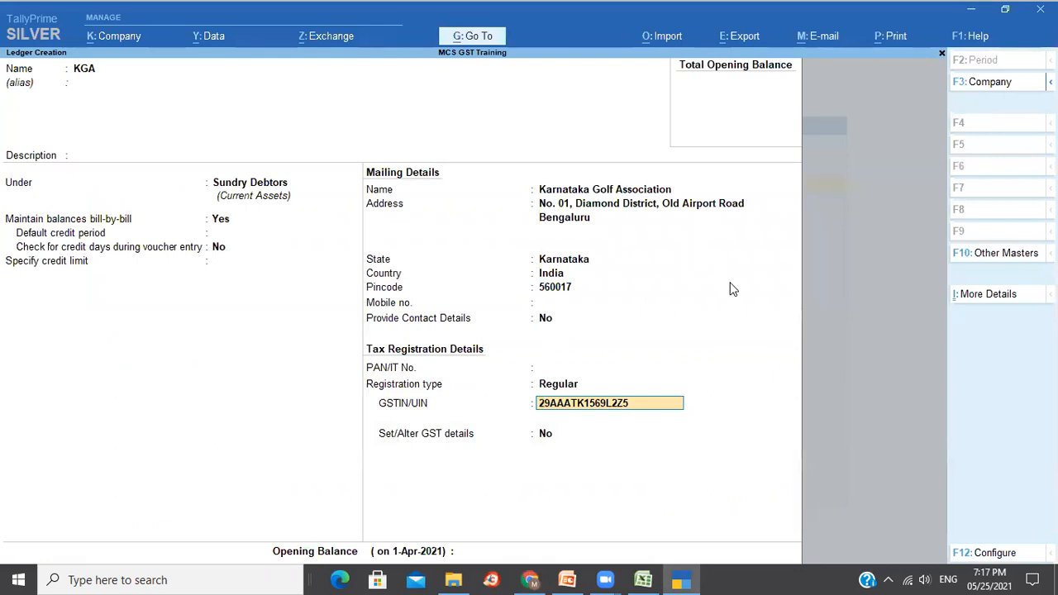
Accept the KGA ledger and start ledger Glovis Inc under Sundry Creditors.
{"action": "key", "text": "Return"}
{"action": "key", "text": "Return"}
{"action": "key", "text": "Return"}
{"action": "key", "text": "Return"}
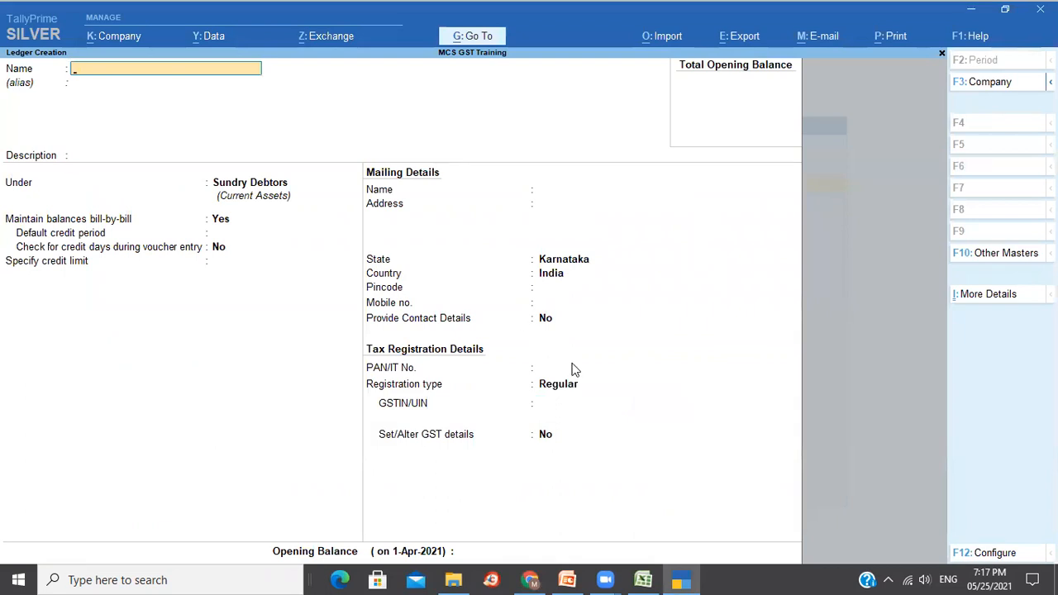
{"action": "type", "text": "Glovis Inc"}
{"action": "key", "text": "Return"}
{"action": "key", "text": "Return"}
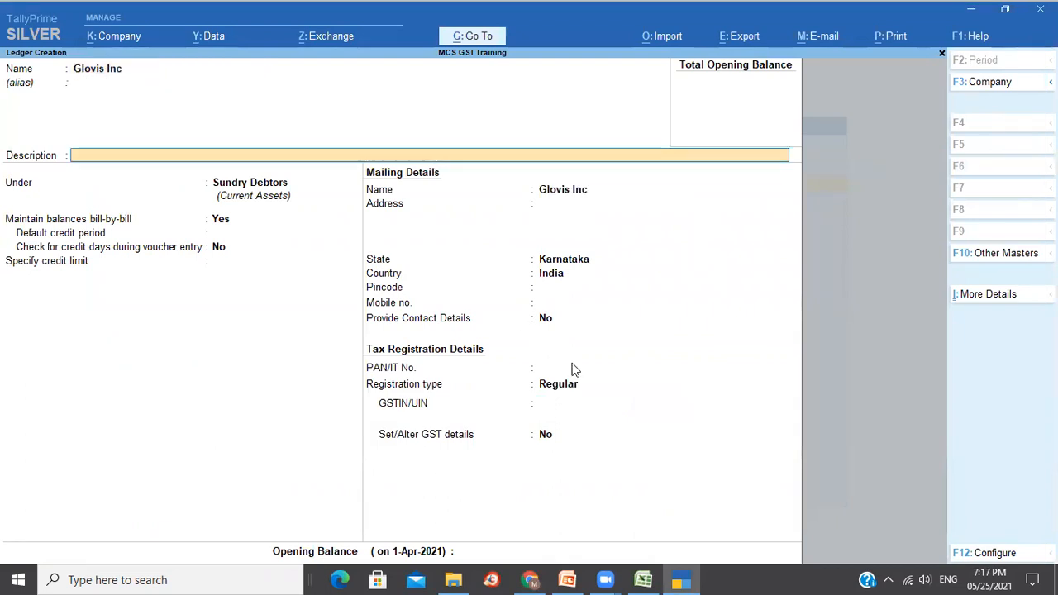
{"action": "key", "text": "Return"}
{"action": "type", "text": "Sun"}
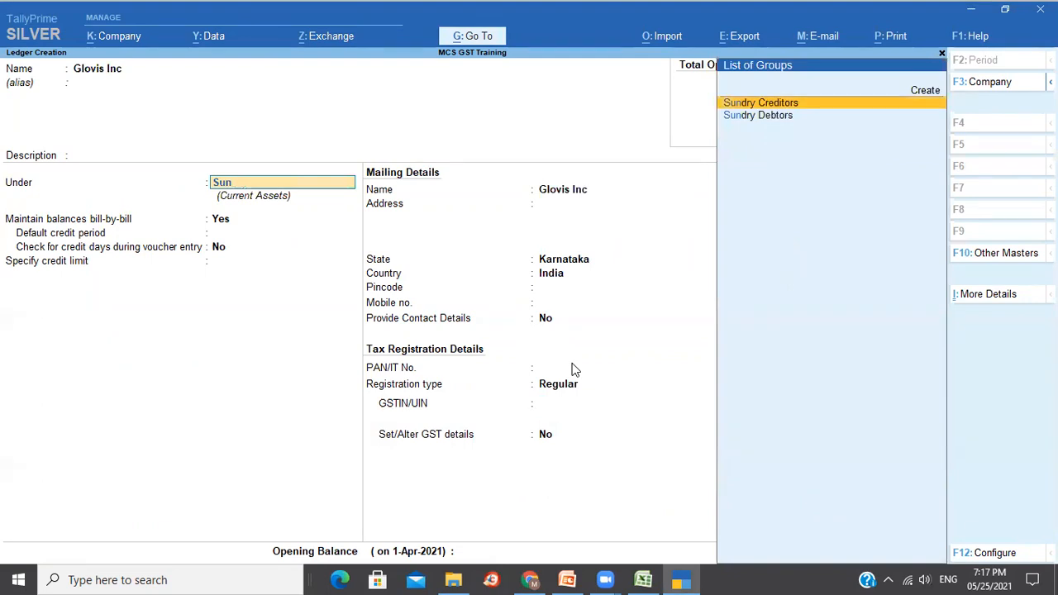
{"action": "key", "text": "Return"}
{"action": "key", "text": "Return"}
{"action": "key", "text": "Return"}
{"action": "key", "text": "Return"}
{"action": "key", "text": "Return"}
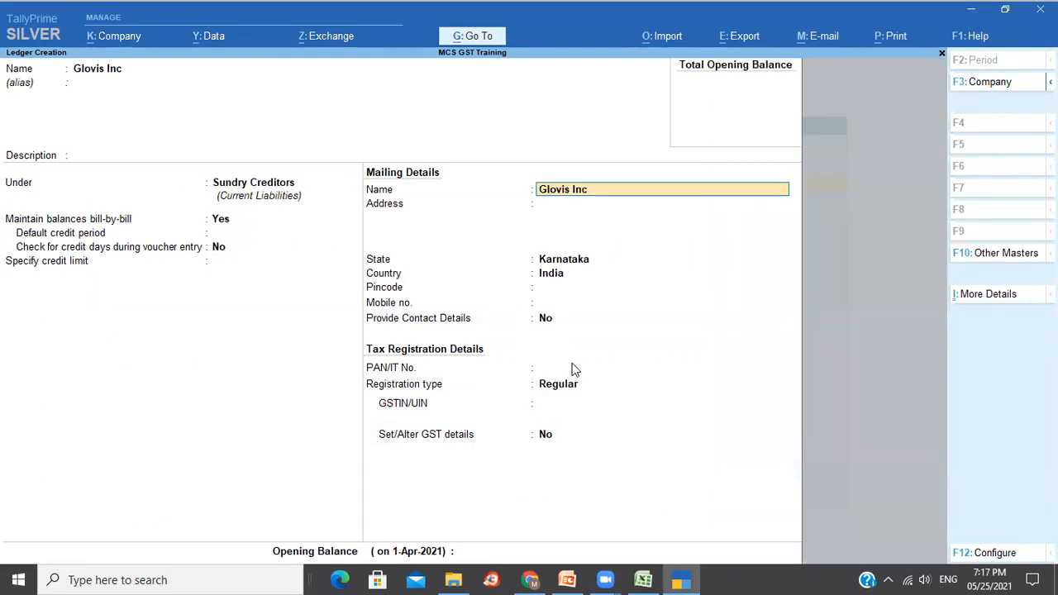
{"action": "key", "text": "Return"}
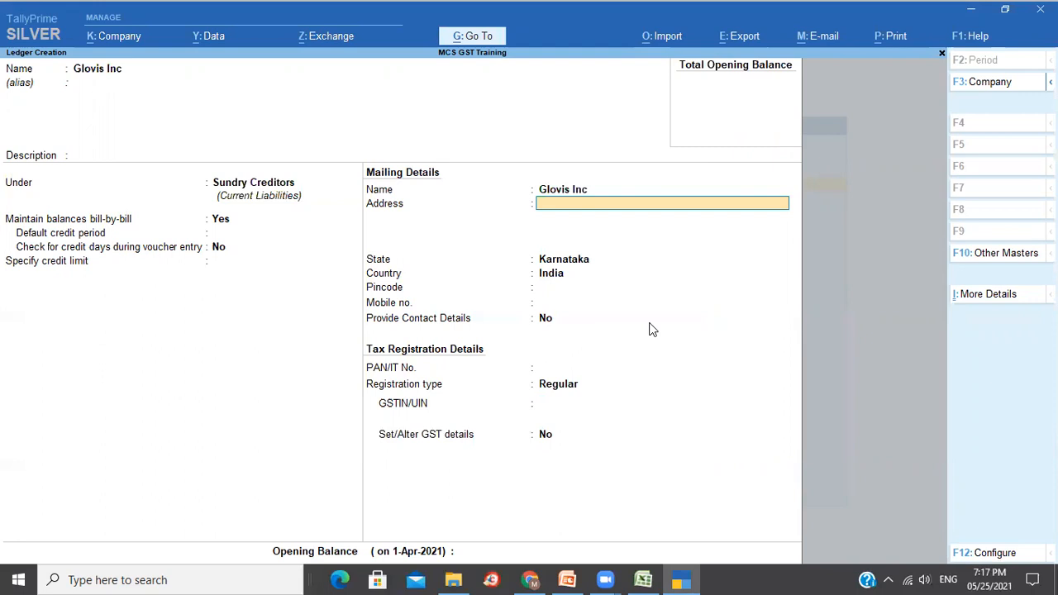
{"action": "key", "text": "alt+Tab"}
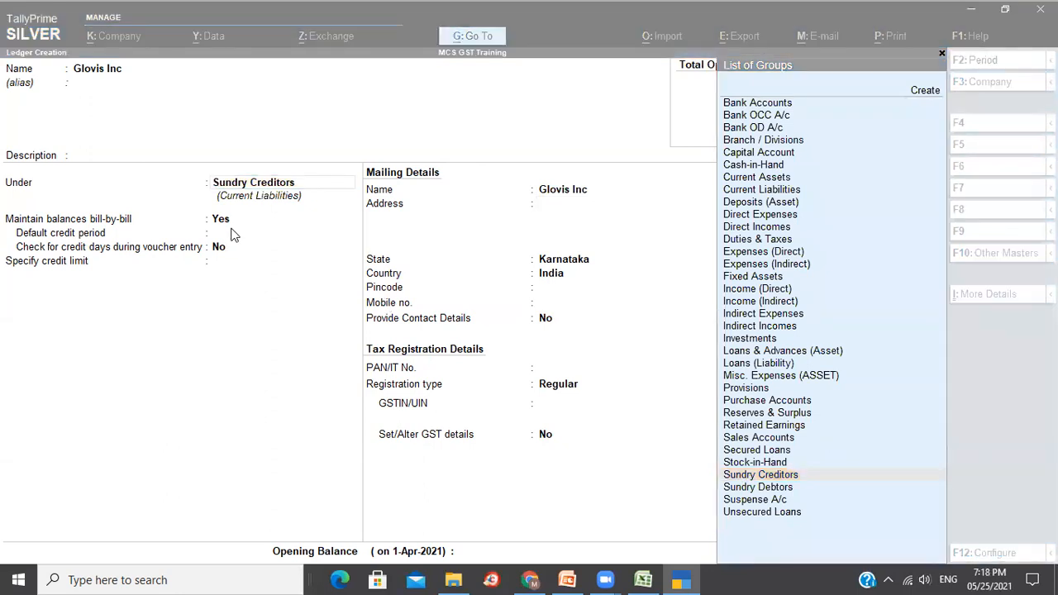
Give Glovis Inc address Add1/Add2, Karnataka, Regular registration and GSTIN, then save.
{"action": "left_click", "coordinate": [240, 187]}
{"action": "key", "text": "Return"}
{"action": "key", "text": "Return"}
{"action": "key", "text": "Return"}
{"action": "key", "text": "Return"}
{"action": "key", "text": "Return"}
{"action": "key", "text": "Return"}
{"action": "type", "text": "Add1"}
{"action": "key", "text": "Return"}
{"action": "type", "text": "Add2"}
{"action": "key", "text": "Return"}
{"action": "key", "text": "Return"}
{"action": "key", "text": "Return"}
{"action": "key", "text": "Return"}
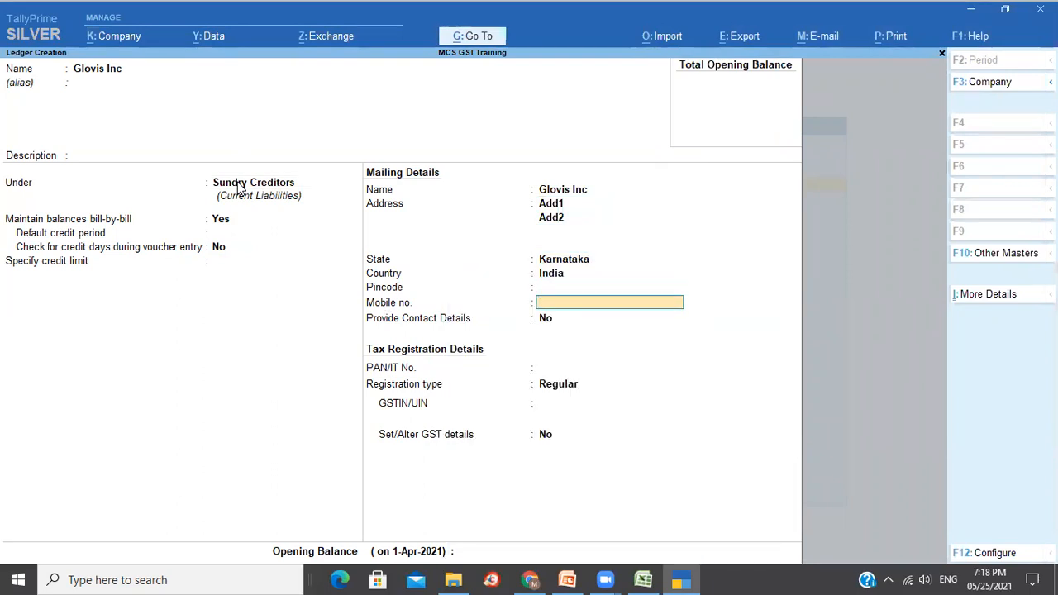
{"action": "key", "text": "Return"}
{"action": "key", "text": "Return"}
{"action": "key", "text": "Return"}
{"action": "key", "text": "Return"}
{"action": "key", "text": "ctrl+alt+v"}
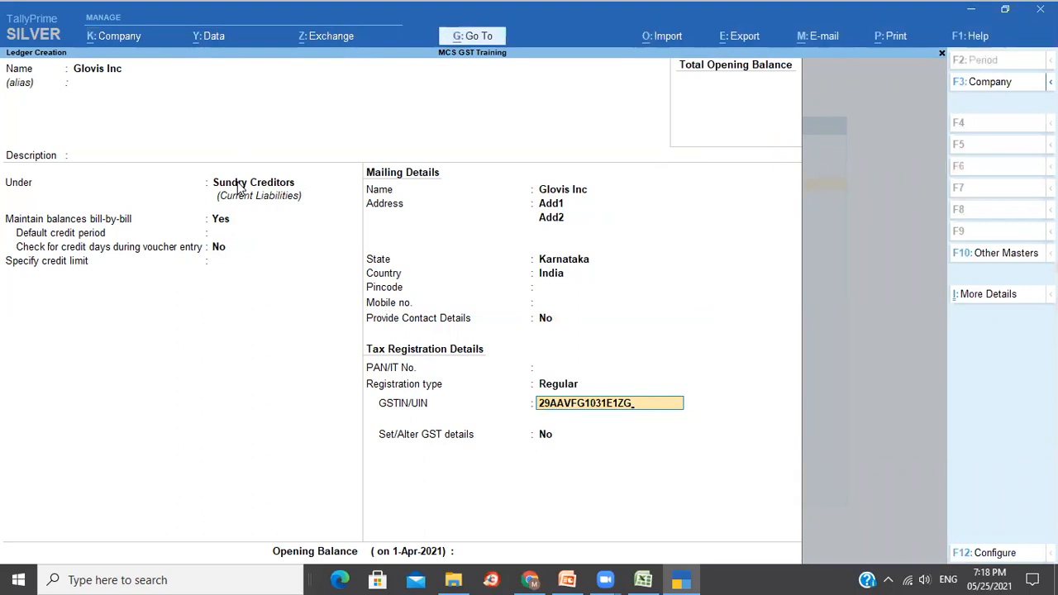
{"action": "key", "text": "Return"}
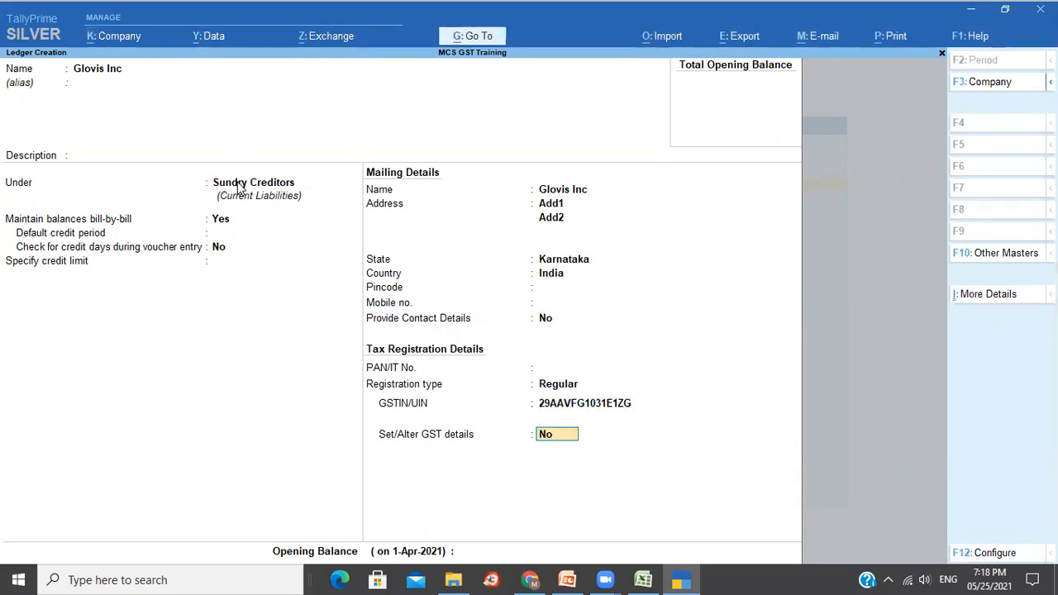
{"action": "key", "text": "Return"}
{"action": "key", "text": "Return"}
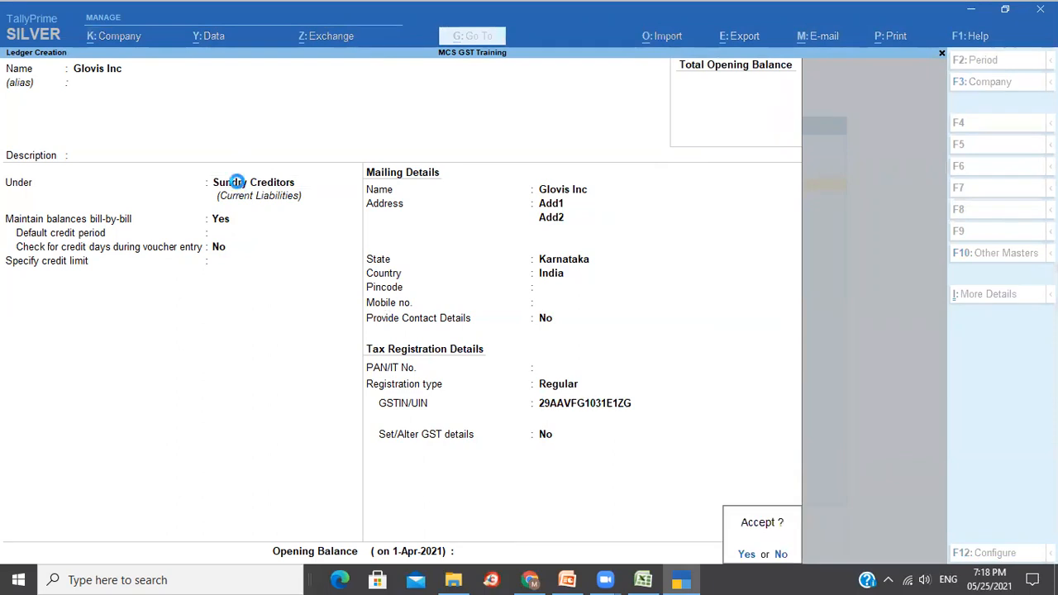
{"action": "key", "text": "Return"}
Close the blank Ledger Creation form and open the list of ledgers under Alter.
{"action": "key", "text": "Escape"}
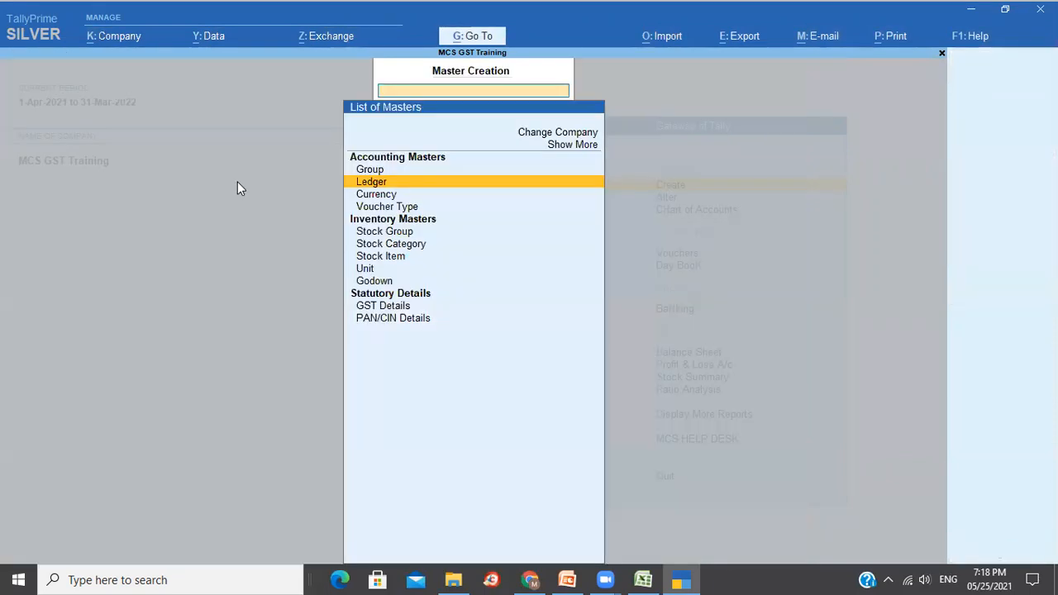
{"action": "key", "text": "Escape"}
{"action": "key", "text": "Down"}
{"action": "key", "text": "Return"}
{"action": "key", "text": "Down"}
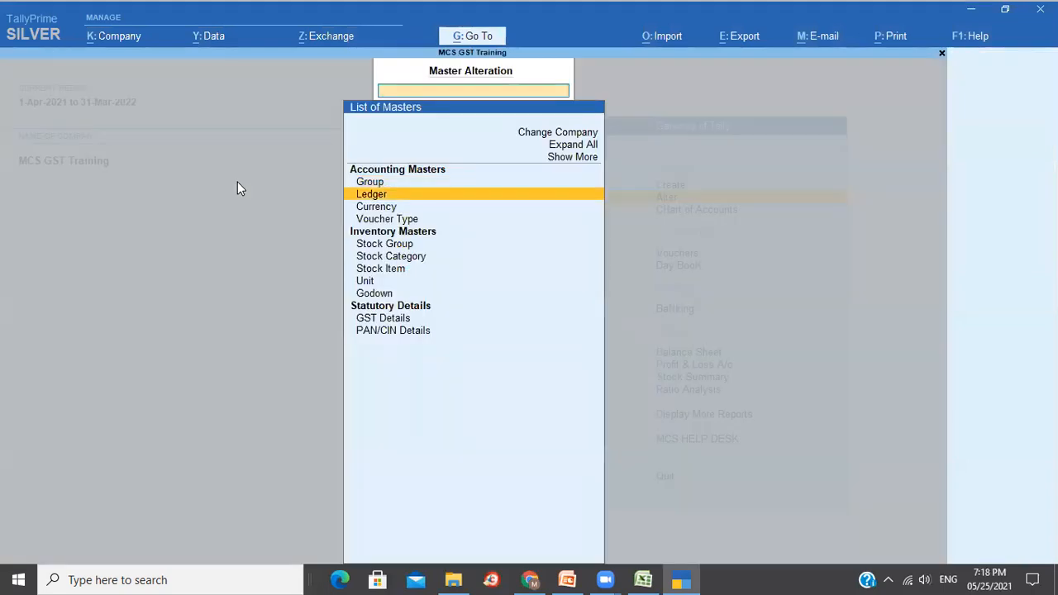
{"action": "key", "text": "Return"}
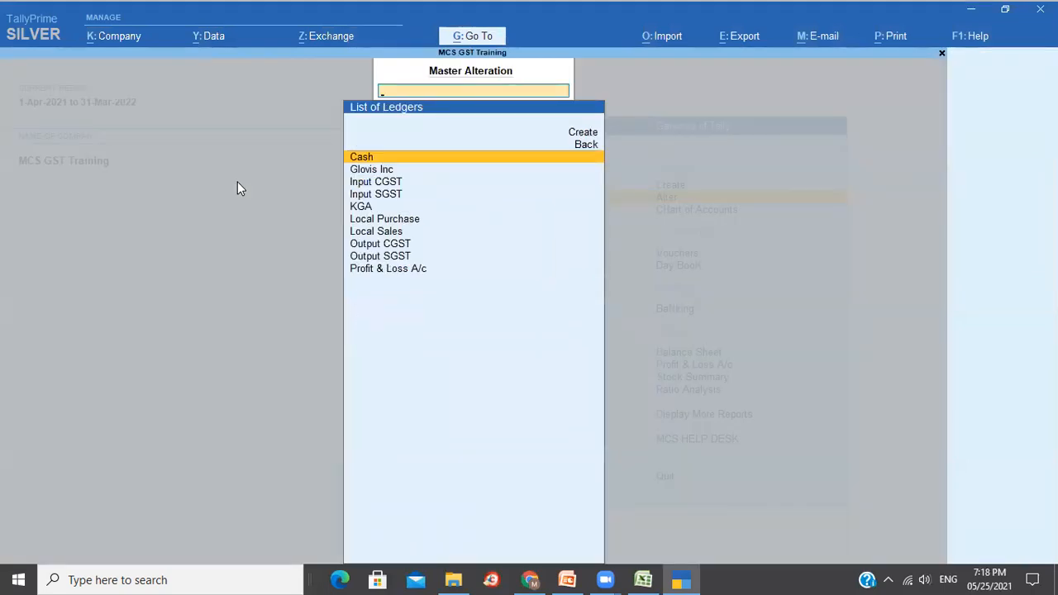
Review the ten saved ledgers, confirming Glovis Inc is listed, and return to Gateway of Tally.
{"action": "key", "text": "Down"}
{"action": "key", "text": "Down"}
{"action": "key", "text": "Down"}
{"action": "key", "text": "Down"}
{"action": "key", "text": "Down"}
{"action": "key", "text": "Down"}
{"action": "key", "text": "Down"}
{"action": "key", "text": "Down"}
{"action": "key", "text": "Down"}
{"action": "key", "text": "Up"}
{"action": "key", "text": "Up"}
{"action": "key", "text": "Up"}
{"action": "key", "text": "Up"}
{"action": "key", "text": "Up"}
{"action": "key", "text": "Up"}
{"action": "key", "text": "Up"}
{"action": "key", "text": "Up"}
{"action": "key", "text": "Up"}
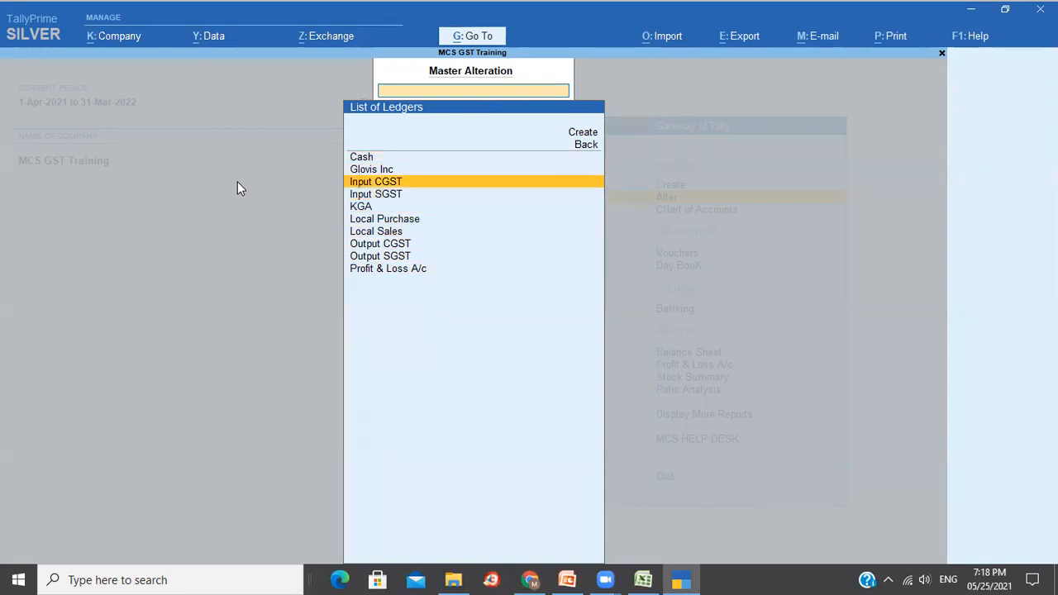
{"action": "key", "text": "Up"}
{"action": "key", "text": "Up"}
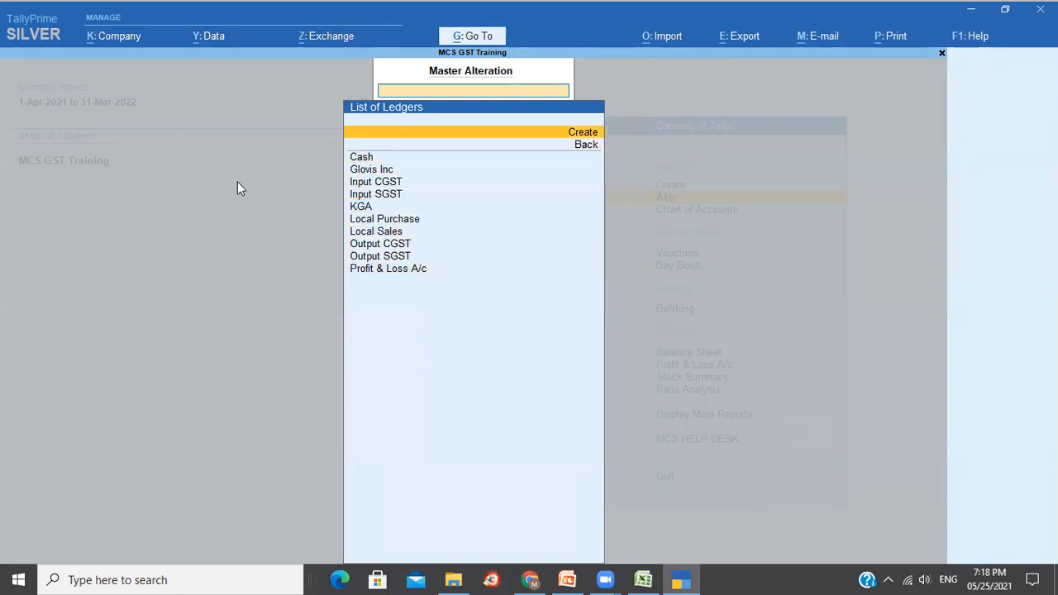
{"action": "key", "text": "Escape"}
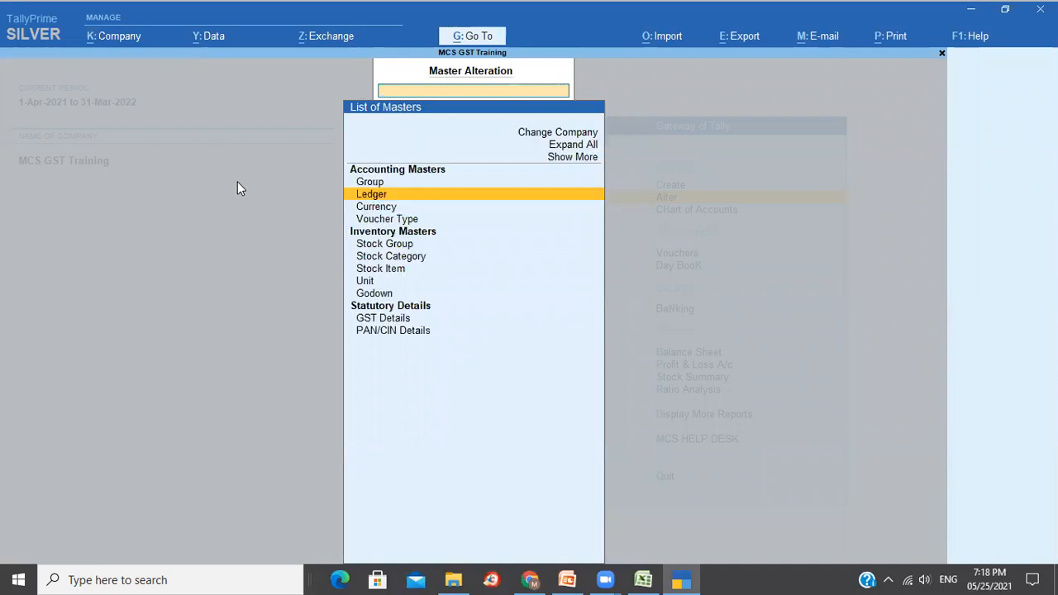
{"action": "key", "text": "Escape"}
{"action": "key", "text": "Down"}
{"action": "key", "text": "Down"}
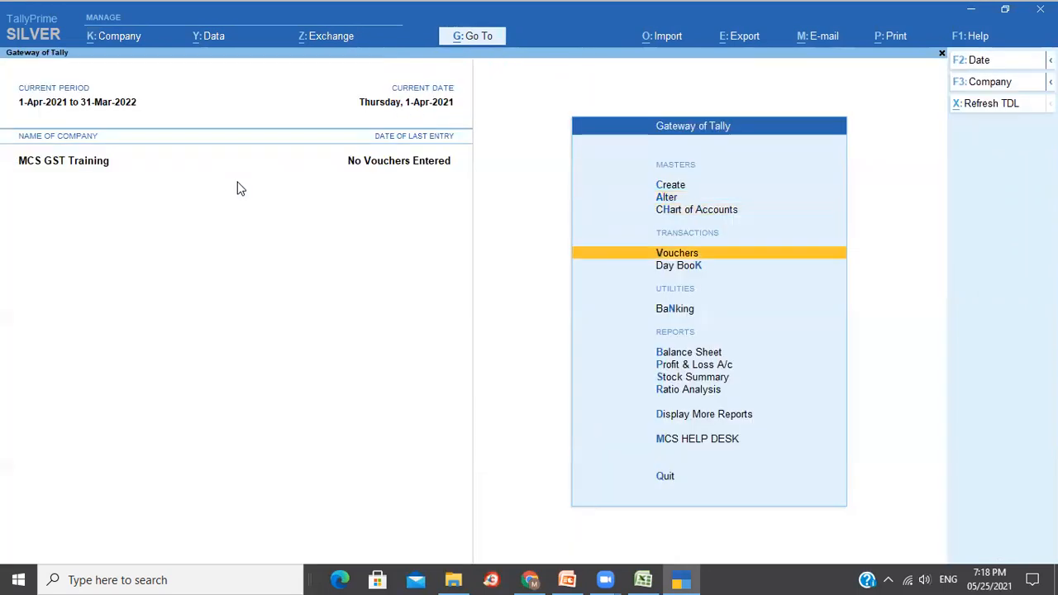
Start a purchase voucher with supplier invoice number 001.
{"action": "key", "text": "Return"}
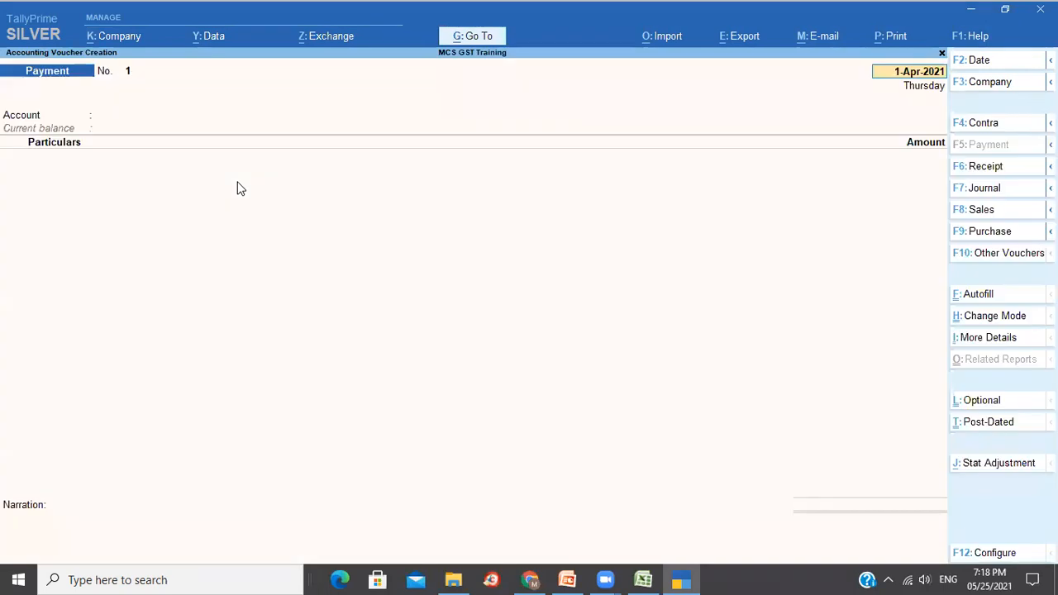
{"action": "left_click", "coordinate": [1000, 238]}
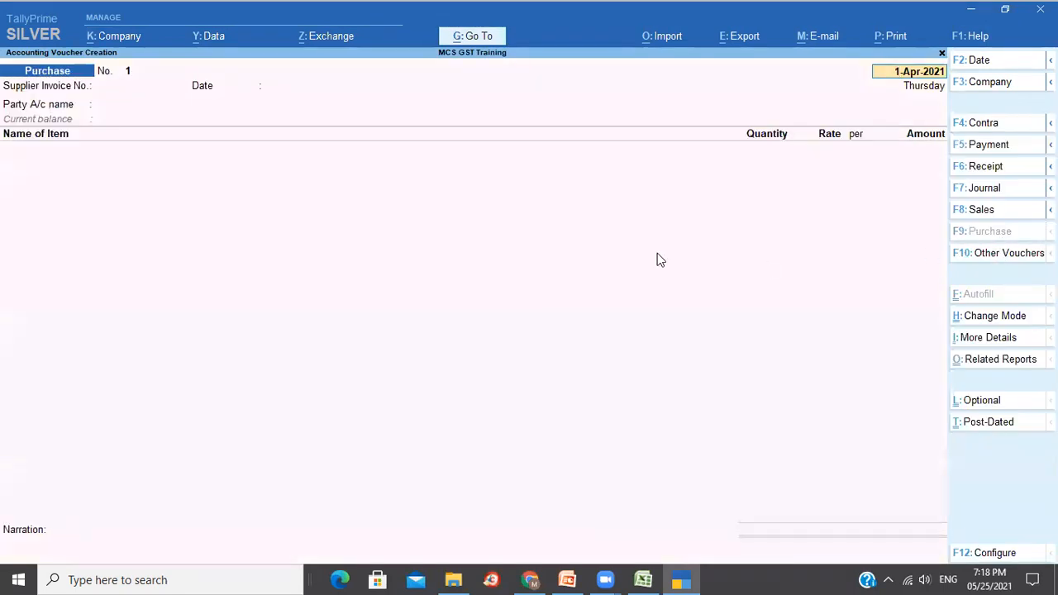
{"action": "key", "text": "Return"}
{"action": "type", "text": "2321"}
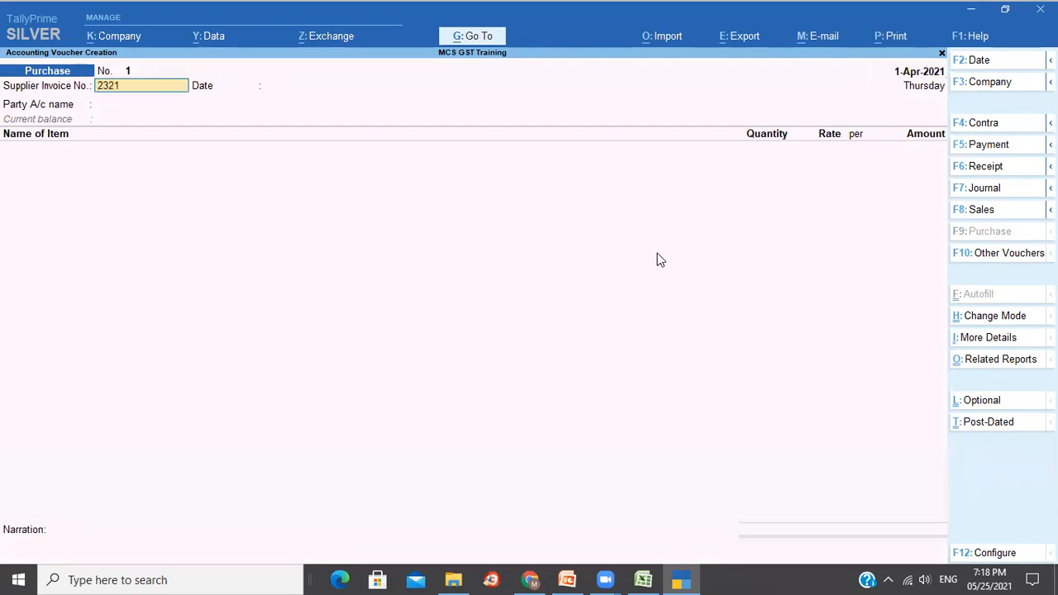
{"action": "key", "text": "Return"}
{"action": "key", "text": "BackSpace"}
{"action": "type", "text": "001"}
{"action": "key", "text": "Return"}
{"action": "key", "text": "Return"}
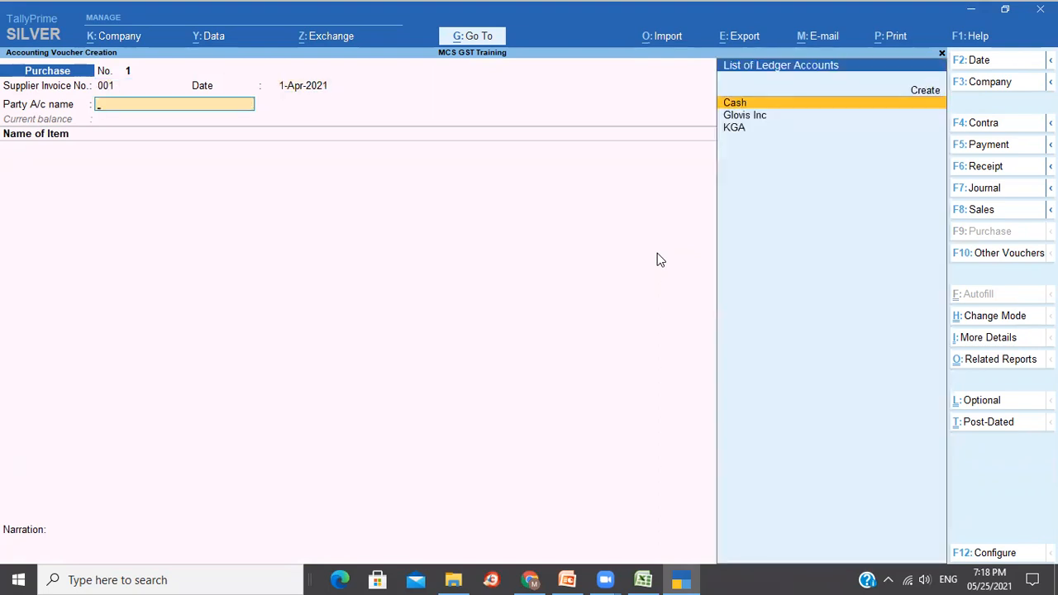
Select Glovis Inc as the supplier party and accept the party details.
{"action": "key", "text": "Down"}
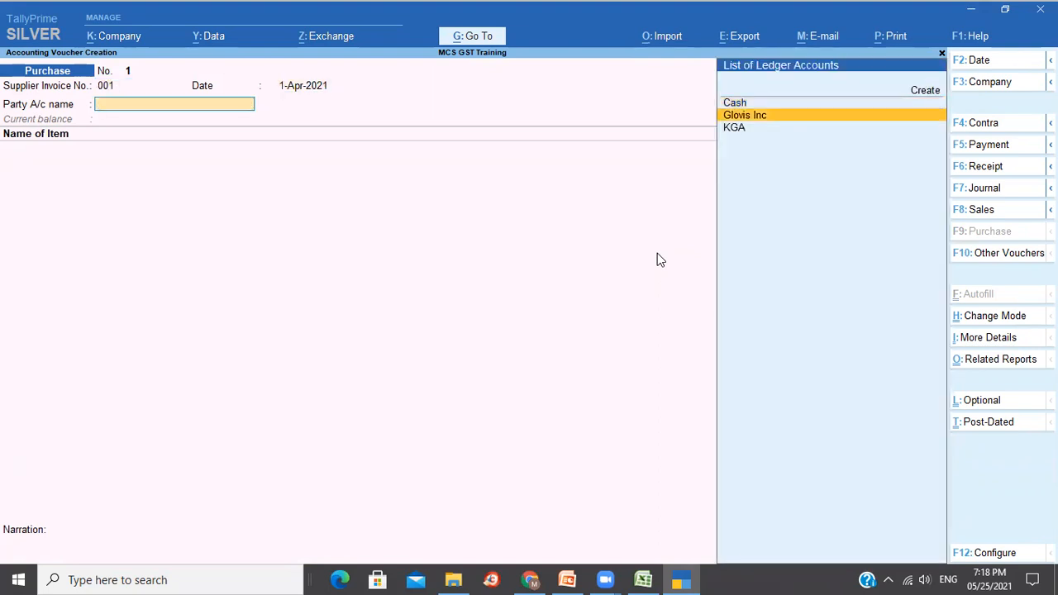
{"action": "key", "text": "Return"}
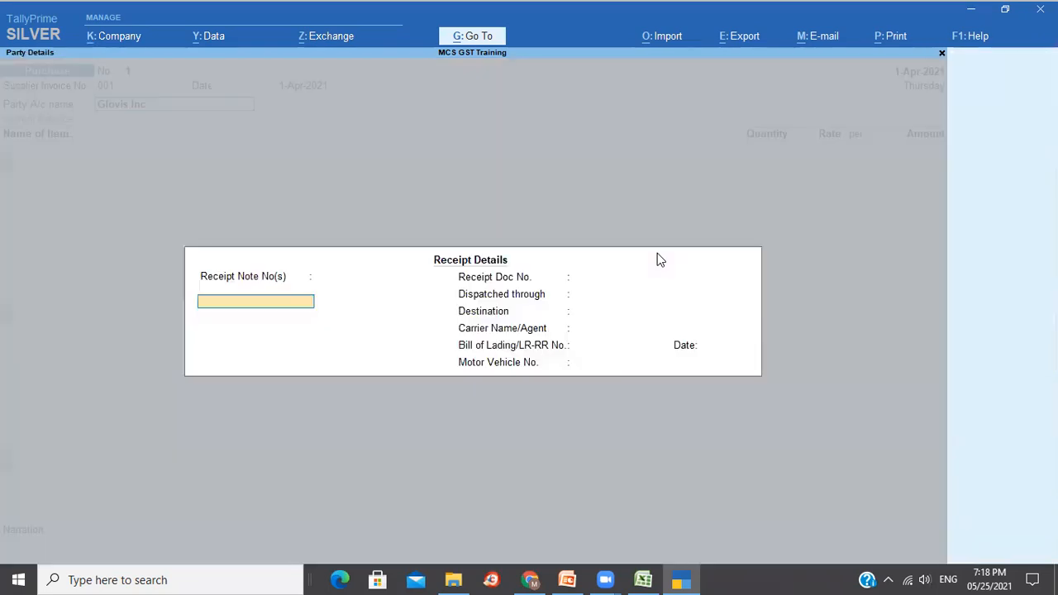
{"action": "key", "text": "Return"}
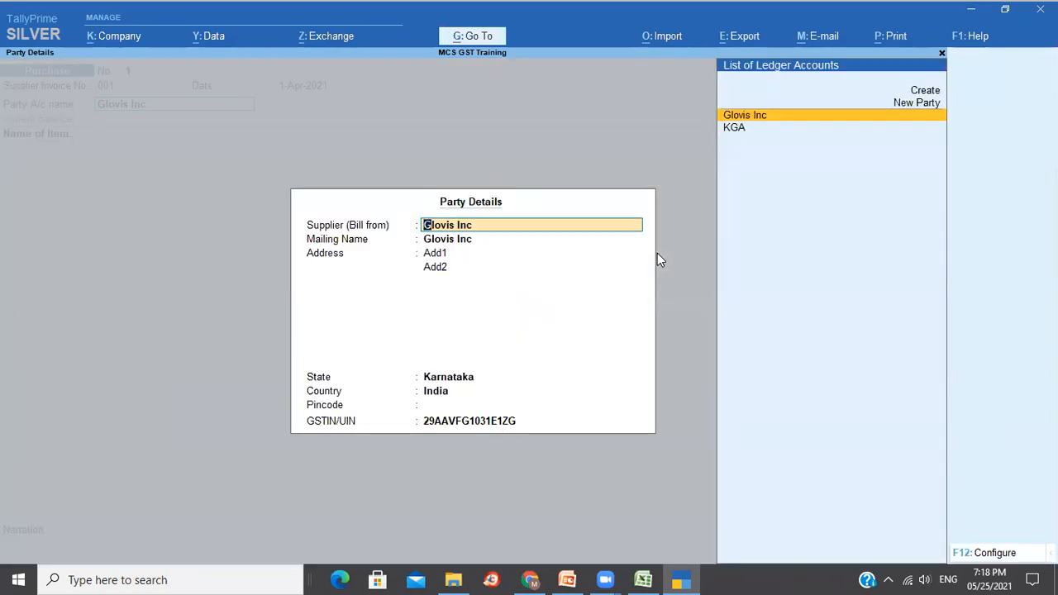
{"action": "key", "text": "ctrl+a"}
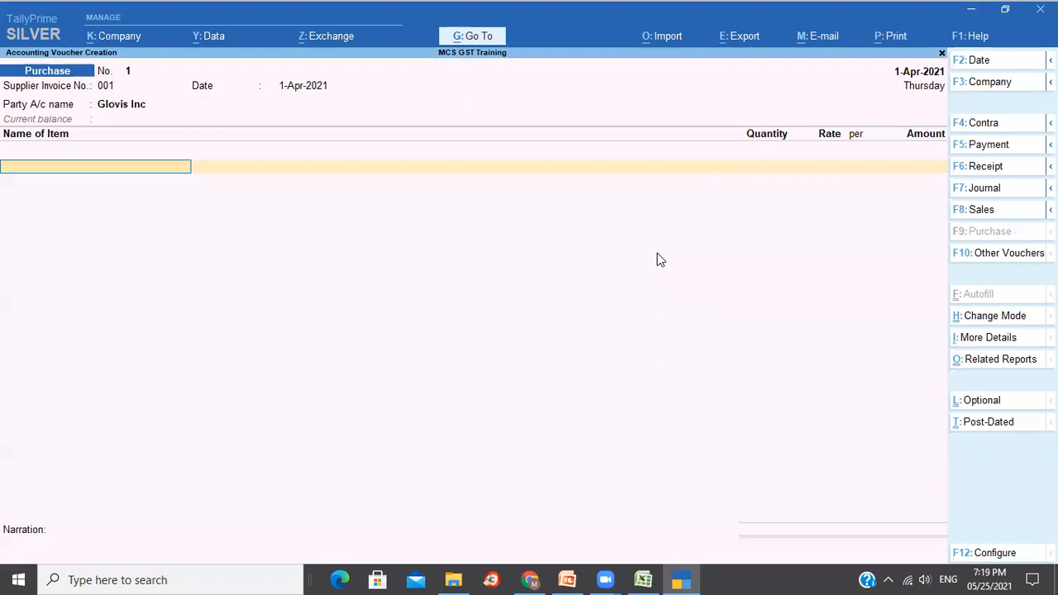
Add Cement 50 KG, 100 Bag at 250, allocated to Local Purchase.
{"action": "key", "text": "Down"}
{"action": "key", "text": "Down"}
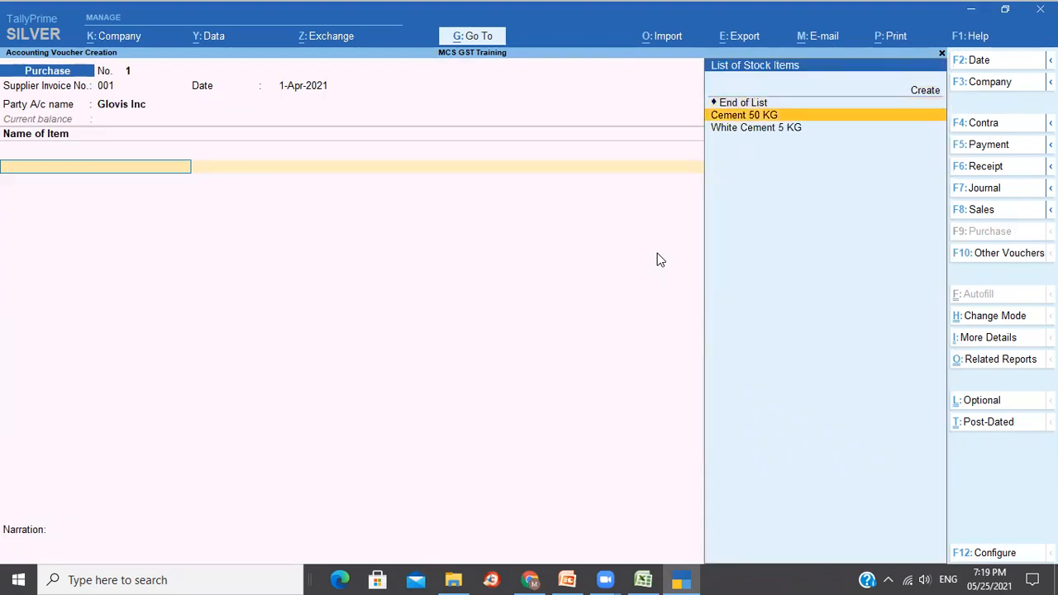
{"action": "key", "text": "Return"}
{"action": "key", "text": "Return"}
{"action": "type", "text": "100"}
{"action": "key", "text": "Return"}
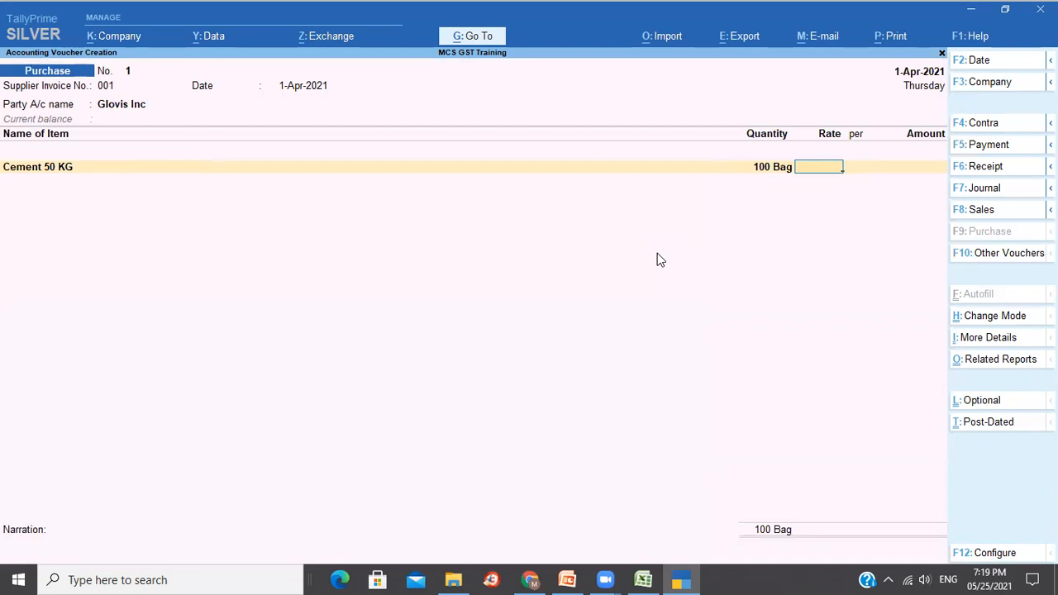
{"action": "type", "text": "250"}
{"action": "key", "text": "Return"}
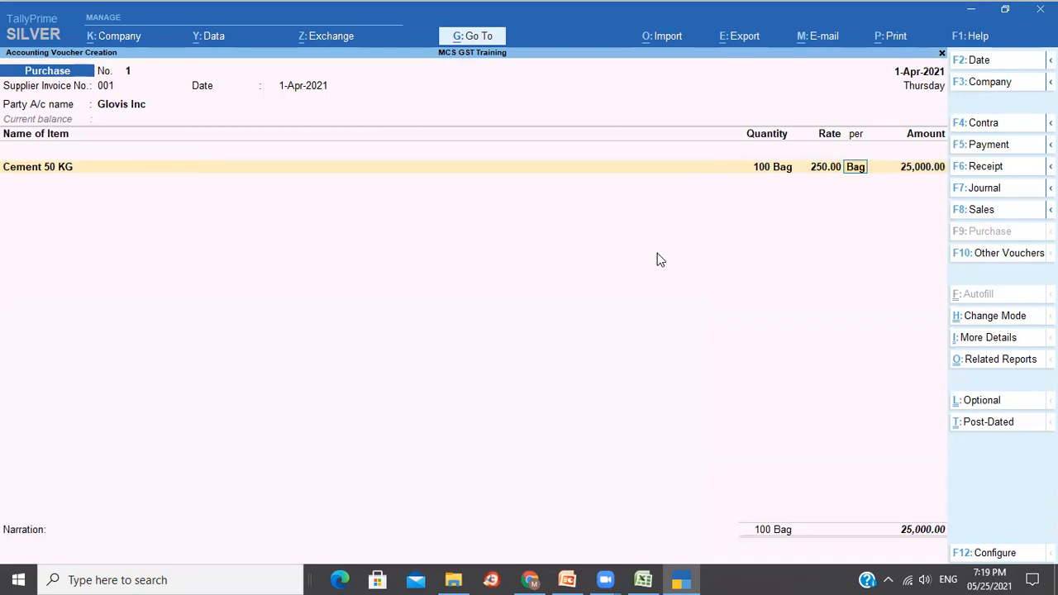
{"action": "key", "text": "Return"}
{"action": "key", "text": "Return"}
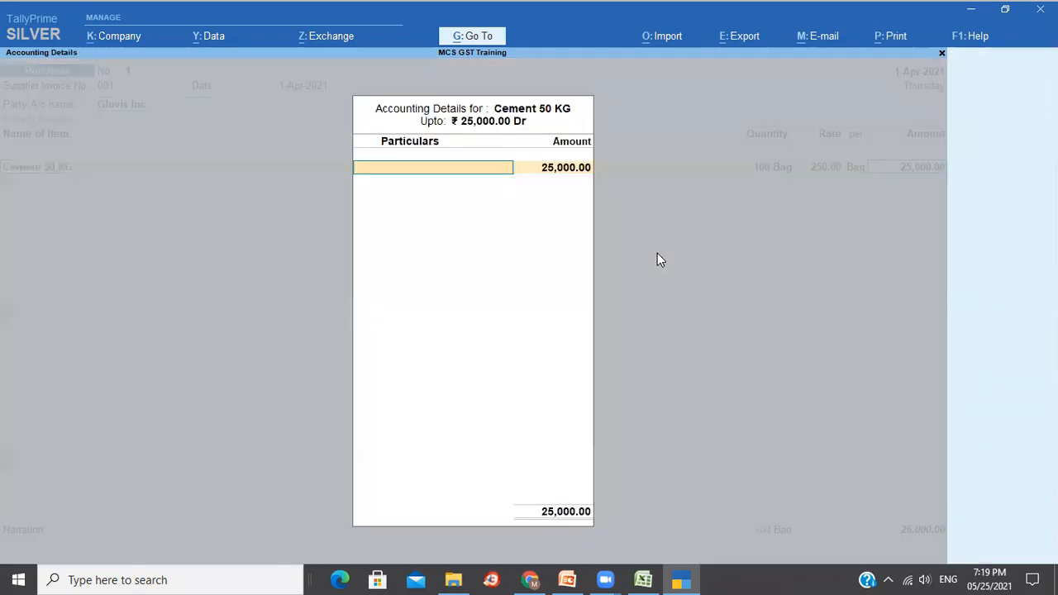
{"action": "type", "text": "L"}
{"action": "key", "text": "Return"}
{"action": "key", "text": "Return"}
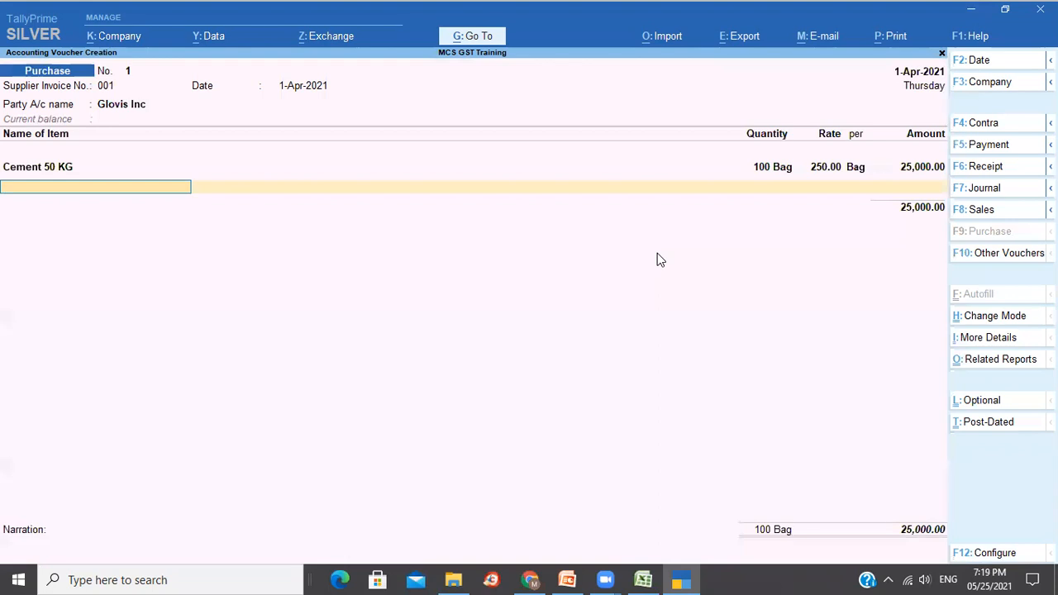
{"action": "key", "text": "Down"}
{"action": "key", "text": "Down"}
Add White Cement 5 KG, 50 Bag at 150.00 for 7,500.00 under Local Purchase.
{"action": "key", "text": "Return"}
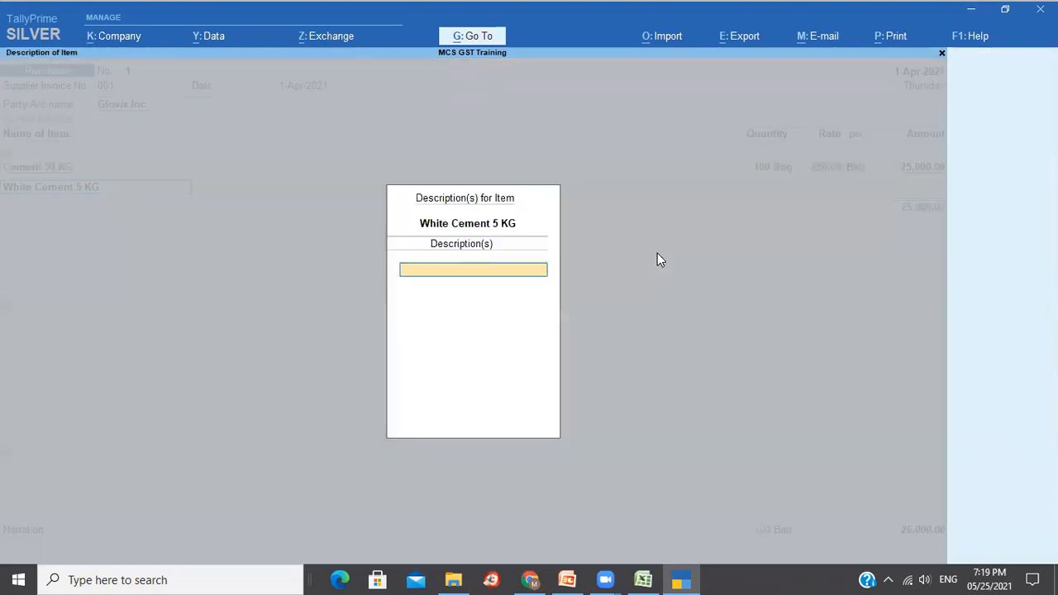
{"action": "key", "text": "Return"}
{"action": "type", "text": "50"}
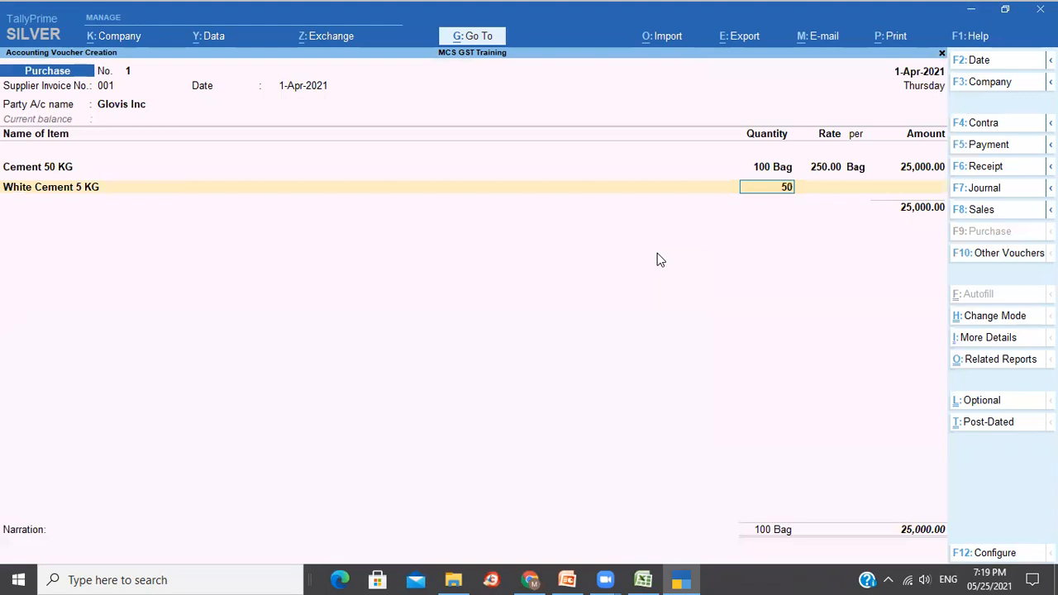
{"action": "key", "text": "Return"}
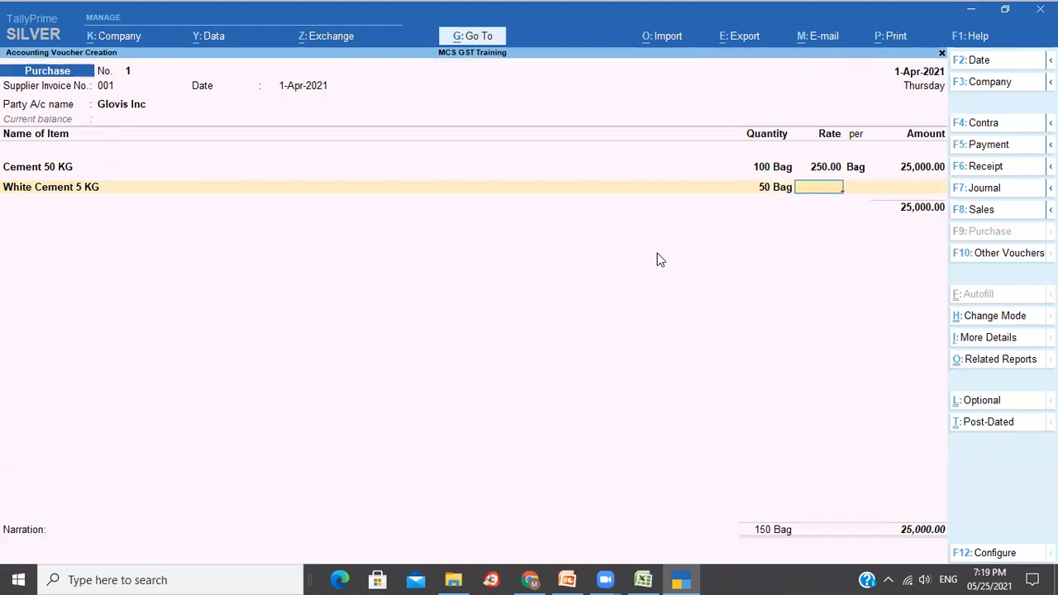
{"action": "type", "text": "150"}
{"action": "key", "text": "Return"}
{"action": "key", "text": "Return"}
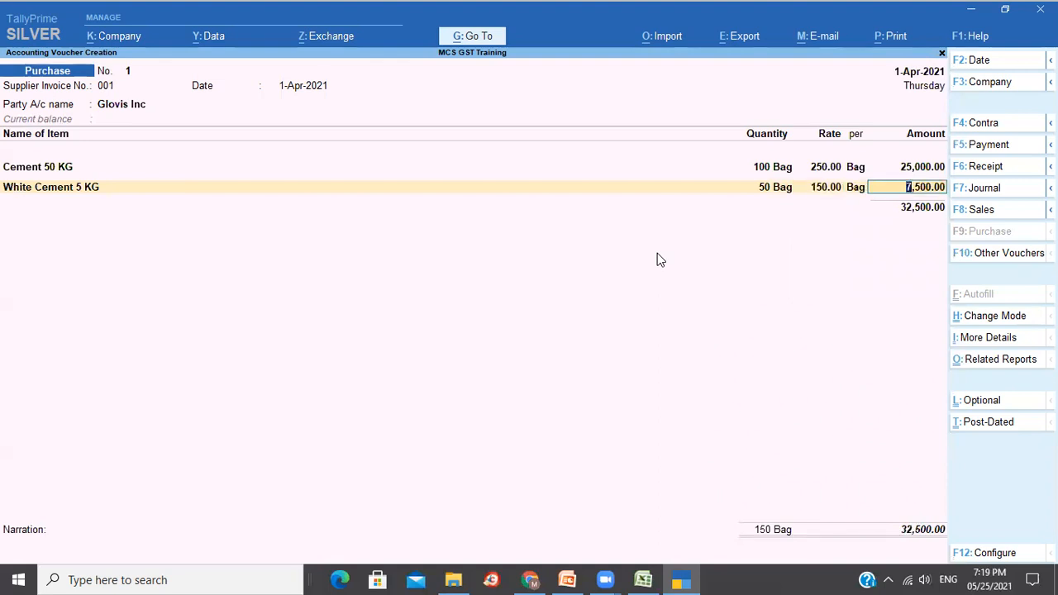
{"action": "key", "text": "Return"}
{"action": "key", "text": "Return"}
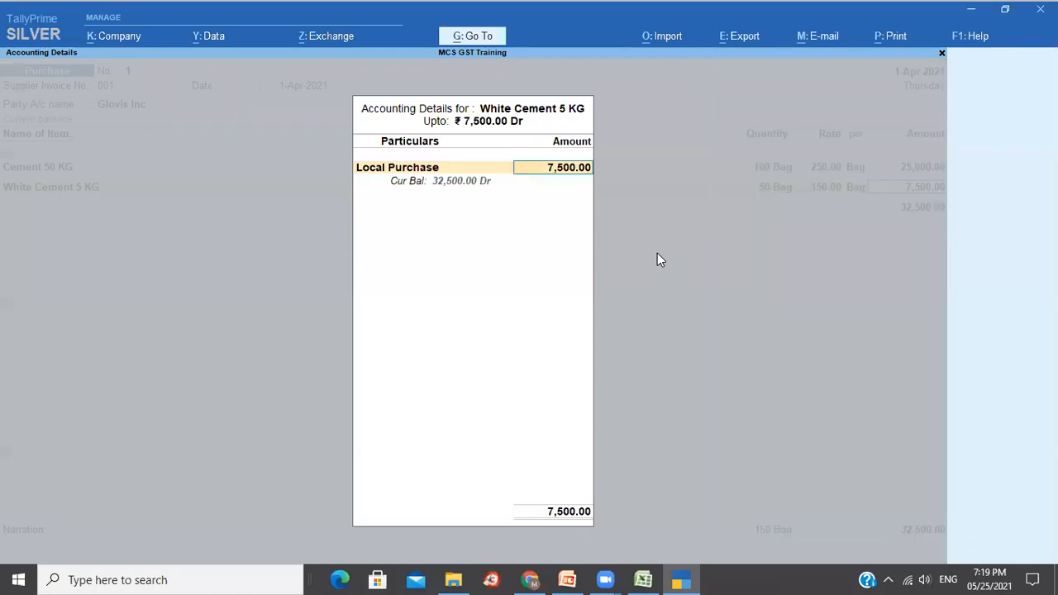
{"action": "key", "text": "Return"}
{"action": "key", "text": "Return"}
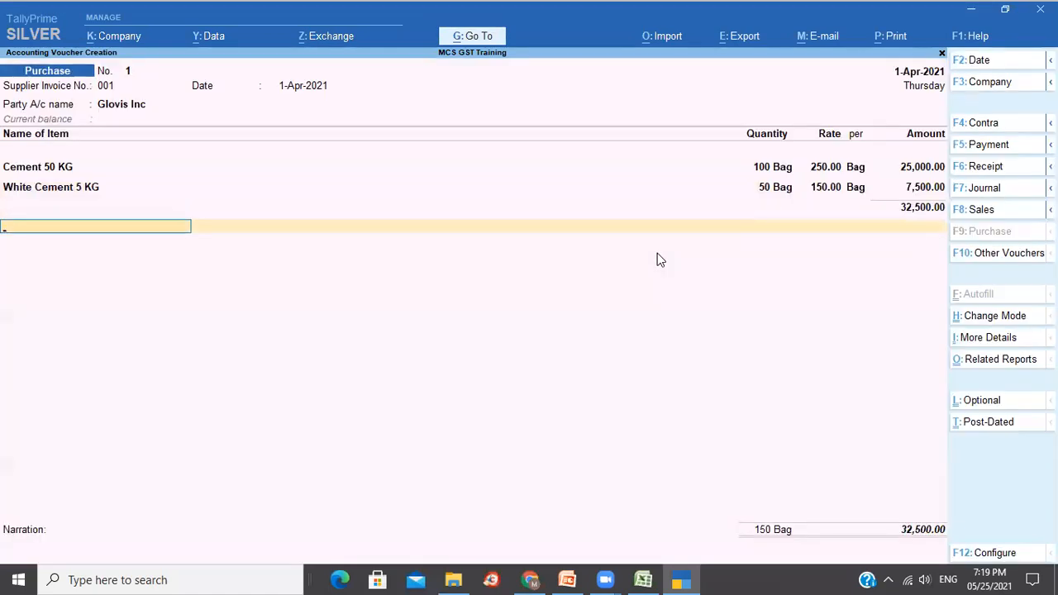
Add Input CGST and Input SGST ledgers at 4,550.00 each.
{"action": "type", "text": "In"}
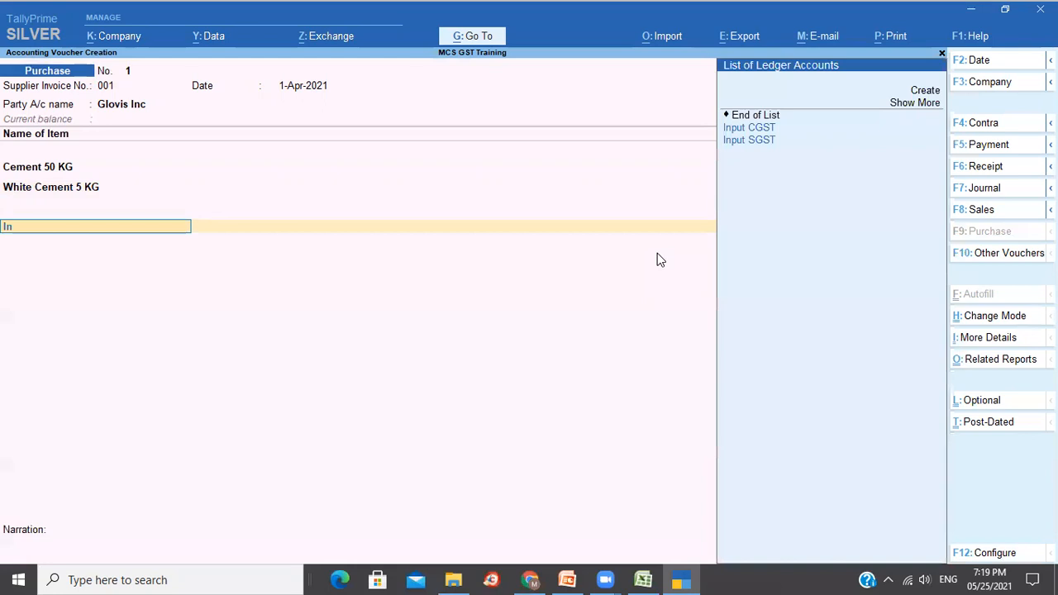
{"action": "key", "text": "Return"}
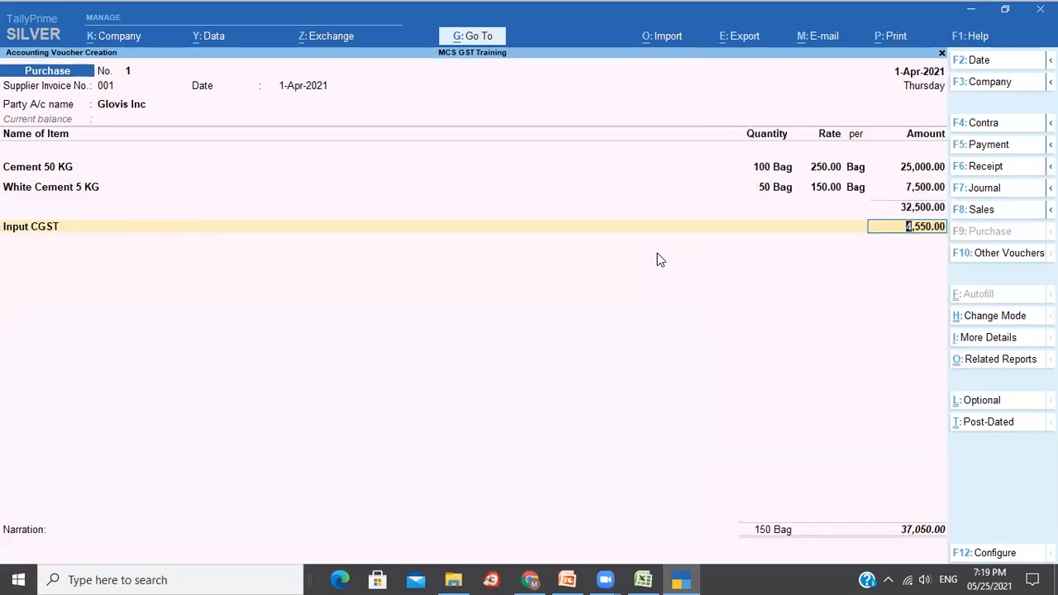
{"action": "key", "text": "Return"}
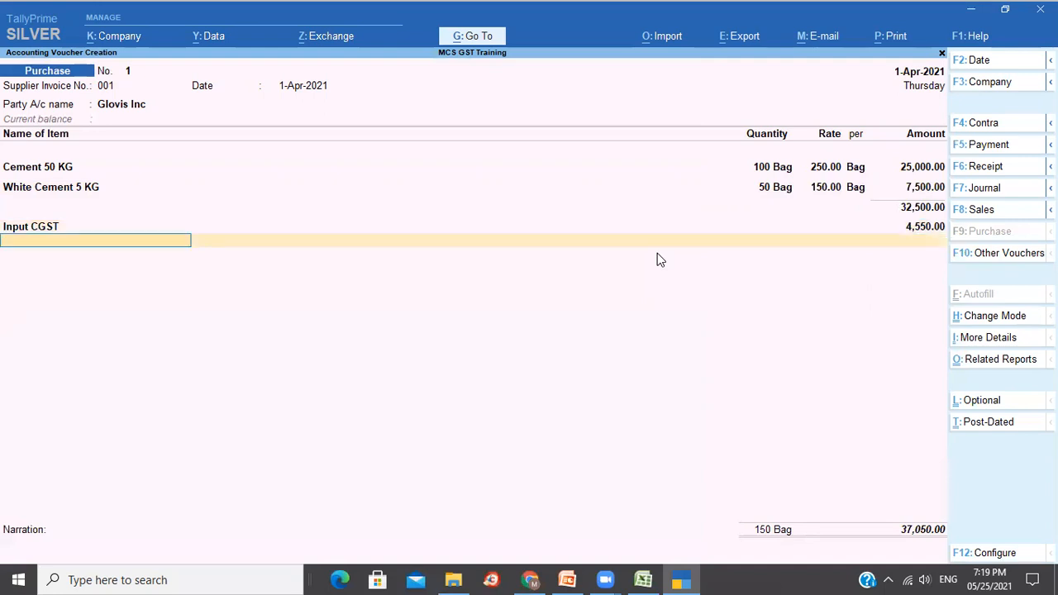
{"action": "type", "text": "Inp"}
{"action": "key", "text": "Return"}
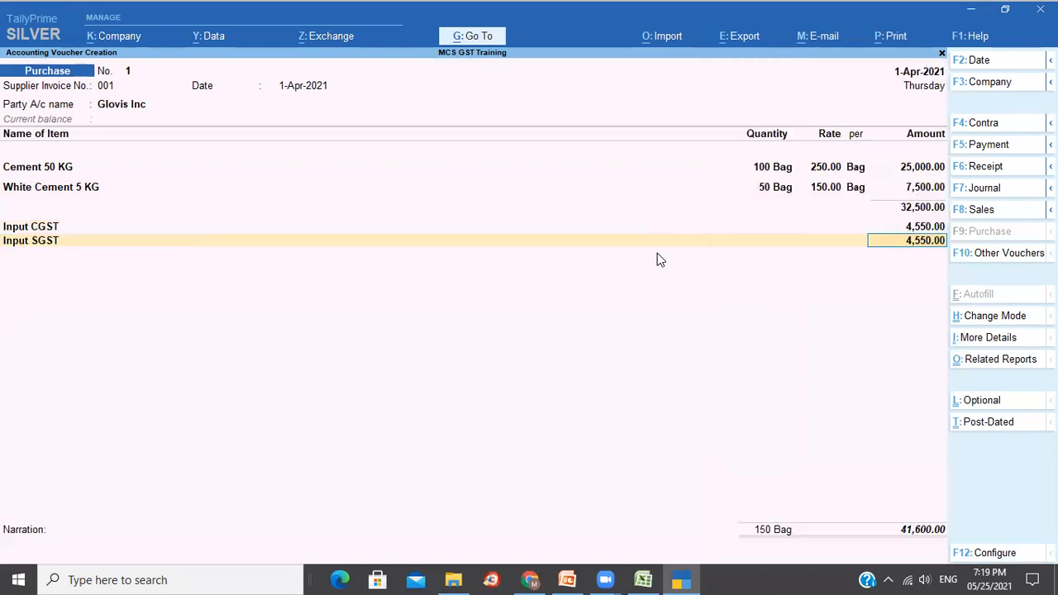
{"action": "key", "text": "Return"}
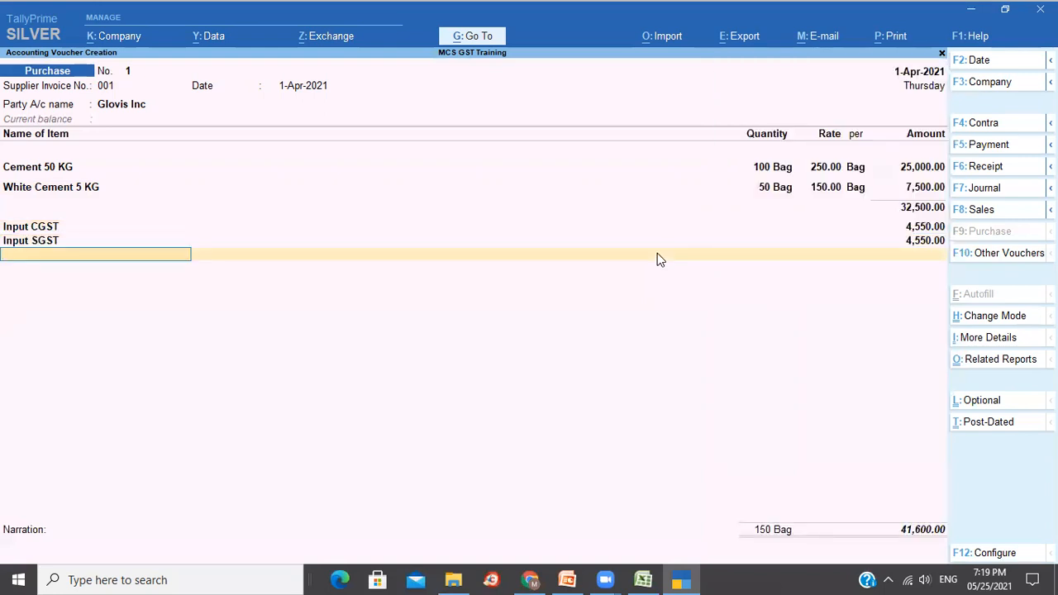
Set bill-wise New Ref 001 with 10 days credit and narration 'Being purchase invoice accounted'.
{"action": "key", "text": "Return"}
{"action": "key", "text": "Return"}
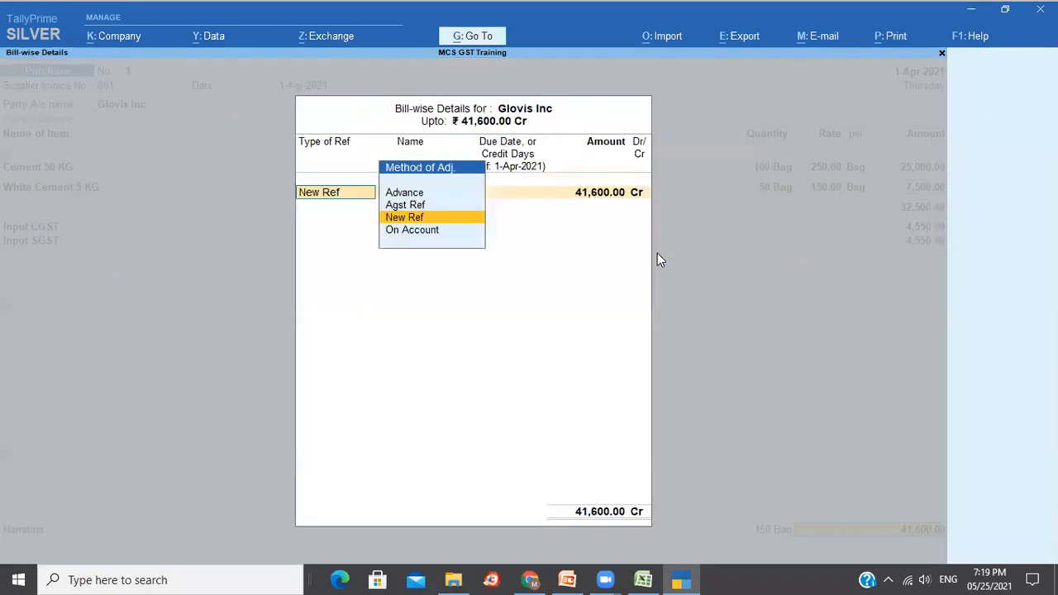
{"action": "key", "text": "Return"}
{"action": "key", "text": "Return"}
{"action": "type", "text": "10"}
{"action": "key", "text": "Return"}
{"action": "key", "text": "Return"}
{"action": "key", "text": "Return"}
{"action": "type", "text": "B"}
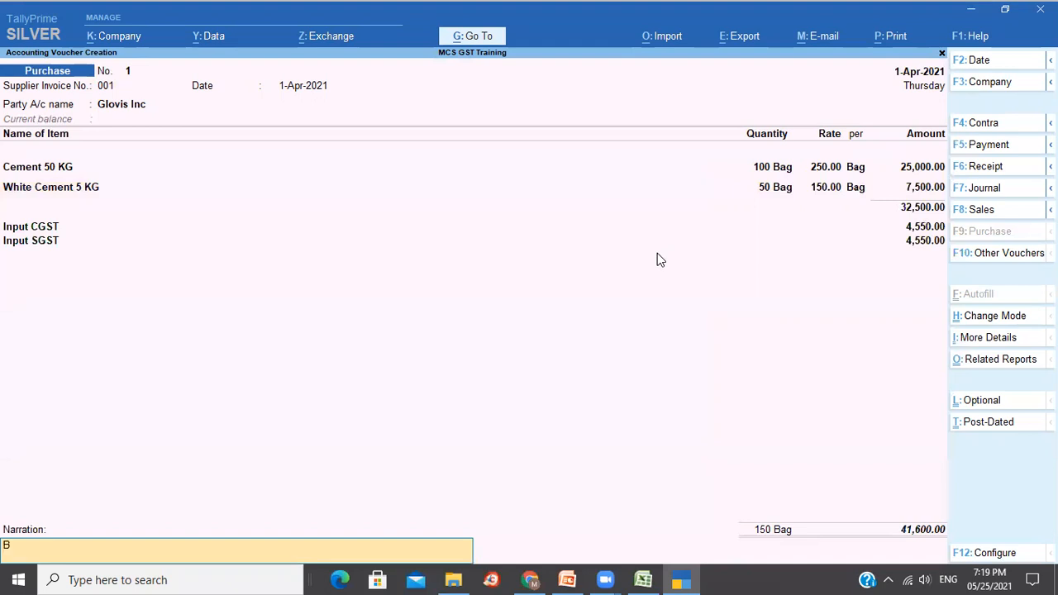
{"action": "type", "text": "eing purchase"}
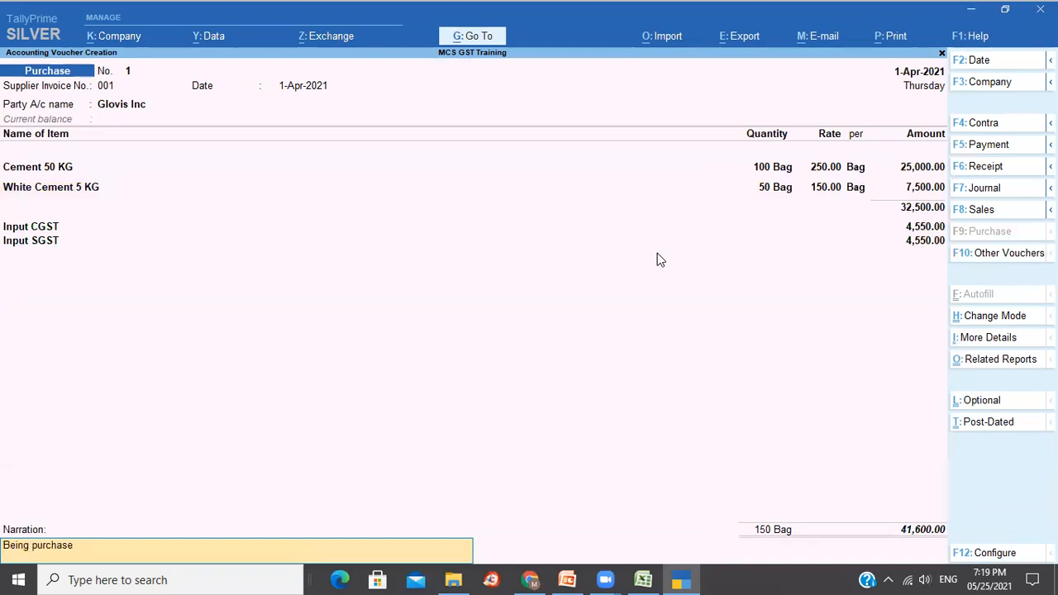
{"action": "type", "text": " invoice accounted"}
{"action": "key", "text": "Return"}
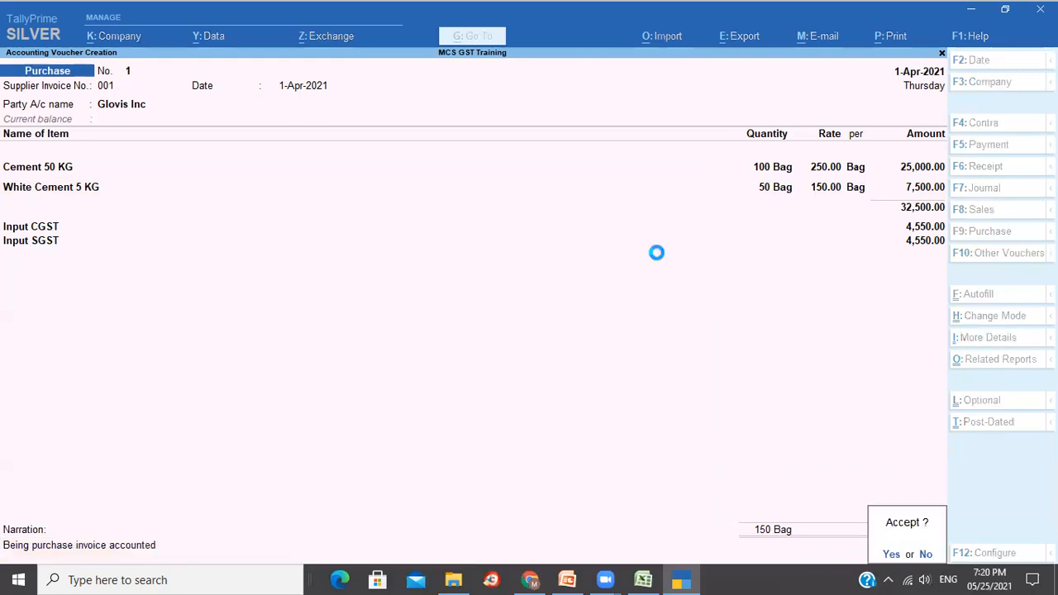
Save purchase voucher No. 1 and reopen it for alteration to print.
{"action": "key", "text": "Return"}
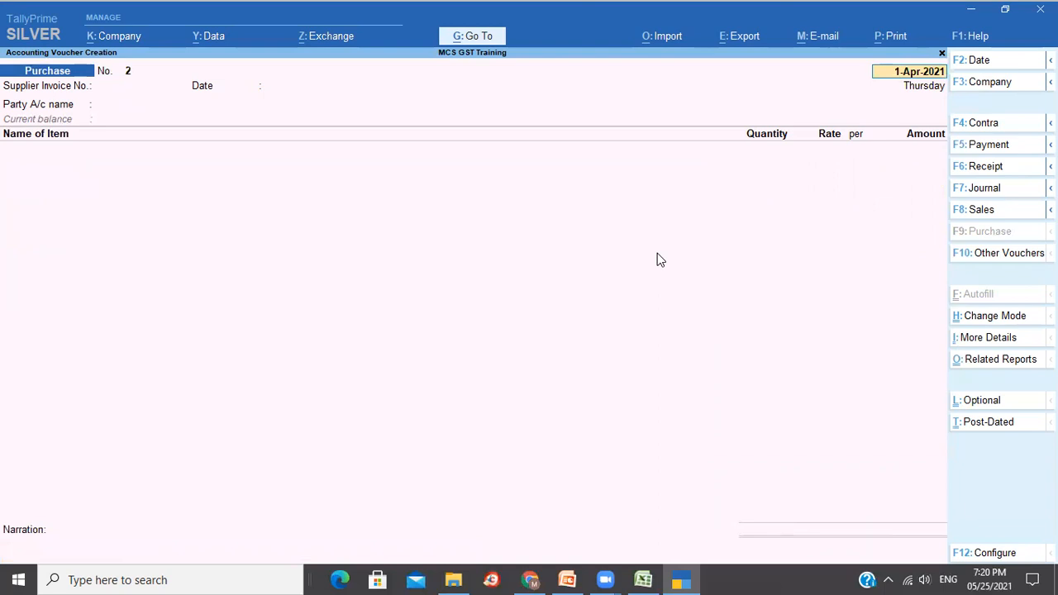
{"action": "key", "text": "Page_Up"}
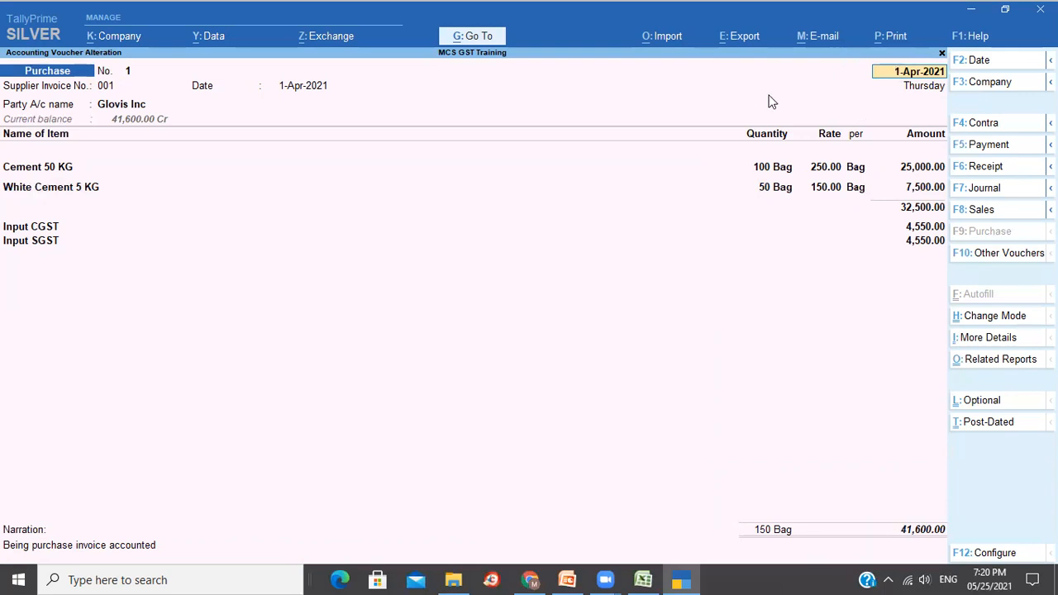
{"action": "key", "text": "ctrl"}
Preview the Purchase Invoice enlarged, reviewing 9,100.00 tax and 41,600.00 total, then close it.
{"action": "key", "text": "ctrl+p"}
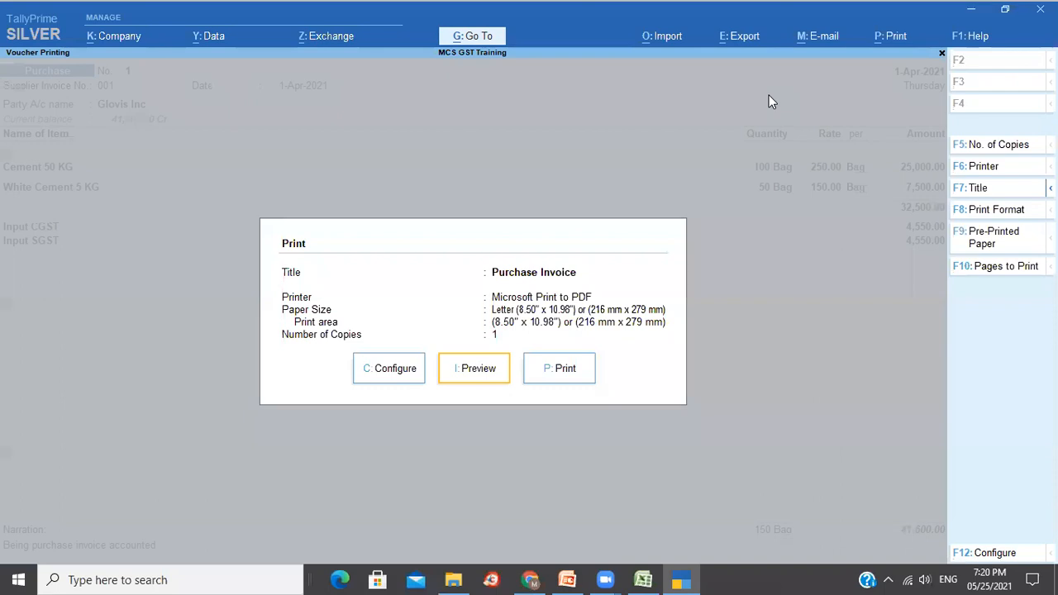
{"action": "key", "text": "i"}
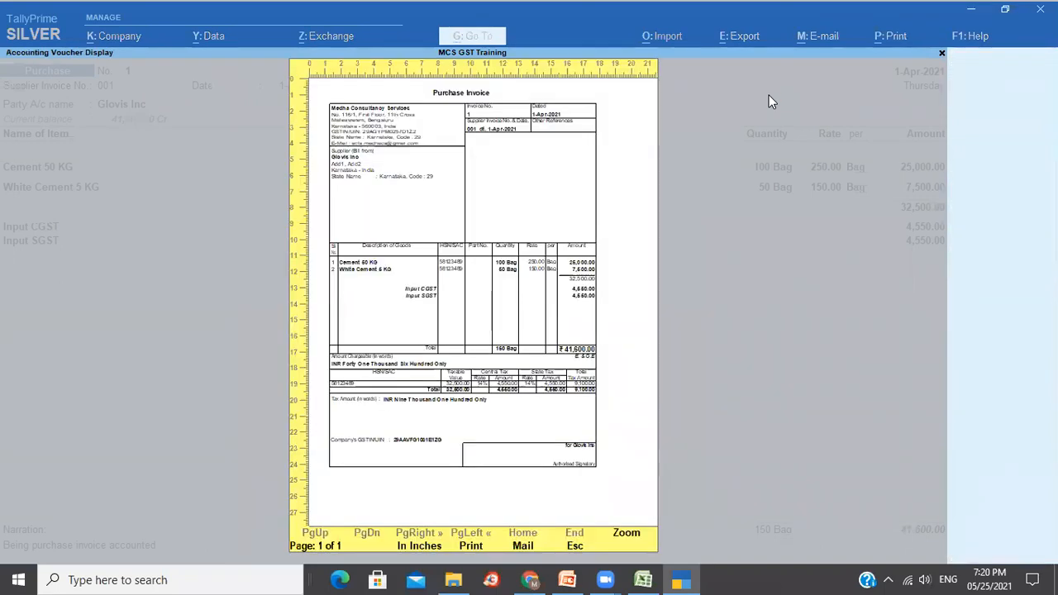
{"action": "key", "text": "z"}
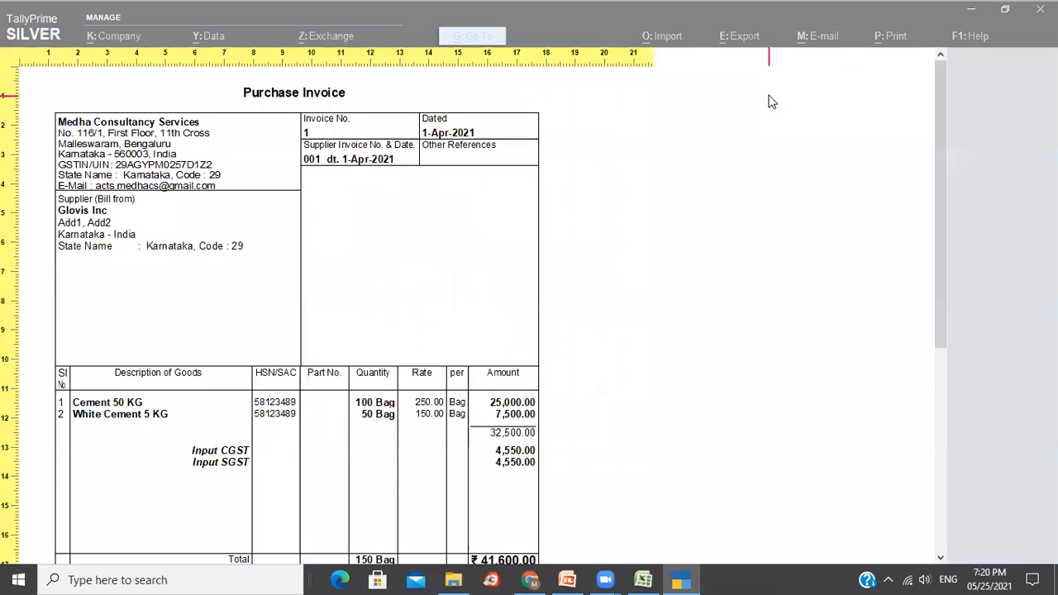
{"action": "scroll", "coordinate": [769, 102], "scroll_direction": "down", "scroll_amount": 1}
{"action": "scroll", "coordinate": [769, 102], "scroll_direction": "down", "scroll_amount": 6}
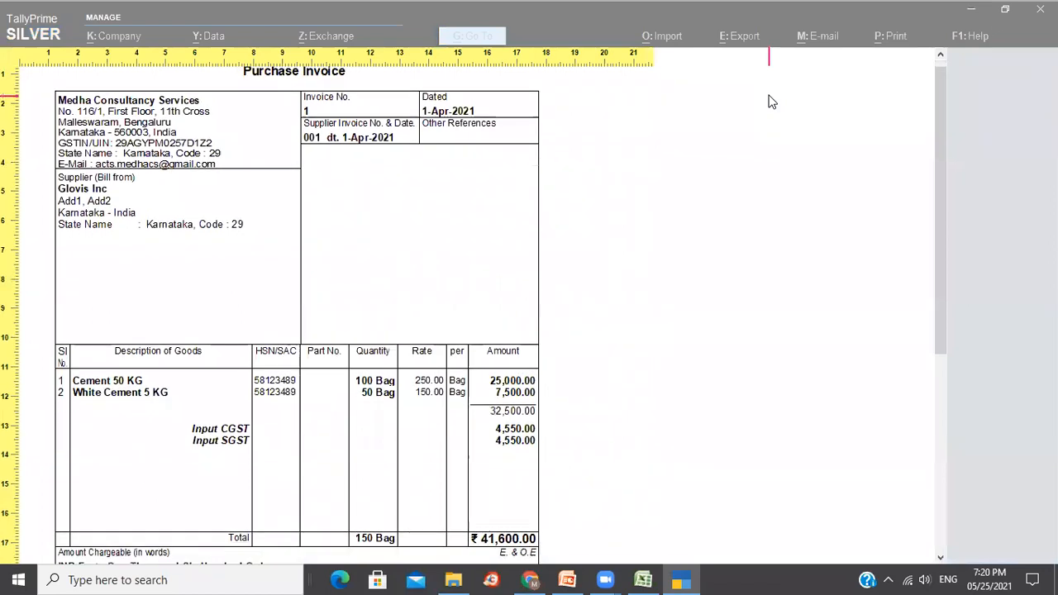
{"action": "scroll", "coordinate": [768, 101], "scroll_direction": "up", "scroll_amount": 3}
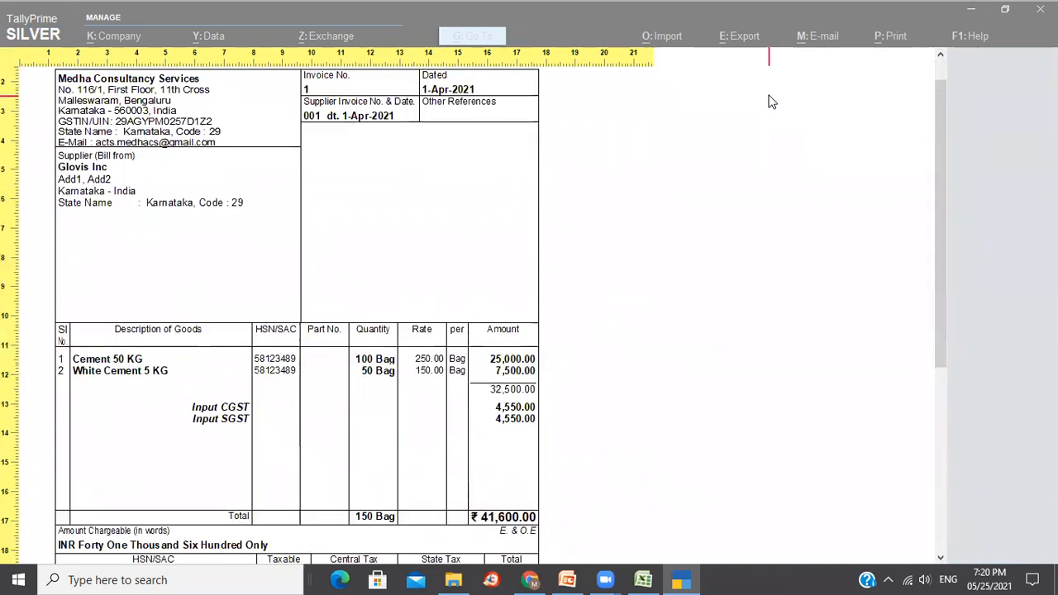
{"action": "scroll", "coordinate": [769, 101], "scroll_direction": "down", "scroll_amount": 9}
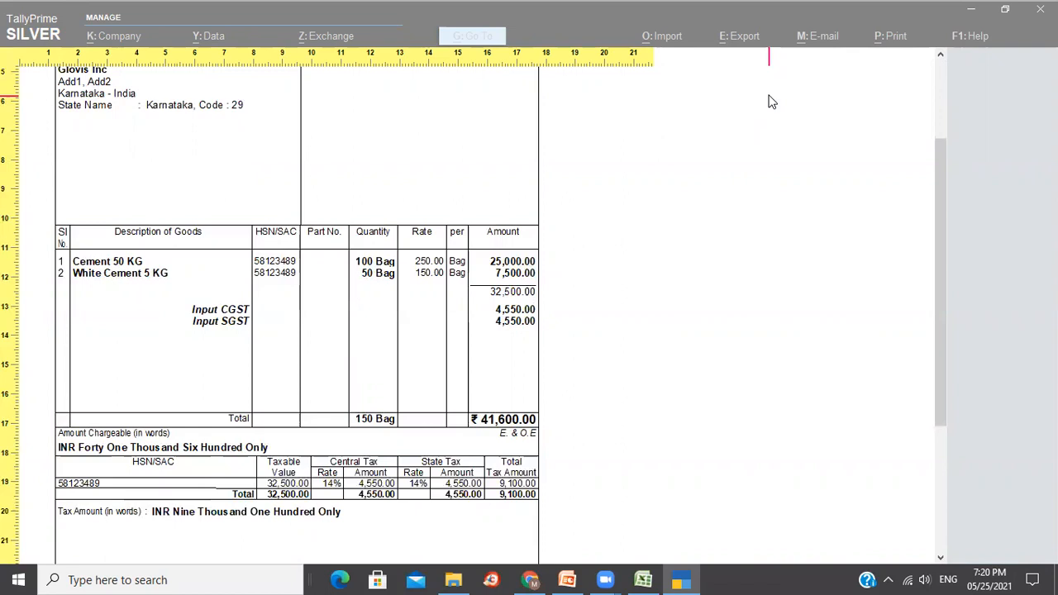
{"action": "scroll", "coordinate": [769, 102], "scroll_direction": "down", "scroll_amount": 1}
{"action": "scroll", "coordinate": [769, 102], "scroll_direction": "down", "scroll_amount": 1}
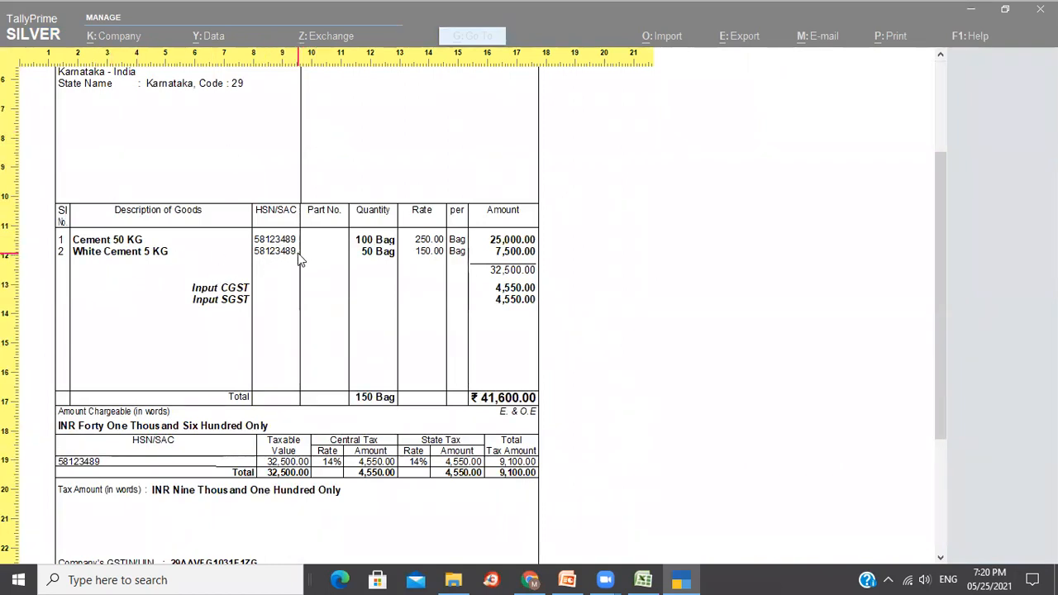
{"action": "key", "text": "alt+Tab"}
{"action": "key", "text": "alt+Tab"}
{"action": "key", "text": "alt+Tab"}
{"action": "key", "text": "alt+Tab"}
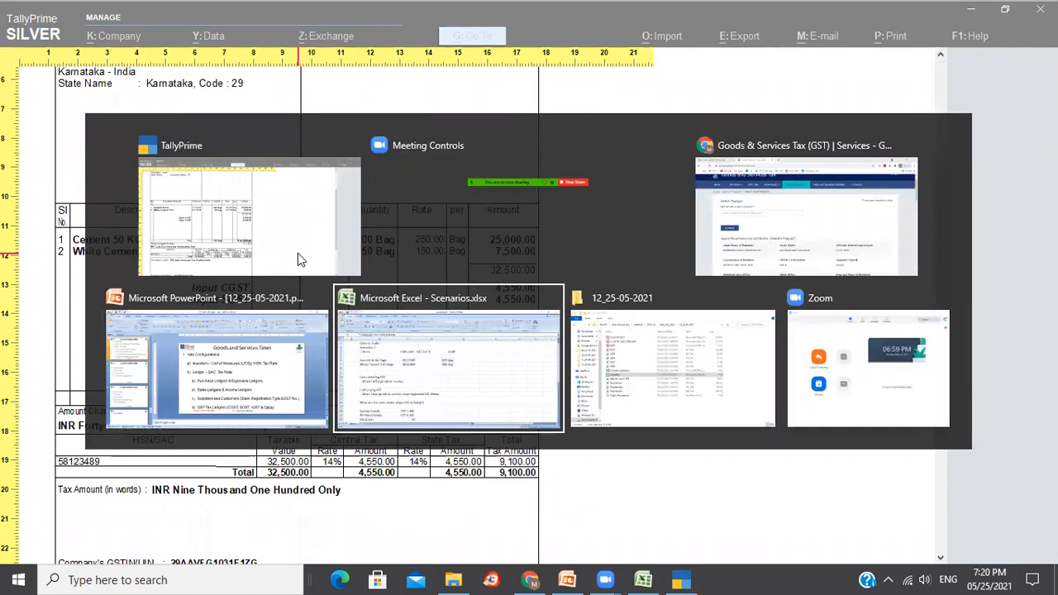
{"action": "key", "text": "alt+Left"}
{"action": "key", "text": "alt+Up"}
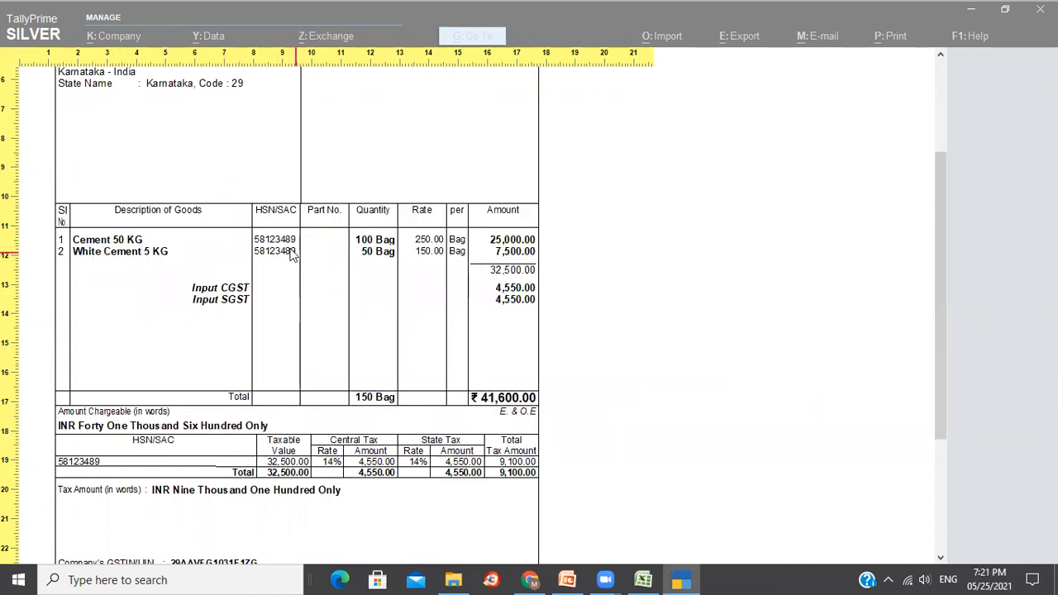
{"action": "key", "text": "Escape"}
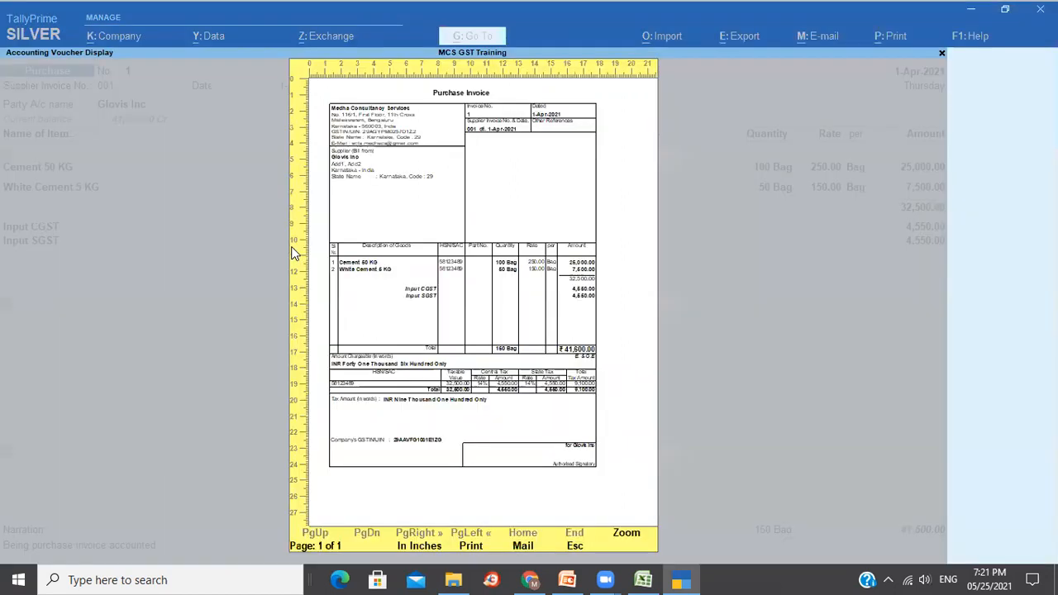
{"action": "key", "text": "Escape"}
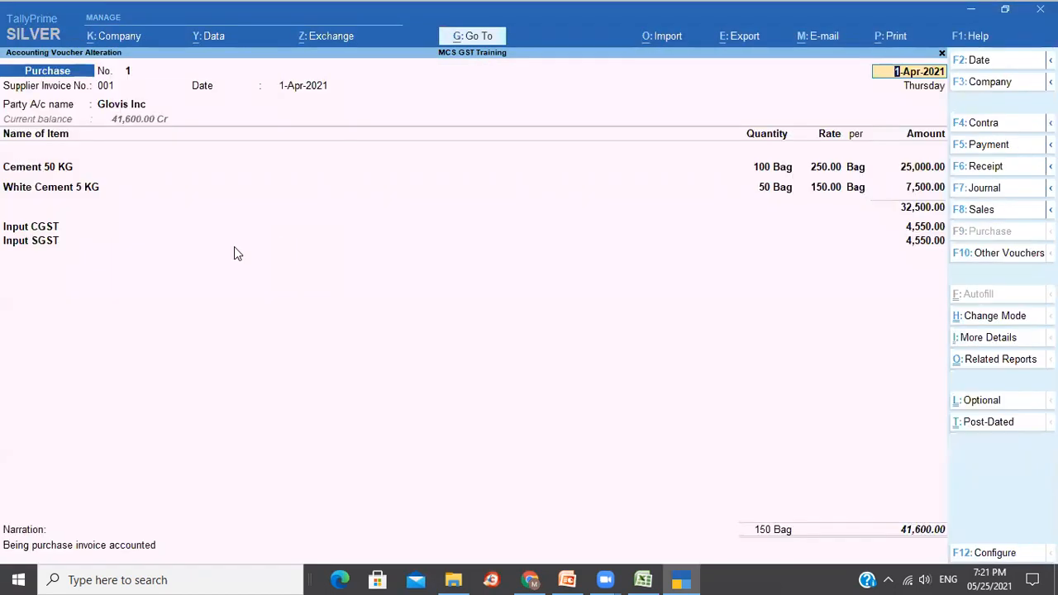
Enable and save GST details on the Cement 50 KG stock item, then exit voucher No. 1.
{"action": "key", "text": "ctrl+Return"}
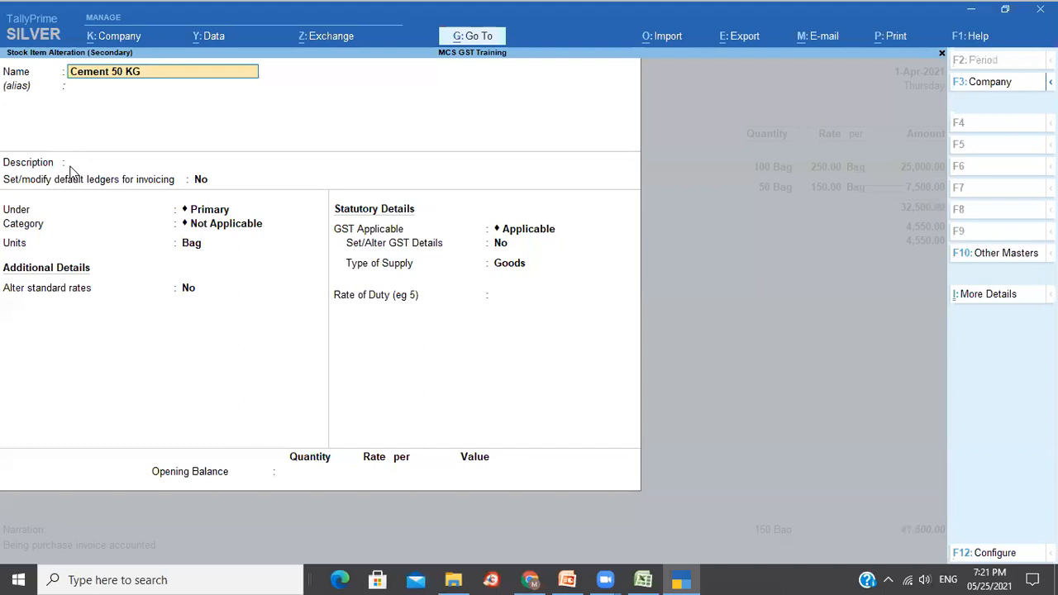
{"action": "left_click", "coordinate": [521, 233]}
{"action": "left_click", "coordinate": [500, 243]}
{"action": "type", "text": "y"}
{"action": "key", "text": "Return"}
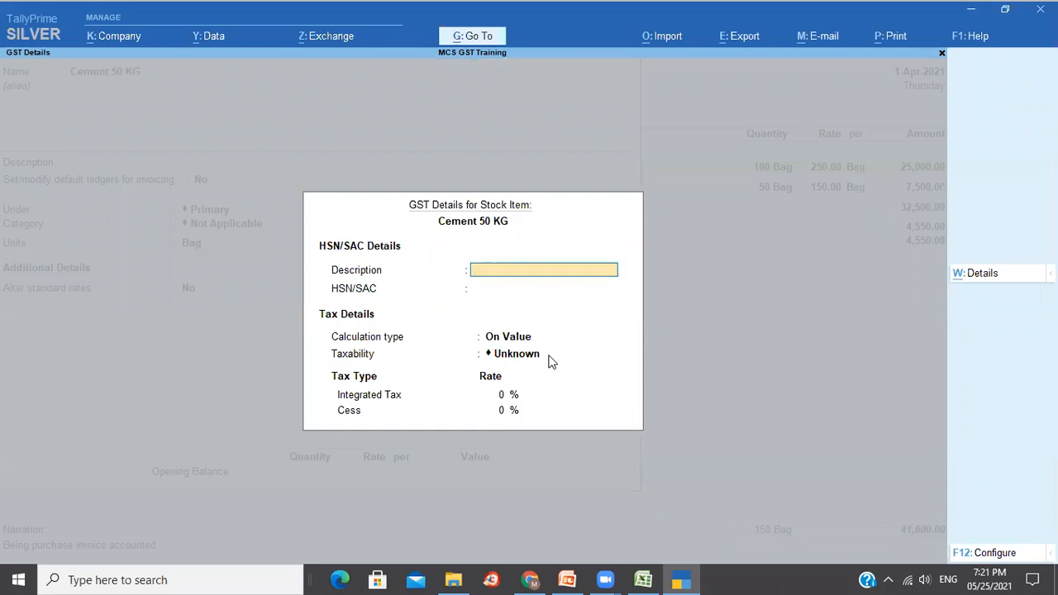
{"action": "key", "text": "Escape"}
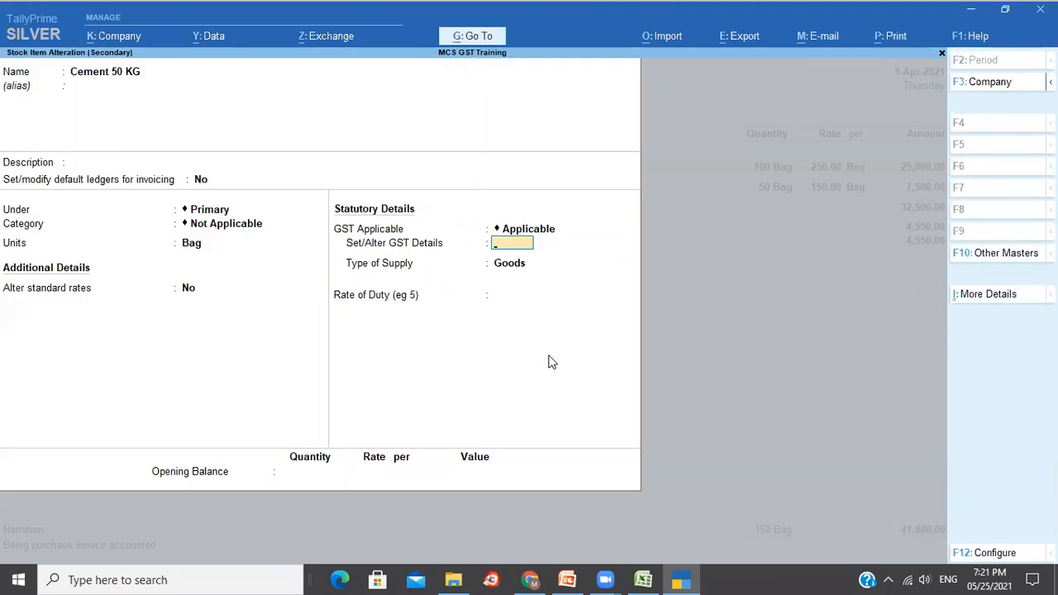
{"action": "key", "text": "ctrl+a"}
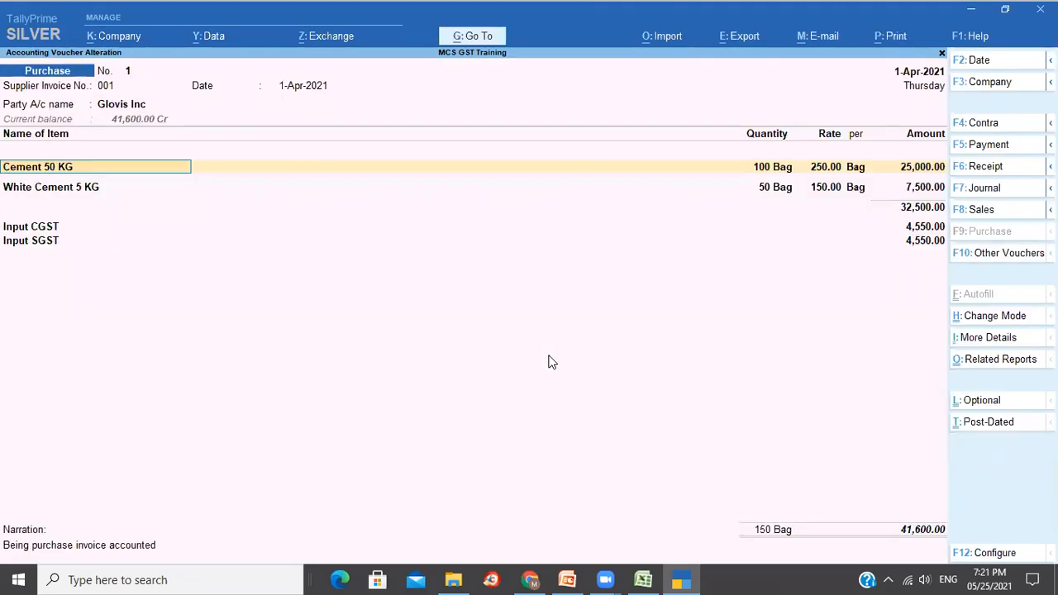
{"action": "key", "text": "Escape"}
{"action": "key", "text": "Escape"}
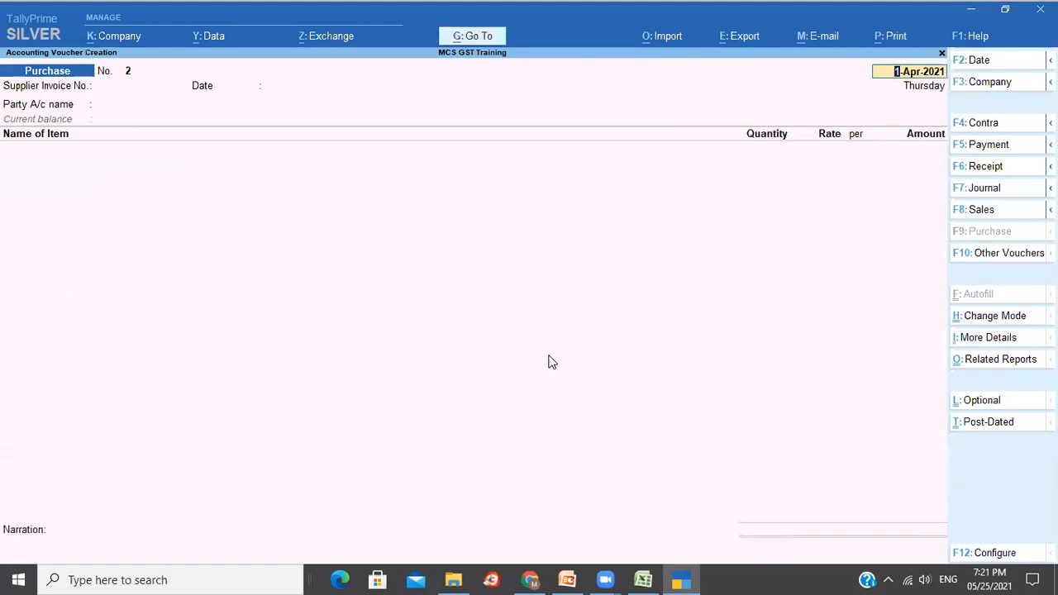
{"action": "key", "text": "Escape"}
Open the Glovis Inc purchase entry from the 1-Apr-2021 Day Book and preview its invoice enlarged.
{"action": "key", "text": "Return"}
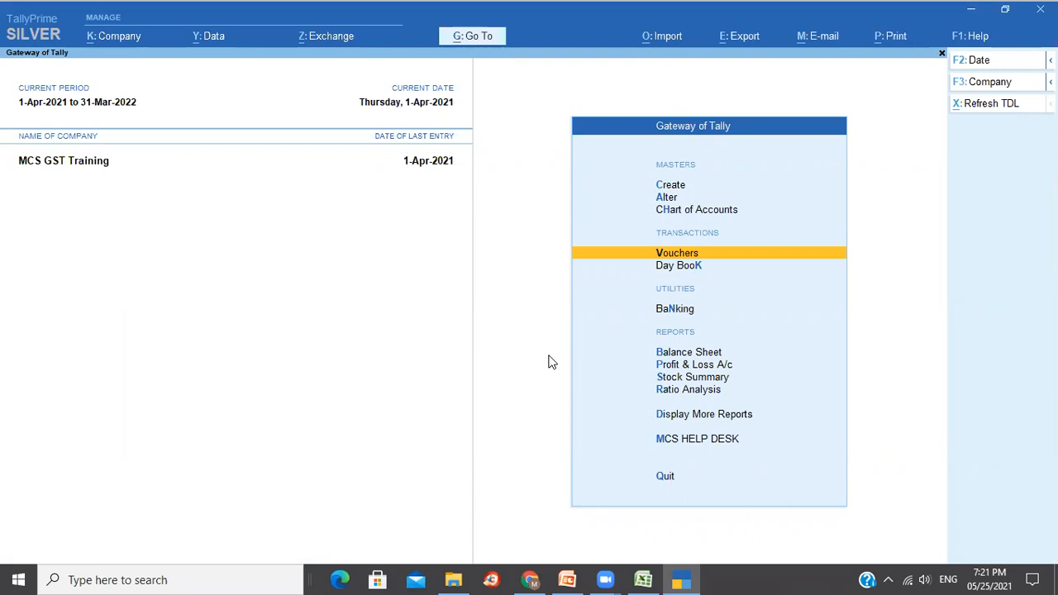
{"action": "key", "text": "k"}
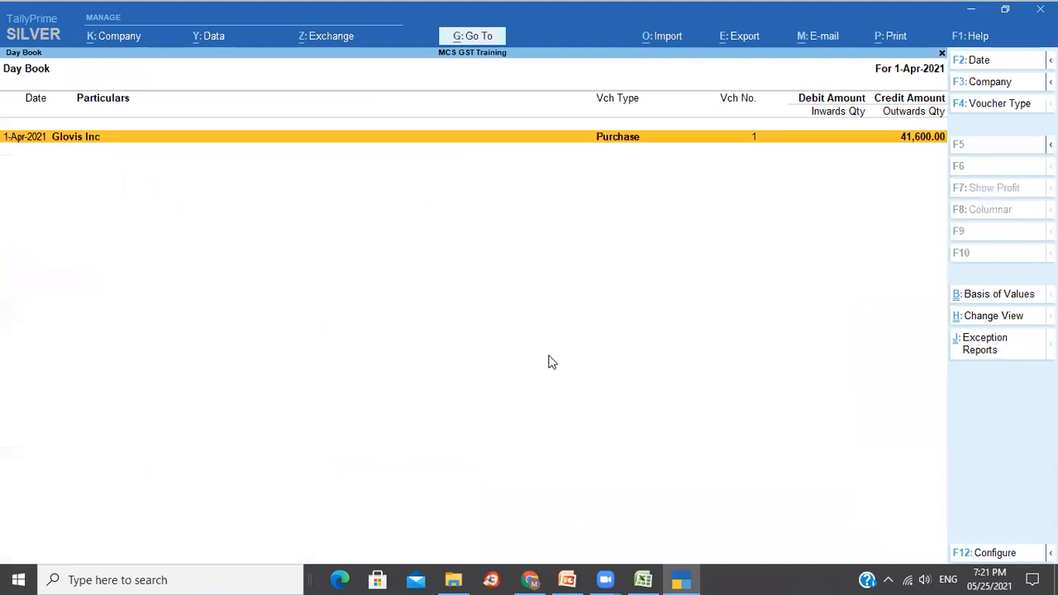
{"action": "key", "text": "Return"}
{"action": "key", "text": "ctrl+p"}
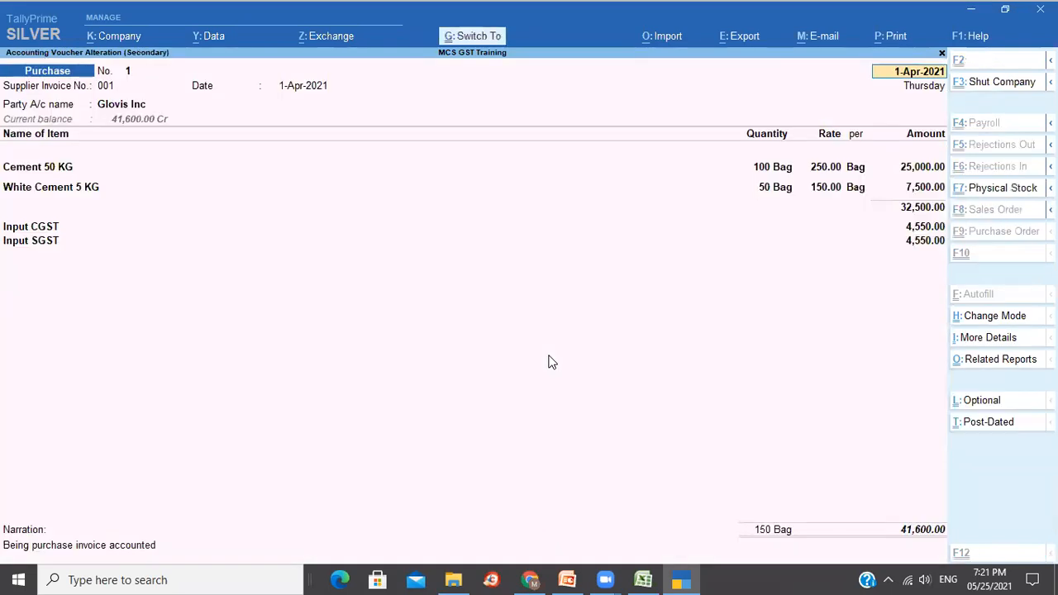
{"action": "key", "text": "i"}
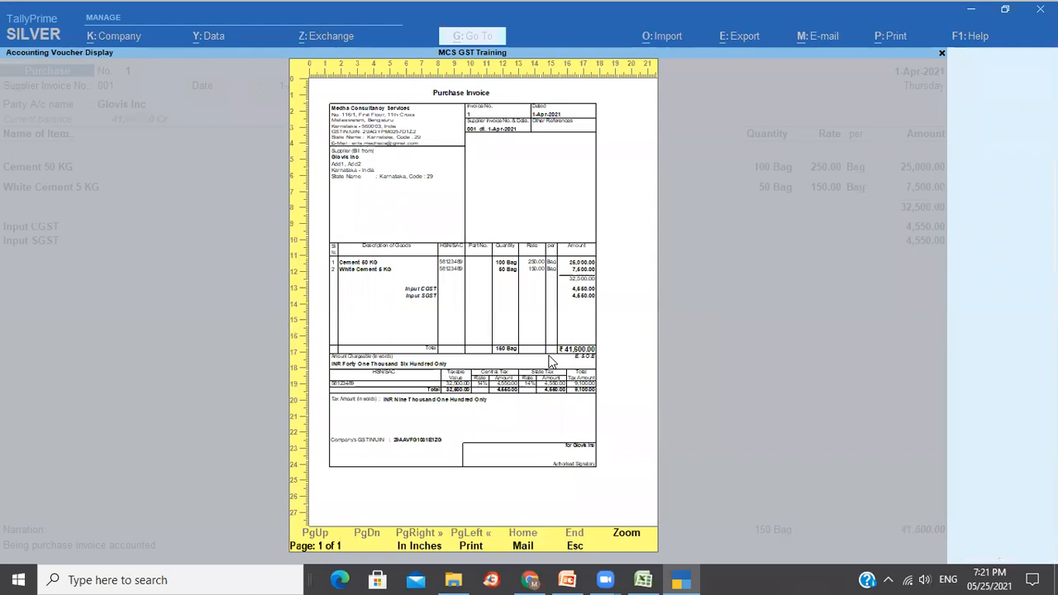
{"action": "key", "text": "z"}
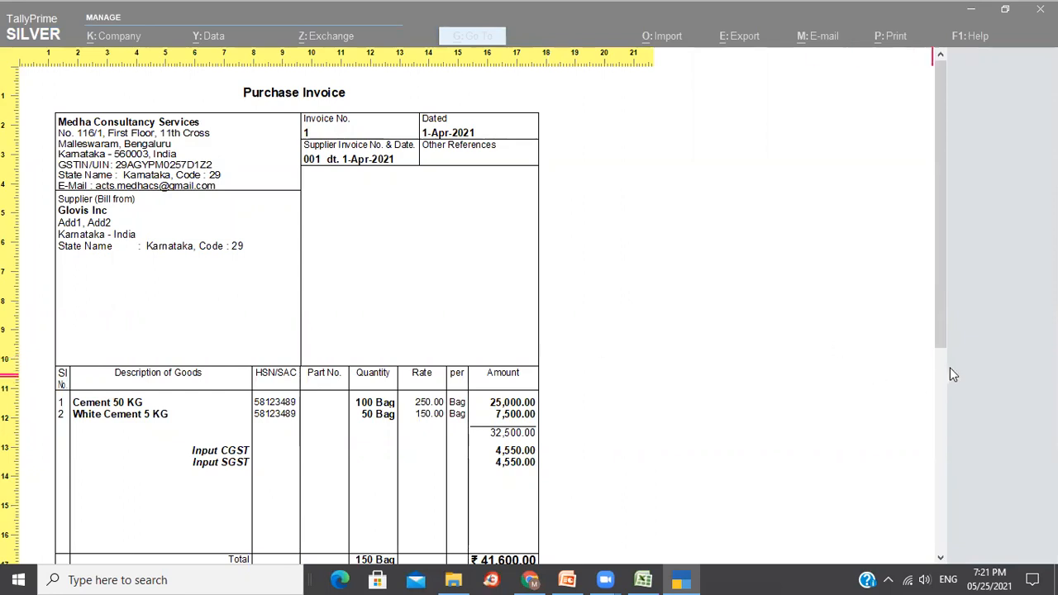
{"action": "mouse_move", "coordinate": [946, 342]}
{"action": "left_mouse_down"}
{"action": "mouse_move", "coordinate": [967, 449]}
{"action": "mouse_move", "coordinate": [1035, 548]}
{"action": "mouse_move", "coordinate": [957, 417]}
{"action": "mouse_move", "coordinate": [951, 361]}
{"action": "left_mouse_up"}
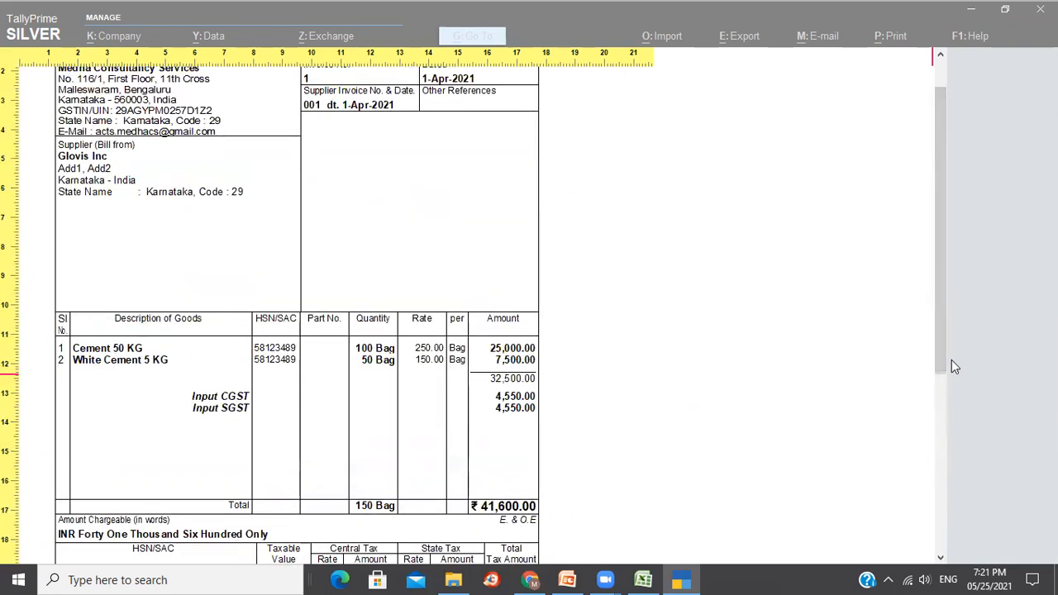
{"action": "key", "text": "Escape"}
{"action": "key", "text": "Escape"}
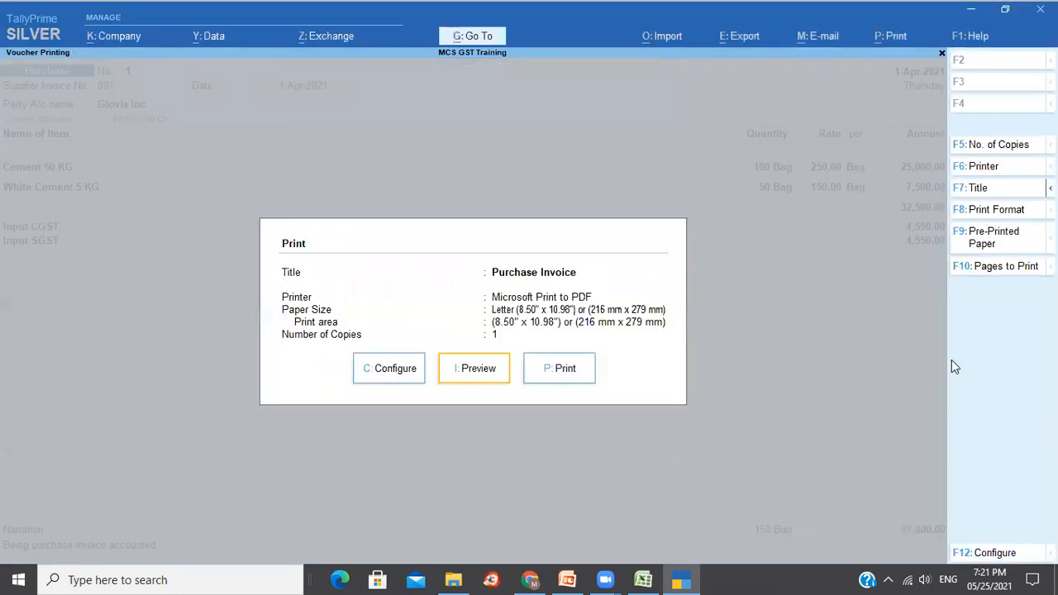
{"action": "key", "text": "Escape"}
Start a sales voucher dated 1-Apr-2021 with KGA as the party.
{"action": "key", "text": "Escape"}
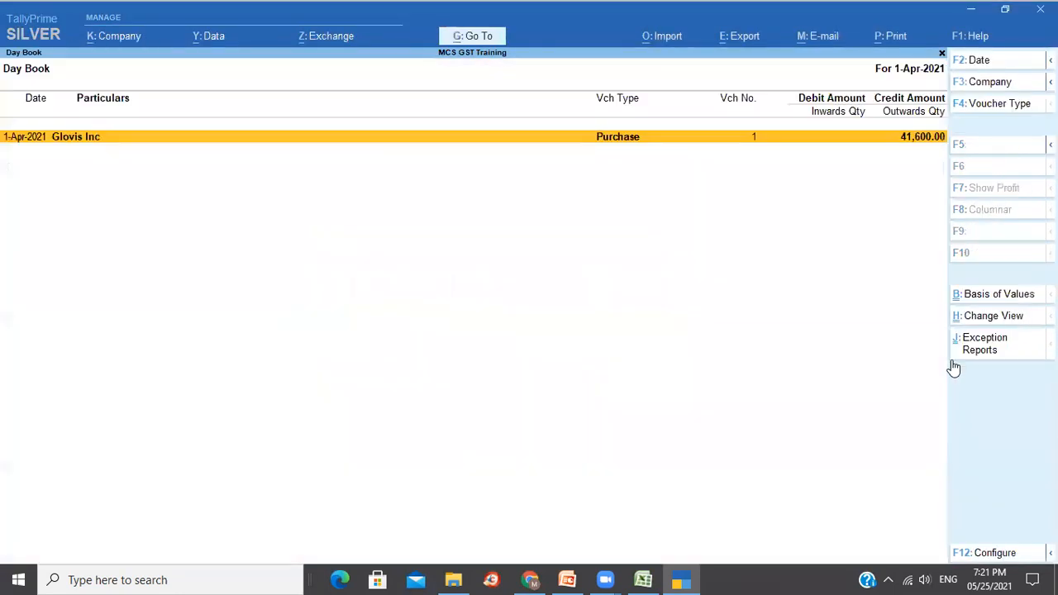
{"action": "key", "text": "Escape"}
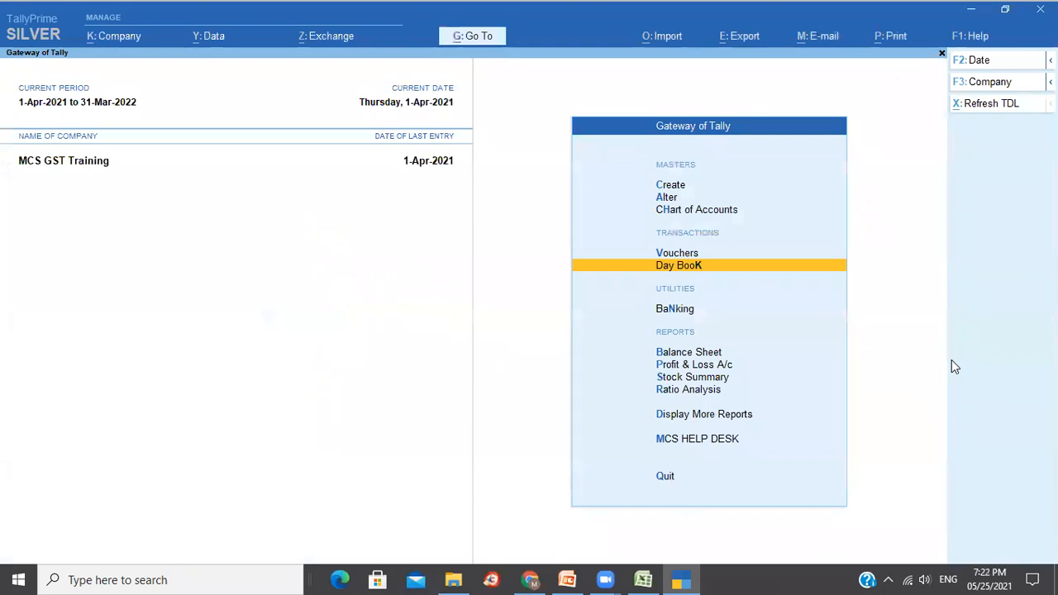
{"action": "key", "text": "v"}
{"action": "left_click", "coordinate": [995, 212]}
{"action": "key", "text": "Return"}
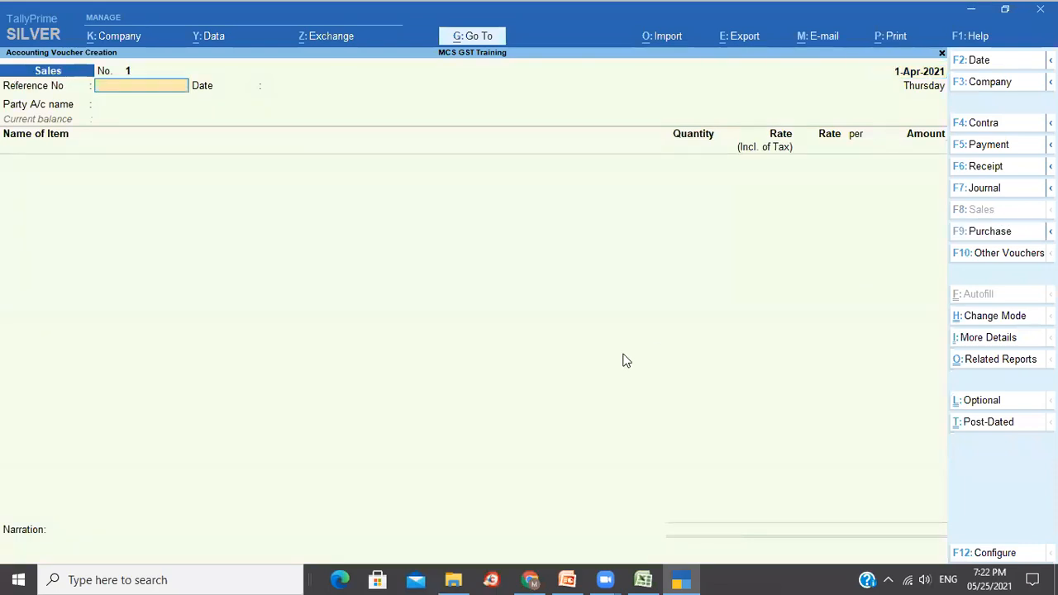
{"action": "key", "text": "Return"}
{"action": "key", "text": "Return"}
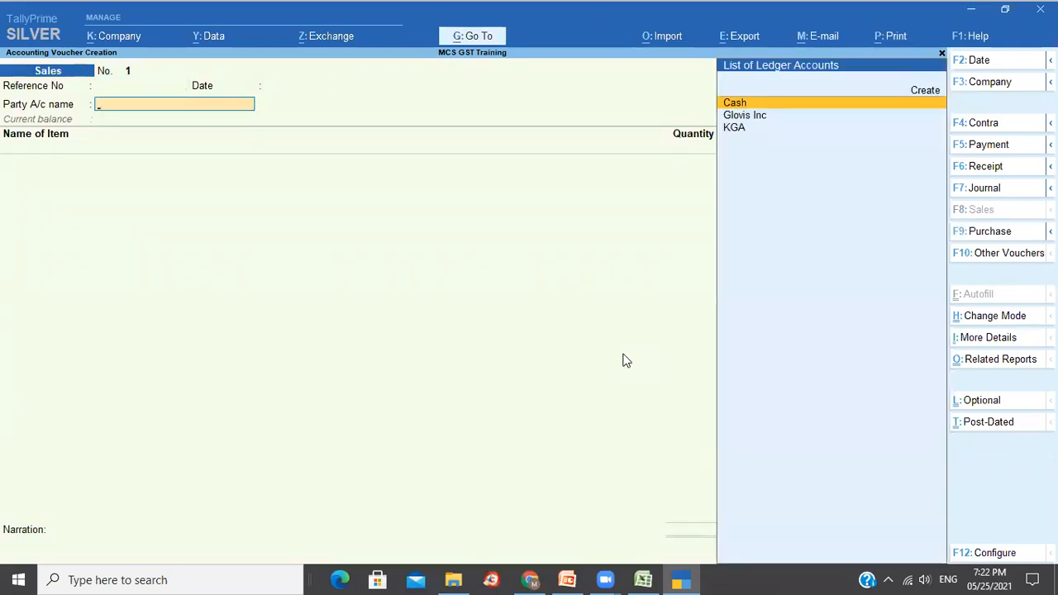
{"action": "key", "text": "Down"}
{"action": "key", "text": "Down"}
{"action": "key", "text": "Return"}
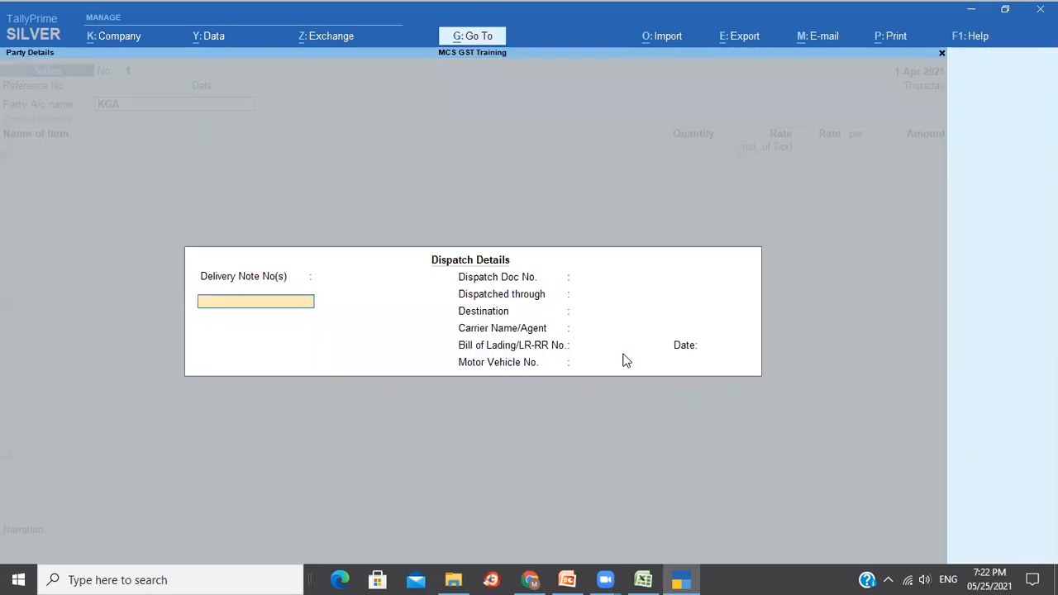
{"action": "key", "text": "ctrl+a"}
{"action": "key", "text": "ctrl+a"}
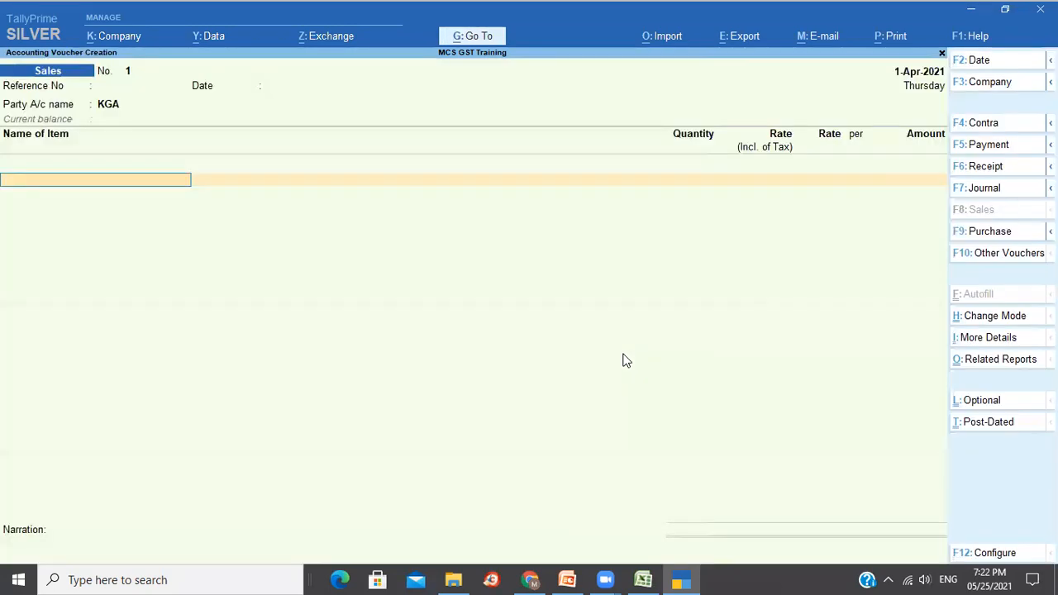
Add Cement 50 KG, 25 Bag at 400.00 tax-inclusive (312.50 net) for 7,812.50.
{"action": "type", "text": "C"}
{"action": "key", "text": "Return"}
{"action": "key", "text": "Return"}
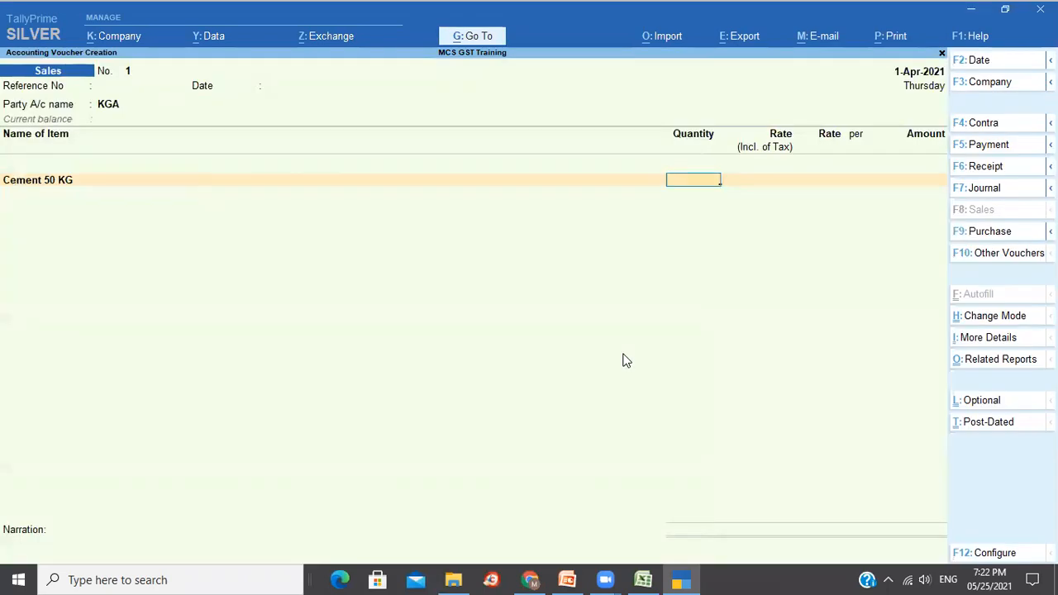
{"action": "type", "text": "25"}
{"action": "key", "text": "Return"}
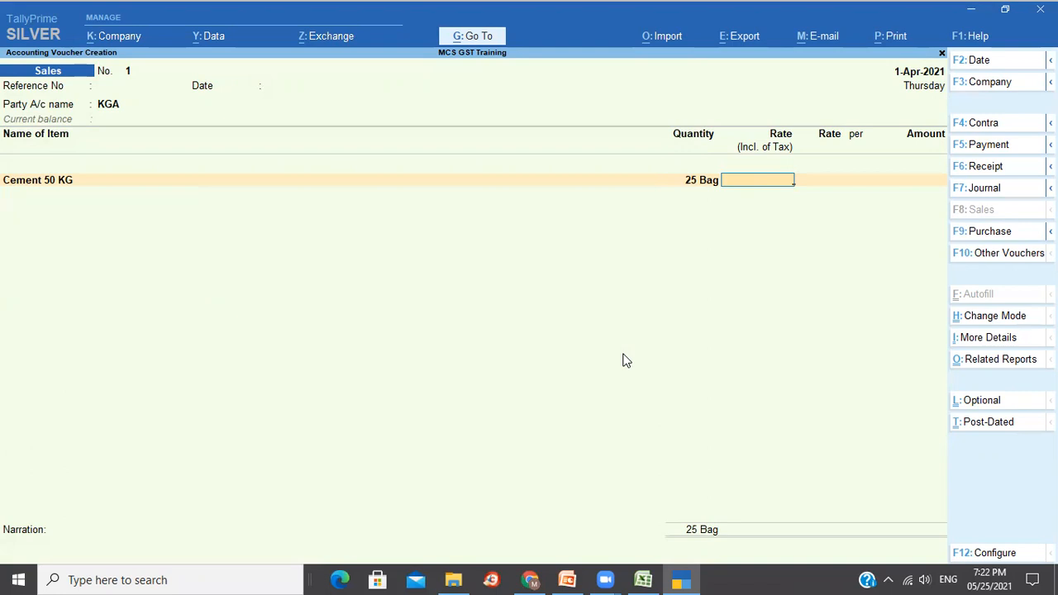
{"action": "type", "text": "400"}
{"action": "key", "text": "Return"}
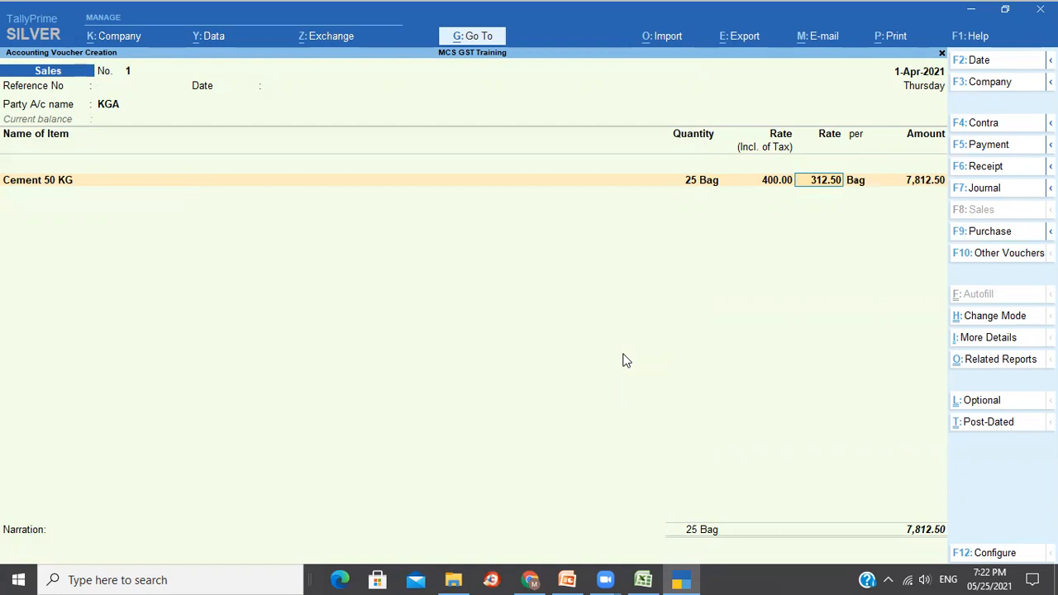
{"action": "key", "text": "Return"}
{"action": "key", "text": "Return"}
{"action": "key", "text": "Return"}
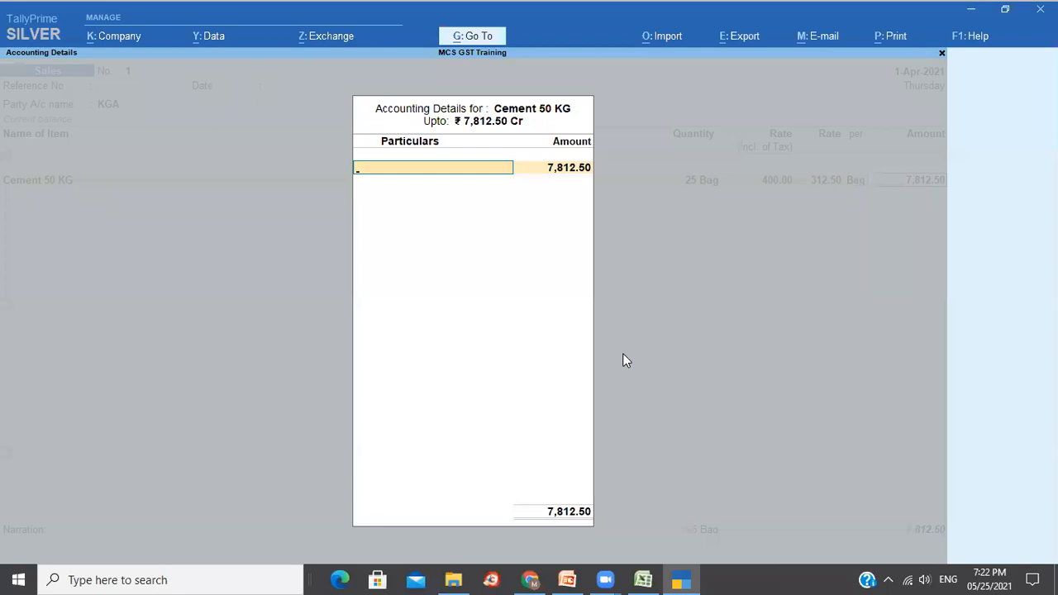
{"action": "key", "text": "Return"}
{"action": "key", "text": "Return"}
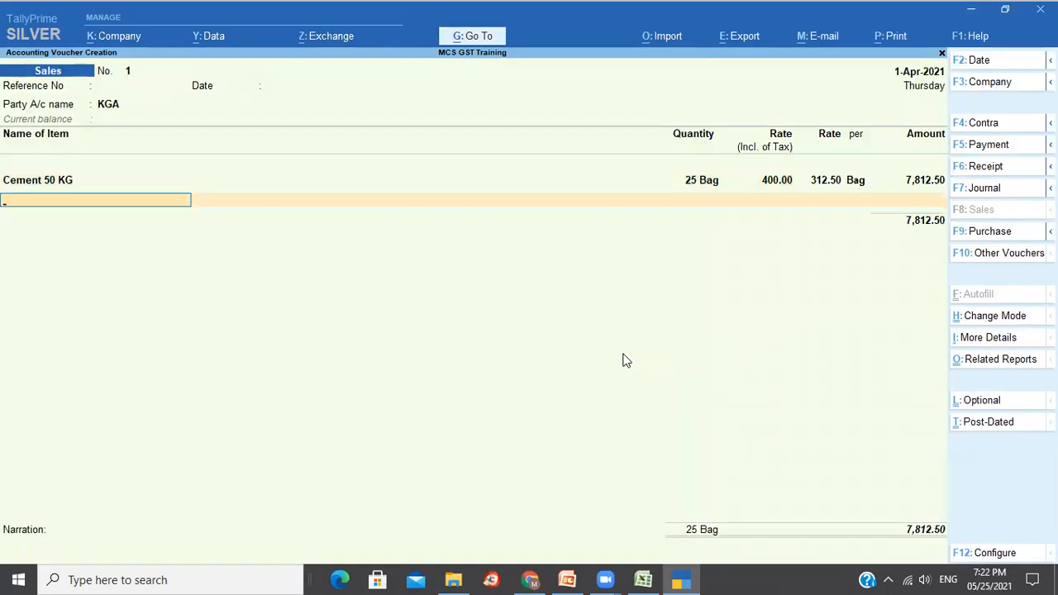
Add White Cement 5 KG, 5 Bag at 200.00 inclusive (156.25) for 781.25 under Local Sales.
{"action": "type", "text": "W"}
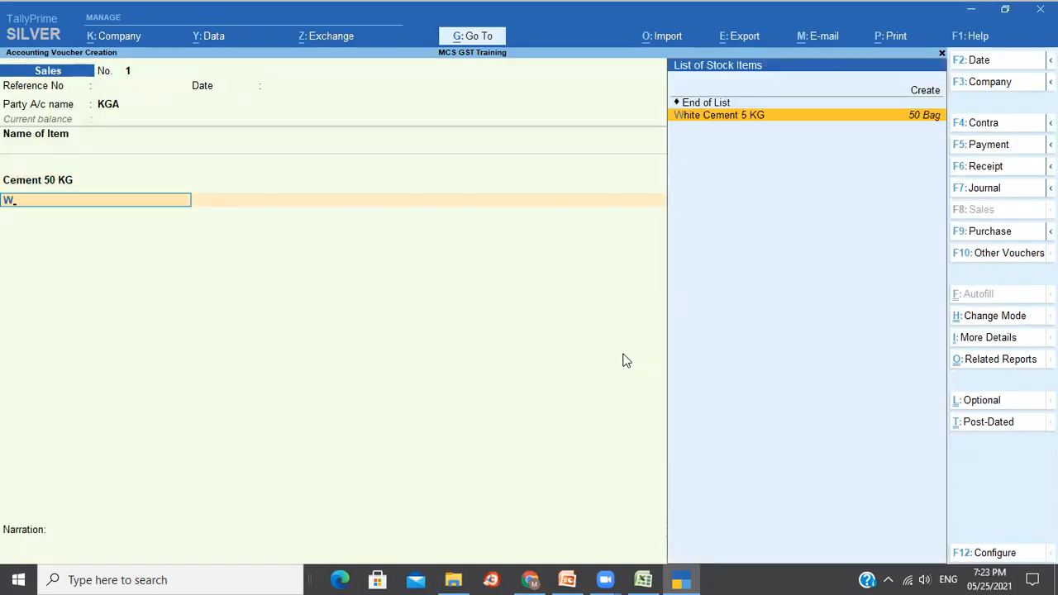
{"action": "key", "text": "Return"}
{"action": "key", "text": "Return"}
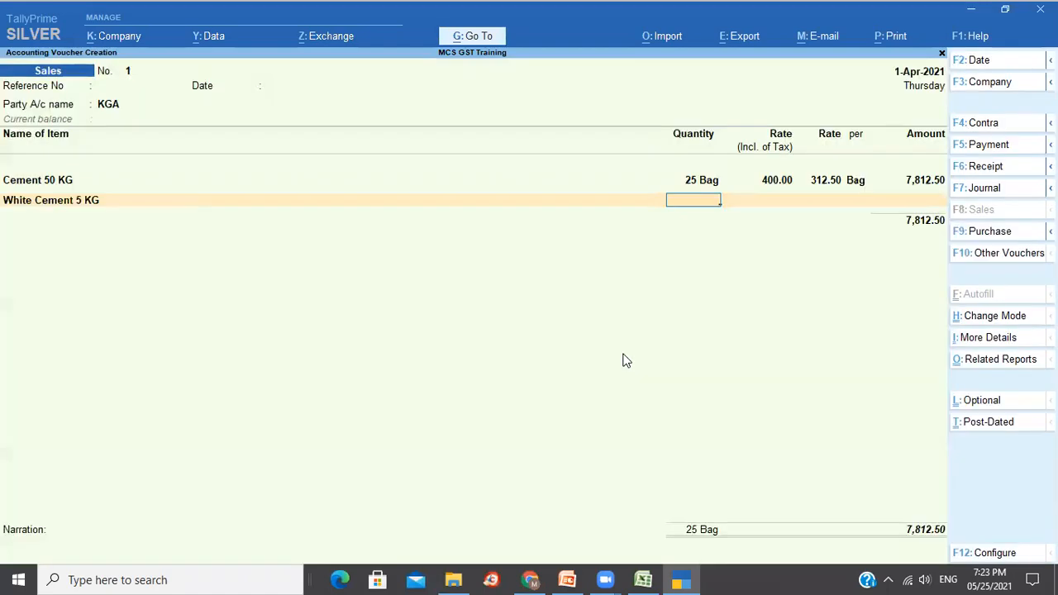
{"action": "type", "text": "5"}
{"action": "key", "text": "Return"}
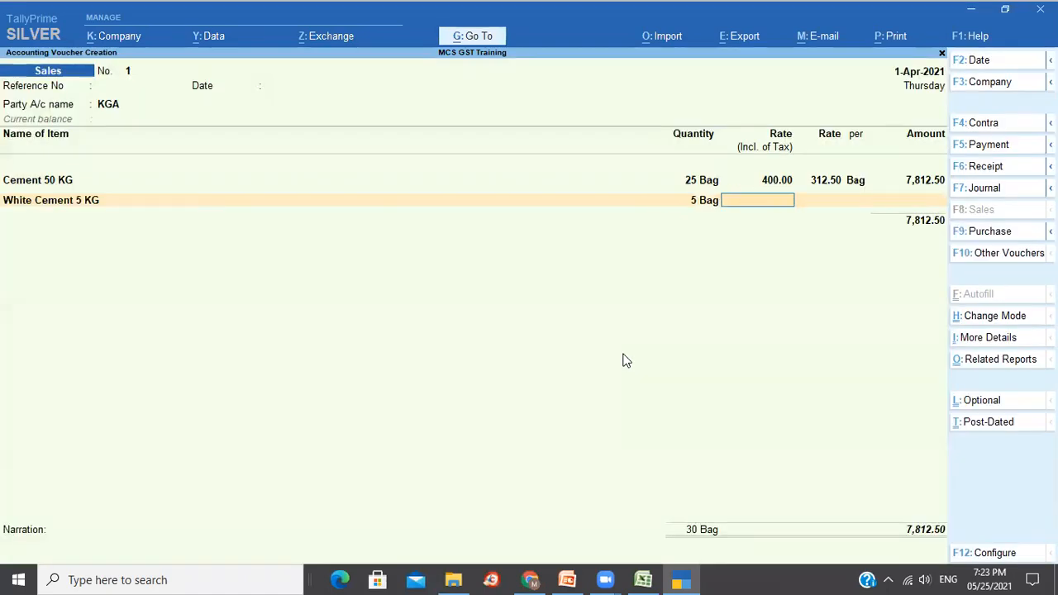
{"action": "type", "text": "200"}
{"action": "key", "text": "Return"}
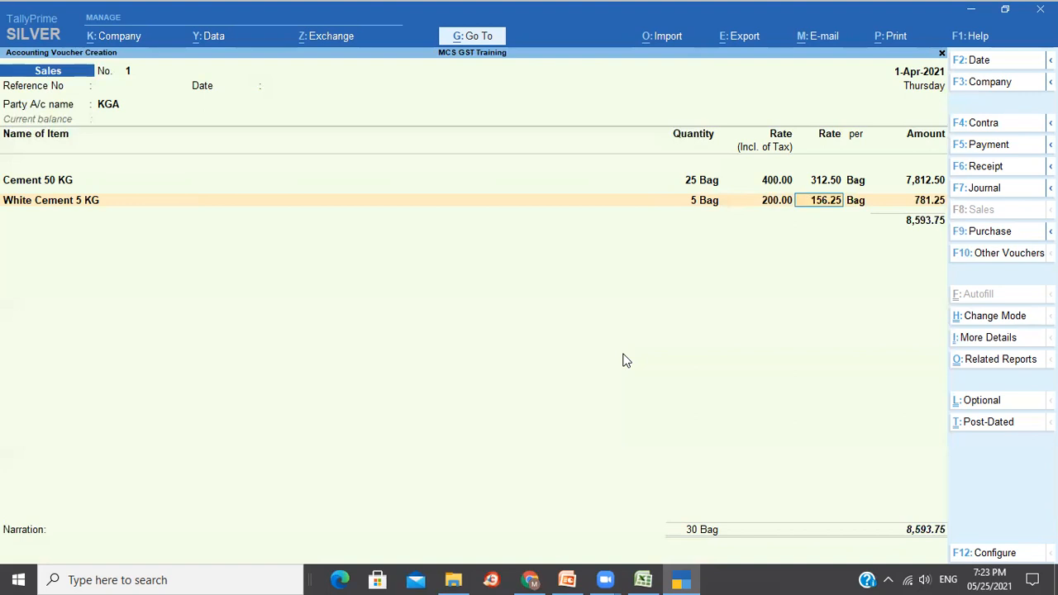
{"action": "key", "text": "Return"}
{"action": "key", "text": "Return"}
{"action": "key", "text": "Return"}
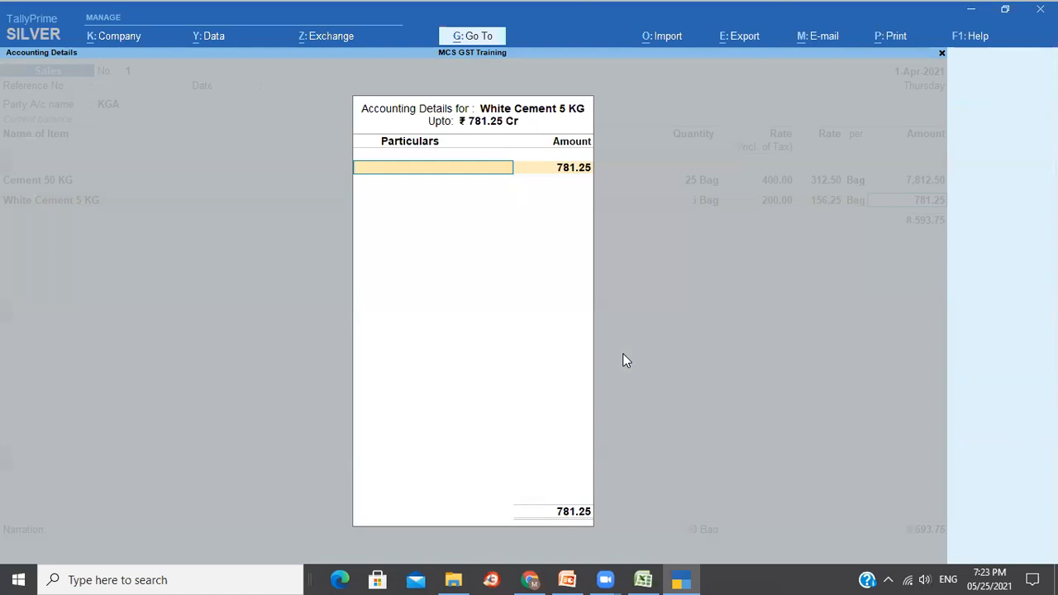
{"action": "key", "text": "Return"}
{"action": "key", "text": "Return"}
{"action": "key", "text": "Return"}
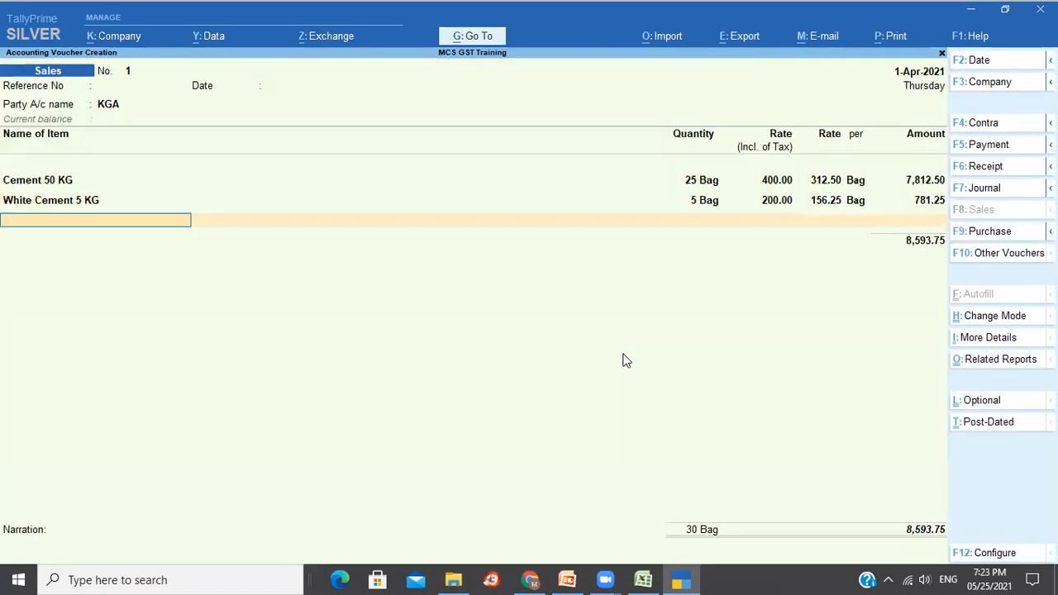
Add Output CGST and SGST of 1,203.13 each, then open secondary Ledger Creation with Alt+C.
{"action": "key", "text": "Return"}
{"action": "type", "text": "Ou"}
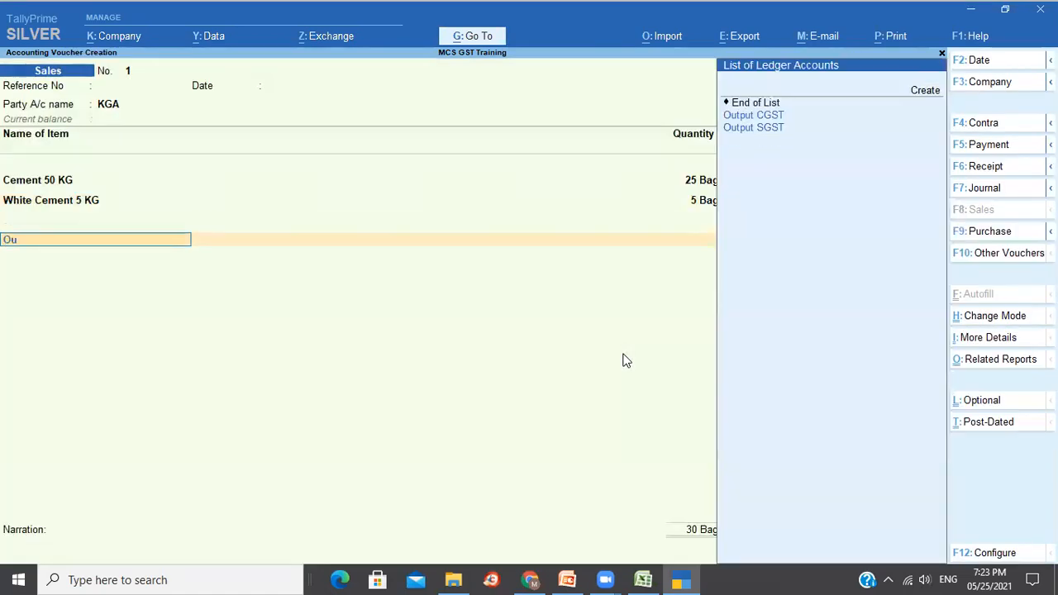
{"action": "key", "text": "Down"}
{"action": "key", "text": "Return"}
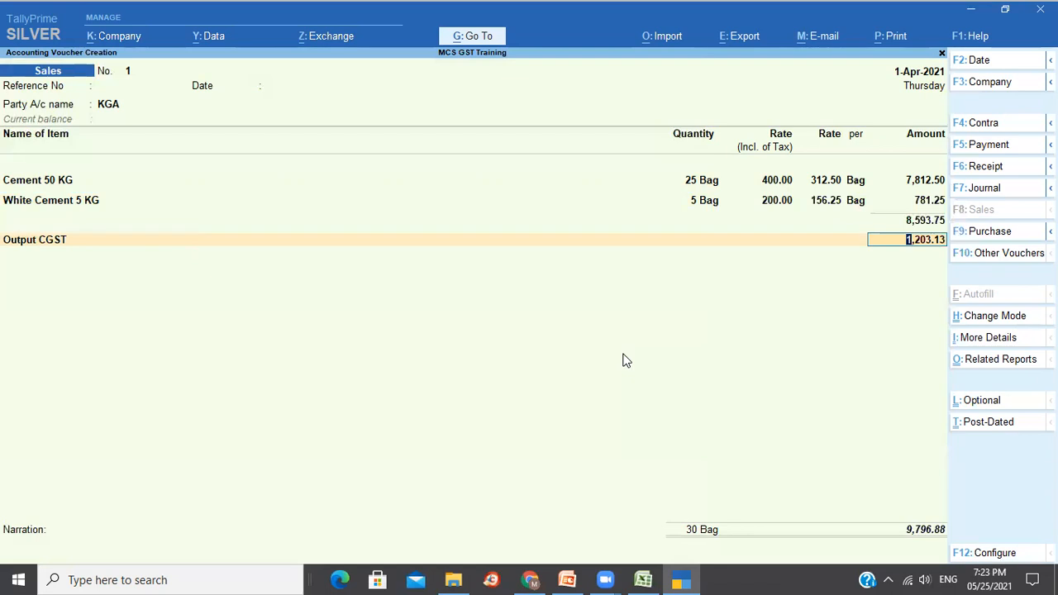
{"action": "key", "text": "Return"}
{"action": "type", "text": "Ou"}
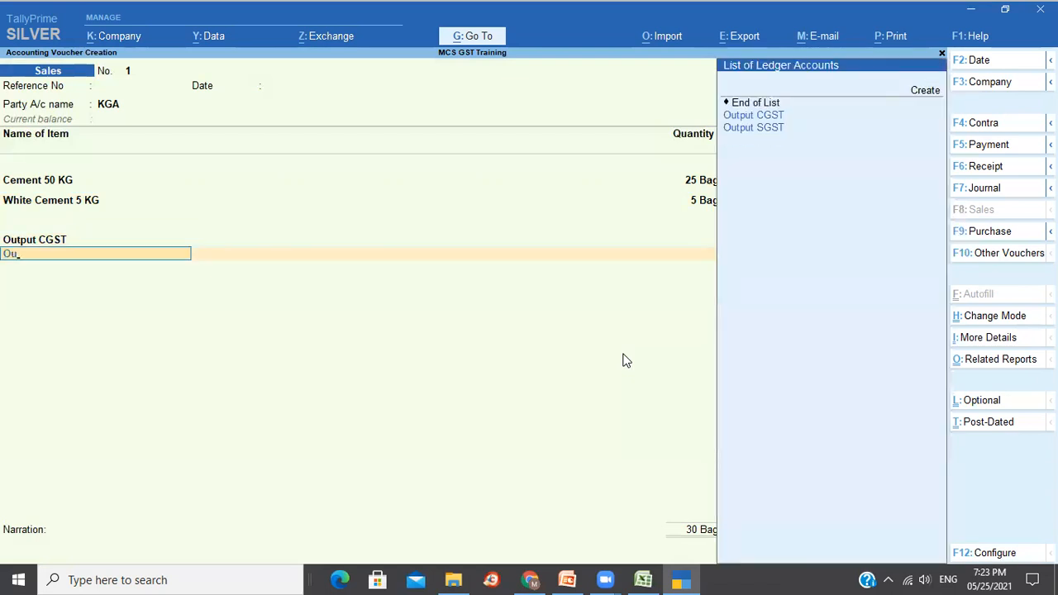
{"action": "key", "text": "Down"}
{"action": "key", "text": "Down"}
{"action": "key", "text": "Return"}
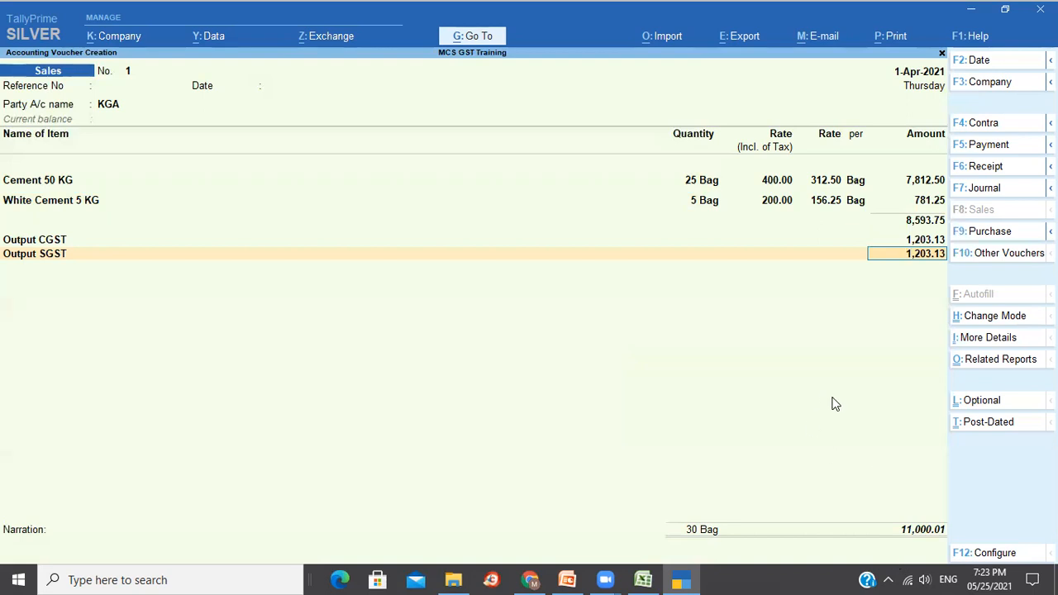
{"action": "key", "text": "Return"}
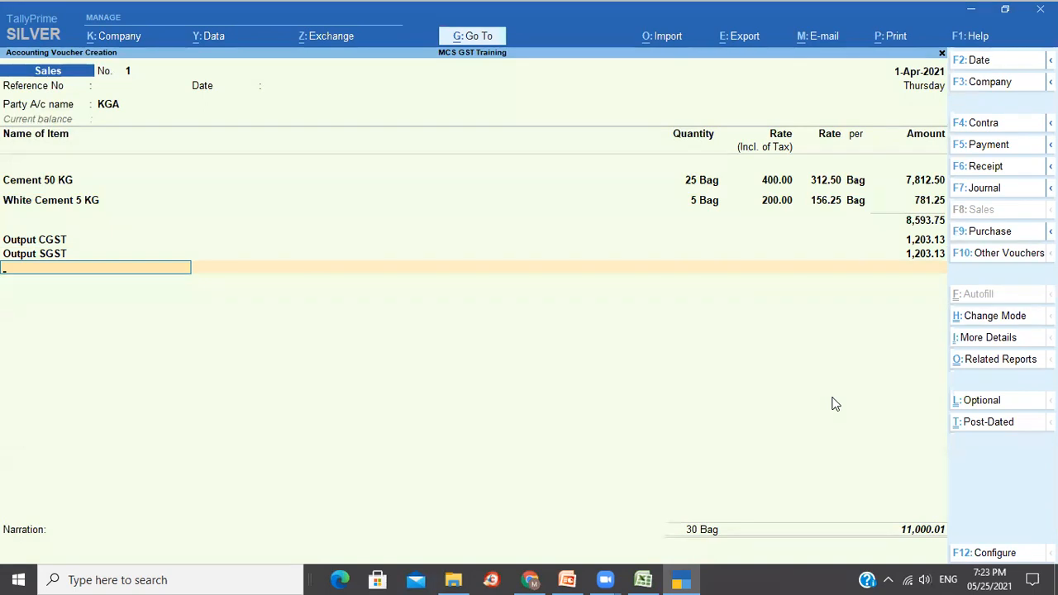
{"action": "key", "text": "ctrl"}
{"action": "key", "text": "alt+c"}
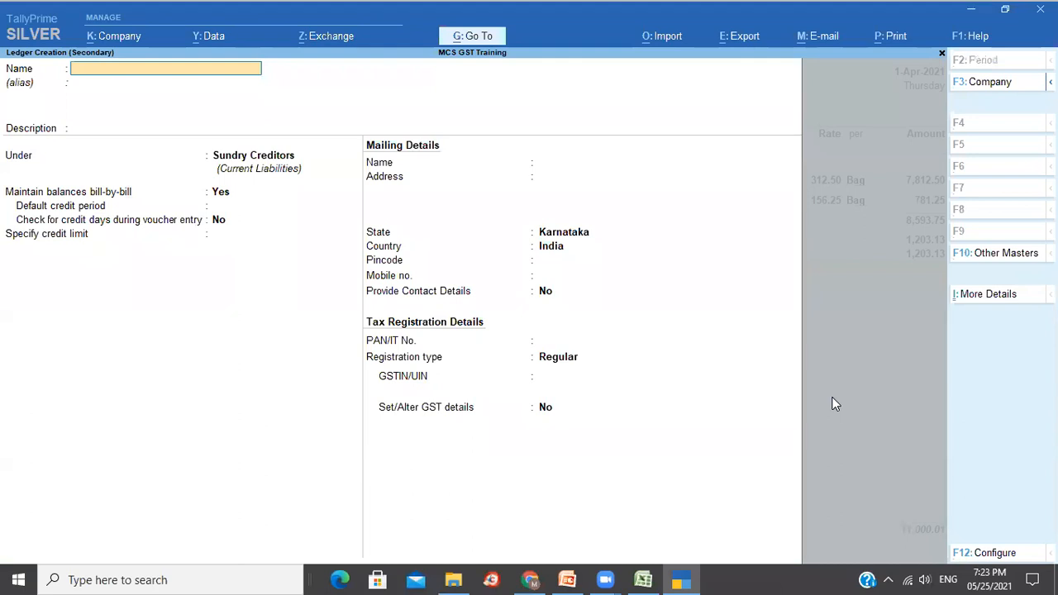
Create a ledger named Roundoff under Indirect Expenses with Invoice Rounding as its ledger type.
{"action": "type", "text": "Roundoff"}
{"action": "key", "text": "Return"}
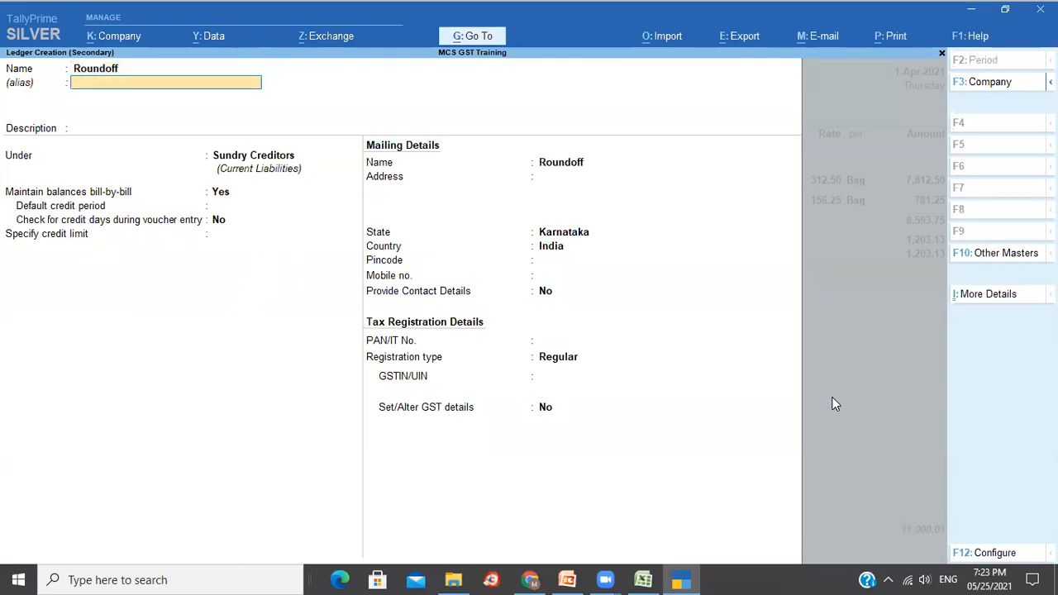
{"action": "key", "text": "Return"}
{"action": "key", "text": "Return"}
{"action": "type", "text": "Ex"}
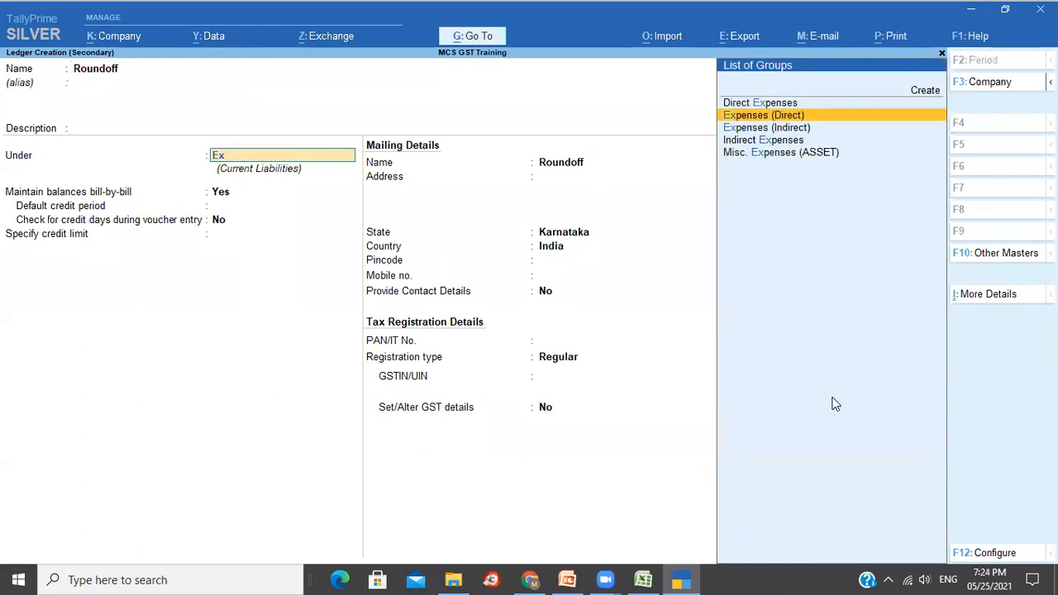
{"action": "key", "text": "Down"}
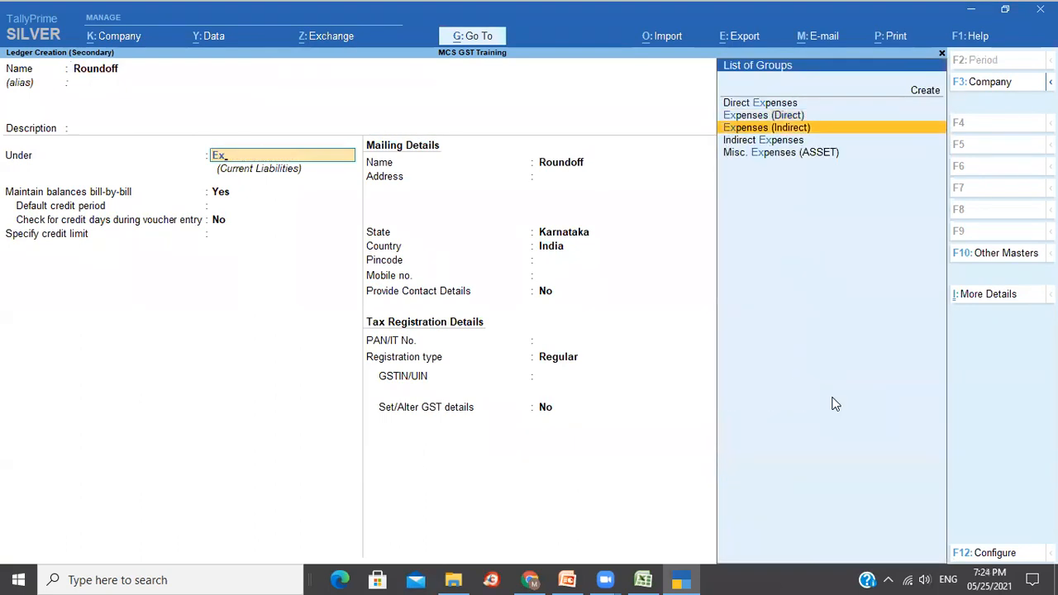
{"action": "key", "text": "Return"}
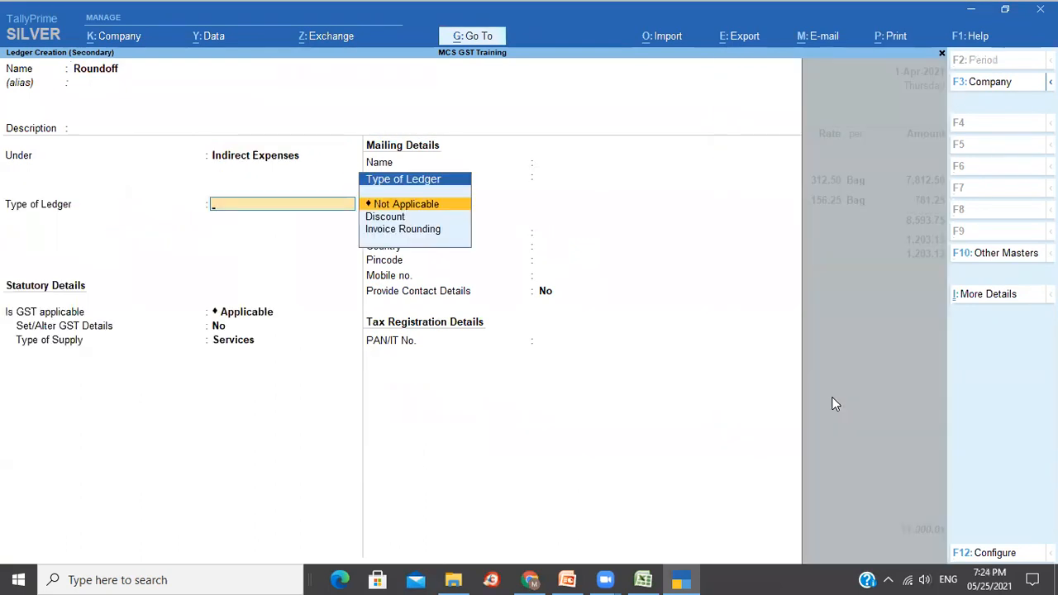
{"action": "key", "text": "Down"}
{"action": "key", "text": "Down"}
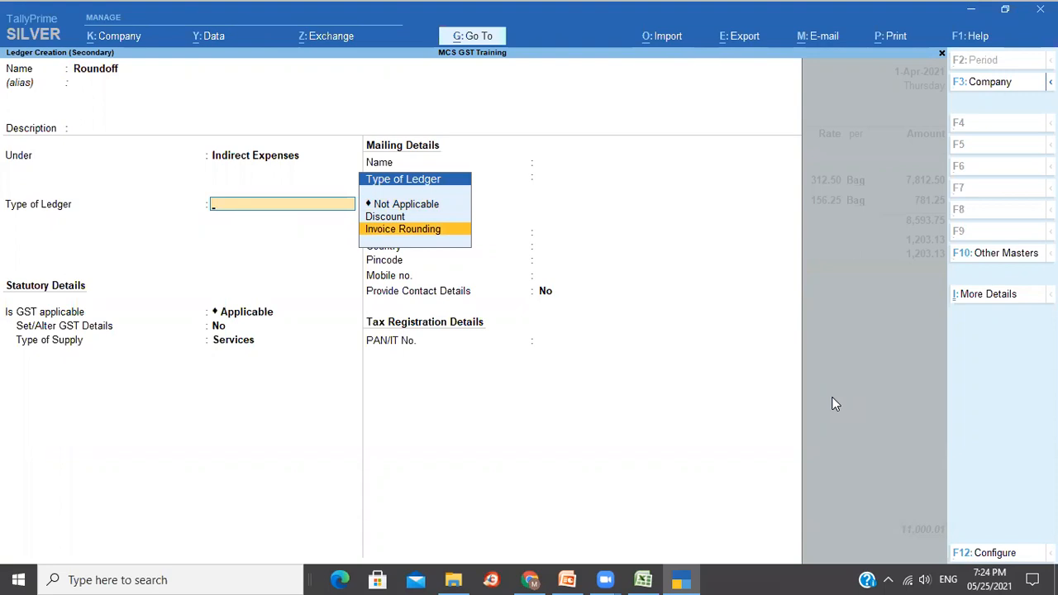
{"action": "key", "text": "Return"}
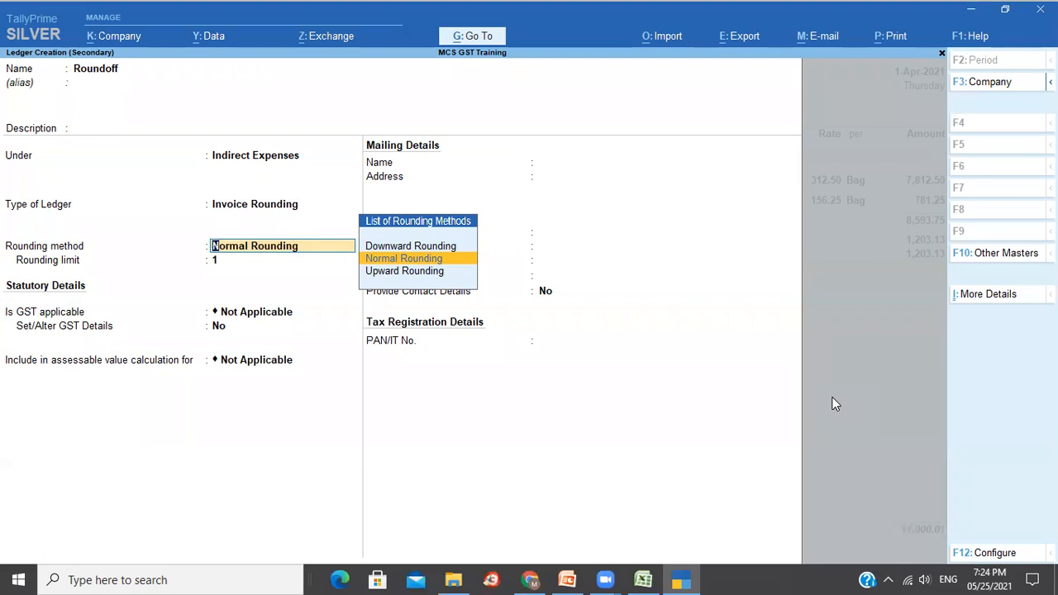
Review Downward and Upward Rounding, then select Normal Rounding as the Roundoff ledger's rounding method.
{"action": "key", "text": "Up"}
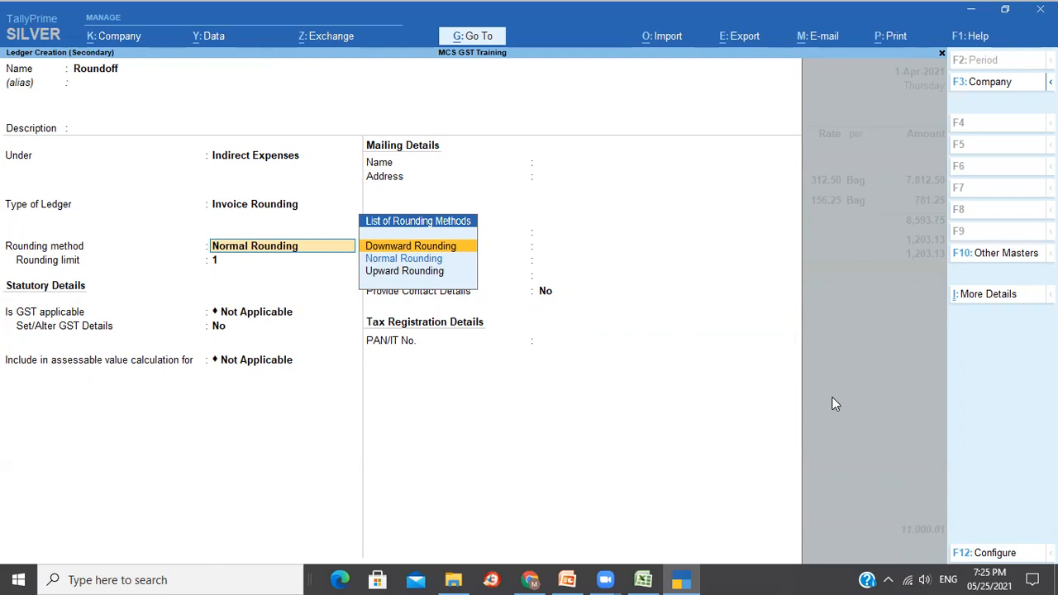
{"action": "key", "text": "Down"}
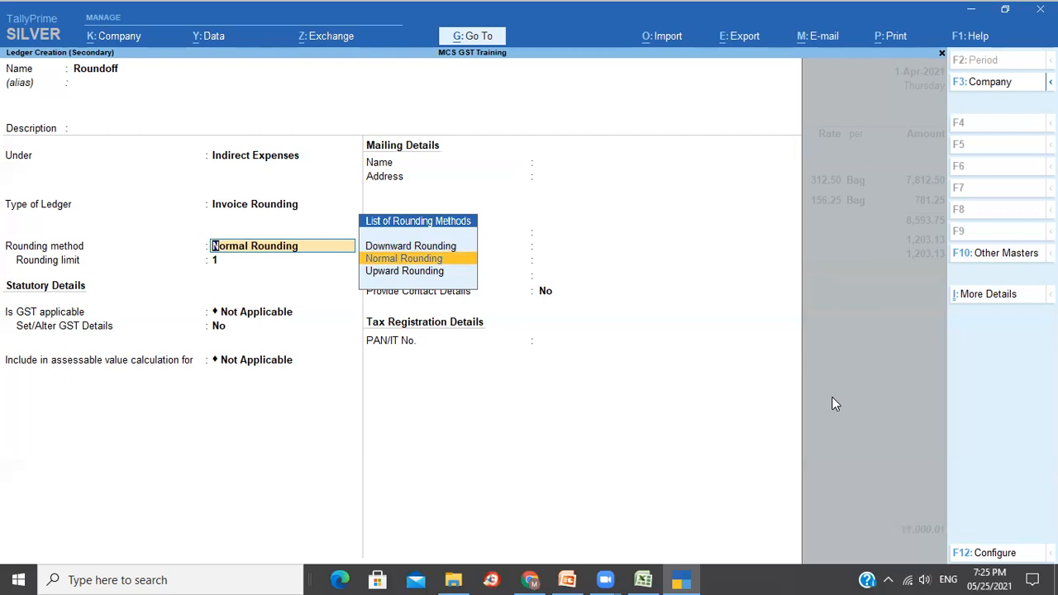
{"action": "key", "text": "Down"}
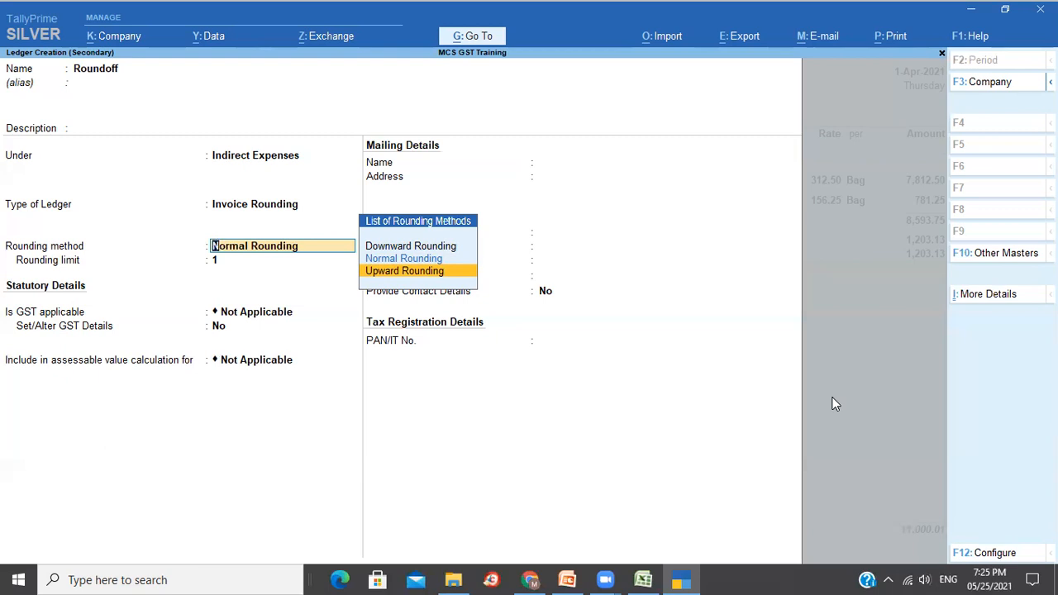
{"action": "key", "text": "Up"}
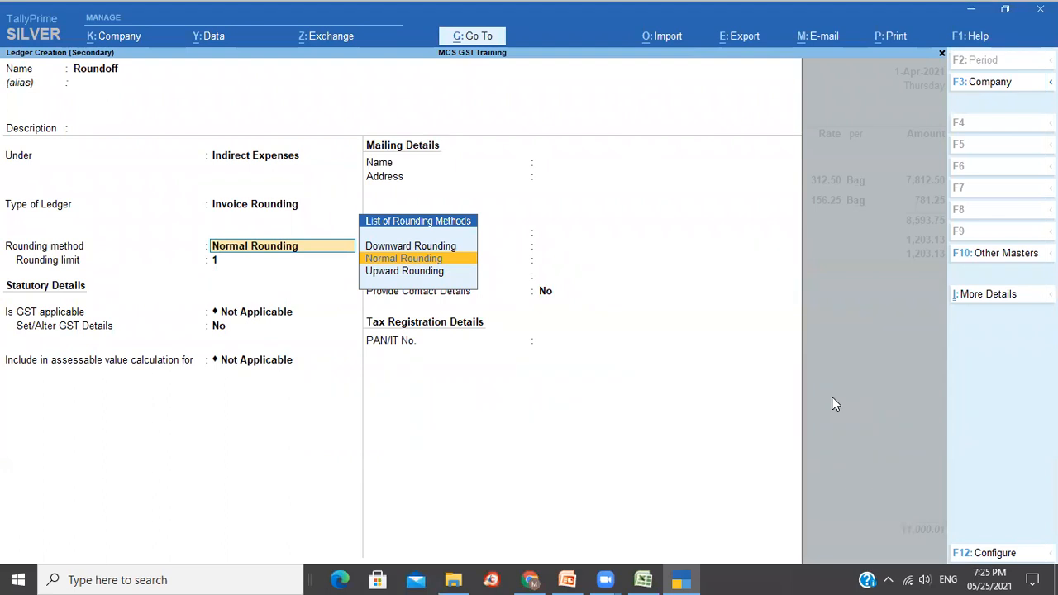
{"action": "key", "text": "Return"}
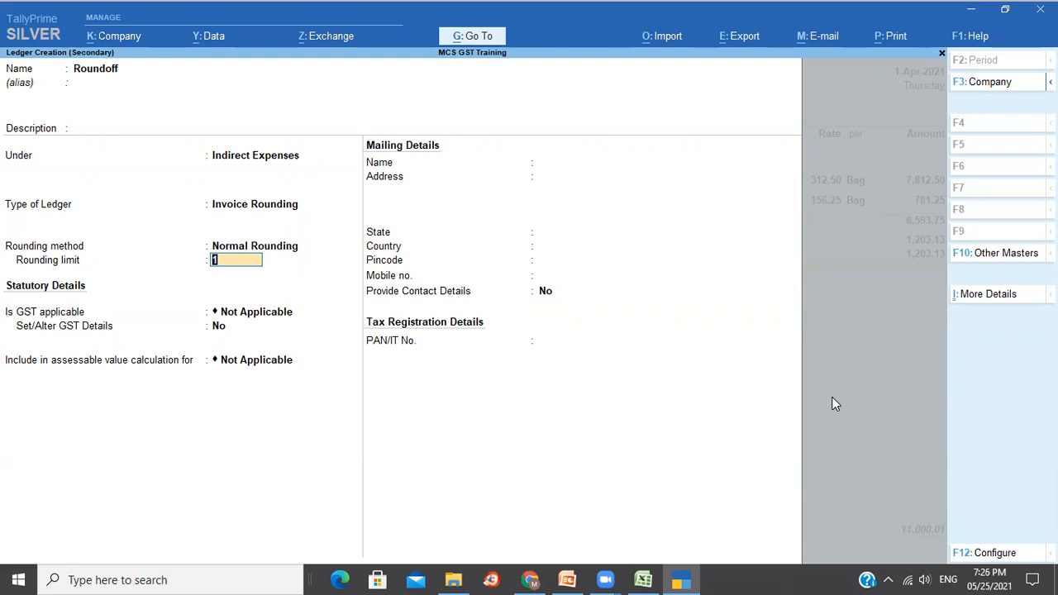
Keep rounding limit 1, save the Roundoff ledger, and accept the (-)0.01 rounding in the voucher.
{"action": "key", "text": "Return"}
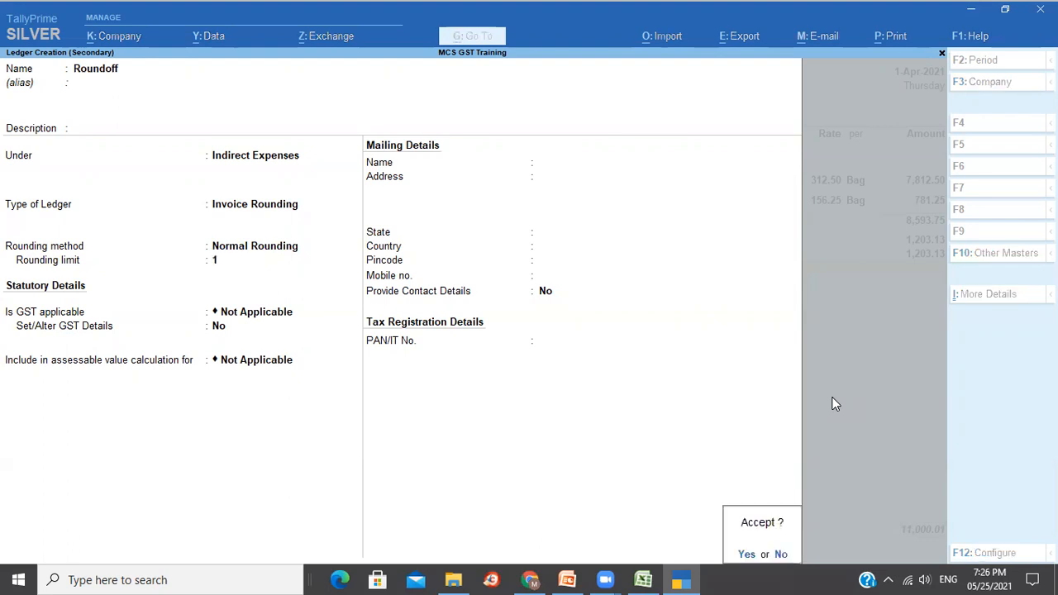
{"action": "key", "text": "Return"}
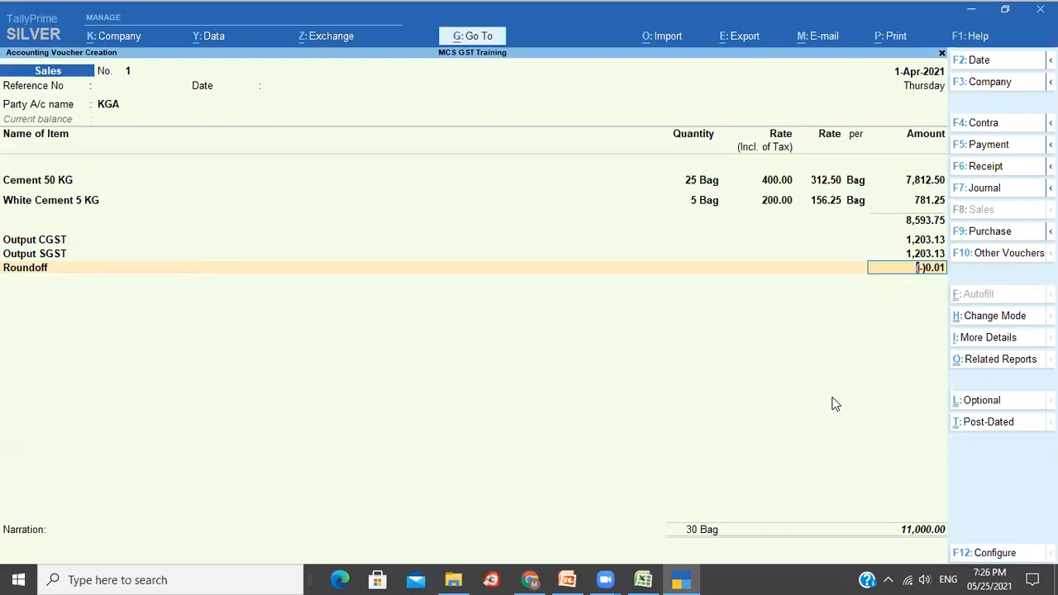
{"action": "key", "text": "Return"}
{"action": "key", "text": "Return"}
{"action": "key", "text": "Return"}
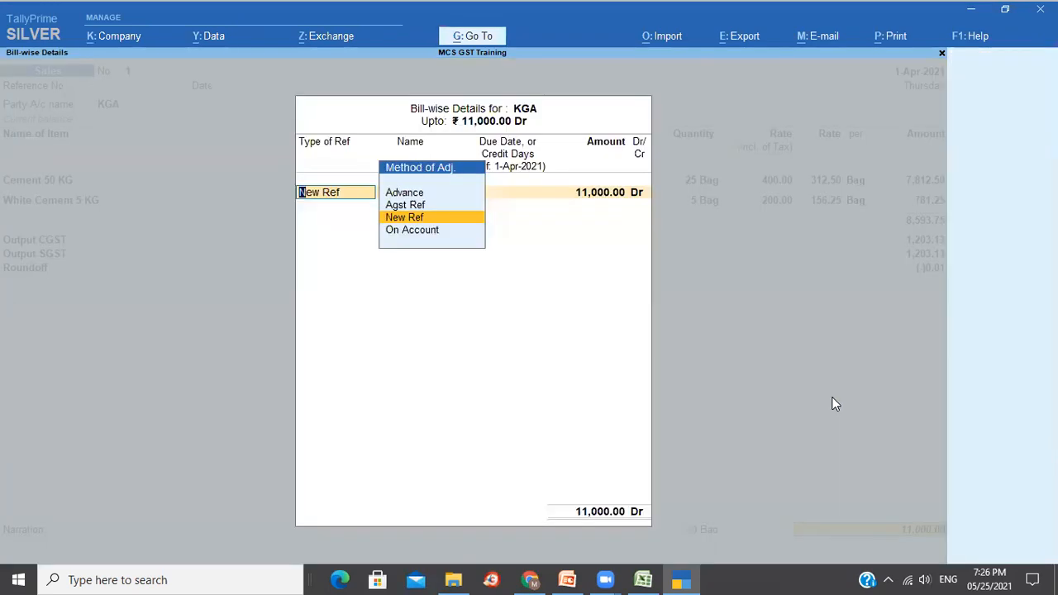
Set a New Ref bill with 2 days credit, save sales voucher 1 at 11,000.00, and reopen it.
{"action": "key", "text": "Return"}
{"action": "key", "text": "Return"}
{"action": "type", "text": "2"}
{"action": "key", "text": "Return"}
{"action": "key", "text": "Return"}
{"action": "key", "text": "Return"}
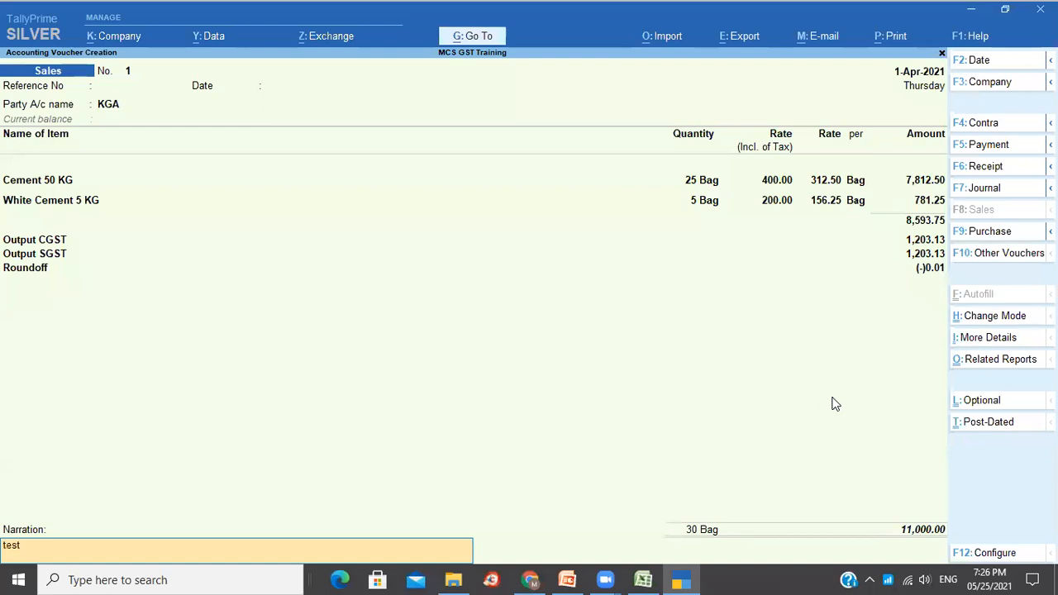
{"action": "key", "text": "Return"}
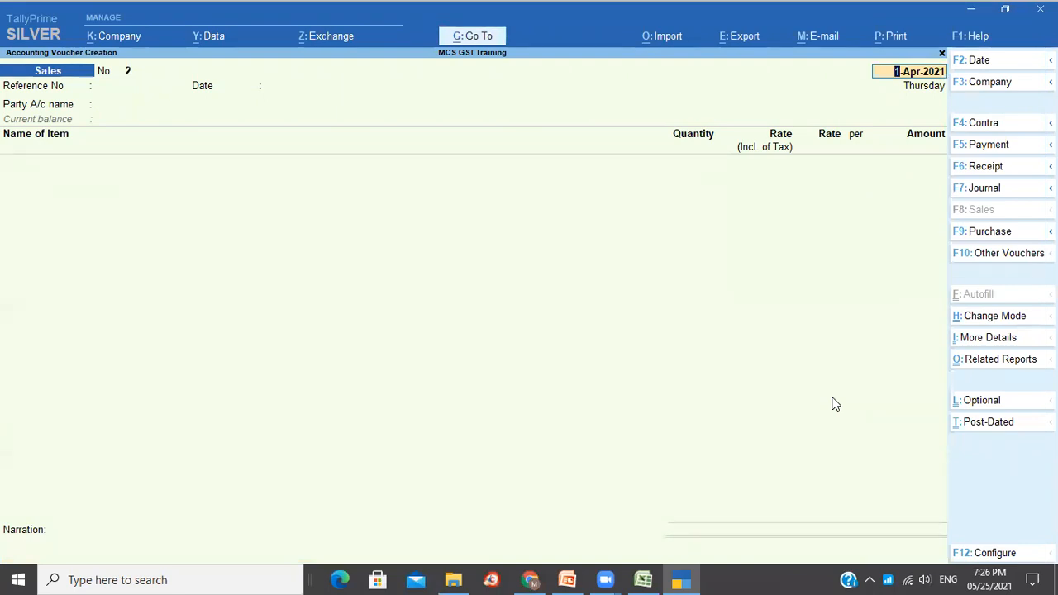
{"action": "key", "text": "Page_Up"}
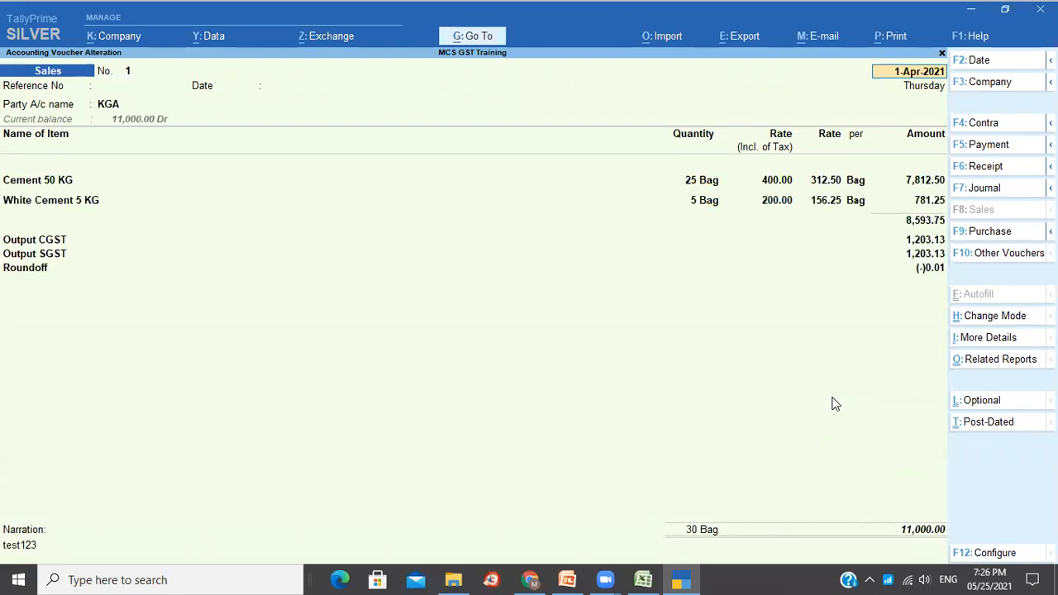
Bring up the Tax Invoice print settings using Microsoft Print to PDF, checking the Show Part No. option.
{"action": "key", "text": "ctrl"}
{"action": "key", "text": "ctrl+p"}
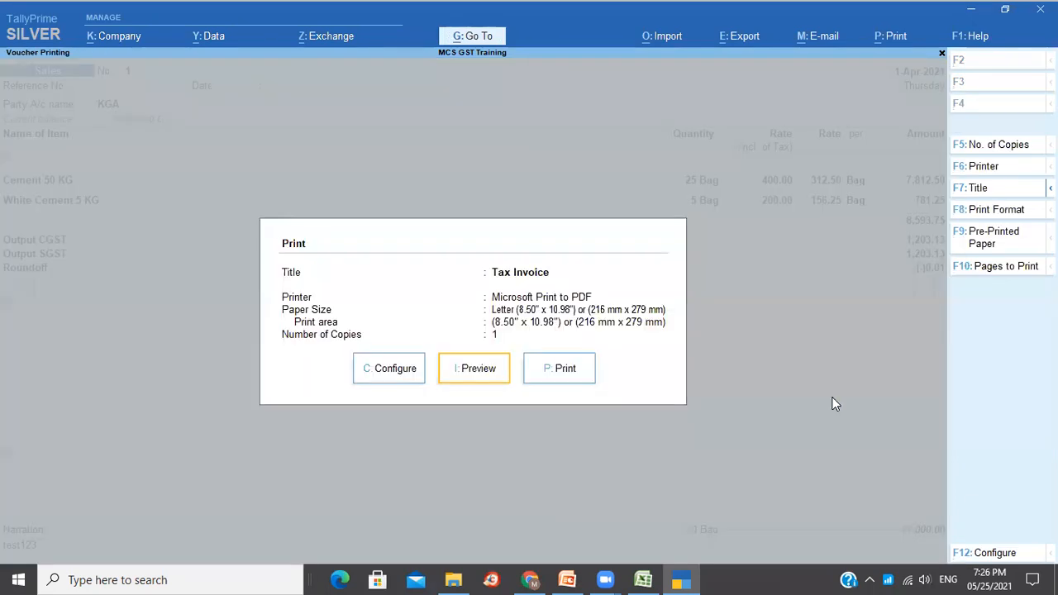
{"action": "left_click", "coordinate": [384, 370]}
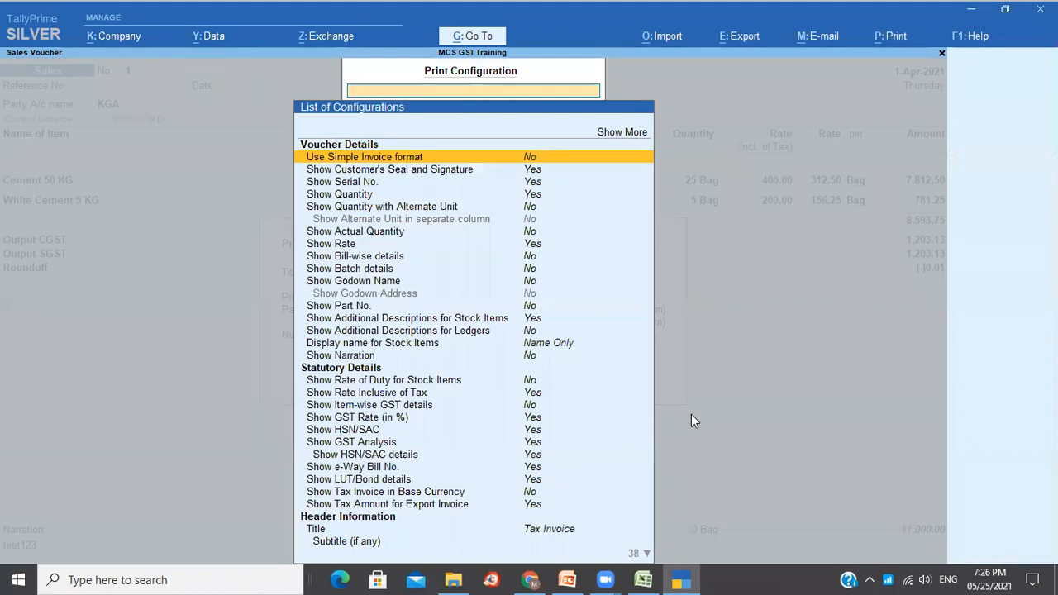
{"action": "type", "text": "Part"}
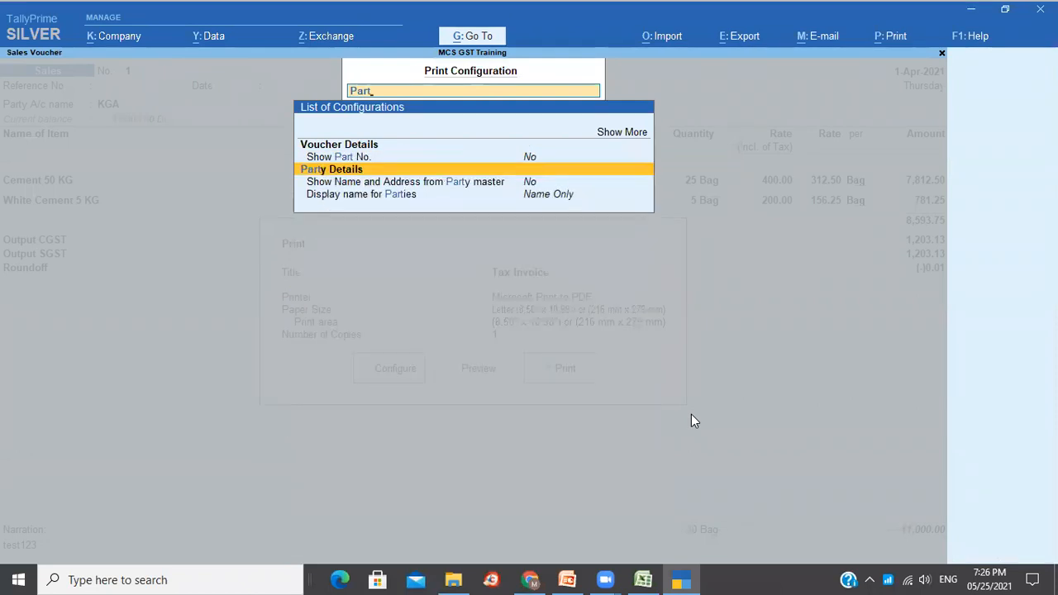
{"action": "key", "text": "Up"}
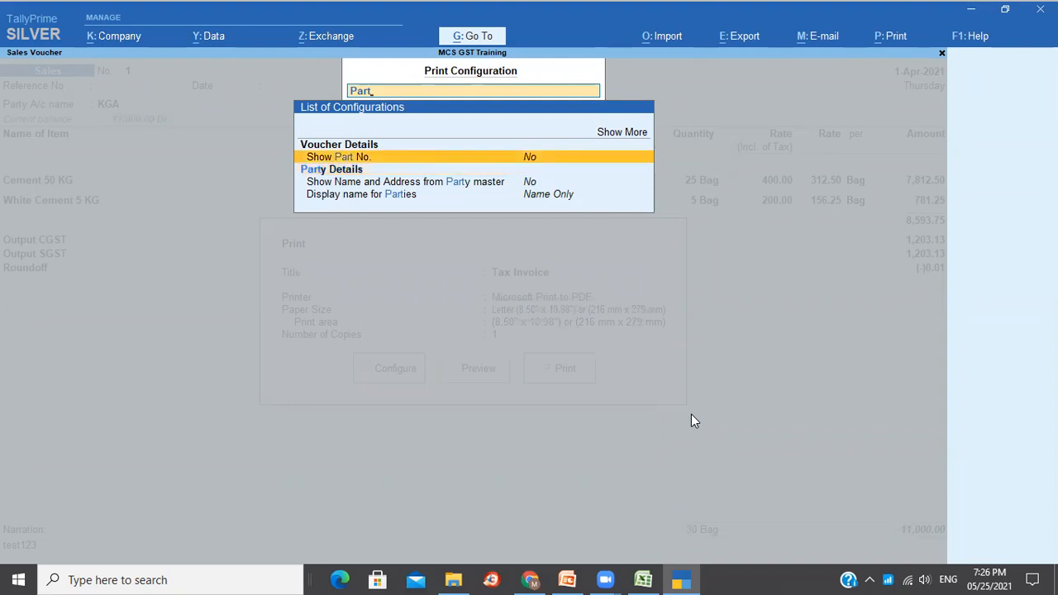
{"action": "key", "text": "Escape"}
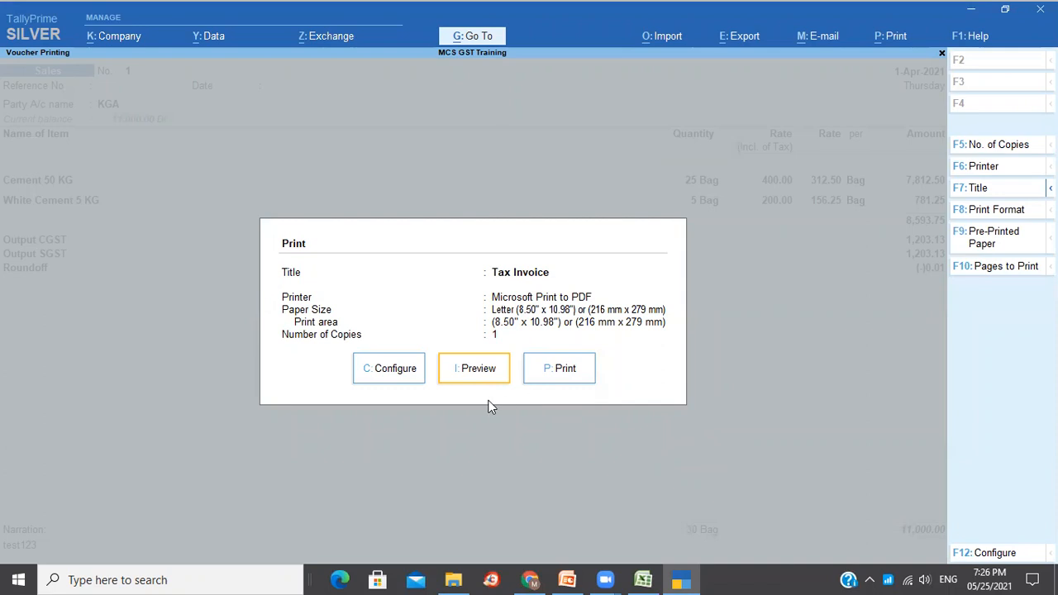
Preview voucher 1's Tax Invoice full-window: both cement items, CGST/SGST 1,203.13 each, Roundoff (-)0.01.
{"action": "left_click", "coordinate": [465, 373]}
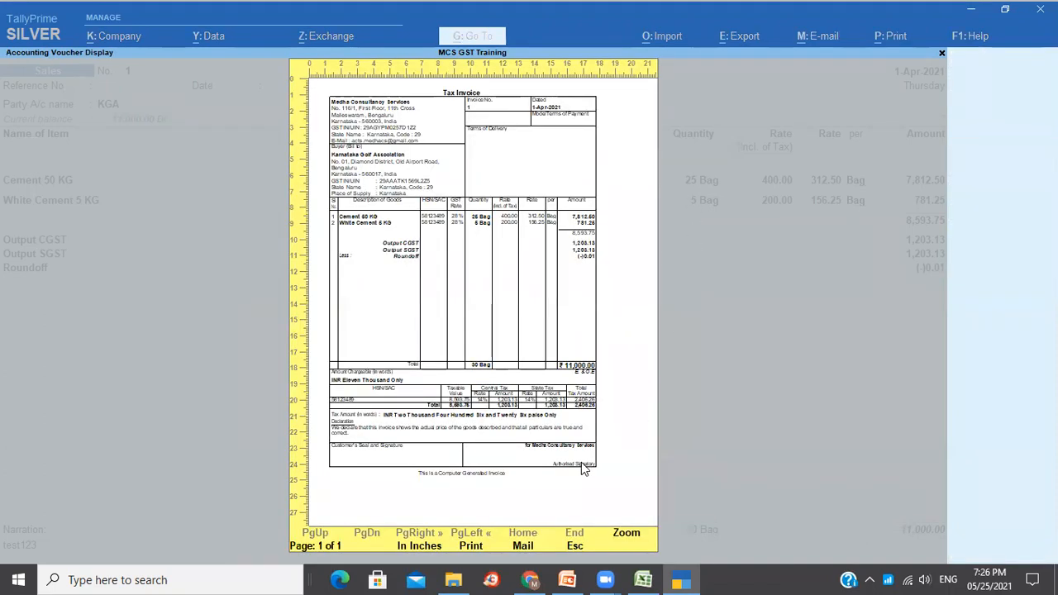
{"action": "key", "text": "alt+z"}
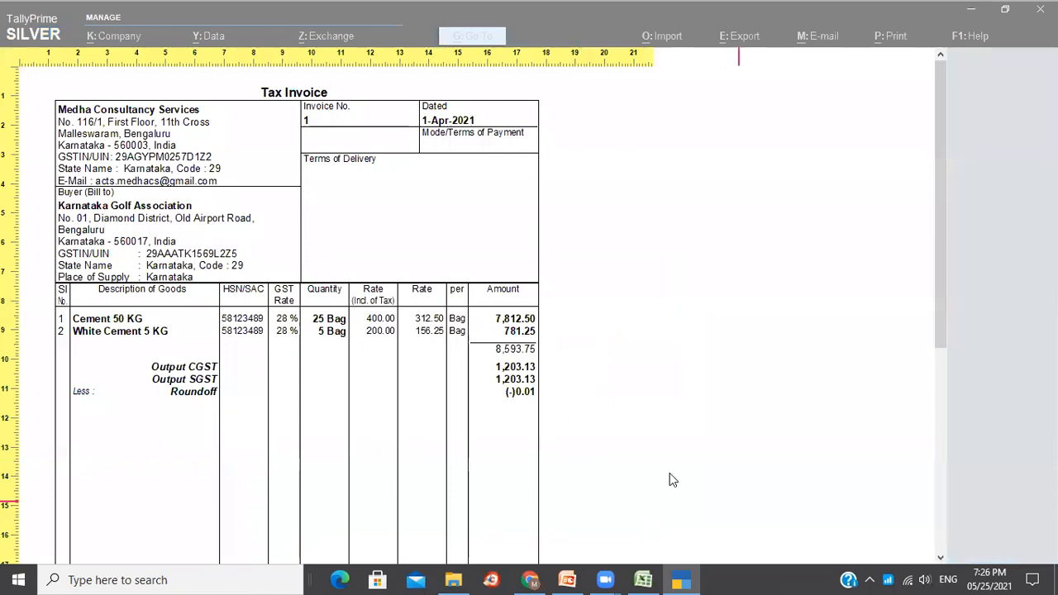
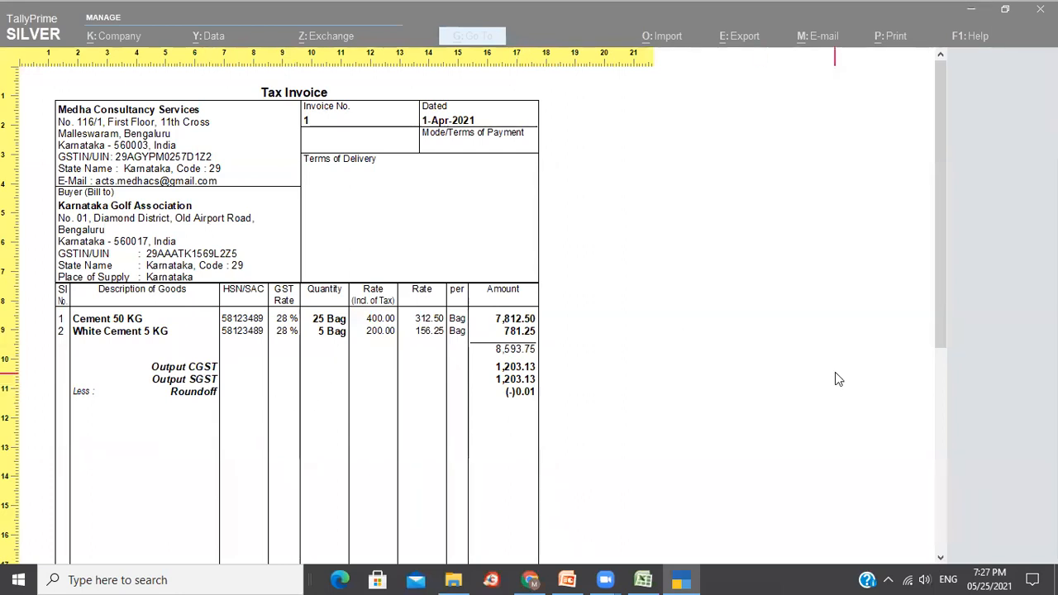
Scroll through the invoice preview, then bring the 12_25-05-2021 folder window forward.
{"action": "left_click_drag", "start_coordinate": [947, 306], "coordinate": [961, 470]}
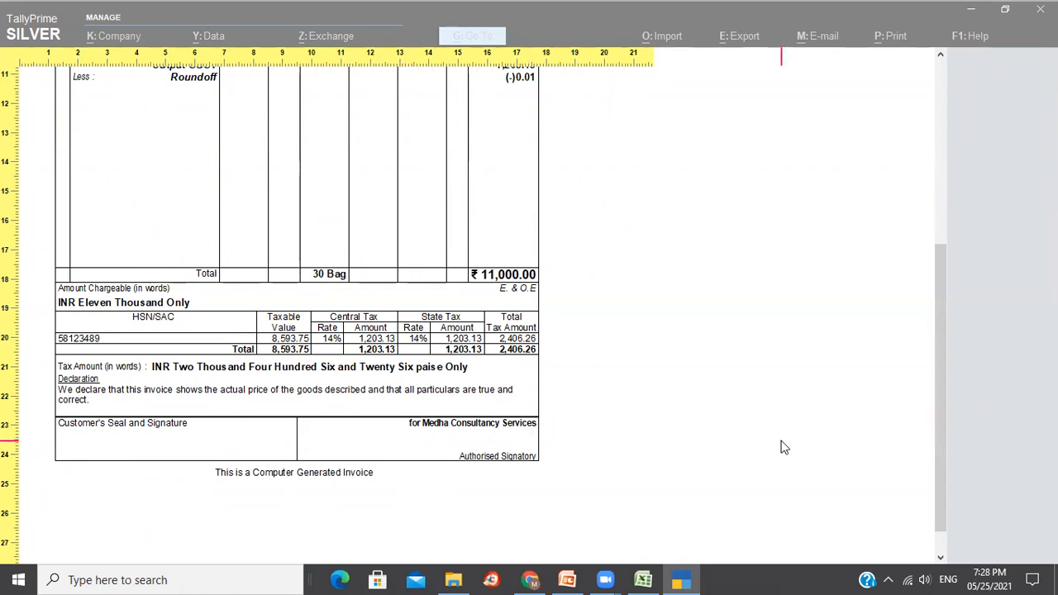
{"action": "left_click_drag", "start_coordinate": [943, 476], "coordinate": [919, 272]}
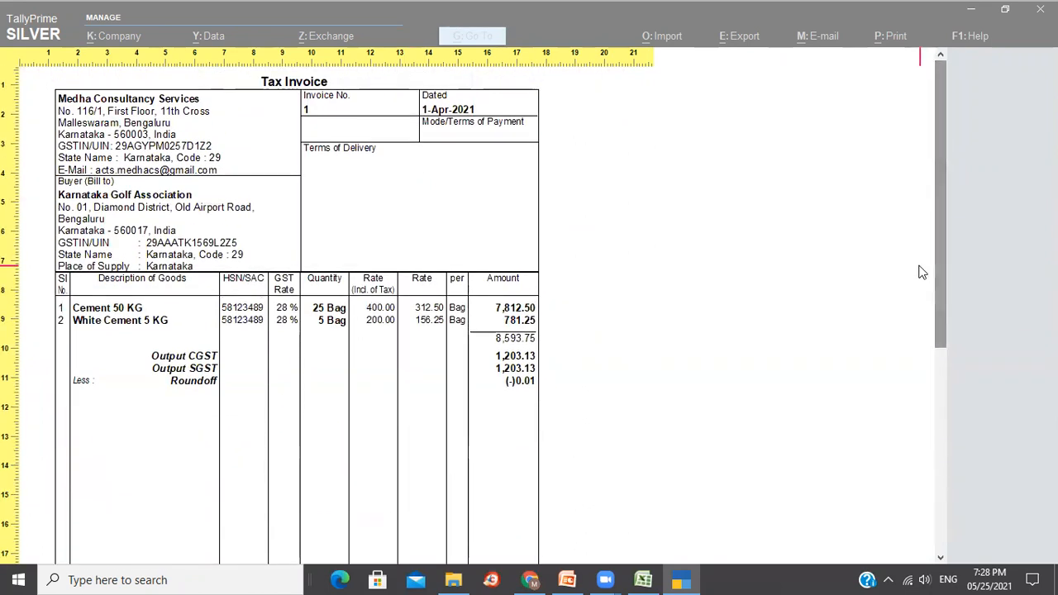
{"action": "mouse_move", "coordinate": [943, 269]}
{"action": "left_mouse_down"}
{"action": "mouse_move", "coordinate": [949, 369]}
{"action": "mouse_move", "coordinate": [936, 257]}
{"action": "left_mouse_up"}
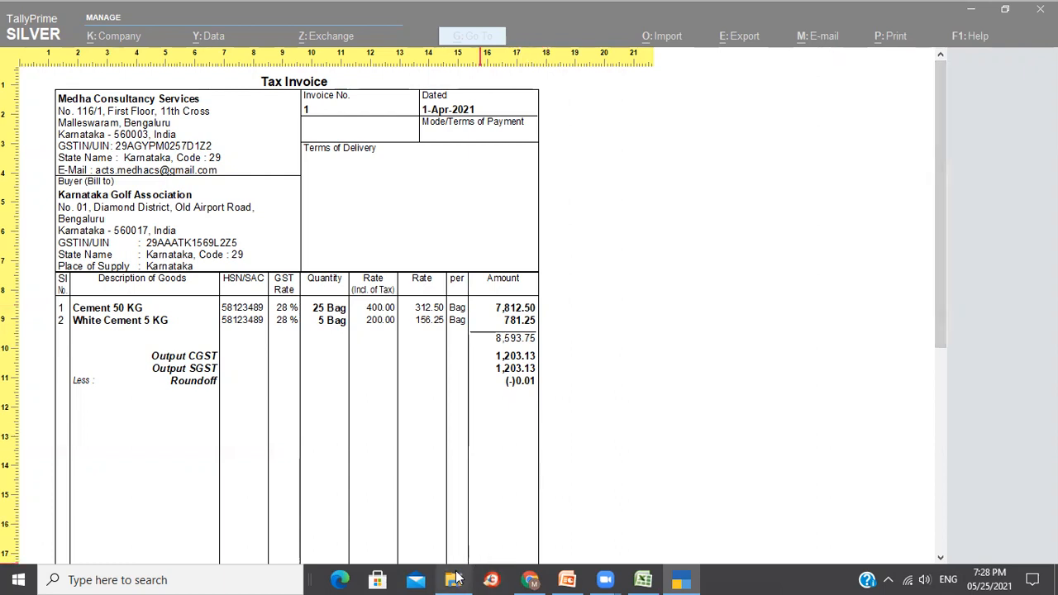
{"action": "mouse_move", "coordinate": [457, 577]}
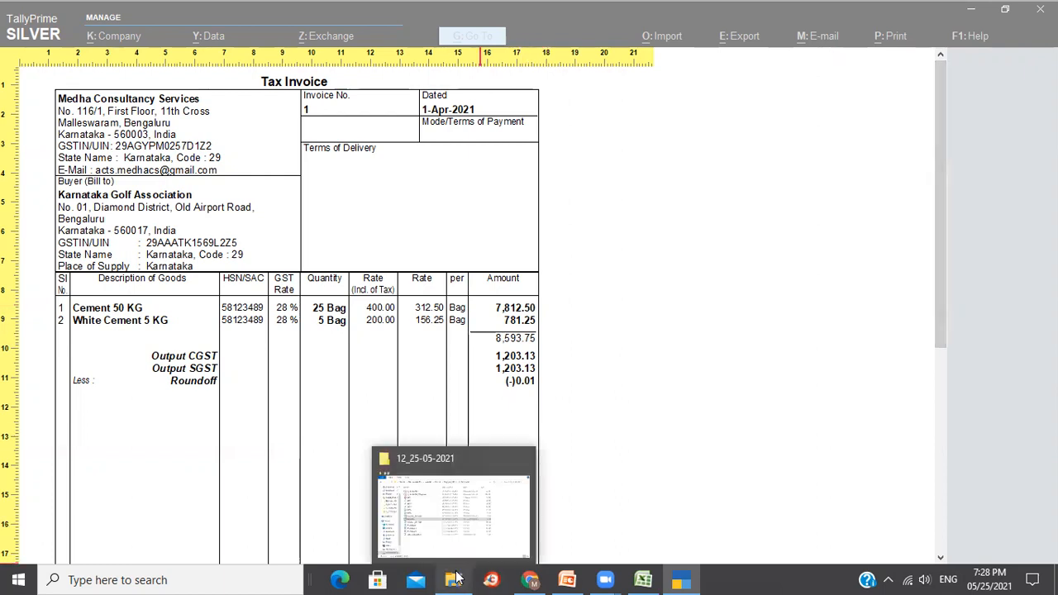
{"action": "left_click", "coordinate": [440, 518]}
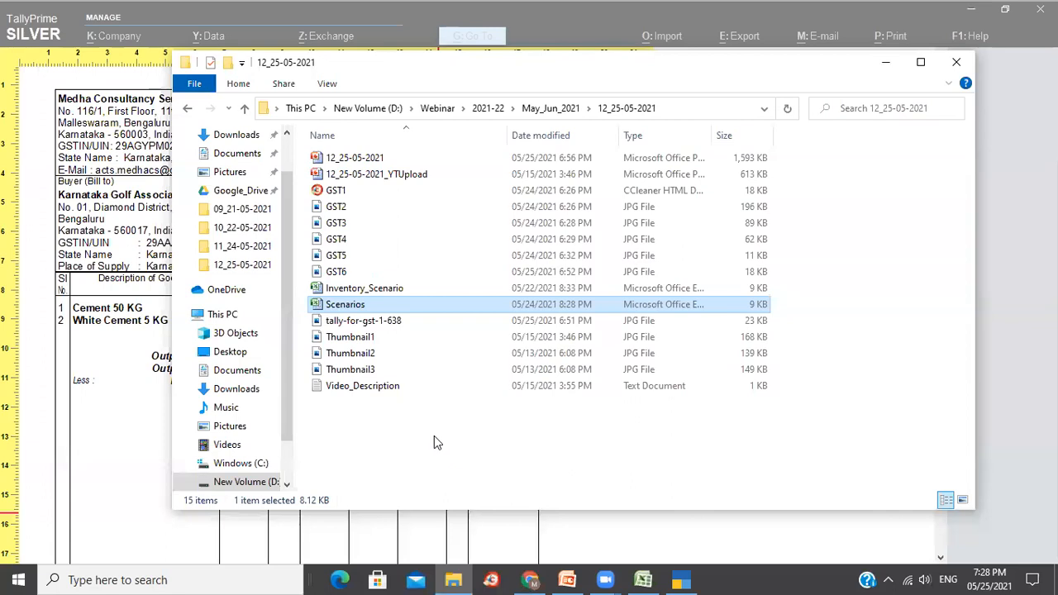
{"action": "left_click", "coordinate": [434, 436]}
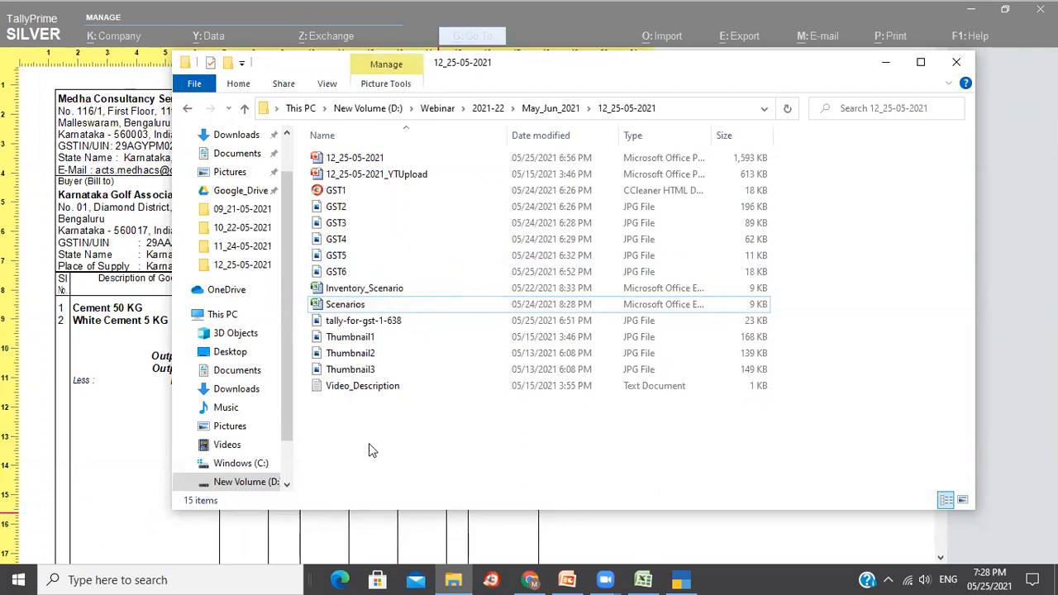
View Thumbnail1 in Photos, close it, and list the Open with apps for Thumbnail1.
{"action": "double_click", "coordinate": [401, 341]}
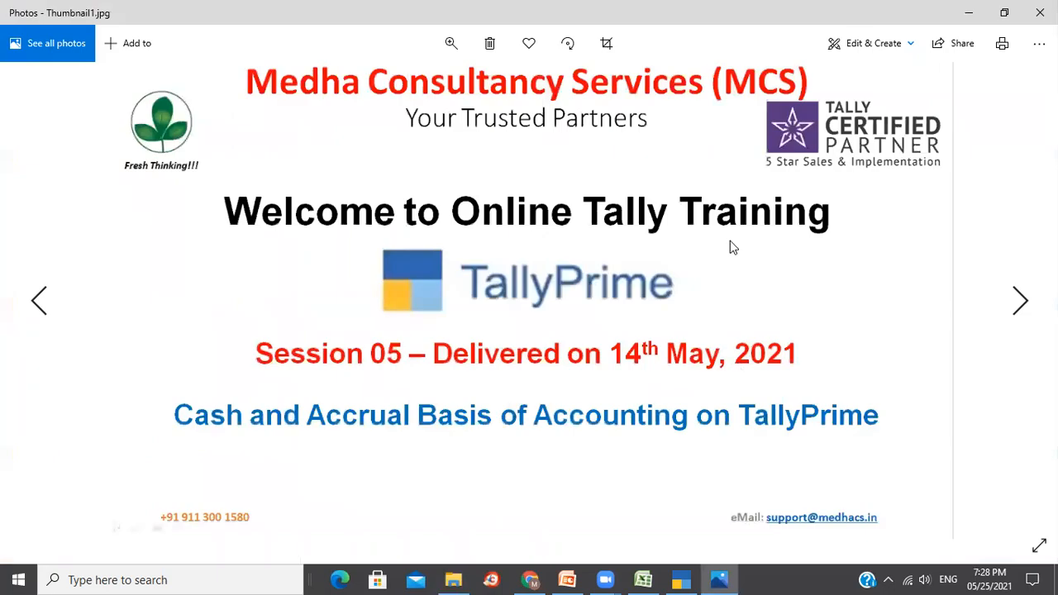
{"action": "left_click", "coordinate": [1040, 12]}
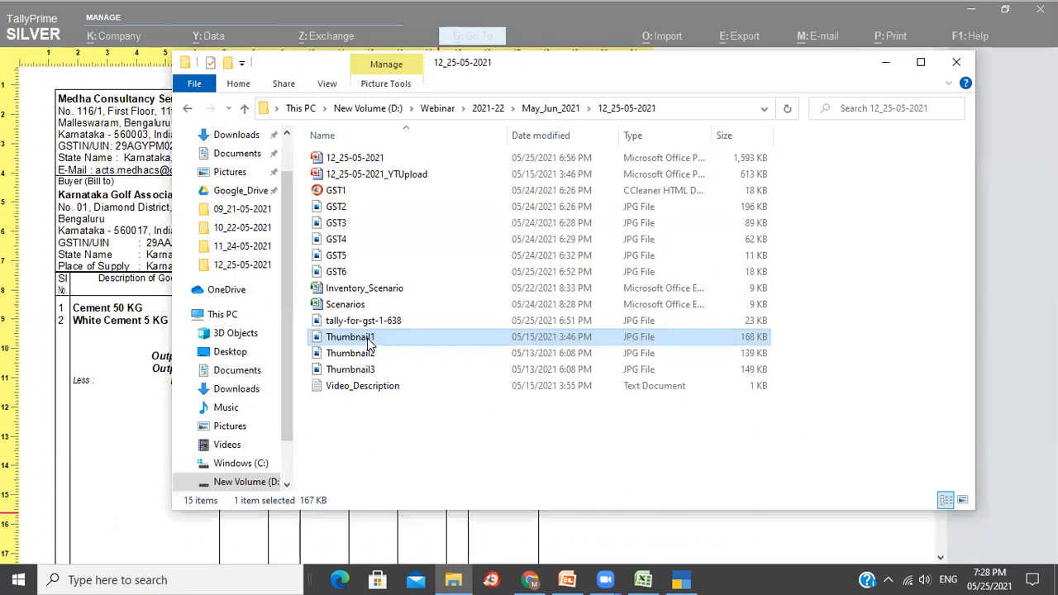
{"action": "right_click", "coordinate": [368, 341]}
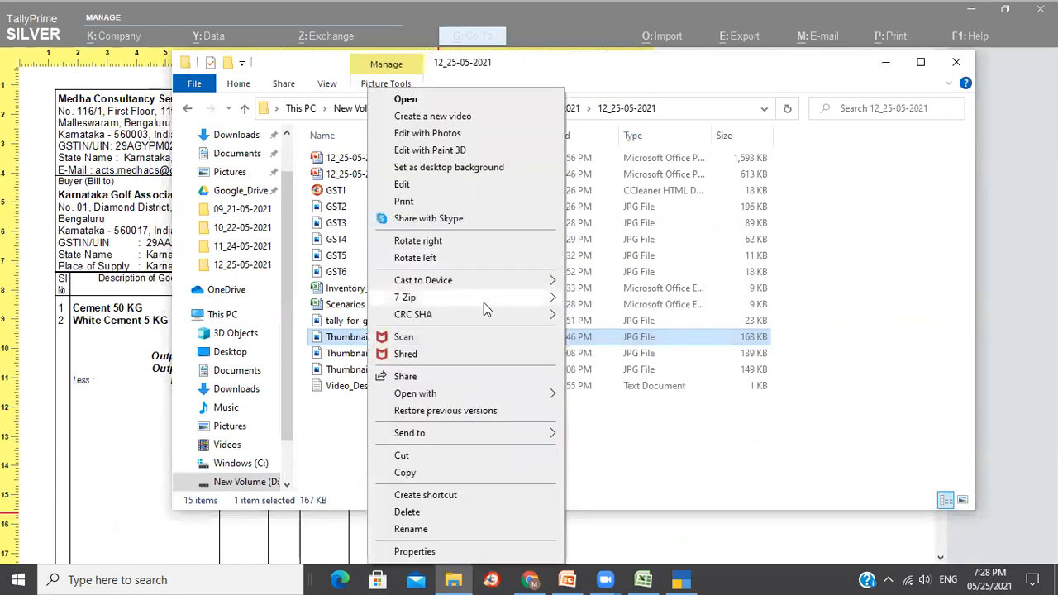
Open Thumbnail1 in Paint and paste its Fresh Thinking!!! logo into a new blank picture.
{"action": "mouse_move", "coordinate": [550, 395]}
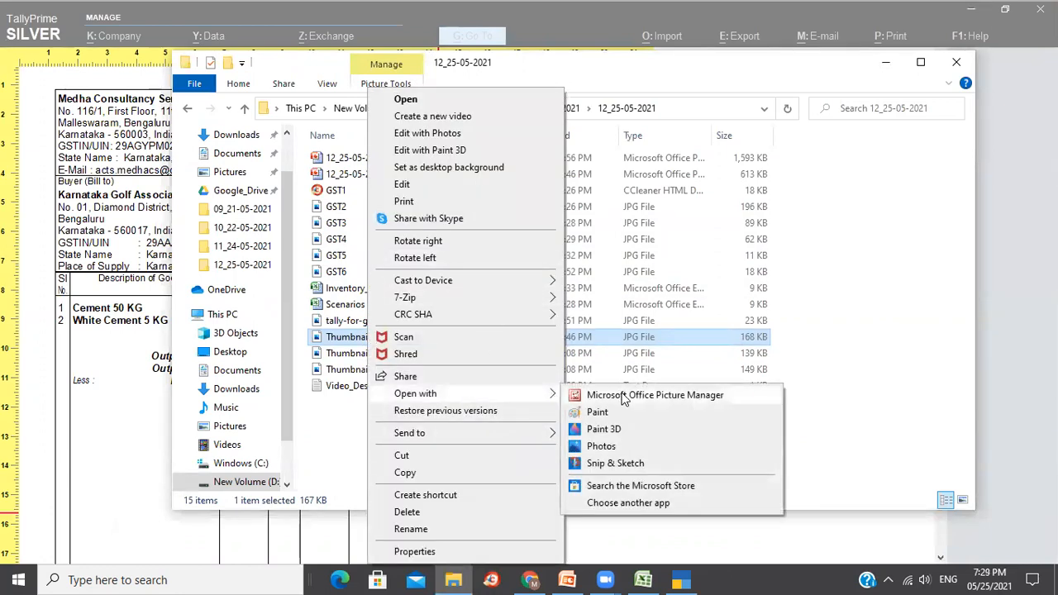
{"action": "left_click", "coordinate": [599, 411]}
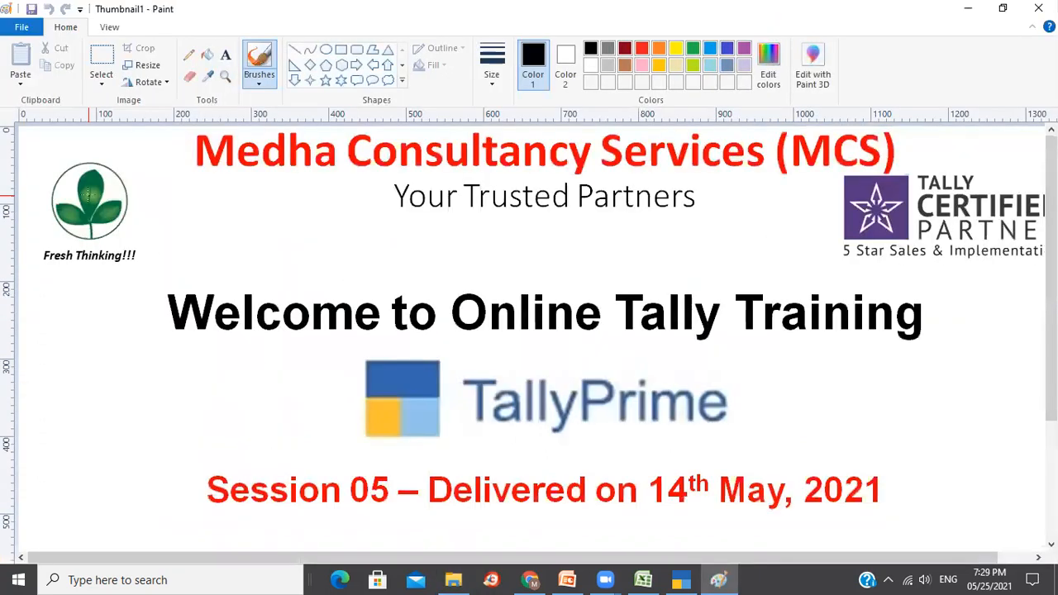
{"action": "left_click", "coordinate": [103, 60]}
{"action": "left_click_drag", "start_coordinate": [25, 150], "coordinate": [156, 272]}
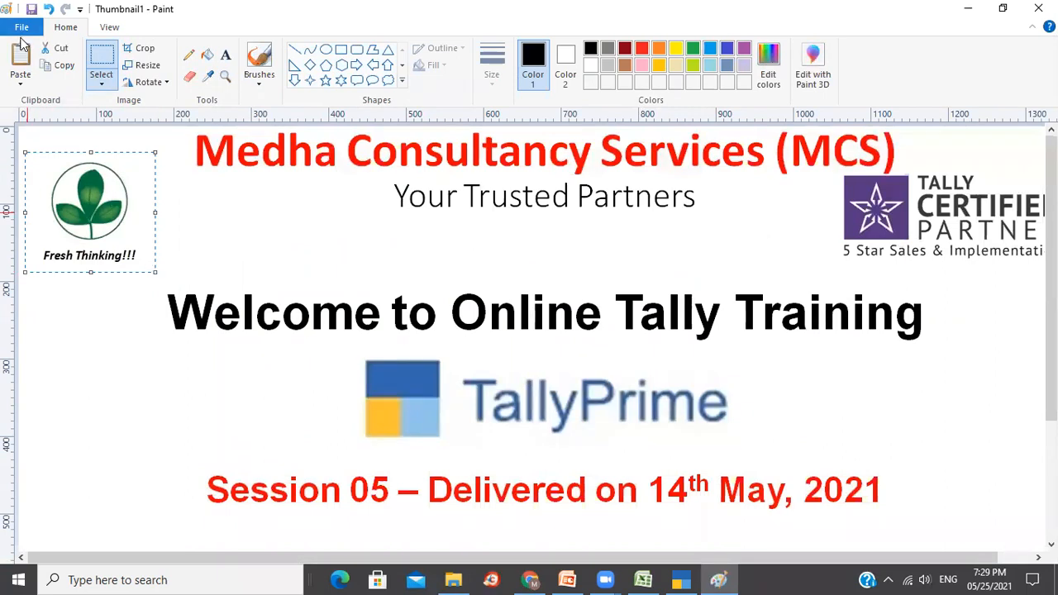
{"action": "left_click", "coordinate": [21, 27]}
{"action": "left_click", "coordinate": [38, 50]}
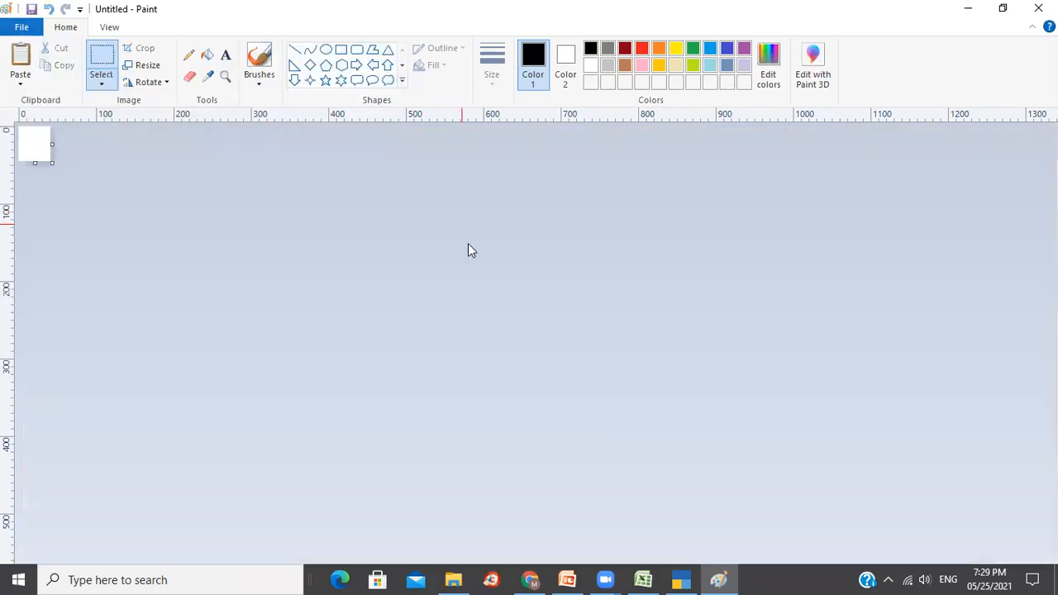
{"action": "key", "text": "ctrl+v"}
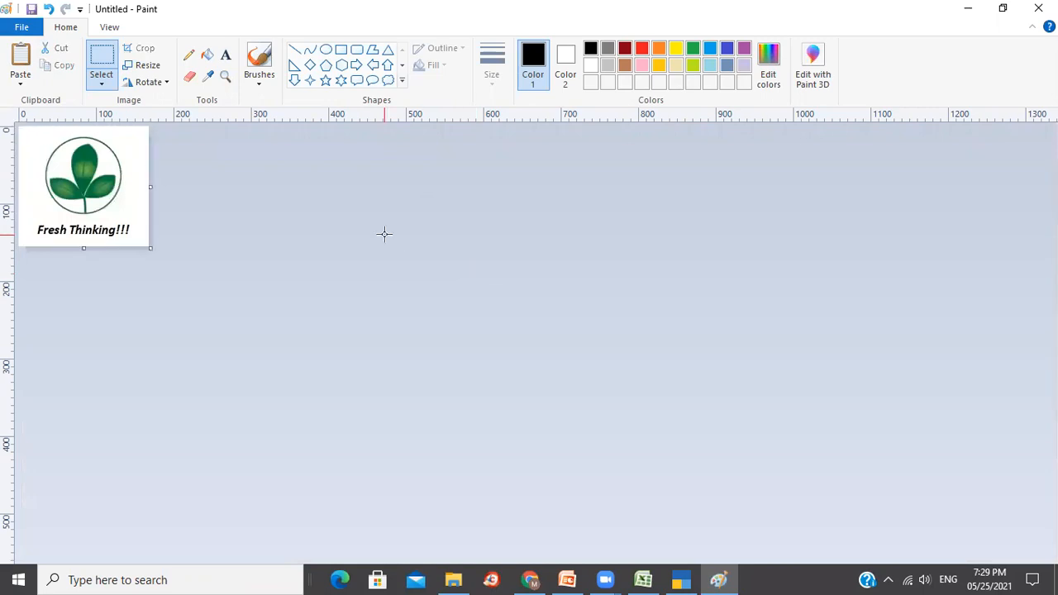
Save the new picture as a JPEG named Logo.
{"action": "left_click", "coordinate": [31, 29]}
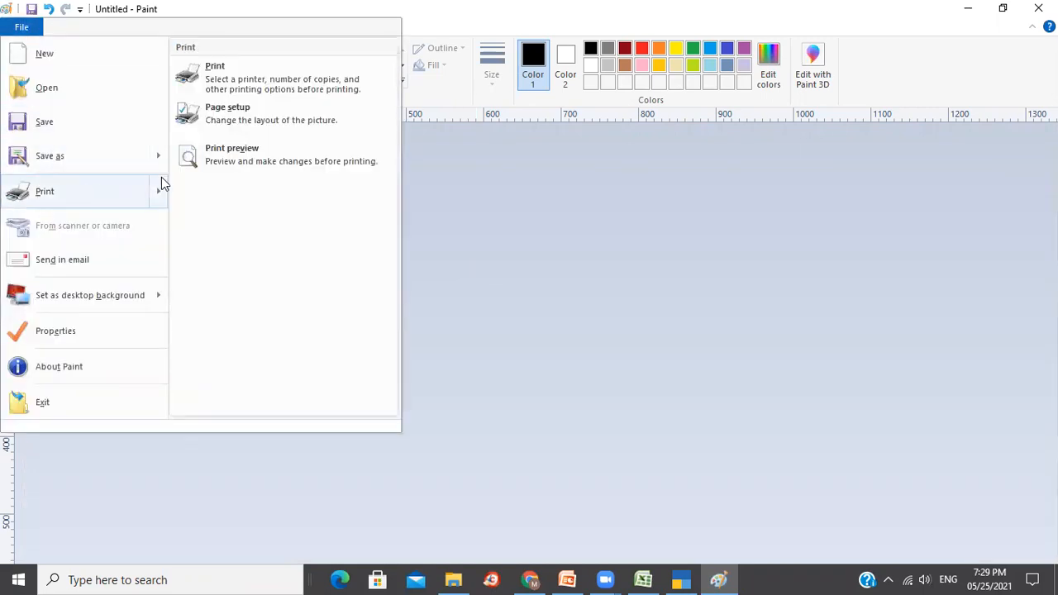
{"action": "left_click", "coordinate": [78, 156]}
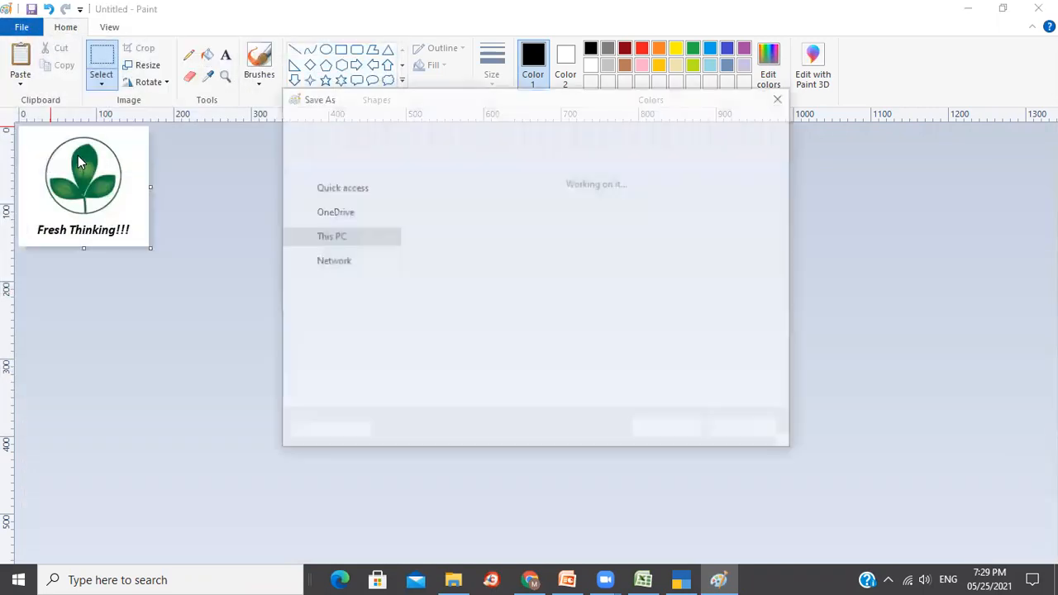
{"action": "left_click", "coordinate": [490, 397]}
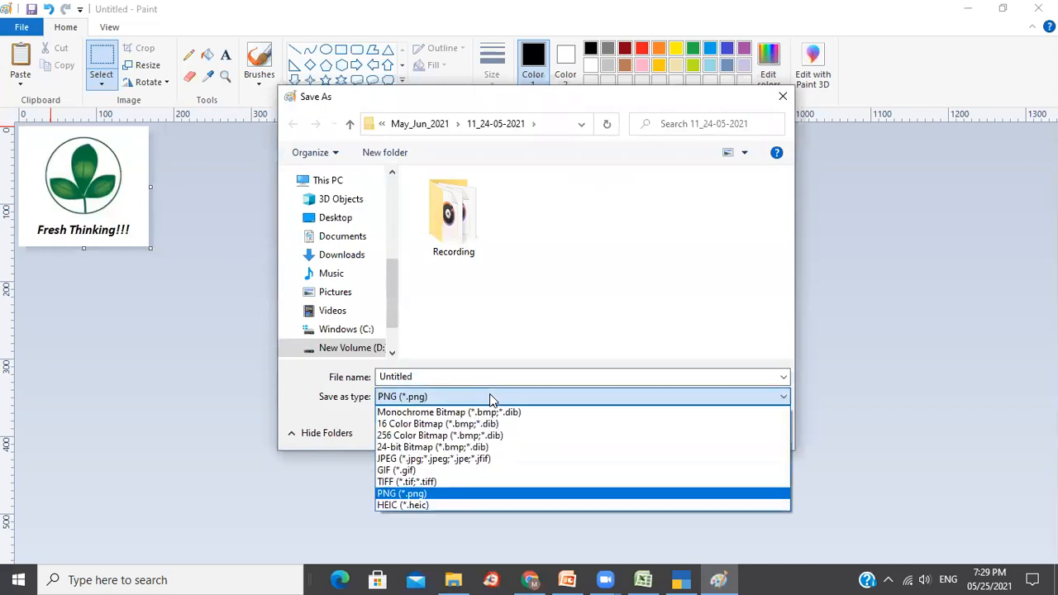
{"action": "left_click", "coordinate": [468, 468]}
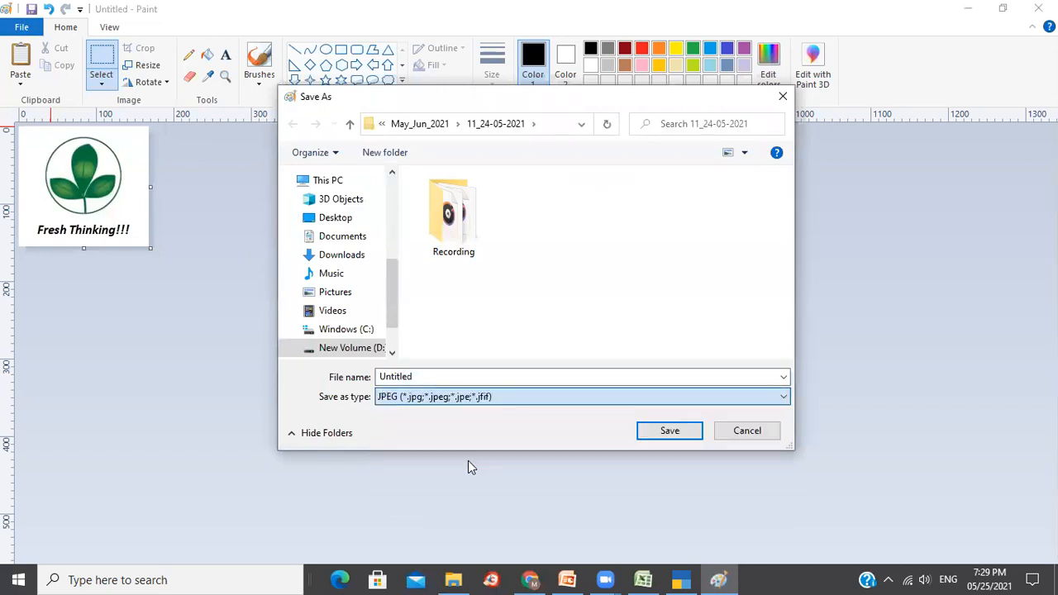
{"action": "double_click", "coordinate": [487, 378]}
{"action": "type", "text": "Logo"}
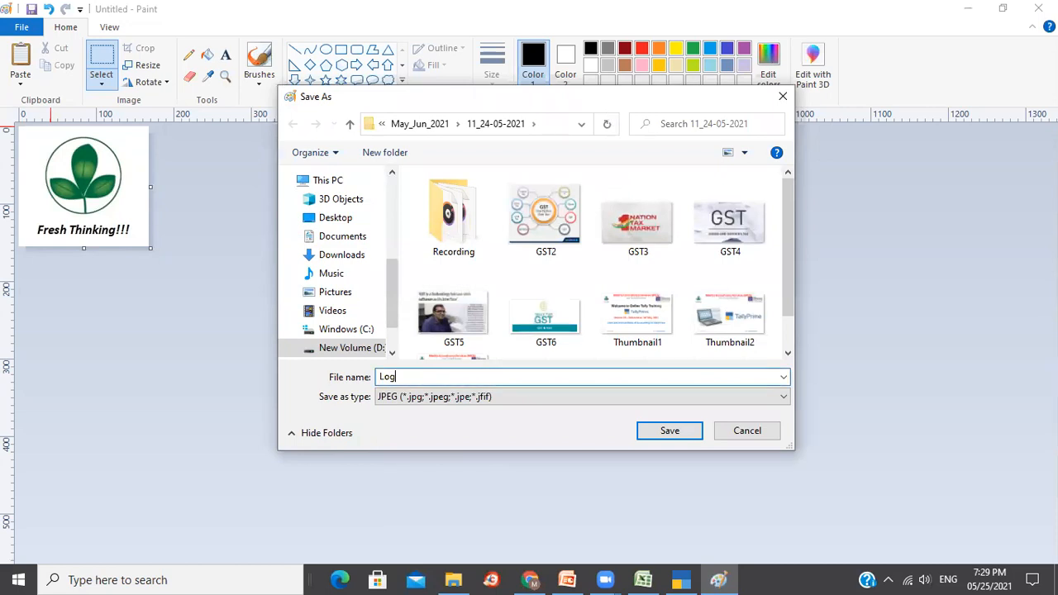
{"action": "left_click", "coordinate": [666, 436]}
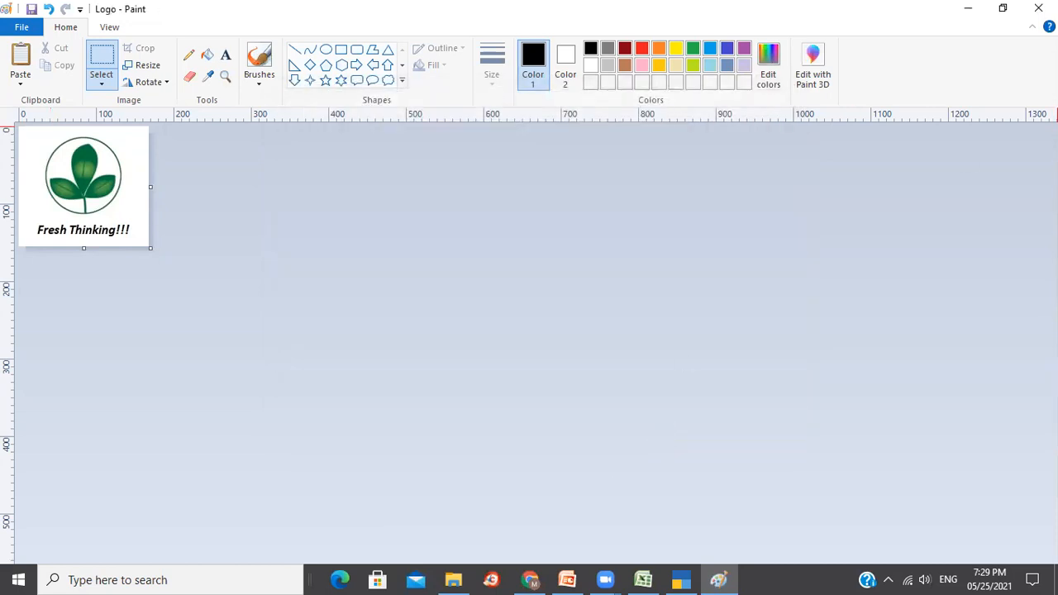
Close Paint, locate Logo in 11_24-05-2021, and paste a copy into 12_25-05-2021.
{"action": "left_click", "coordinate": [1038, 8]}
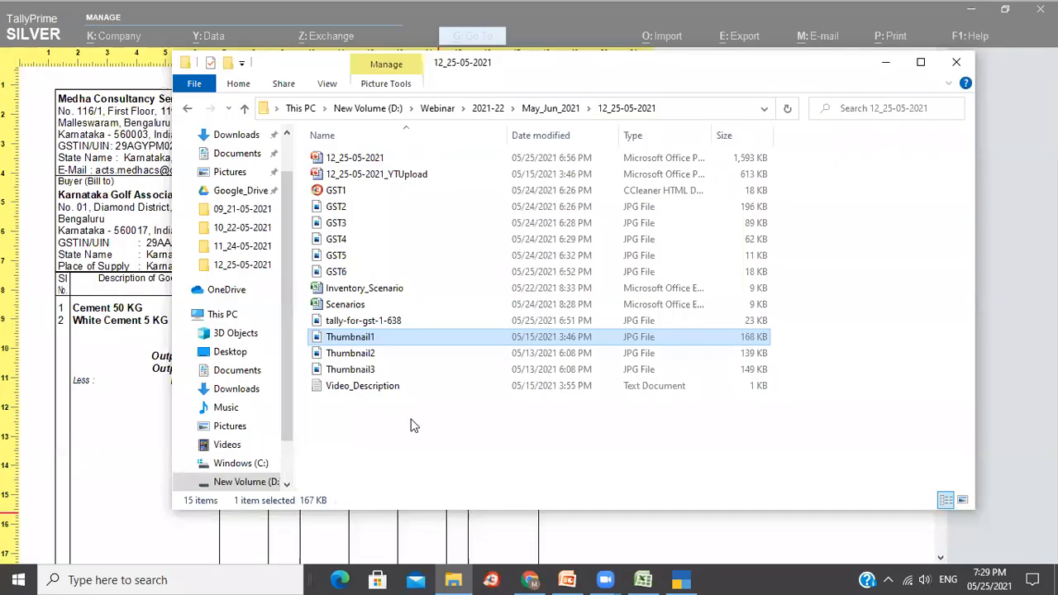
{"action": "left_click", "coordinate": [565, 112]}
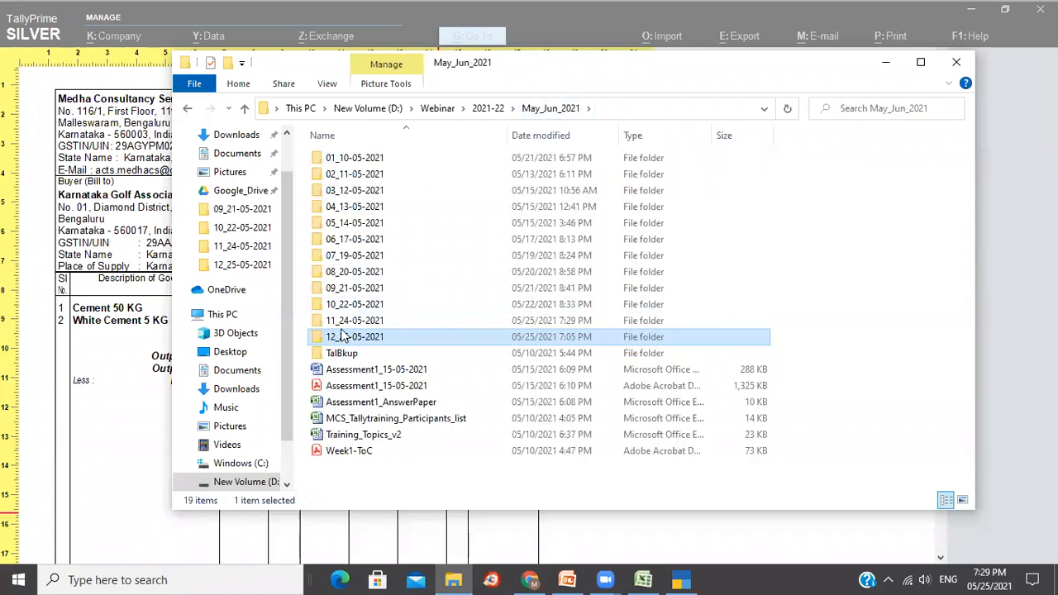
{"action": "left_click", "coordinate": [348, 324]}
{"action": "double_click", "coordinate": [347, 324]}
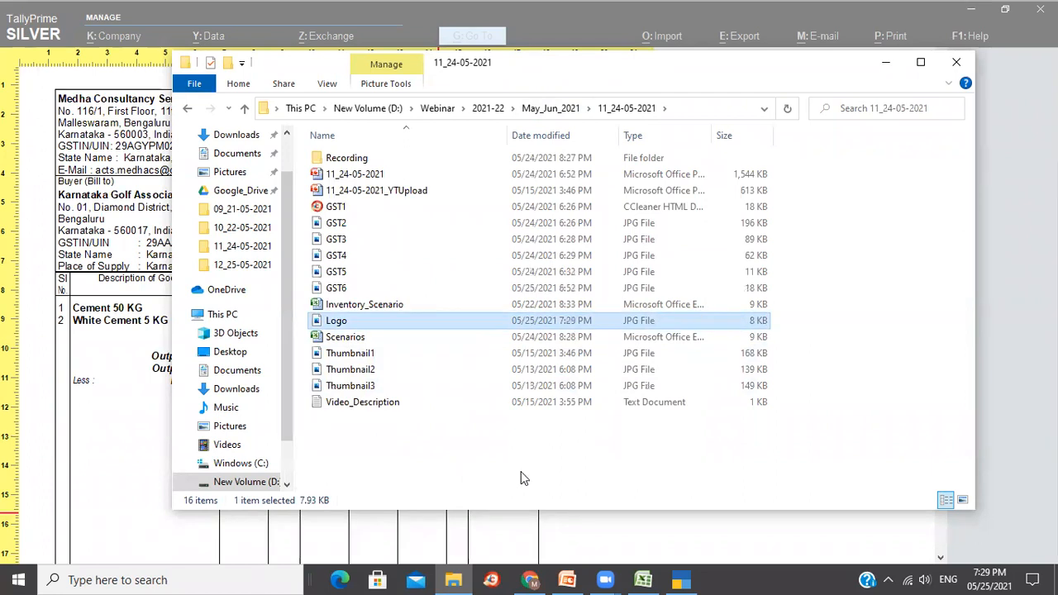
{"action": "left_click", "coordinate": [560, 110]}
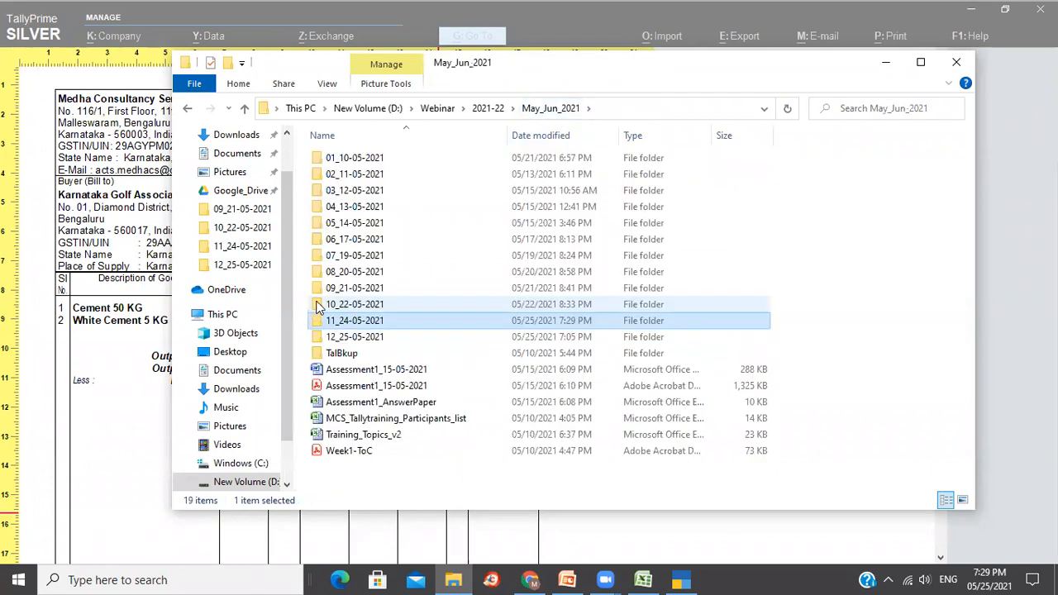
{"action": "double_click", "coordinate": [379, 337]}
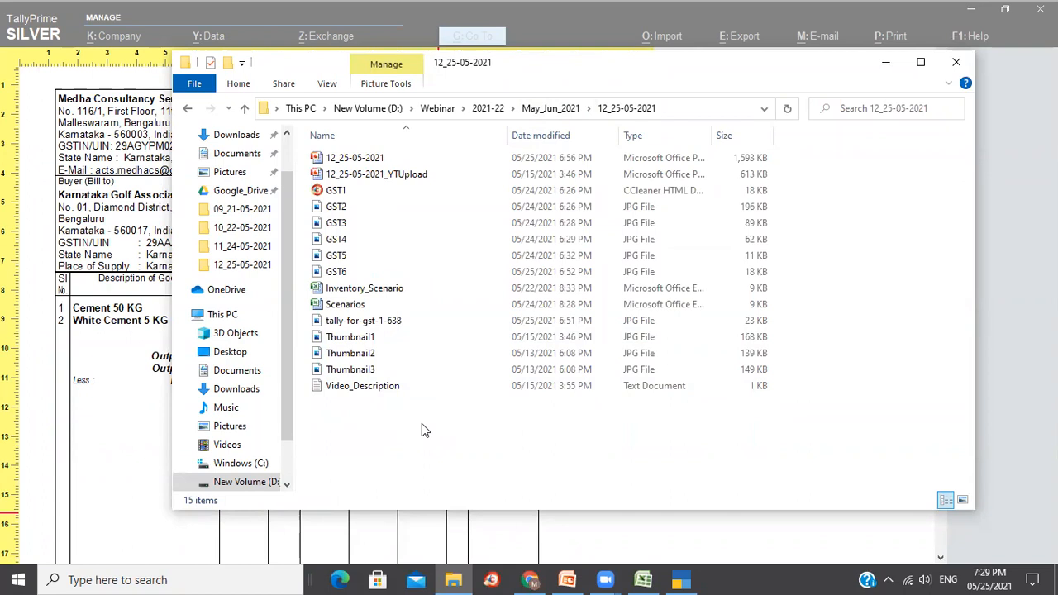
{"action": "key", "text": "ctrl+v"}
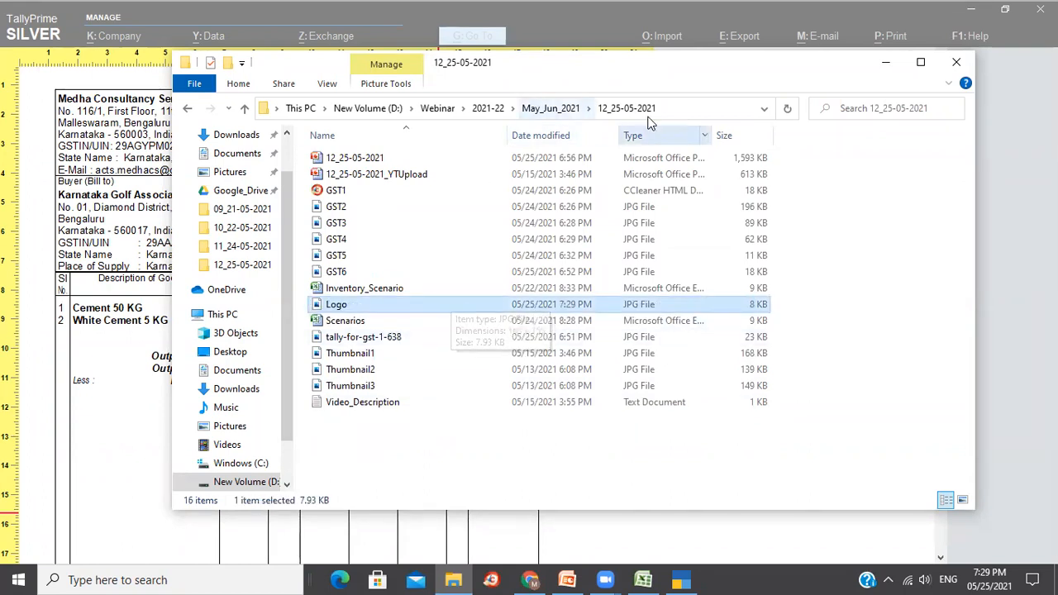
Copy the 12_25-05-2021 folder path and return to TallyPrime's invoice preview.
{"action": "left_click", "coordinate": [681, 114]}
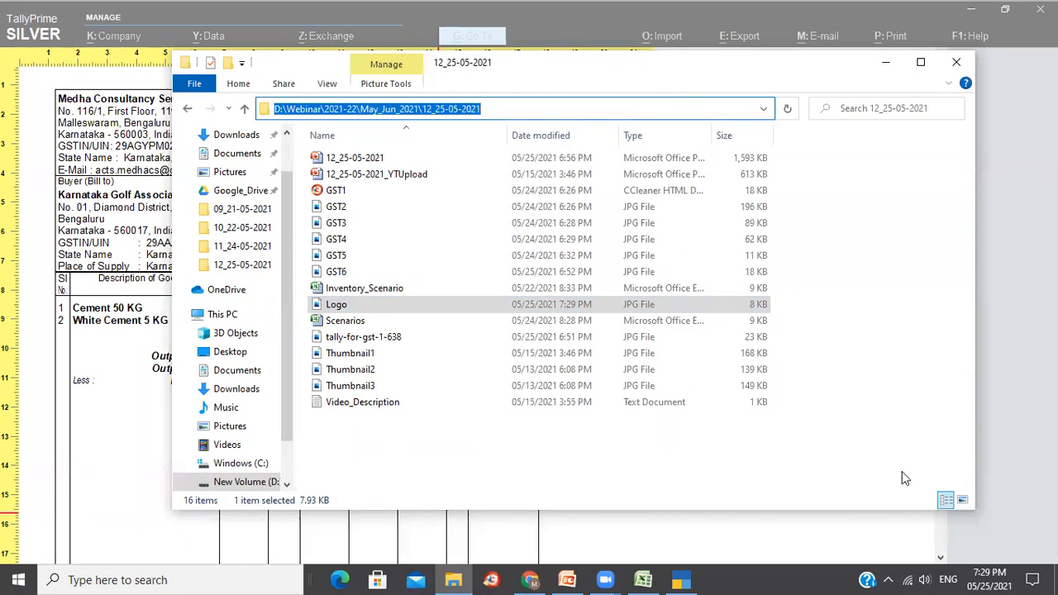
{"action": "key", "text": "alt+Tab"}
{"action": "key", "text": "Escape"}
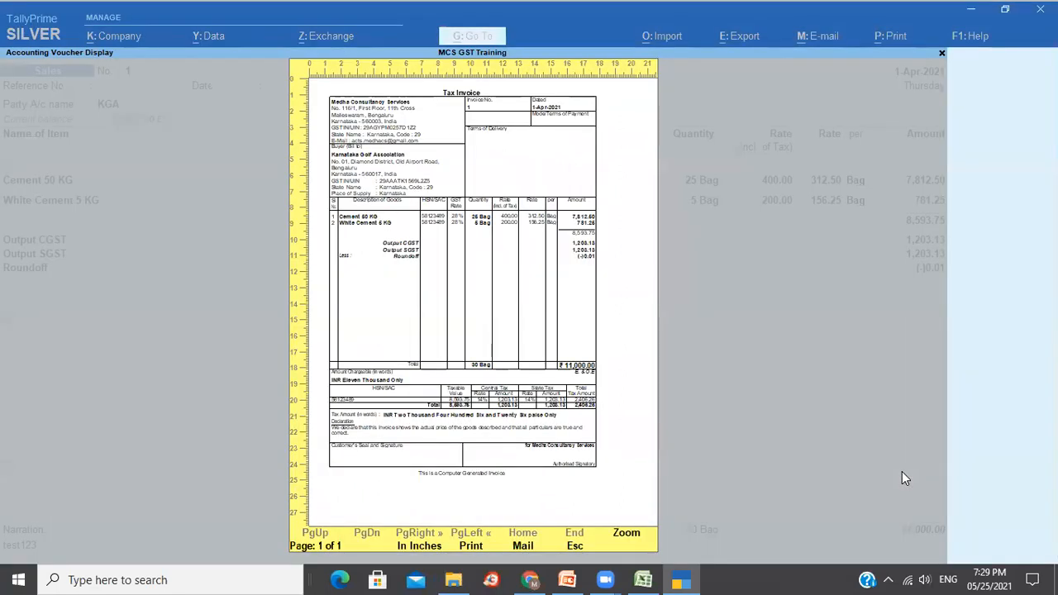
Browse the voucher print configuration and its extra options, leaving everything unchanged.
{"action": "key", "text": "Escape"}
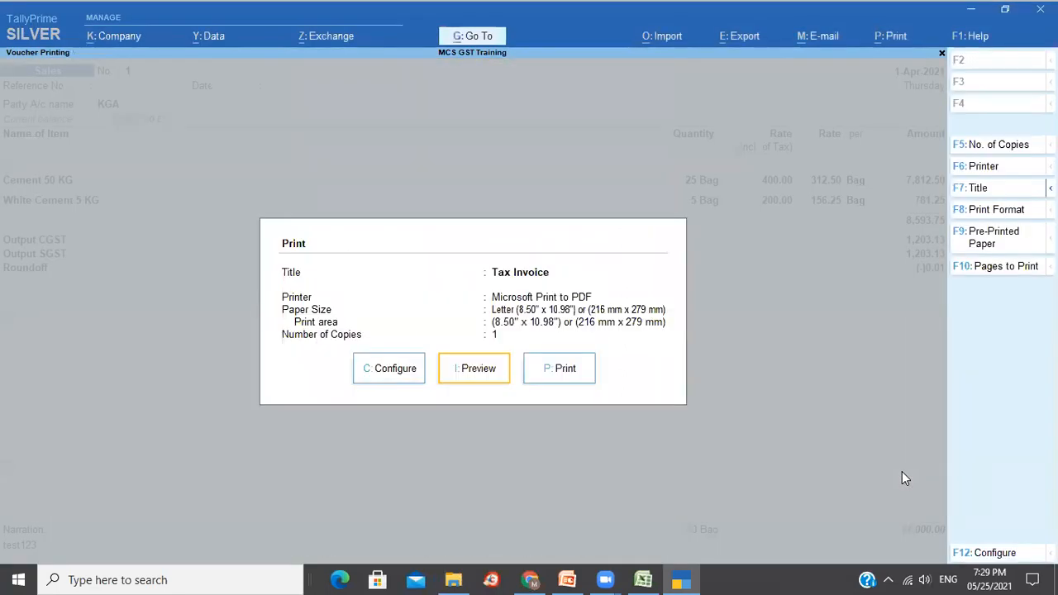
{"action": "left_click", "coordinate": [389, 368]}
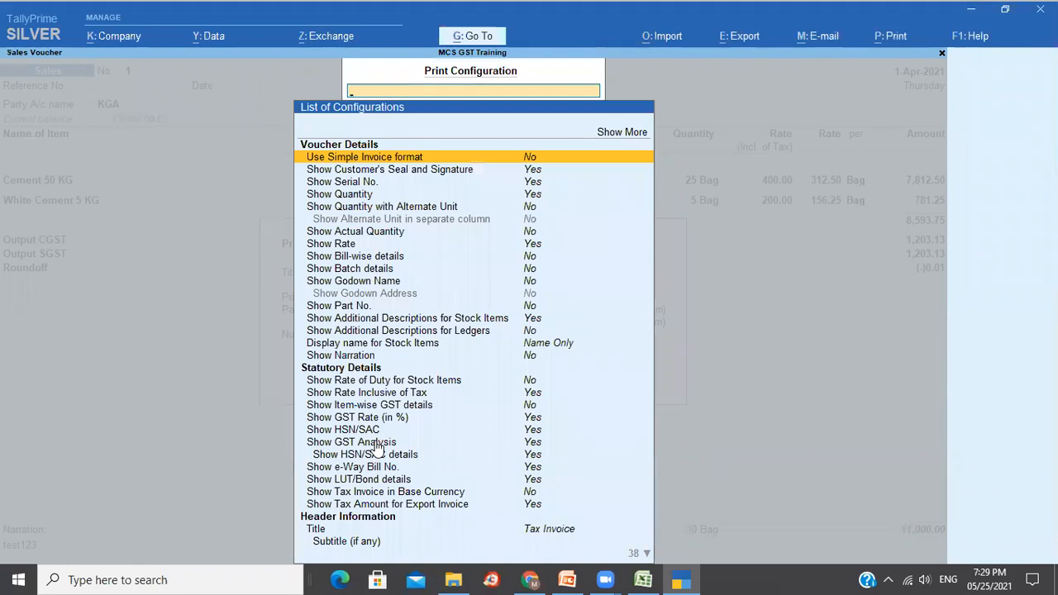
{"action": "key", "text": "Down"}
{"action": "key", "text": "Down"}
{"action": "key", "text": "Up"}
{"action": "key", "text": "Up"}
{"action": "key", "text": "Up"}
{"action": "key", "text": "Up"}
{"action": "key", "text": "Return"}
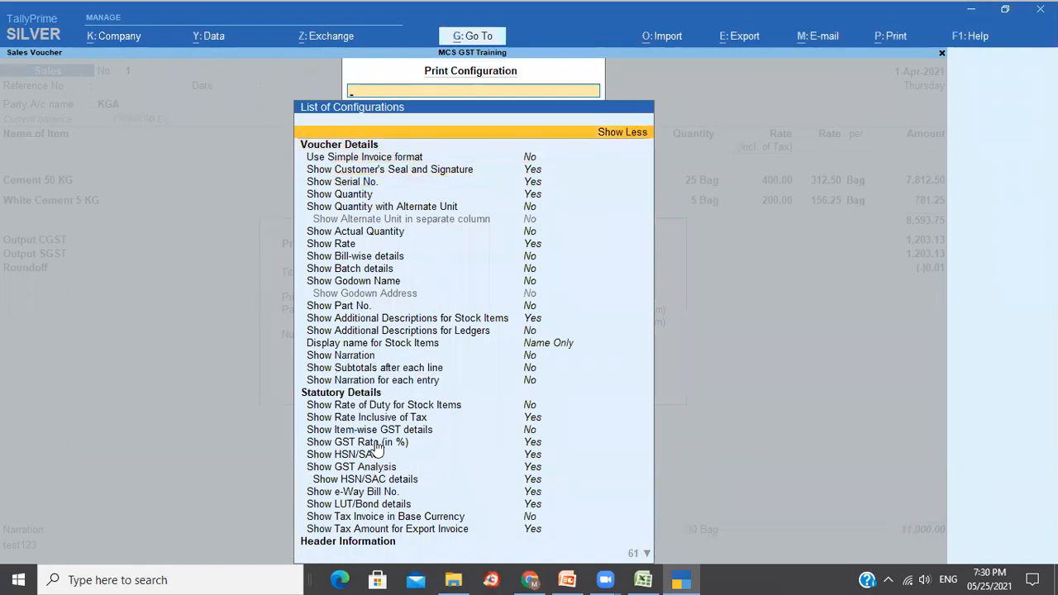
{"action": "type", "text": "l"}
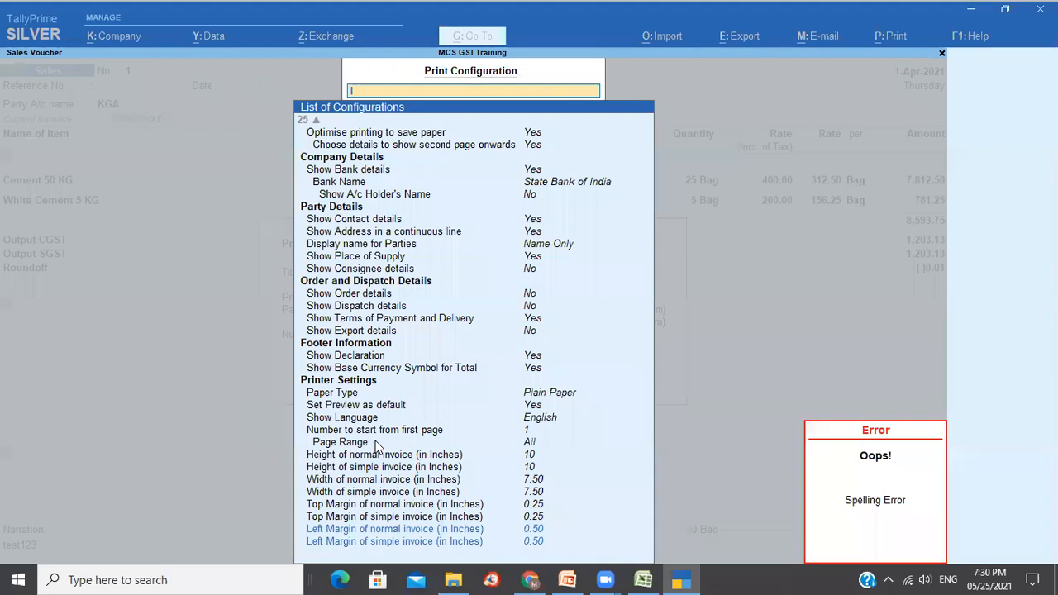
{"action": "key", "text": "BackSpace"}
{"action": "key", "text": "Down"}
{"action": "key", "text": "Down"}
{"action": "key", "text": "Down"}
{"action": "key", "text": "Down"}
{"action": "key", "text": "Down"}
{"action": "key", "text": "Down"}
{"action": "key", "text": "Down"}
{"action": "key", "text": "Down"}
{"action": "key", "text": "Down"}
{"action": "key", "text": "Down"}
{"action": "key", "text": "Down"}
{"action": "key", "text": "Down"}
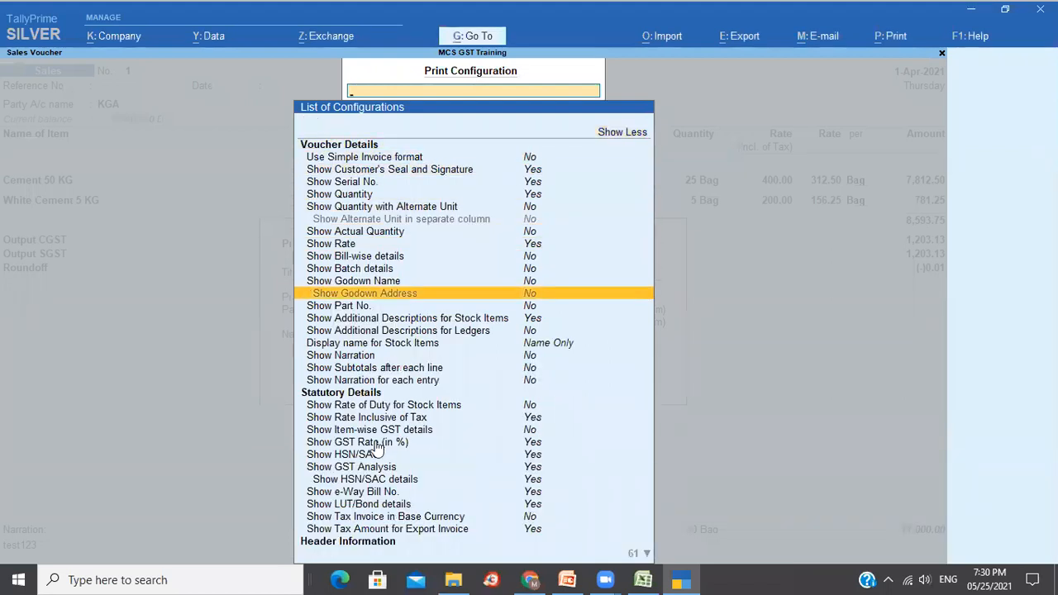
{"action": "key", "text": "Up"}
{"action": "key", "text": "Up"}
{"action": "key", "text": "Down"}
{"action": "key", "text": "Down"}
{"action": "key", "text": "Down"}
{"action": "key", "text": "Down"}
{"action": "key", "text": "Down"}
{"action": "key", "text": "Down"}
{"action": "key", "text": "Down"}
{"action": "key", "text": "Down"}
{"action": "key", "text": "Down"}
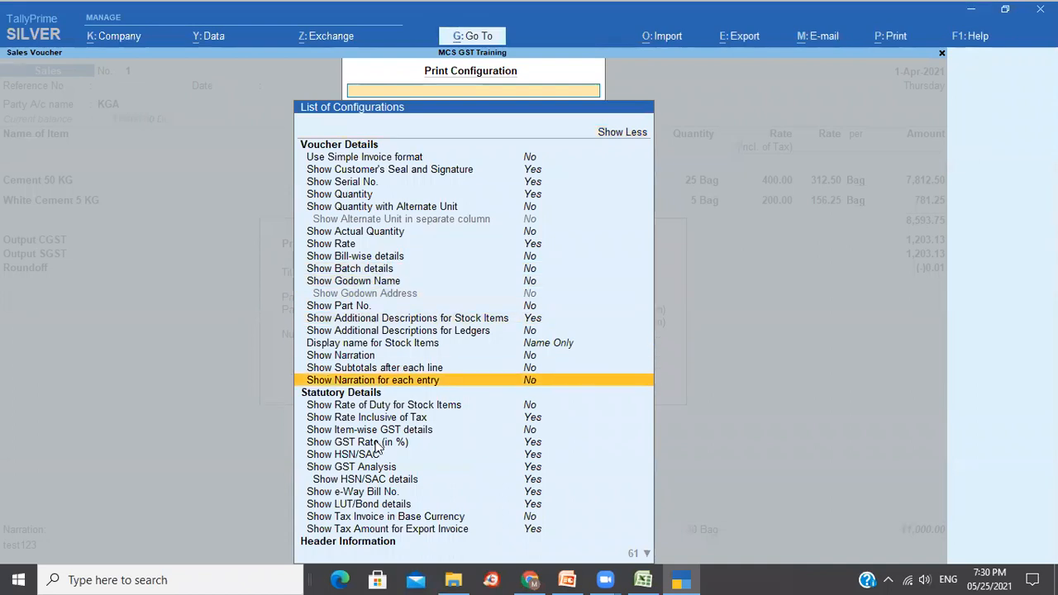
{"action": "key", "text": "Down"}
{"action": "key", "text": "Down"}
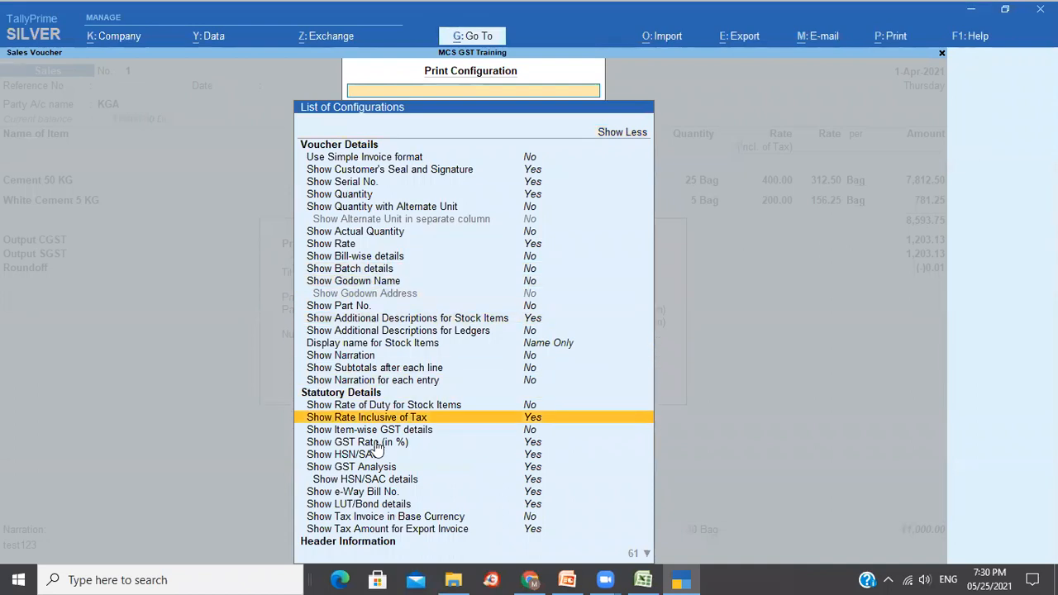
{"action": "key", "text": "Escape"}
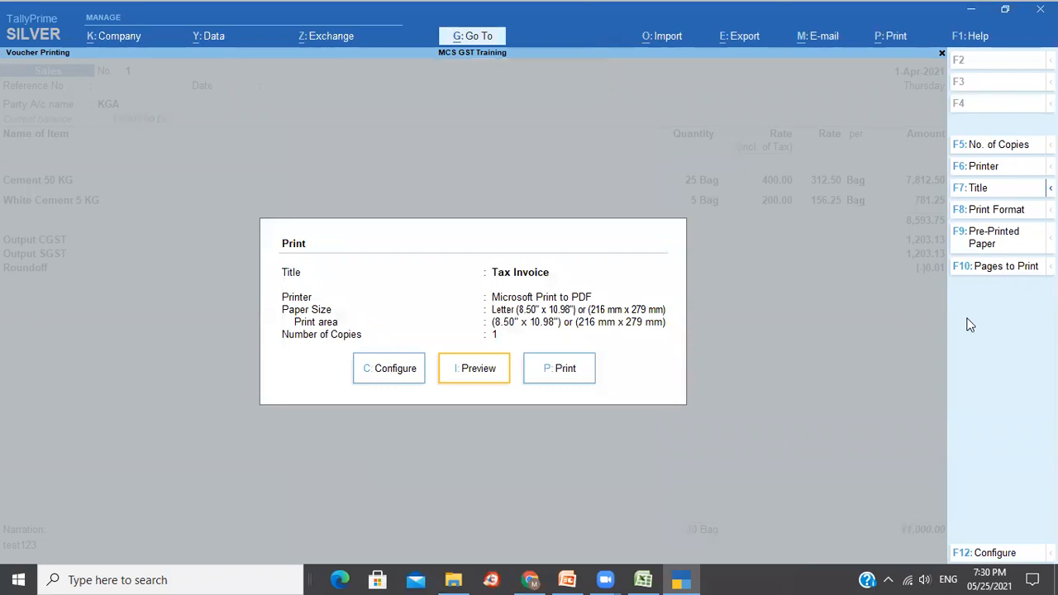
Review the page range and invoice margin settings in print configuration, then return to the voucher.
{"action": "left_click", "coordinate": [393, 377]}
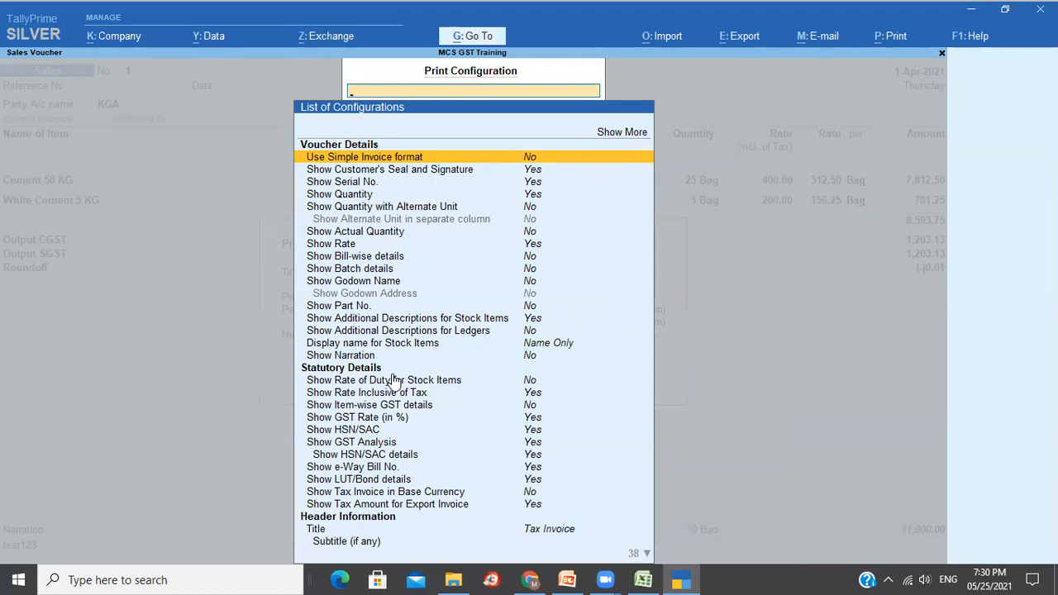
{"action": "type", "text": "L"}
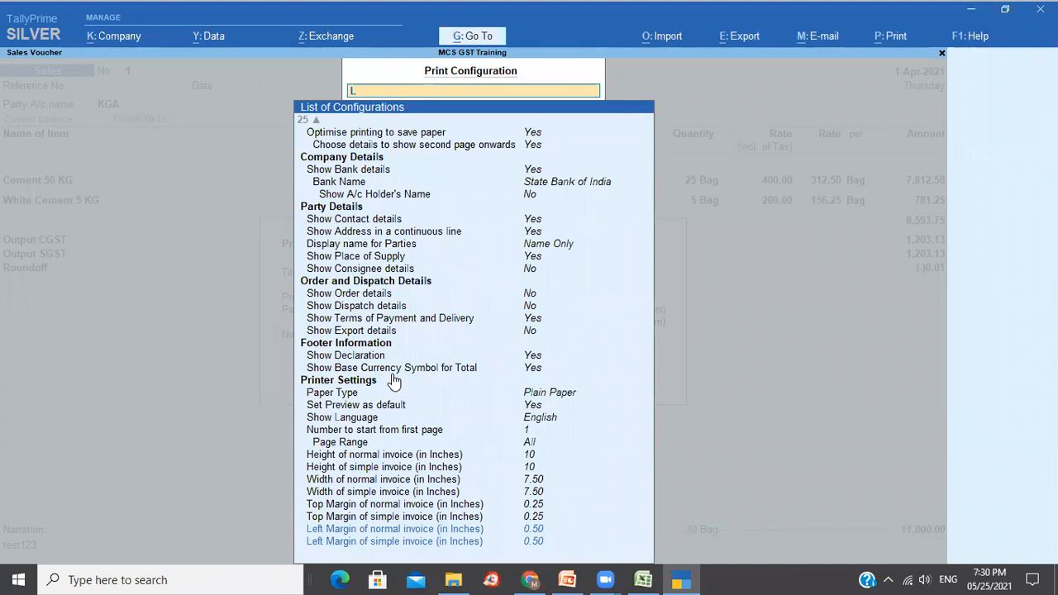
{"action": "key", "text": "Return"}
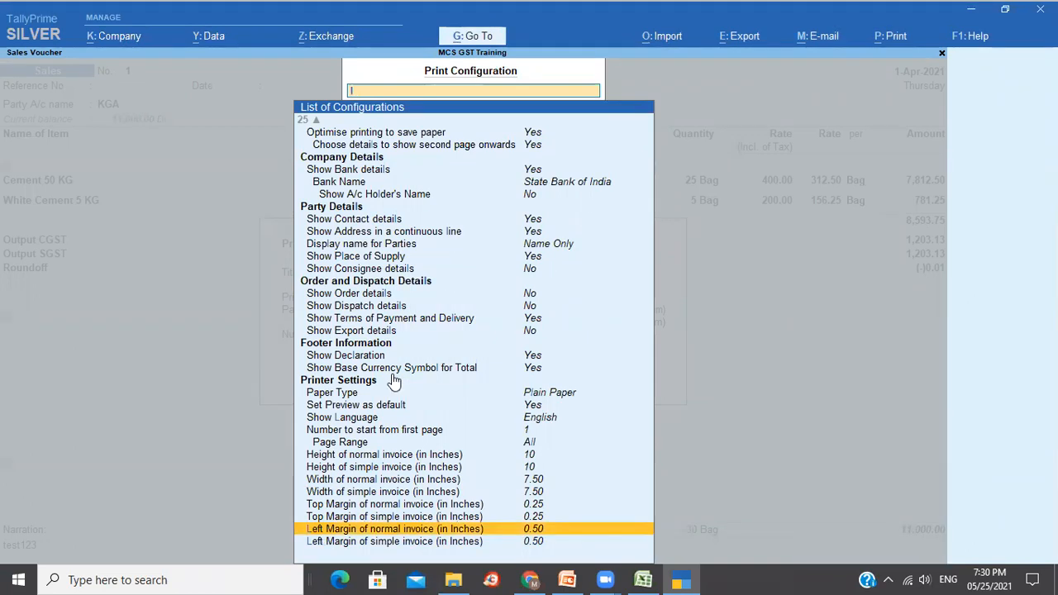
{"action": "key", "text": "Up"}
{"action": "key", "text": "Up"}
{"action": "key", "text": "Up"}
{"action": "key", "text": "Up"}
{"action": "key", "text": "Up"}
{"action": "key", "text": "Up"}
{"action": "key", "text": "Up"}
{"action": "key", "text": "Up"}
{"action": "key", "text": "Up"}
{"action": "key", "text": "Up"}
{"action": "key", "text": "Up"}
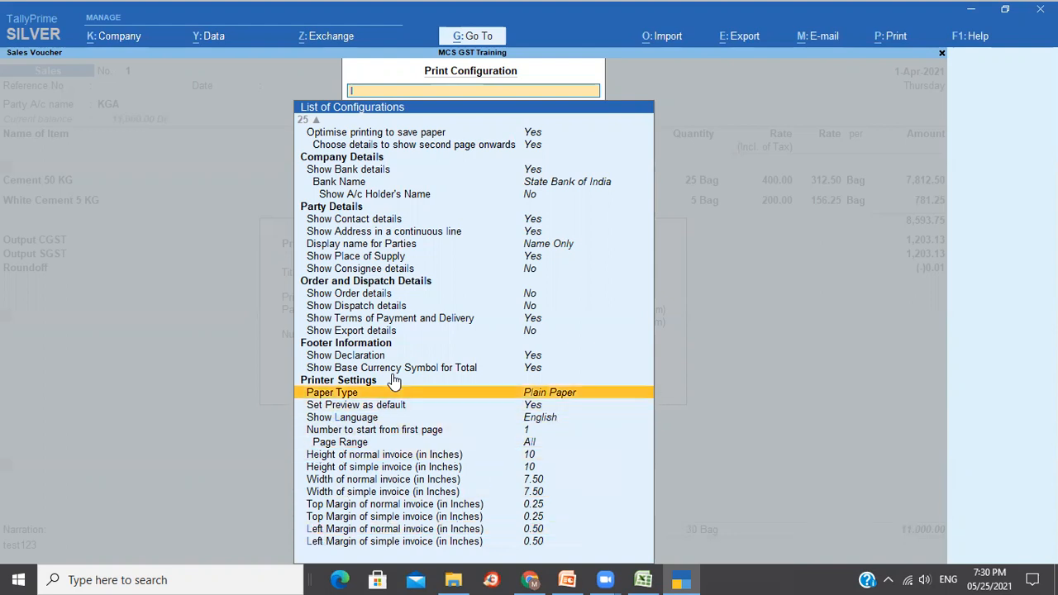
{"action": "key", "text": "Down"}
{"action": "key", "text": "Down"}
{"action": "key", "text": "Down"}
{"action": "key", "text": "Down"}
{"action": "key", "text": "Down"}
{"action": "key", "text": "Down"}
{"action": "key", "text": "Down"}
{"action": "key", "text": "Down"}
{"action": "key", "text": "Down"}
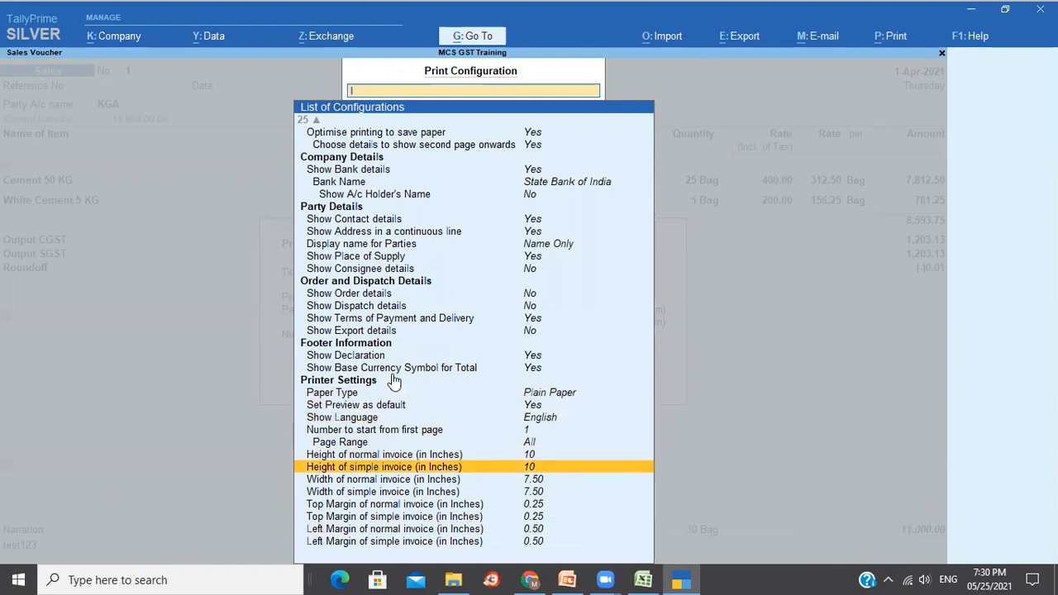
{"action": "key", "text": "Down"}
{"action": "key", "text": "Down"}
{"action": "key", "text": "Down"}
{"action": "key", "text": "Up"}
{"action": "key", "text": "Up"}
{"action": "key", "text": "Up"}
{"action": "key", "text": "Up"}
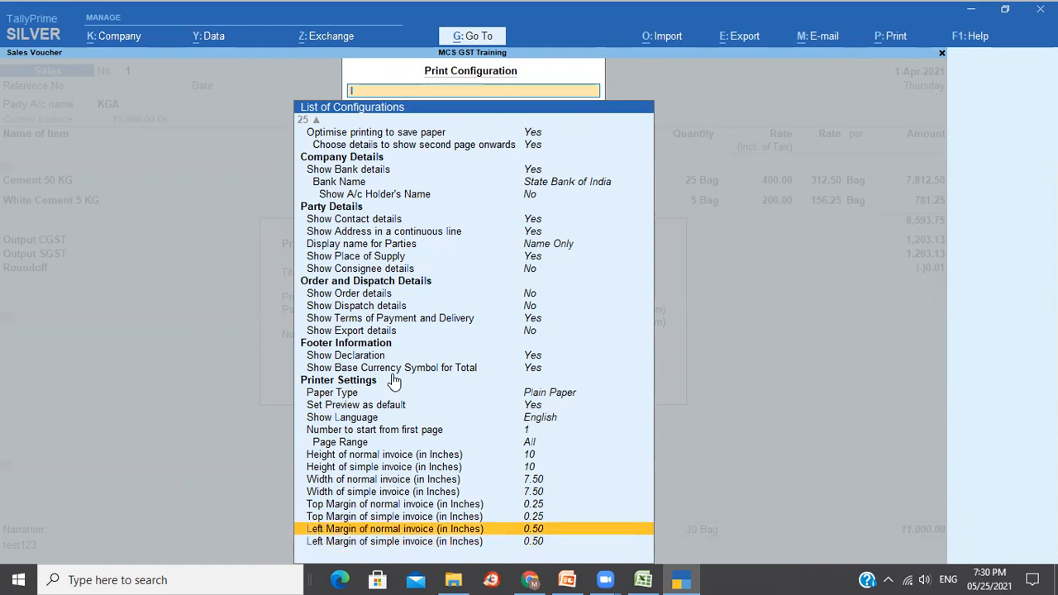
{"action": "key", "text": "Up"}
{"action": "key", "text": "Up"}
{"action": "key", "text": "Up"}
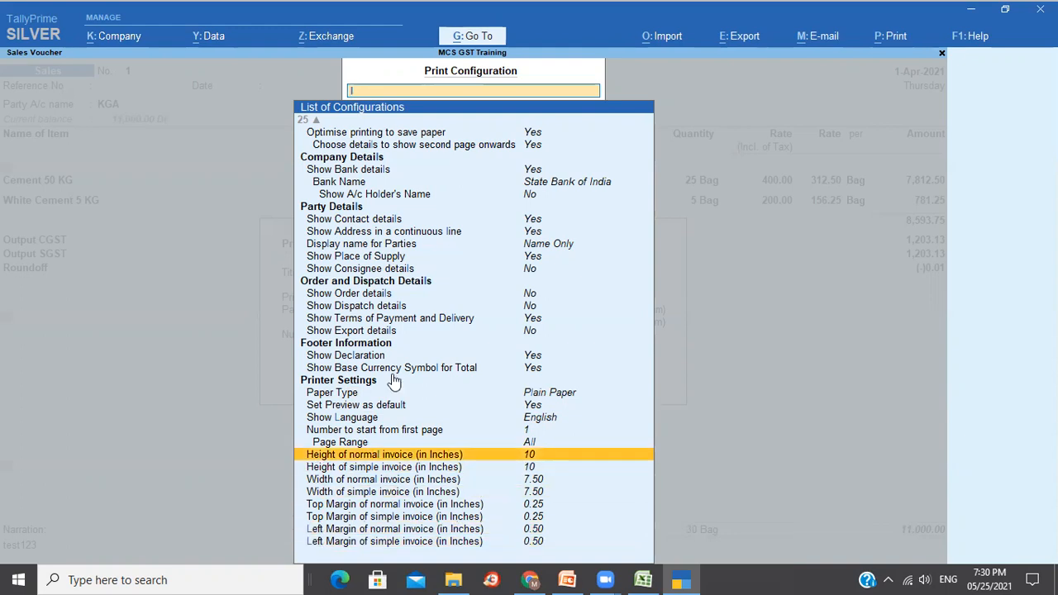
{"action": "key", "text": "Home"}
{"action": "key", "text": "Escape"}
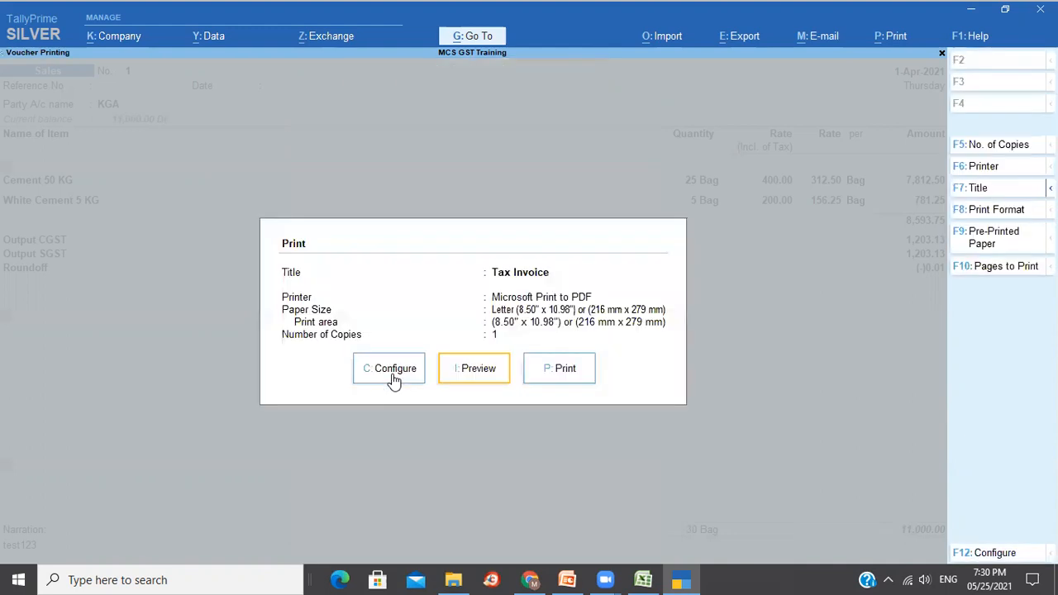
{"action": "key", "text": "Escape"}
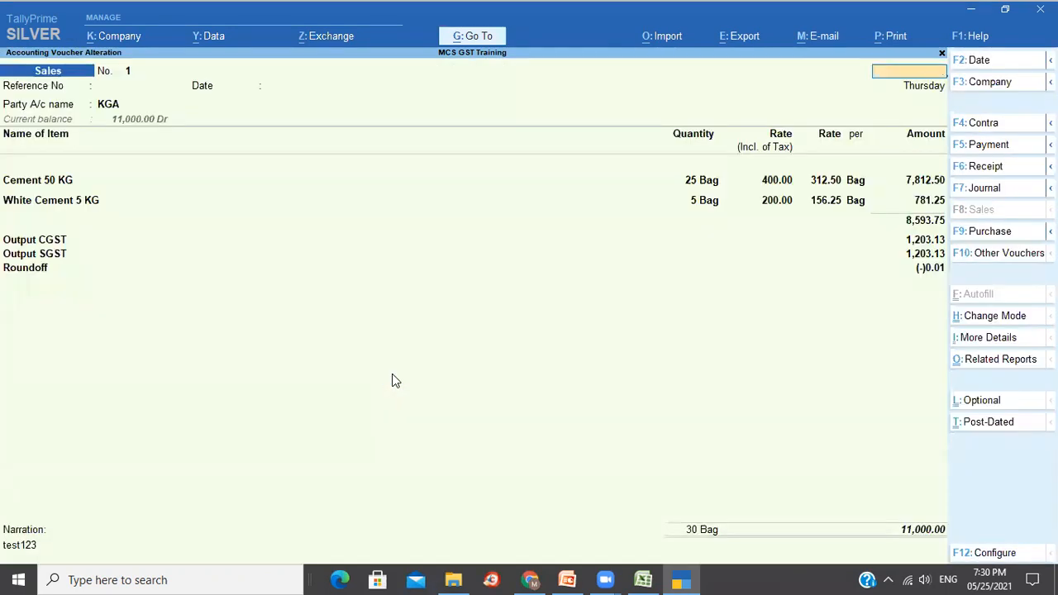
Accept sales voucher No. 1 and open print configuration for other reports from Gateway.
{"action": "key", "text": "ctrl+a"}
{"action": "key", "text": "Escape"}
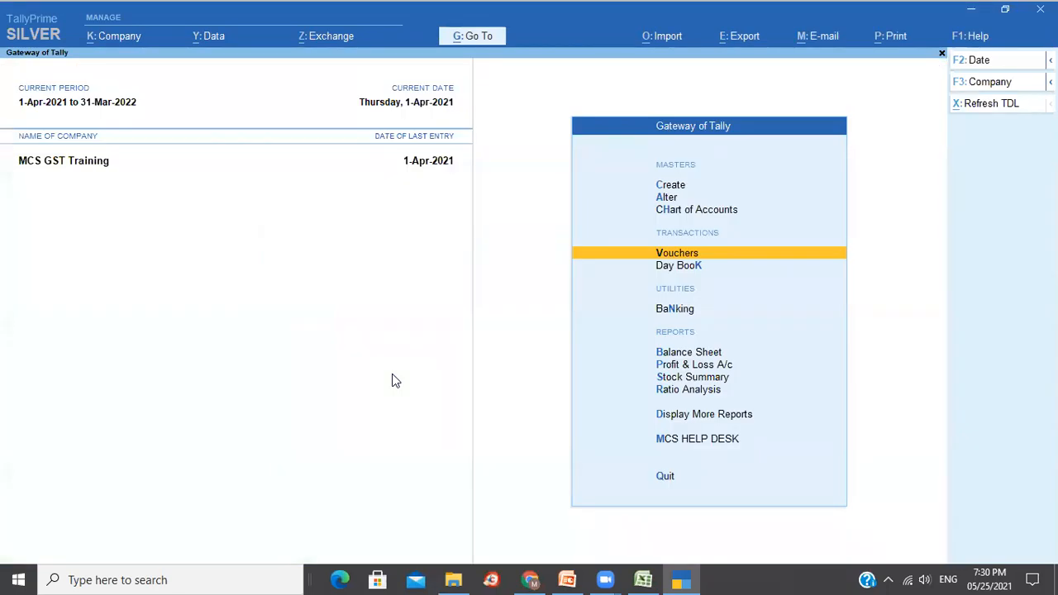
{"action": "left_click", "coordinate": [897, 39]}
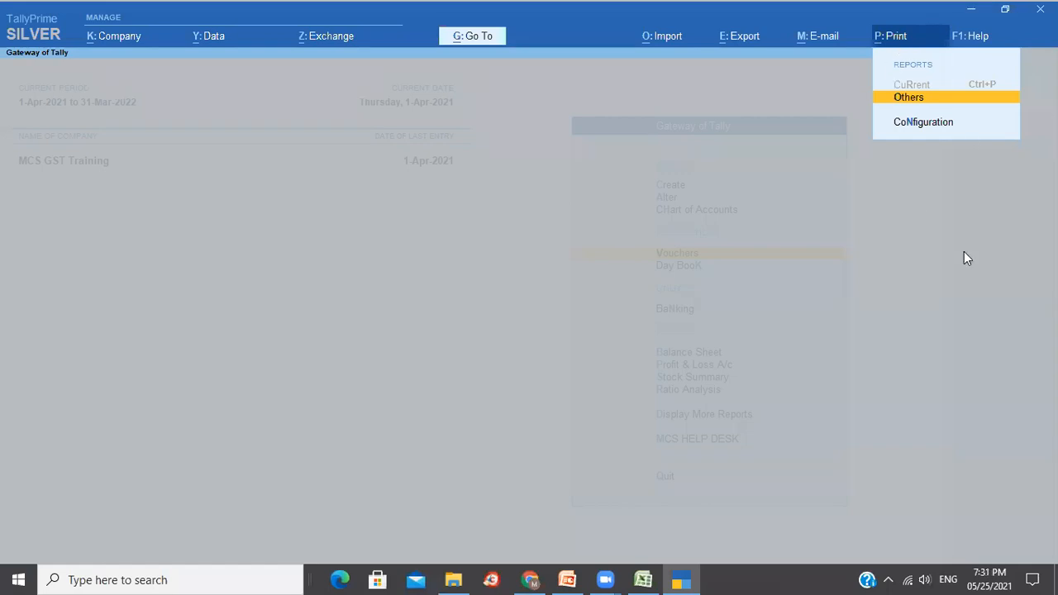
{"action": "left_click", "coordinate": [937, 124]}
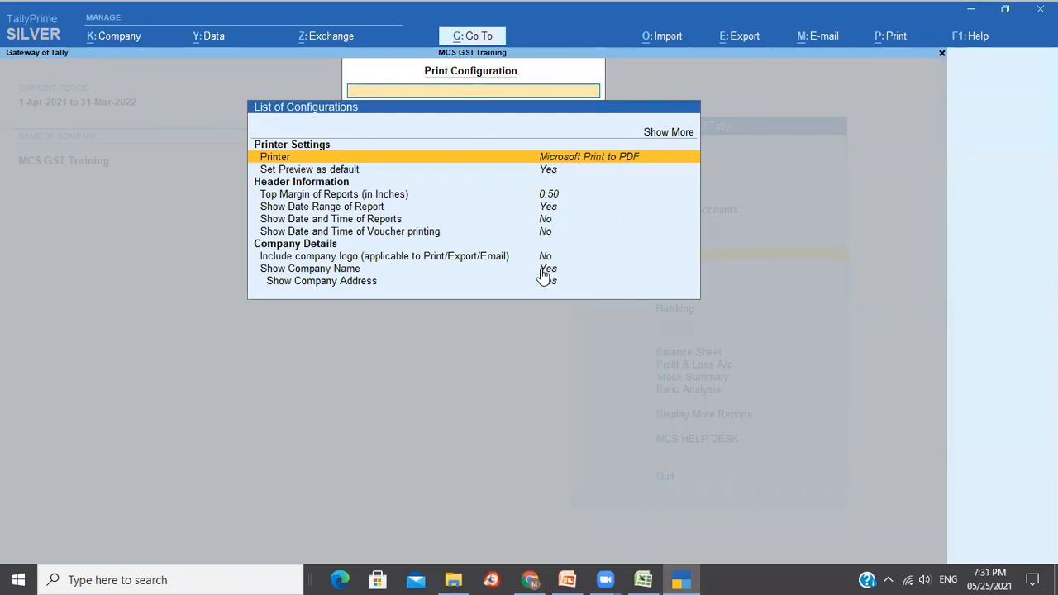
Set Include company logo to Yes, using Logo.jpg from the 12_25-05-2021 folder.
{"action": "left_click", "coordinate": [465, 259]}
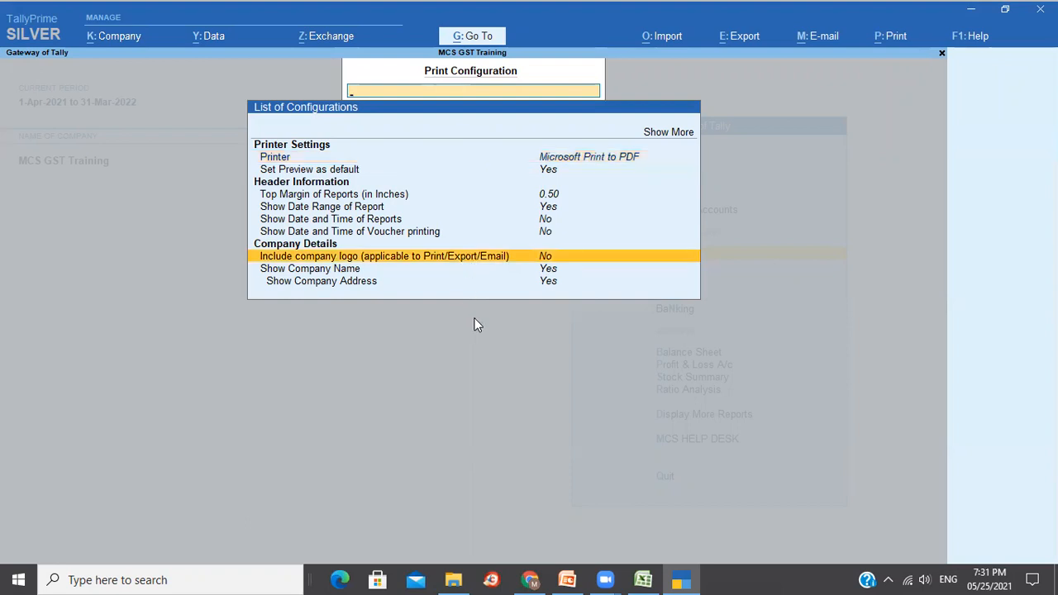
{"action": "key", "text": "Return"}
{"action": "type", "text": "y"}
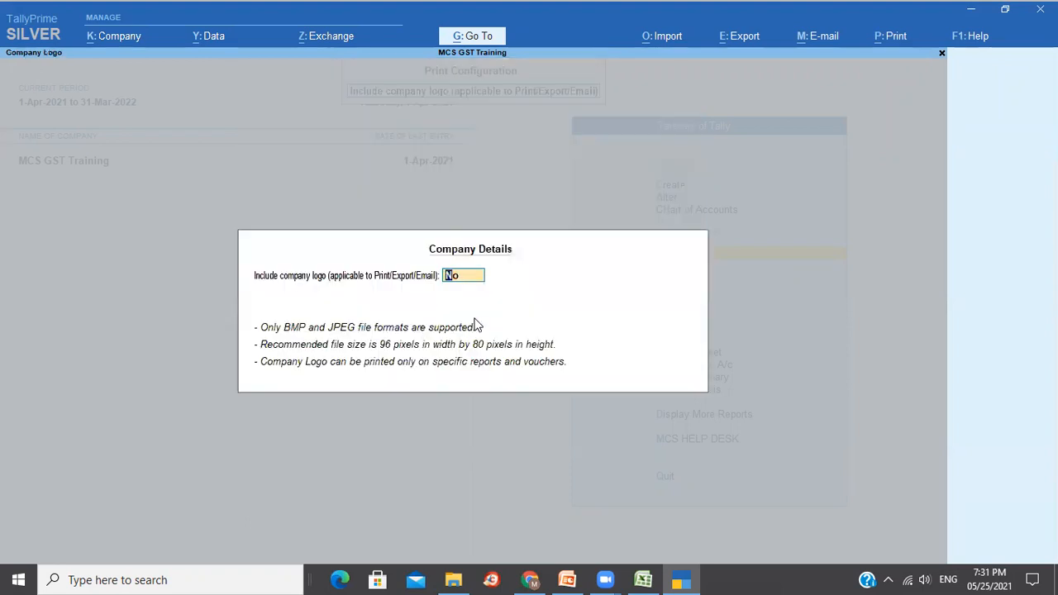
{"action": "key", "text": "Return"}
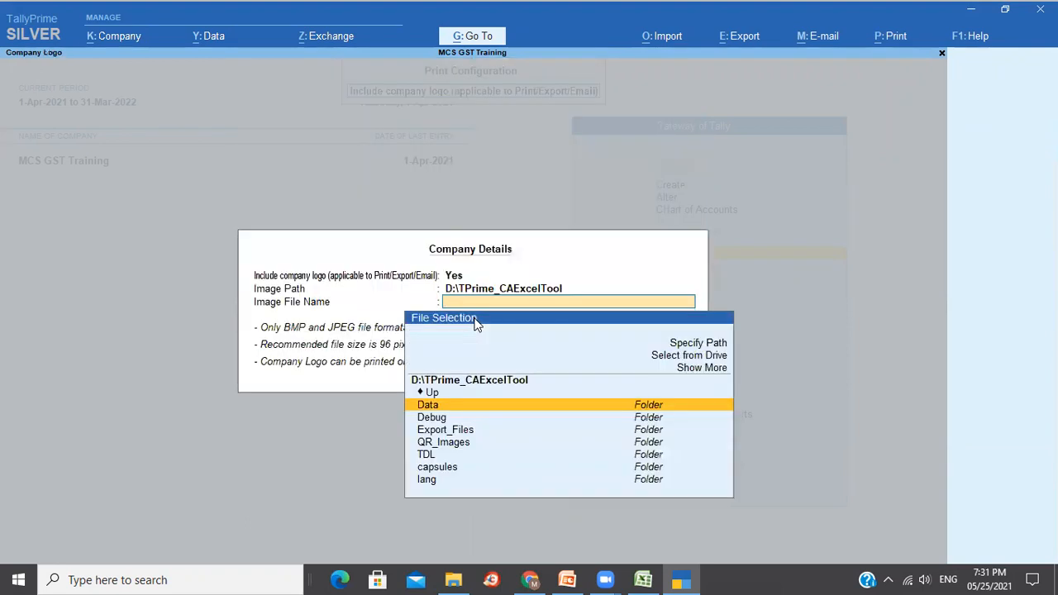
{"action": "key", "text": "ctrl+alt+v"}
{"action": "key", "text": "Return"}
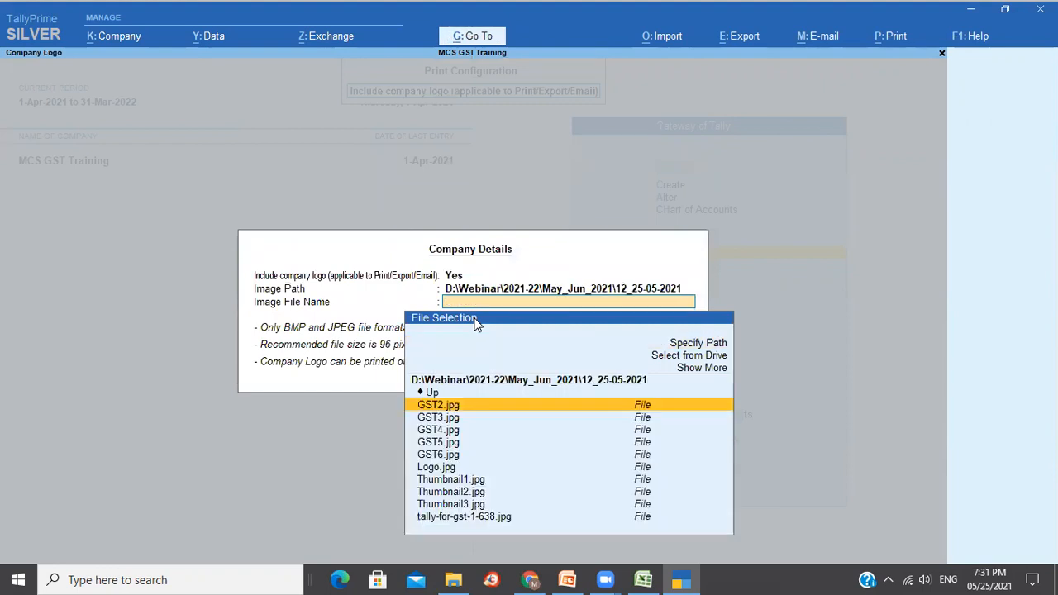
{"action": "key", "text": "Down"}
{"action": "key", "text": "Down"}
{"action": "key", "text": "Down"}
{"action": "key", "text": "Down"}
{"action": "key", "text": "Down"}
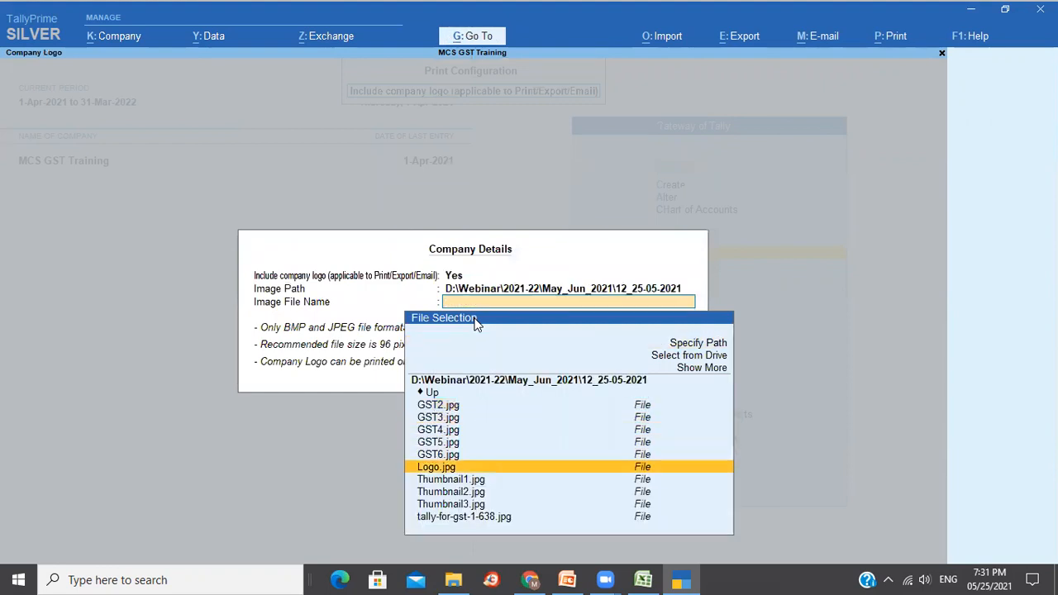
{"action": "key", "text": "Return"}
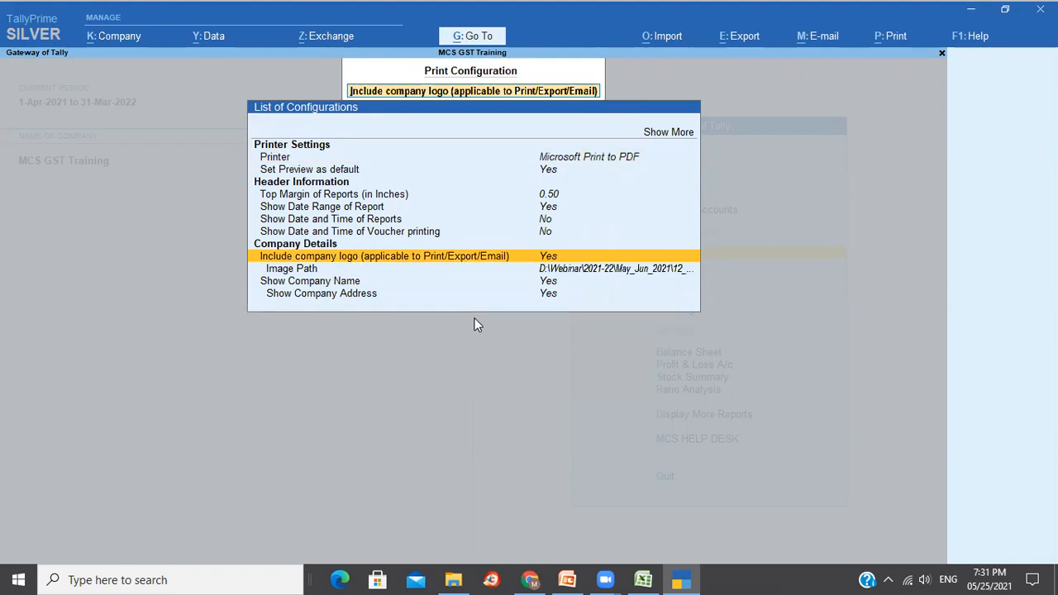
Open the KGA sales voucher from the Day Book.
{"action": "key", "text": "Escape"}
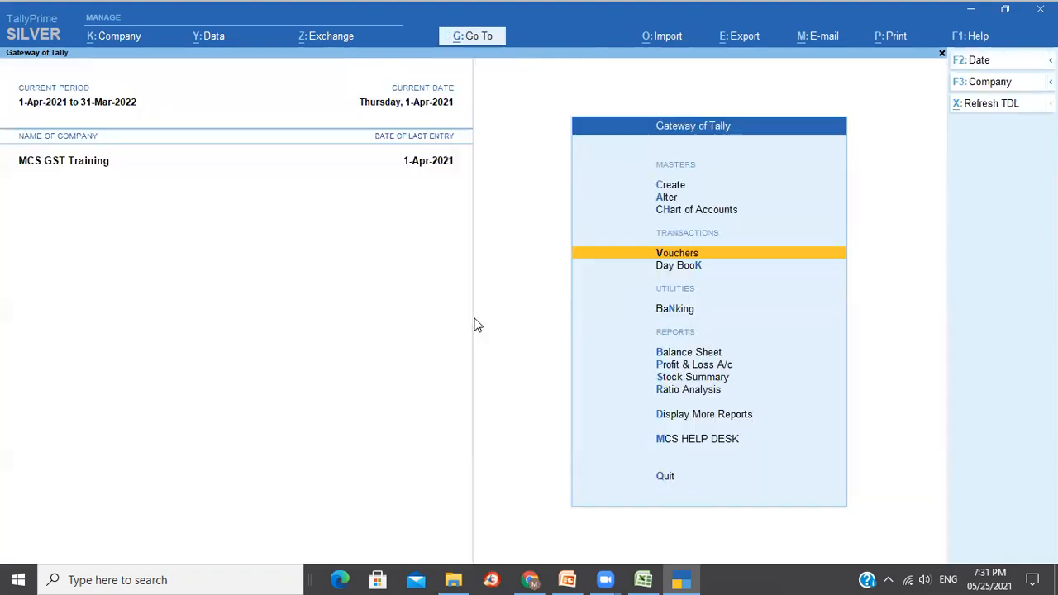
{"action": "key", "text": "Down"}
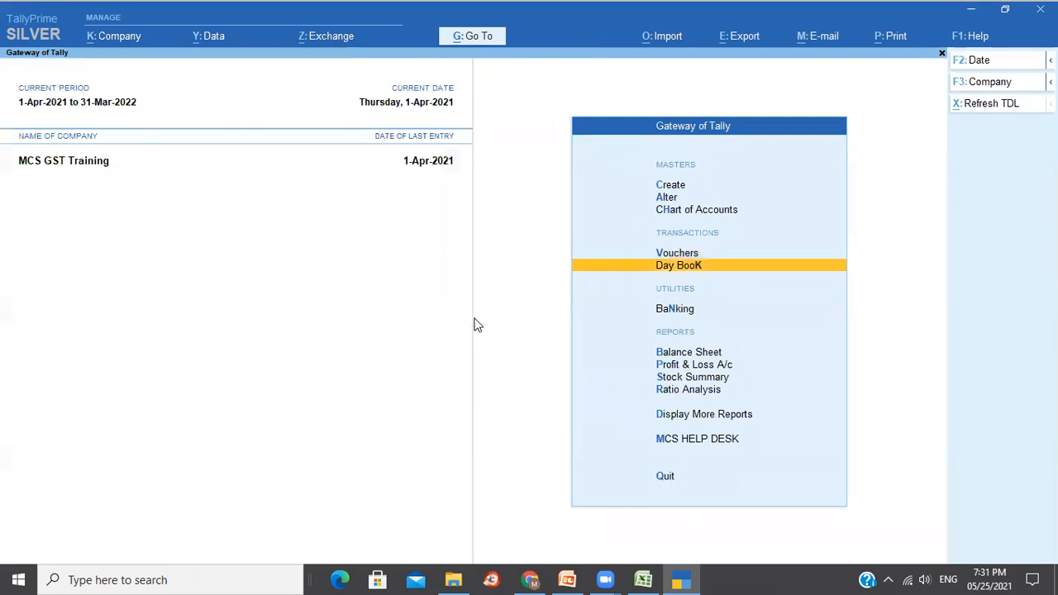
{"action": "key", "text": "Return"}
{"action": "key", "text": "Down"}
{"action": "key", "text": "Up"}
{"action": "key", "text": "Return"}
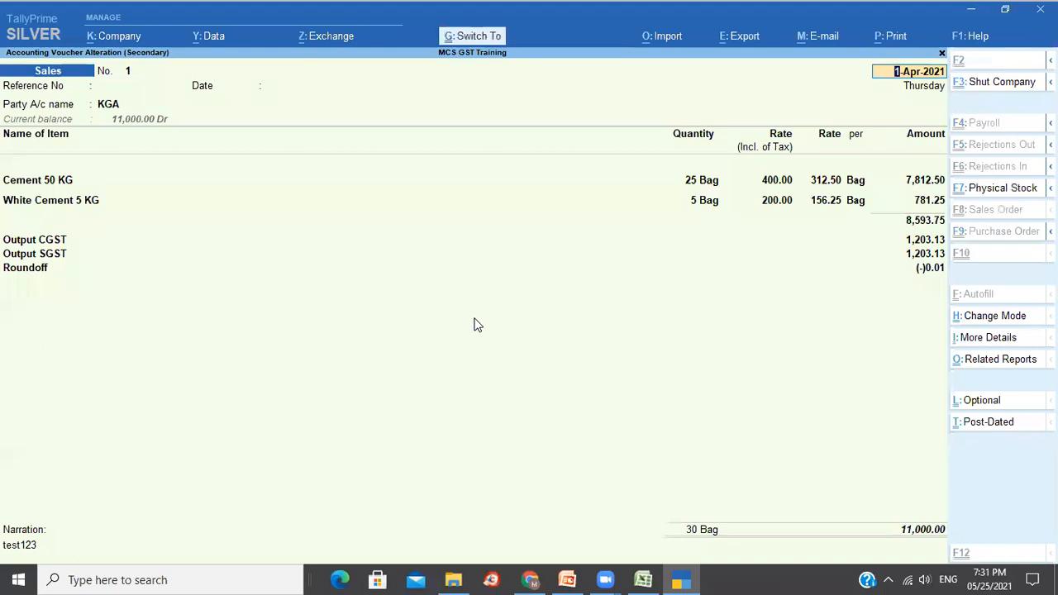
Enable Show Company Logo in the voucher print configuration and preview the tax invoice.
{"action": "key", "text": "ctrl+p"}
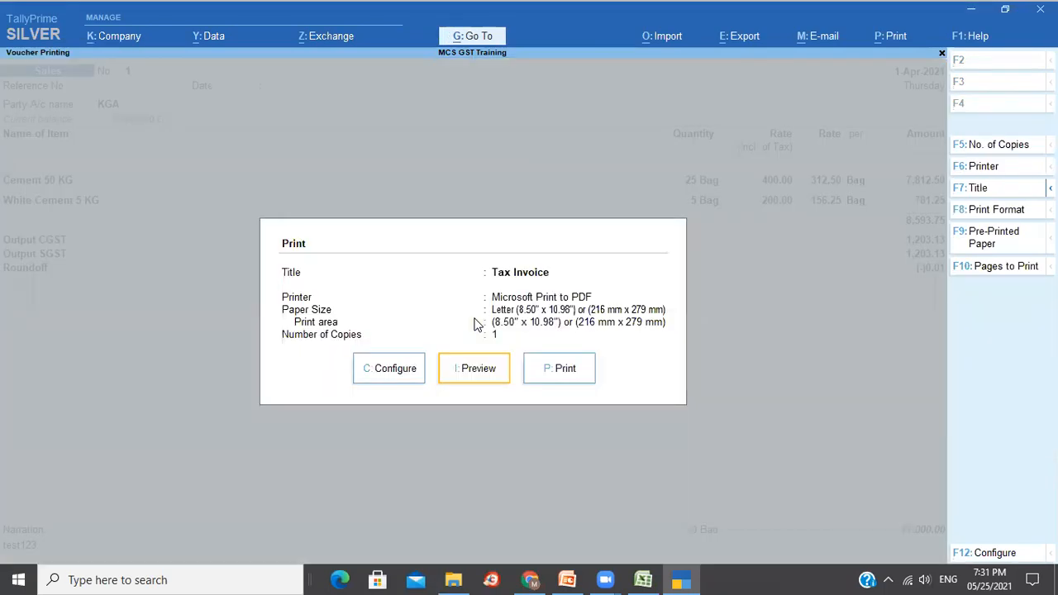
{"action": "key", "text": "c"}
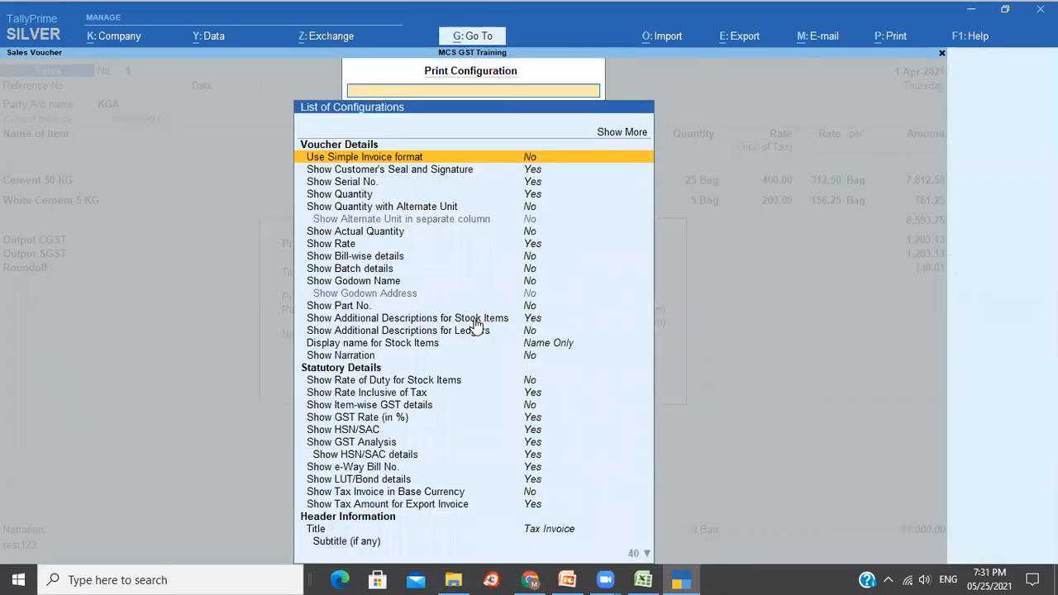
{"action": "scroll", "coordinate": [476, 326], "scroll_direction": "down", "scroll_amount": 10}
{"action": "type", "text": "Lo"}
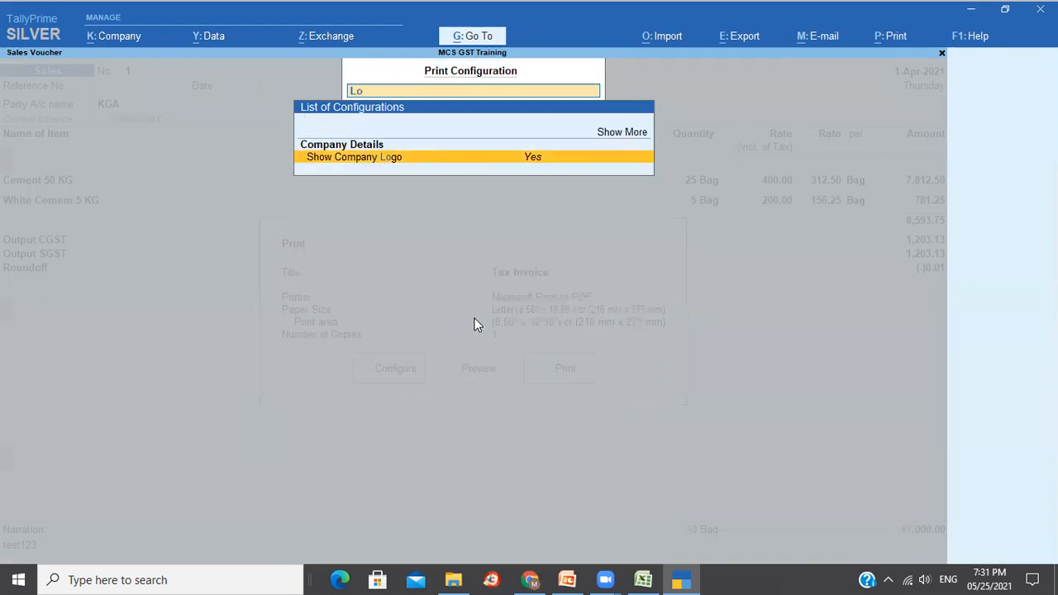
{"action": "key", "text": "Escape"}
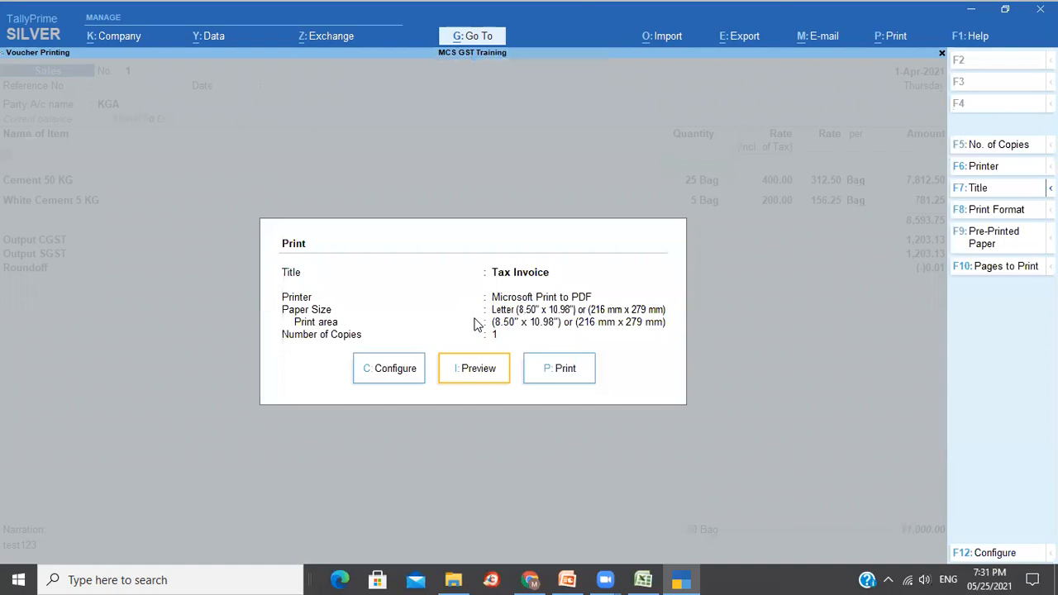
{"action": "left_click", "coordinate": [482, 376]}
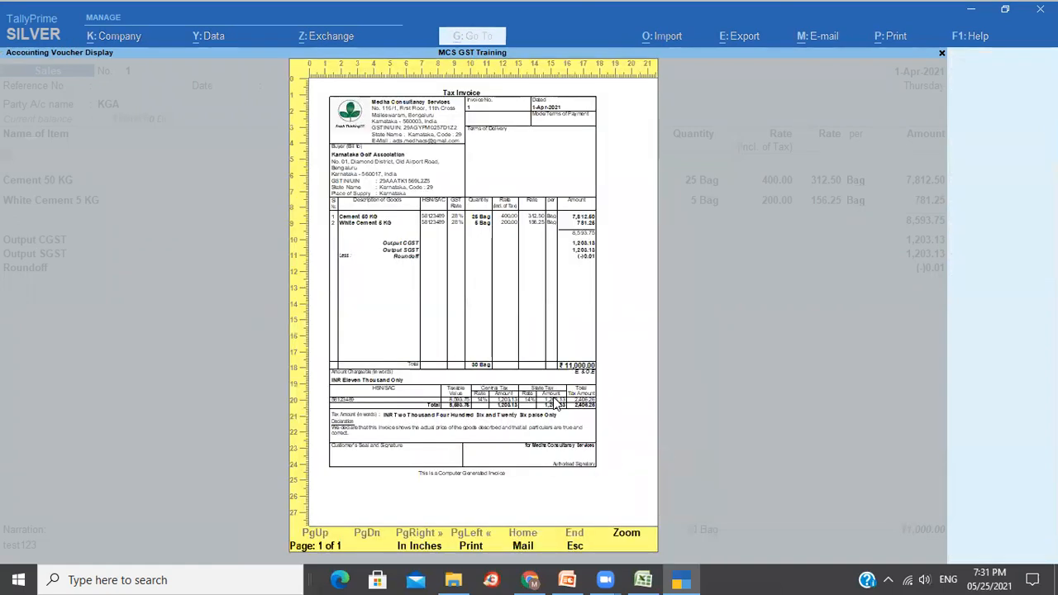
Zoom into the logo-bearing tax invoice, scroll from header to totals, and close the preview.
{"action": "left_click", "coordinate": [555, 402]}
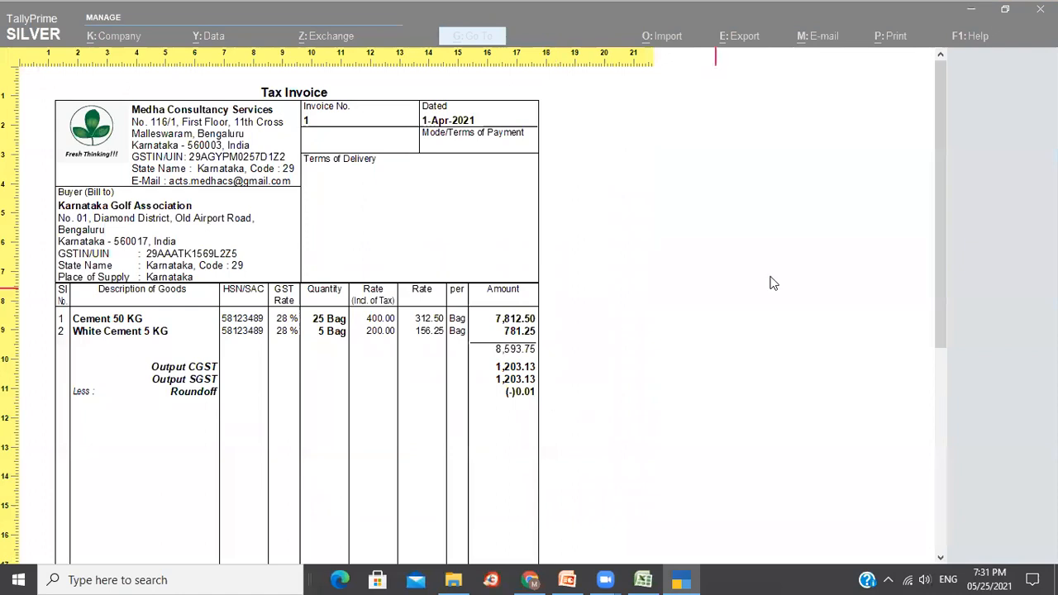
{"action": "scroll", "coordinate": [939, 186], "scroll_direction": "down", "scroll_amount": 1}
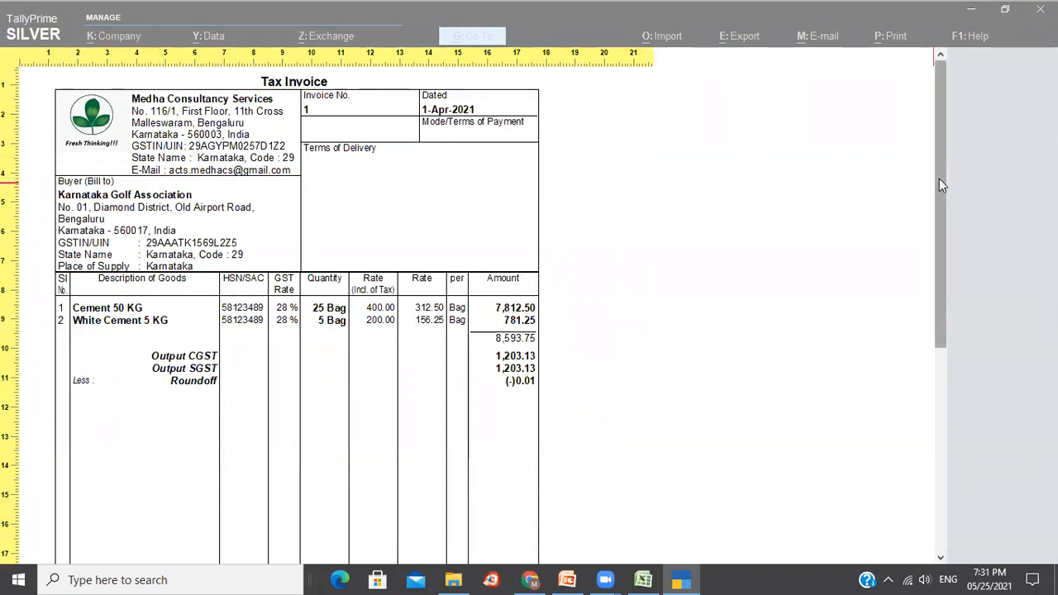
{"action": "left_click_drag", "start_coordinate": [939, 179], "coordinate": [959, 162]}
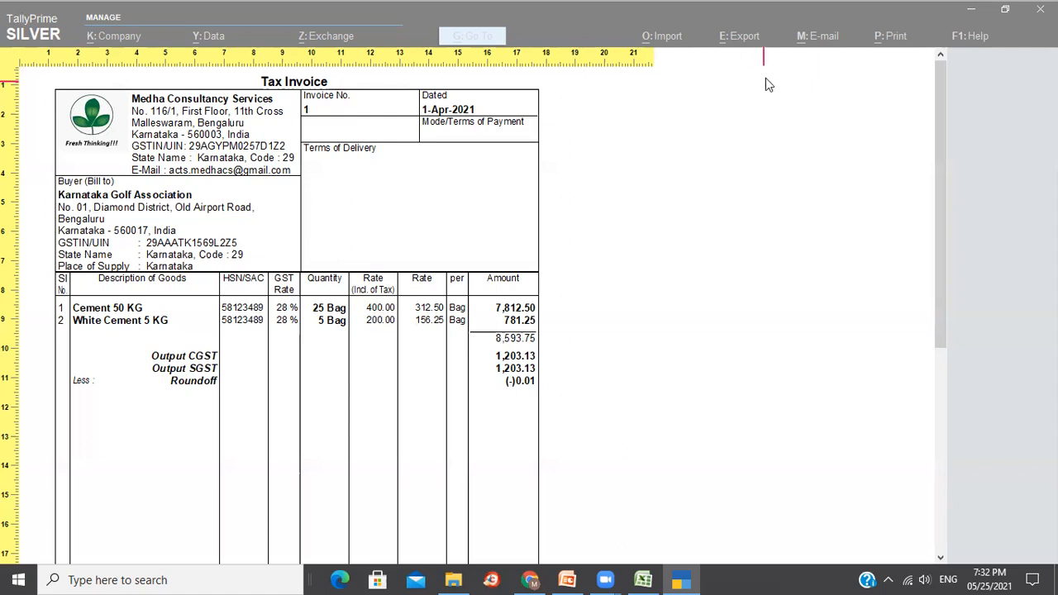
{"action": "left_click_drag", "start_coordinate": [935, 168], "coordinate": [956, 397]}
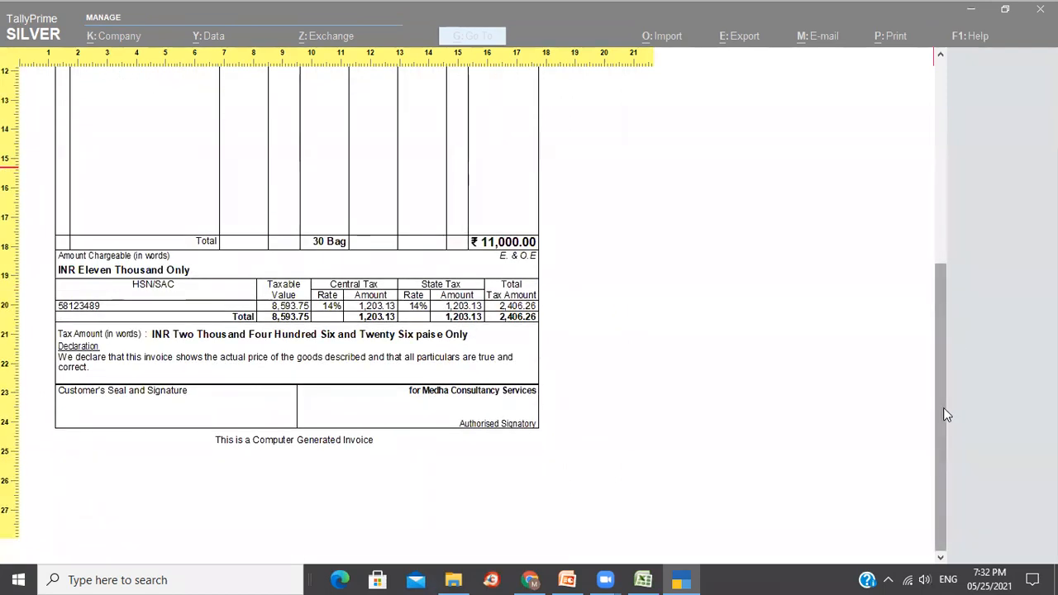
{"action": "left_click_drag", "start_coordinate": [944, 407], "coordinate": [930, 166]}
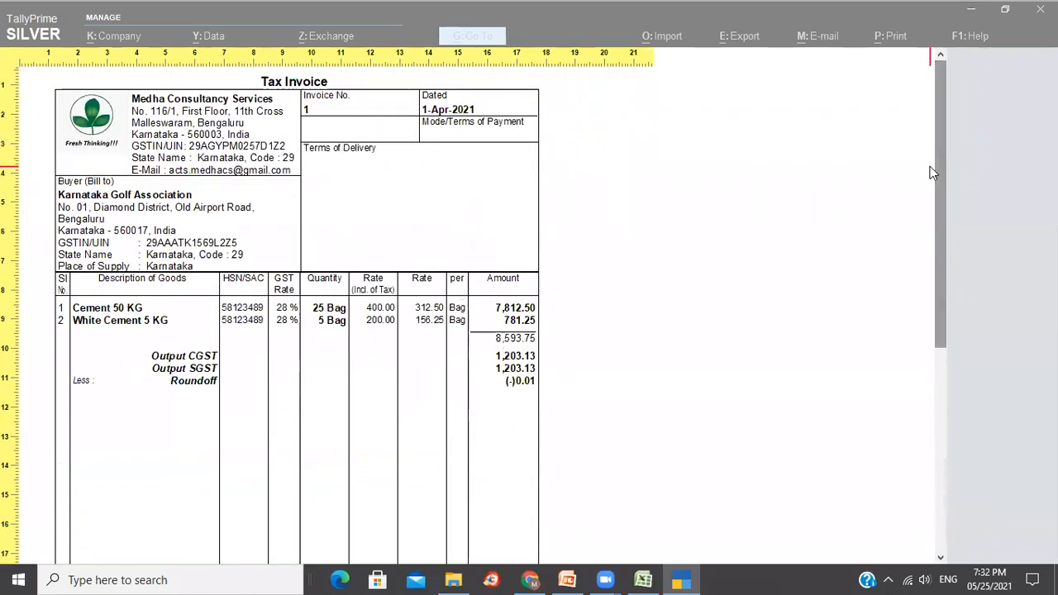
{"action": "key", "text": "Escape"}
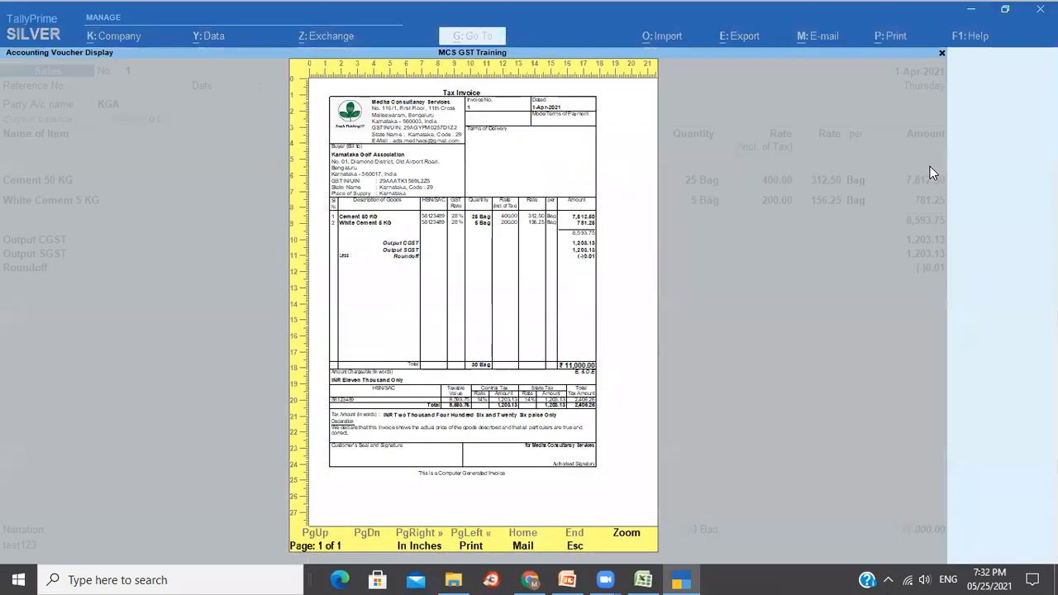
{"action": "key", "text": "Escape"}
Leave the voucher and start a State Bank of India ledger under Bank Accounts.
{"action": "key", "text": "Escape"}
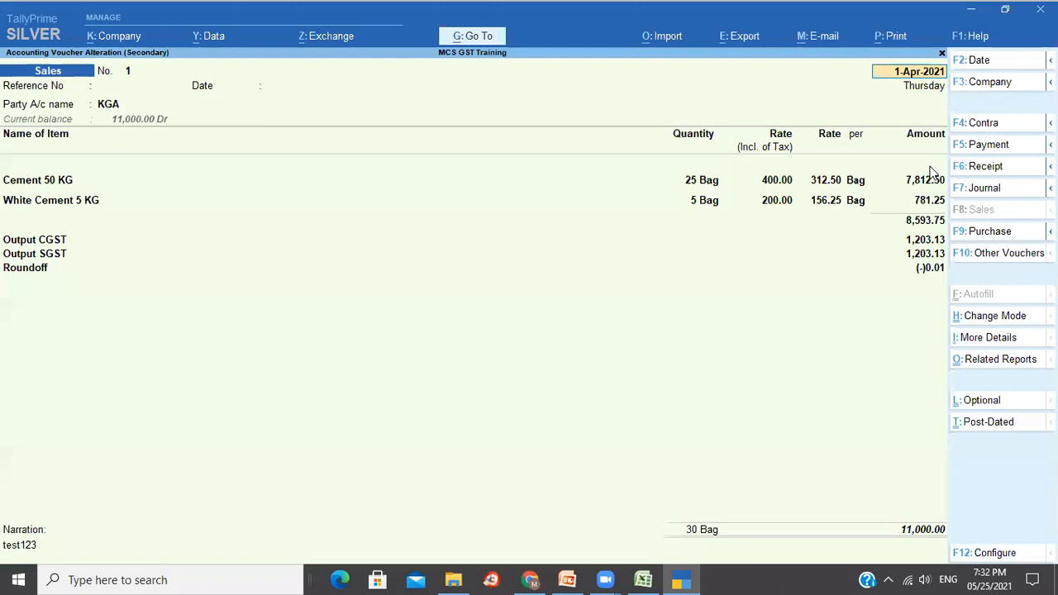
{"action": "key", "text": "Escape"}
{"action": "key", "text": "y"}
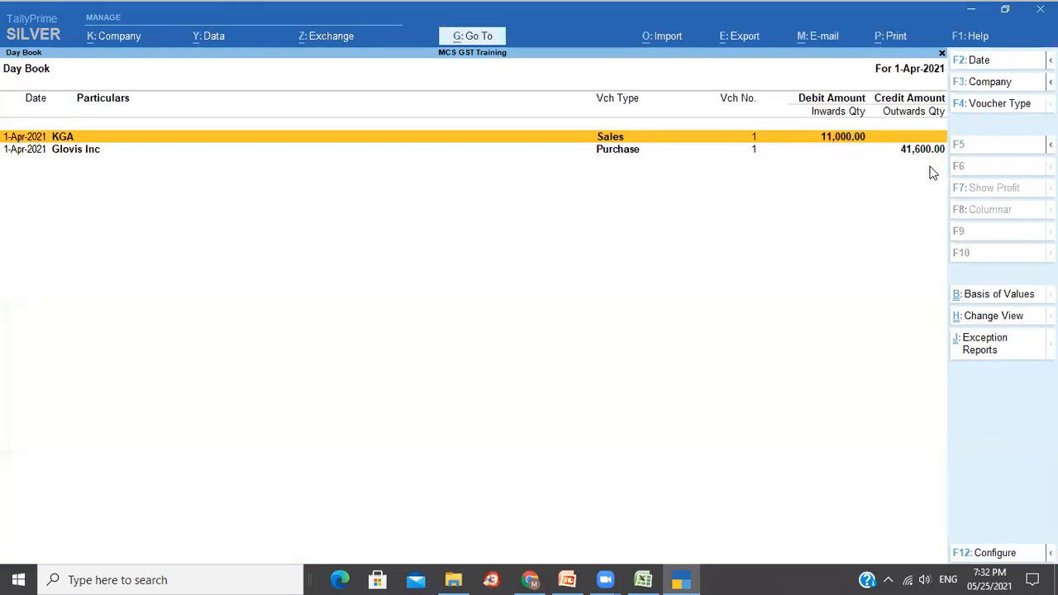
{"action": "key", "text": "Escape"}
{"action": "key", "text": "Up"}
{"action": "key", "text": "Up"}
{"action": "key", "text": "Up"}
{"action": "key", "text": "Up"}
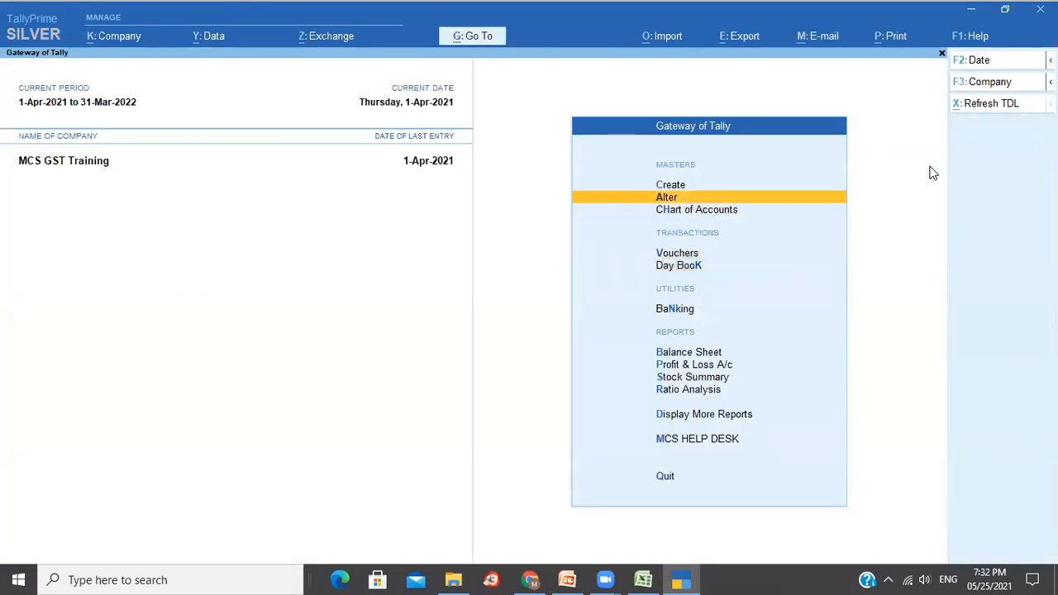
{"action": "key", "text": "Return"}
{"action": "key", "text": "Down"}
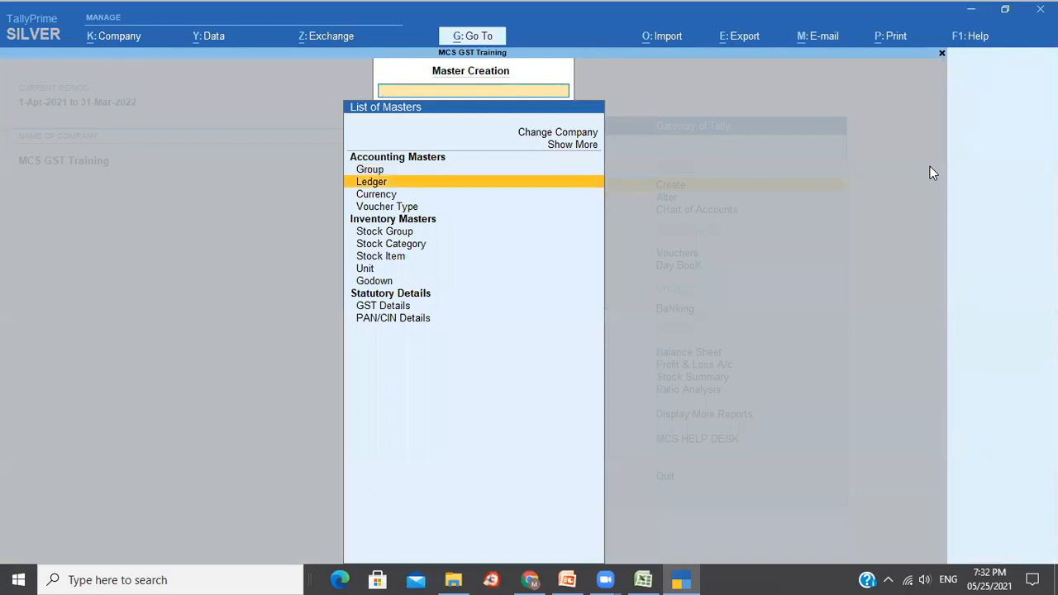
{"action": "type", "text": "State Bank of India"}
{"action": "key", "text": "Return"}
{"action": "key", "text": "Return"}
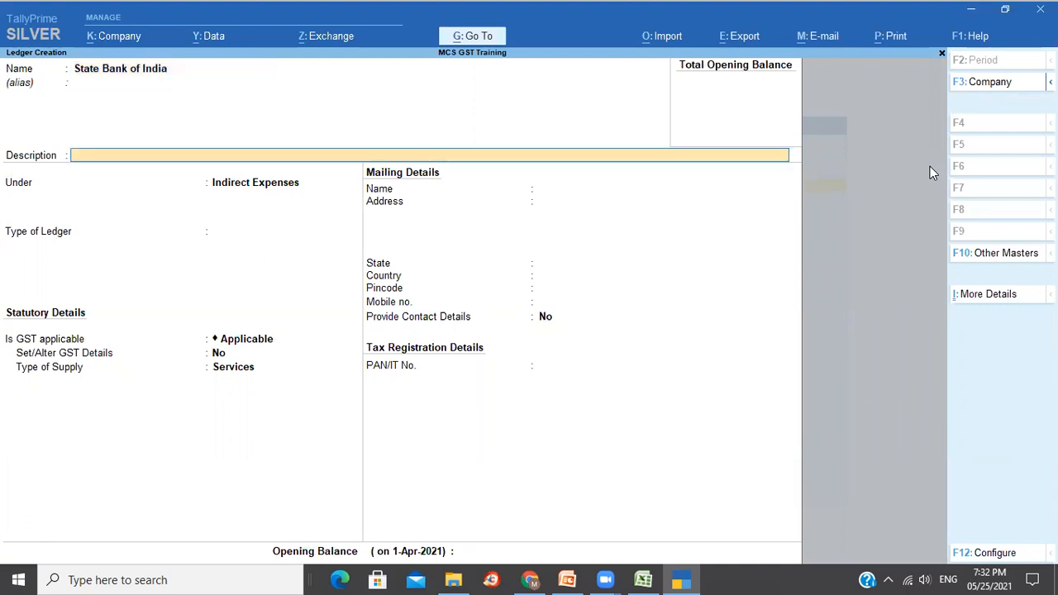
{"action": "key", "text": "Return"}
{"action": "type", "text": "Ban"}
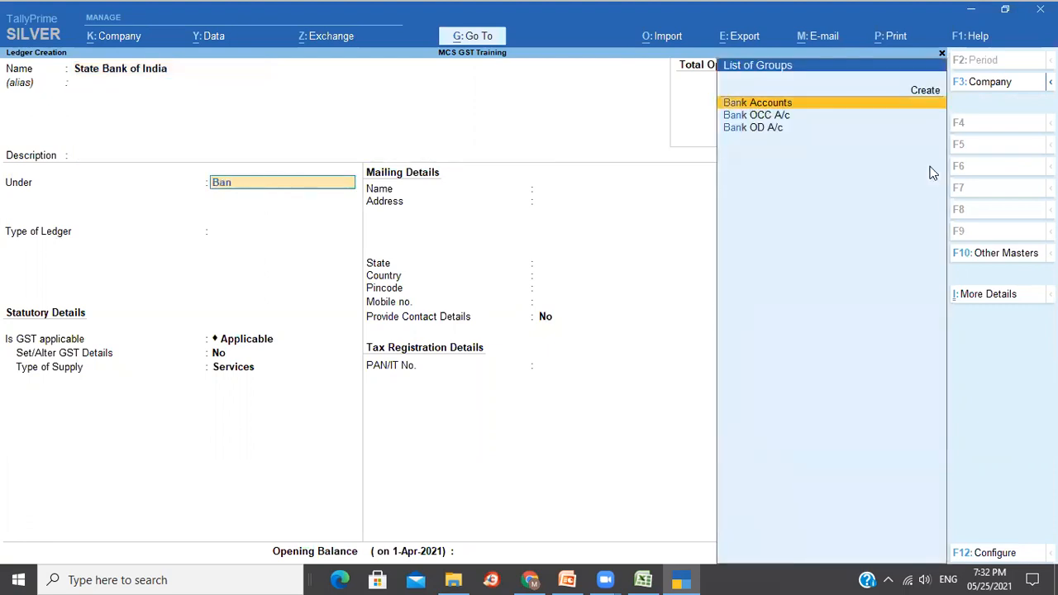
{"action": "key", "text": "Return"}
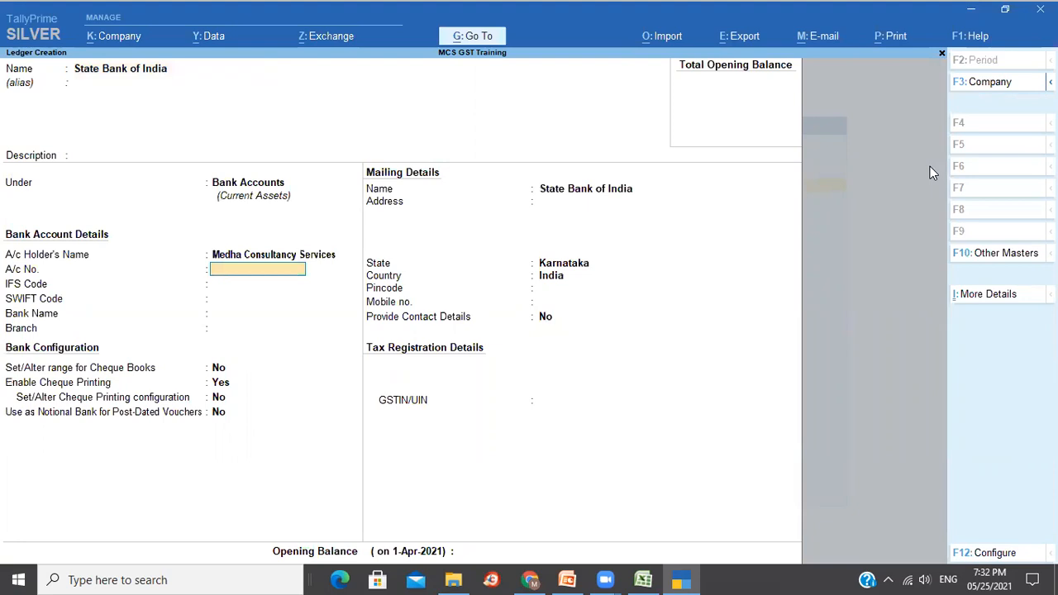
Enter the account number, IFS code SBIN0007080, bank State Bank of India, branch Malleswaram, and save.
{"action": "key", "text": "Return"}
{"action": "type", "text": "S"}
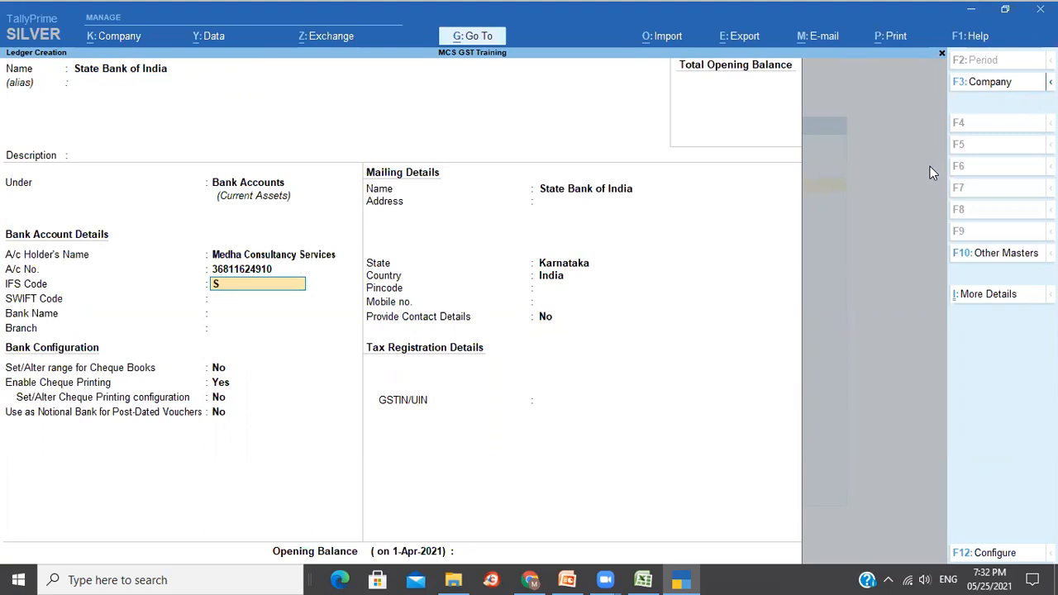
{"action": "type", "text": "BIN0007080"}
{"action": "key", "text": "Return"}
{"action": "key", "text": "Return"}
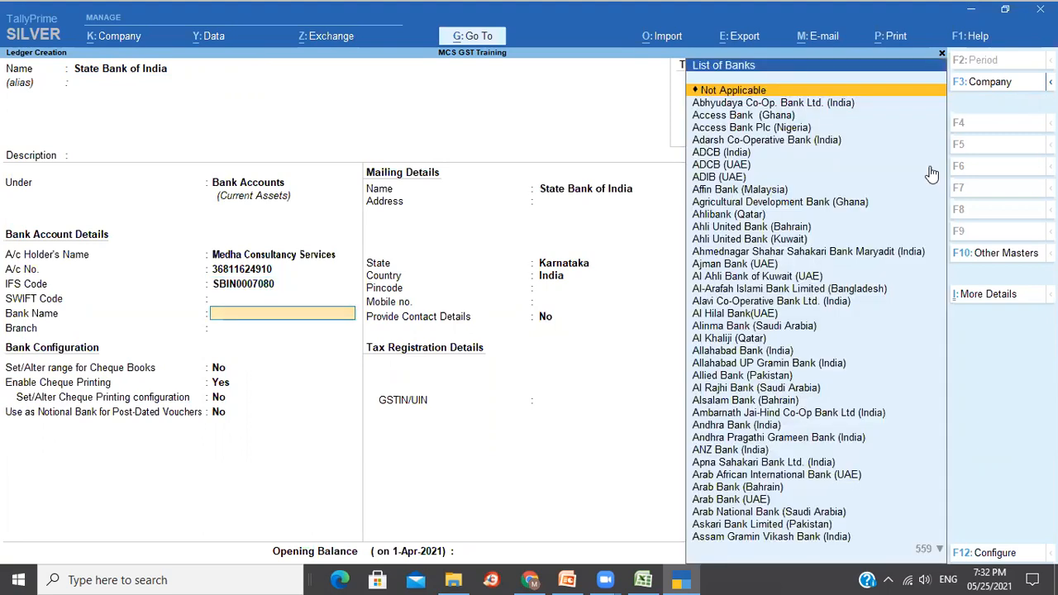
{"action": "type", "text": "State"}
{"action": "key", "text": "Down"}
{"action": "key", "text": "Down"}
{"action": "key", "text": "Down"}
{"action": "key", "text": "Down"}
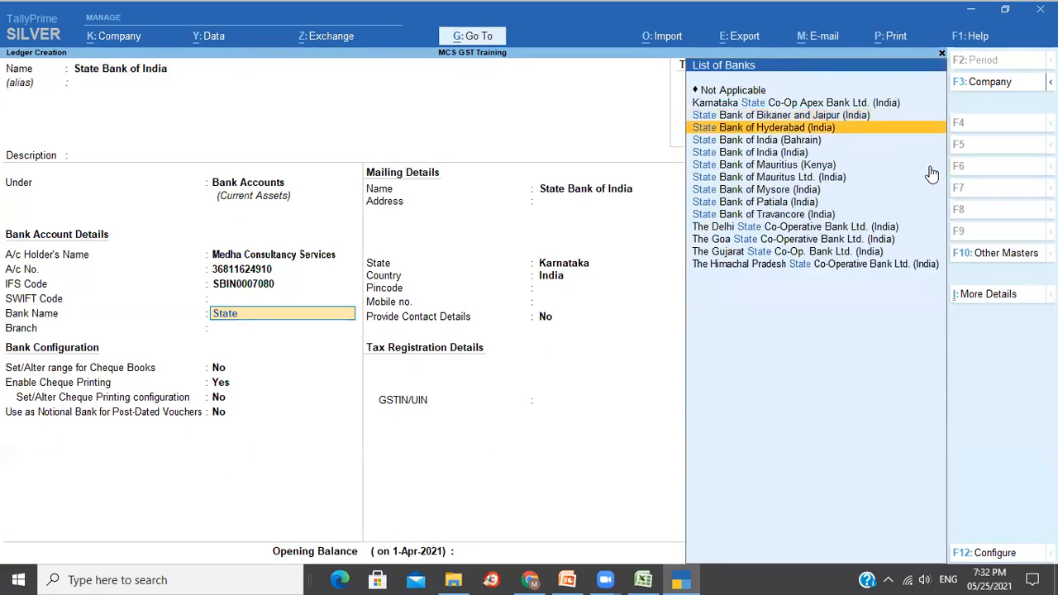
{"action": "key", "text": "Return"}
{"action": "type", "text": "Malleswaram"}
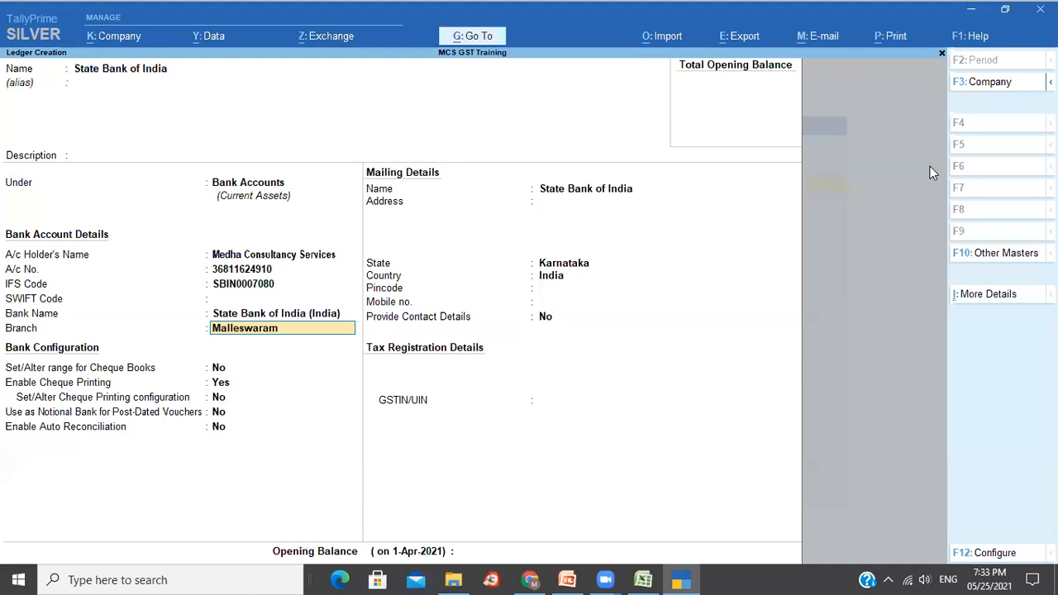
{"action": "key", "text": "Return"}
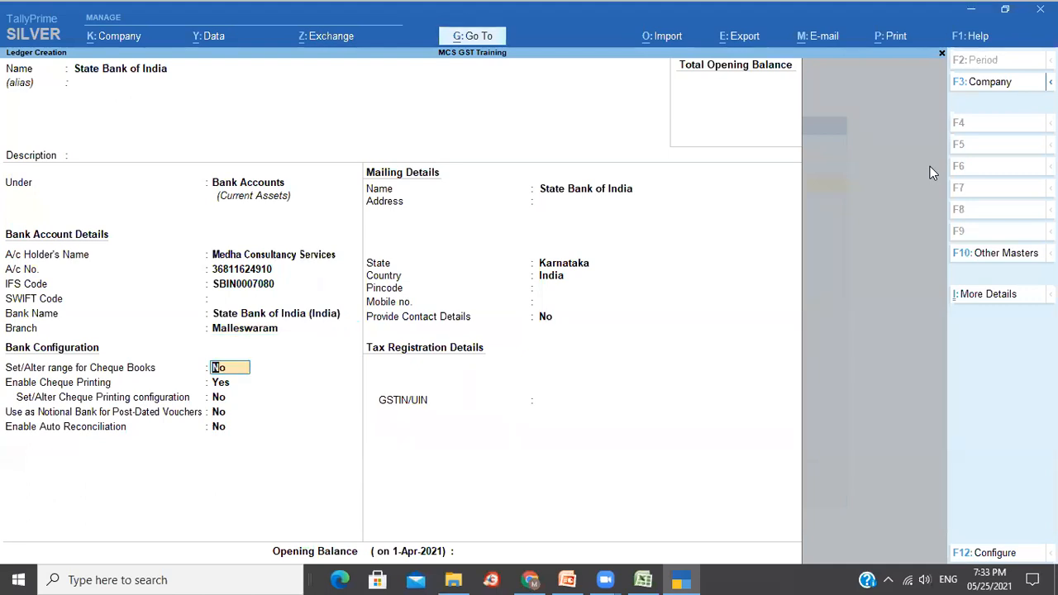
{"action": "key", "text": "ctrl"}
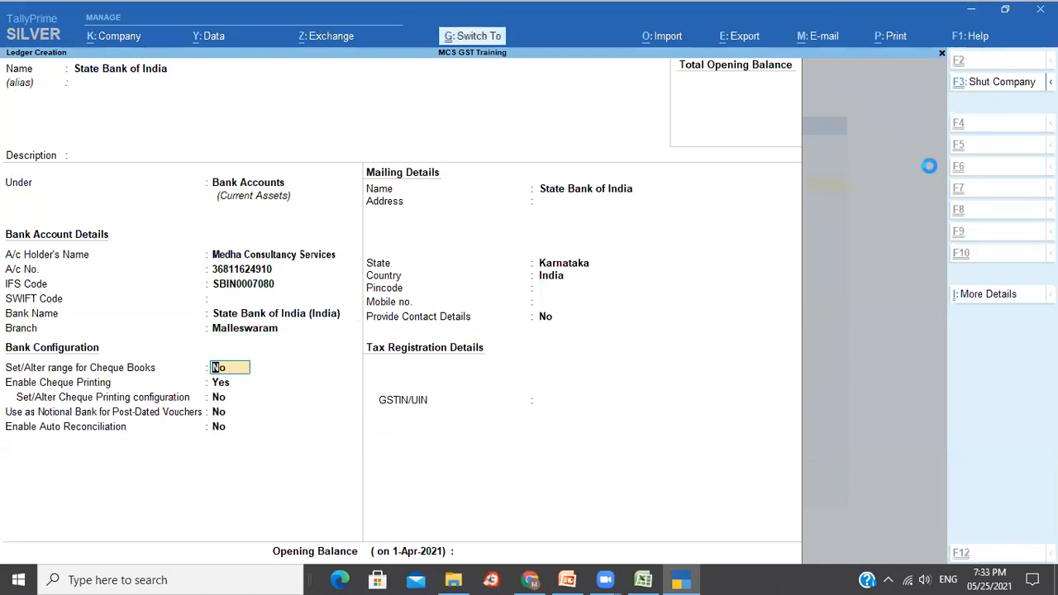
{"action": "key", "text": "Escape"}
Return to the Day Book and open print options for the sales voucher.
{"action": "key", "text": "y"}
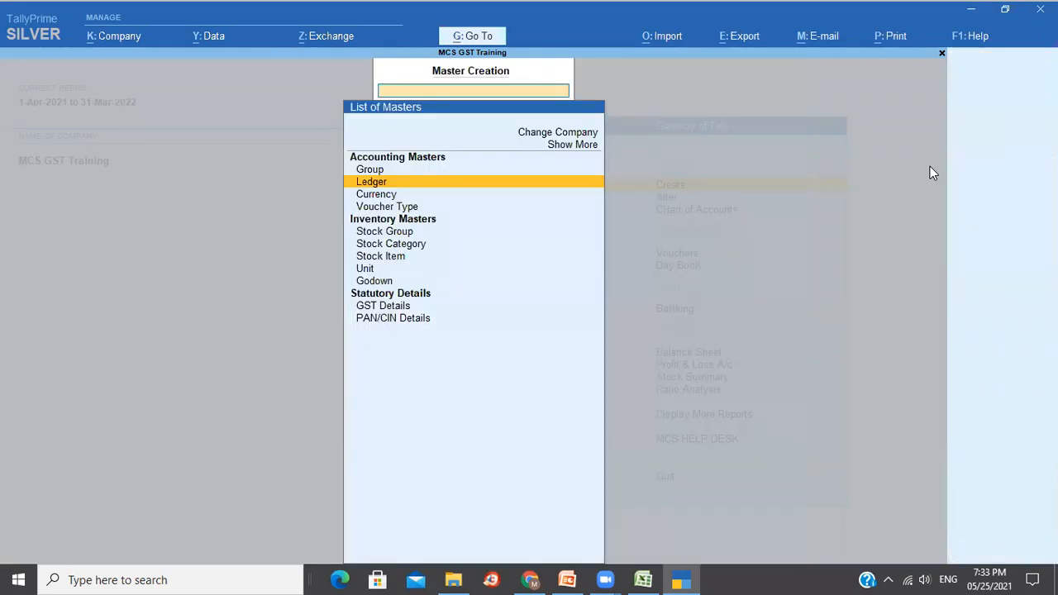
{"action": "key", "text": "Escape"}
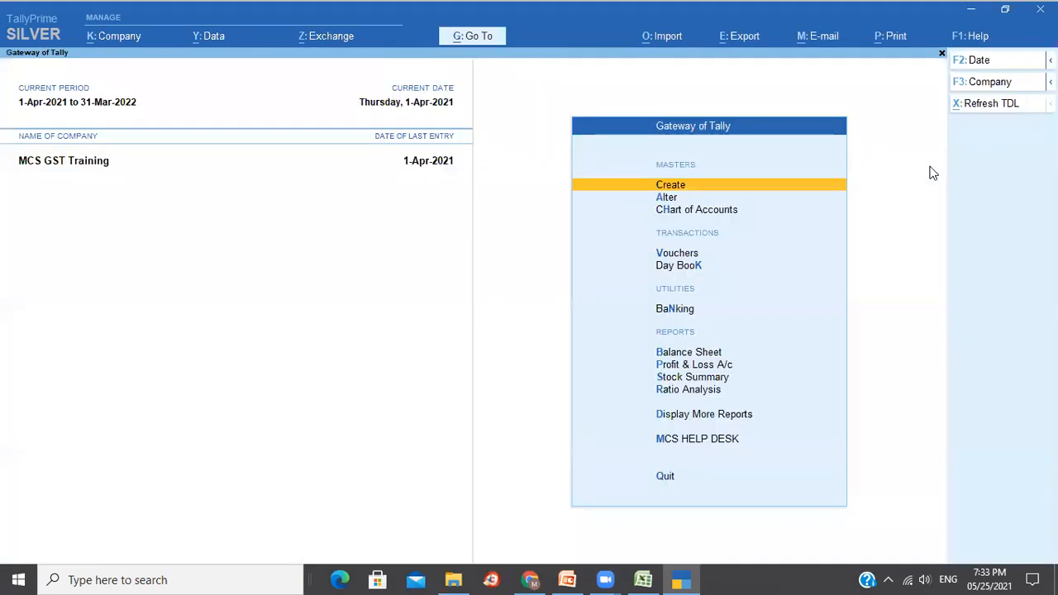
{"action": "key", "text": "Down"}
{"action": "key", "text": "Down"}
{"action": "key", "text": "Down"}
{"action": "key", "text": "Down"}
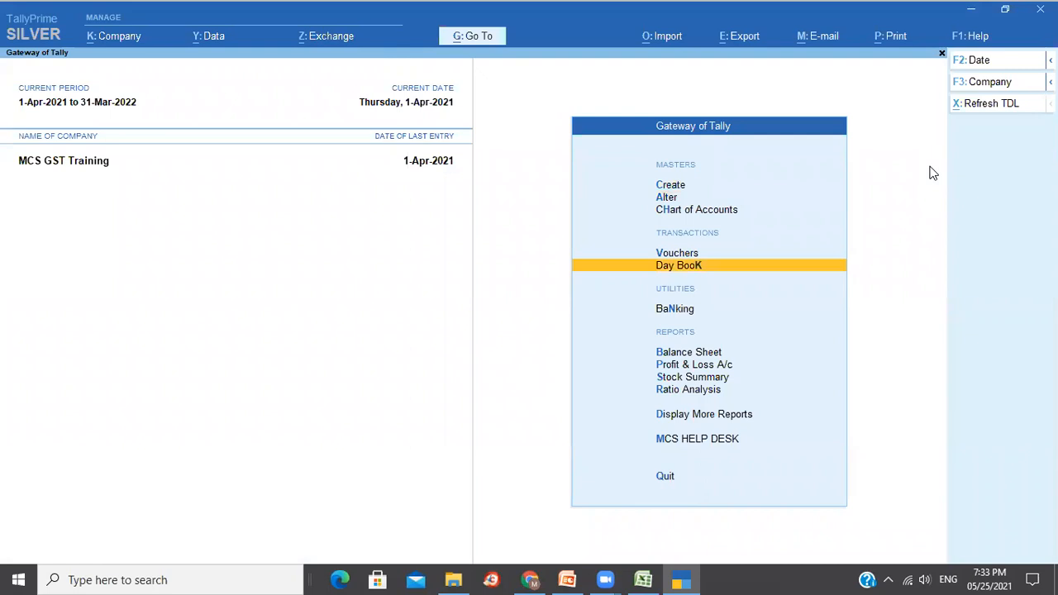
{"action": "key", "text": "Return"}
{"action": "key", "text": "Return"}
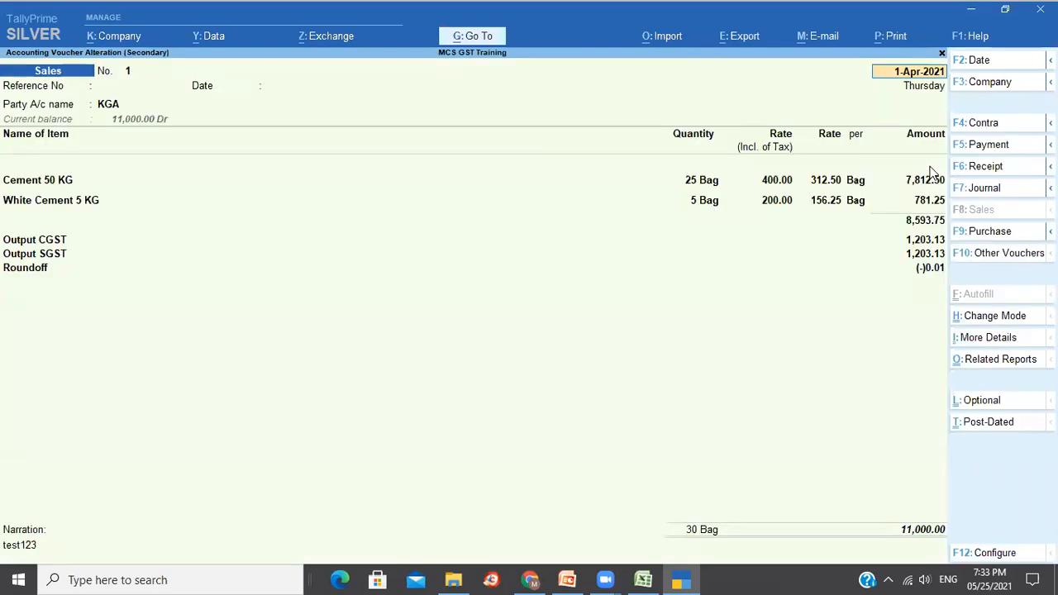
{"action": "key", "text": "alt+p"}
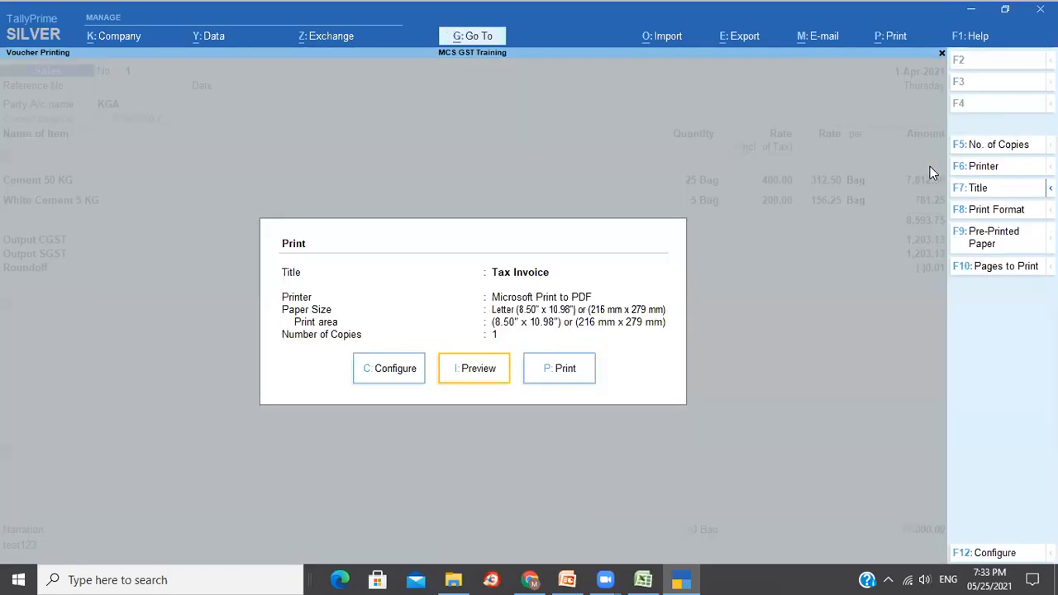
Search 'Ban' in print configuration and enable Show Bank details with State Bank of India.
{"action": "type", "text": "cBan"}
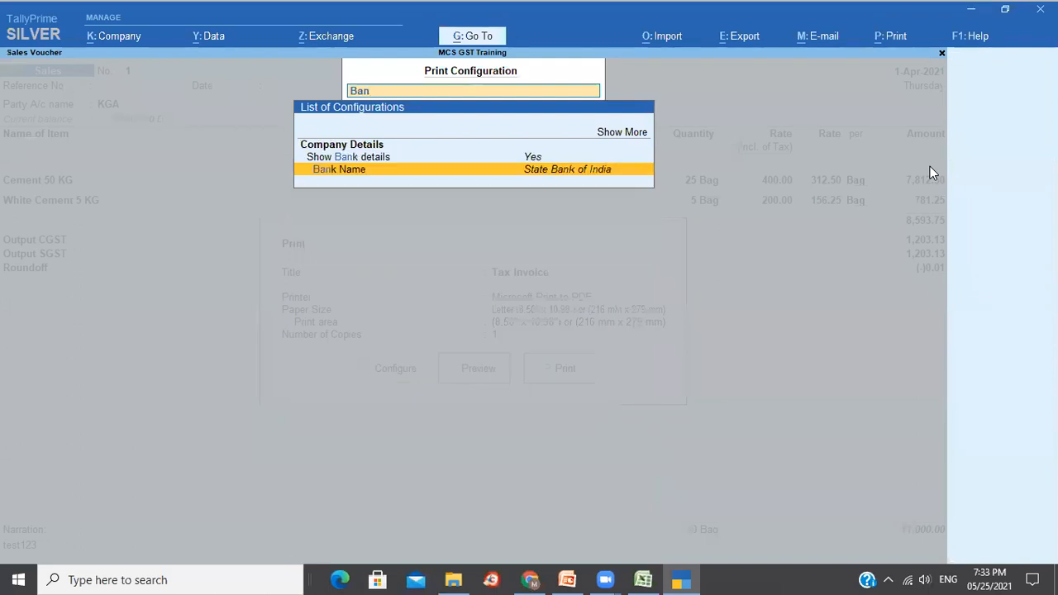
{"action": "key", "text": "Up"}
{"action": "key", "text": "Down"}
{"action": "key", "text": "Up"}
{"action": "key", "text": "Down"}
{"action": "key", "text": "Up"}
{"action": "key", "text": "Down"}
{"action": "key", "text": "Up"}
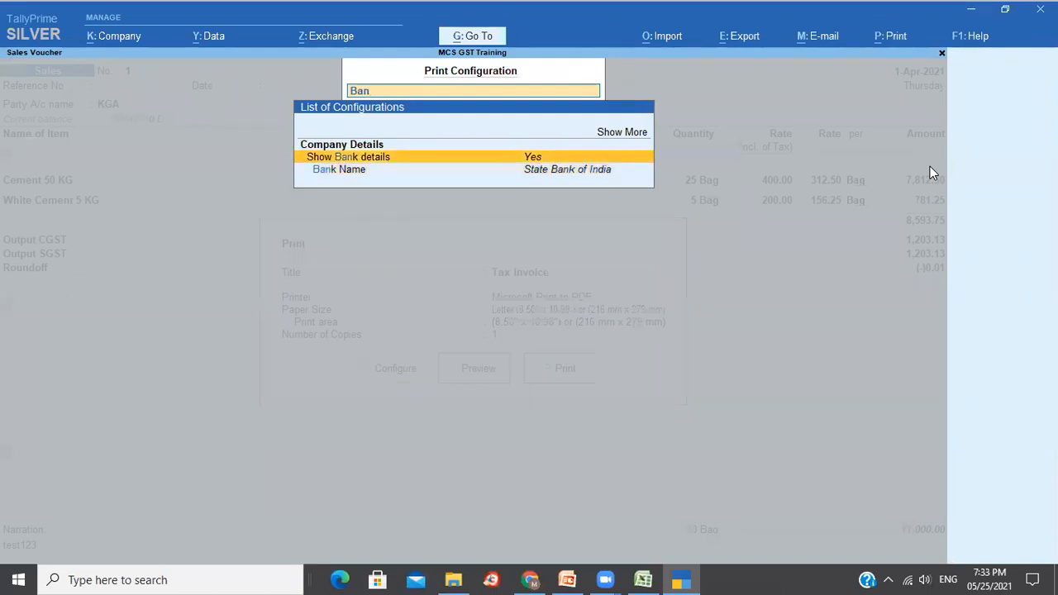
{"action": "key", "text": "Return"}
{"action": "key", "text": "Escape"}
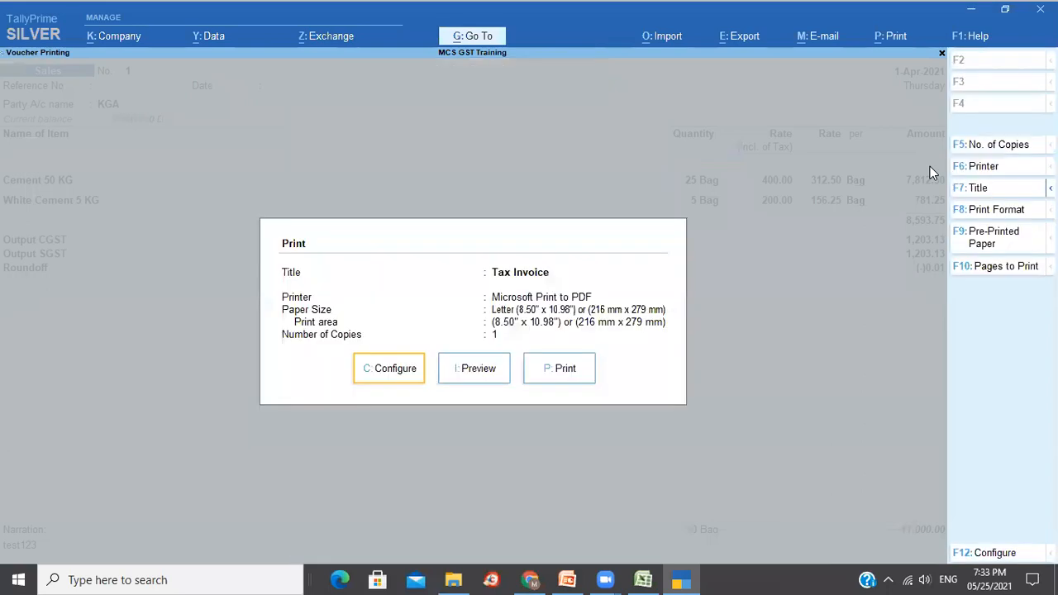
{"action": "key", "text": "Right"}
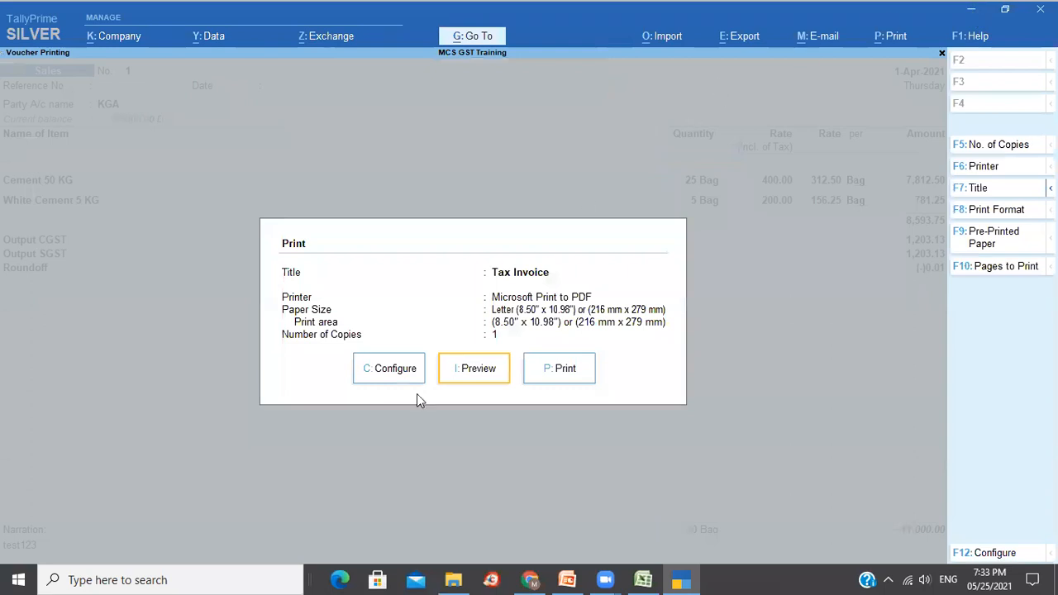
Preview Tax Invoice 1 full-size and scroll through both cement items and CGST/SGST 1,203.13 each.
{"action": "left_click", "coordinate": [468, 369]}
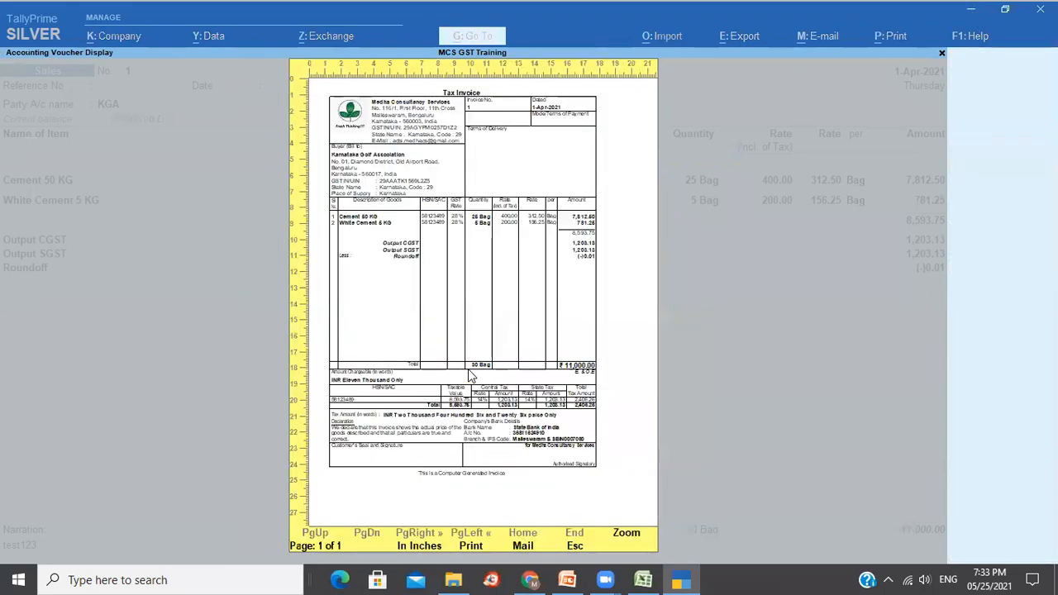
{"action": "key", "text": "alt+z"}
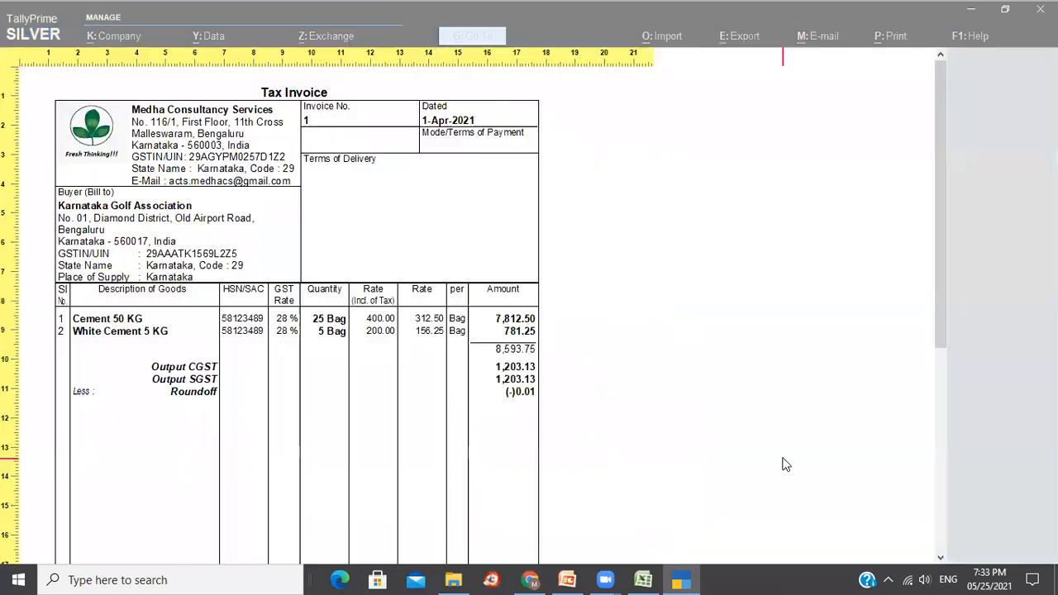
{"action": "scroll", "coordinate": [785, 465], "scroll_direction": "down", "scroll_amount": 5}
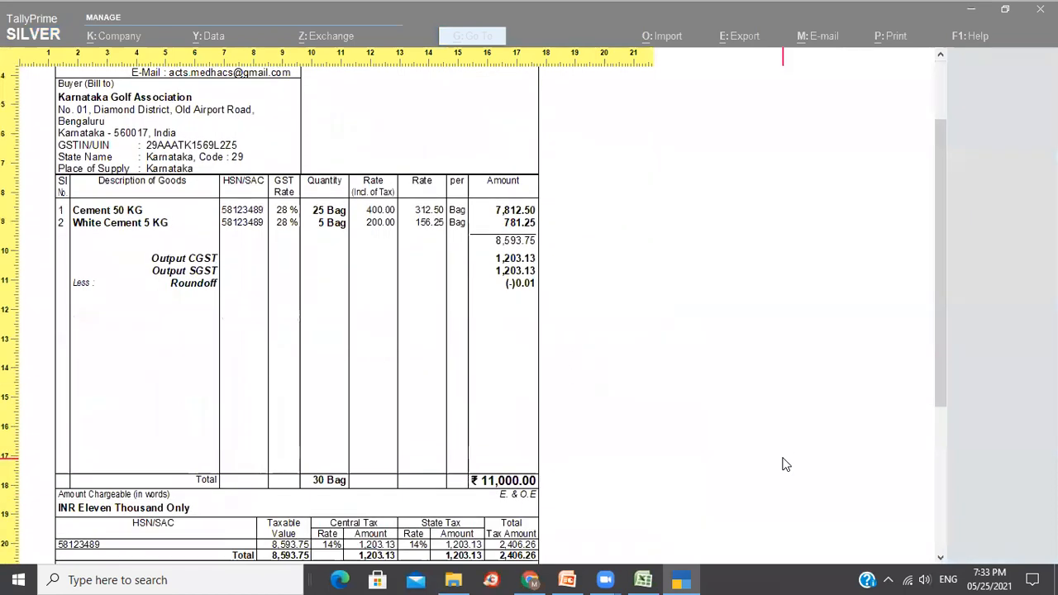
{"action": "scroll", "coordinate": [786, 465], "scroll_direction": "down", "scroll_amount": 7}
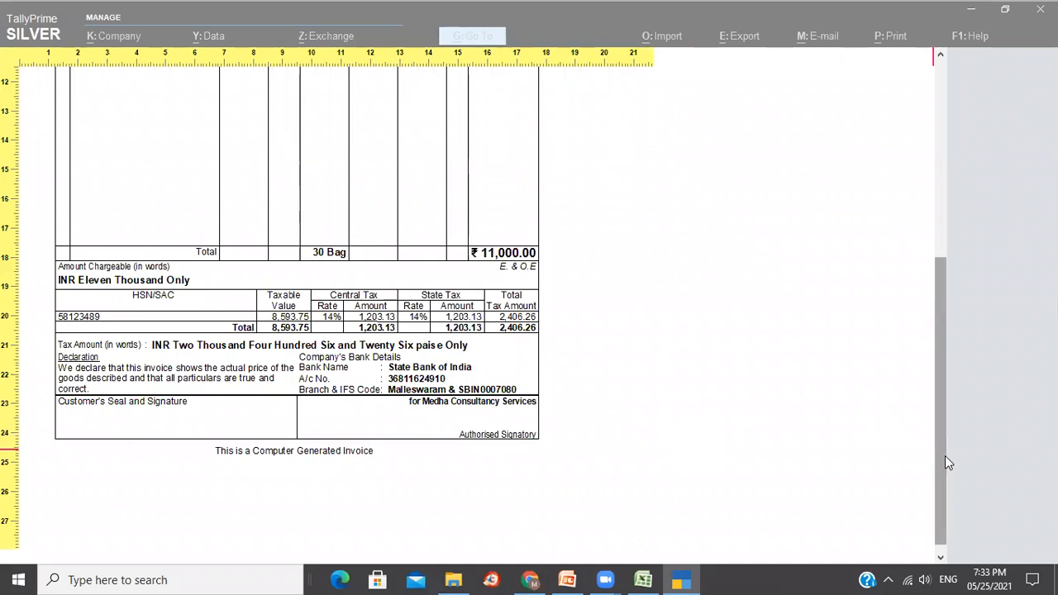
{"action": "left_click_drag", "start_coordinate": [946, 461], "coordinate": [940, 230]}
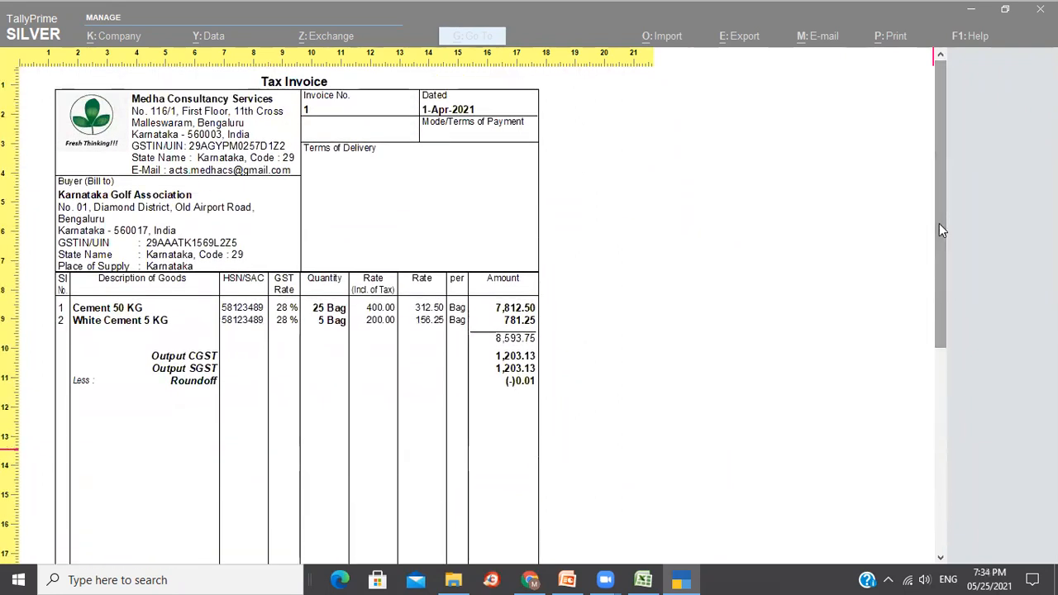
{"action": "mouse_move", "coordinate": [940, 202]}
{"action": "left_mouse_down"}
{"action": "mouse_move", "coordinate": [960, 373]}
{"action": "mouse_move", "coordinate": [947, 168]}
{"action": "left_mouse_up"}
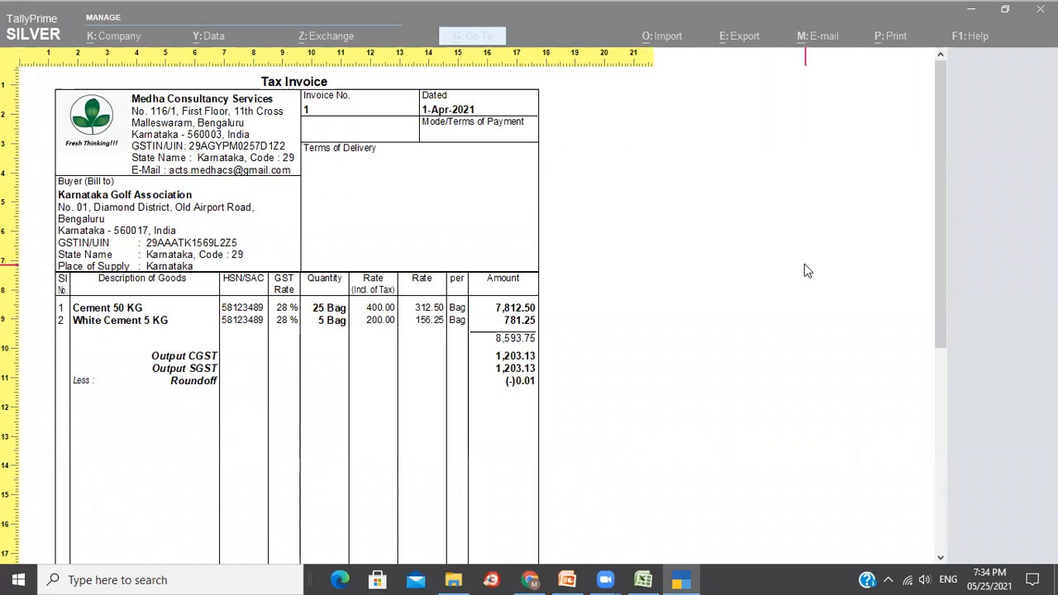
{"action": "key", "text": "Escape"}
Close the invoice preview, print settings and sales voucher, confirming the exit.
{"action": "key", "text": "Escape"}
{"action": "key", "text": "Escape"}
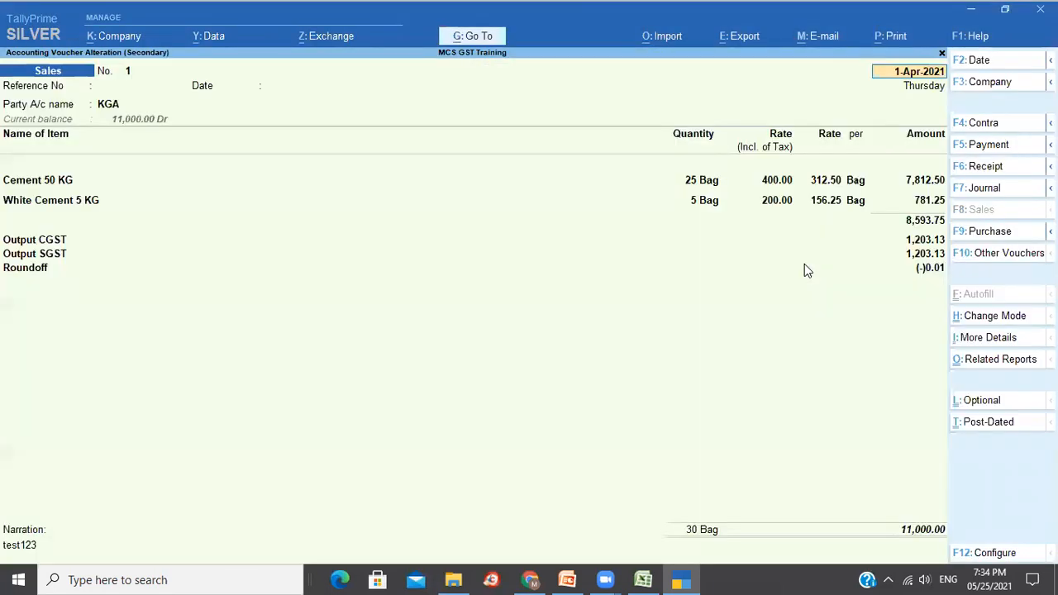
{"action": "key", "text": "Escape"}
{"action": "key", "text": "y"}
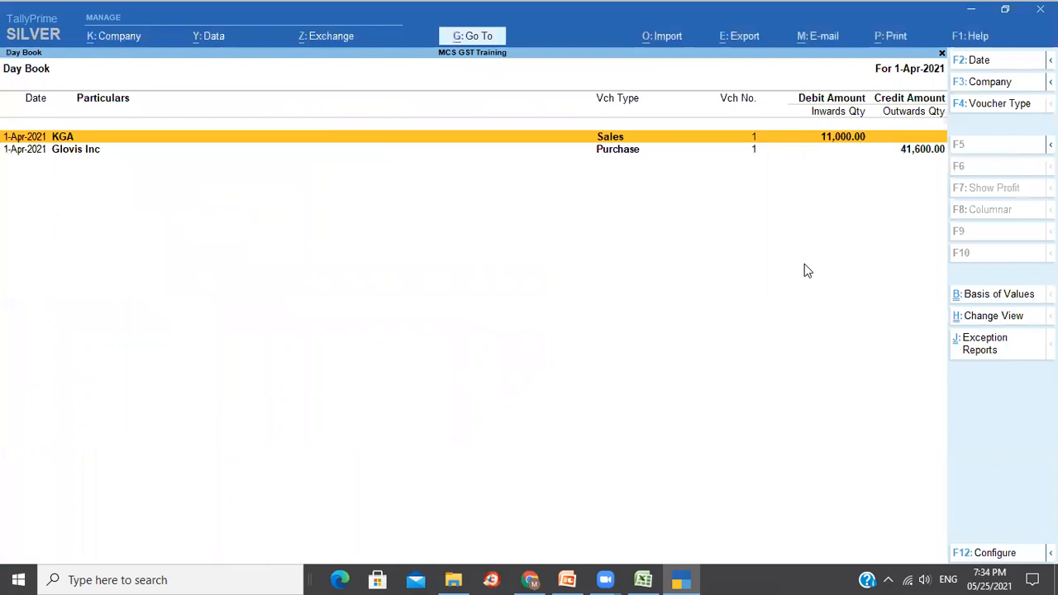
{"action": "key", "text": "Escape"}
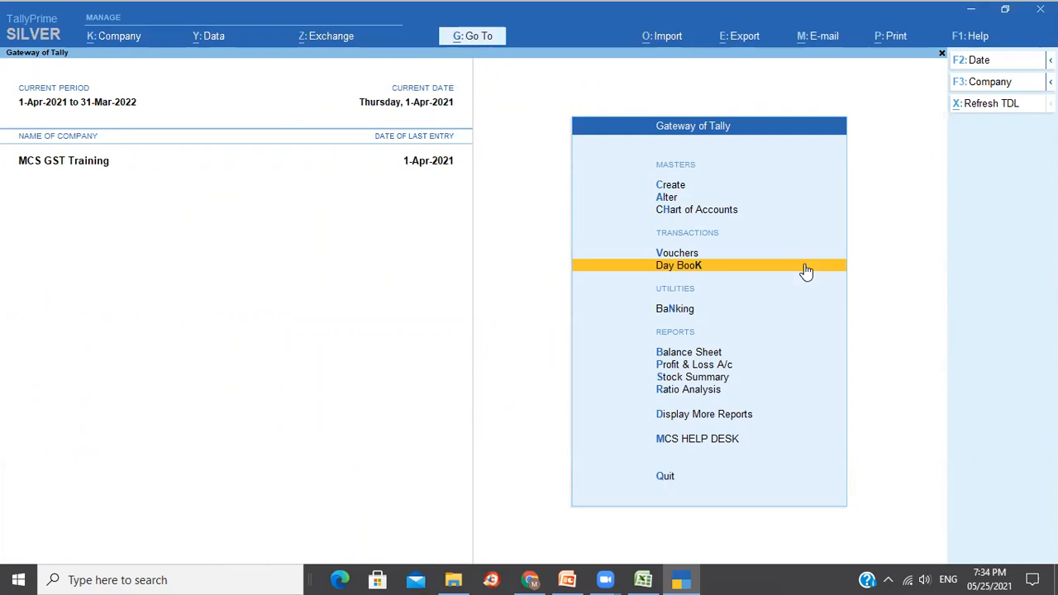
Shut MCS GST Training, settle on Training Cost Centre in the company list, and open File Explorer.
{"action": "key", "text": "ctrl+F3"}
{"action": "key", "text": "Return"}
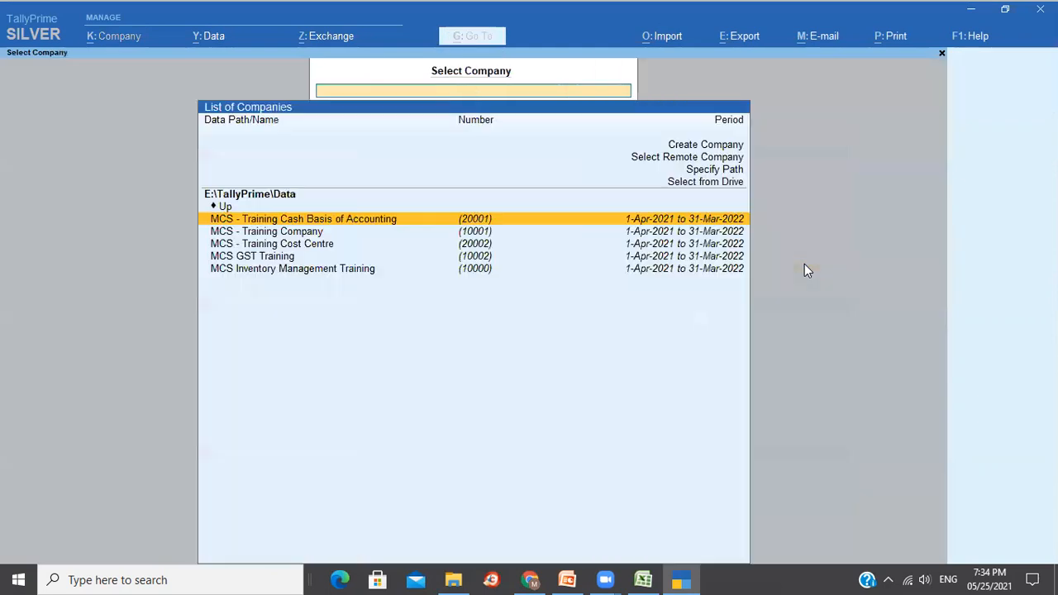
{"action": "key", "text": "Down"}
{"action": "key", "text": "Down"}
{"action": "key", "text": "Down"}
{"action": "key", "text": "Up"}
{"action": "key", "text": "Down"}
{"action": "key", "text": "Up"}
{"action": "key", "text": "Down"}
{"action": "key", "text": "Up"}
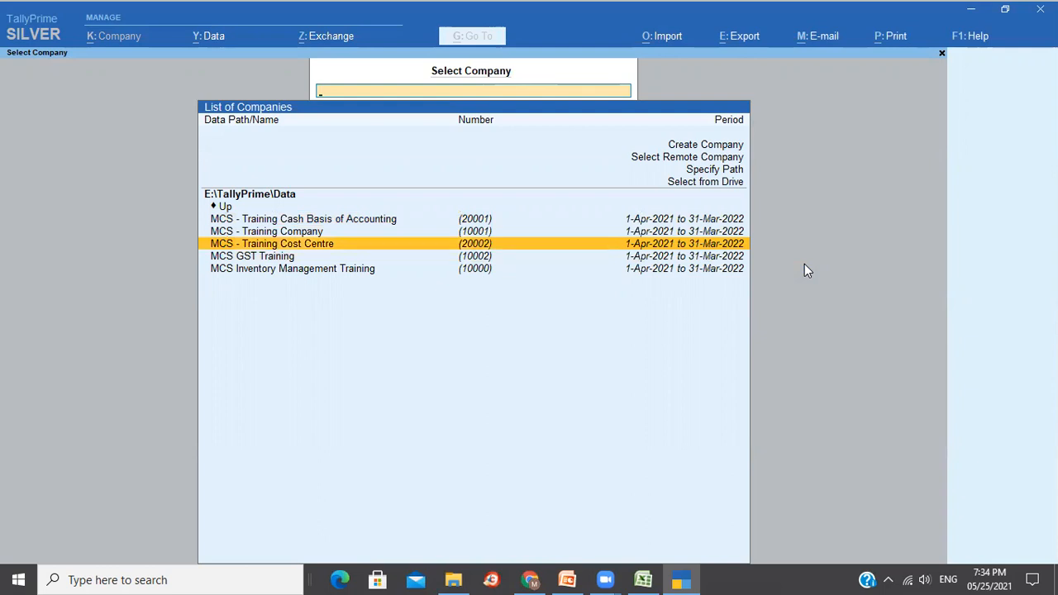
{"action": "key", "text": "super+e"}
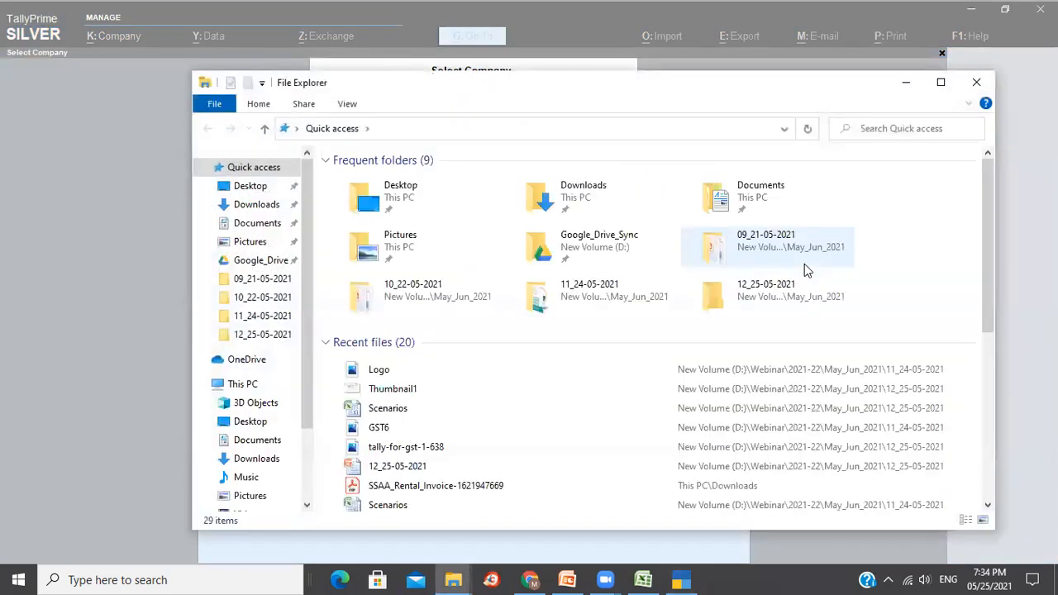
Navigate to This PC > Cust_Data (E:) > TallyPrime > Data.
{"action": "left_click", "coordinate": [243, 384]}
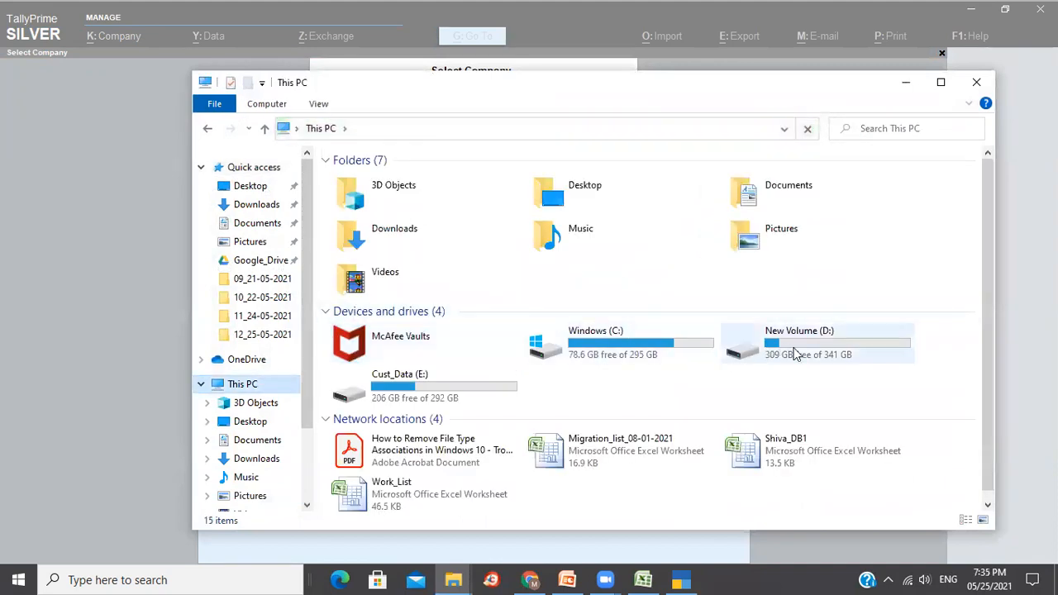
{"action": "double_click", "coordinate": [363, 393]}
{"action": "double_click", "coordinate": [368, 293]}
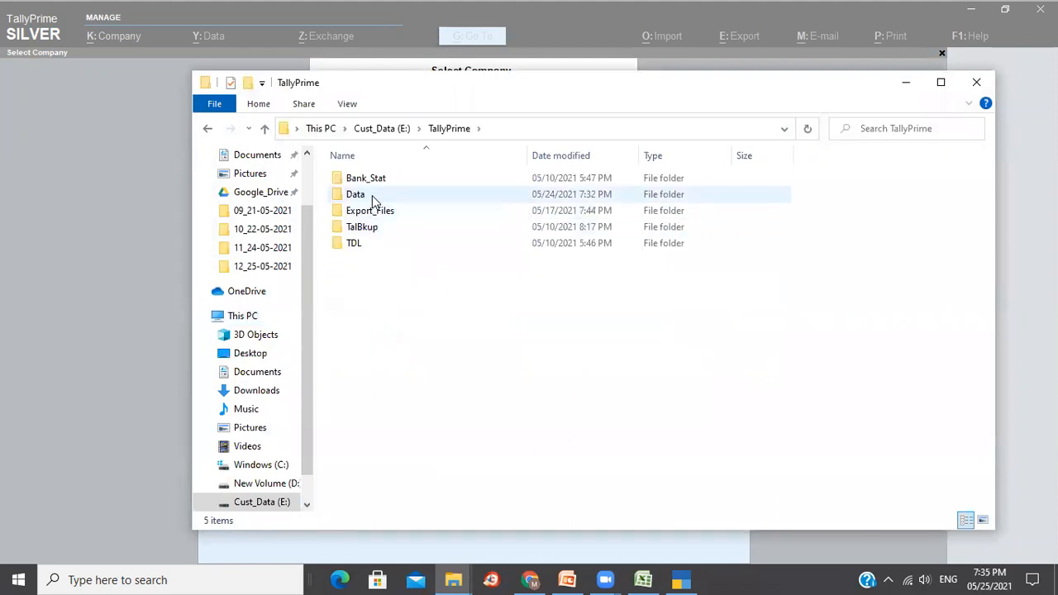
{"action": "double_click", "coordinate": [372, 196]}
Duplicate company folder 20002 and rename the copy to 20003.
{"action": "left_click", "coordinate": [361, 227]}
{"action": "key", "text": "ctrl+c"}
{"action": "key", "text": "ctrl+v"}
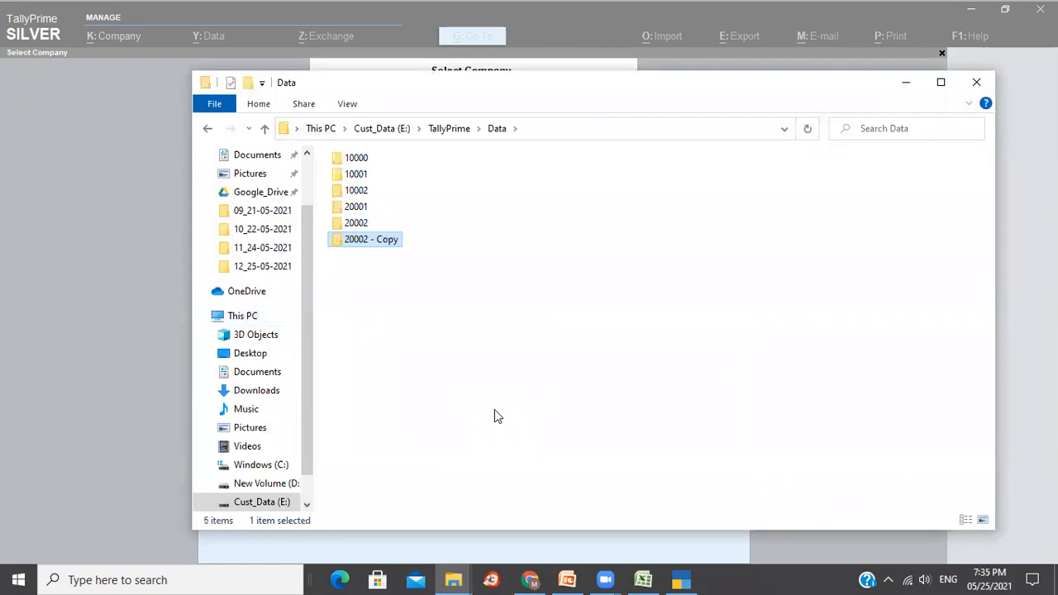
{"action": "key", "text": "F2"}
{"action": "key", "text": "End"}
{"action": "key", "text": "BackSpace"}
{"action": "key", "text": "BackSpace"}
{"action": "key", "text": "BackSpace"}
{"action": "key", "text": "BackSpace"}
{"action": "key", "text": "BackSpace"}
{"action": "key", "text": "BackSpace"}
{"action": "key", "text": "BackSpace"}
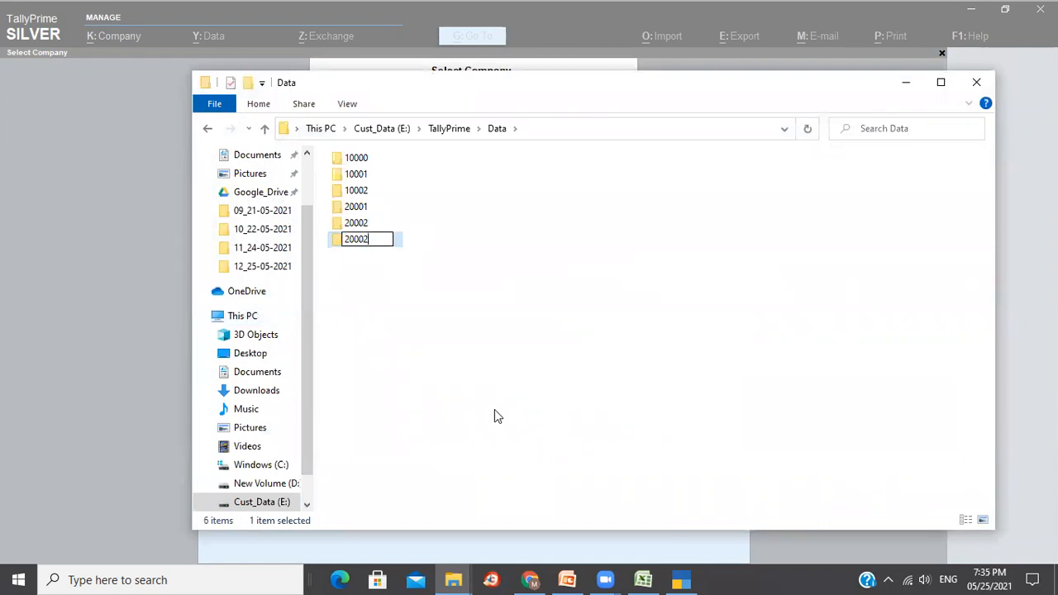
{"action": "key", "text": "BackSpace"}
{"action": "type", "text": "3"}
{"action": "key", "text": "Return"}
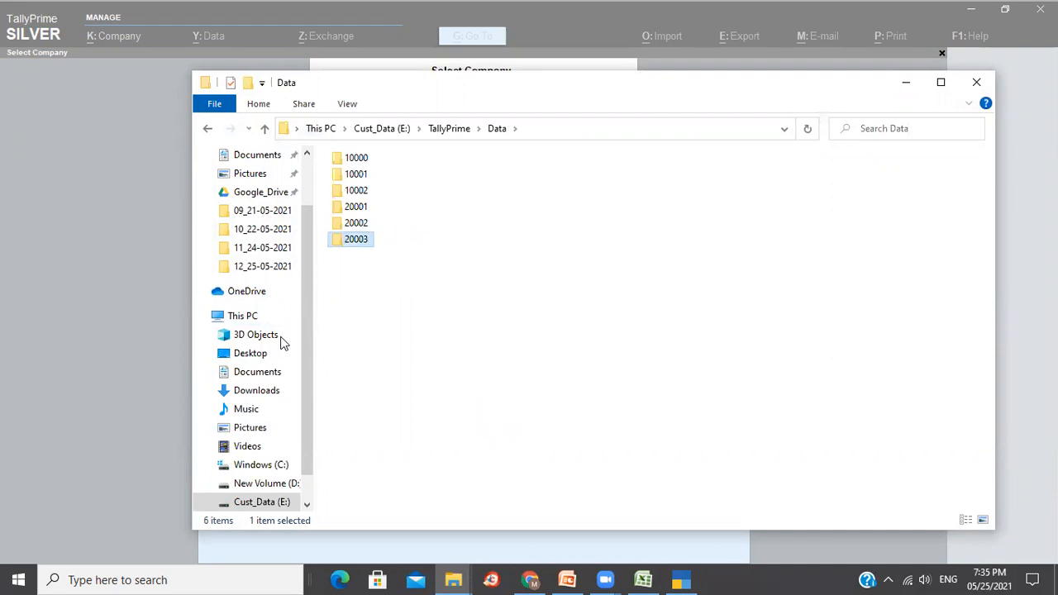
Check TallyPrime's company list, then delete the mistaken 20003 folder.
{"action": "left_click", "coordinate": [168, 301]}
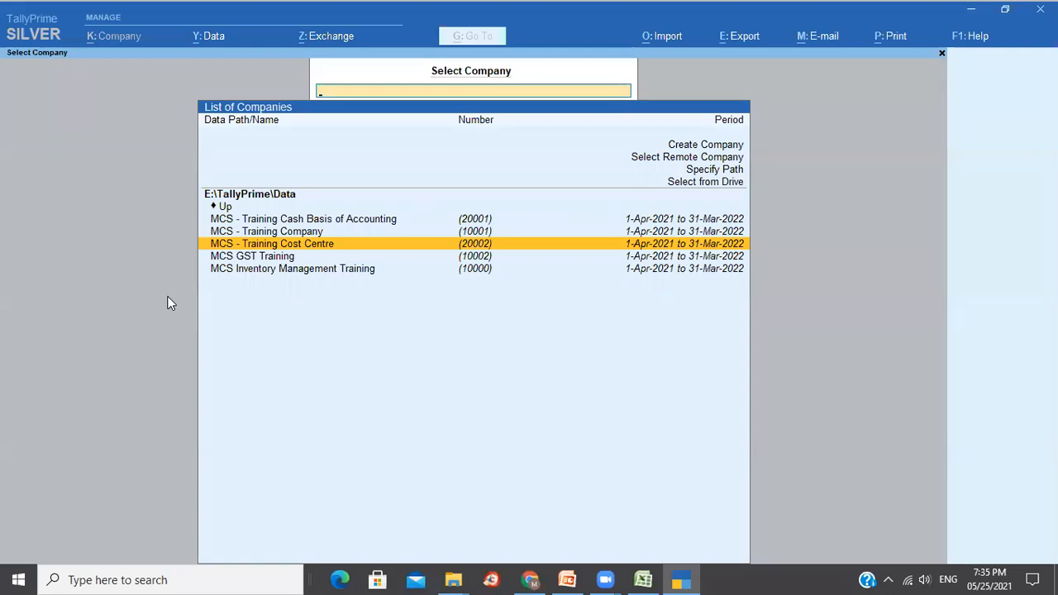
{"action": "key", "text": "Down"}
{"action": "key", "text": "alt+Tab"}
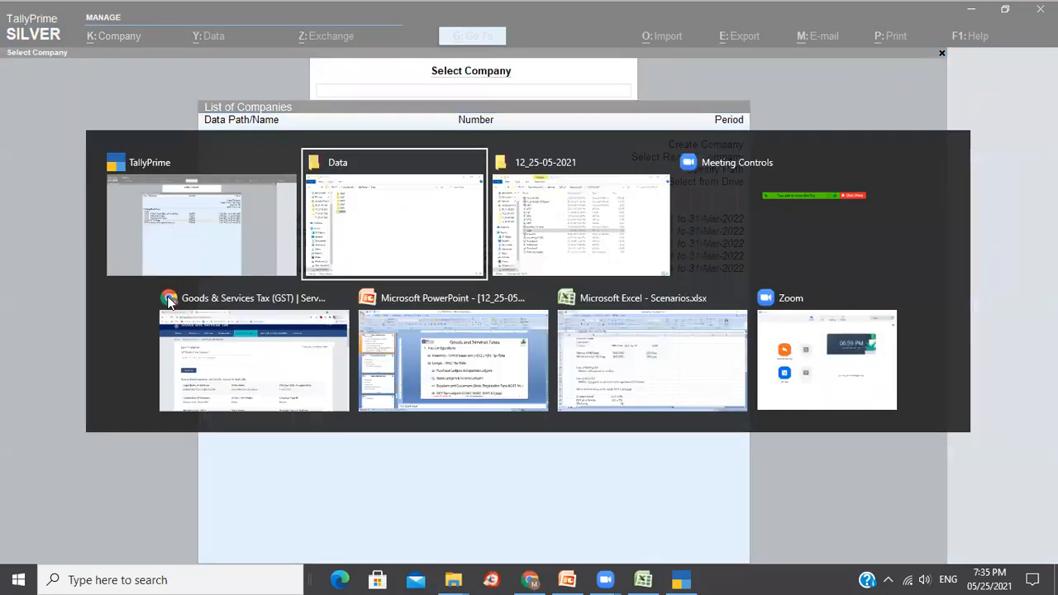
{"action": "key", "text": "Delete"}
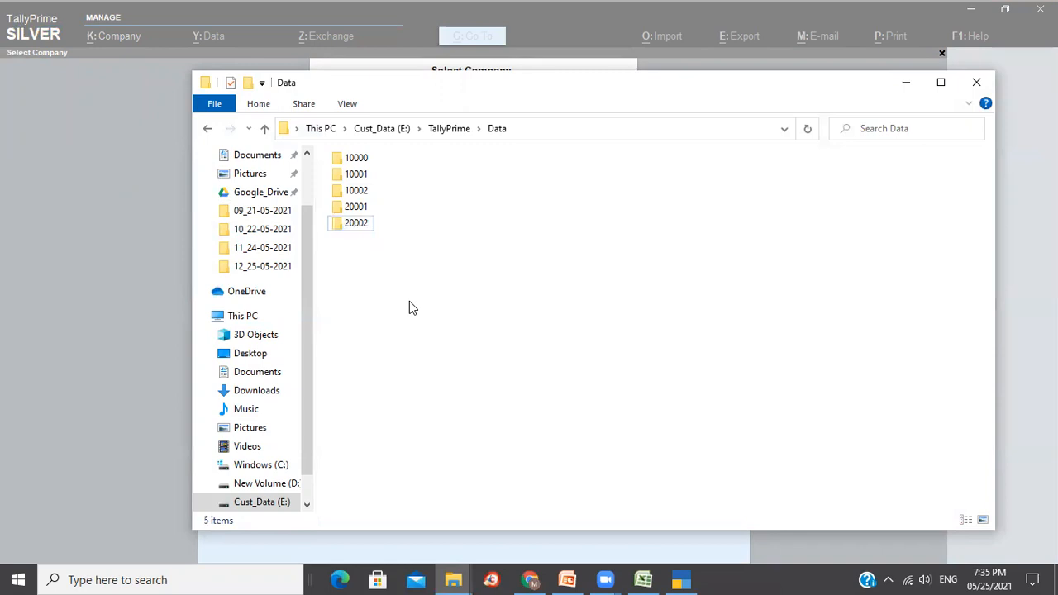
Duplicate company folder 10002 and rename the copy to 10003.
{"action": "left_click", "coordinate": [361, 192]}
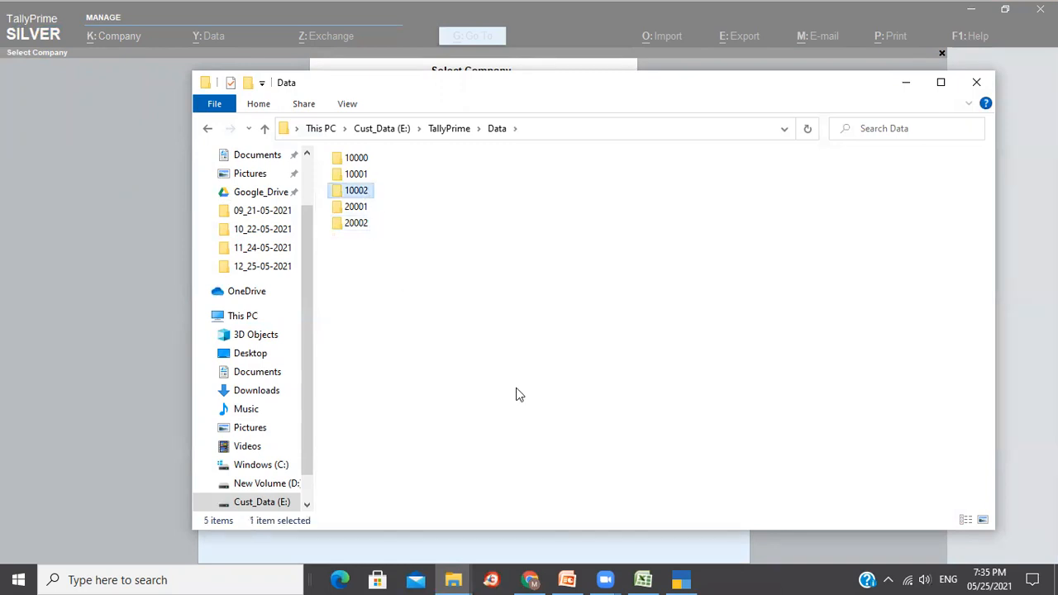
{"action": "key", "text": "ctrl+v"}
{"action": "key", "text": "F2"}
{"action": "key", "text": "End"}
{"action": "key", "text": "BackSpace"}
{"action": "key", "text": "BackSpace"}
{"action": "key", "text": "BackSpace"}
{"action": "key", "text": "BackSpace"}
{"action": "key", "text": "BackSpace"}
{"action": "key", "text": "BackSpace"}
{"action": "key", "text": "BackSpace"}
{"action": "key", "text": "BackSpace"}
{"action": "type", "text": "3"}
{"action": "key", "text": "Return"}
Return to TallyPrime and refresh the company list, declining to quit.
{"action": "key", "text": "alt+Tab"}
{"action": "key", "text": "Escape"}
{"action": "key", "text": "n"}
{"action": "key", "text": "Down"}
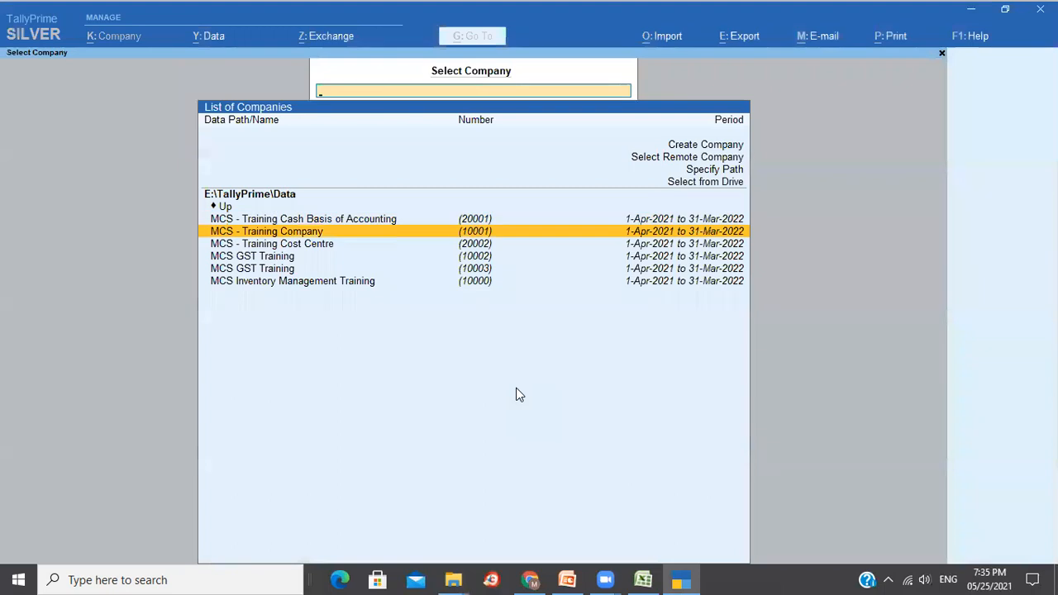
Load MCS GST Training (10003) and delete the KGA sales and Glovis Inc purchase vouchers from the Day Book.
{"action": "key", "text": "Down"}
{"action": "key", "text": "Down"}
{"action": "key", "text": "Down"}
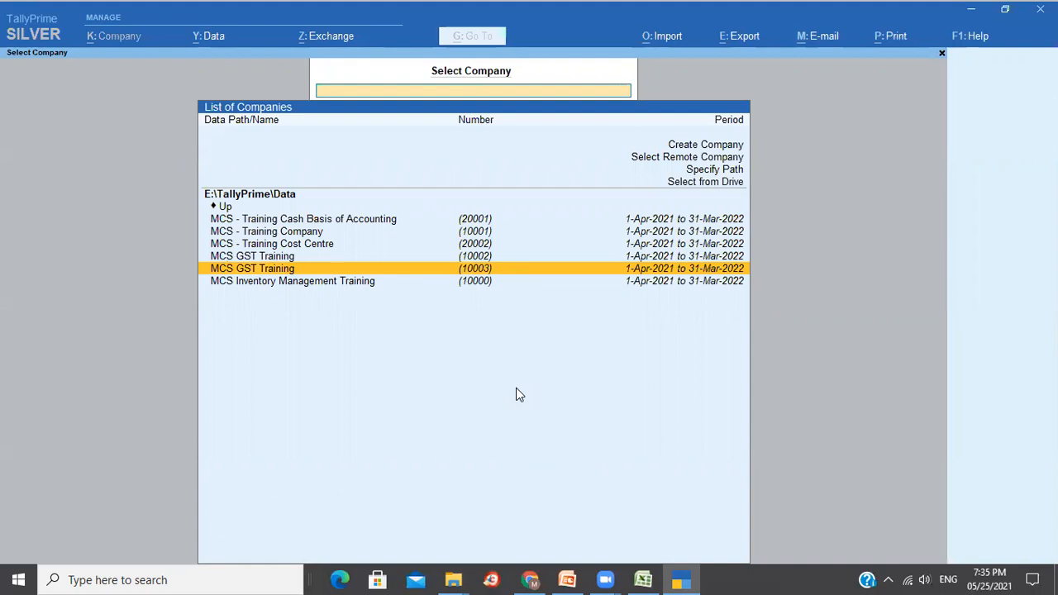
{"action": "key", "text": "Return"}
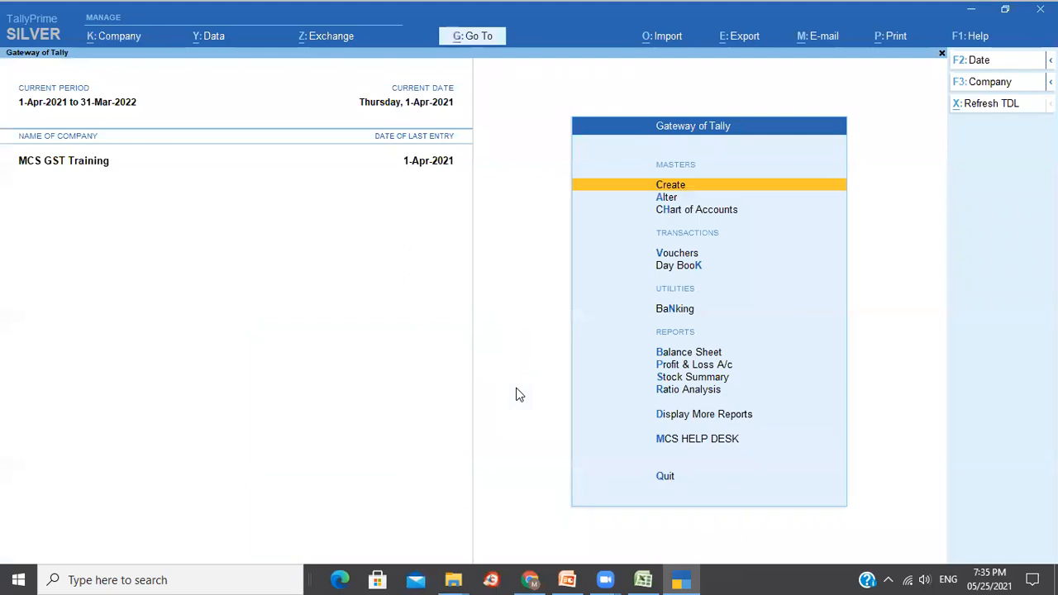
{"action": "key", "text": "Down"}
{"action": "key", "text": "Down"}
{"action": "key", "text": "Down"}
{"action": "key", "text": "Down"}
{"action": "key", "text": "Return"}
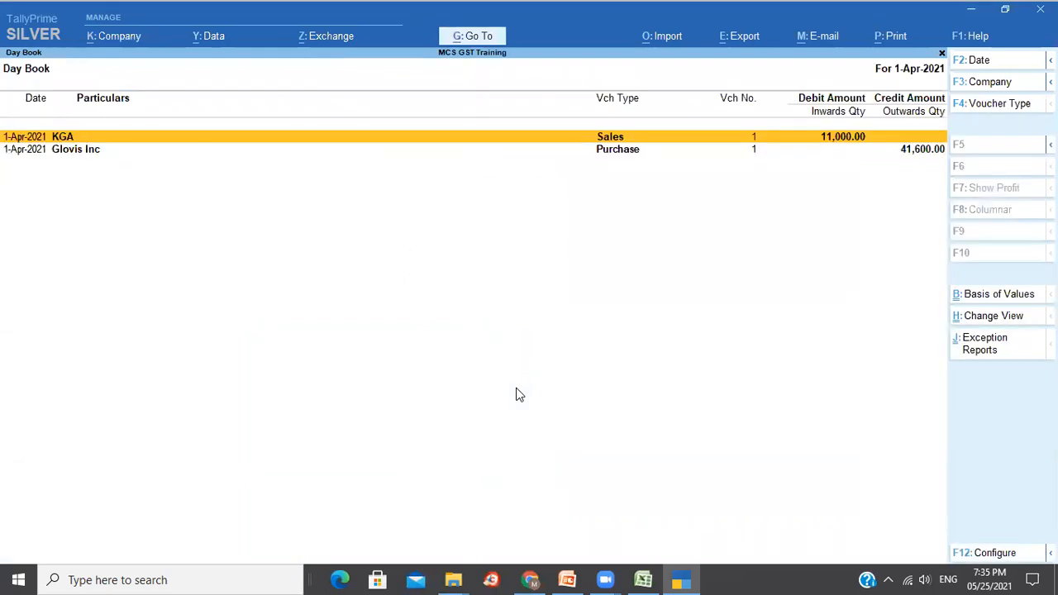
{"action": "key", "text": "ctrl"}
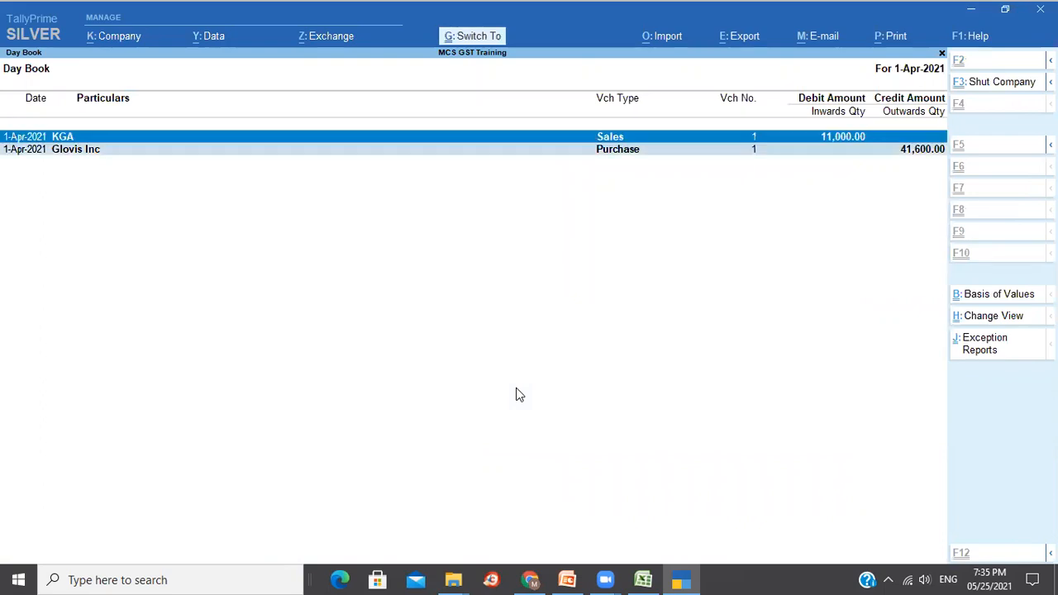
{"action": "key", "text": "alt+d"}
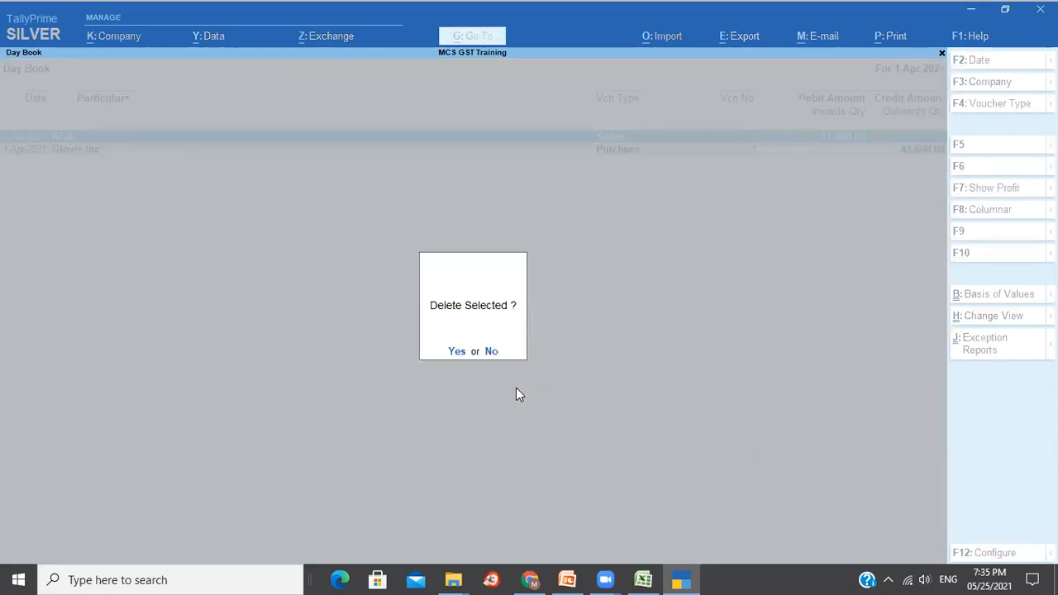
{"action": "key", "text": "y"}
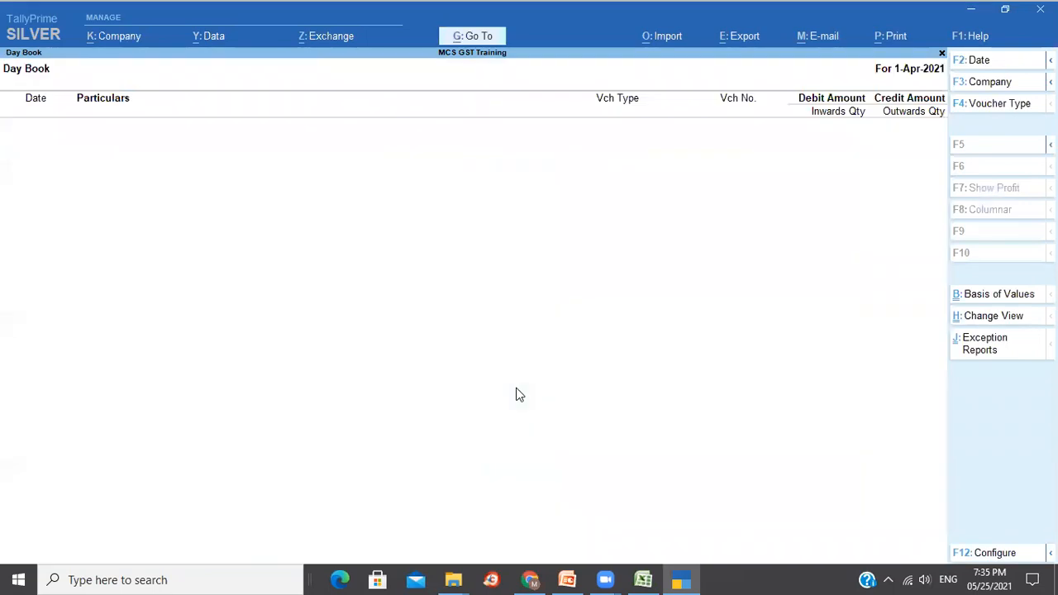
{"action": "key", "text": "Escape"}
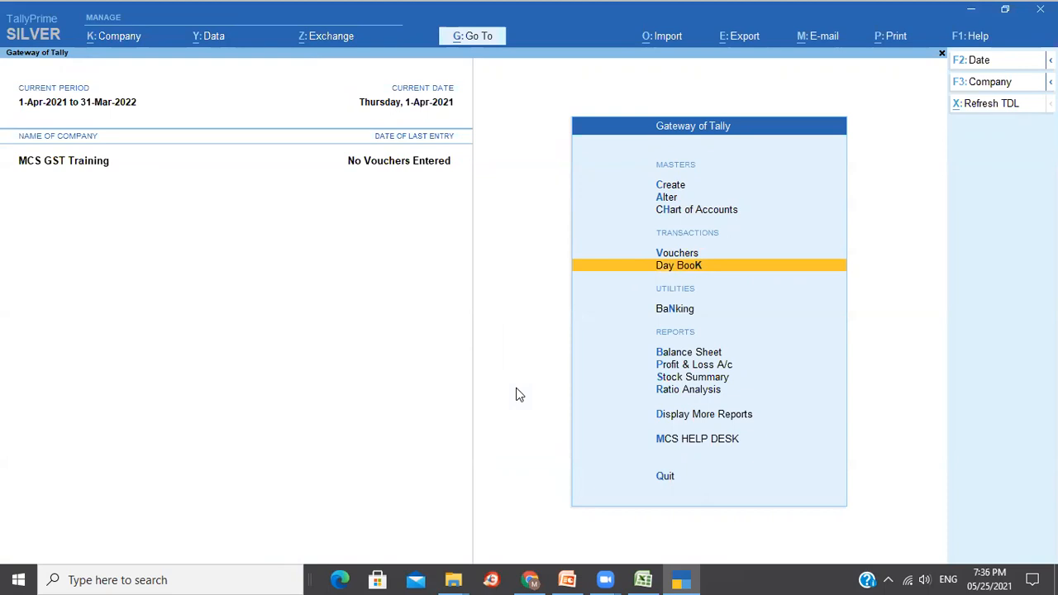
Open the Ledgers list from Chart of Accounts.
{"action": "key", "text": "Up"}
{"action": "key", "text": "Up"}
{"action": "key", "text": "Up"}
{"action": "key", "text": "Down"}
{"action": "key", "text": "Return"}
{"action": "key", "text": "Down"}
{"action": "key", "text": "Down"}
{"action": "key", "text": "Down"}
{"action": "key", "text": "Down"}
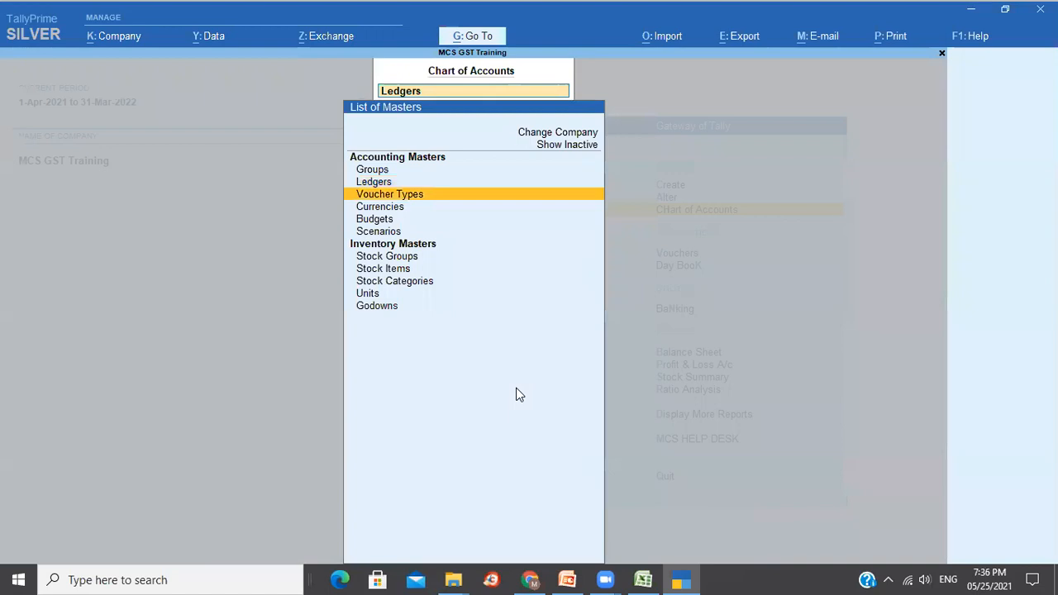
{"action": "key", "text": "Up"}
{"action": "key", "text": "Up"}
{"action": "key", "text": "Up"}
{"action": "key", "text": "Up"}
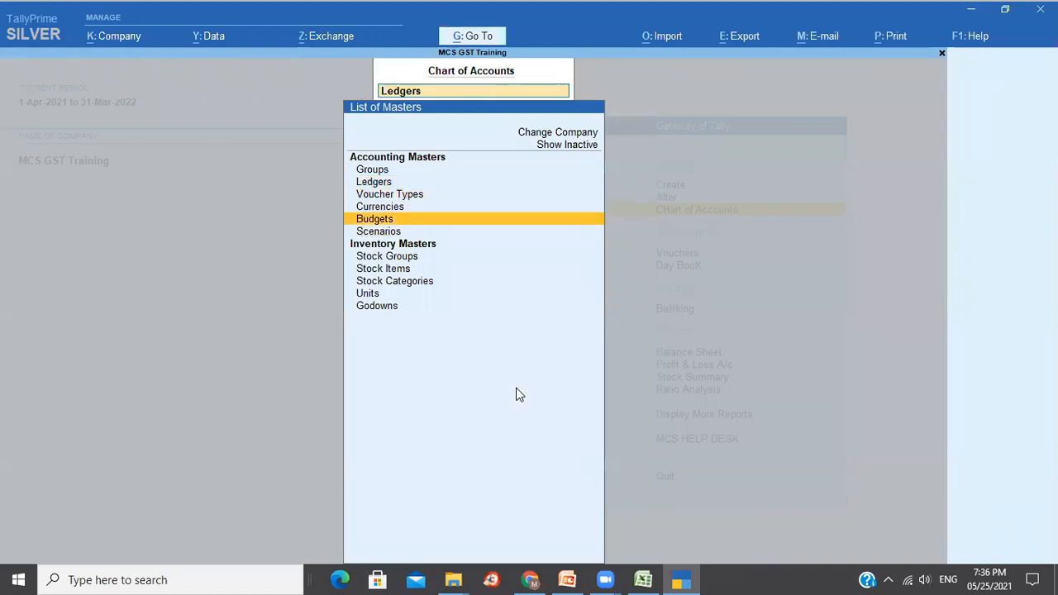
{"action": "key", "text": "Return"}
Delete the Input CGST ledger.
{"action": "key", "text": "Down"}
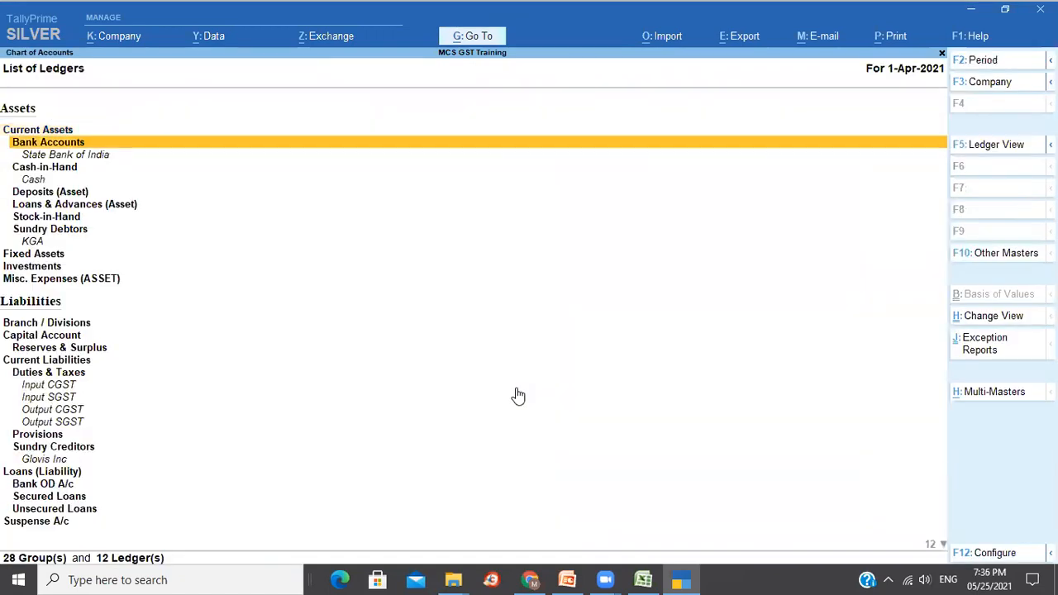
{"action": "key", "text": "Down"}
{"action": "key", "text": "Down"}
{"action": "key", "text": "Down"}
{"action": "key", "text": "Down"}
{"action": "key", "text": "Down"}
{"action": "key", "text": "Down"}
{"action": "key", "text": "Down"}
{"action": "key", "text": "Down"}
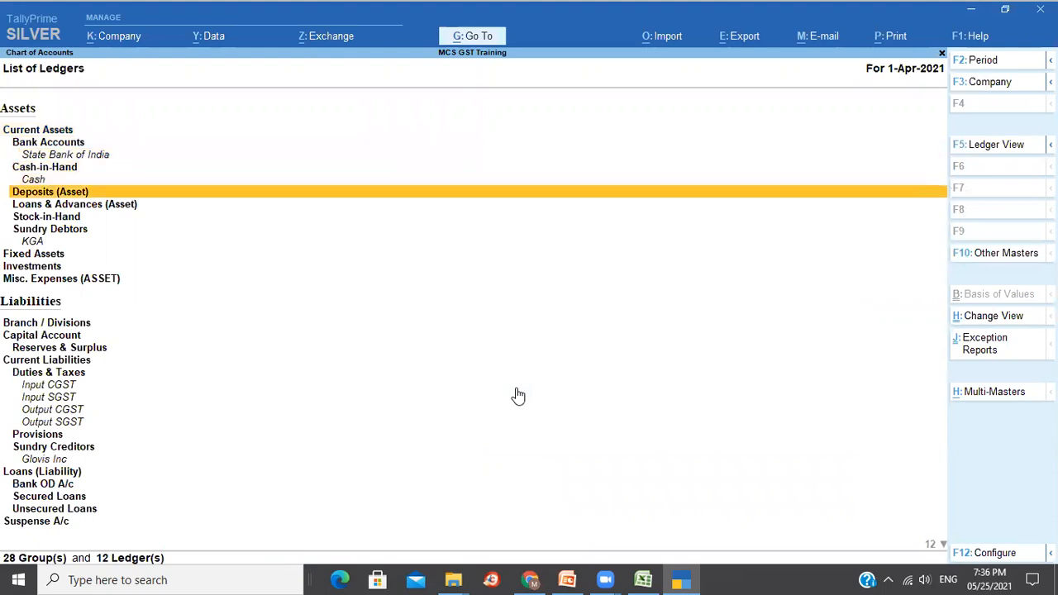
{"action": "key", "text": "Down"}
{"action": "key", "text": "Down"}
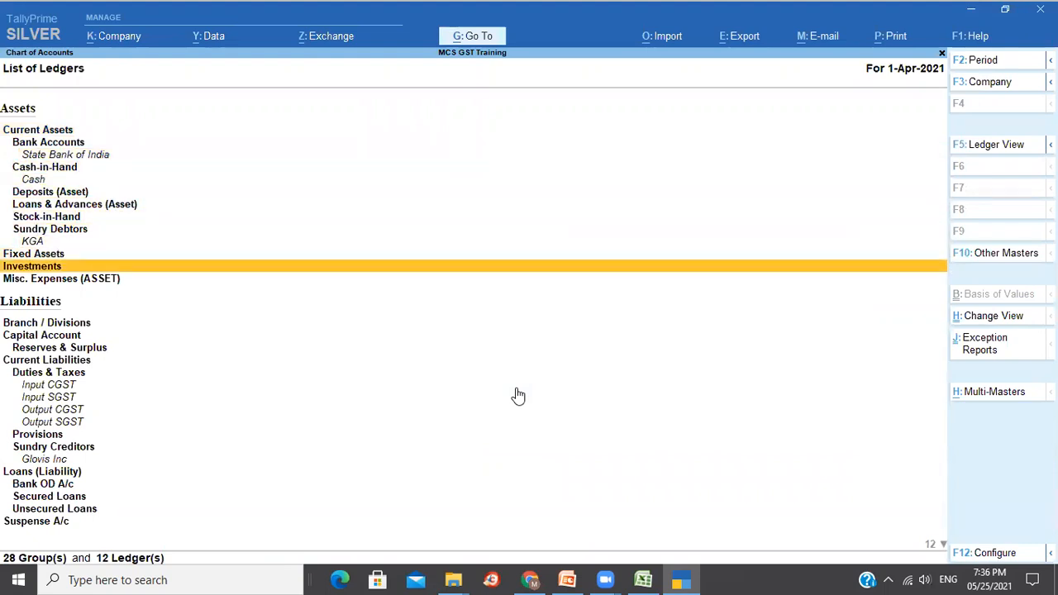
{"action": "key", "text": "Down"}
{"action": "key", "text": "Down"}
{"action": "key", "text": "Down"}
{"action": "key", "text": "Down"}
{"action": "key", "text": "Down"}
{"action": "key", "text": "Down"}
{"action": "key", "text": "Down"}
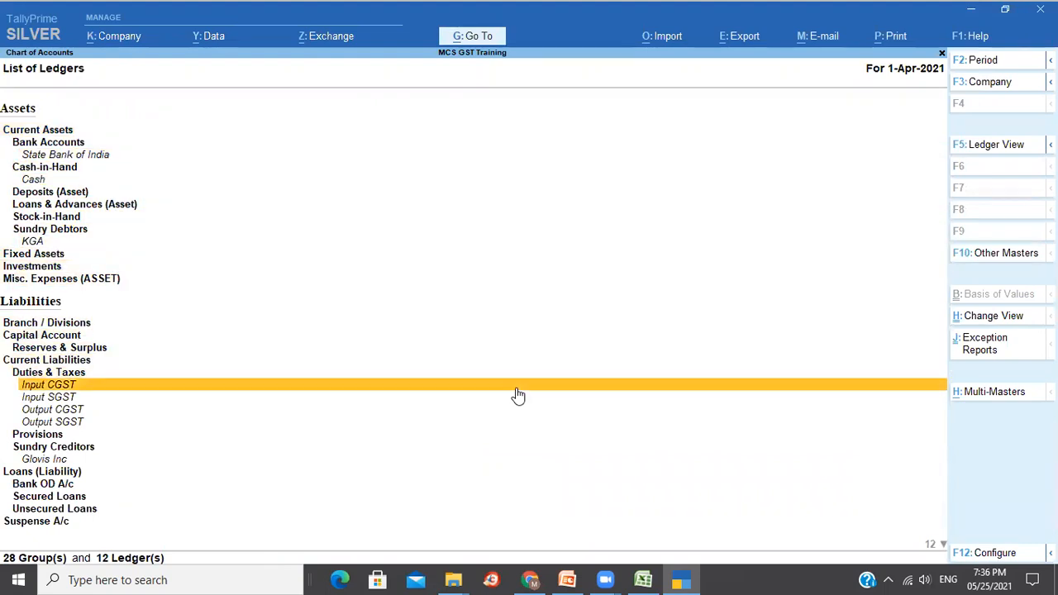
{"action": "key", "text": "Return"}
{"action": "key", "text": "alt+d"}
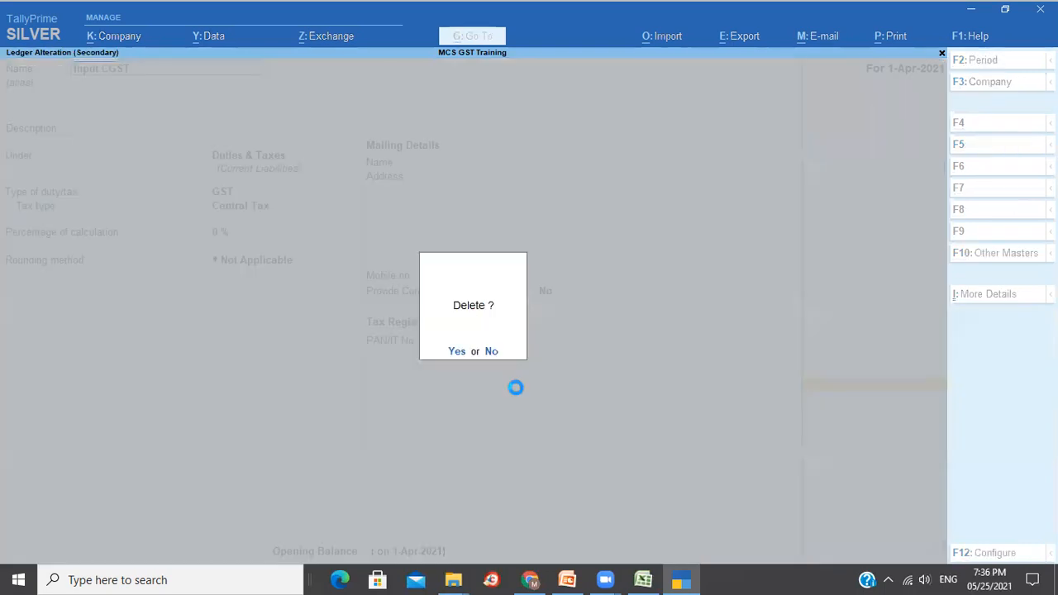
{"action": "key", "text": "y"}
Delete Input SGST, Output CGST, Output SGST, Local Purchase and Local Sales ledgers together.
{"action": "key", "text": "Down"}
{"action": "key", "text": "Down"}
{"action": "key", "text": "space"}
{"action": "key", "text": "space"}
{"action": "key", "text": "space"}
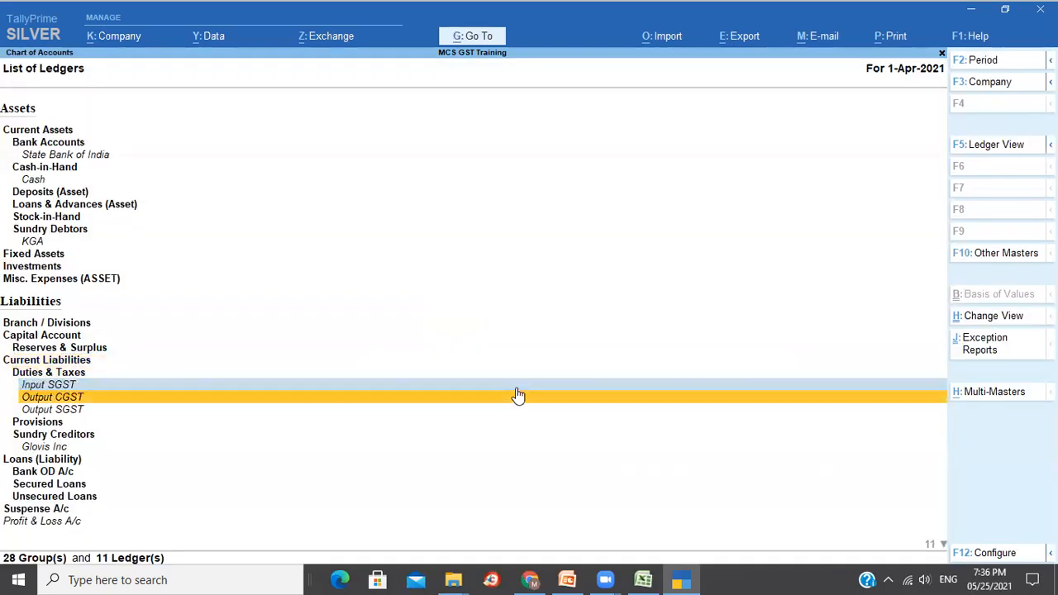
{"action": "key", "text": "Down"}
{"action": "key", "text": "Down"}
{"action": "key", "text": "Down"}
{"action": "key", "text": "Down"}
{"action": "key", "text": "Down"}
{"action": "key", "text": "Down"}
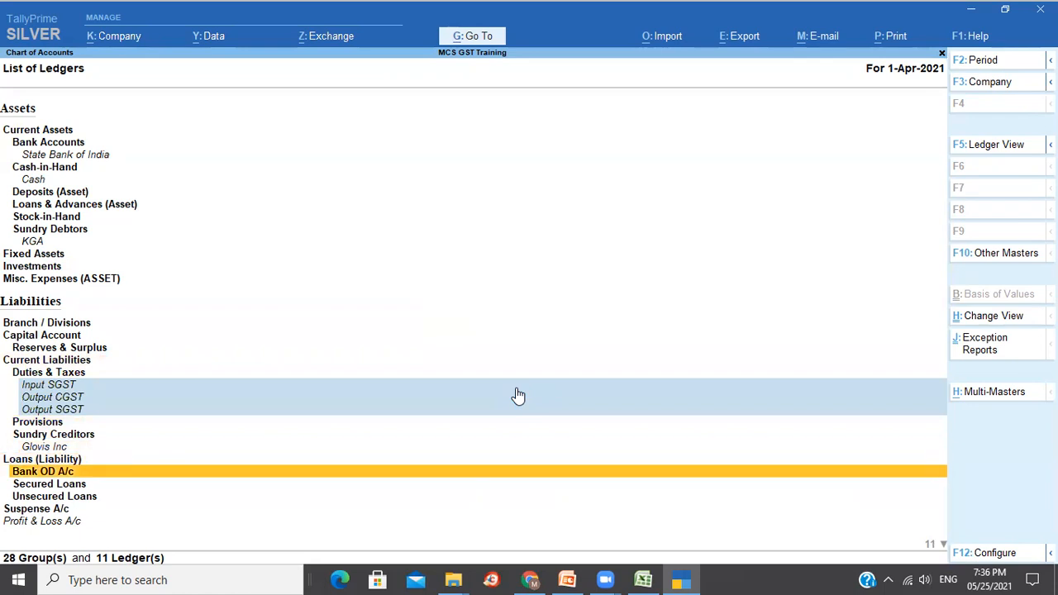
{"action": "key", "text": "Down"}
{"action": "key", "text": "Down"}
{"action": "key", "text": "Down"}
{"action": "key", "text": "Down"}
{"action": "key", "text": "Down"}
{"action": "key", "text": "Down"}
{"action": "key", "text": "Down"}
{"action": "key", "text": "Down"}
{"action": "key", "text": "Down"}
{"action": "key", "text": "Down"}
{"action": "key", "text": "Down"}
{"action": "key", "text": "Up"}
{"action": "key", "text": "Up"}
{"action": "key", "text": "Up"}
{"action": "key", "text": "Up"}
{"action": "key", "text": "Up"}
{"action": "key", "text": "Down"}
{"action": "key", "text": "space"}
{"action": "key", "text": "Down"}
{"action": "key", "text": "Down"}
{"action": "key", "text": "Down"}
{"action": "key", "text": "Down"}
{"action": "key", "text": "space"}
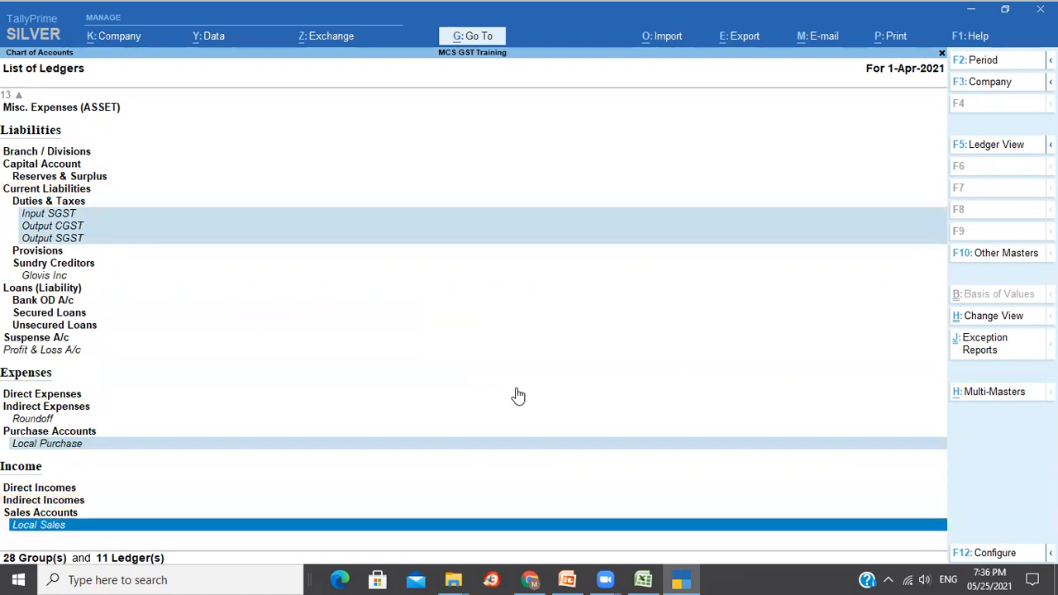
{"action": "key", "text": "alt+d"}
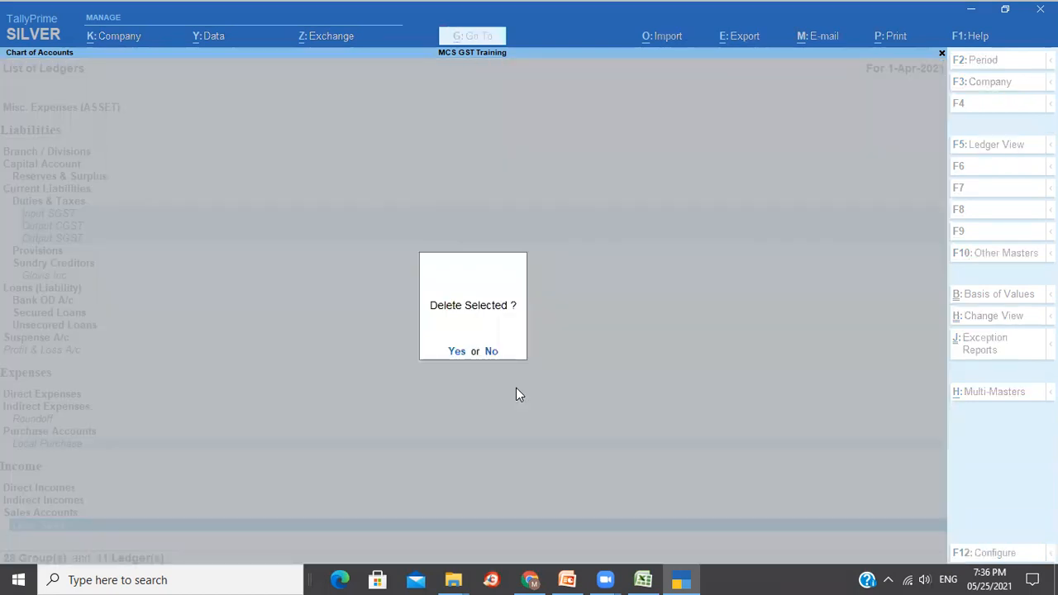
{"action": "key", "text": "y"}
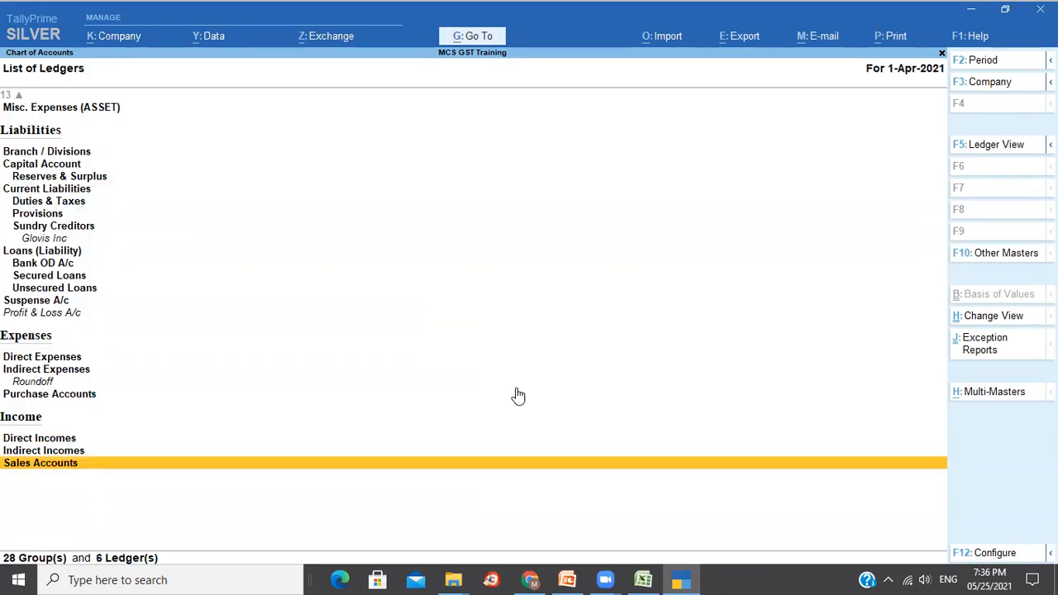
Review the 6 remaining ledgers and return to the Gateway of Tally.
{"action": "key", "text": "Up"}
{"action": "key", "text": "Up"}
{"action": "key", "text": "Up"}
{"action": "key", "text": "Up"}
{"action": "key", "text": "Up"}
{"action": "key", "text": "Up"}
{"action": "key", "text": "Up"}
{"action": "key", "text": "Up"}
{"action": "key", "text": "Up"}
{"action": "key", "text": "Up"}
{"action": "key", "text": "Up"}
{"action": "key", "text": "Up"}
{"action": "key", "text": "Up"}
{"action": "key", "text": "Up"}
{"action": "key", "text": "Up"}
{"action": "key", "text": "Down"}
{"action": "key", "text": "Down"}
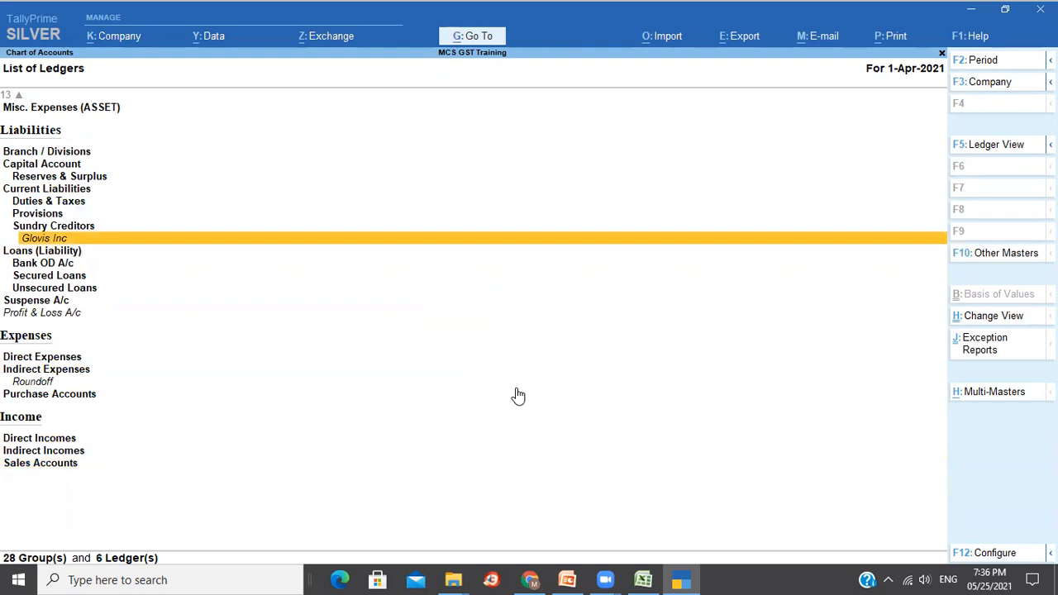
{"action": "key", "text": "Up"}
{"action": "key", "text": "Up"}
{"action": "key", "text": "Up"}
{"action": "key", "text": "Up"}
{"action": "key", "text": "Up"}
{"action": "key", "text": "Up"}
{"action": "key", "text": "Up"}
{"action": "key", "text": "Up"}
{"action": "key", "text": "Up"}
{"action": "key", "text": "Up"}
{"action": "key", "text": "Up"}
{"action": "key", "text": "Up"}
{"action": "key", "text": "Up"}
{"action": "key", "text": "Up"}
{"action": "key", "text": "Up"}
{"action": "key", "text": "Up"}
{"action": "key", "text": "Up"}
{"action": "key", "text": "Up"}
{"action": "key", "text": "Up"}
{"action": "key", "text": "Up"}
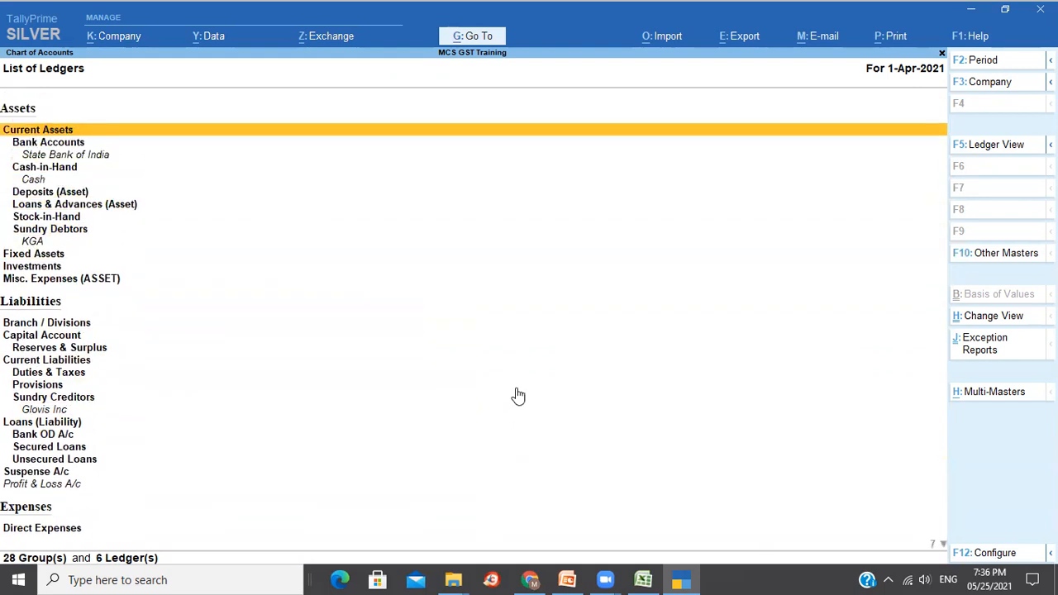
{"action": "key", "text": "Down"}
{"action": "key", "text": "Down"}
{"action": "key", "text": "Down"}
{"action": "key", "text": "Down"}
{"action": "key", "text": "Down"}
{"action": "key", "text": "Down"}
{"action": "key", "text": "Down"}
{"action": "key", "text": "Down"}
{"action": "key", "text": "Down"}
{"action": "key", "text": "Down"}
{"action": "key", "text": "Down"}
{"action": "key", "text": "Down"}
{"action": "key", "text": "Down"}
{"action": "key", "text": "Down"}
{"action": "key", "text": "Down"}
{"action": "key", "text": "Down"}
{"action": "key", "text": "Down"}
{"action": "key", "text": "Down"}
{"action": "key", "text": "Down"}
{"action": "key", "text": "Down"}
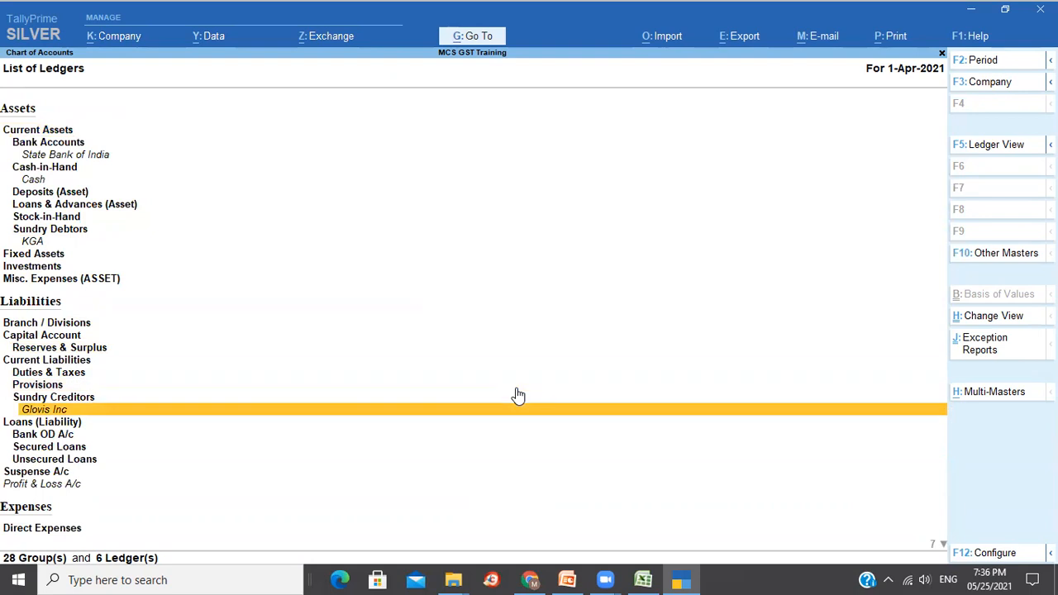
{"action": "key", "text": "Down"}
{"action": "key", "text": "Down"}
{"action": "key", "text": "Down"}
{"action": "key", "text": "Down"}
{"action": "key", "text": "Down"}
{"action": "key", "text": "Down"}
{"action": "key", "text": "Down"}
{"action": "key", "text": "Down"}
{"action": "key", "text": "Down"}
{"action": "key", "text": "Down"}
{"action": "key", "text": "Down"}
{"action": "key", "text": "Up"}
{"action": "key", "text": "Up"}
{"action": "key", "text": "Up"}
{"action": "key", "text": "Up"}
{"action": "key", "text": "Up"}
{"action": "key", "text": "Up"}
{"action": "key", "text": "Up"}
{"action": "key", "text": "Up"}
{"action": "key", "text": "Up"}
{"action": "key", "text": "Up"}
{"action": "key", "text": "Up"}
{"action": "key", "text": "Up"}
{"action": "key", "text": "Up"}
{"action": "key", "text": "Up"}
{"action": "key", "text": "Up"}
{"action": "key", "text": "Up"}
{"action": "key", "text": "Up"}
{"action": "key", "text": "Up"}
{"action": "key", "text": "Up"}
{"action": "key", "text": "Up"}
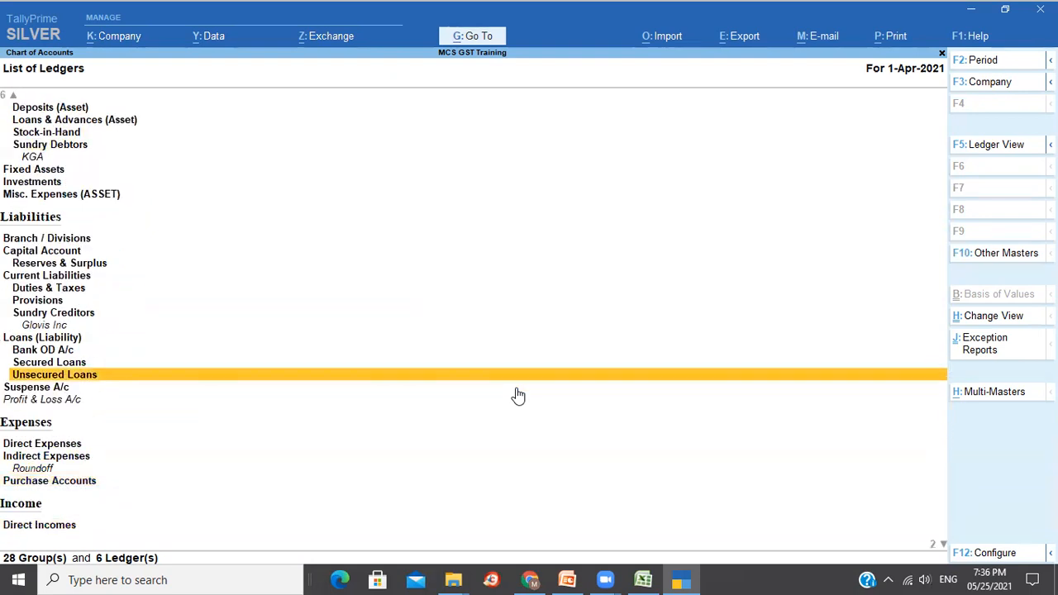
{"action": "key", "text": "Up"}
{"action": "key", "text": "Up"}
{"action": "key", "text": "Up"}
{"action": "key", "text": "Up"}
{"action": "key", "text": "Up"}
{"action": "key", "text": "Up"}
{"action": "key", "text": "Up"}
{"action": "key", "text": "Up"}
{"action": "key", "text": "Up"}
{"action": "key", "text": "Up"}
{"action": "key", "text": "Up"}
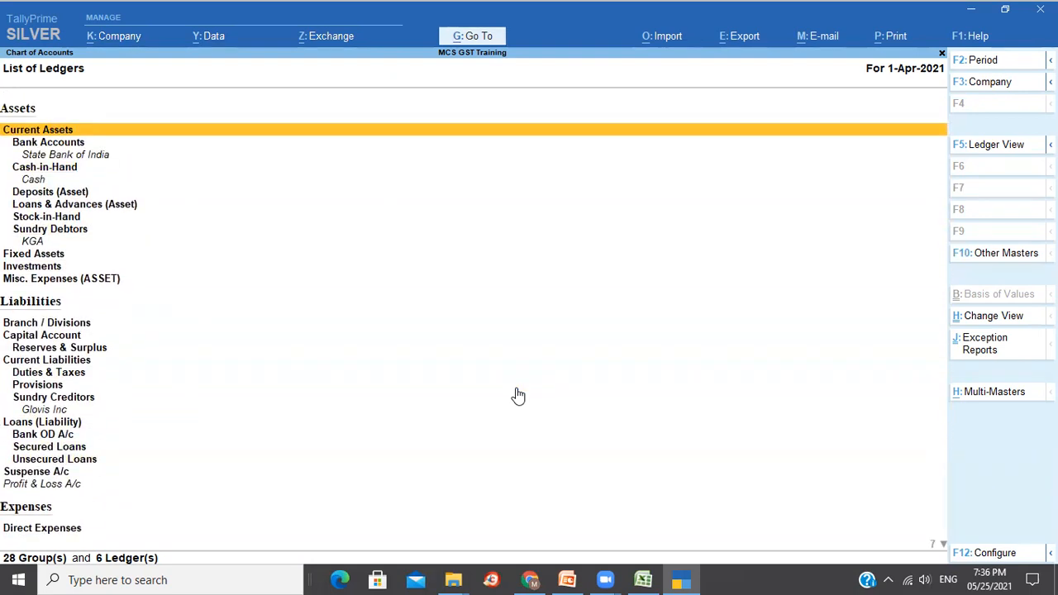
{"action": "key", "text": "Escape"}
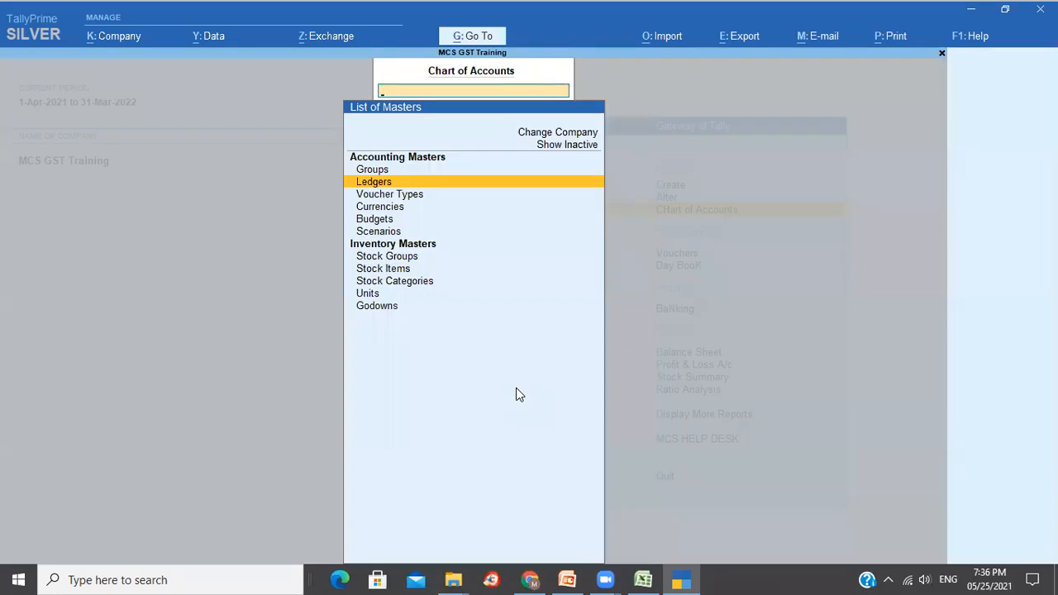
{"action": "key", "text": "Escape"}
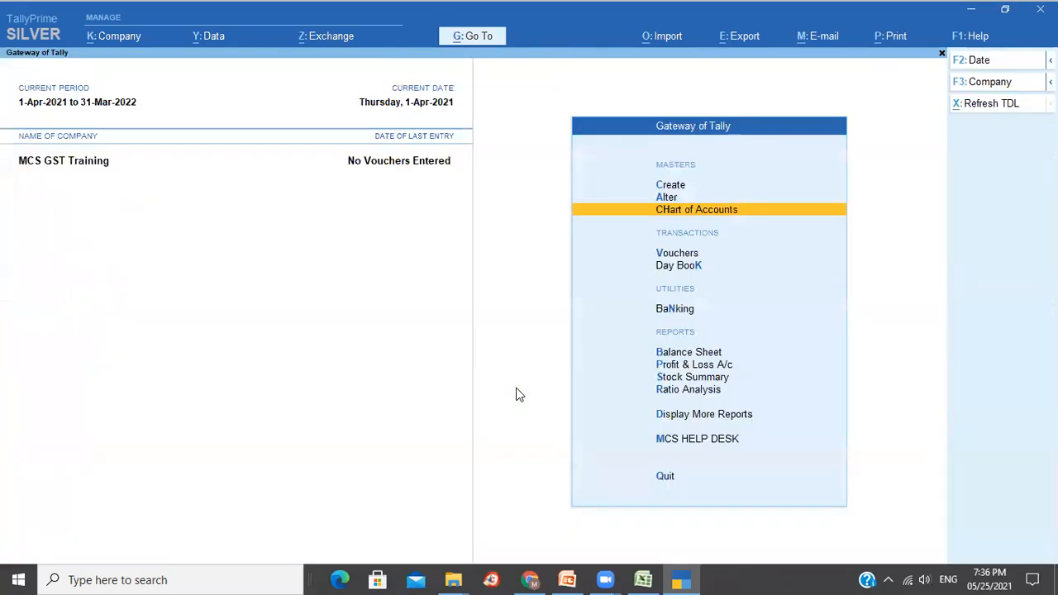
Enable GST in Company Features and accept the existing GST registration details.
{"action": "left_click", "coordinate": [116, 37]}
{"action": "left_click", "coordinate": [154, 257]}
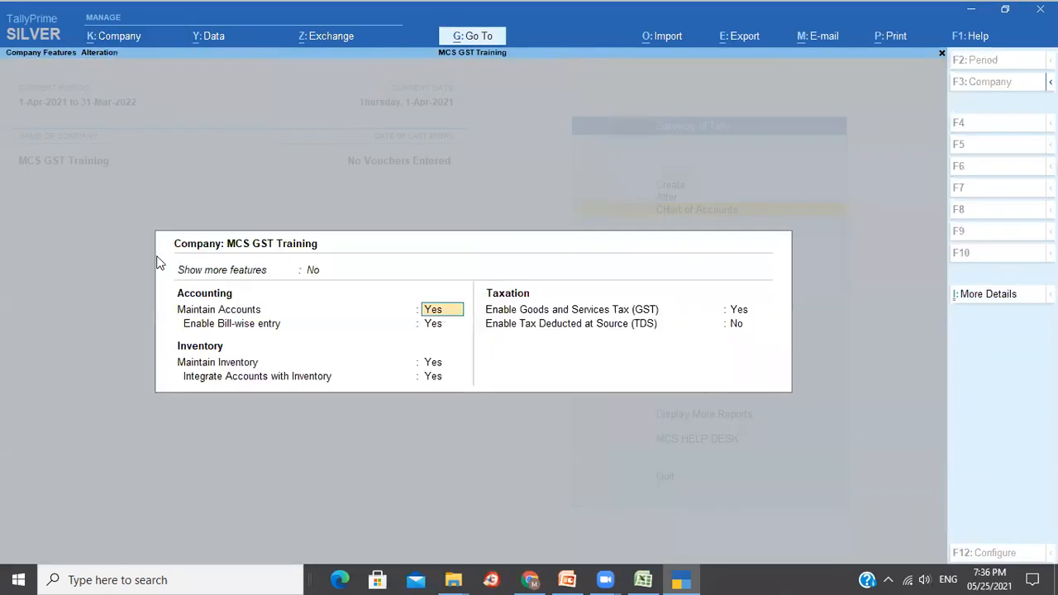
{"action": "left_click", "coordinate": [748, 310]}
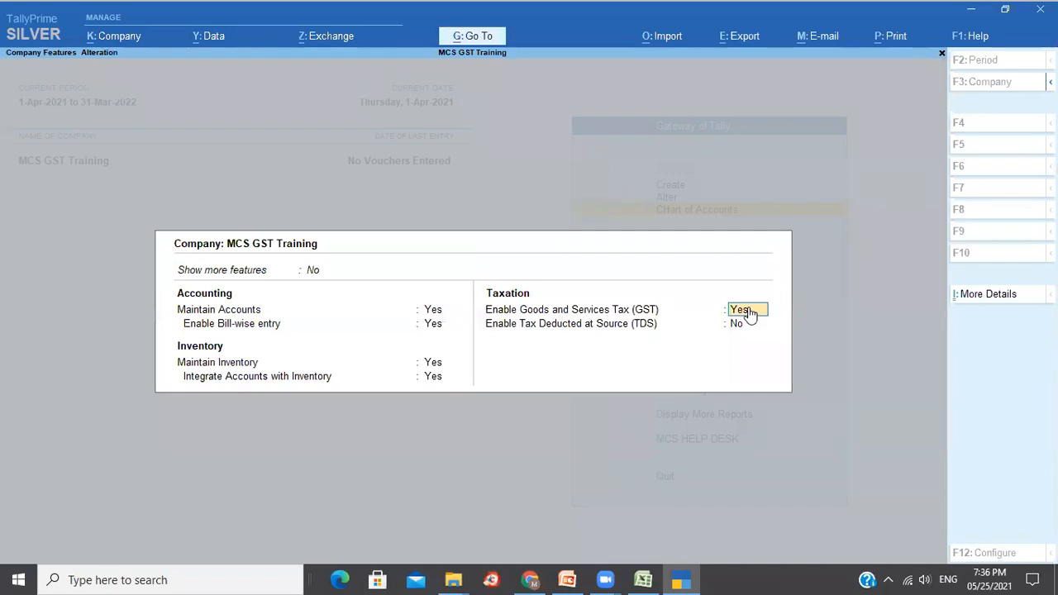
{"action": "key", "text": "Return"}
{"action": "key", "text": "Return"}
{"action": "key", "text": "Return"}
{"action": "key", "text": "Return"}
{"action": "key", "text": "Return"}
{"action": "key", "text": "Return"}
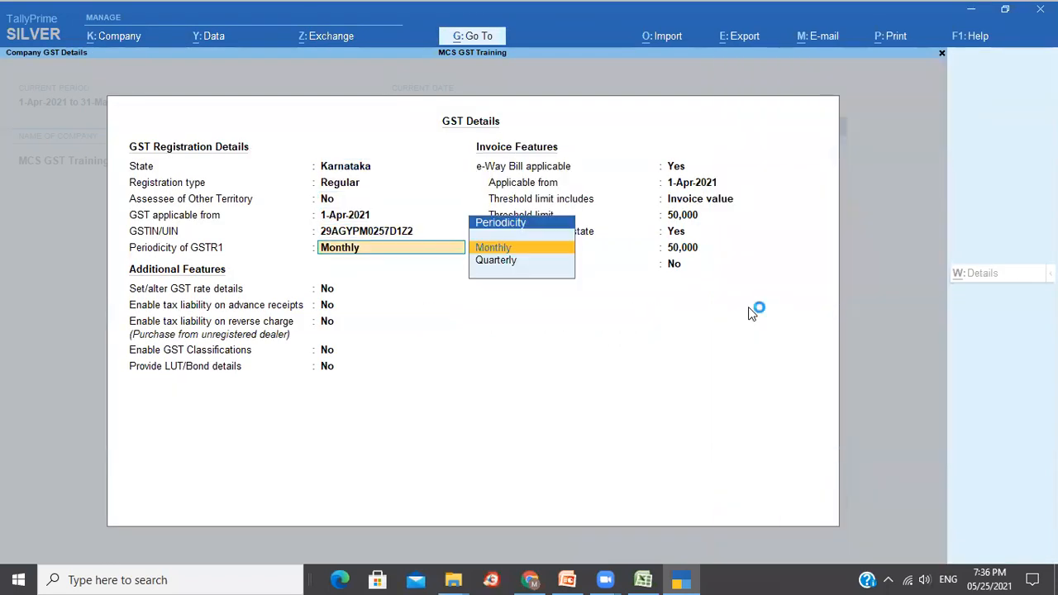
{"action": "key", "text": "Return"}
{"action": "type", "text": "y"}
{"action": "key", "text": "Return"}
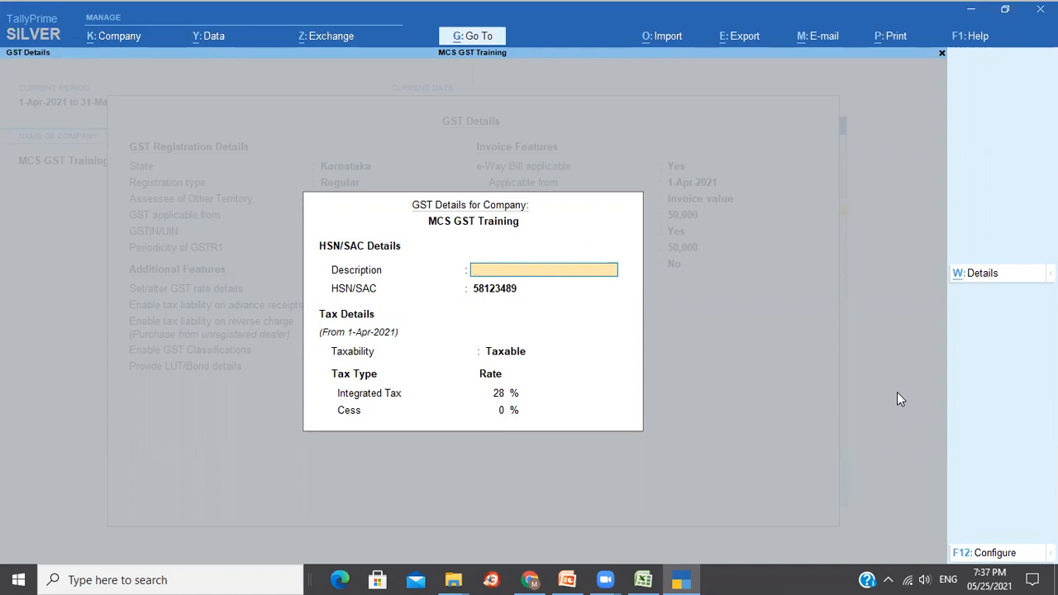
Clear the 1-Apr-2021 entry in the company tax rate history and save the features.
{"action": "key", "text": "Return"}
{"action": "key", "text": "Return"}
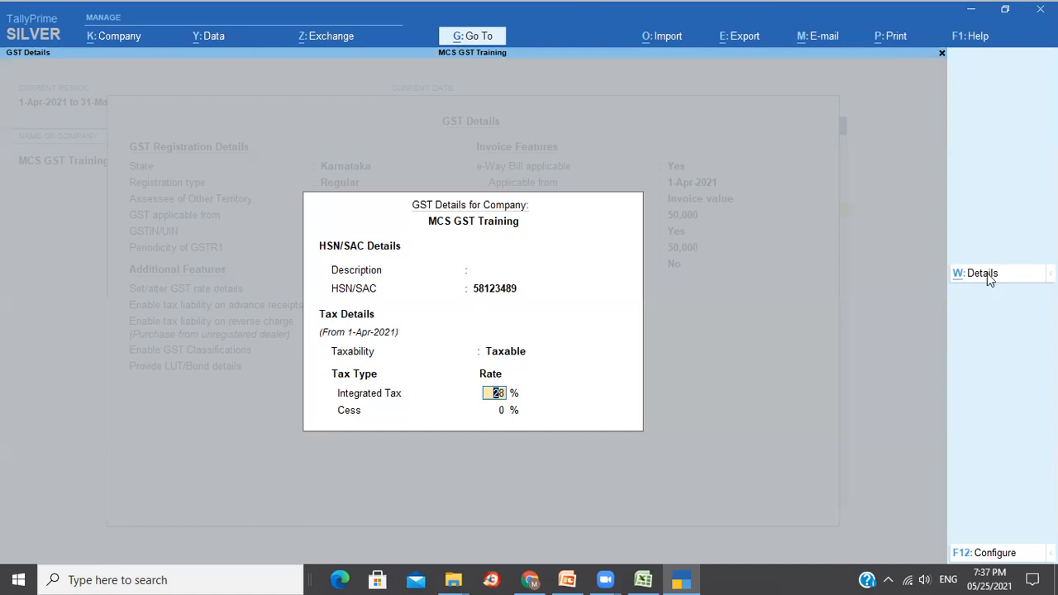
{"action": "left_click", "coordinate": [965, 277]}
{"action": "key", "text": "BackSpace"}
{"action": "key", "text": "Return"}
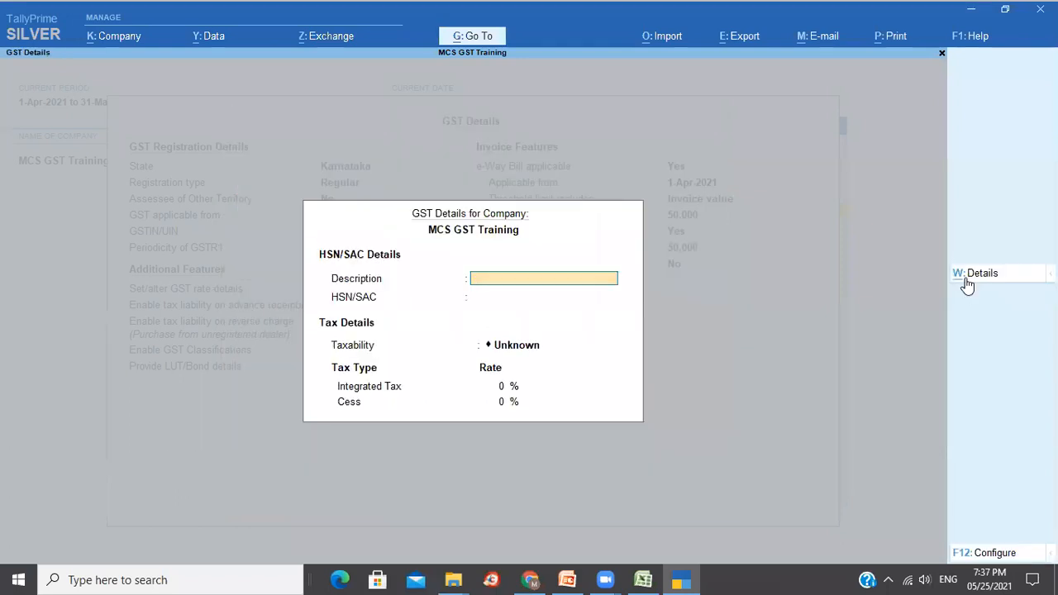
{"action": "key", "text": "ctrl+a"}
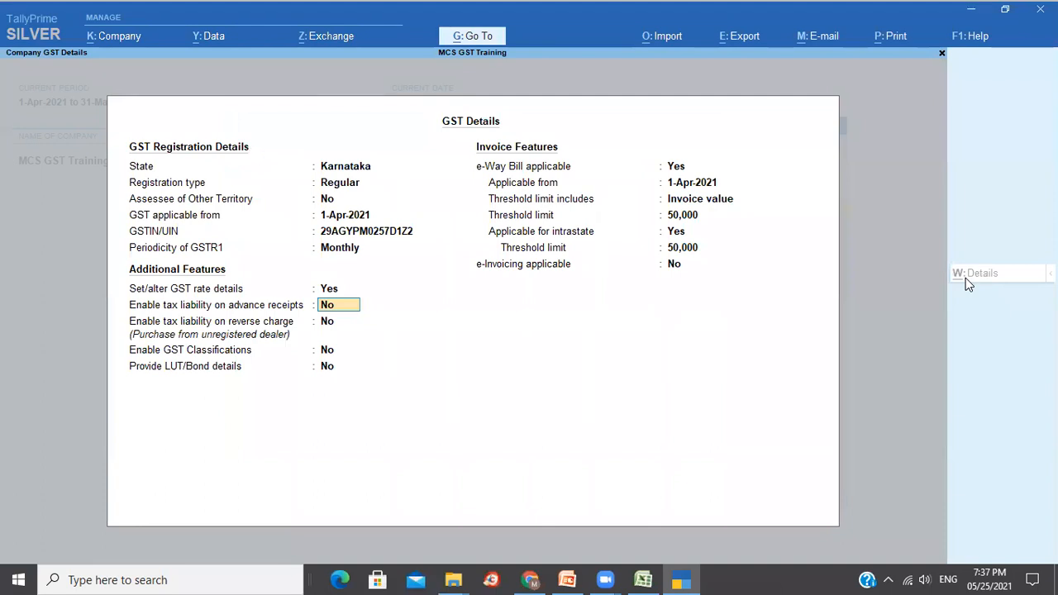
{"action": "key", "text": "ctrl+a"}
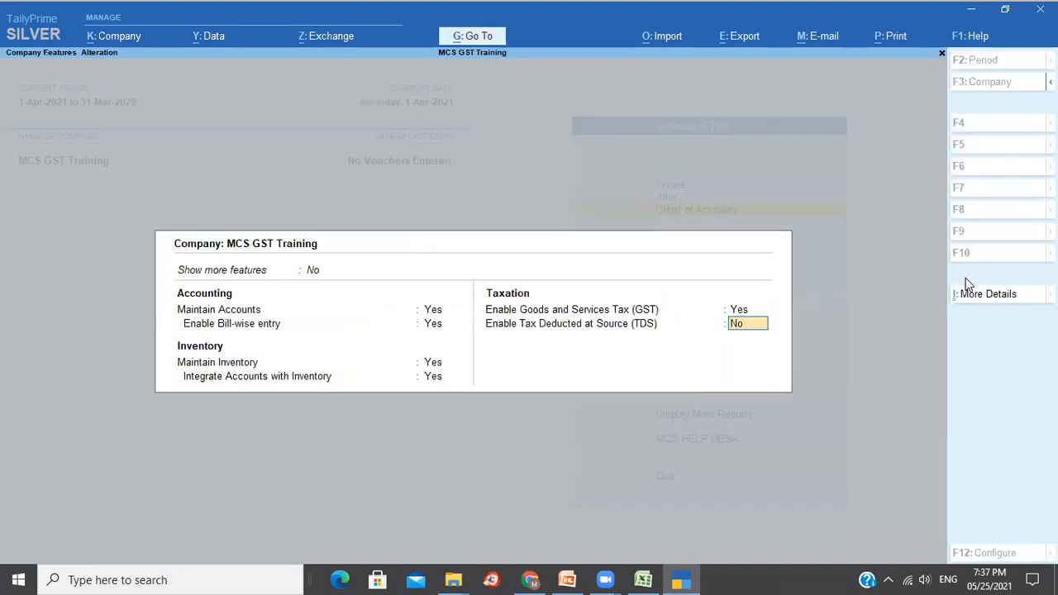
{"action": "key", "text": "ctrl+a"}
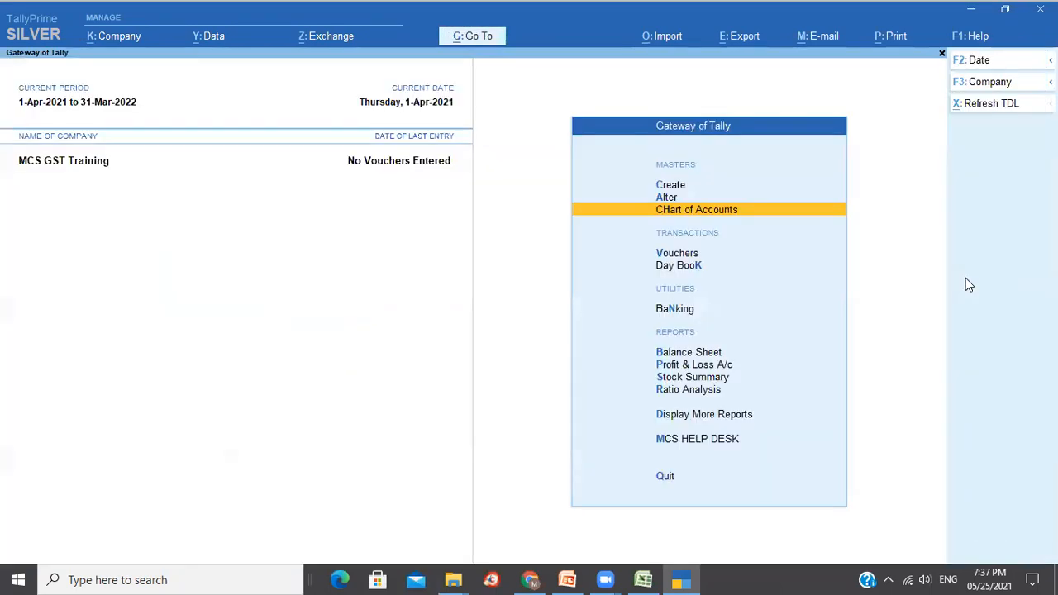
Switch Set/alter GST rate details to Yes and close the HSN/SAC sub-form.
{"action": "left_click", "coordinate": [114, 36]}
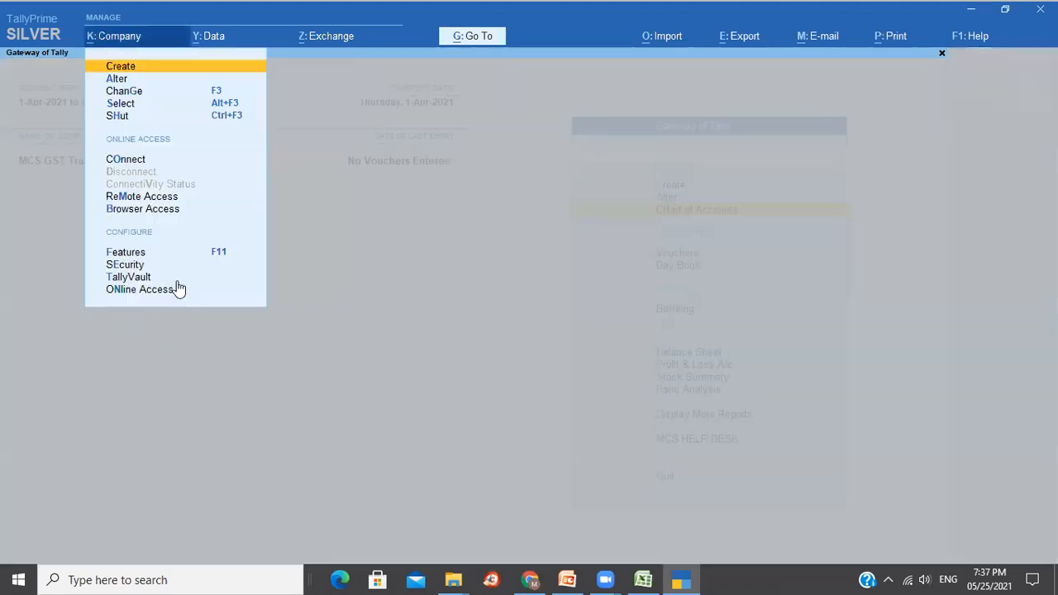
{"action": "left_click", "coordinate": [124, 253]}
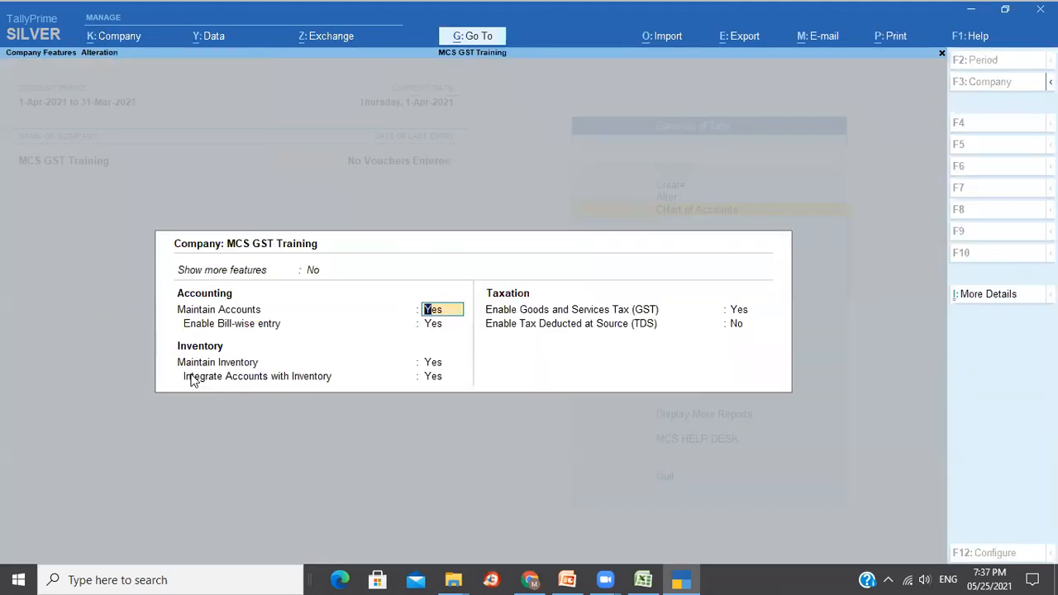
{"action": "left_click", "coordinate": [734, 309]}
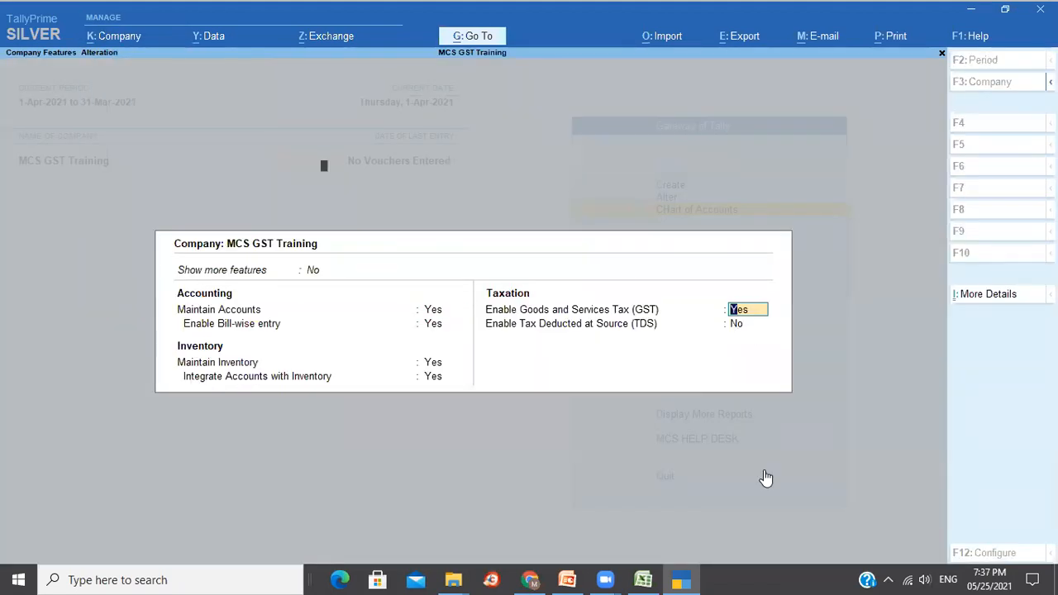
{"action": "key", "text": "Return"}
{"action": "key", "text": "Return"}
{"action": "key", "text": "Return"}
{"action": "key", "text": "Return"}
{"action": "key", "text": "Return"}
{"action": "key", "text": "Return"}
{"action": "key", "text": "Return"}
{"action": "type", "text": "y"}
{"action": "key", "text": "Return"}
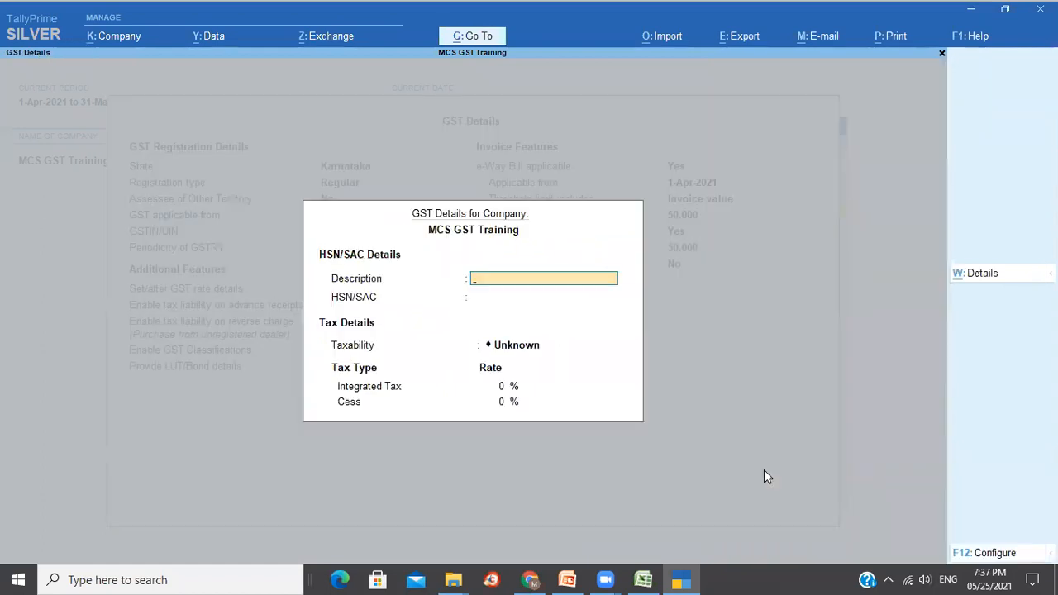
{"action": "key", "text": "ctrl+a"}
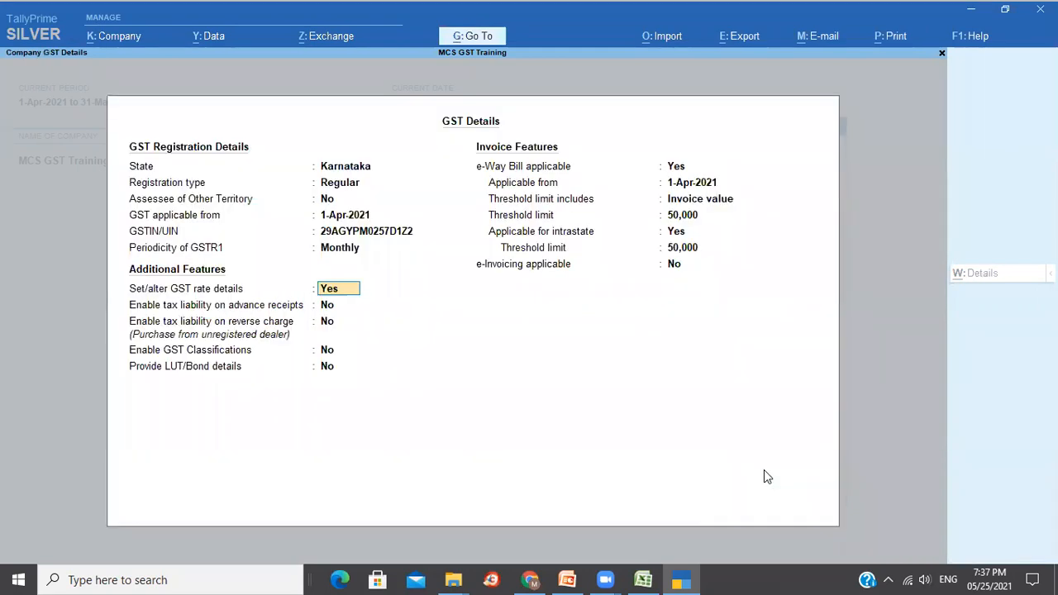
{"action": "key", "text": "ctrl+a"}
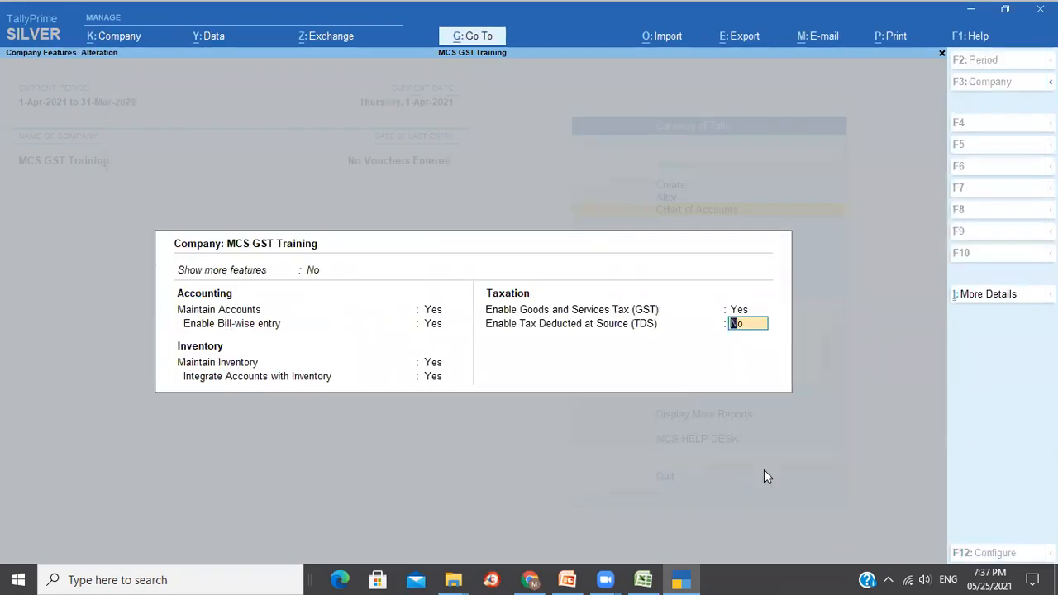
Leave Company Features with Yes and move to the Create option on the Gateway of Tally.
{"action": "key", "text": "Escape"}
{"action": "key", "text": "y"}
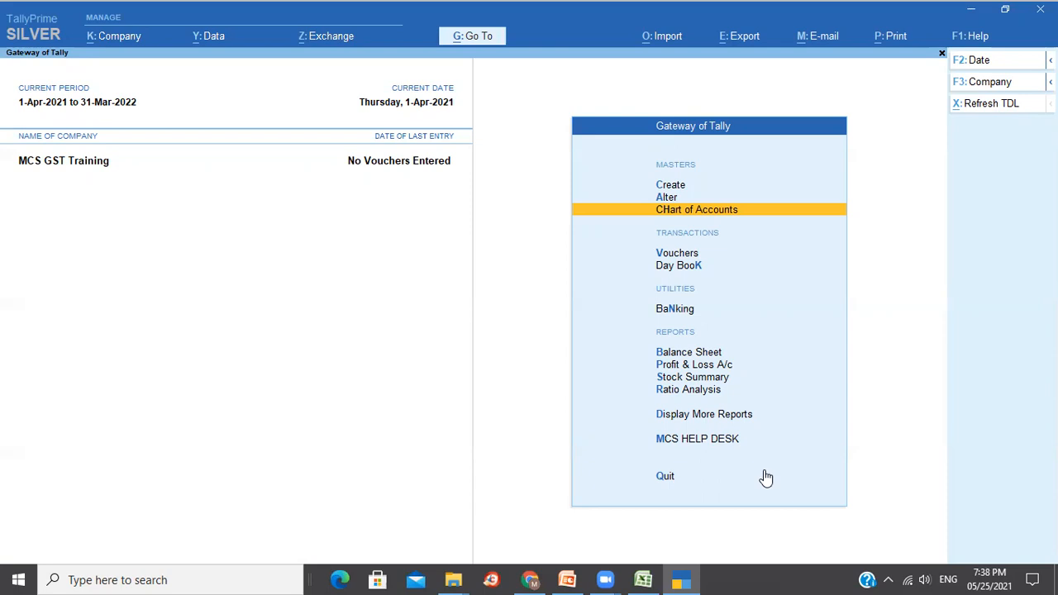
{"action": "key", "text": "Up"}
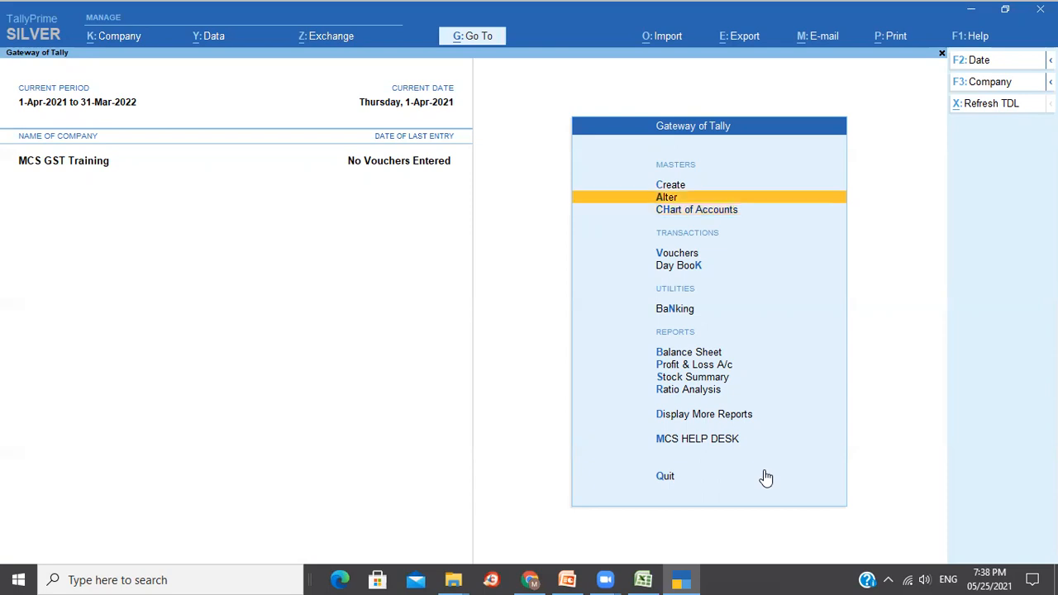
{"action": "key", "text": "Up"}
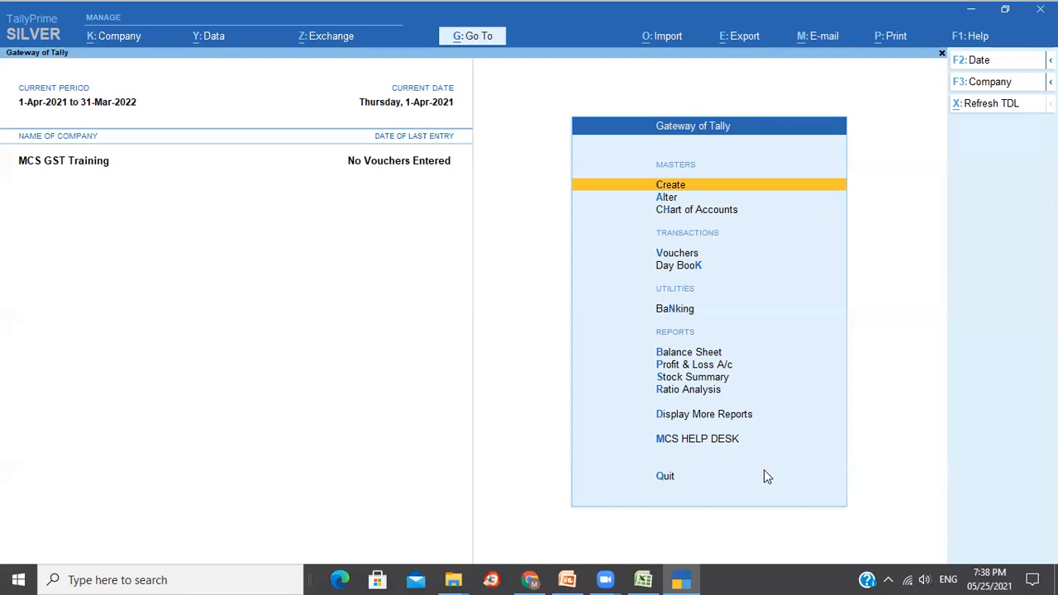
Open Create > Stock Item, then back out without creating anything.
{"action": "key", "text": "Return"}
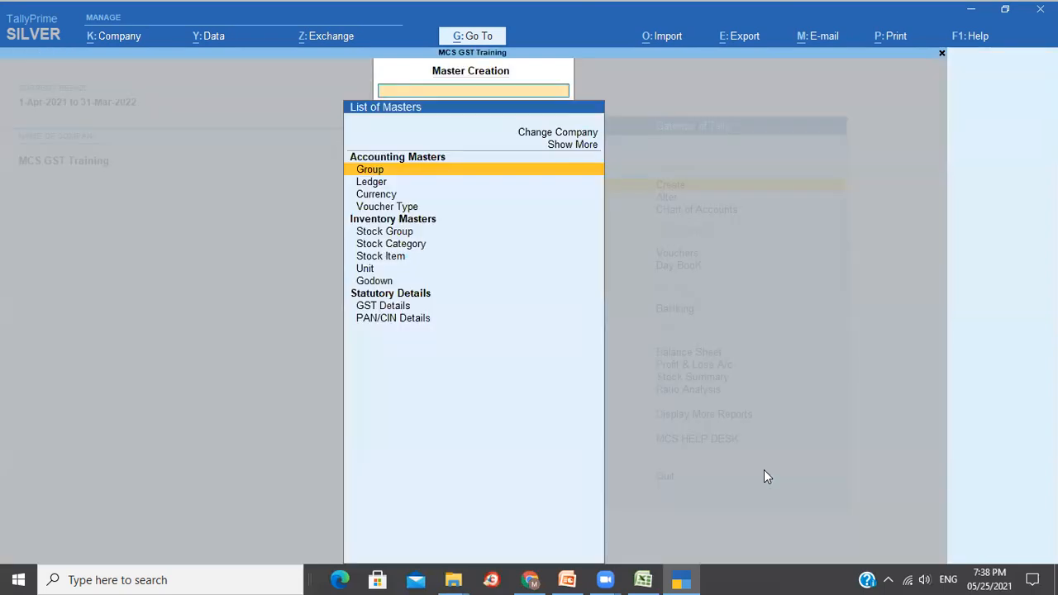
{"action": "key", "text": "Down"}
{"action": "key", "text": "Down"}
{"action": "key", "text": "Down"}
{"action": "key", "text": "Down"}
{"action": "key", "text": "Down"}
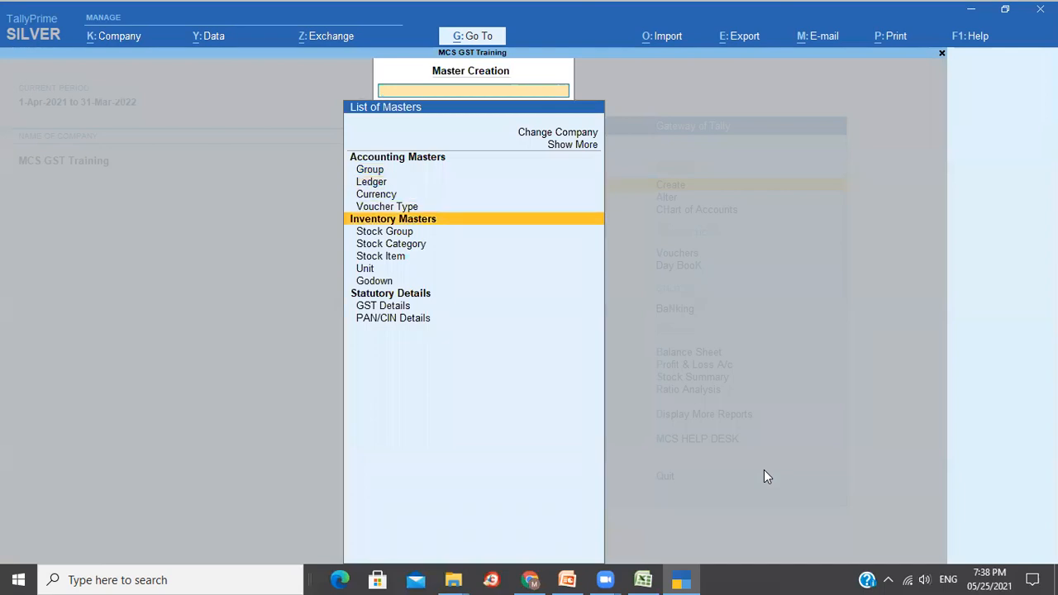
{"action": "key", "text": "Down"}
{"action": "key", "text": "Return"}
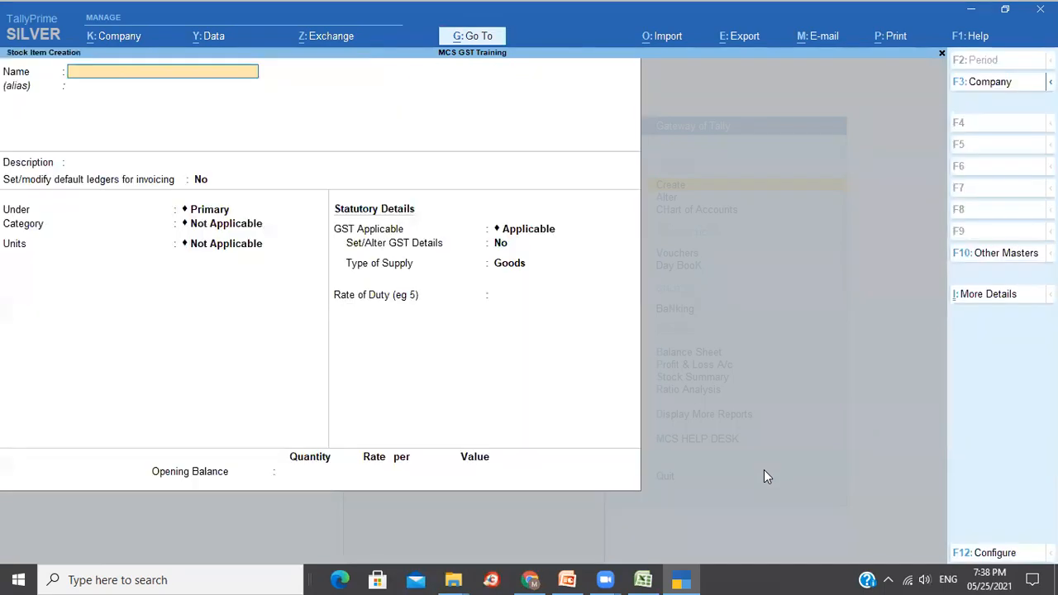
{"action": "key", "text": "Escape"}
{"action": "key", "text": "Escape"}
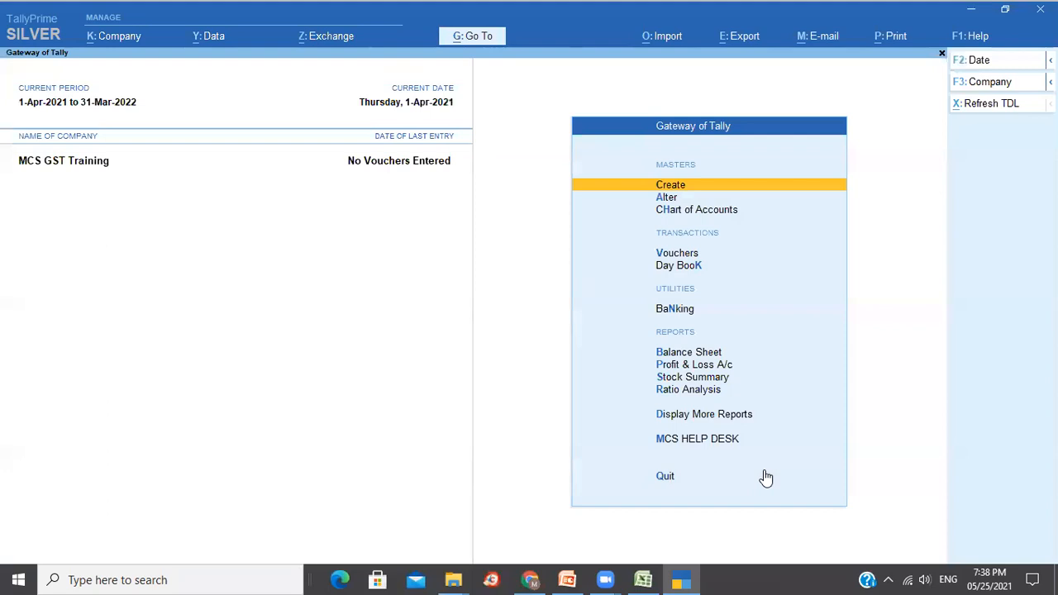
Delete the Cement 50 KG and White Cement 5 KG stock items via Alter > Stock Item.
{"action": "key", "text": "Down"}
{"action": "key", "text": "Return"}
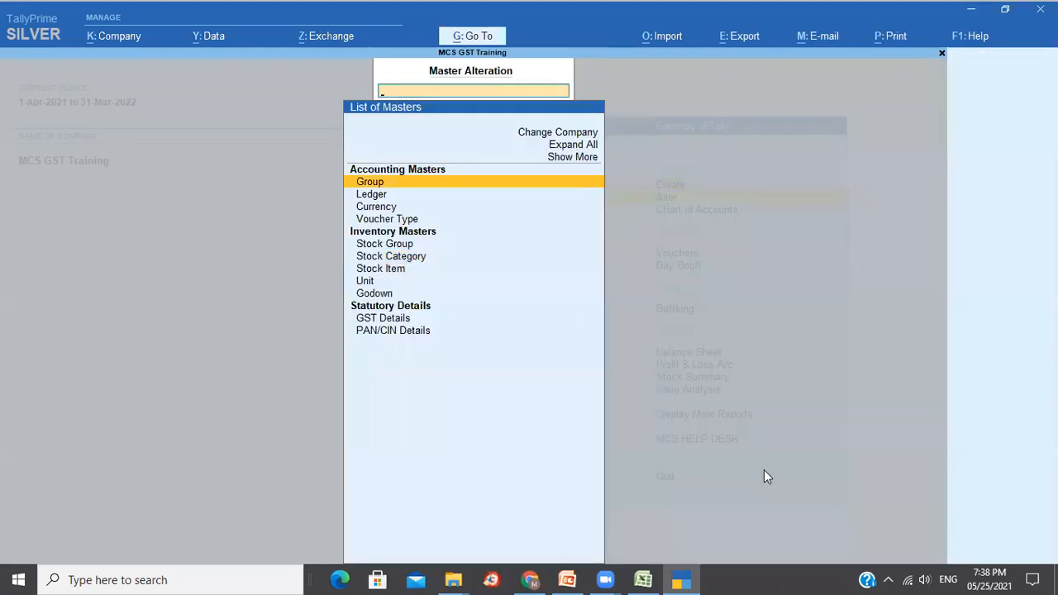
{"action": "key", "text": "Down"}
{"action": "key", "text": "Down"}
{"action": "key", "text": "Down"}
{"action": "key", "text": "Down"}
{"action": "key", "text": "Down"}
{"action": "key", "text": "Down"}
{"action": "key", "text": "Return"}
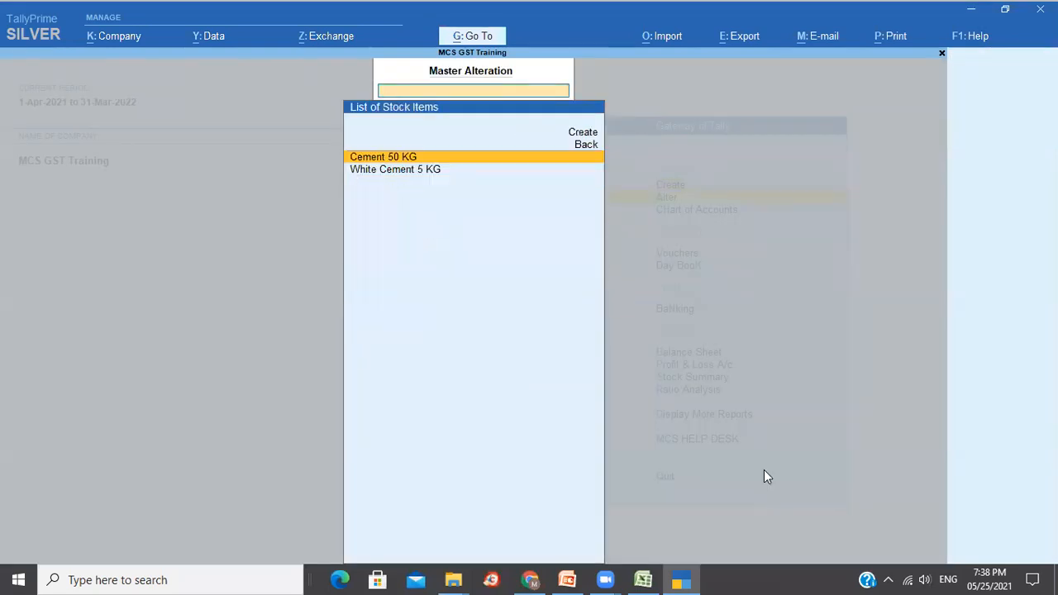
{"action": "key", "text": "Return"}
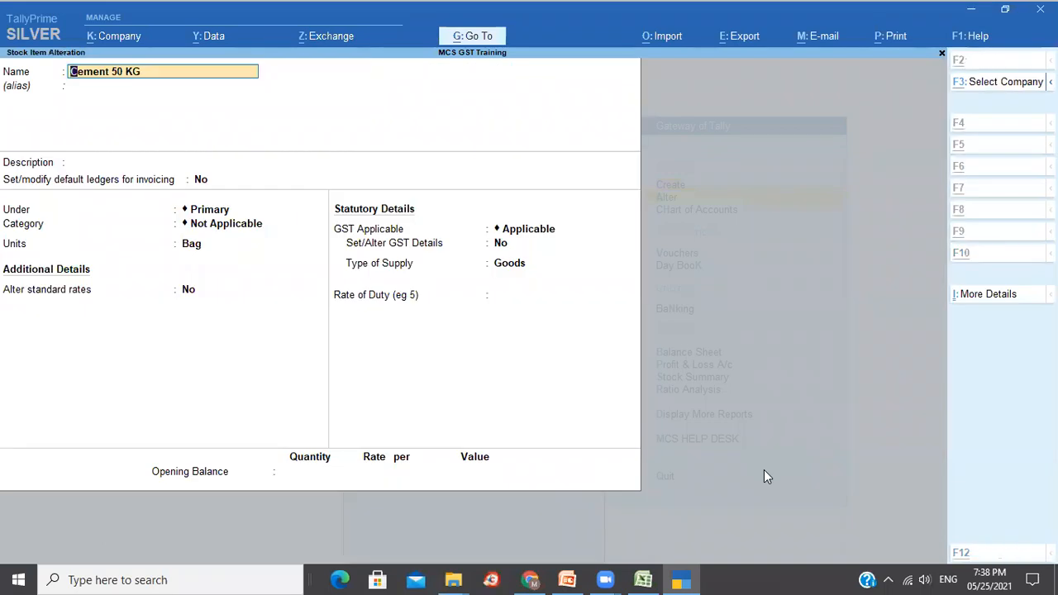
{"action": "key", "text": "alt+d"}
{"action": "key", "text": "y"}
{"action": "key", "text": "Return"}
{"action": "key", "text": "alt+d"}
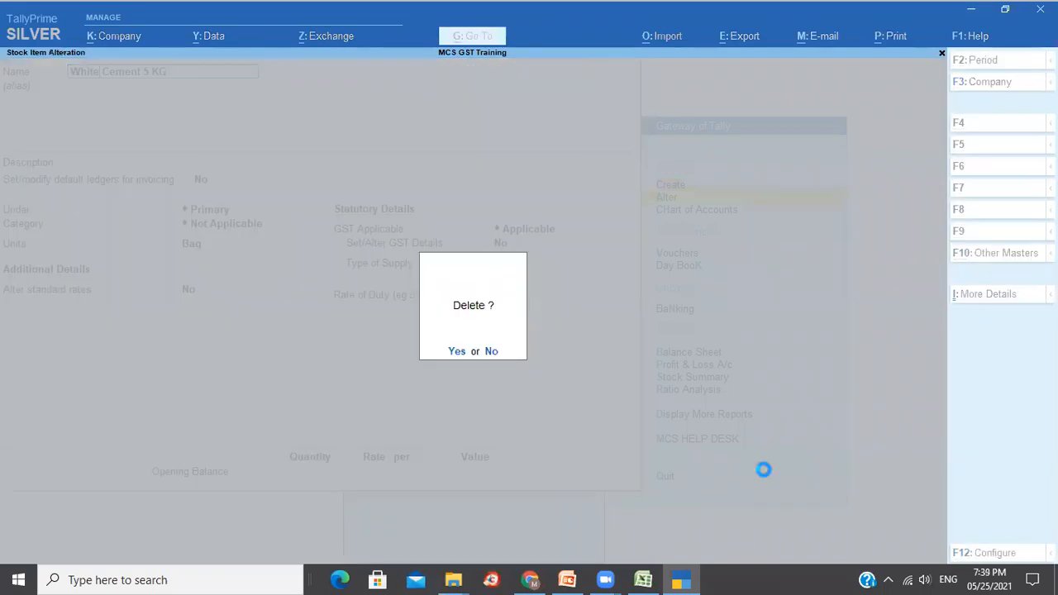
{"action": "key", "text": "y"}
{"action": "key", "text": "Escape"}
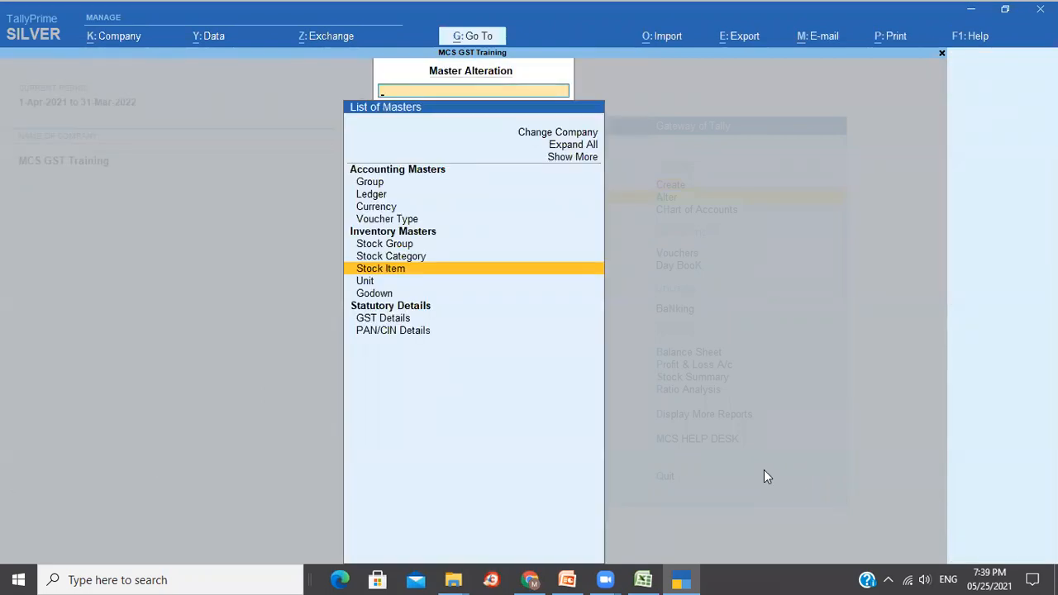
Go back to the main menu and start a new unit master.
{"action": "key", "text": "Escape"}
{"action": "key", "text": "Up"}
{"action": "key", "text": "Return"}
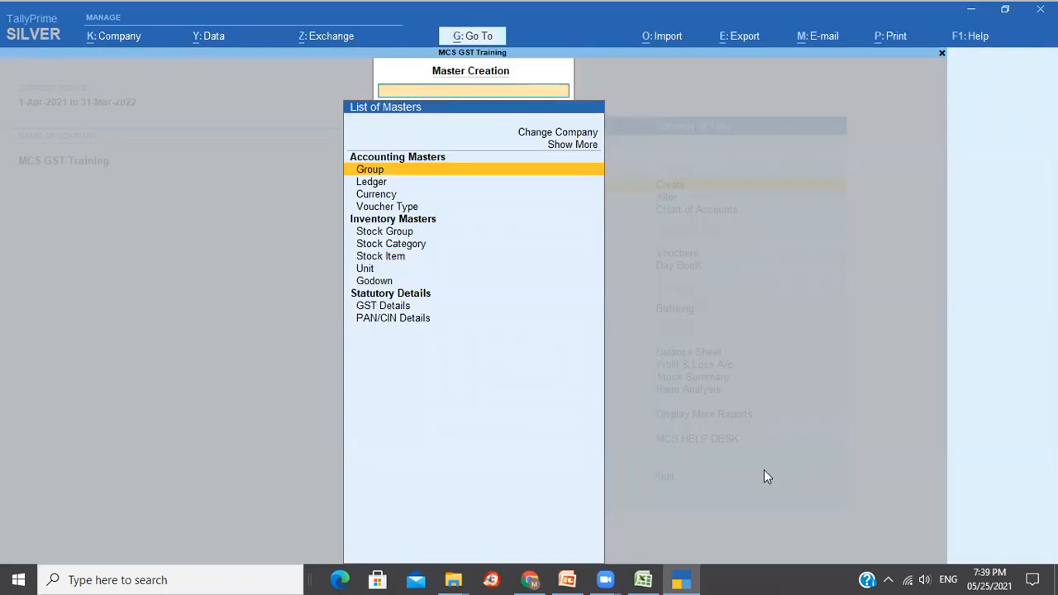
{"action": "key", "text": "Down"}
{"action": "key", "text": "Down"}
{"action": "key", "text": "Down"}
{"action": "key", "text": "Down"}
{"action": "key", "text": "Down"}
{"action": "key", "text": "Down"}
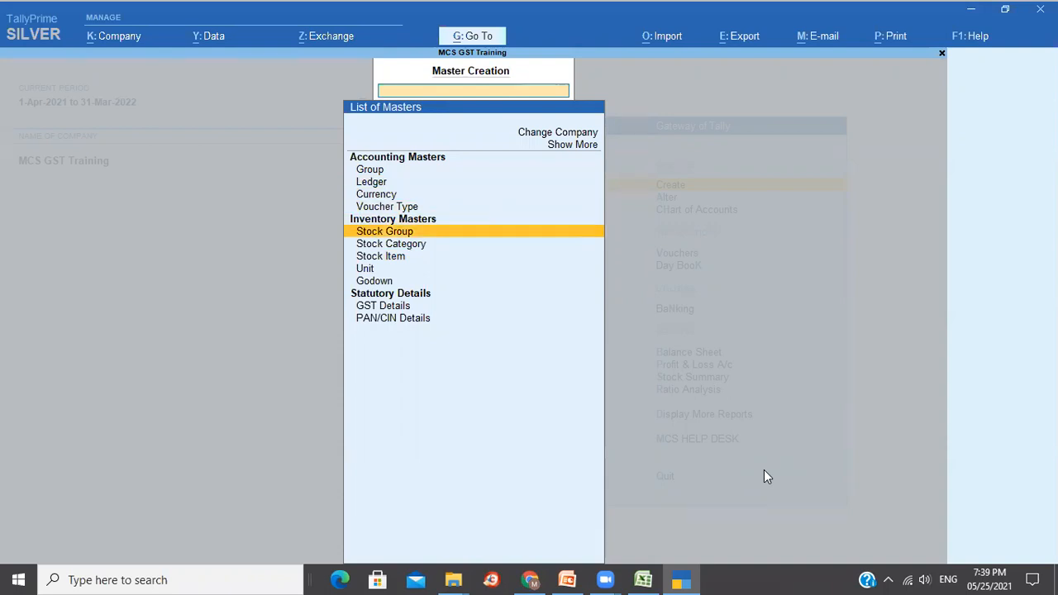
{"action": "key", "text": "Down"}
{"action": "key", "text": "Return"}
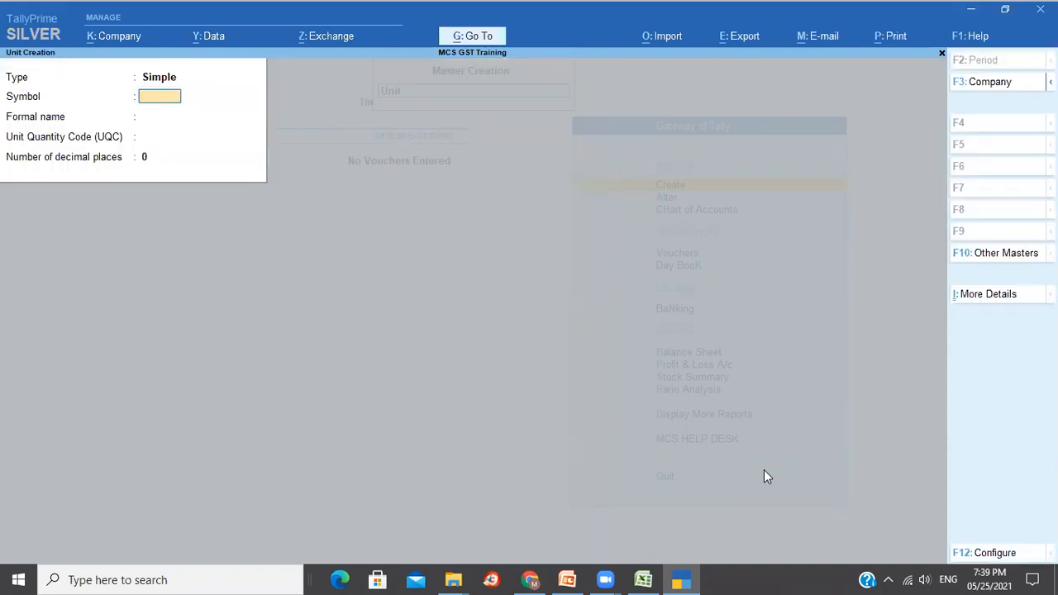
Create the Nos unit: formal name Numbers, UQC NOS-NUMBERS, 0 decimal places.
{"action": "type", "text": "Nos"}
{"action": "key", "text": "Return"}
{"action": "type", "text": "N"}
{"action": "type", "text": "ers"}
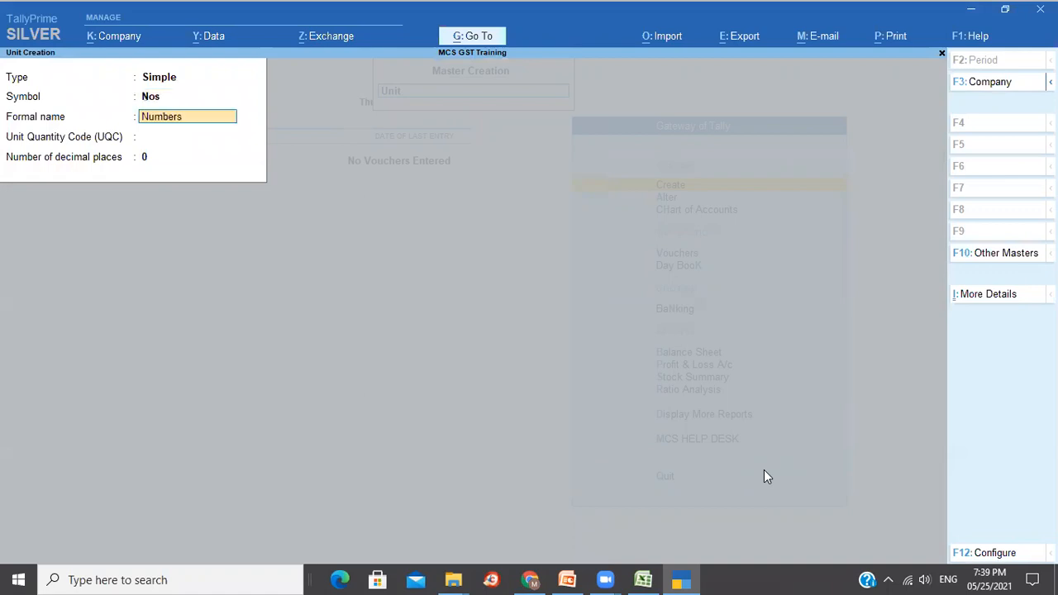
{"action": "key", "text": "Return"}
{"action": "type", "text": "no"}
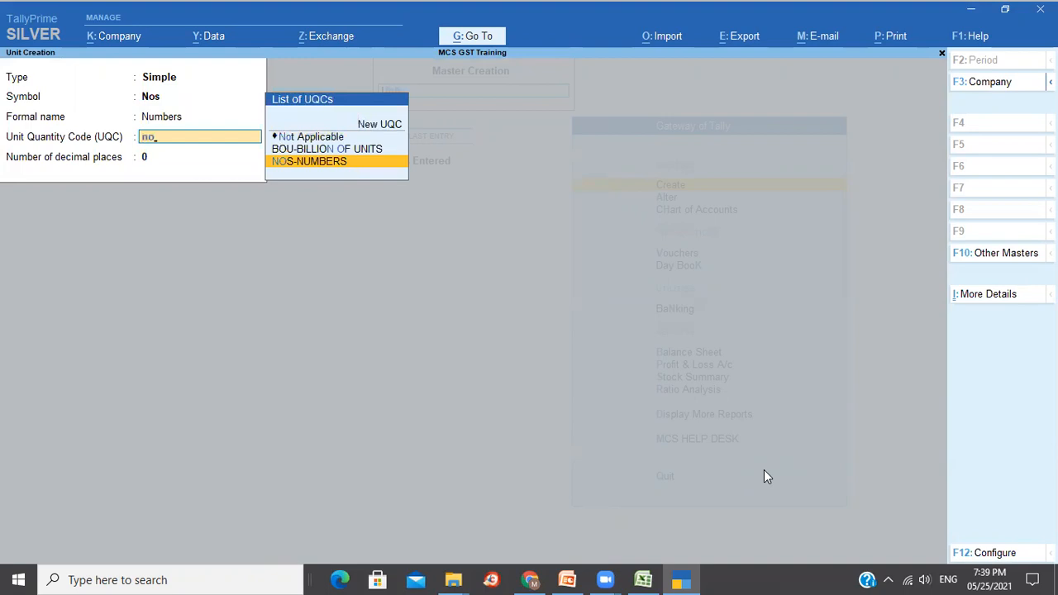
{"action": "key", "text": "Return"}
{"action": "key", "text": "Return"}
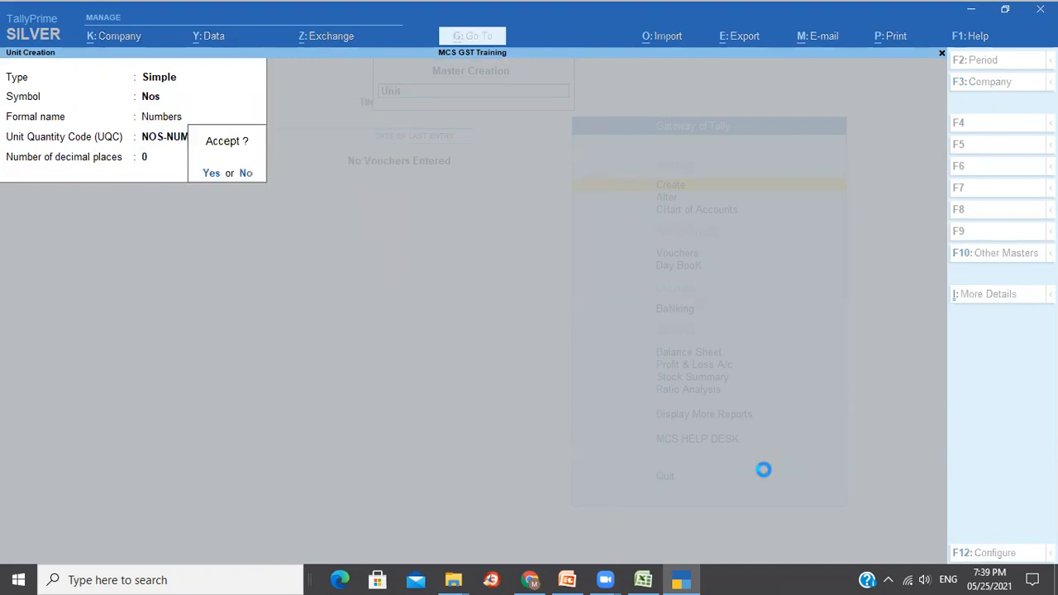
Create the Pcs unit with formal name Pieces and UQC PCS-PIECES.
{"action": "key", "text": "Return"}
{"action": "type", "text": "Pcs"}
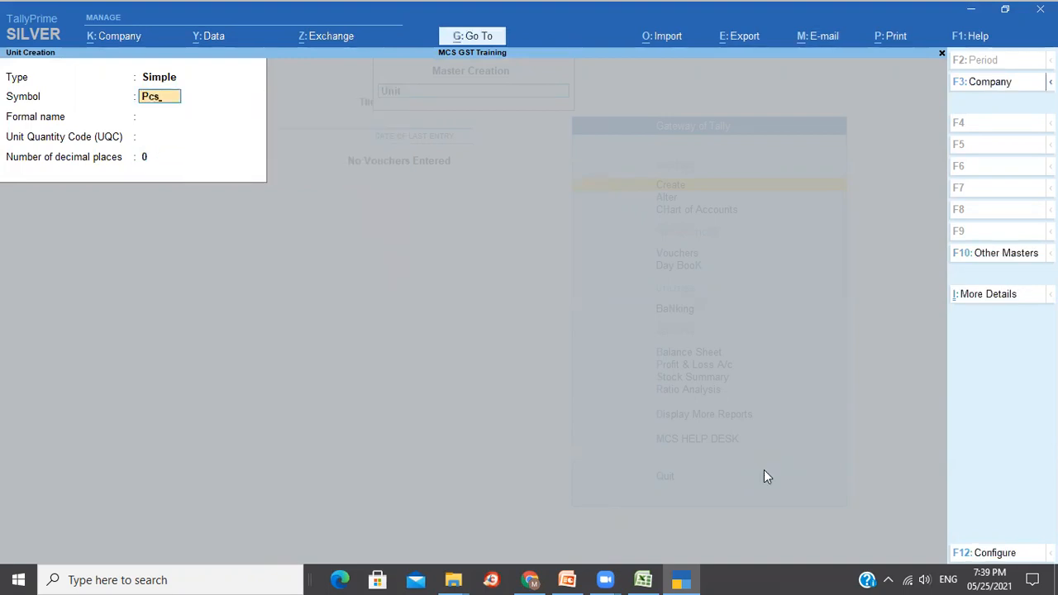
{"action": "key", "text": "Return"}
{"action": "type", "text": "Pieces"}
{"action": "key", "text": "Return"}
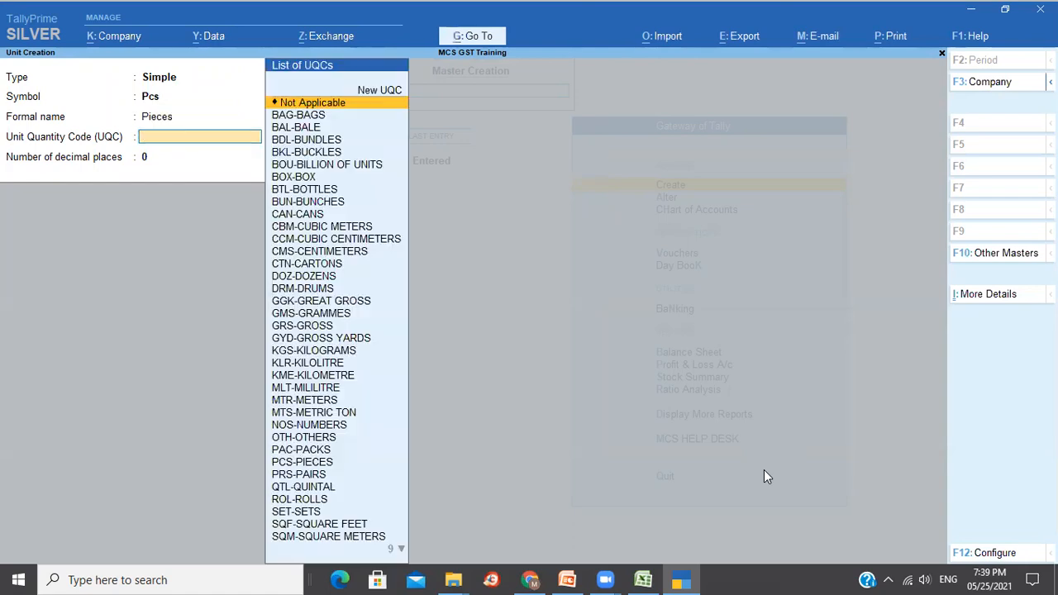
{"action": "type", "text": "p"}
{"action": "key", "text": "Down"}
{"action": "key", "text": "Down"}
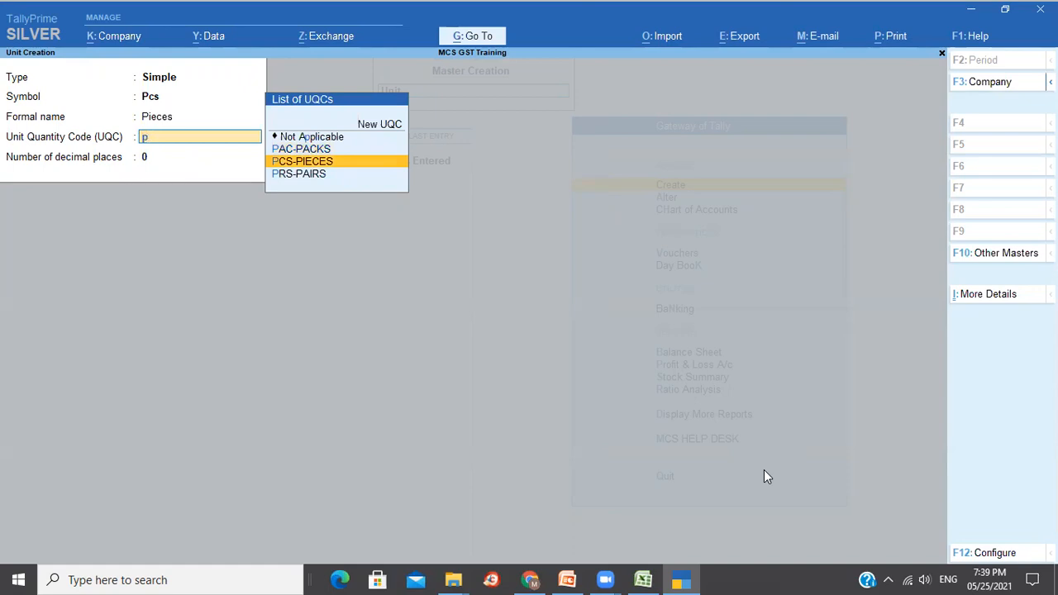
{"action": "key", "text": "Return"}
{"action": "key", "text": "Return"}
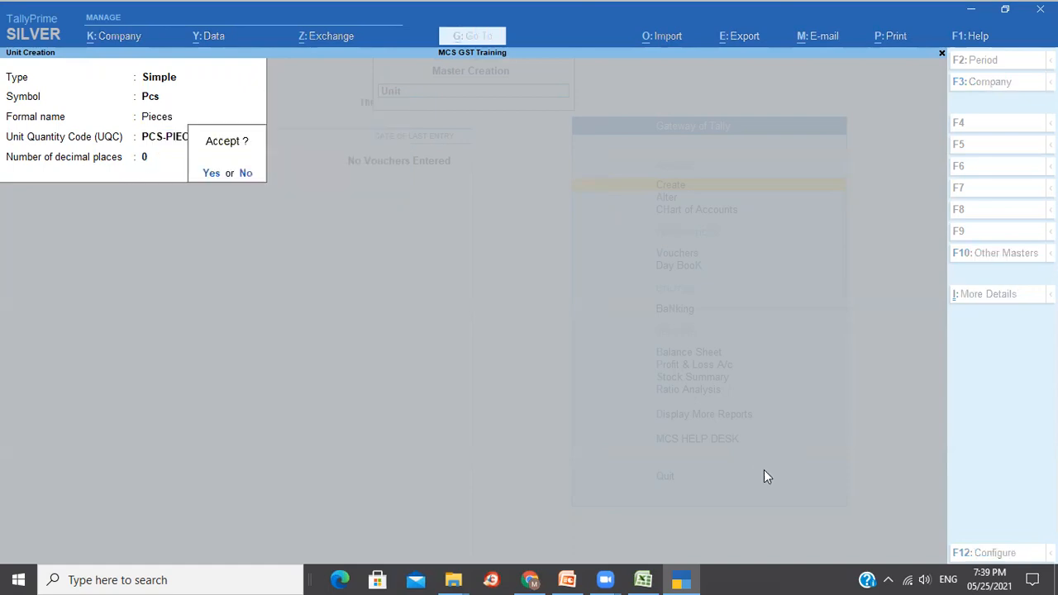
{"action": "key", "text": "Return"}
Create the KGS unit with formal name Kilograms and UQC KGS-KILOGRAMS.
{"action": "type", "text": "KGS"}
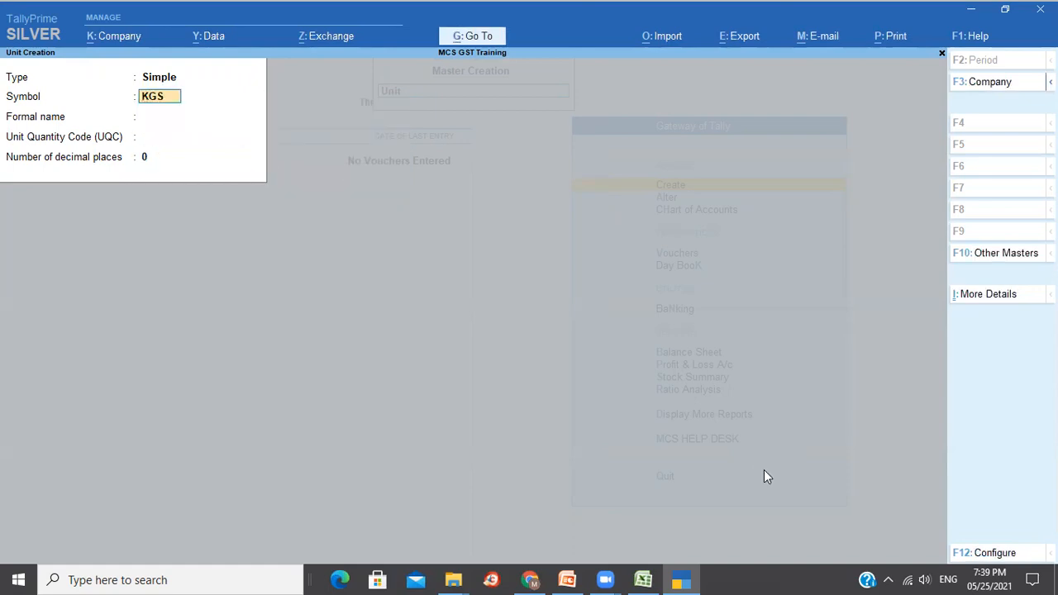
{"action": "key", "text": "Return"}
{"action": "type", "text": "Kilograms"}
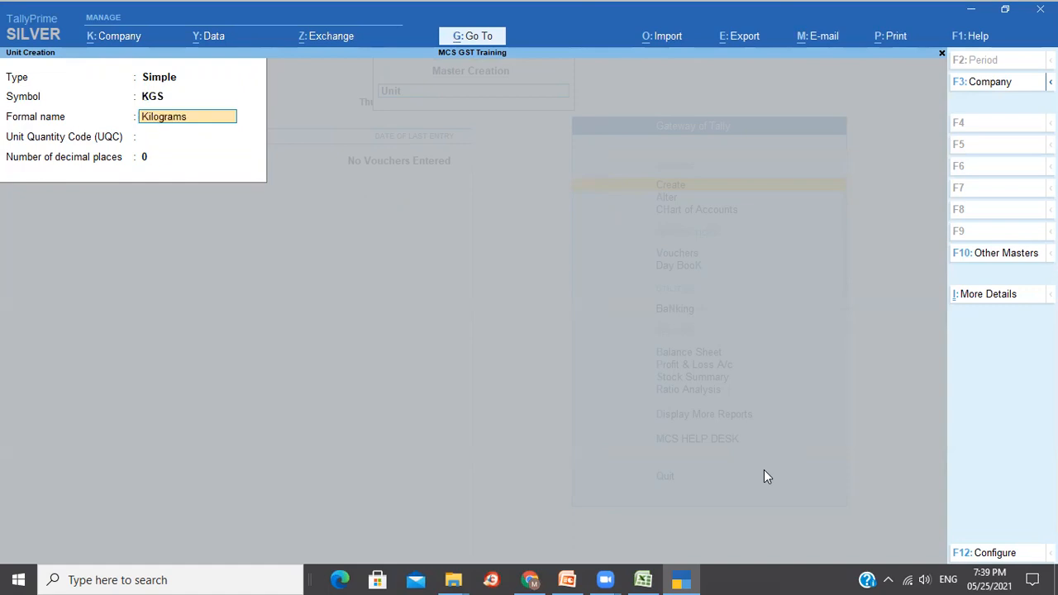
{"action": "key", "text": "Return"}
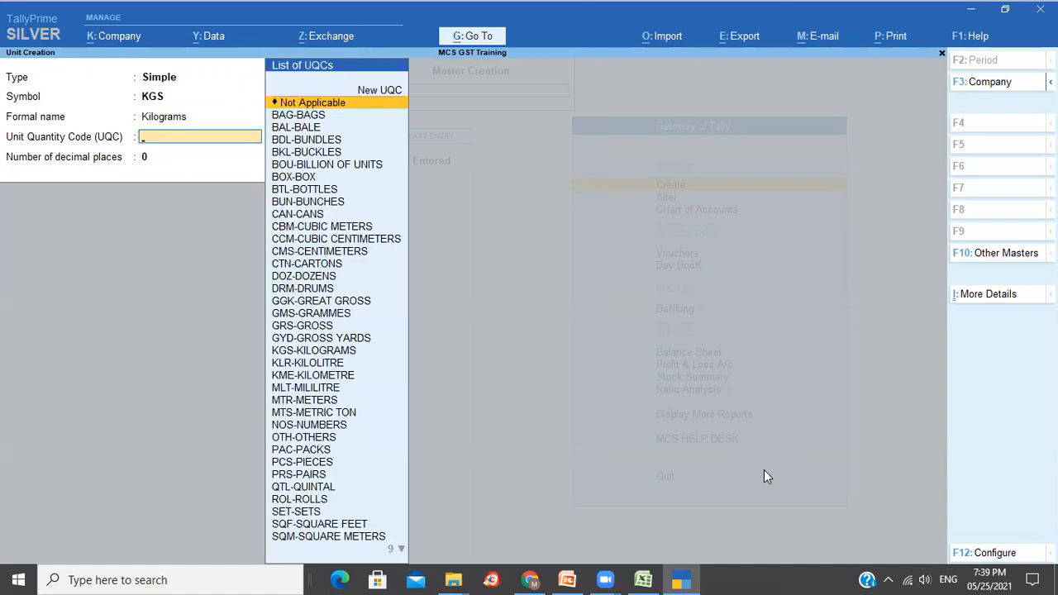
{"action": "type", "text": "ki"}
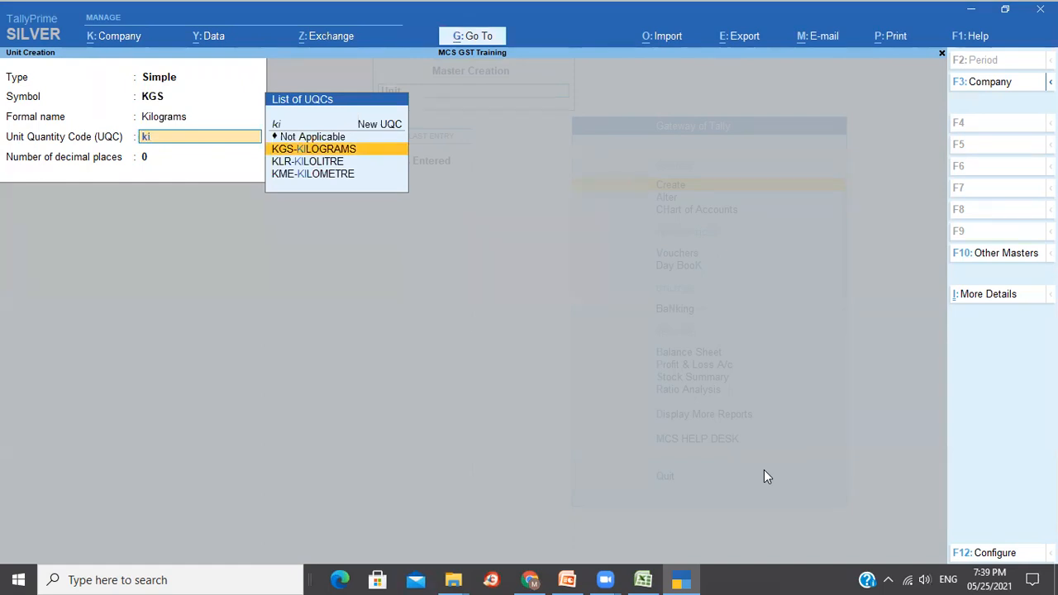
{"action": "key", "text": "Return"}
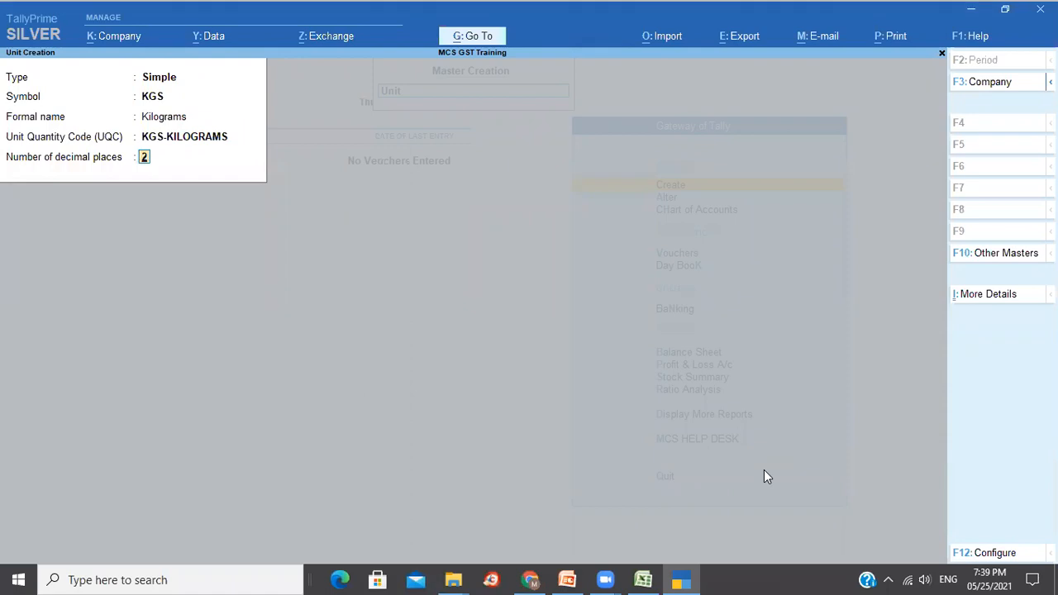
{"action": "key", "text": "Return"}
{"action": "key", "text": "Return"}
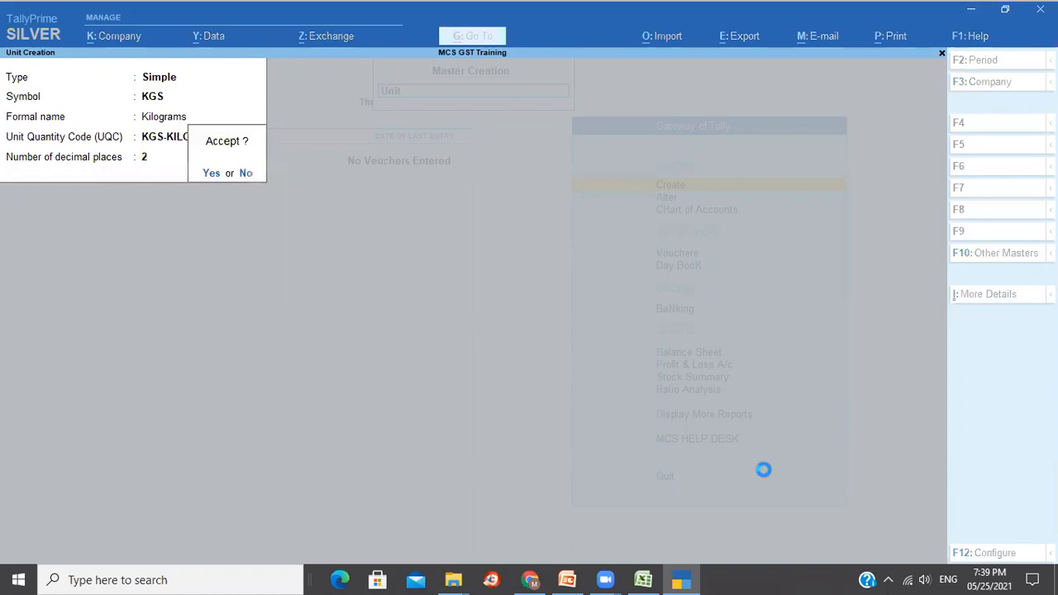
Create the Ltr unit: formal name Liters, UQC KLR-KILOLITRE, 2 decimal places.
{"action": "type", "text": "L"}
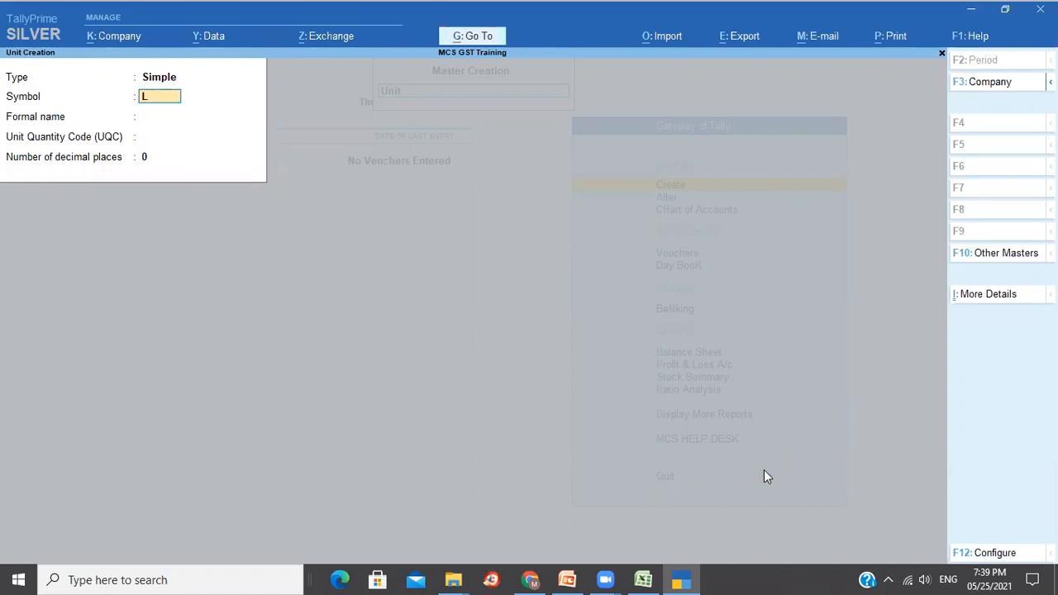
{"action": "type", "text": "tr"}
{"action": "key", "text": "Return"}
{"action": "type", "text": "Liters"}
{"action": "key", "text": "Return"}
{"action": "type", "text": "kil"}
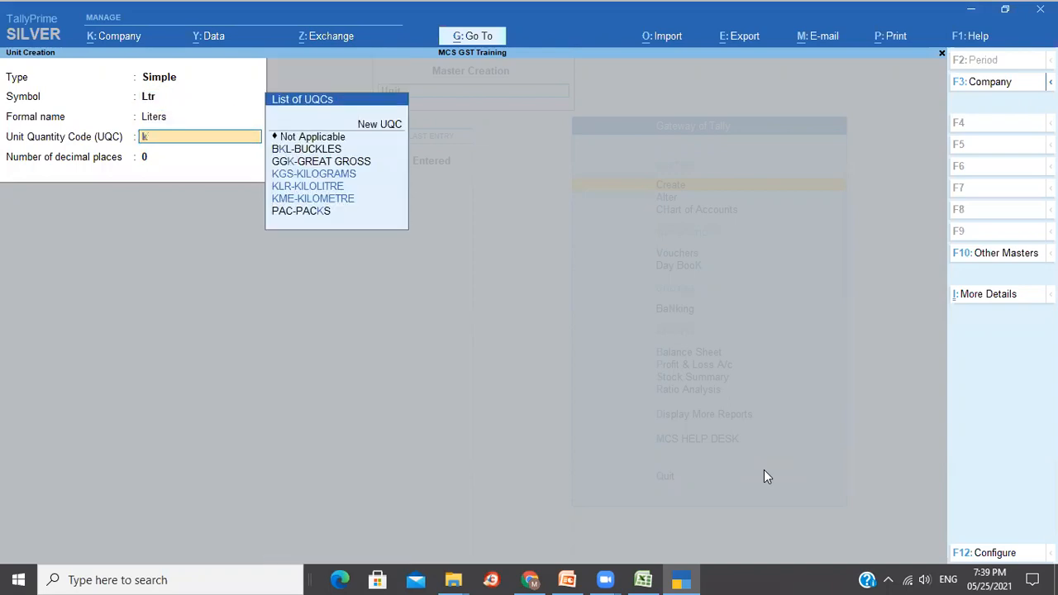
{"action": "key", "text": "Down"}
{"action": "key", "text": "Down"}
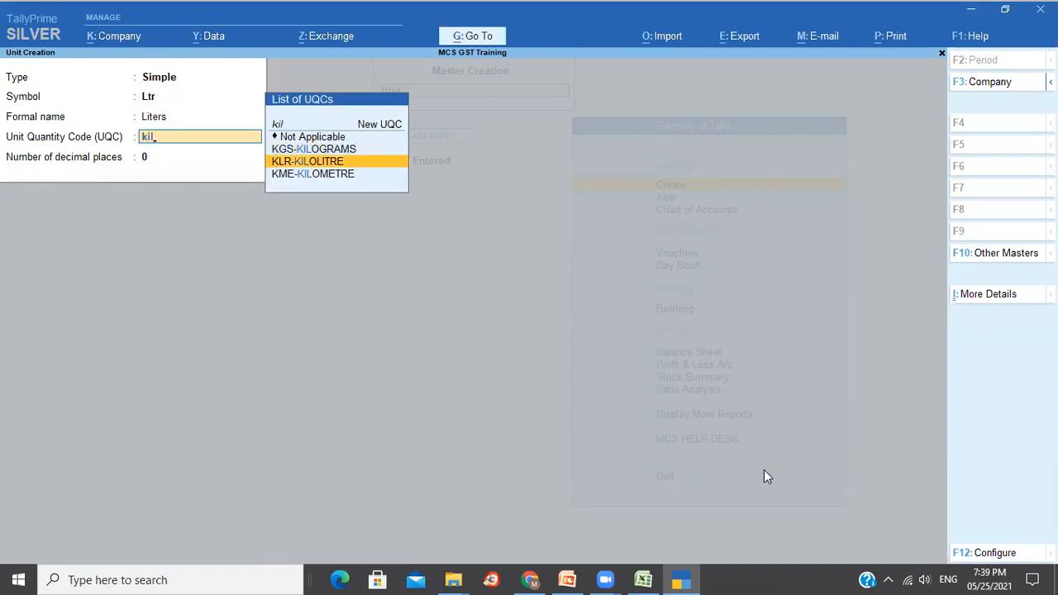
{"action": "key", "text": "Return"}
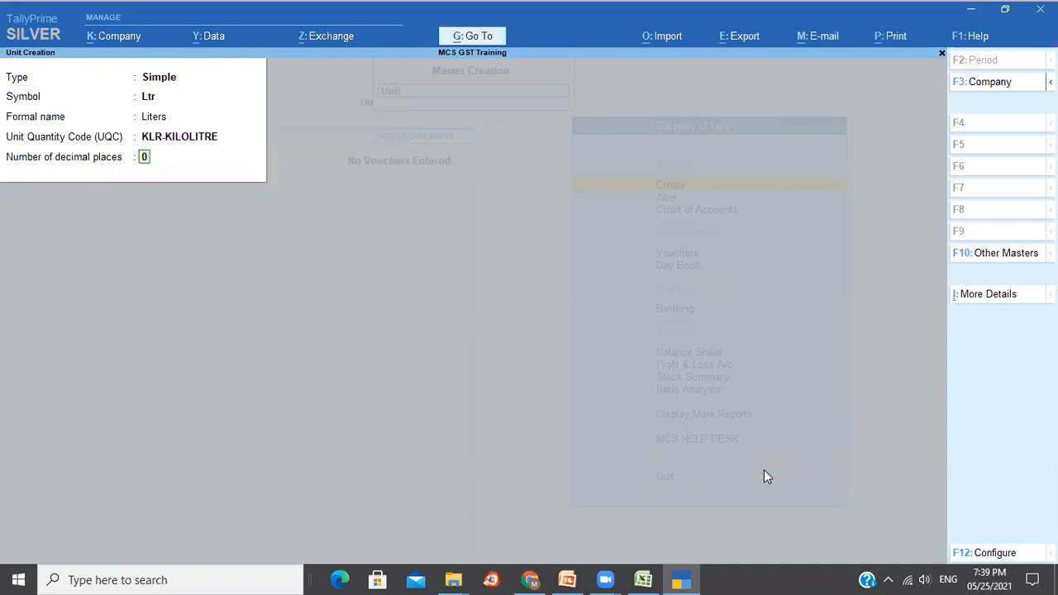
{"action": "type", "text": "2"}
{"action": "key", "text": "Return"}
{"action": "key", "text": "Return"}
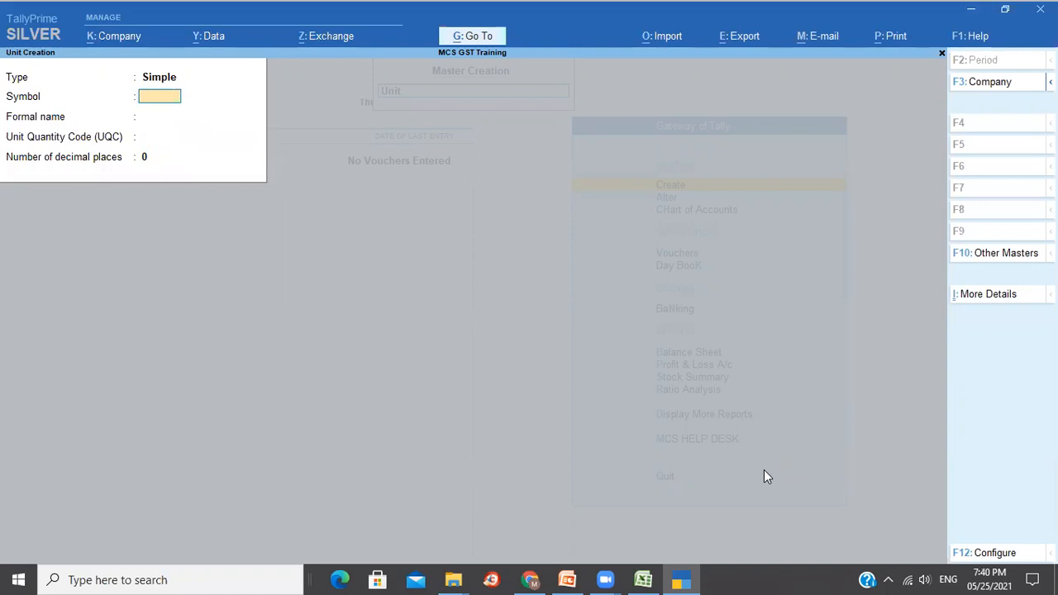
Start a new stock item named Rice in the Primary group with unit KGS.
{"action": "key", "text": "Escape"}
{"action": "key", "text": "Return"}
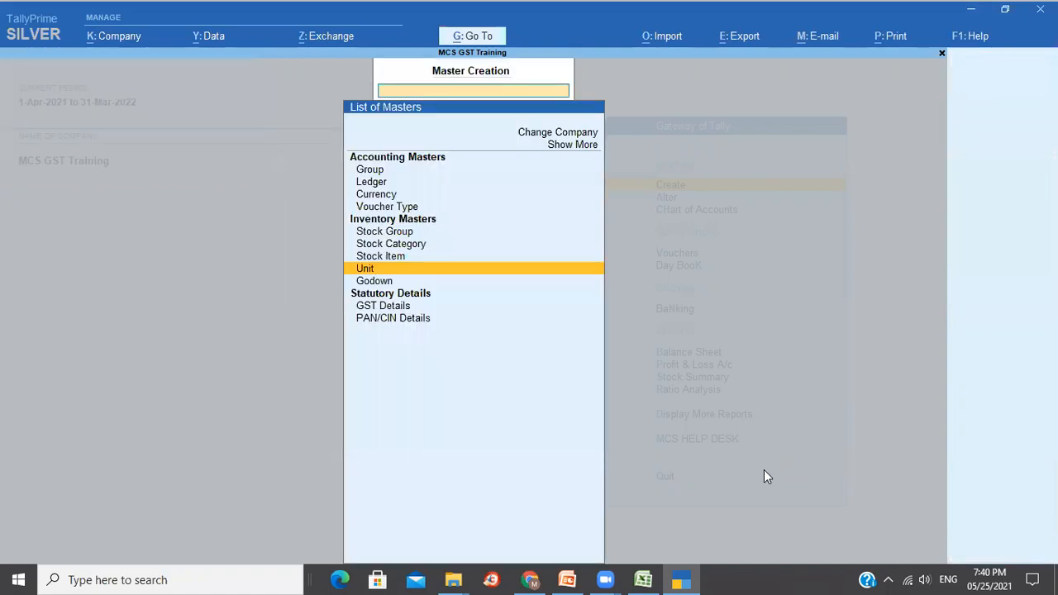
{"action": "key", "text": "Up"}
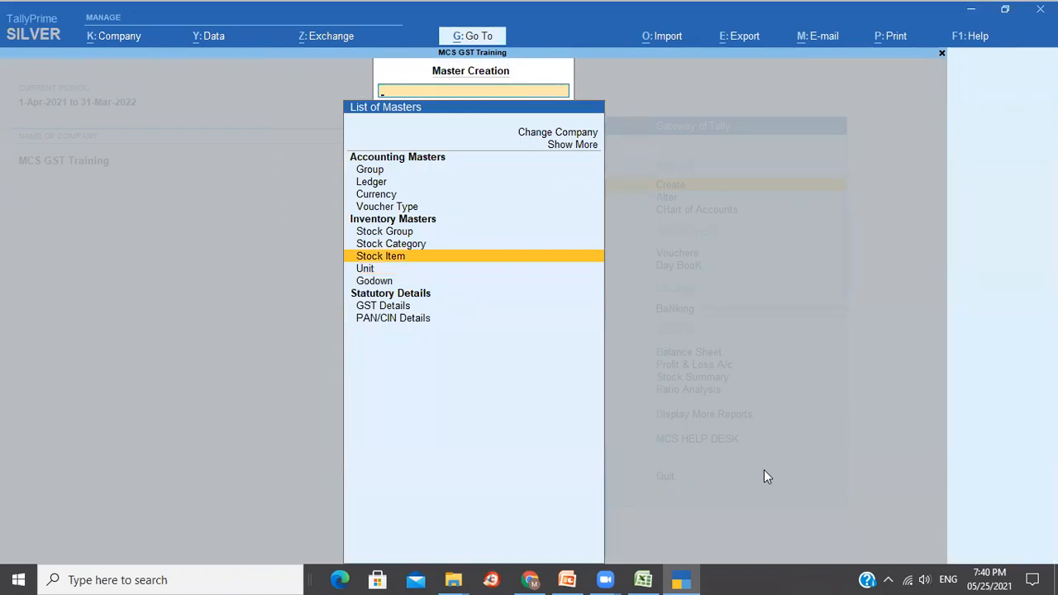
{"action": "key", "text": "Return"}
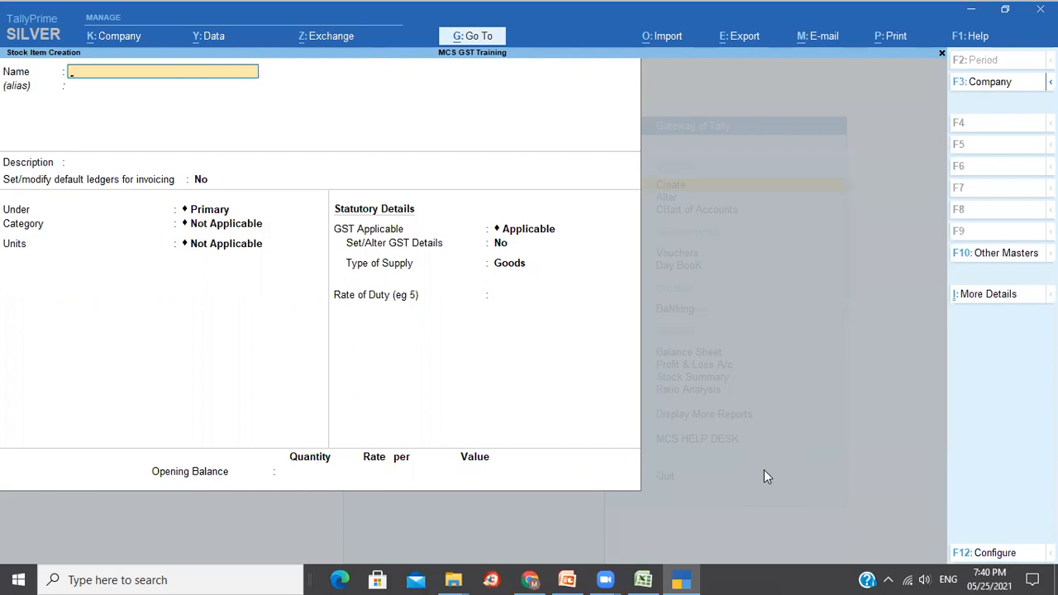
{"action": "type", "text": "Rice"}
{"action": "key", "text": "Return"}
{"action": "key", "text": "Return"}
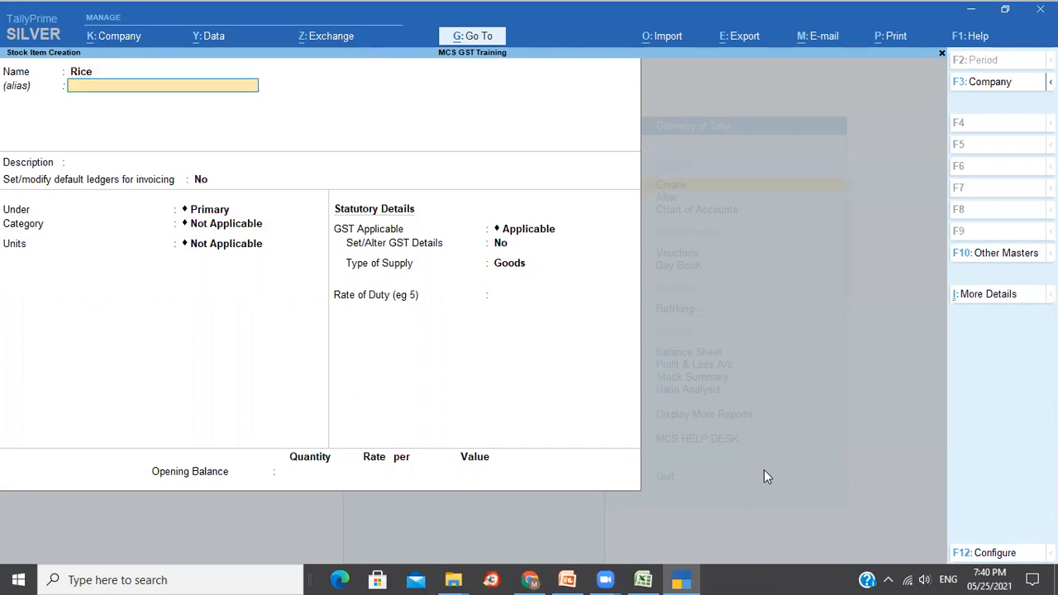
{"action": "key", "text": "Return"}
{"action": "key", "text": "Return"}
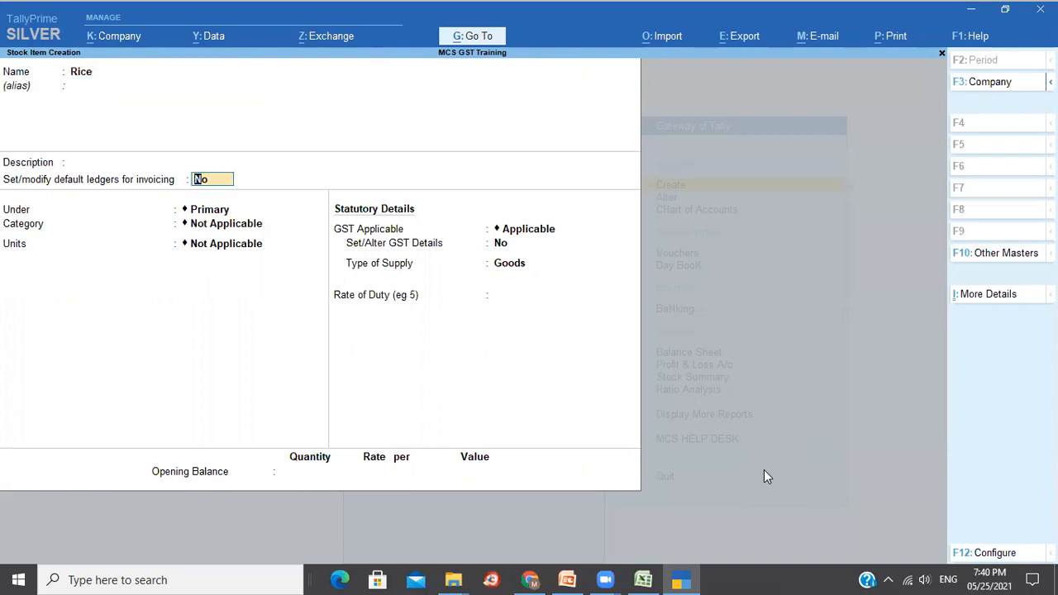
{"action": "key", "text": "Return"}
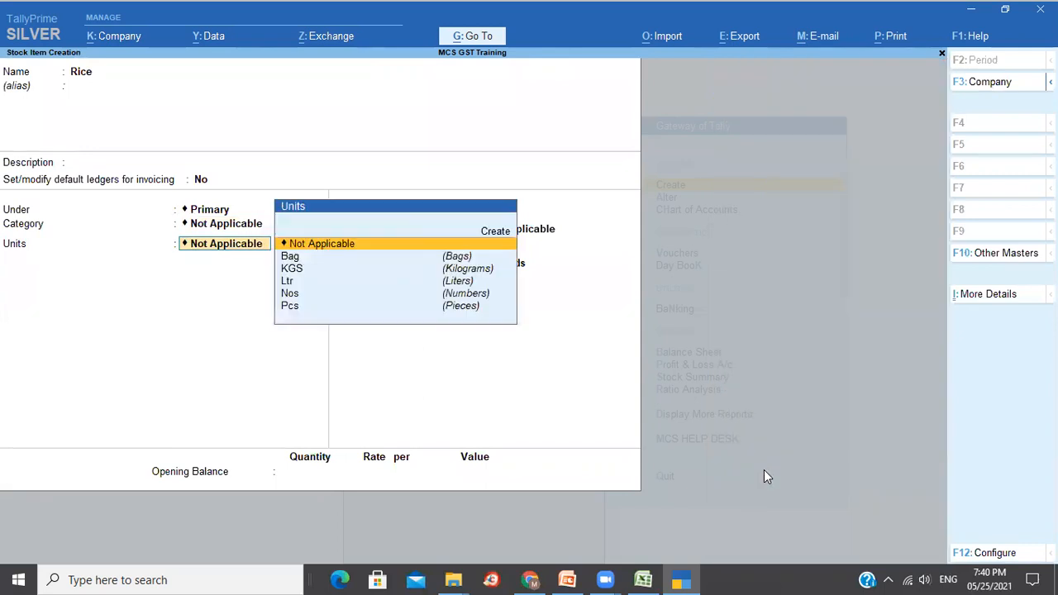
{"action": "key", "text": "Down"}
{"action": "key", "text": "Down"}
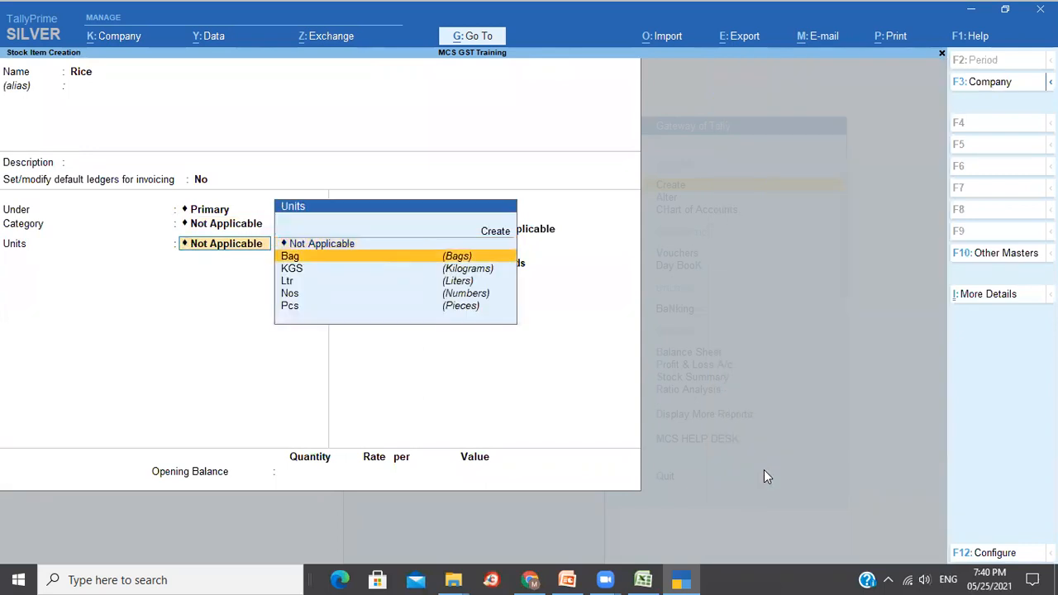
{"action": "key", "text": "Return"}
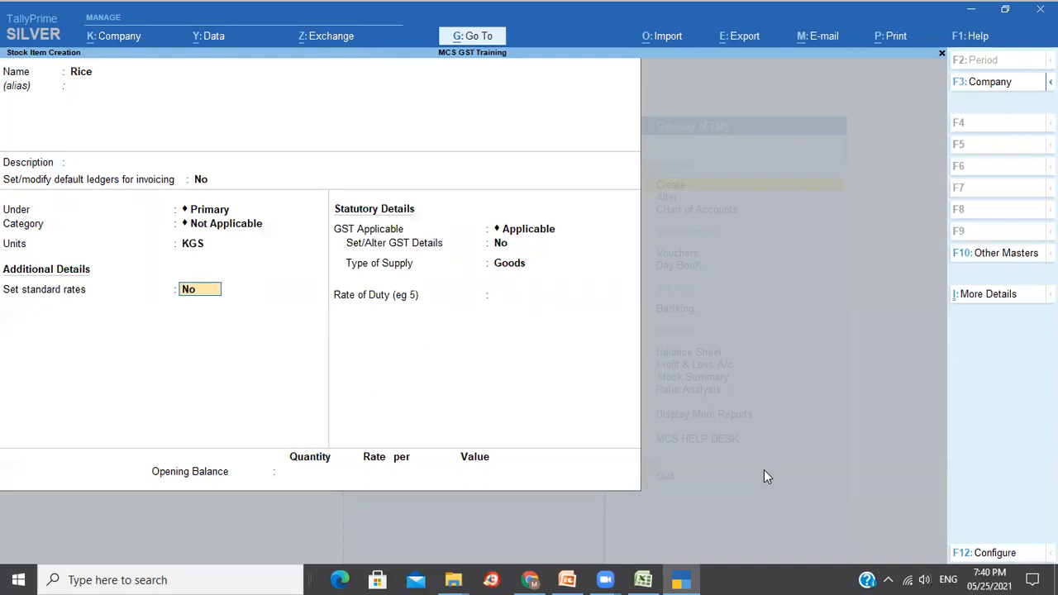
Give Rice standard cost 25 and selling price 35 per KGS, with GST applicable.
{"action": "type", "text": "y"}
{"action": "key", "text": "Return"}
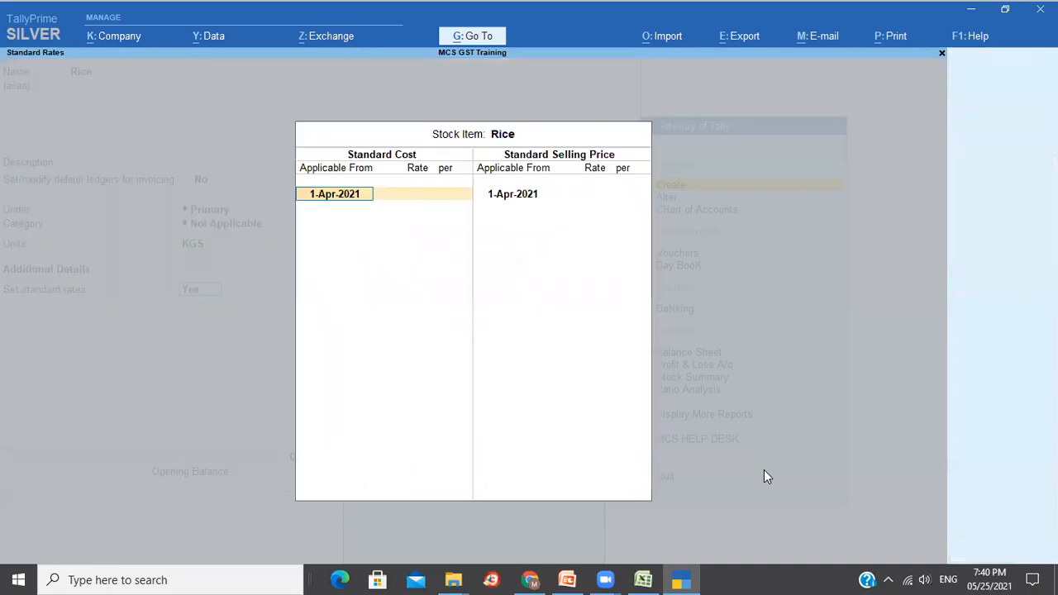
{"action": "key", "text": "Return"}
{"action": "type", "text": "25"}
{"action": "key", "text": "Return"}
{"action": "key", "text": "Return"}
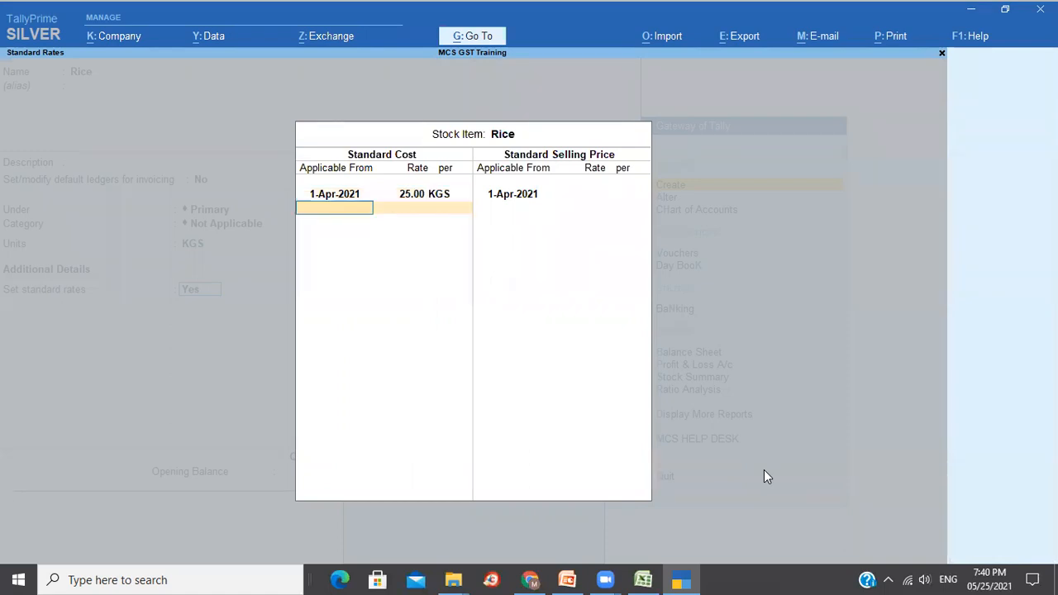
{"action": "key", "text": "Return"}
{"action": "key", "text": "Return"}
{"action": "type", "text": "35"}
{"action": "key", "text": "Return"}
{"action": "key", "text": "Return"}
{"action": "key", "text": "Return"}
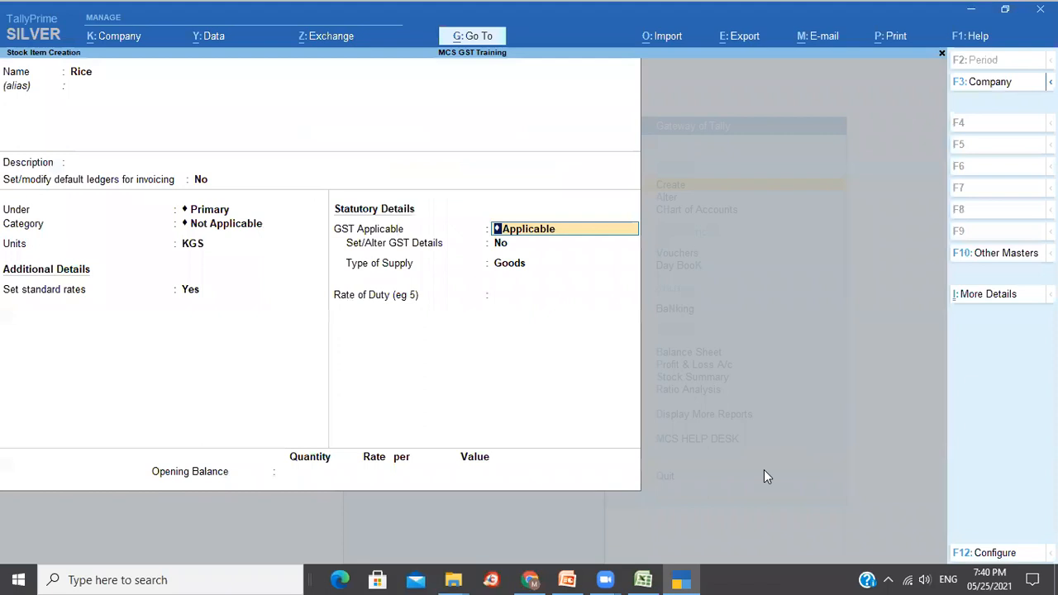
{"action": "key", "text": "Return"}
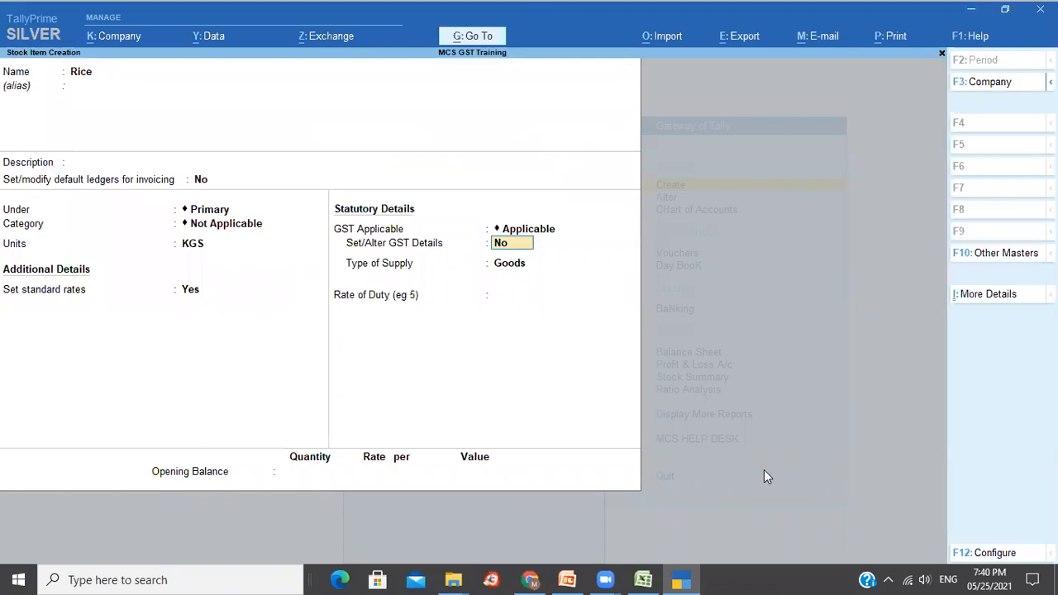
{"action": "type", "text": "y"}
{"action": "key", "text": "Return"}
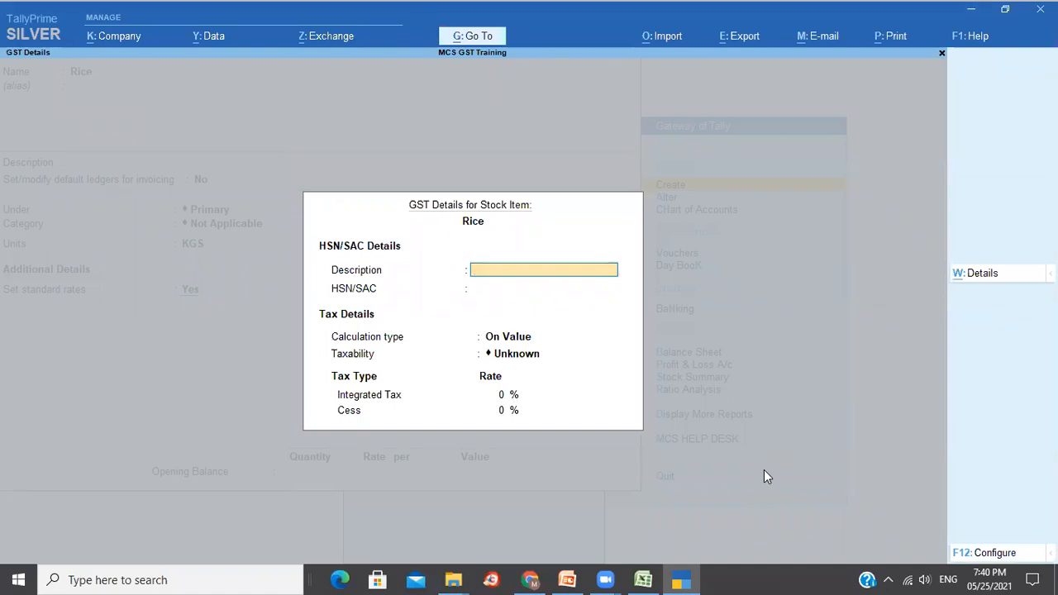
Mark Rice as GST Exempt with On Value calculation, blank HSN, and supply type Goods.
{"action": "key", "text": "Return"}
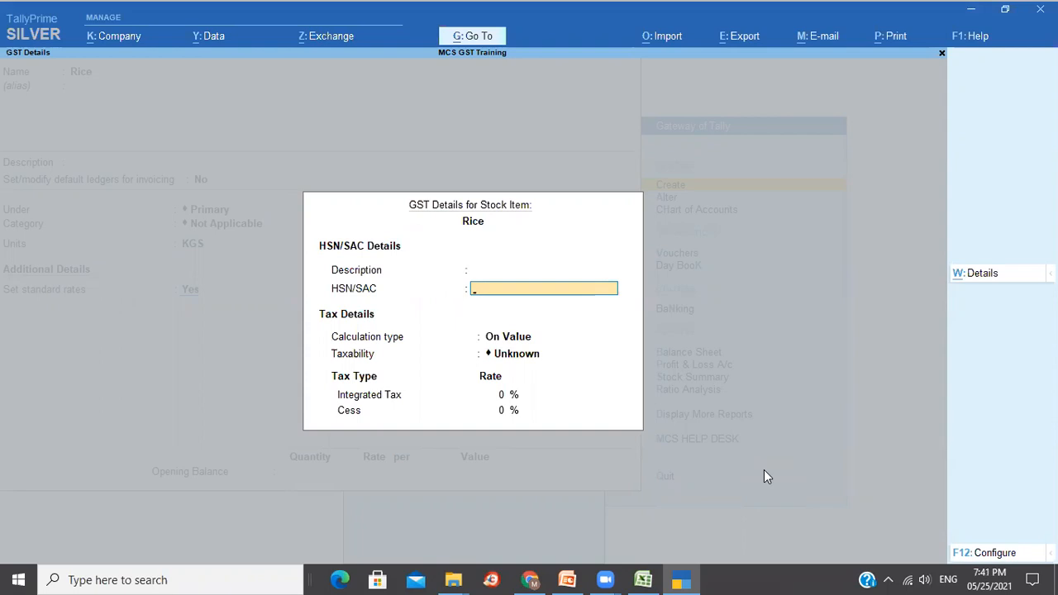
{"action": "key", "text": "Return"}
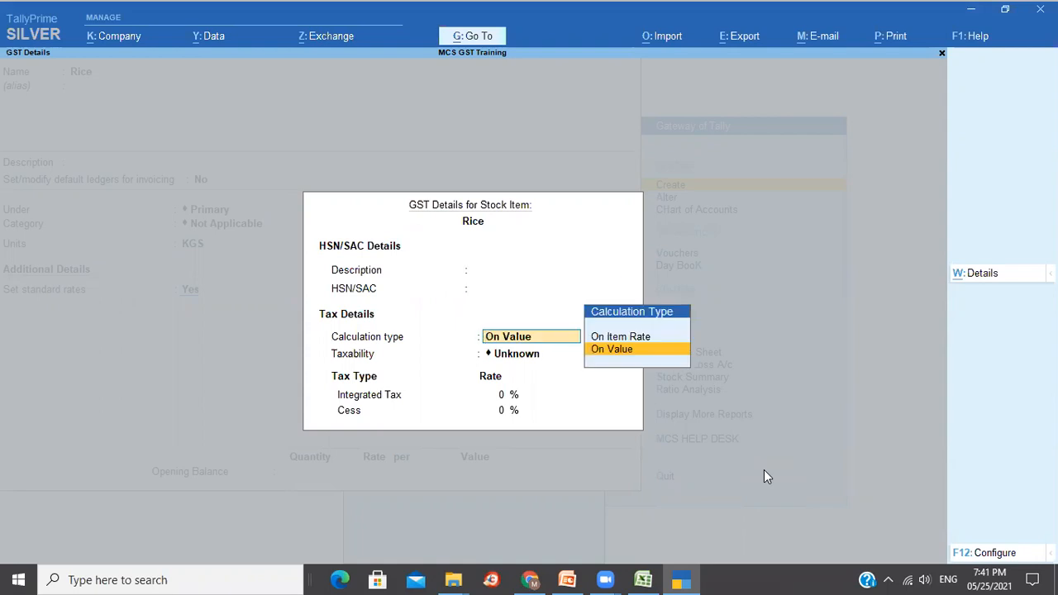
{"action": "key", "text": "Return"}
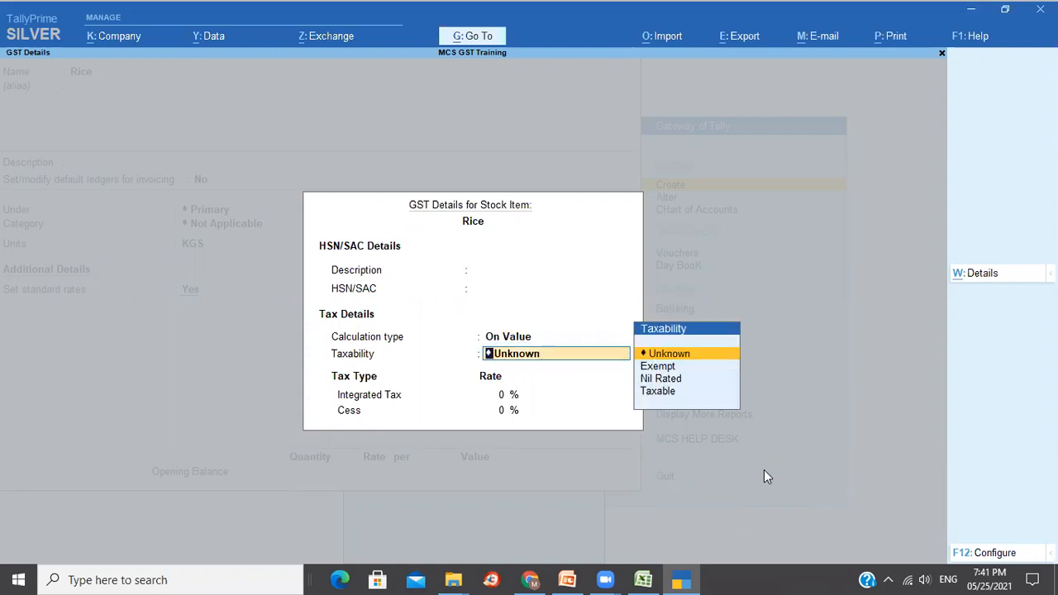
{"action": "key", "text": "Down"}
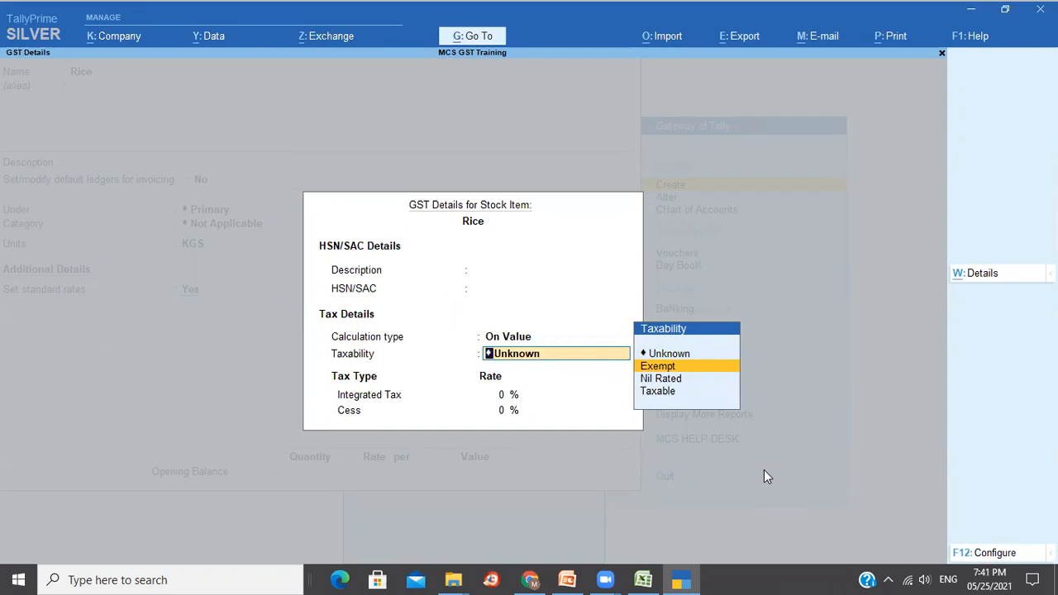
{"action": "key", "text": "ctrl+a"}
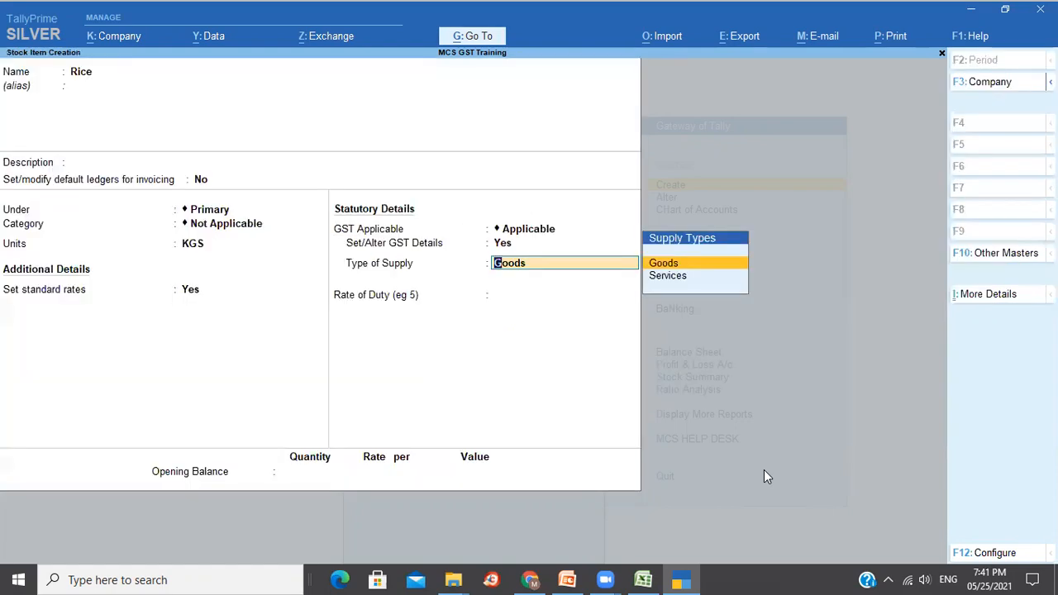
{"action": "key", "text": "BackSpace"}
{"action": "key", "text": "Return"}
{"action": "key", "text": "Return"}
{"action": "key", "text": "Return"}
{"action": "key", "text": "Return"}
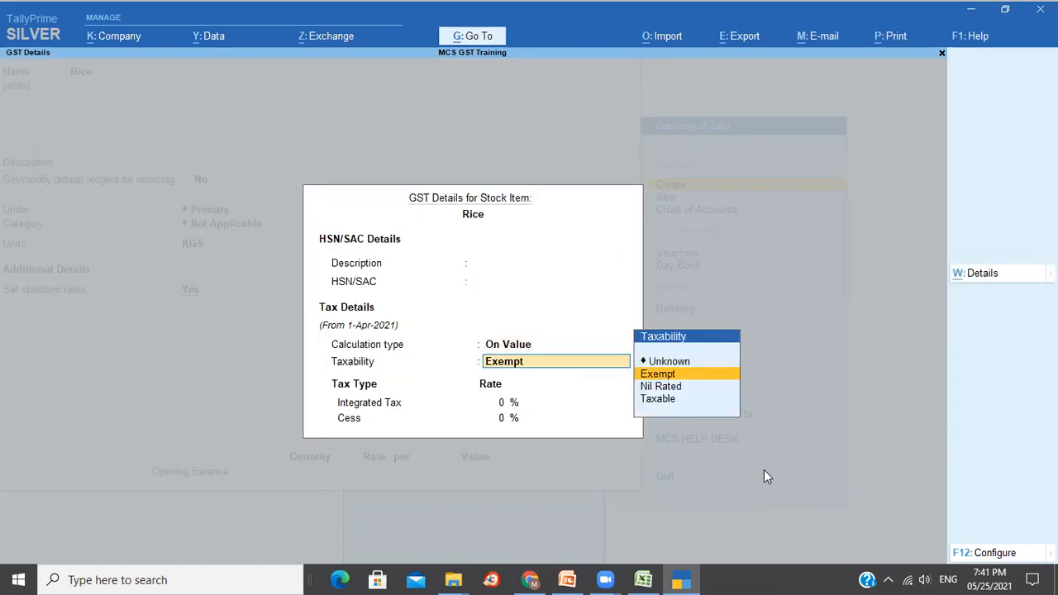
{"action": "key", "text": "ctrl+a"}
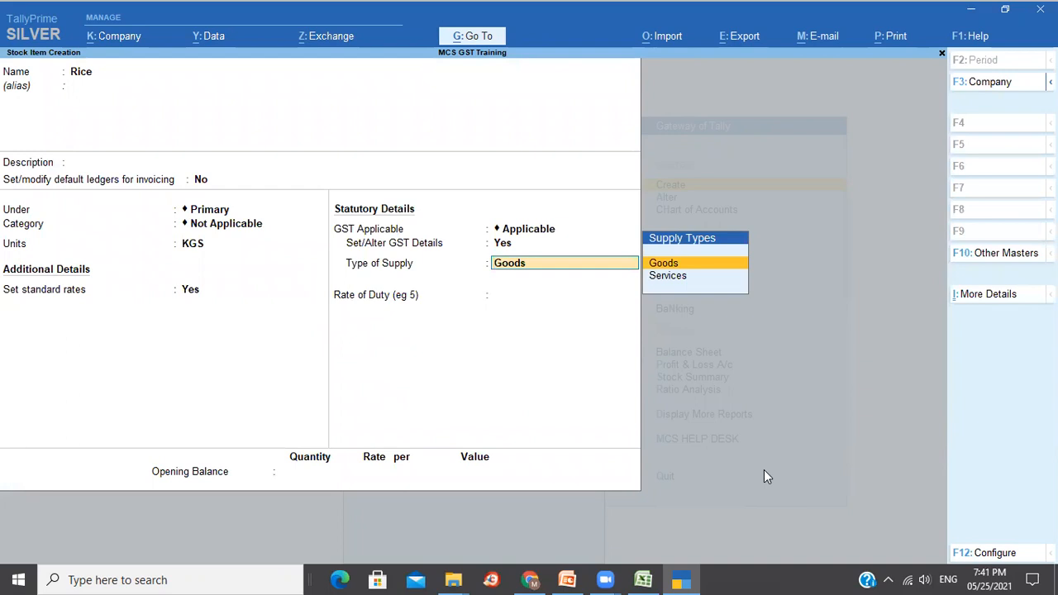
{"action": "key", "text": "Return"}
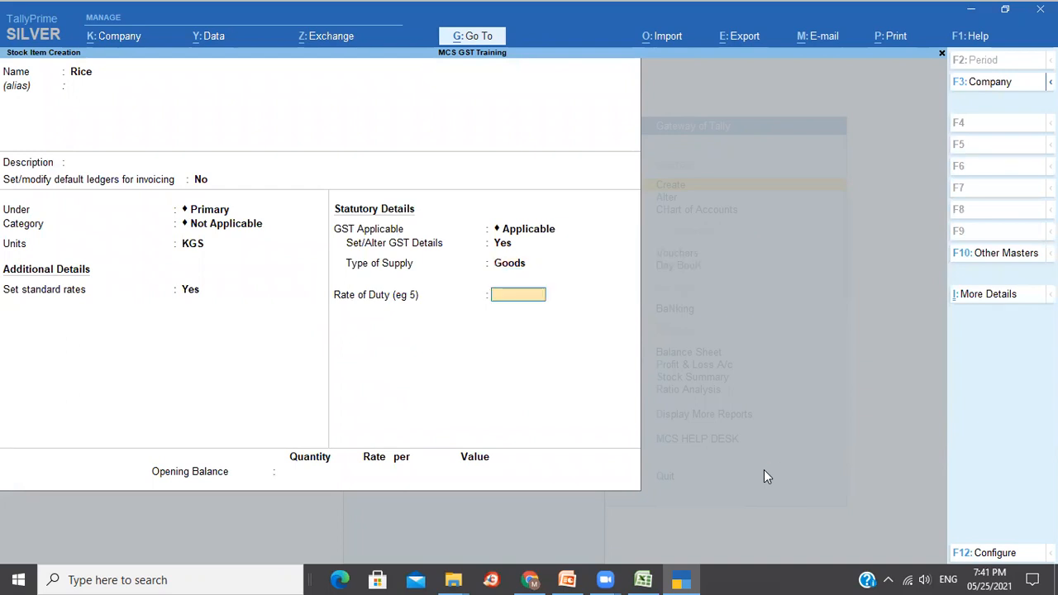
{"action": "key", "text": "Return"}
{"action": "key", "text": "Return"}
{"action": "key", "text": "Return"}
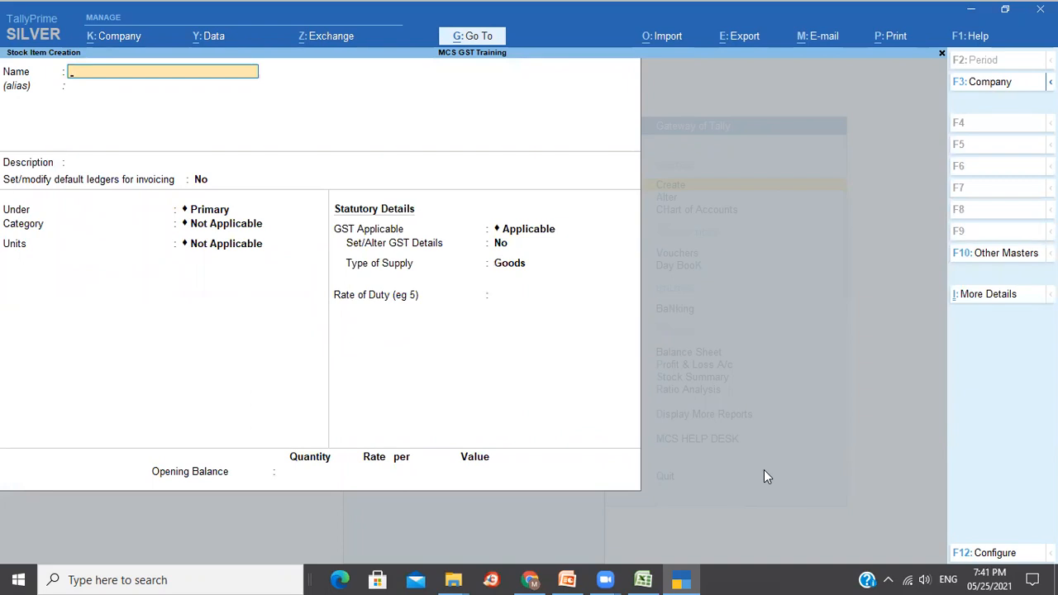
Name the new stock item Annapurna Atta, in the Primary group with unit KGS.
{"action": "type", "text": "Annapurna Atta"}
{"action": "key", "text": "Return"}
{"action": "key", "text": "Return"}
{"action": "key", "text": "Return"}
{"action": "key", "text": "Return"}
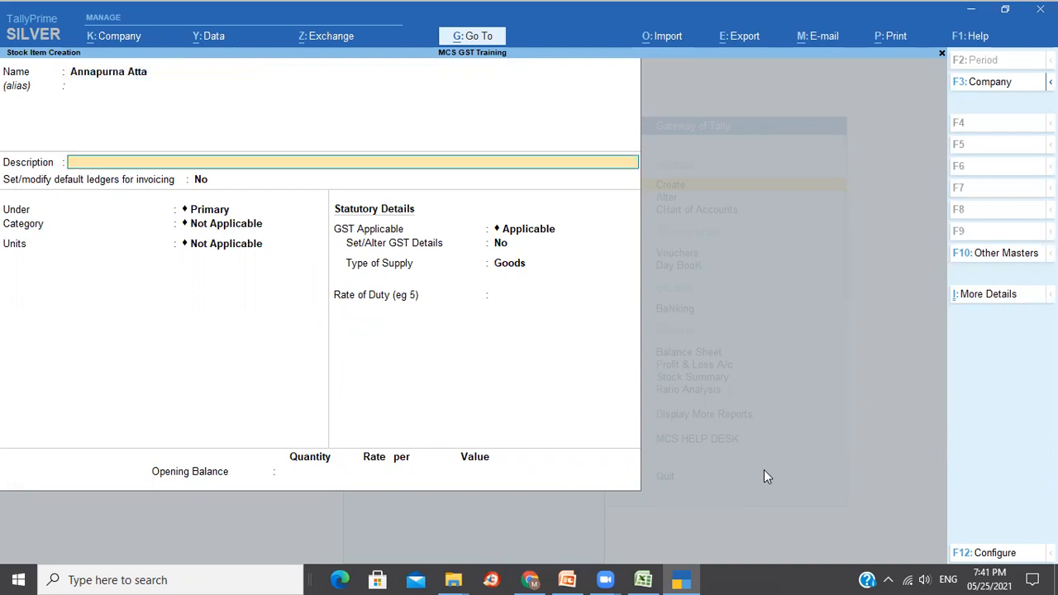
{"action": "key", "text": "Return"}
{"action": "key", "text": "Return"}
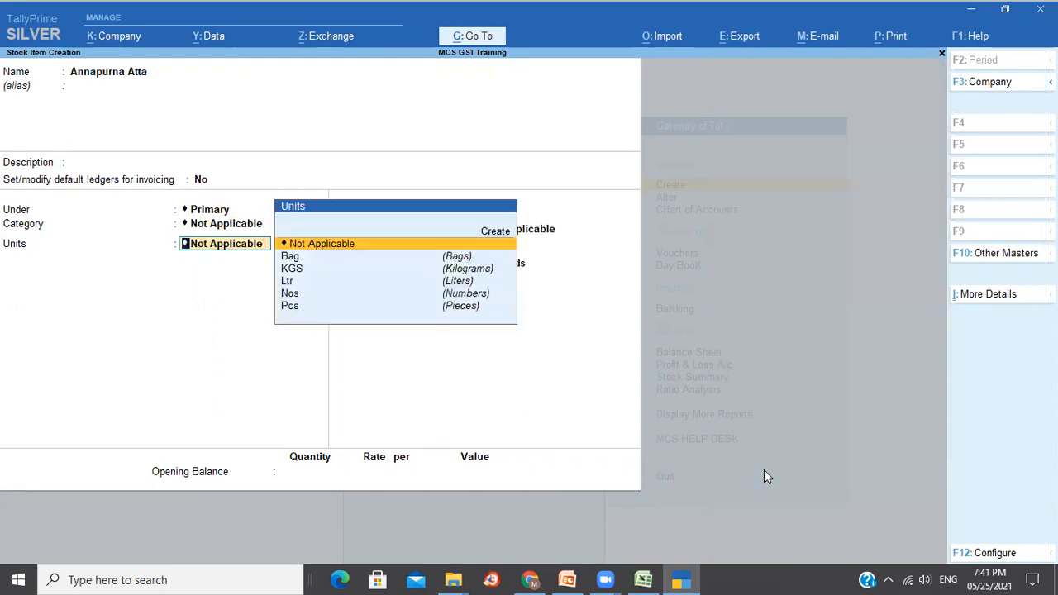
{"action": "key", "text": "Down"}
{"action": "key", "text": "Down"}
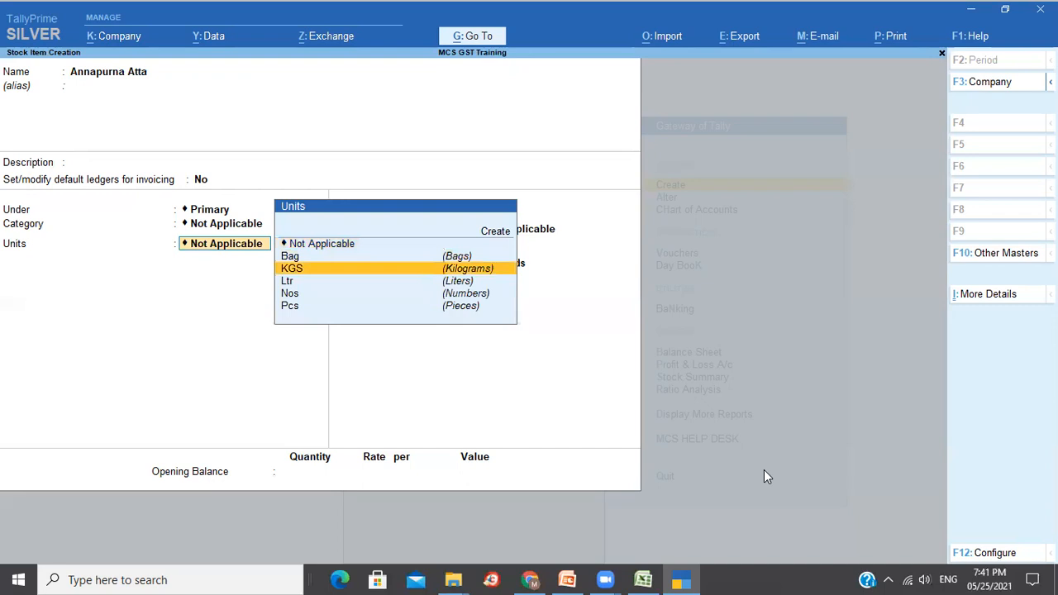
{"action": "key", "text": "Return"}
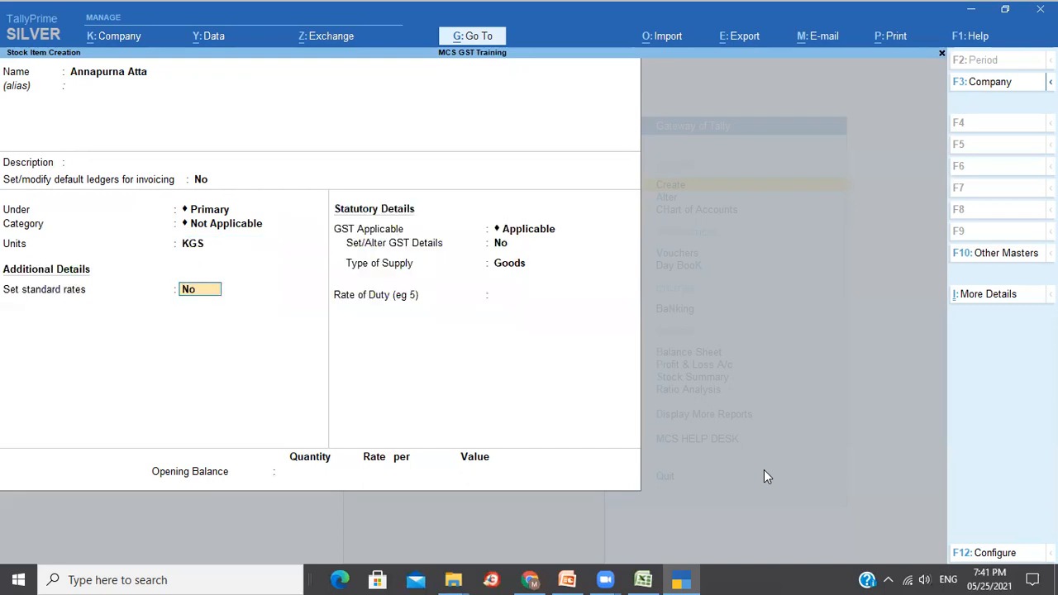
Set Annapurna Atta's standard cost to 45 and selling price to 60 per KGS.
{"action": "type", "text": "y"}
{"action": "key", "text": "Return"}
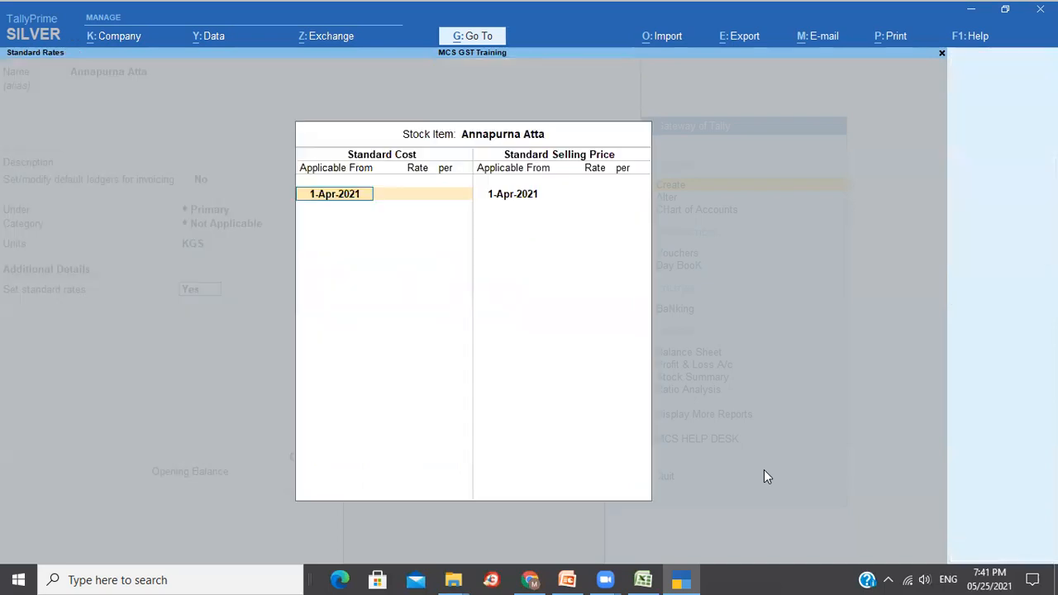
{"action": "key", "text": "Return"}
{"action": "type", "text": "45"}
{"action": "key", "text": "Return"}
{"action": "key", "text": "Return"}
{"action": "key", "text": "Return"}
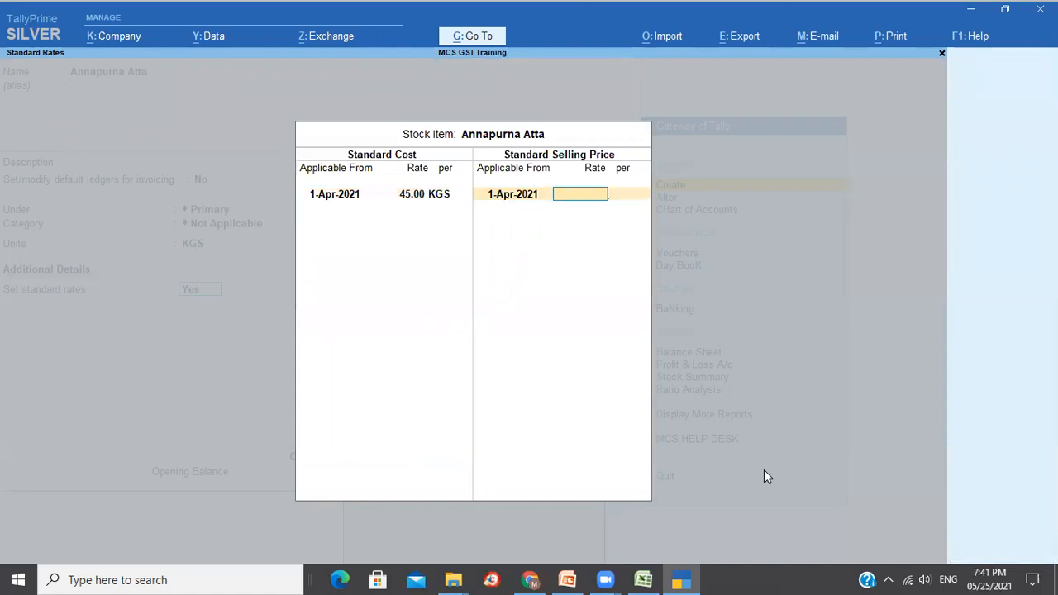
{"action": "type", "text": "60"}
{"action": "key", "text": "Return"}
{"action": "key", "text": "Return"}
{"action": "key", "text": "Return"}
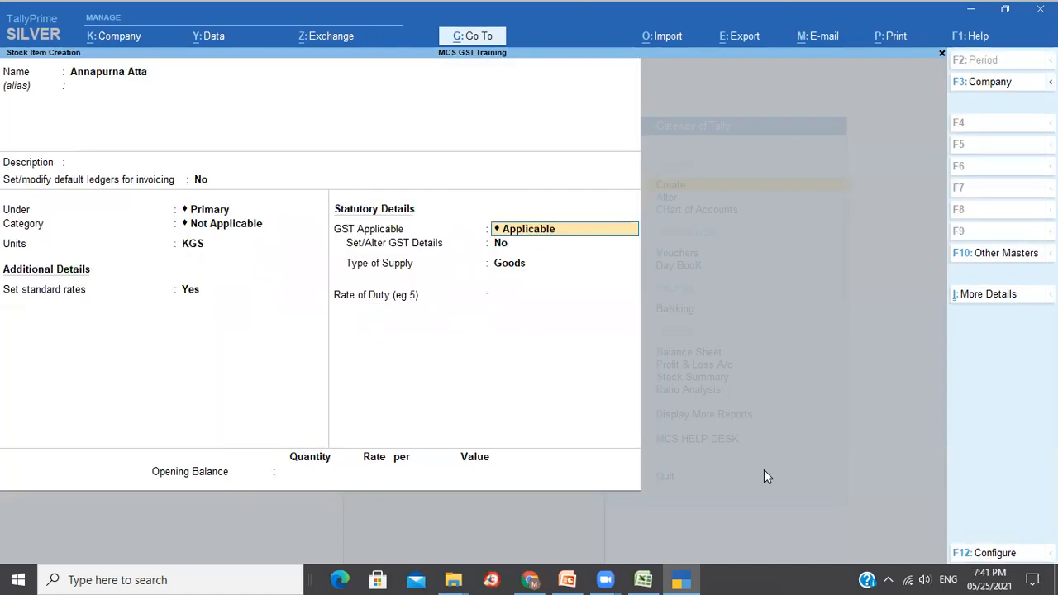
Enter GST details: HSN 24689745, Taxable, 5% integrated tax, supply type Goods.
{"action": "key", "text": "Return"}
{"action": "type", "text": "y"}
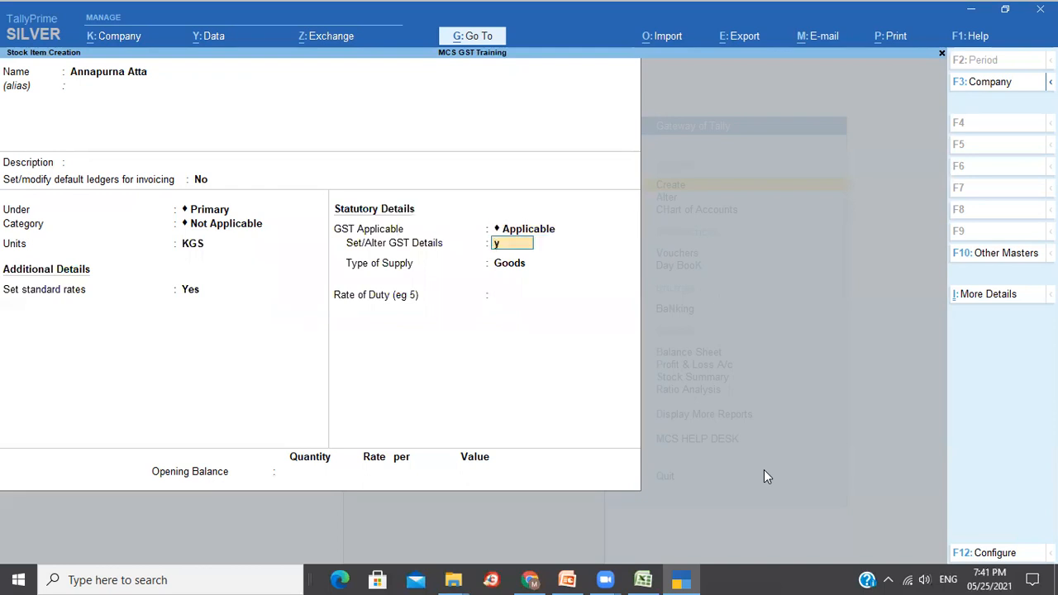
{"action": "key", "text": "Return"}
{"action": "key", "text": "Return"}
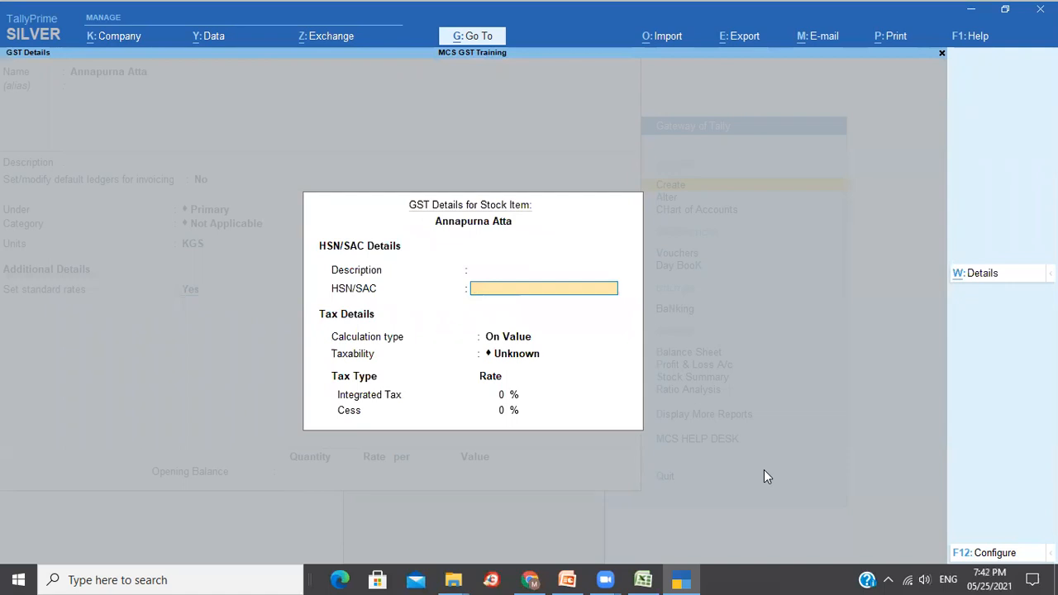
{"action": "type", "text": "24689745"}
{"action": "key", "text": "Return"}
{"action": "key", "text": "Return"}
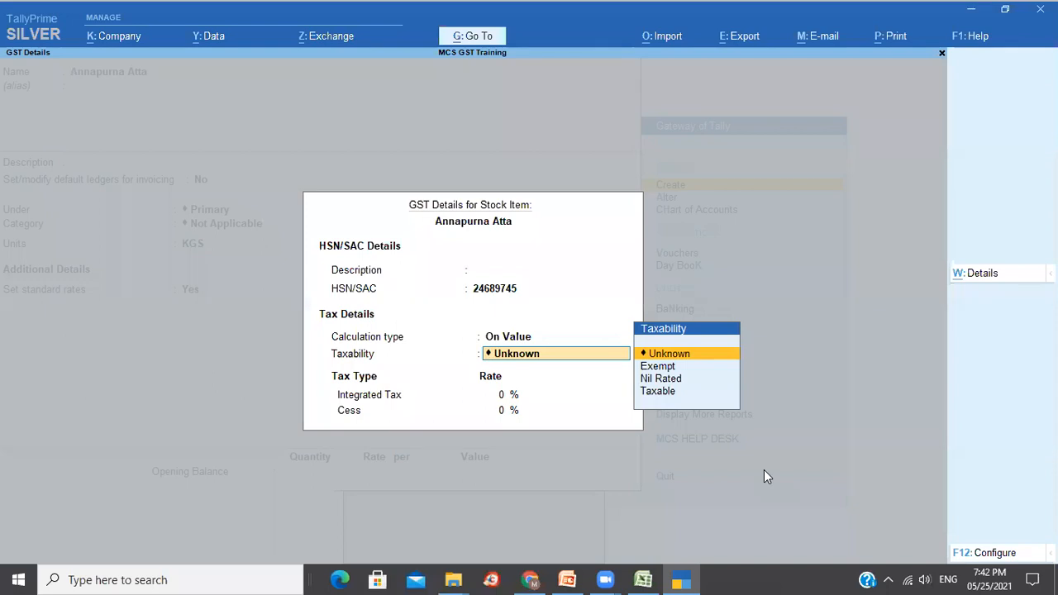
{"action": "key", "text": "Down"}
{"action": "key", "text": "Down"}
{"action": "key", "text": "Down"}
{"action": "key", "text": "Return"}
{"action": "type", "text": "5"}
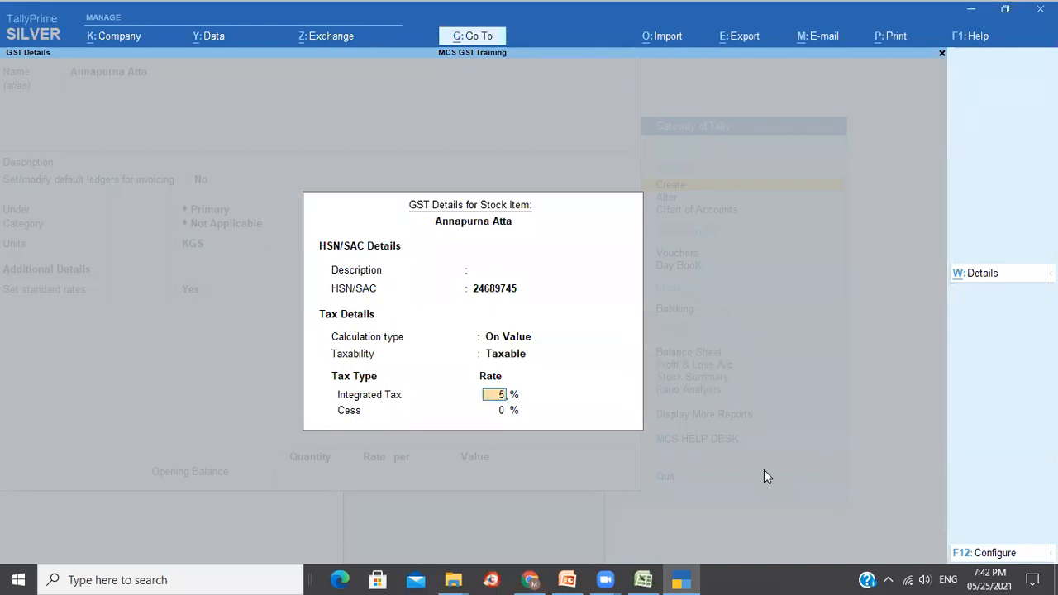
{"action": "key", "text": "Return"}
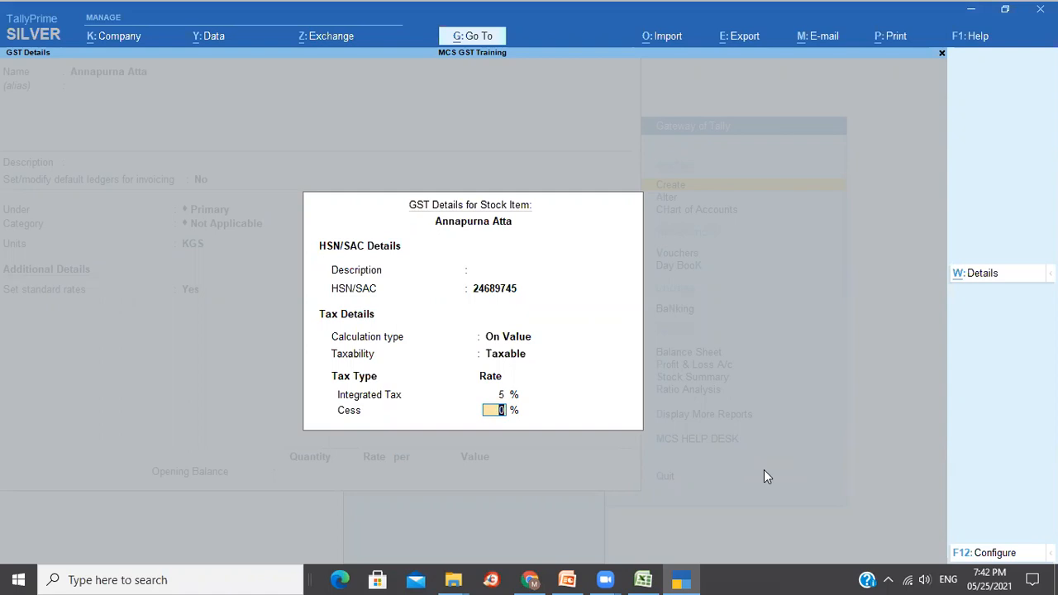
{"action": "key", "text": "Return"}
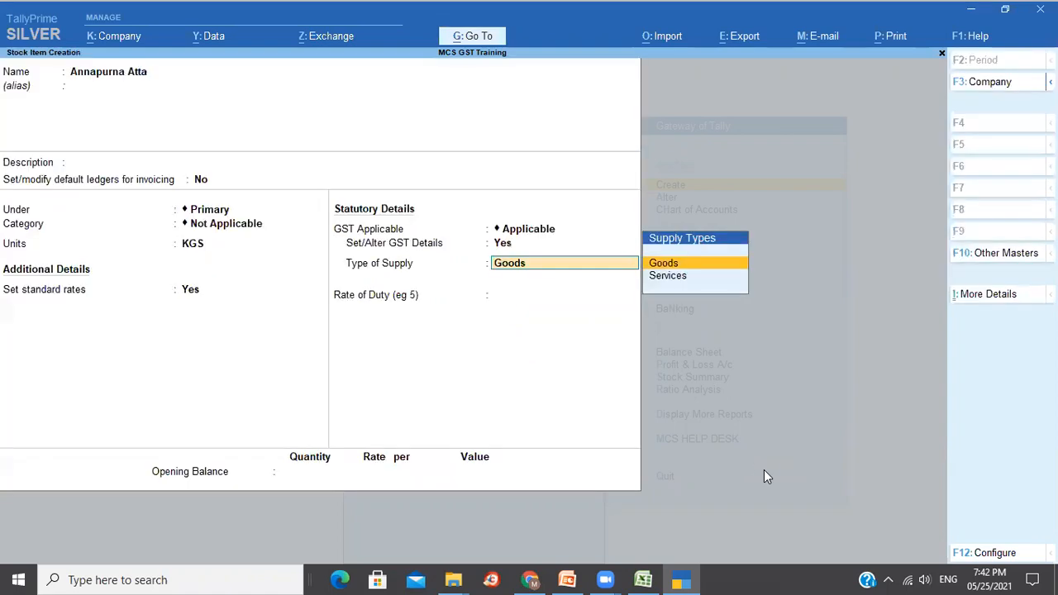
{"action": "key", "text": "Return"}
{"action": "key", "text": "Return"}
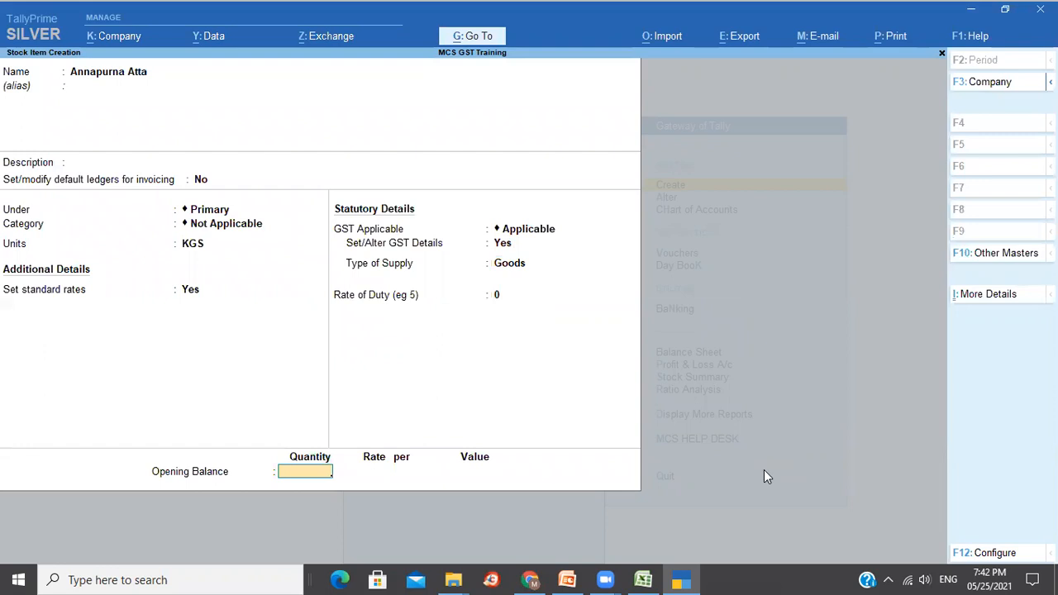
{"action": "key", "text": "Return"}
{"action": "key", "text": "Return"}
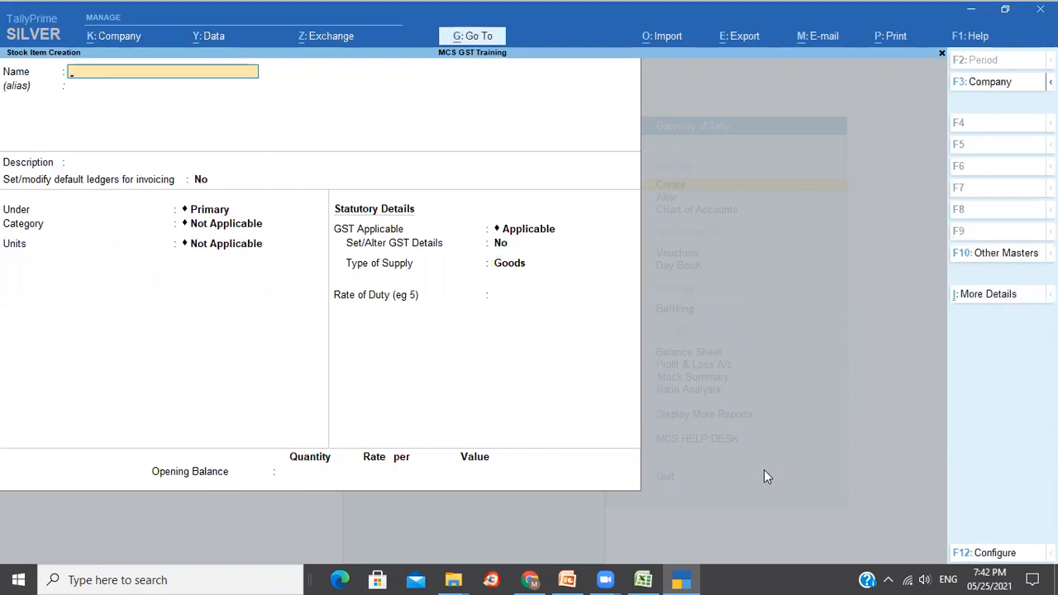
Name the new stock item Coconut Oil and set its unit to Ltr.
{"action": "type", "text": "Coconut Oi"}
{"action": "key", "text": "BackSpace"}
{"action": "key", "text": "BackSpace"}
{"action": "key", "text": "BackSpace"}
{"action": "type", "text": "Oi"}
{"action": "key", "text": "Return"}
{"action": "key", "text": "Return"}
{"action": "key", "text": "Return"}
{"action": "key", "text": "Return"}
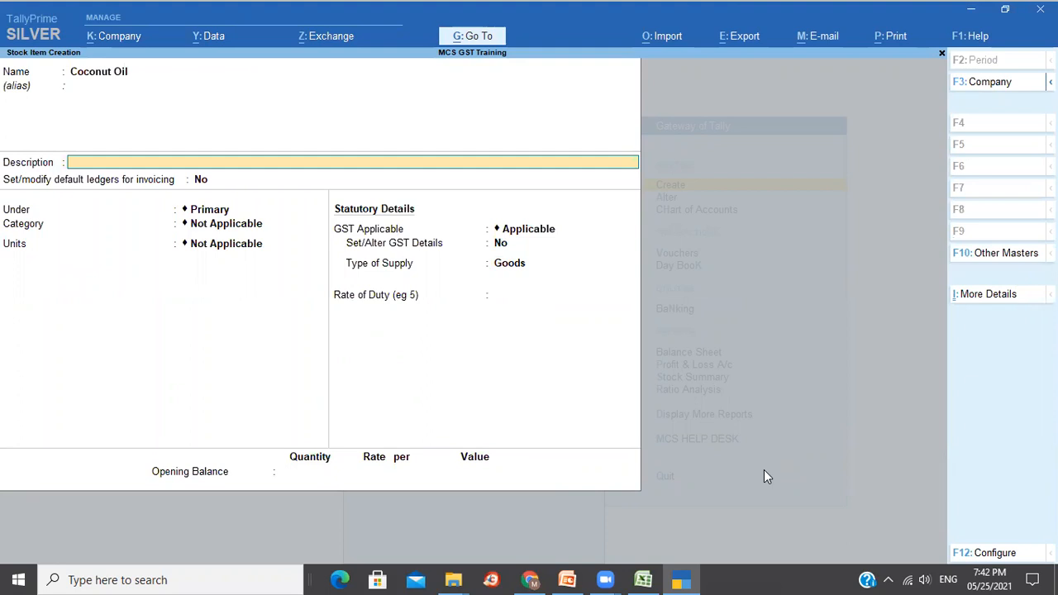
{"action": "key", "text": "Return"}
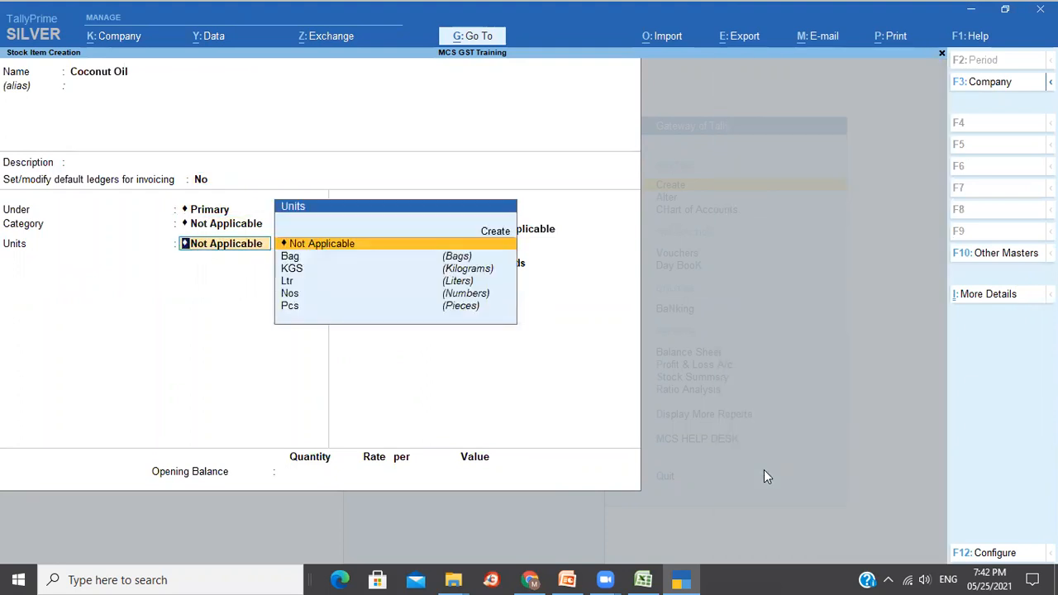
{"action": "key", "text": "Down"}
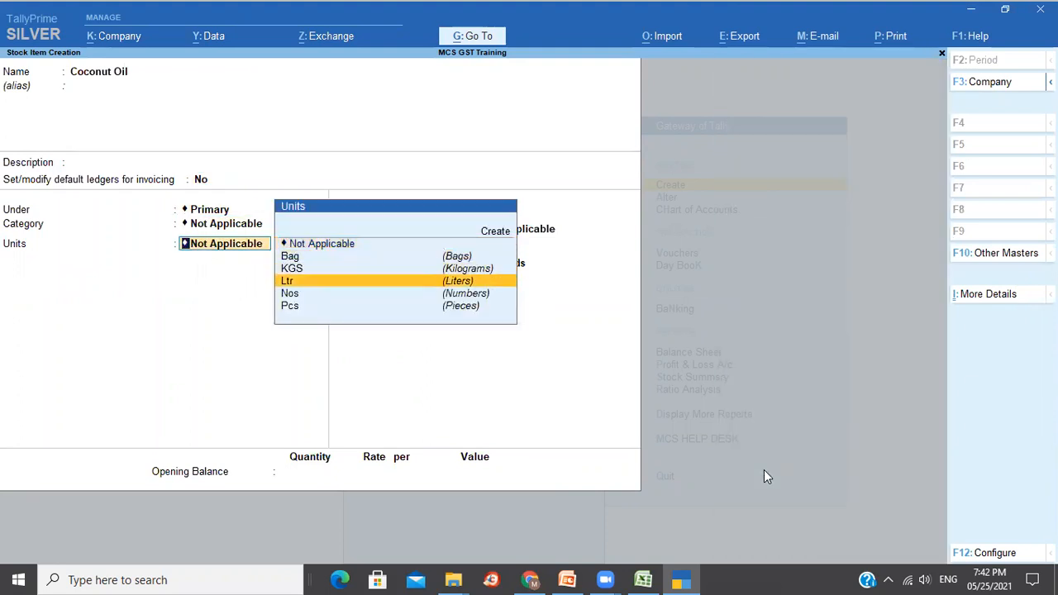
{"action": "key", "text": "Return"}
Give Coconut Oil a standard cost of 250 and selling price of 350.
{"action": "key", "text": "y"}
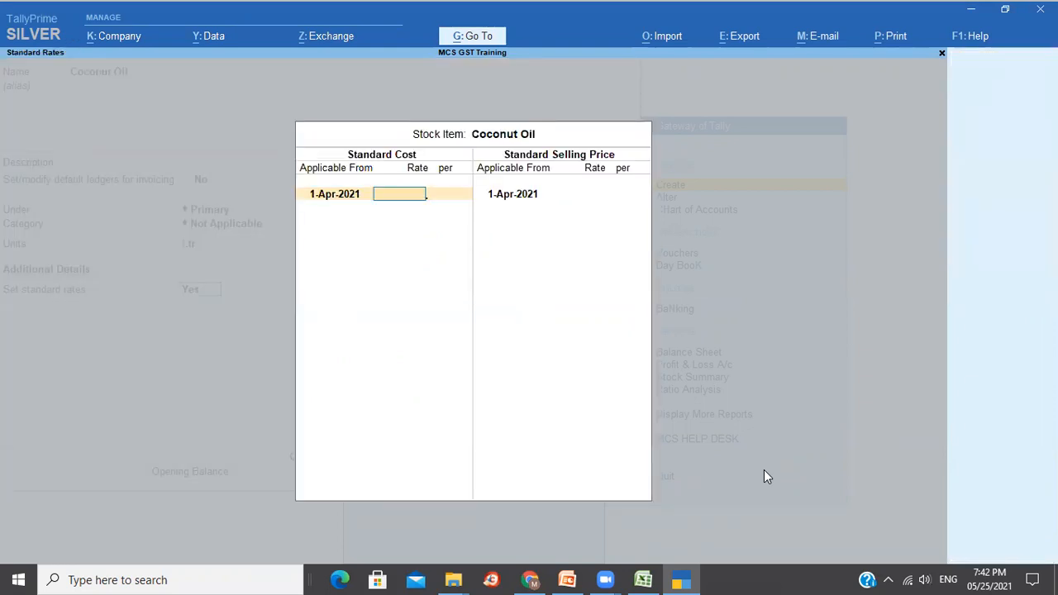
{"action": "type", "text": "250"}
{"action": "key", "text": "Return"}
{"action": "key", "text": "Return"}
{"action": "key", "text": "Return"}
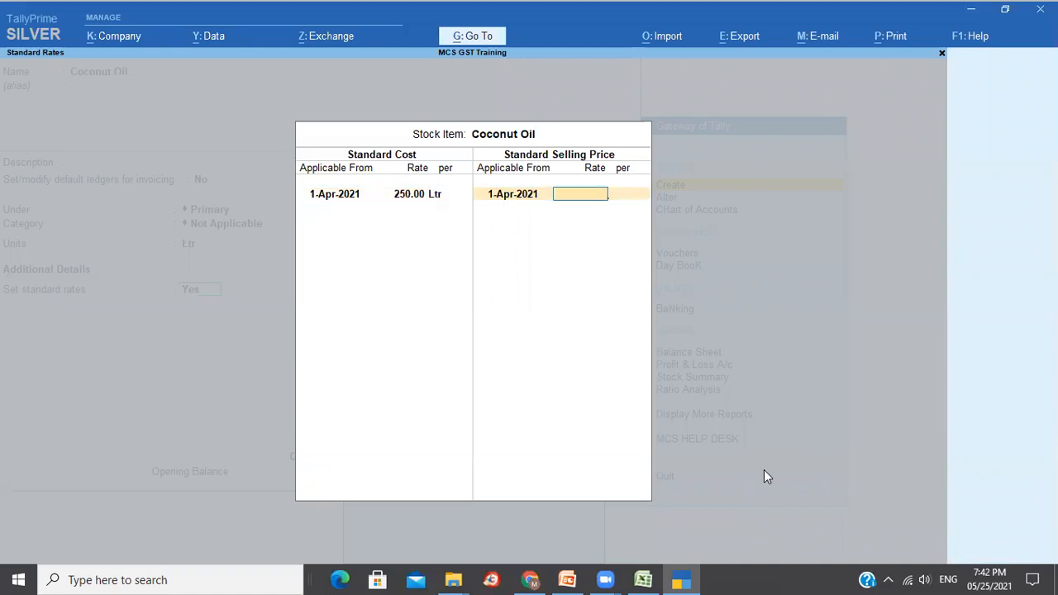
{"action": "type", "text": "350"}
{"action": "key", "text": "Return"}
{"action": "key", "text": "Return"}
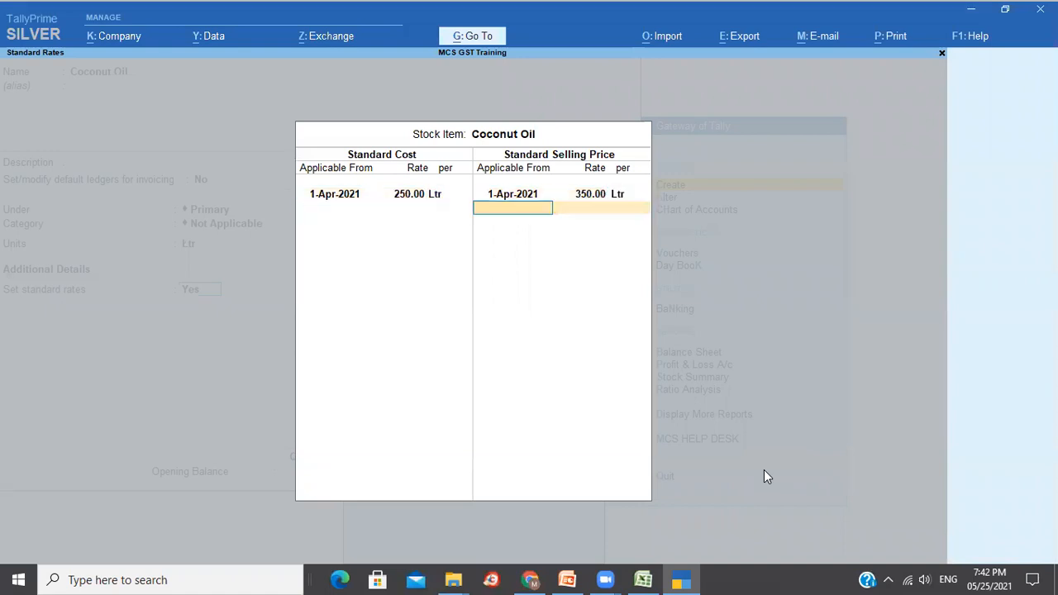
{"action": "key", "text": "Return"}
Add HSN 23432432, Taxable at 12% integrated tax, and save Coconut Oil.
{"action": "key", "text": "Return"}
{"action": "key", "text": "y"}
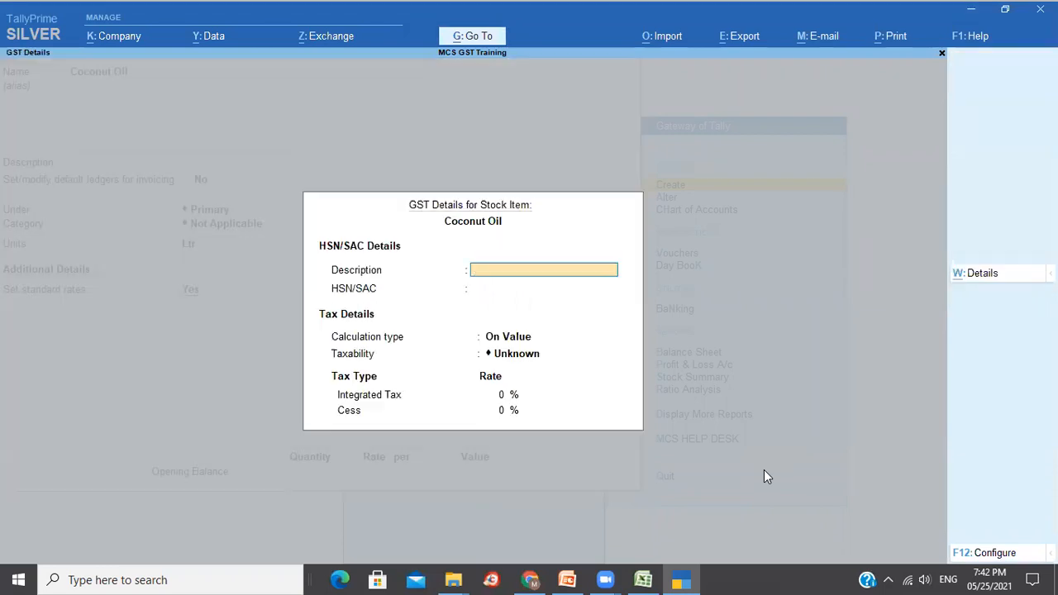
{"action": "key", "text": "Return"}
{"action": "type", "text": "23432432"}
{"action": "key", "text": "Return"}
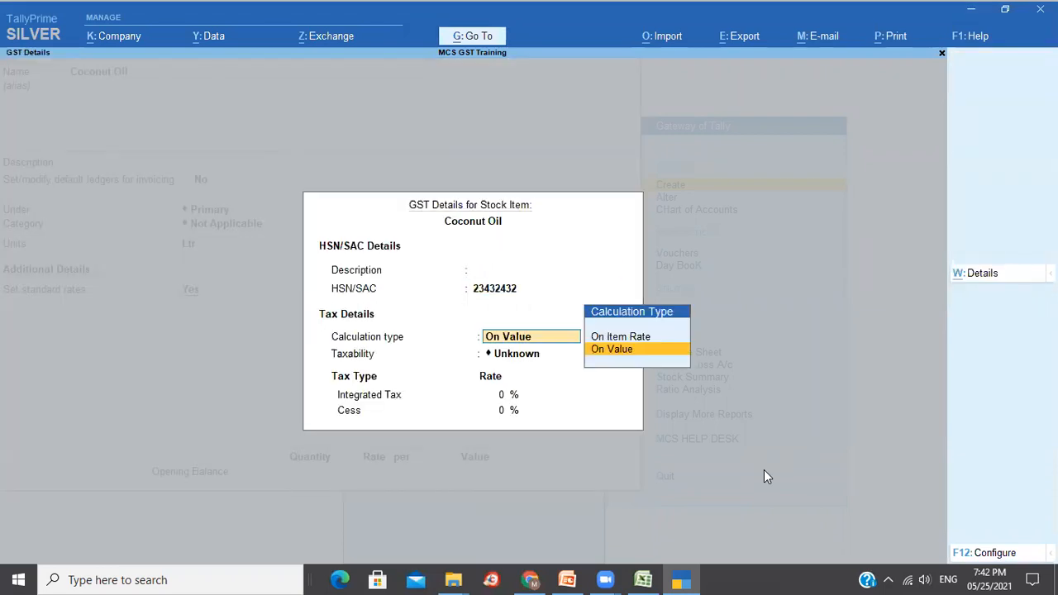
{"action": "key", "text": "Return"}
{"action": "type", "text": "T"}
{"action": "key", "text": "Return"}
{"action": "type", "text": "12"}
{"action": "key", "text": "Return"}
{"action": "key", "text": "Return"}
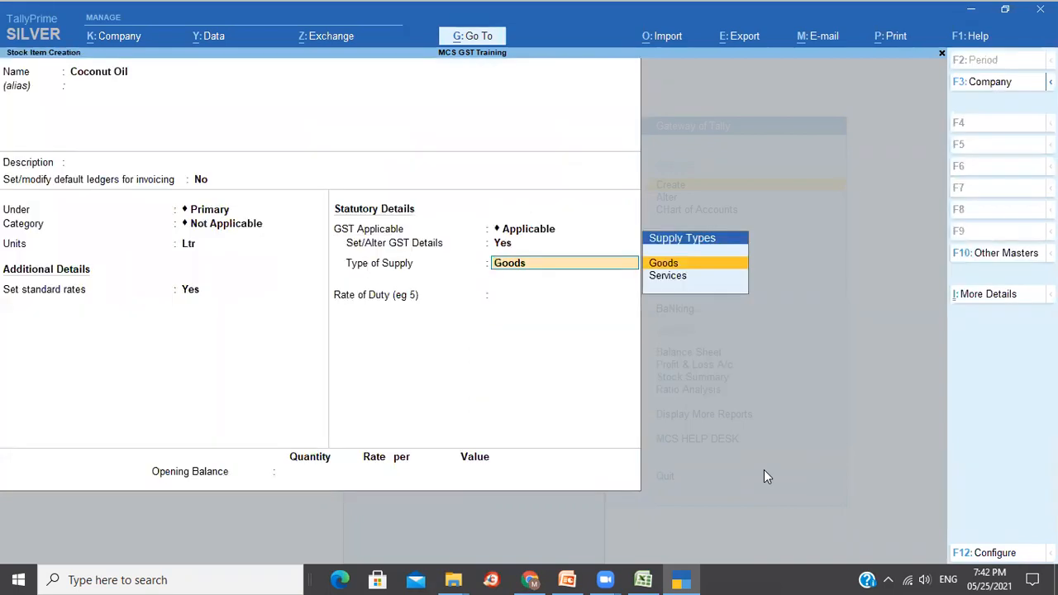
{"action": "key", "text": "Return"}
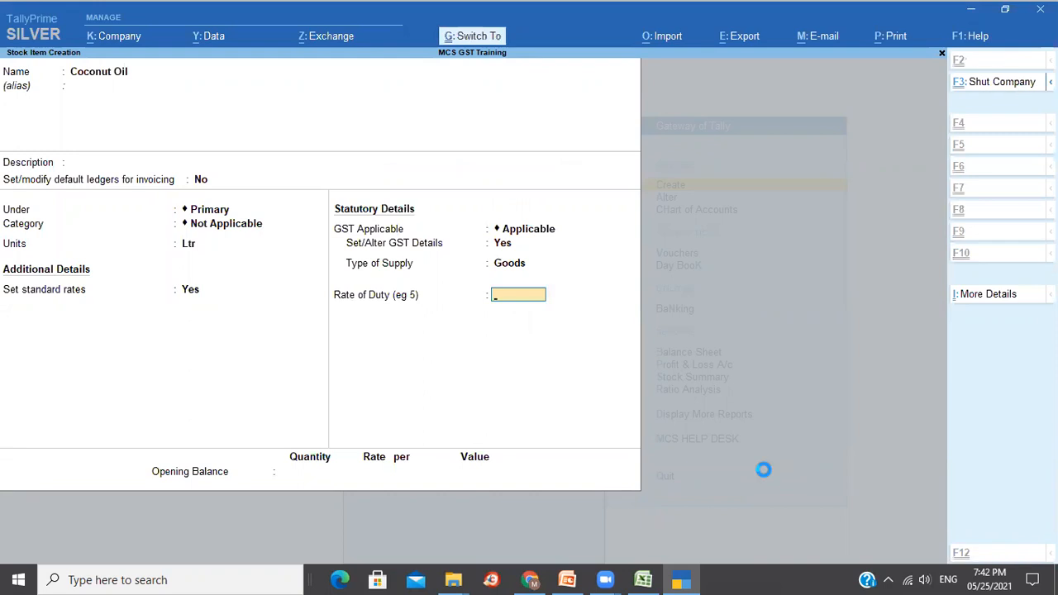
{"action": "key", "text": "ctrl+a"}
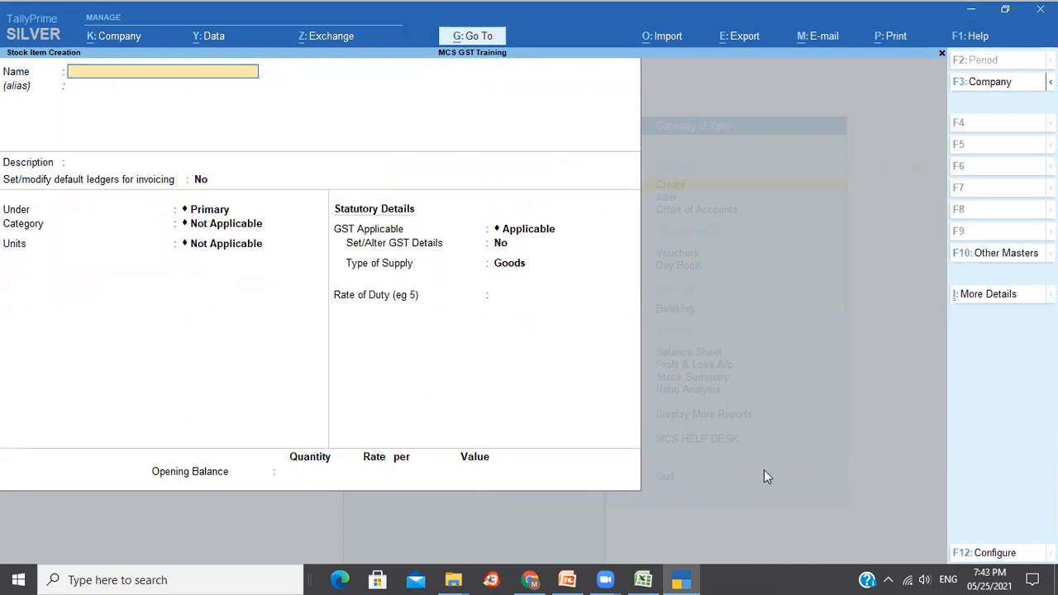
Name the stock item 'Vicco Toothpaste 200 GMS' with Pcs as its unit.
{"action": "type", "text": "Vicco Toothpaste"}
{"action": "key", "text": "Return"}
{"action": "key", "text": "Return"}
{"action": "key", "text": "Return"}
{"action": "key", "text": "Return"}
{"action": "key", "text": "Return"}
{"action": "key", "text": "Return"}
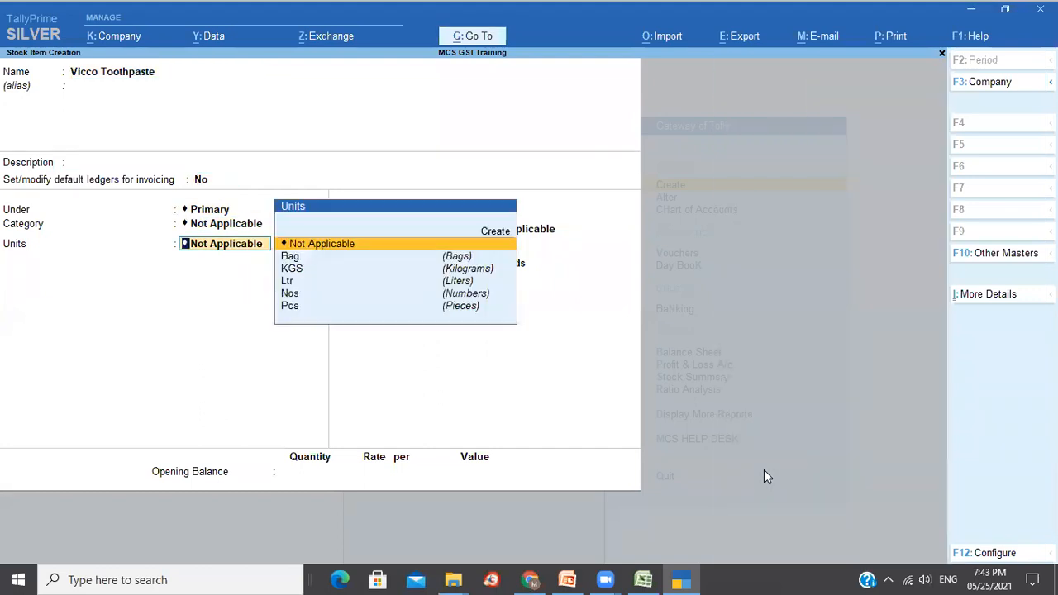
{"action": "key", "text": "Down"}
{"action": "key", "text": "Down"}
{"action": "key", "text": "Down"}
{"action": "key", "text": "Down"}
{"action": "key", "text": "Down"}
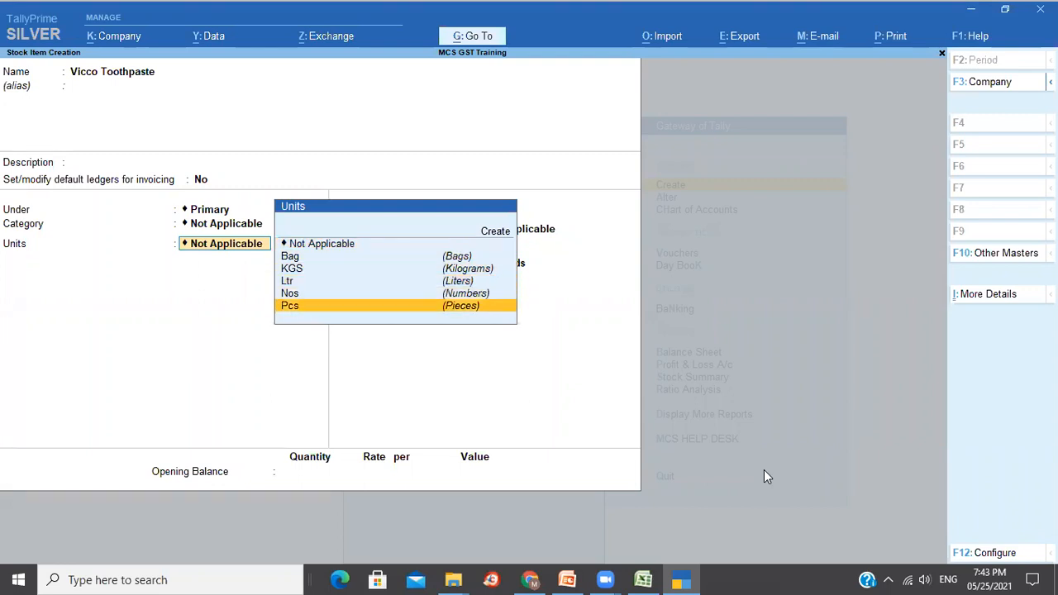
{"action": "key", "text": "Return"}
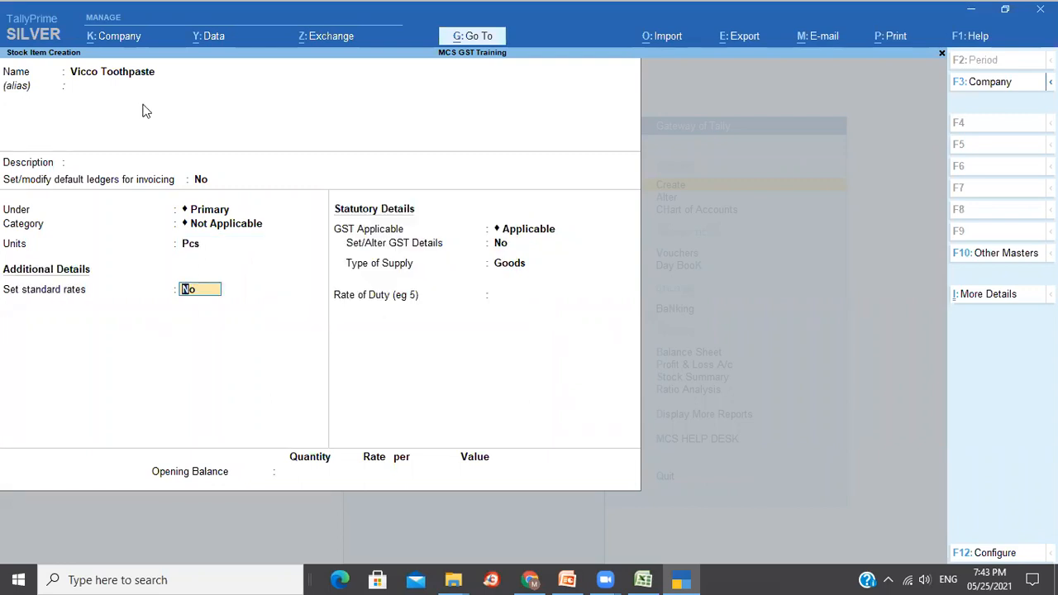
{"action": "left_click", "coordinate": [152, 76]}
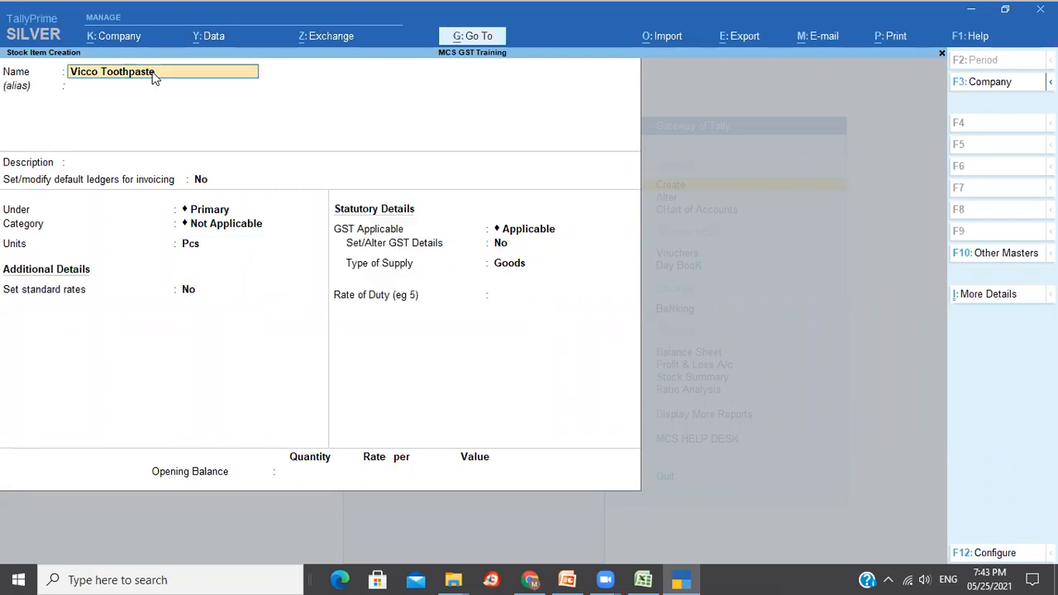
{"action": "type", "text": "200 GMS"}
{"action": "key", "text": "Return"}
{"action": "key", "text": "Return"}
{"action": "key", "text": "Return"}
{"action": "key", "text": "Return"}
{"action": "key", "text": "Return"}
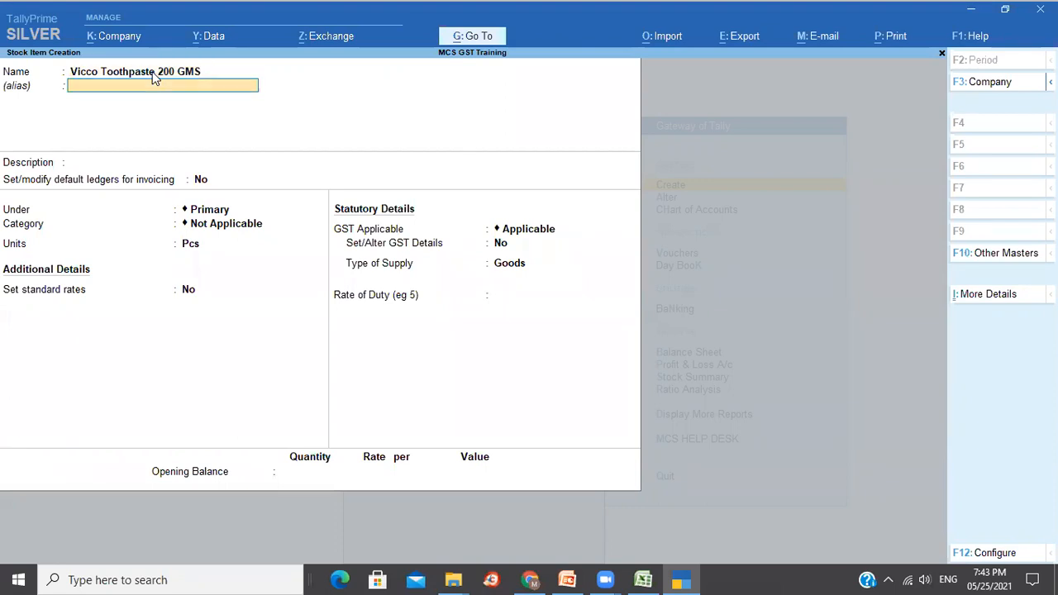
{"action": "key", "text": "Return"}
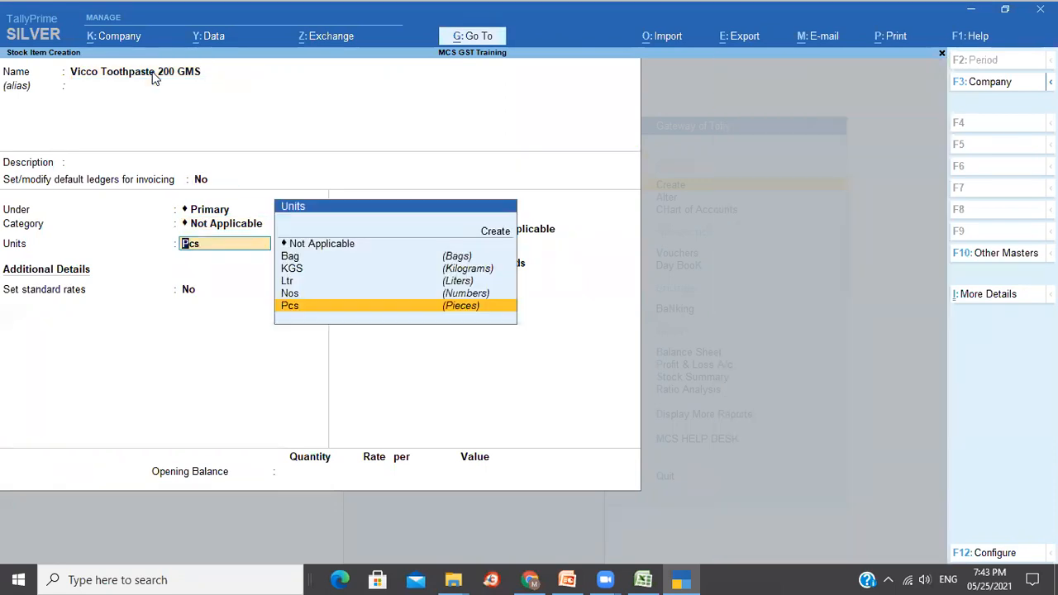
{"action": "key", "text": "Return"}
Set standard rates from 1-Apr-2021: cost 60 and selling price 80 per Pcs.
{"action": "type", "text": "y"}
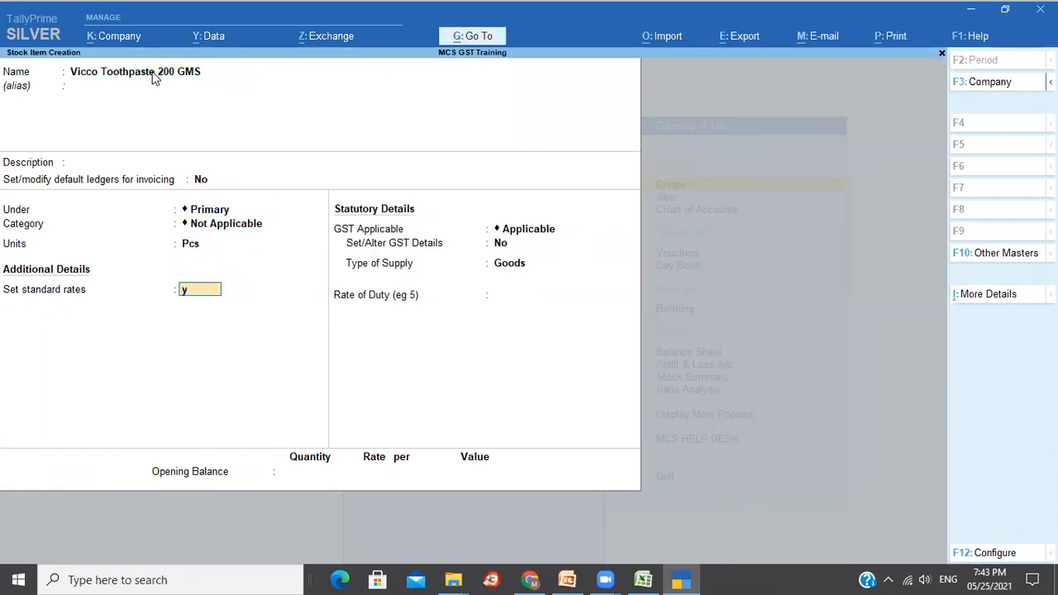
{"action": "key", "text": "Return"}
{"action": "key", "text": "Return"}
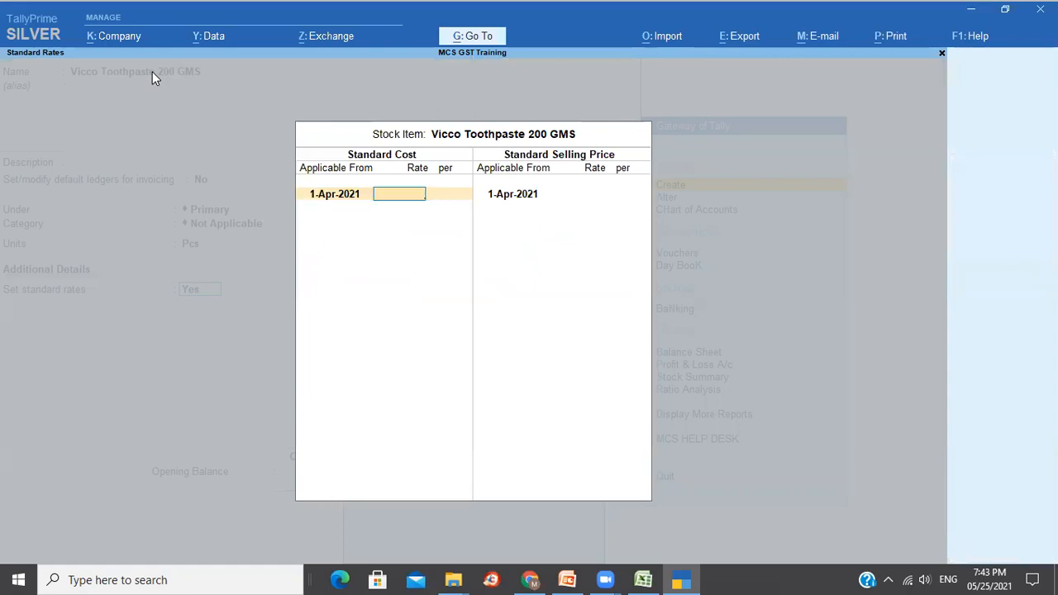
{"action": "type", "text": "60"}
{"action": "key", "text": "Return"}
{"action": "key", "text": "Return"}
{"action": "key", "text": "Return"}
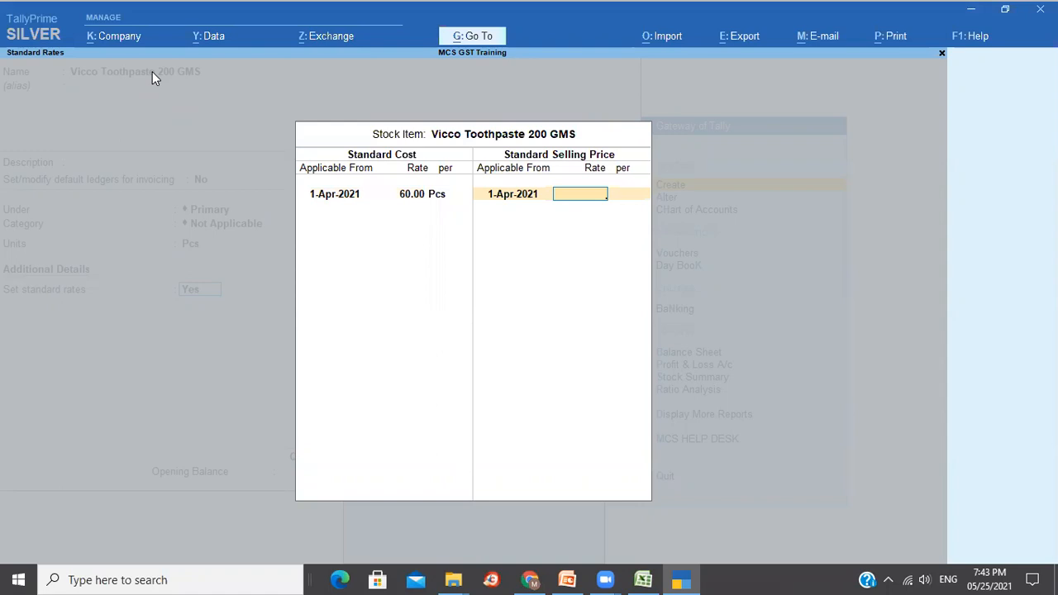
{"action": "type", "text": "80"}
{"action": "key", "text": "Return"}
{"action": "key", "text": "Return"}
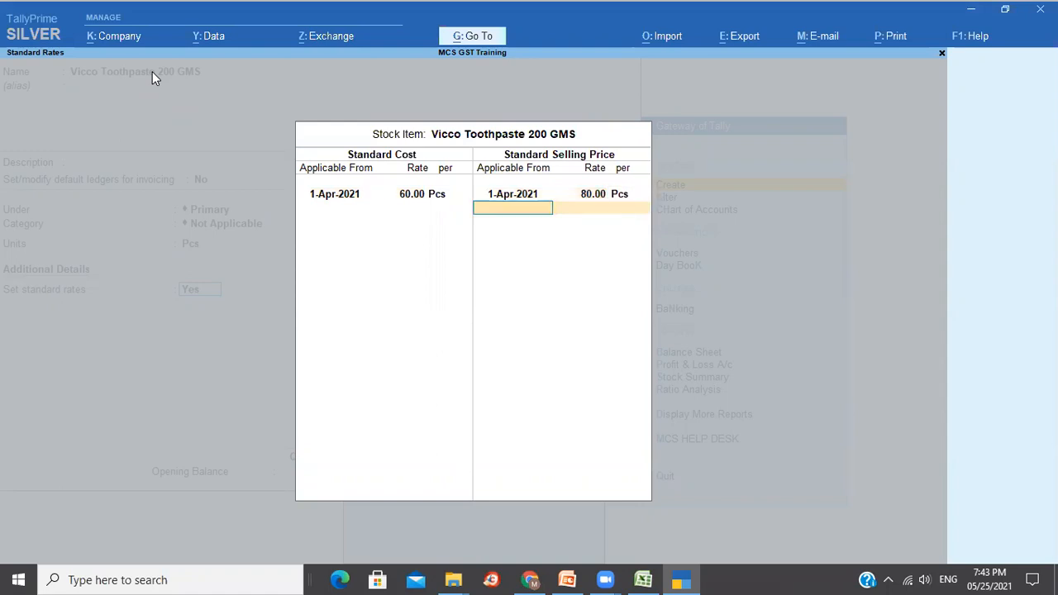
{"action": "key", "text": "Return"}
Enter GST details: HSN/SAC 234321432, Taxable, 18% Integrated Tax, Goods supply.
{"action": "key", "text": "Return"}
{"action": "key", "text": "y"}
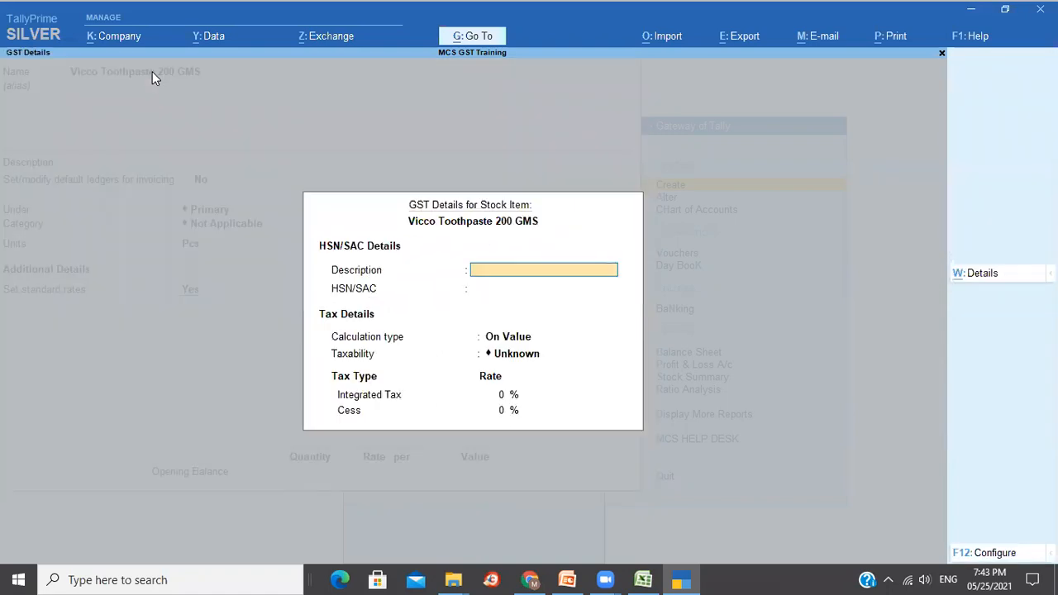
{"action": "key", "text": "Return"}
{"action": "type", "text": "234321432"}
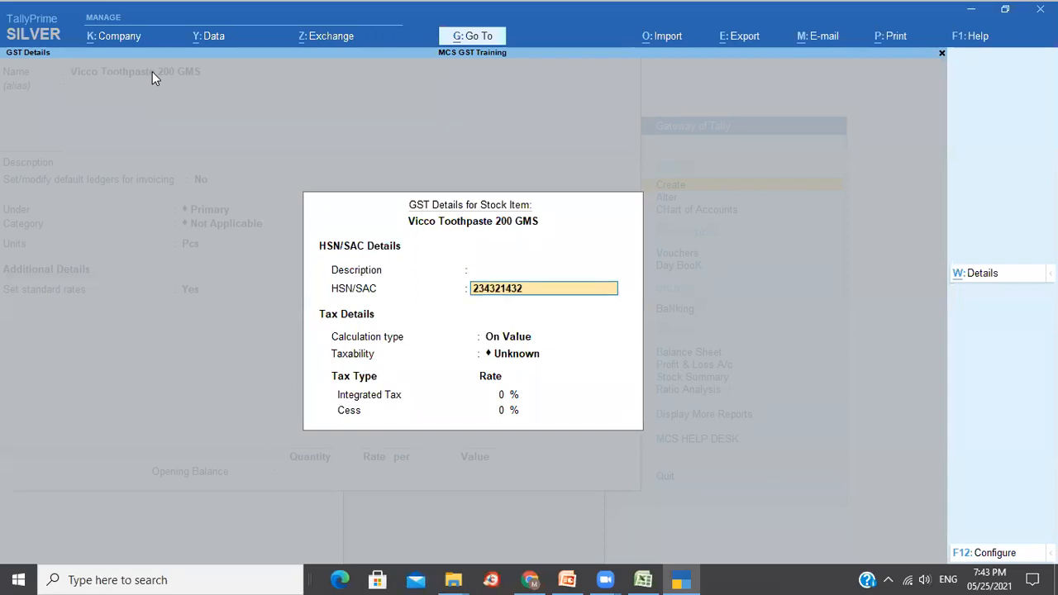
{"action": "key", "text": "Return"}
{"action": "type", "text": "t"}
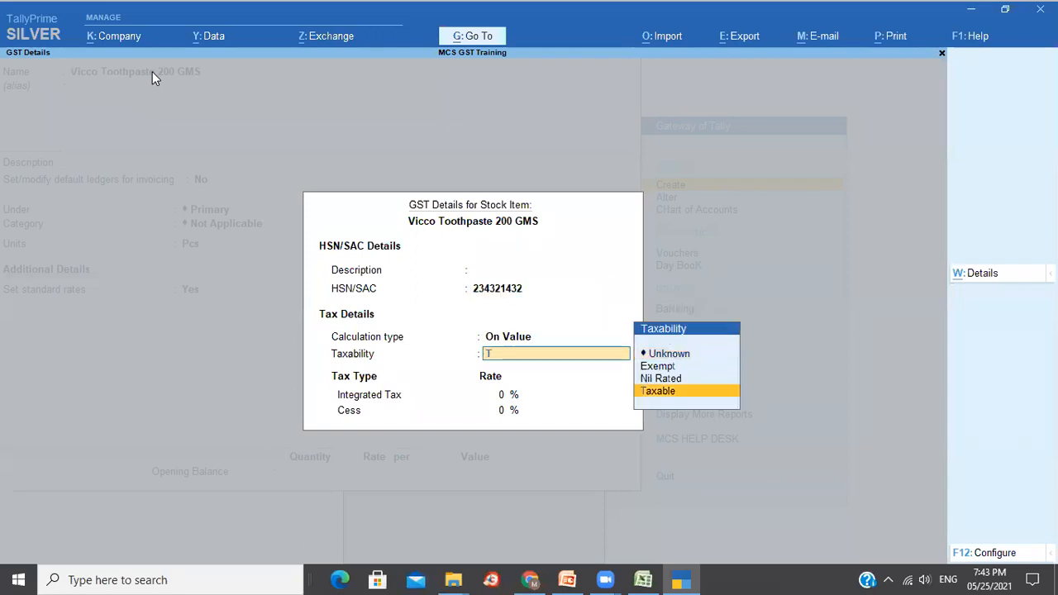
{"action": "key", "text": "Return"}
{"action": "type", "text": "18"}
{"action": "key", "text": "Return"}
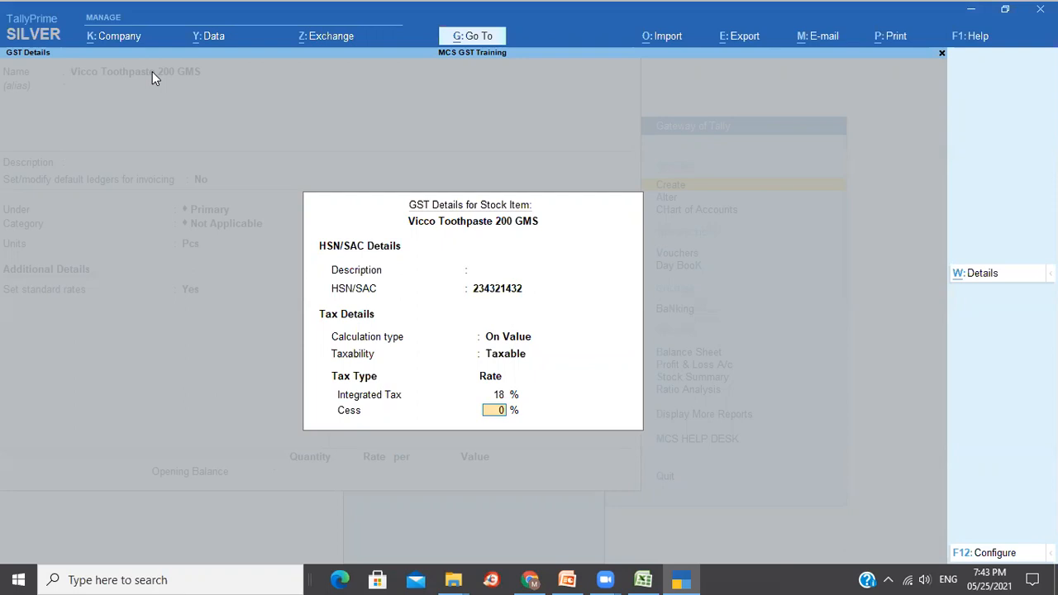
{"action": "key", "text": "Return"}
{"action": "key", "text": "Return"}
{"action": "key", "text": "ctrl"}
Save Vicco Toothpaste and create 'Gellette Shaving Cream' with Nos as its unit.
{"action": "key", "text": "ctrl+a"}
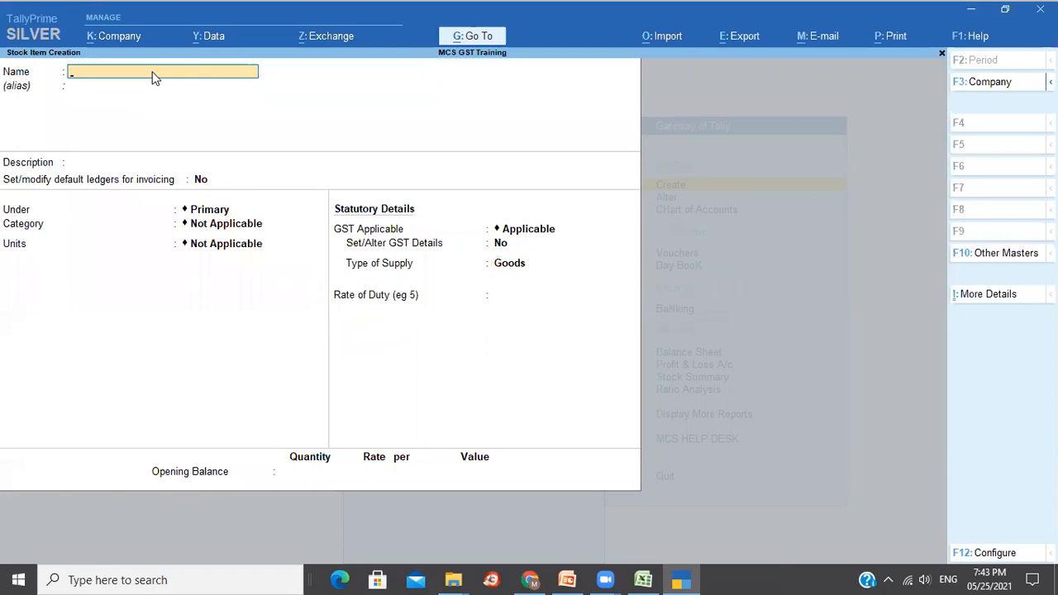
{"action": "type", "text": "Gellette Shaving Cream"}
{"action": "key", "text": "Return"}
{"action": "key", "text": "Return"}
{"action": "key", "text": "Return"}
{"action": "key", "text": "Return"}
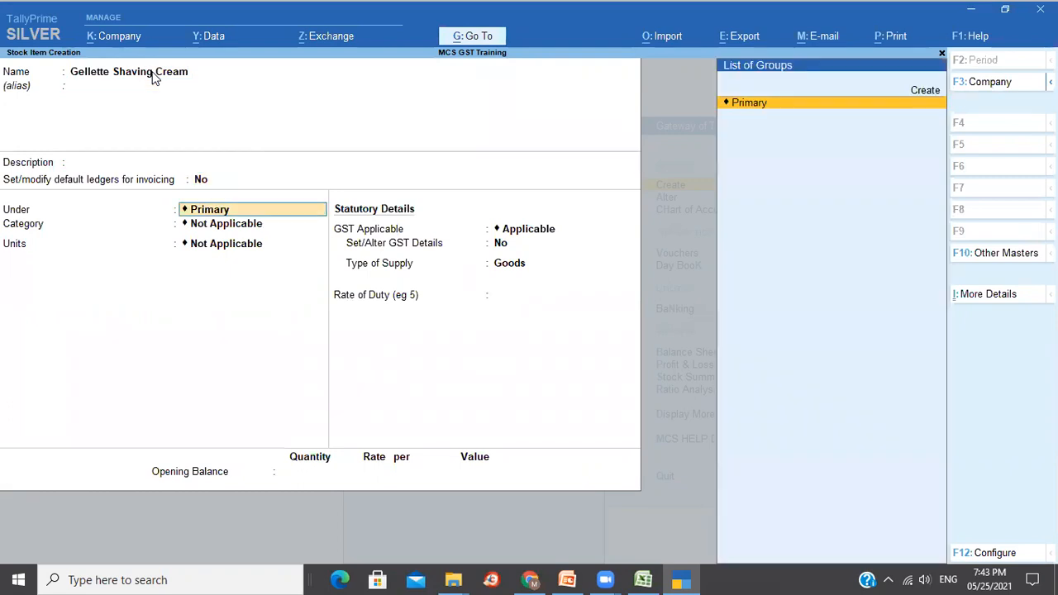
{"action": "key", "text": "Return"}
{"action": "key", "text": "Return"}
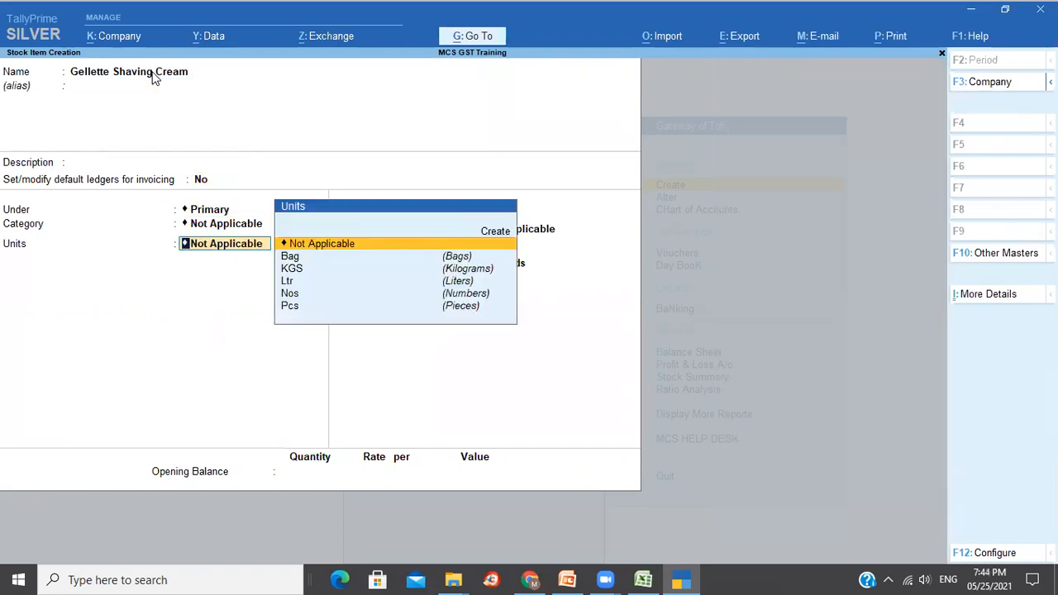
{"action": "key", "text": "Down"}
{"action": "key", "text": "Down"}
{"action": "key", "text": "Down"}
{"action": "key", "text": "Down"}
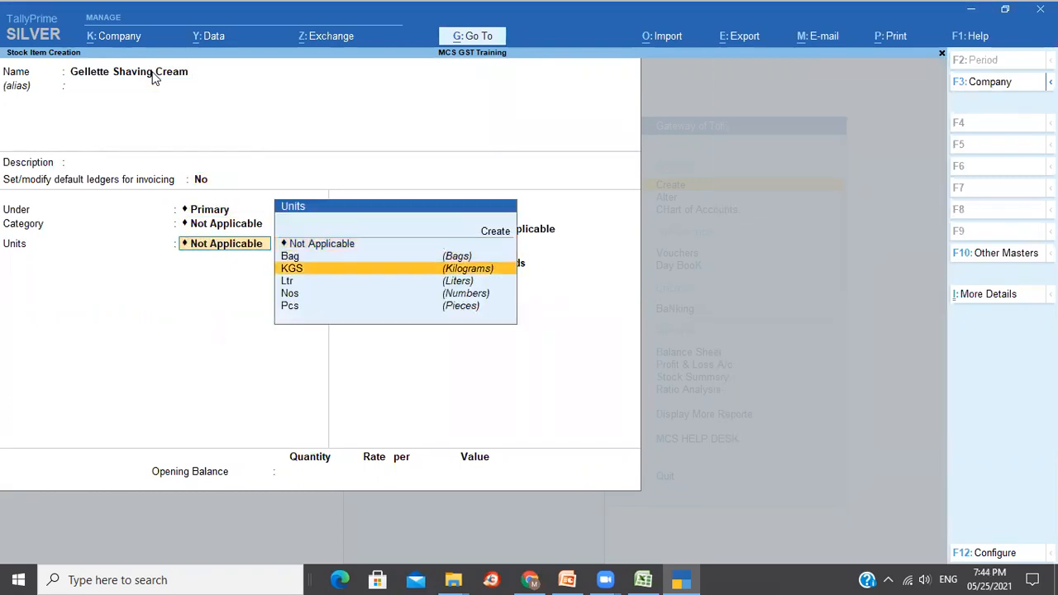
{"action": "key", "text": "Return"}
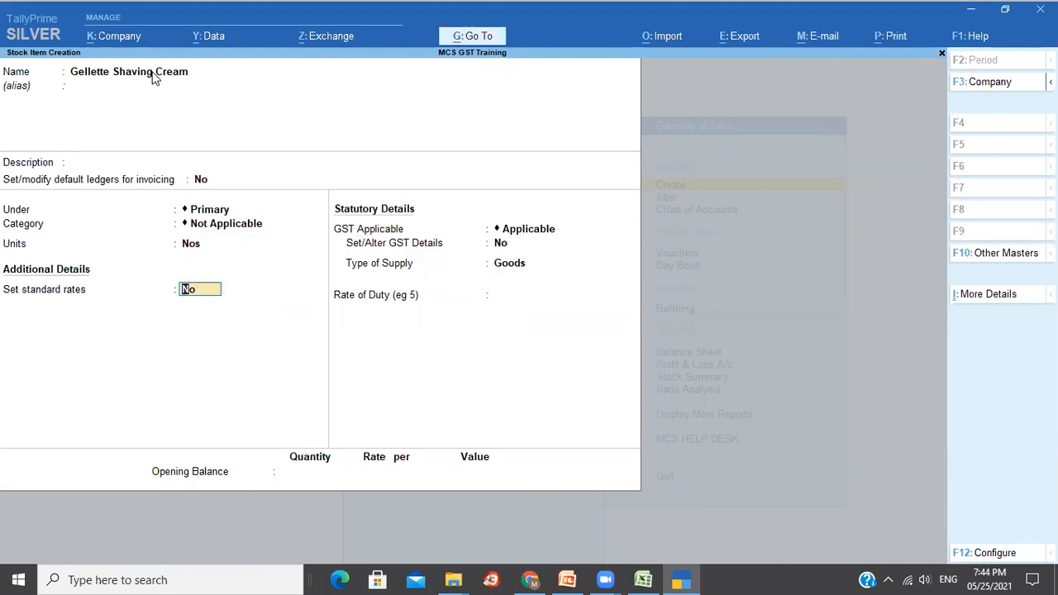
{"action": "key", "text": "Return"}
Give the shaving cream HSN/SAC 3232132, Taxable at 28% Integrated Tax, Goods supply.
{"action": "key", "text": "Return"}
{"action": "type", "text": "y"}
{"action": "key", "text": "Return"}
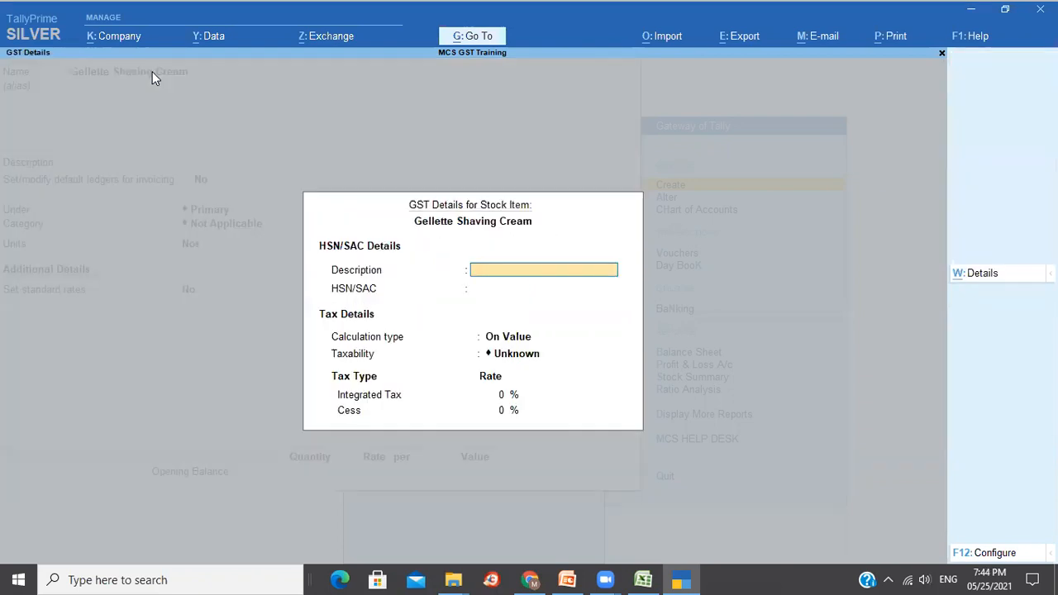
{"action": "key", "text": "Return"}
{"action": "type", "text": "3232132"}
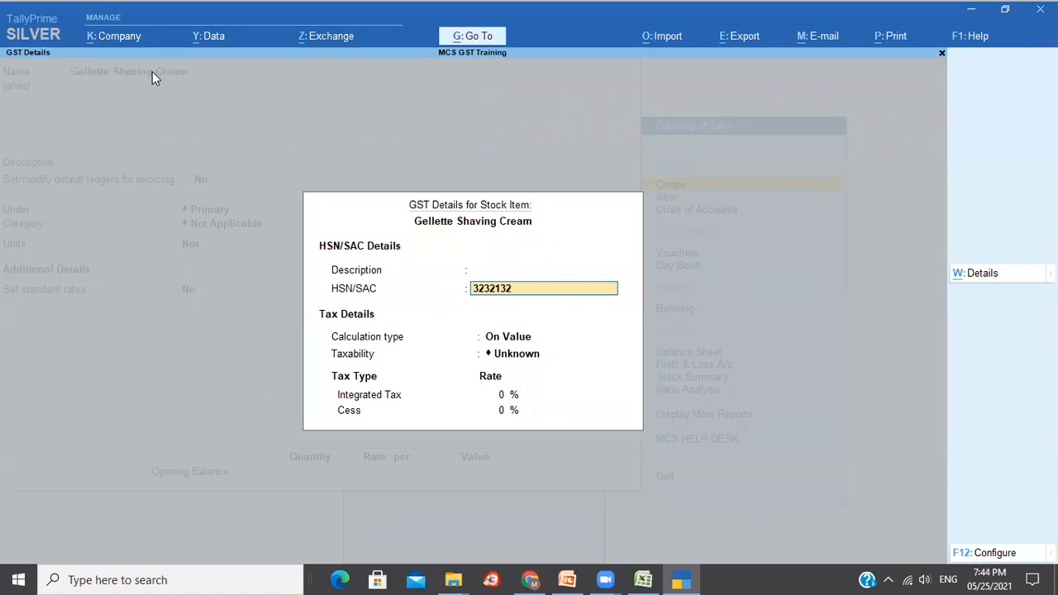
{"action": "key", "text": "Return"}
{"action": "type", "text": "t"}
{"action": "key", "text": "Return"}
{"action": "type", "text": "28"}
{"action": "key", "text": "Return"}
{"action": "key", "text": "Return"}
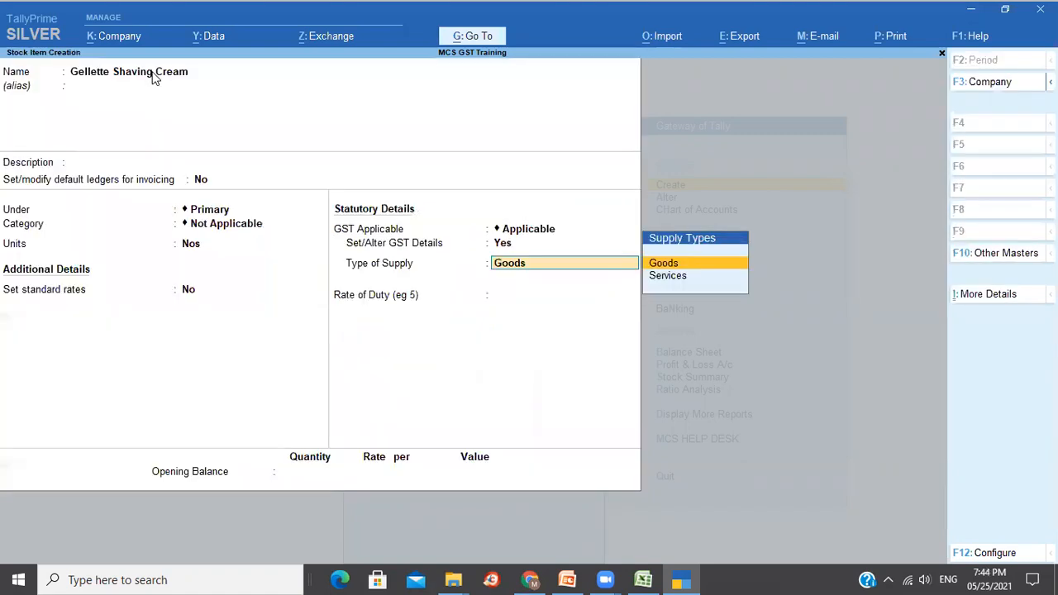
{"action": "key", "text": "Return"}
{"action": "key", "text": "Return"}
{"action": "key", "text": "Return"}
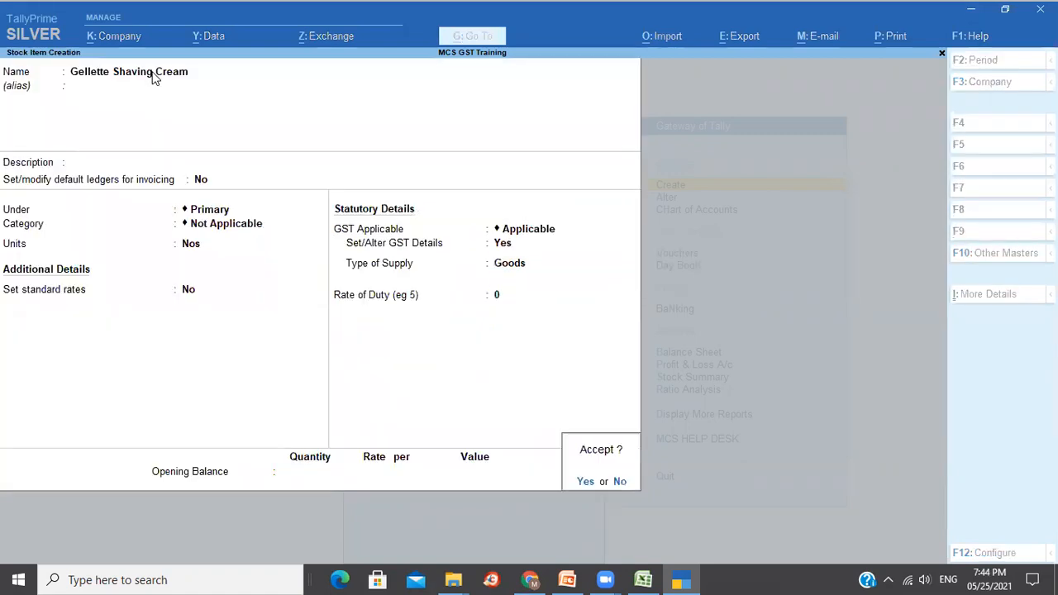
{"action": "key", "text": "Return"}
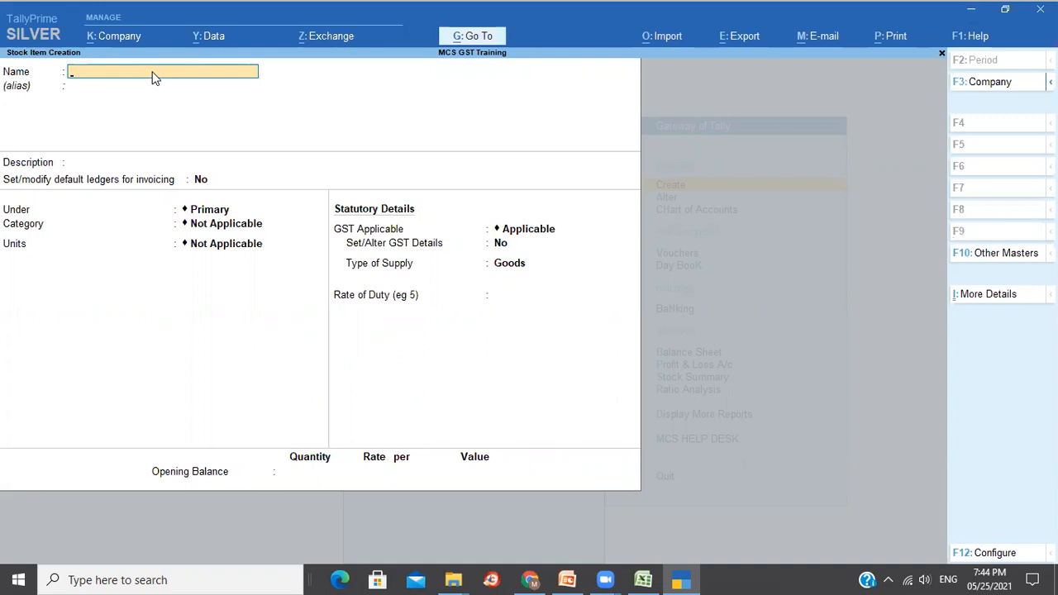
Create the stock item 'ITC Kings Cigar' with Pcs as its unit.
{"action": "type", "text": "ITC Kings Cigar"}
{"action": "key", "text": "Return"}
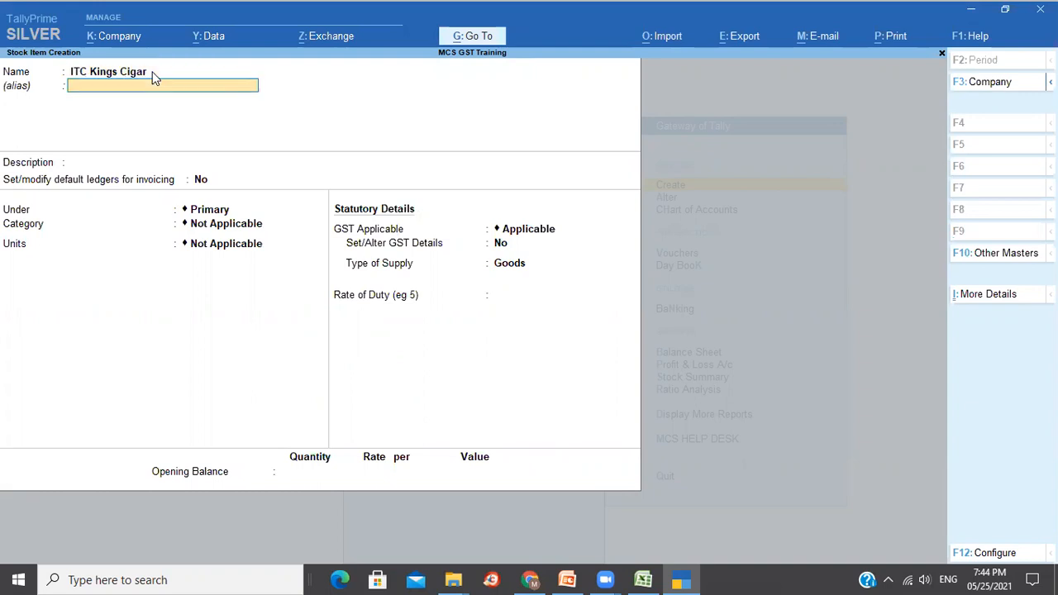
{"action": "key", "text": "Return"}
{"action": "key", "text": "Return"}
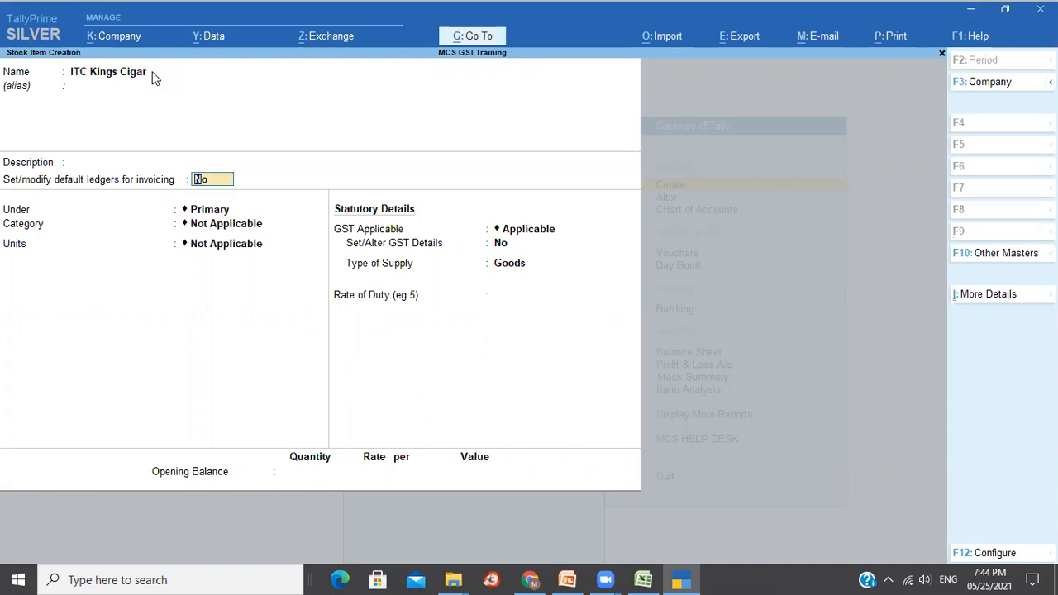
{"action": "key", "text": "Return"}
{"action": "key", "text": "Return"}
{"action": "key", "text": "Return"}
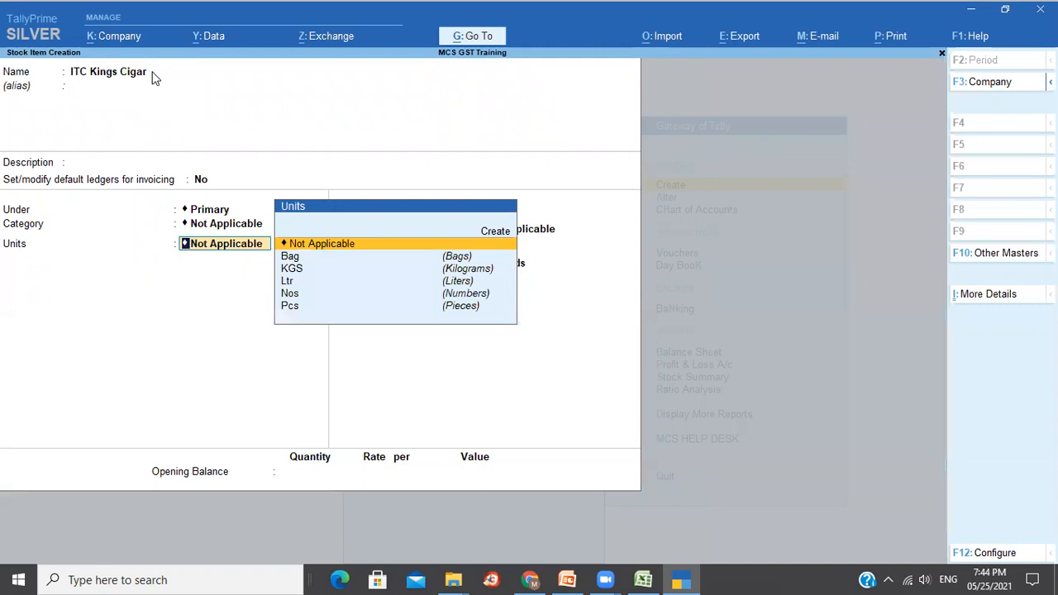
{"action": "key", "text": "Down"}
{"action": "key", "text": "Down"}
{"action": "key", "text": "Down"}
{"action": "key", "text": "Down"}
{"action": "key", "text": "Down"}
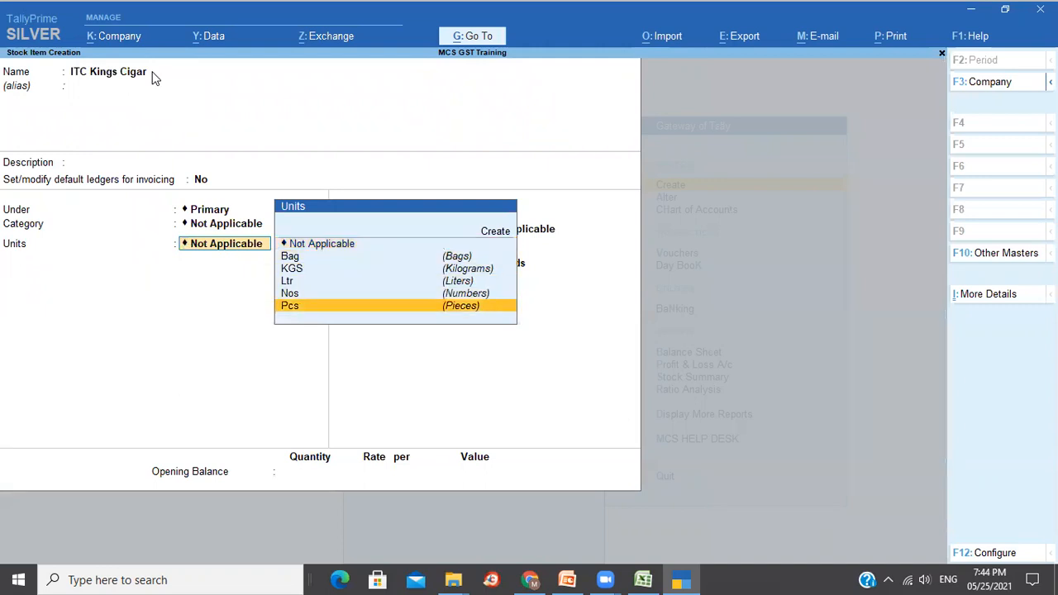
{"action": "key", "text": "Return"}
Set the cigar's GST details: HSN/SAC 34343343, Taxable, 28% Integrated Tax, 100% Cess, Goods.
{"action": "key", "text": "Return"}
{"action": "key", "text": "Return"}
{"action": "key", "text": "y"}
{"action": "key", "text": "Return"}
{"action": "key", "text": "Return"}
{"action": "type", "text": "34343343"}
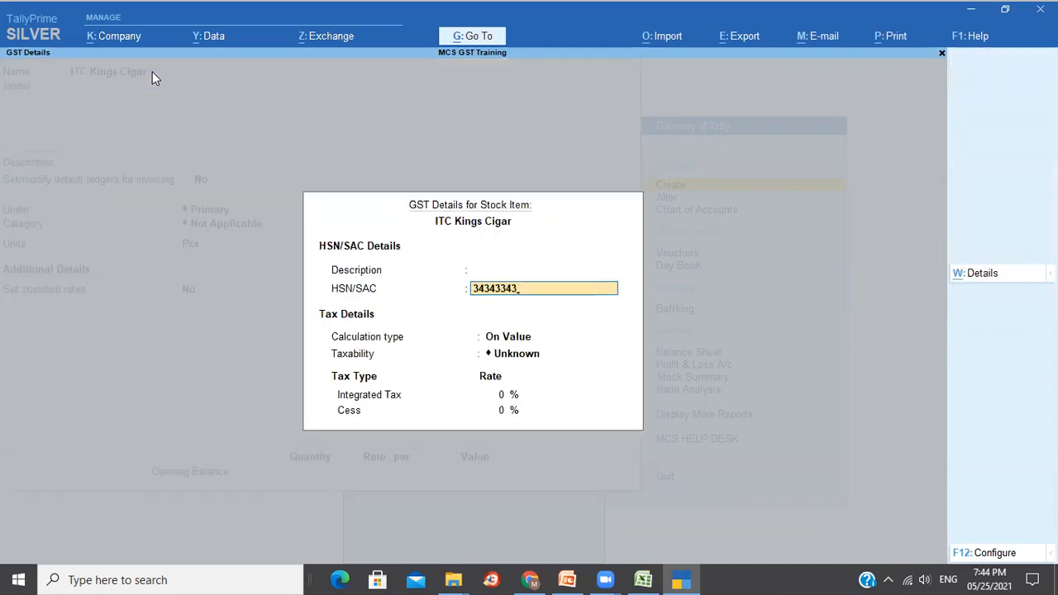
{"action": "key", "text": "Return"}
{"action": "key", "text": "Return"}
{"action": "key", "text": "Down"}
{"action": "key", "text": "Down"}
{"action": "key", "text": "Down"}
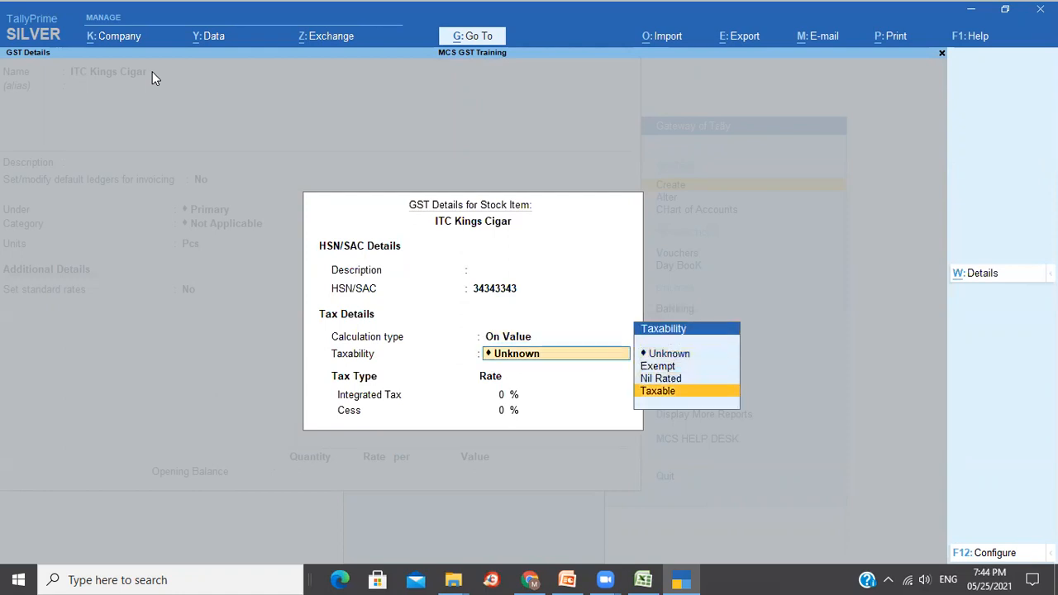
{"action": "key", "text": "Return"}
{"action": "type", "text": "28"}
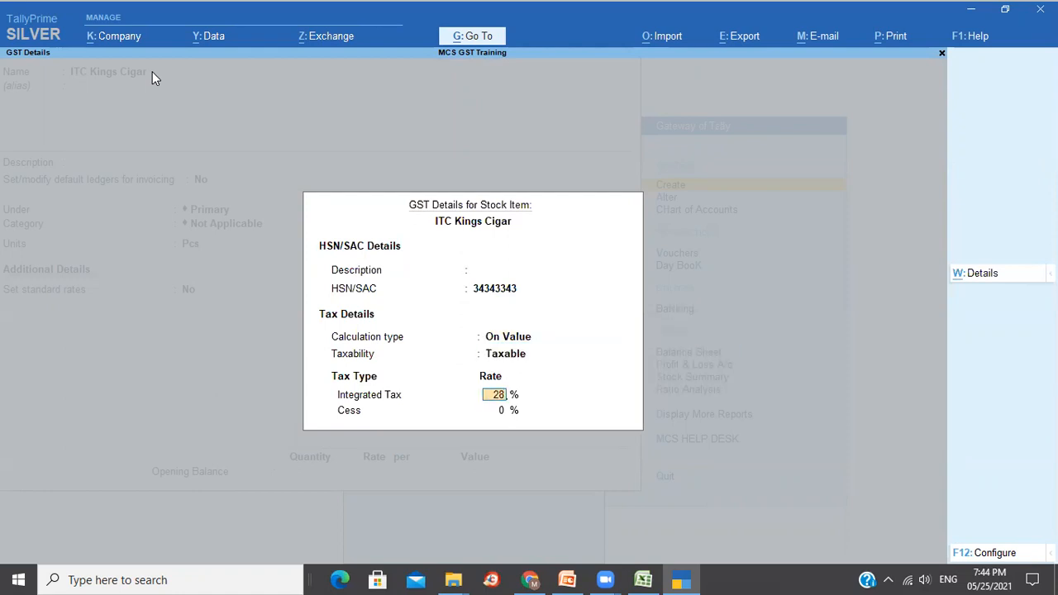
{"action": "key", "text": "Return"}
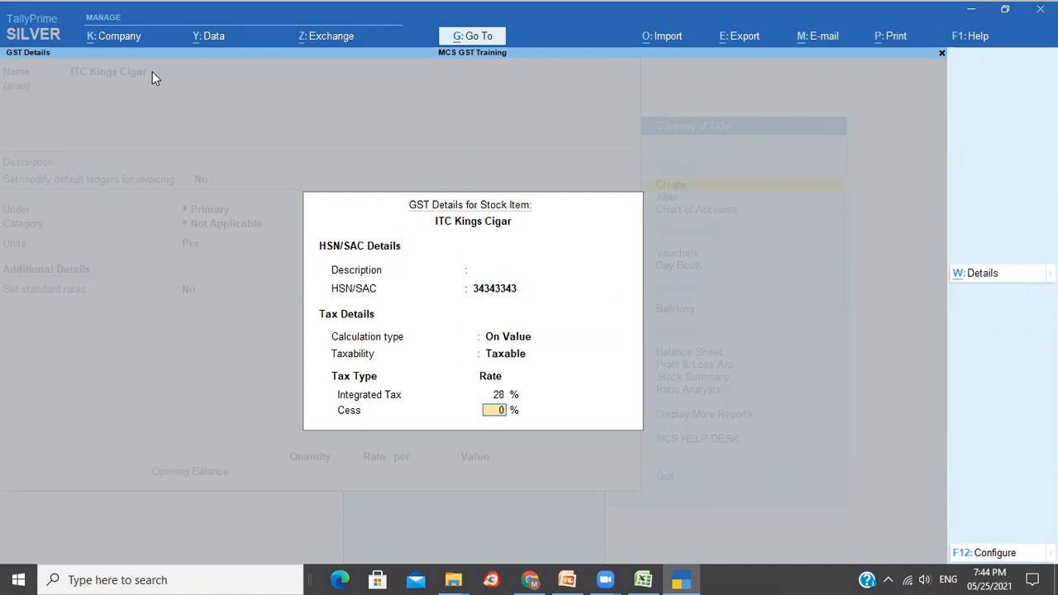
{"action": "type", "text": "100"}
{"action": "key", "text": "Return"}
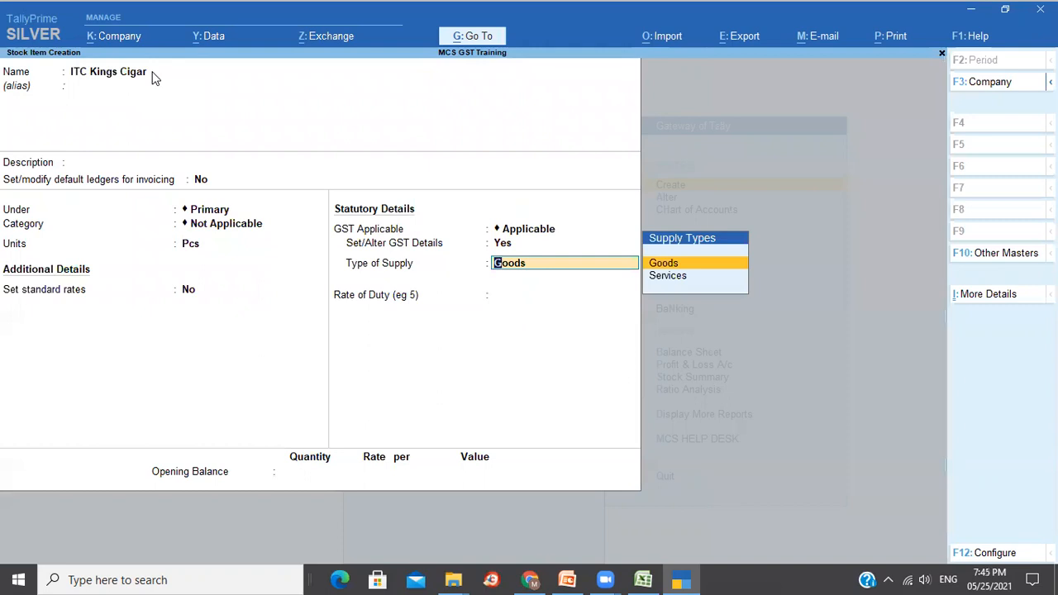
{"action": "key", "text": "Return"}
{"action": "key", "text": "Return"}
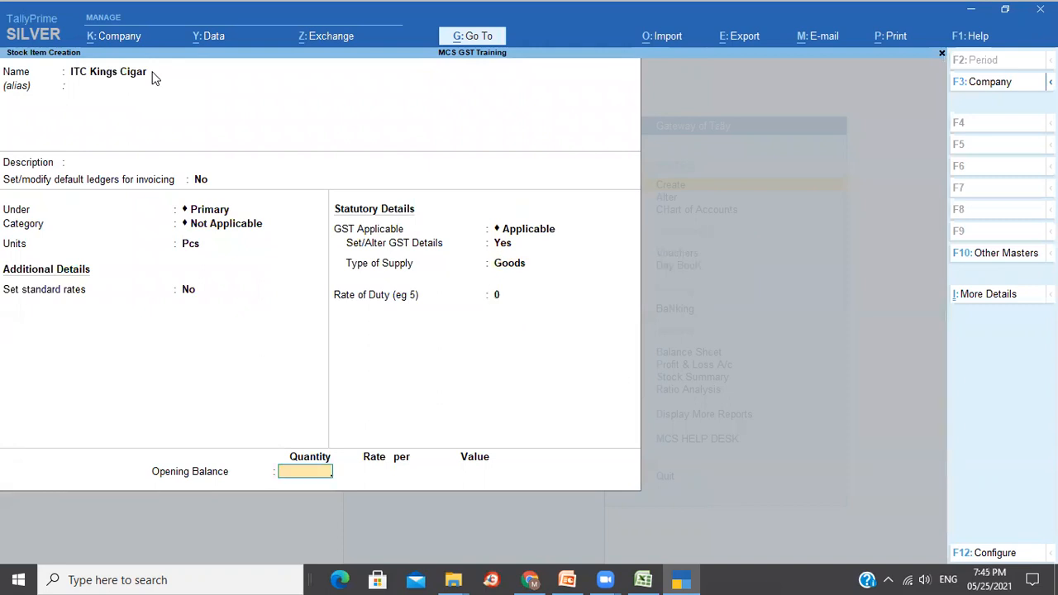
{"action": "key", "text": "Return"}
{"action": "key", "text": "Return"}
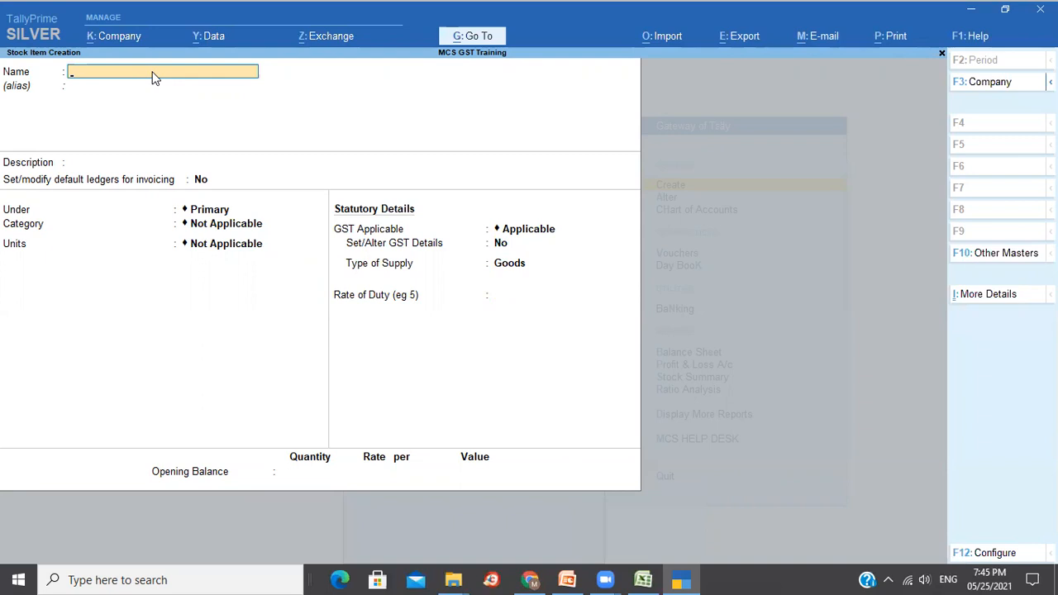
Quit the blank Stock Item Creation form without saving and back out of Master Creation.
{"action": "key", "text": "Escape"}
{"action": "key", "text": "y"}
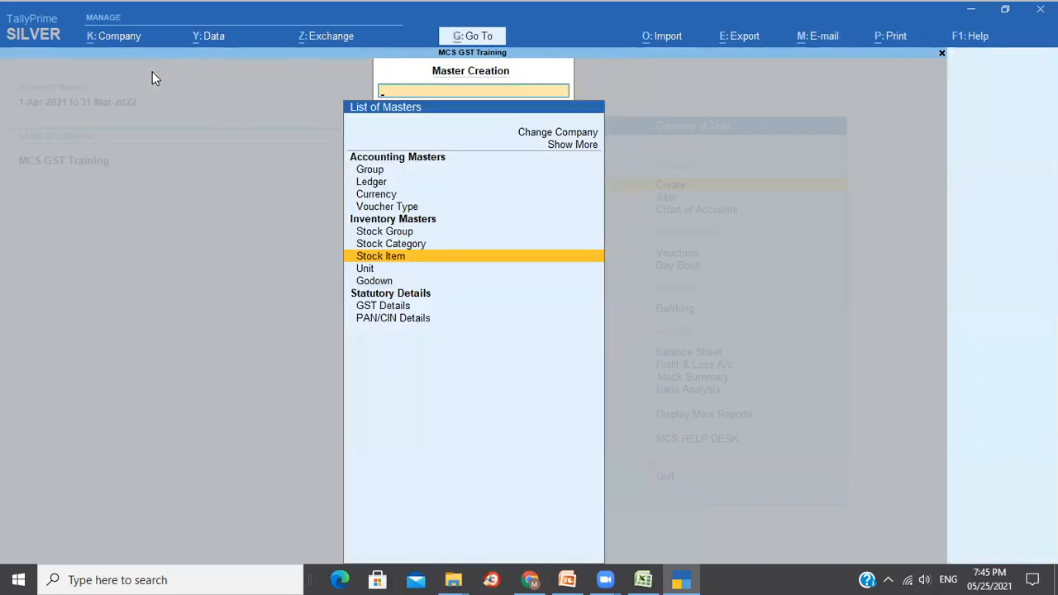
{"action": "key", "text": "Escape"}
{"action": "key", "text": "Down"}
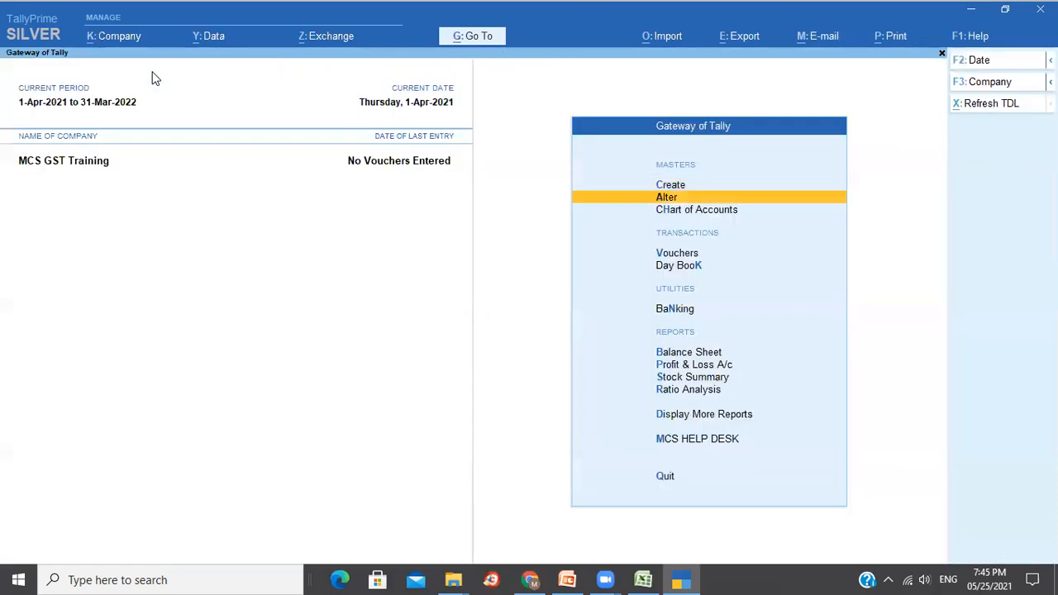
Browse the existing stock items, starting at Annapurna Atta, in Alter mode.
{"action": "key", "text": "Return"}
{"action": "key", "text": "Down"}
{"action": "key", "text": "Down"}
{"action": "key", "text": "Down"}
{"action": "key", "text": "Down"}
{"action": "key", "text": "Down"}
{"action": "key", "text": "Down"}
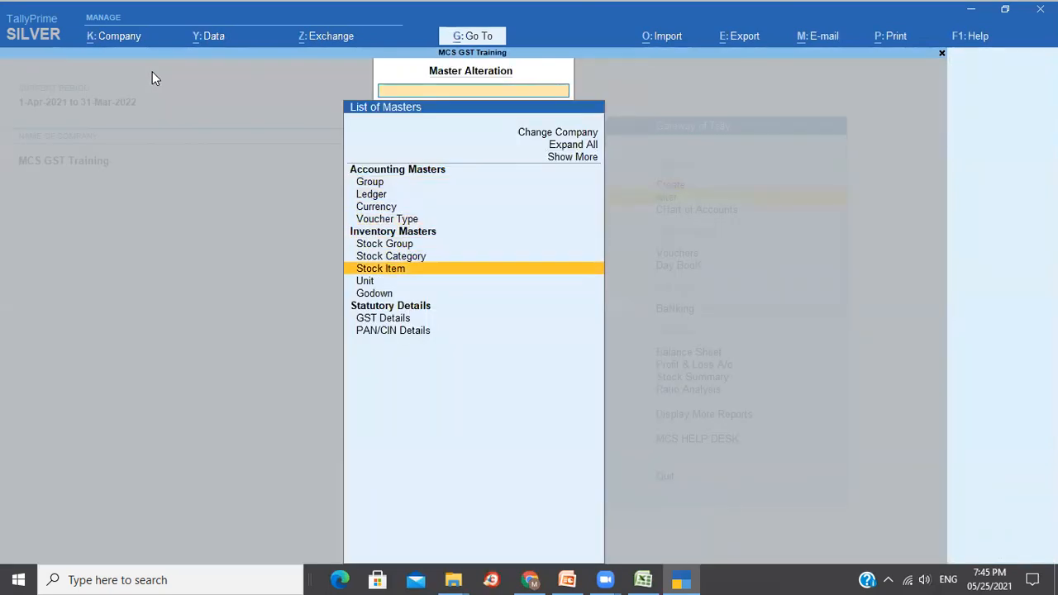
{"action": "key", "text": "Return"}
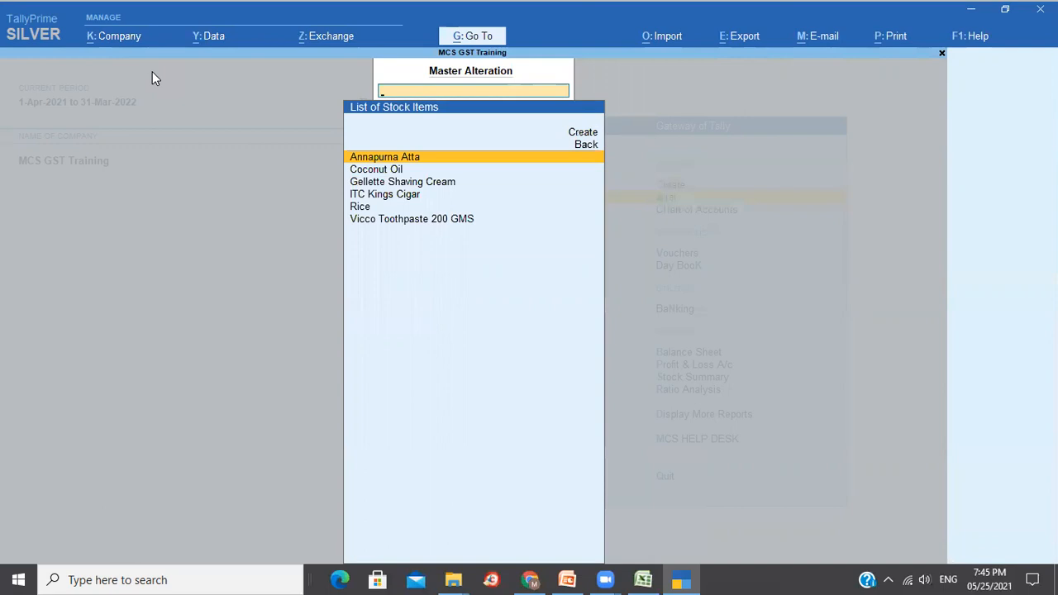
{"action": "key", "text": "Down"}
{"action": "key", "text": "Down"}
{"action": "key", "text": "Down"}
{"action": "key", "text": "Down"}
{"action": "key", "text": "Down"}
{"action": "key", "text": "Up"}
{"action": "key", "text": "Up"}
{"action": "key", "text": "Up"}
{"action": "key", "text": "Up"}
{"action": "key", "text": "Up"}
{"action": "key", "text": "Escape"}
{"action": "key", "text": "Escape"}
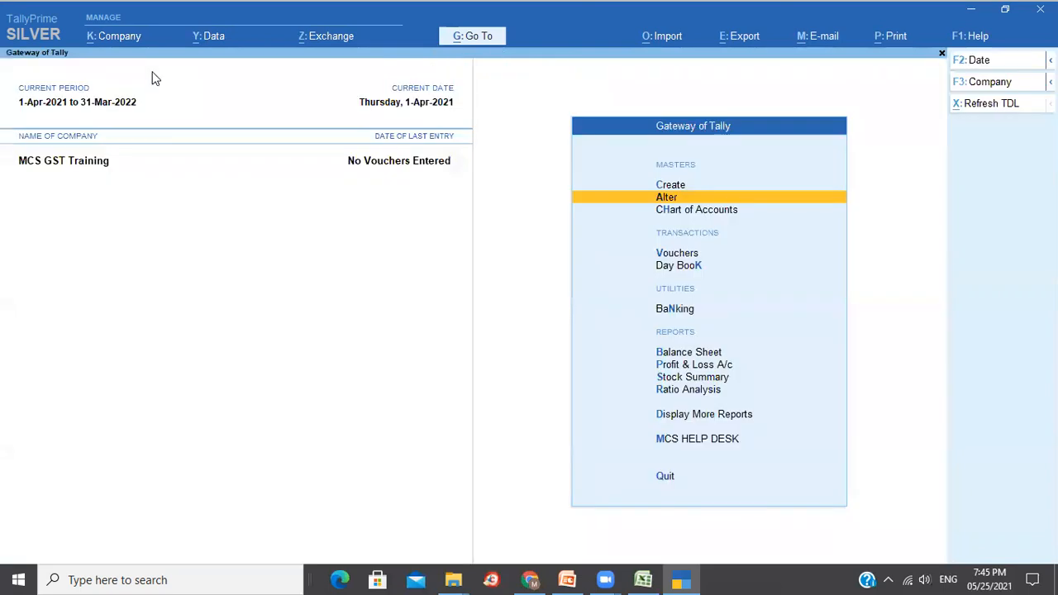
Review the existing ledgers, including Roundoff, KGA, State Bank of India and Cash.
{"action": "key", "text": "Return"}
{"action": "key", "text": "Down"}
{"action": "key", "text": "Down"}
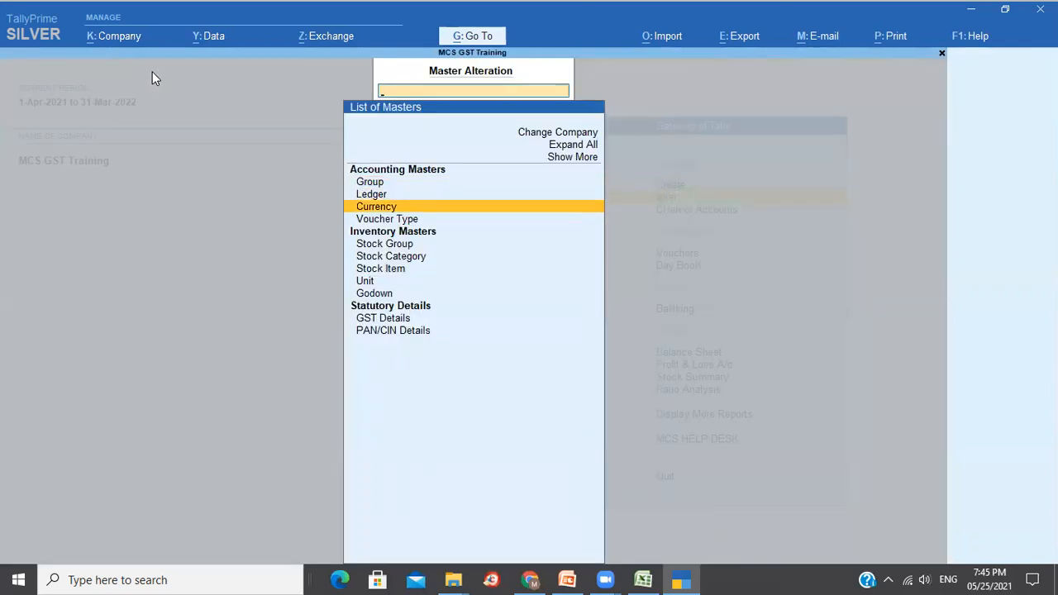
{"action": "key", "text": "Down"}
{"action": "key", "text": "Down"}
{"action": "key", "text": "Down"}
{"action": "key", "text": "Down"}
{"action": "key", "text": "Up"}
{"action": "key", "text": "Up"}
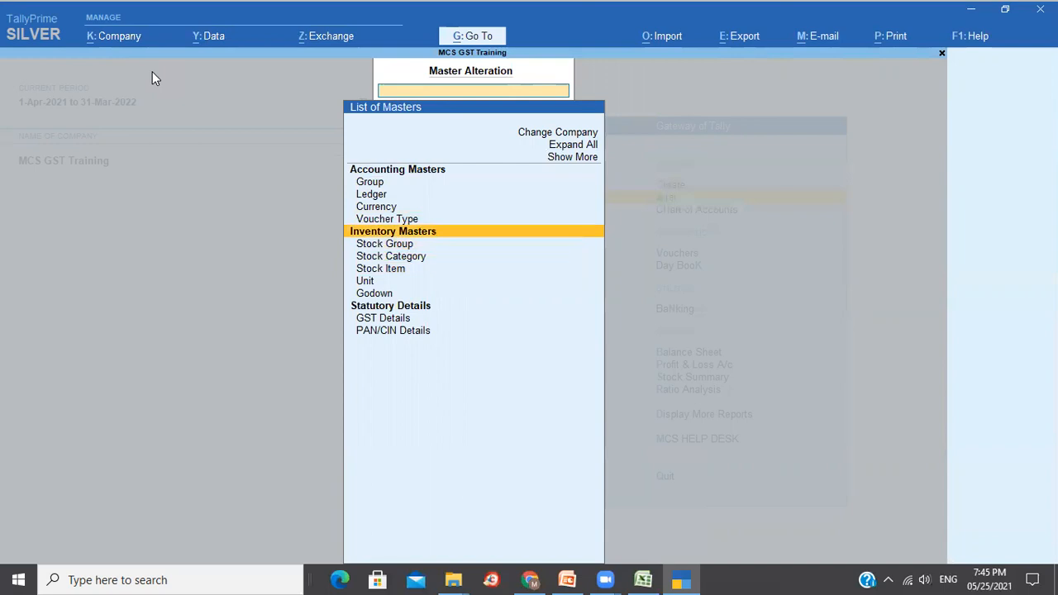
{"action": "key", "text": "Up"}
{"action": "key", "text": "Up"}
{"action": "key", "text": "Up"}
{"action": "key", "text": "Return"}
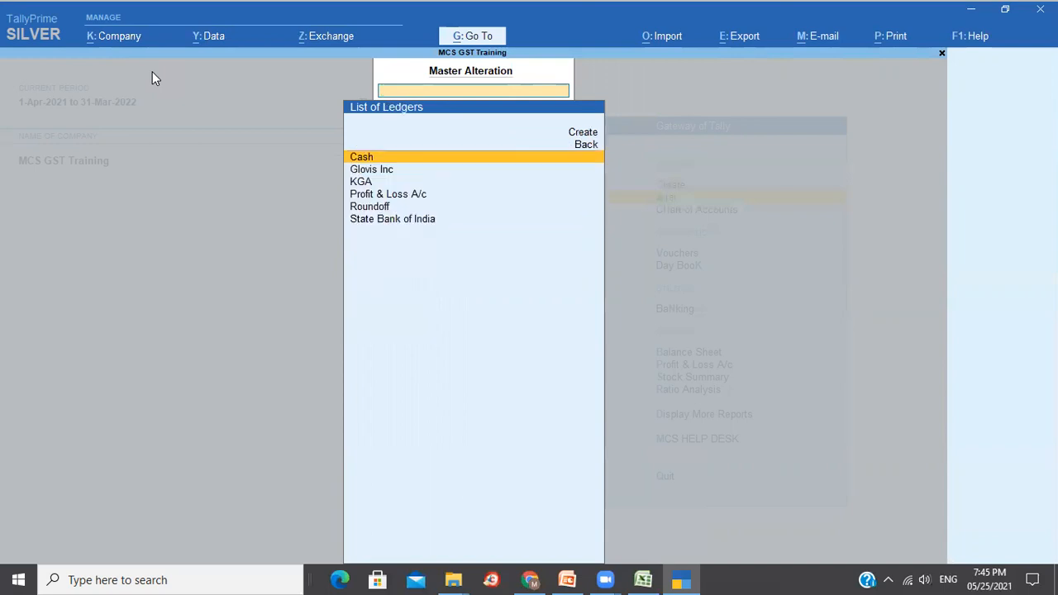
{"action": "key", "text": "Down"}
{"action": "key", "text": "Down"}
{"action": "key", "text": "Down"}
{"action": "key", "text": "Up"}
{"action": "key", "text": "Up"}
{"action": "key", "text": "Up"}
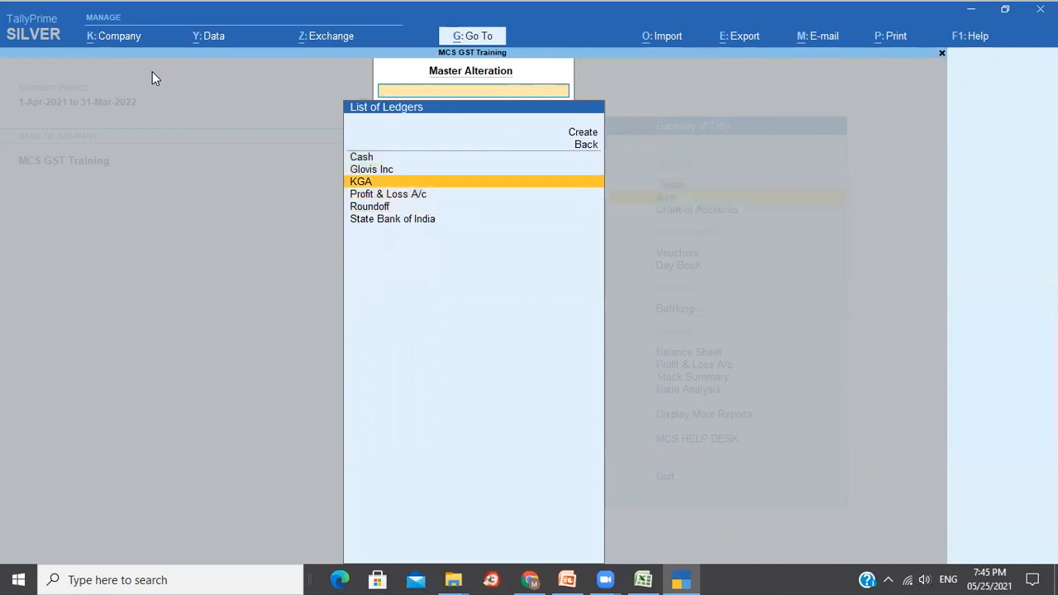
{"action": "key", "text": "Down"}
{"action": "key", "text": "Down"}
{"action": "key", "text": "Down"}
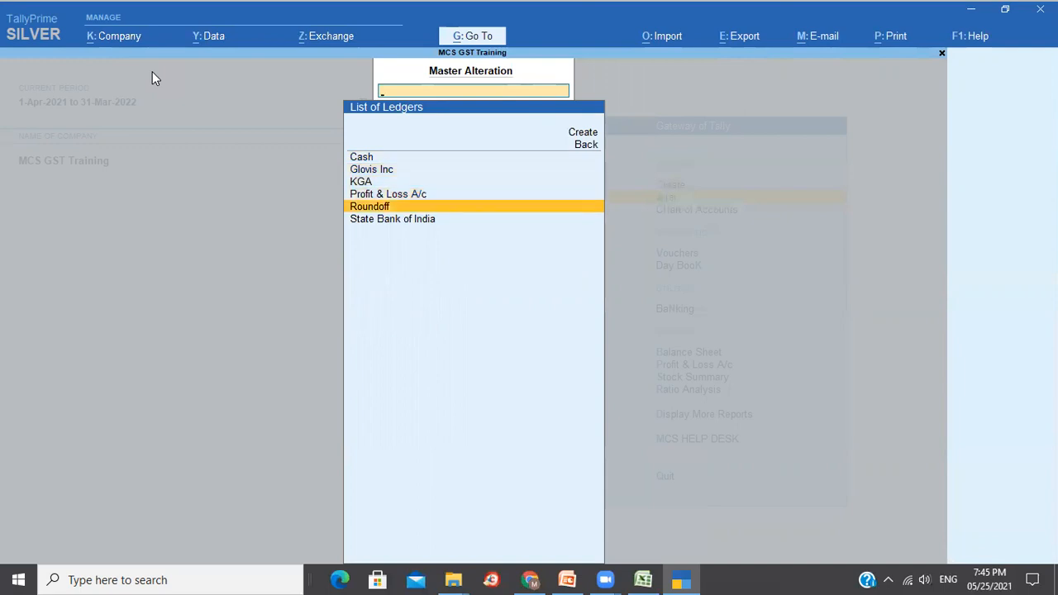
{"action": "key", "text": "Up"}
{"action": "key", "text": "Up"}
{"action": "key", "text": "Up"}
{"action": "key", "text": "Up"}
{"action": "key", "text": "Down"}
{"action": "key", "text": "Down"}
{"action": "key", "text": "Down"}
{"action": "key", "text": "Down"}
{"action": "key", "text": "Down"}
{"action": "key", "text": "Up"}
{"action": "key", "text": "Up"}
{"action": "key", "text": "Up"}
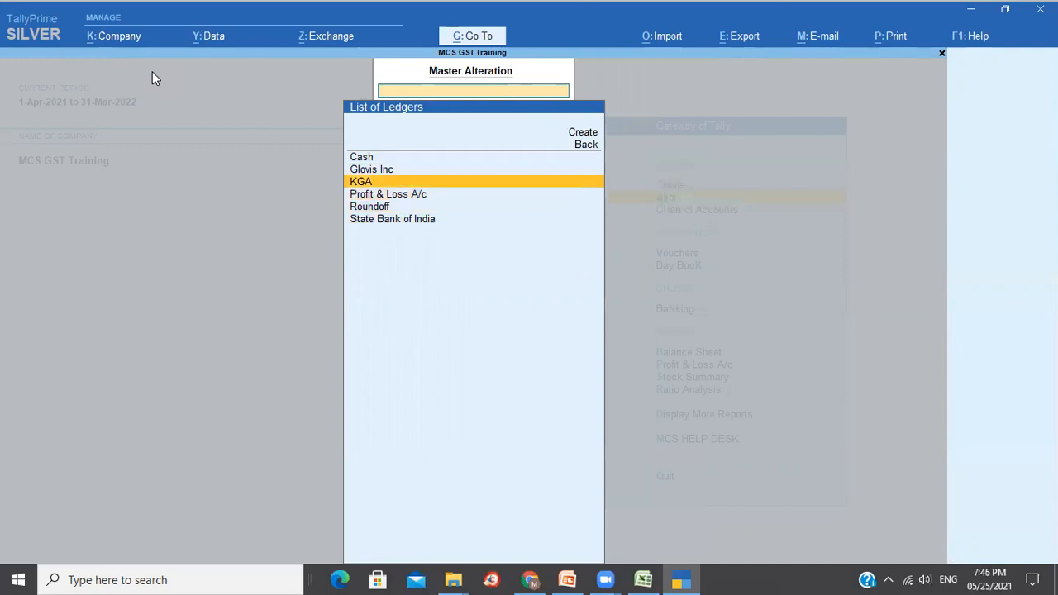
{"action": "key", "text": "Up"}
{"action": "key", "text": "Up"}
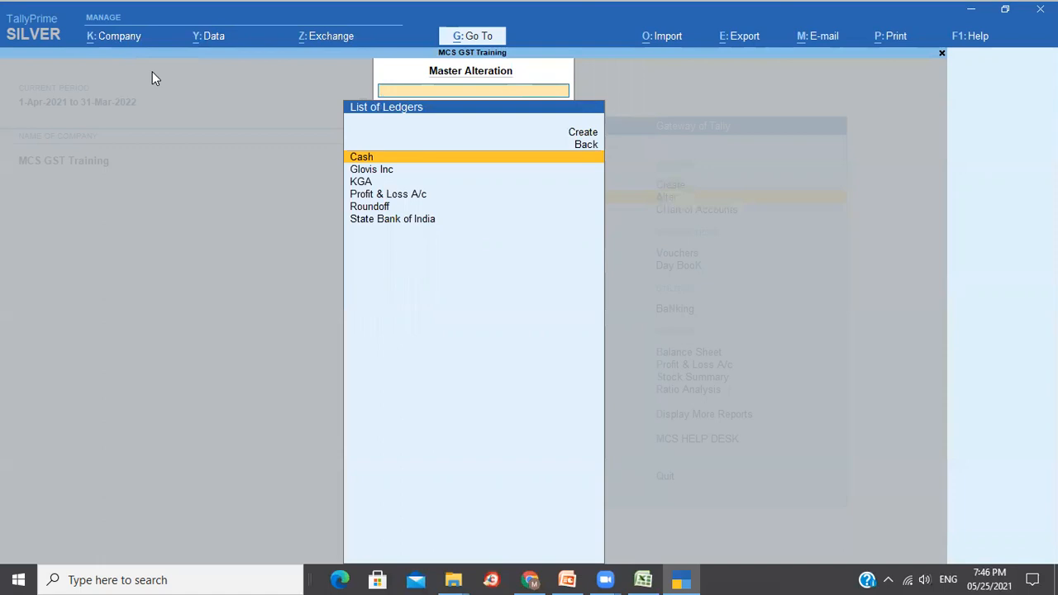
{"action": "key", "text": "Escape"}
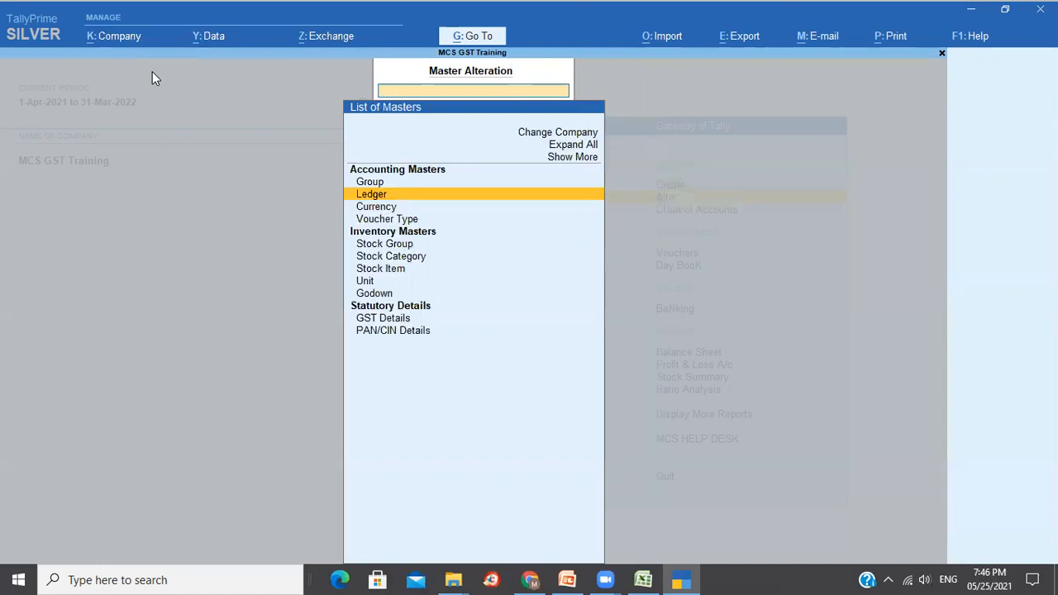
{"action": "key", "text": "Escape"}
Go to Create and select the Ledger master type.
{"action": "key", "text": "Up"}
{"action": "key", "text": "Return"}
{"action": "key", "text": "Down"}
Create a ledger named Purchase under the Purchase Accounts group.
{"action": "key", "text": "Return"}
{"action": "type", "text": "Loca"}
{"action": "key", "text": "BackSpace"}
{"action": "key", "text": "BackSpace"}
{"action": "key", "text": "BackSpace"}
{"action": "key", "text": "BackSpace"}
{"action": "type", "text": "Purchase"}
{"action": "key", "text": "Return"}
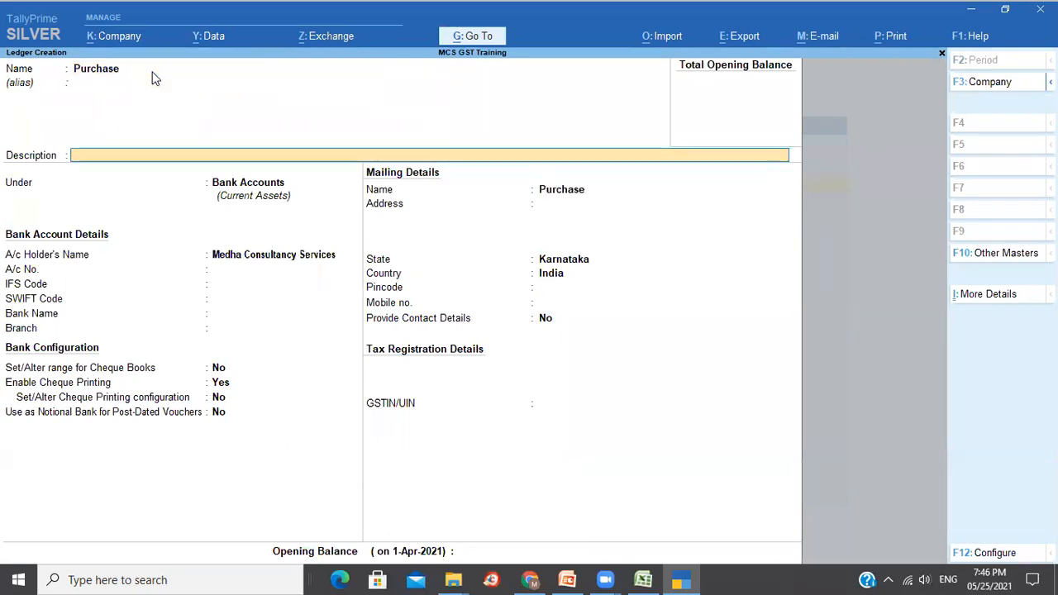
{"action": "key", "text": "Return"}
{"action": "type", "text": "P"}
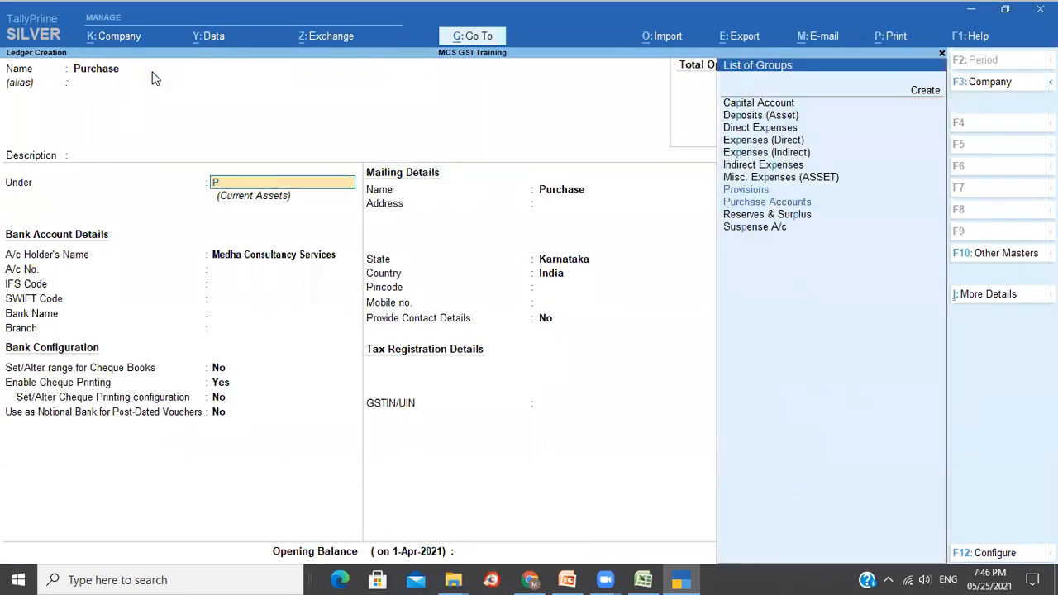
{"action": "key", "text": "Down"}
{"action": "key", "text": "Down"}
{"action": "key", "text": "Return"}
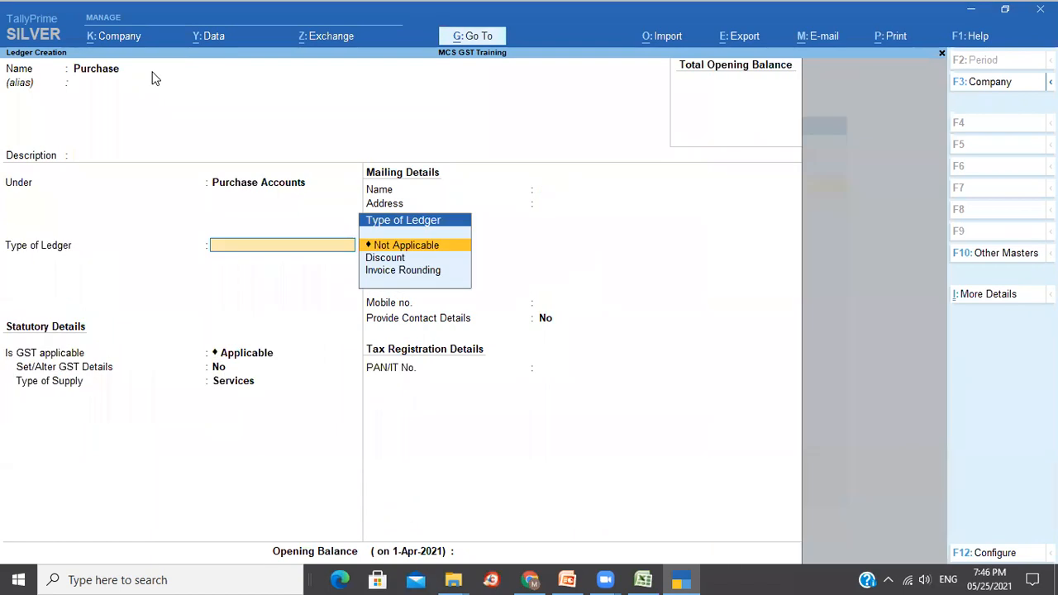
{"action": "key", "text": "Return"}
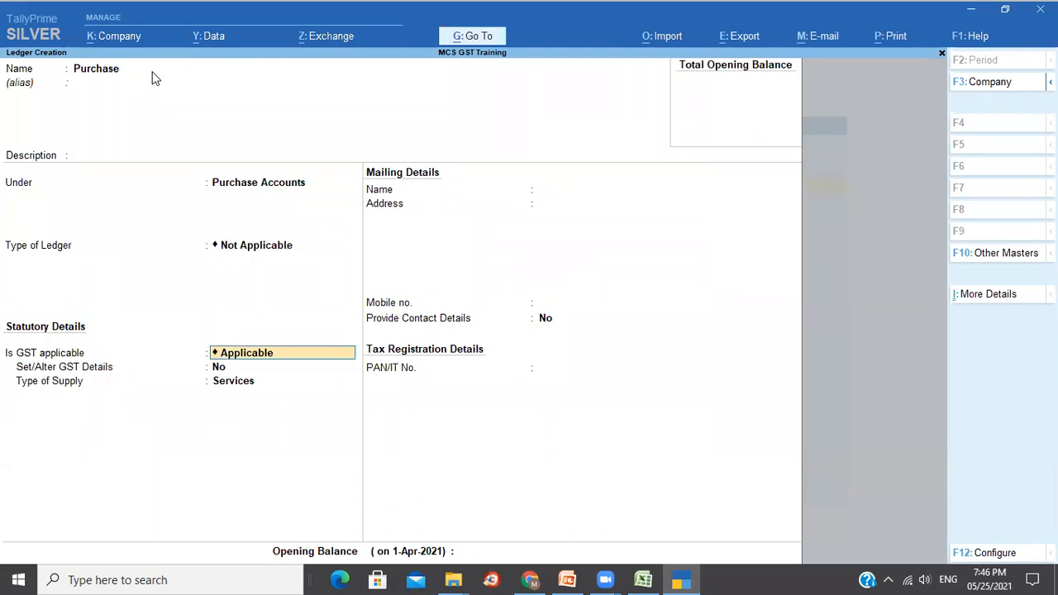
{"action": "key", "text": "Return"}
{"action": "key", "text": "Return"}
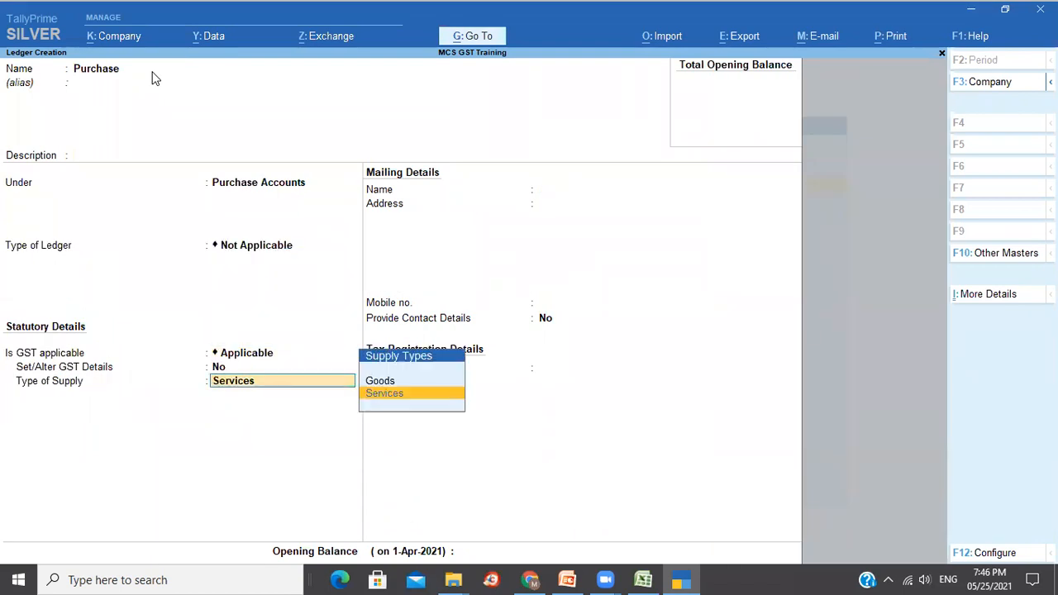
{"action": "key", "text": "Return"}
{"action": "key", "text": "Return"}
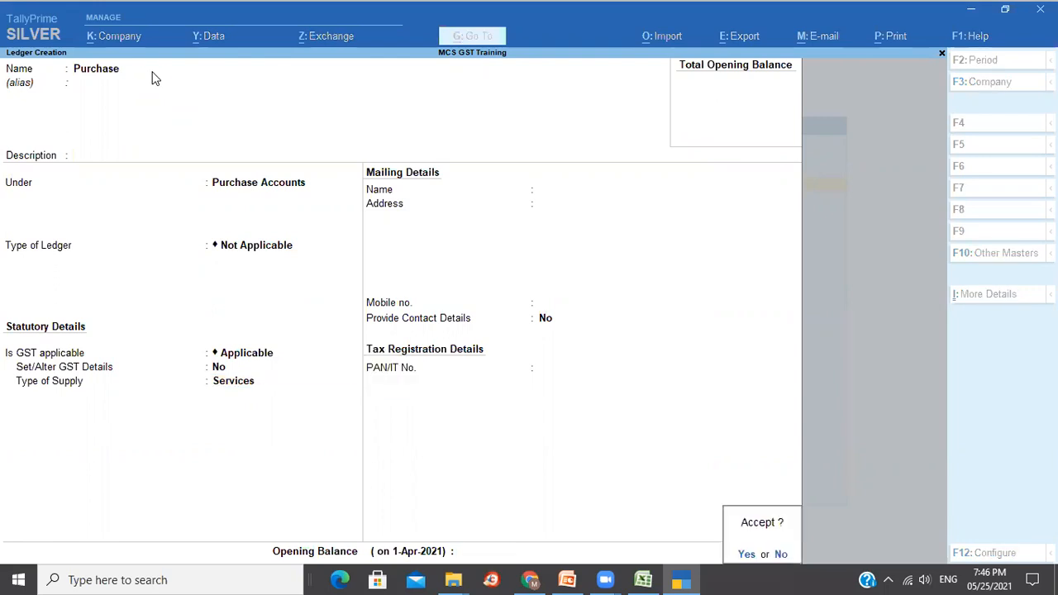
Create a ledger named Sales under Sales Accounts and save it.
{"action": "type", "text": "Sale"}
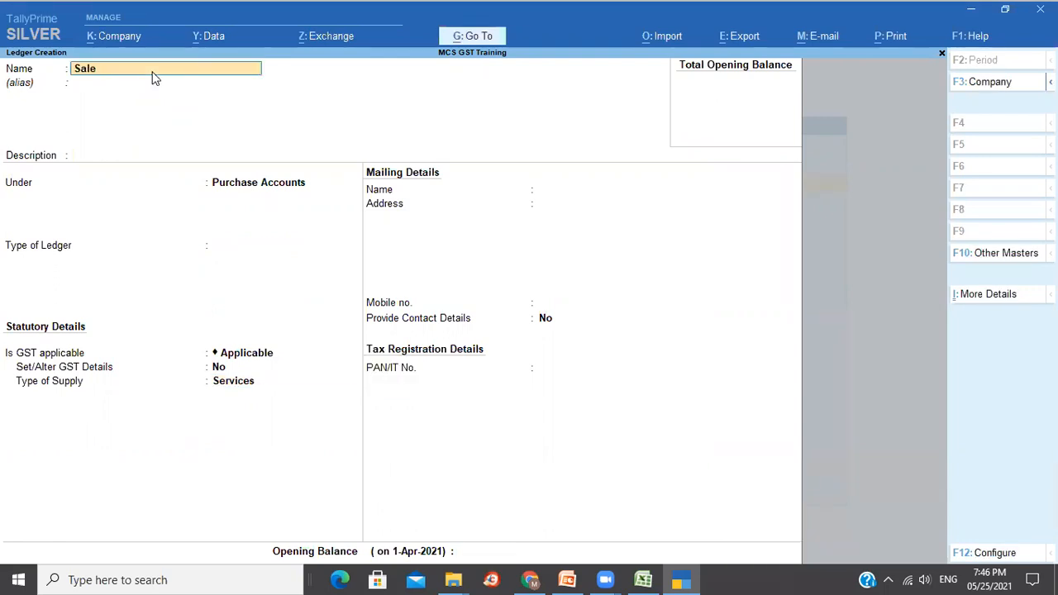
{"action": "type", "text": "s"}
{"action": "key", "text": "Return"}
{"action": "key", "text": "Return"}
{"action": "key", "text": "Return"}
{"action": "type", "text": "Sa"}
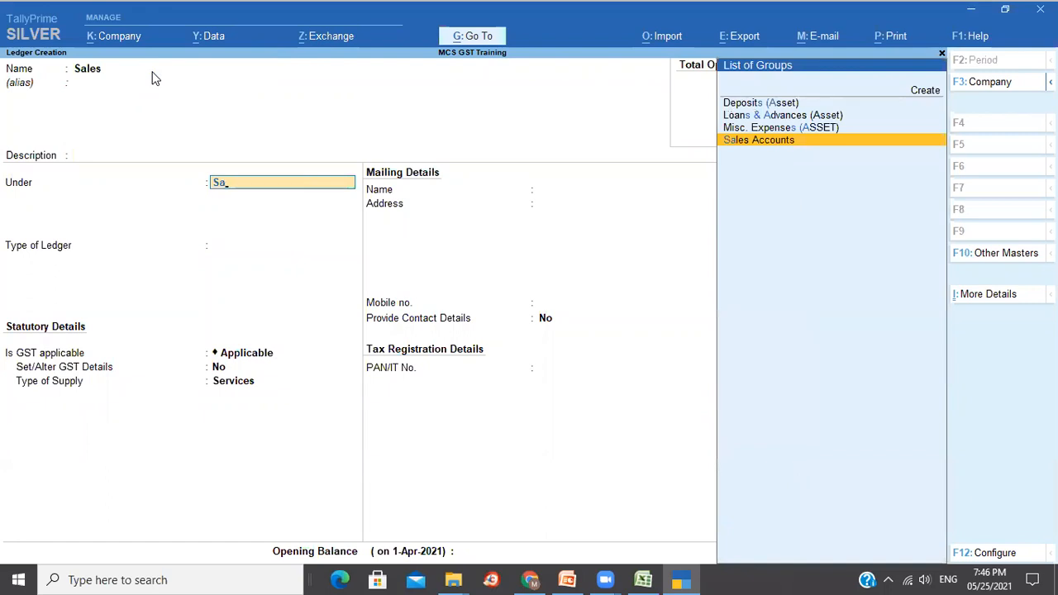
{"action": "key", "text": "Return"}
{"action": "key", "text": "Return"}
{"action": "key", "text": "Return"}
{"action": "key", "text": "ctrl+a"}
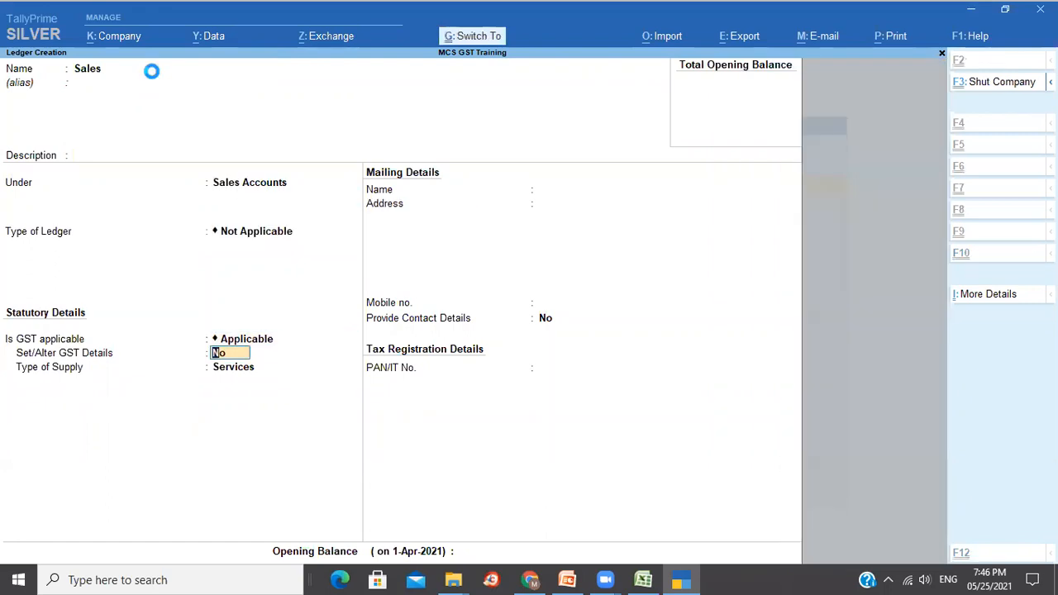
Create the Output CGST ledger under Duties & Taxes with GST duty type.
{"action": "type", "text": "O"}
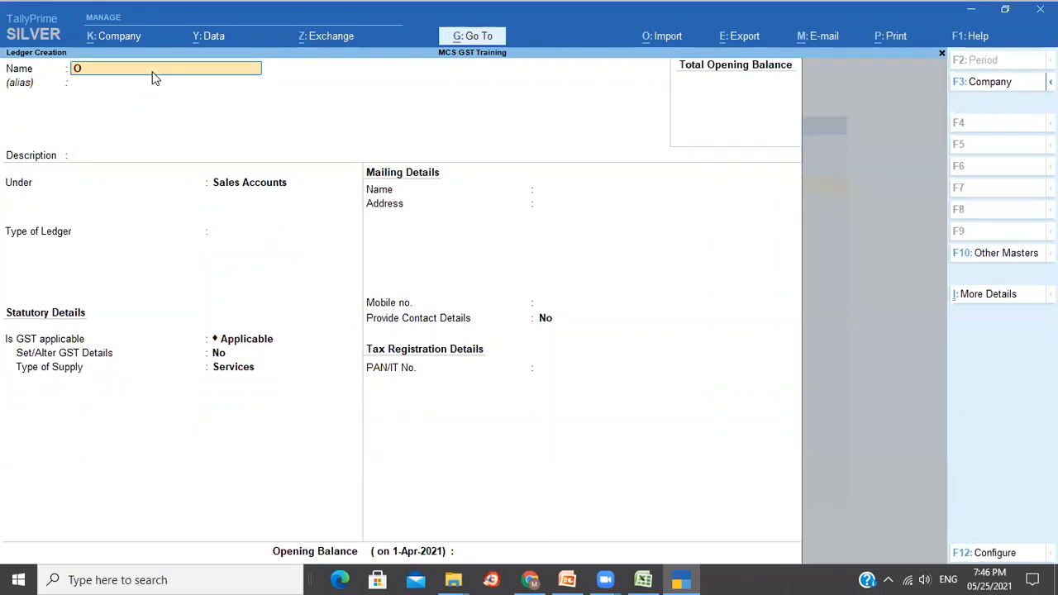
{"action": "type", "text": "utput CGST"}
{"action": "key", "text": "Return"}
{"action": "key", "text": "Return"}
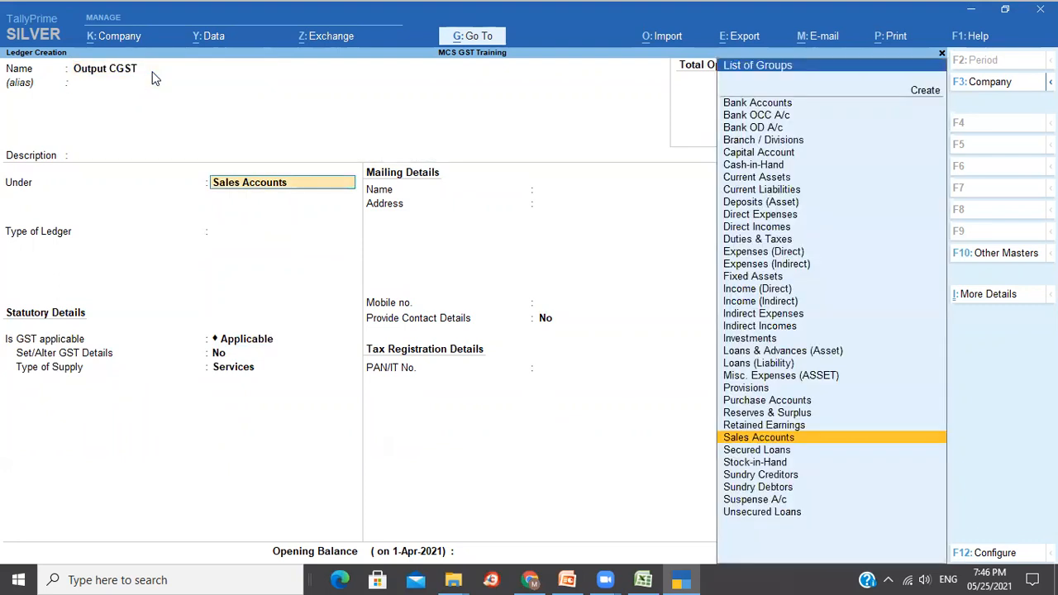
{"action": "type", "text": "Du"}
{"action": "key", "text": "Return"}
{"action": "key", "text": "Up"}
{"action": "key", "text": "Return"}
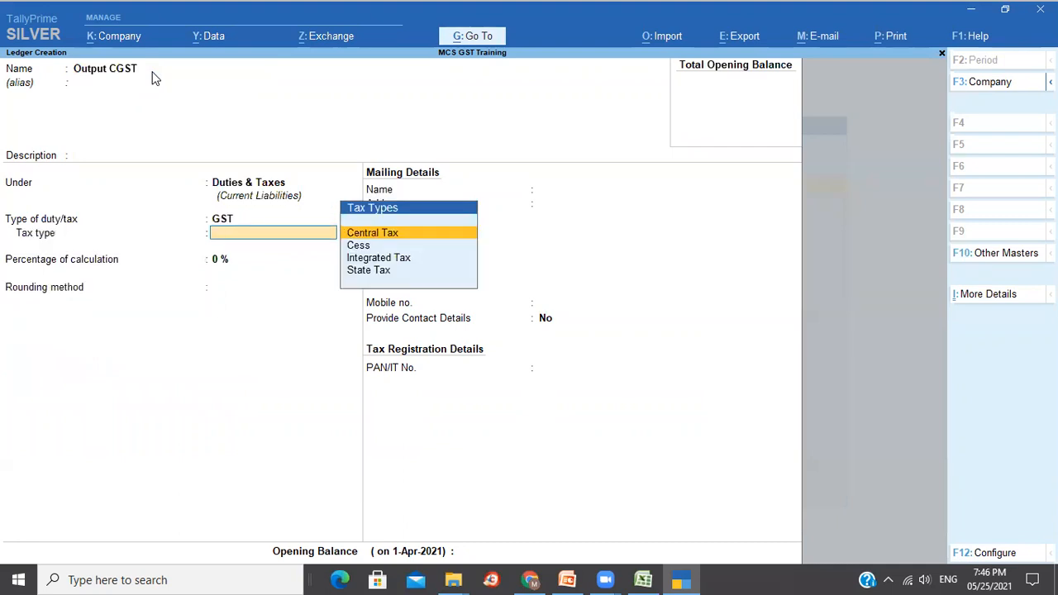
{"action": "key", "text": "Return"}
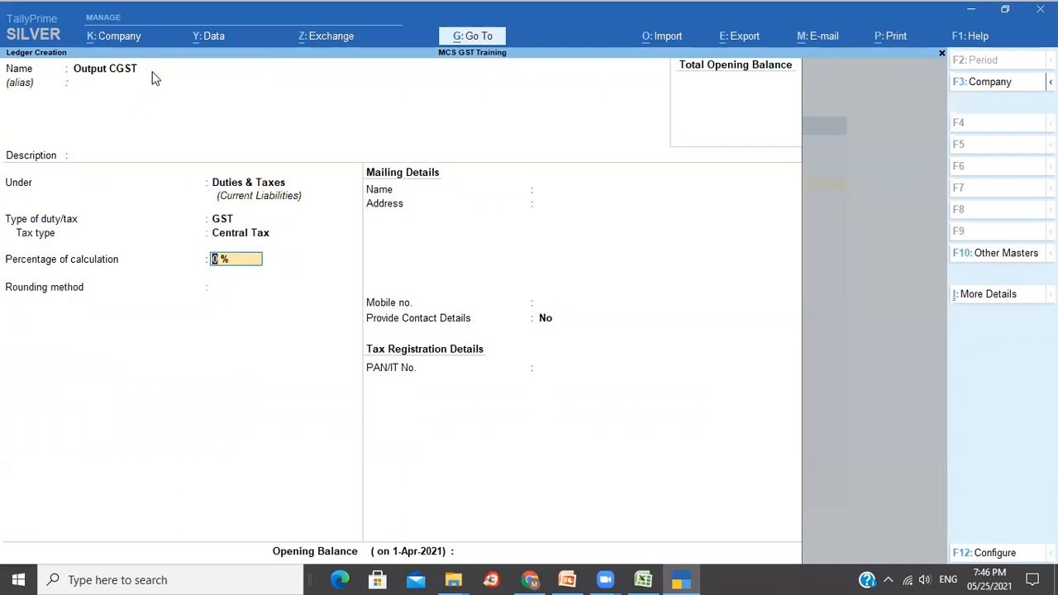
{"action": "key", "text": "ctrl"}
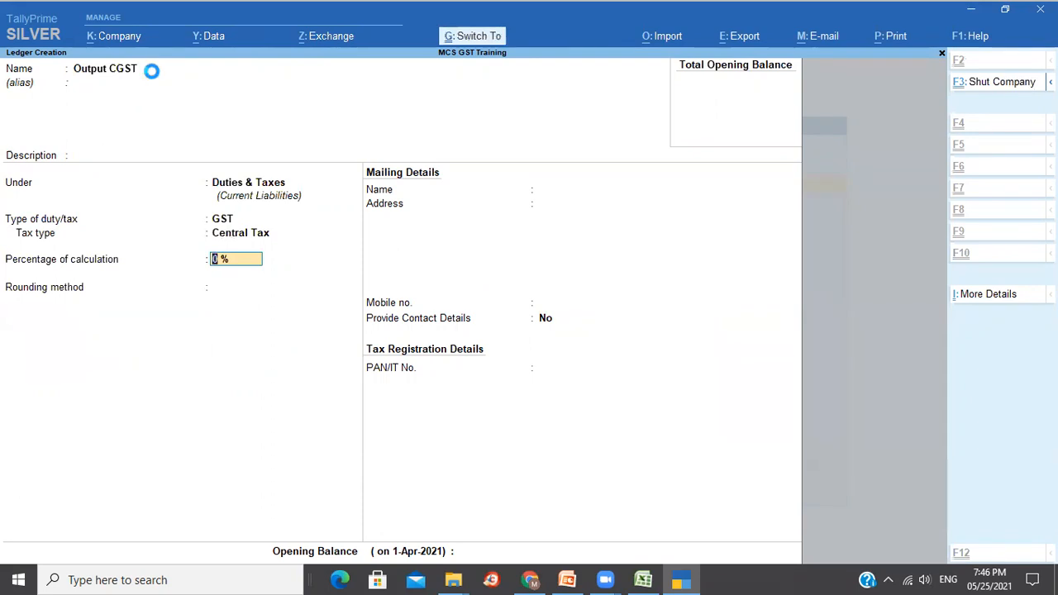
{"action": "key", "text": "ctrl+a"}
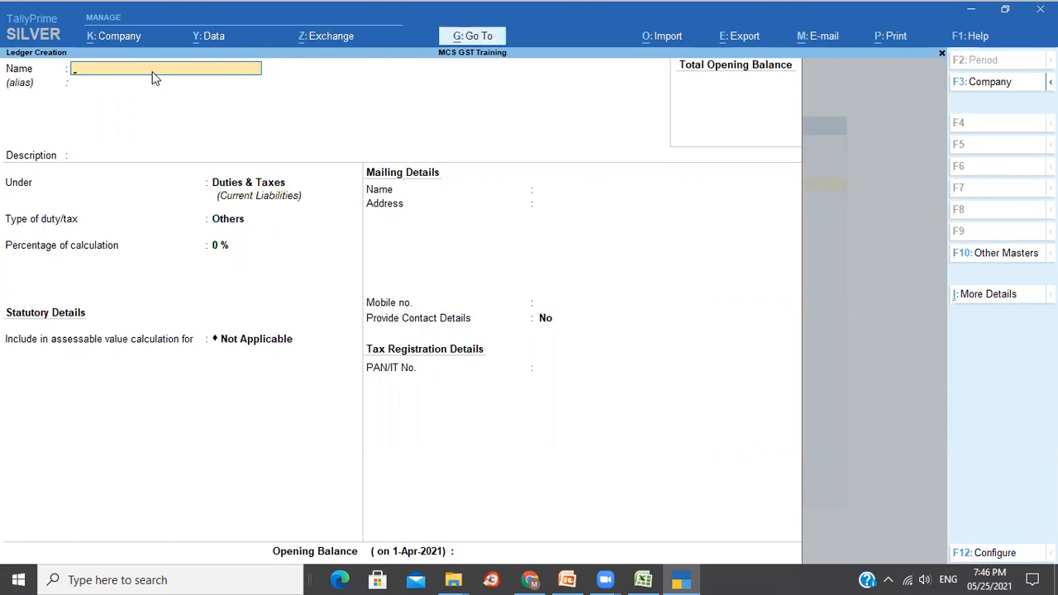
Create the Output SGST ledger under Duties & Taxes, GST duty, State Tax.
{"action": "type", "text": "Output SGST"}
{"action": "key", "text": "Return"}
{"action": "key", "text": "Return"}
{"action": "key", "text": "Return"}
{"action": "key", "text": "Return"}
{"action": "key", "text": "Up"}
{"action": "key", "text": "Return"}
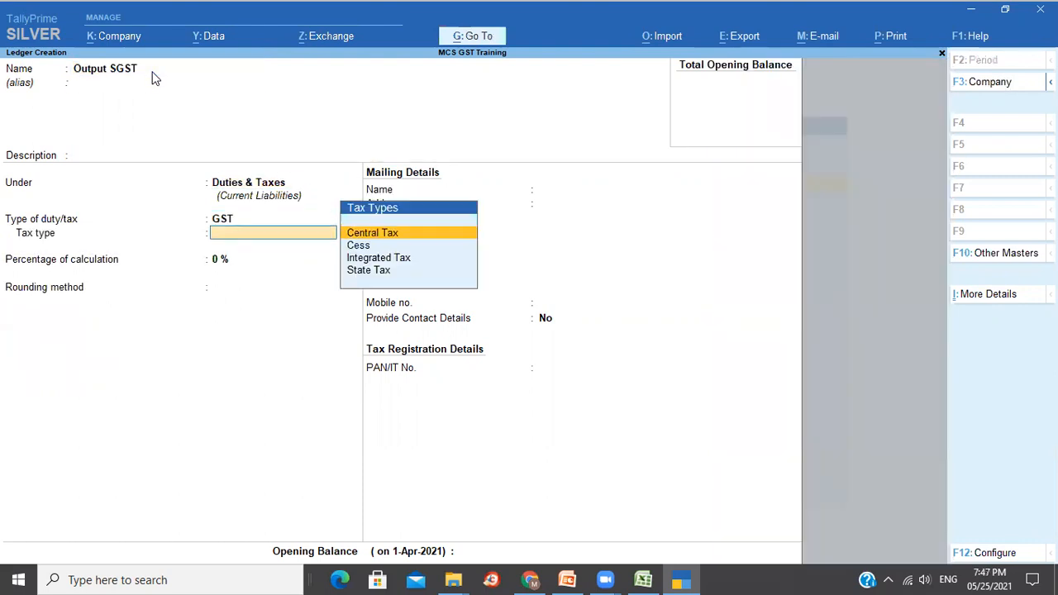
{"action": "key", "text": "Down"}
{"action": "key", "text": "Down"}
{"action": "key", "text": "Down"}
{"action": "key", "text": "Return"}
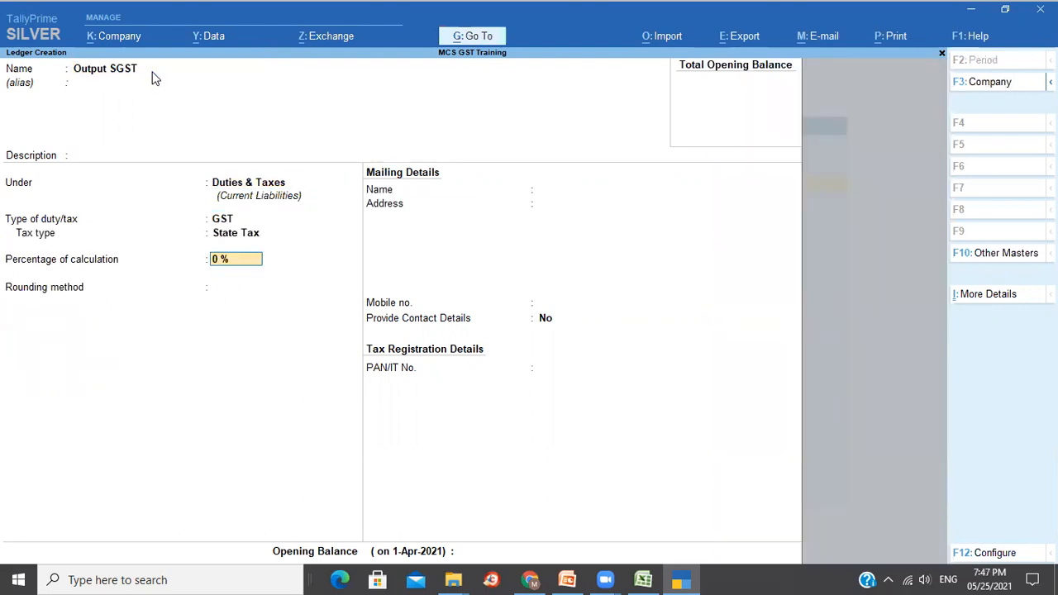
{"action": "key", "text": "ctrl+a"}
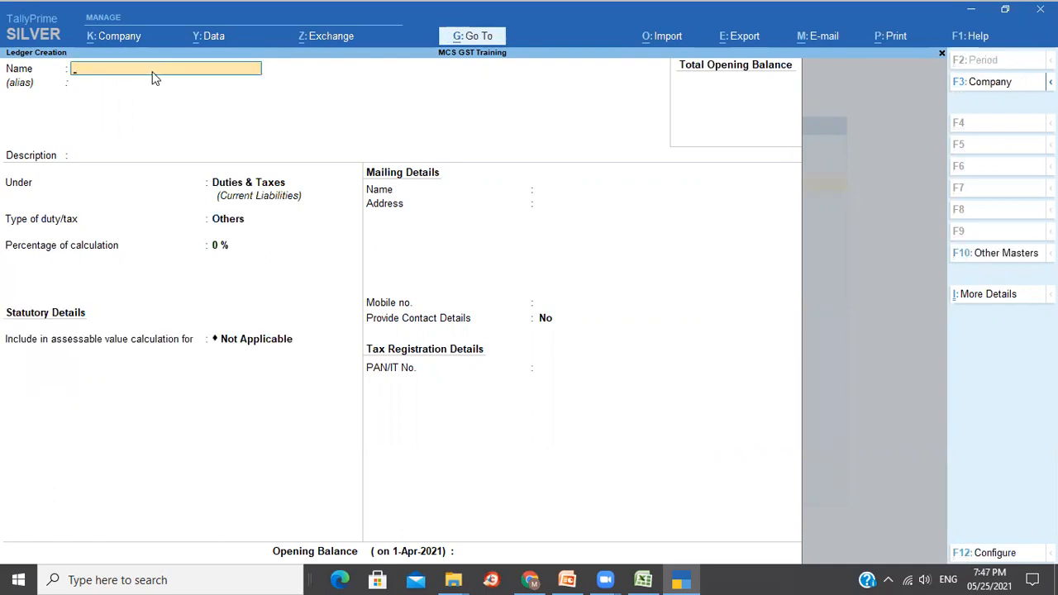
Create Output GST Cess under Duties & Taxes: GST duty, Cess tax type, Based on Value, 0%.
{"action": "type", "text": "Output GST Cess"}
{"action": "key", "text": "Return"}
{"action": "key", "text": "Return"}
{"action": "key", "text": "Return"}
{"action": "key", "text": "Return"}
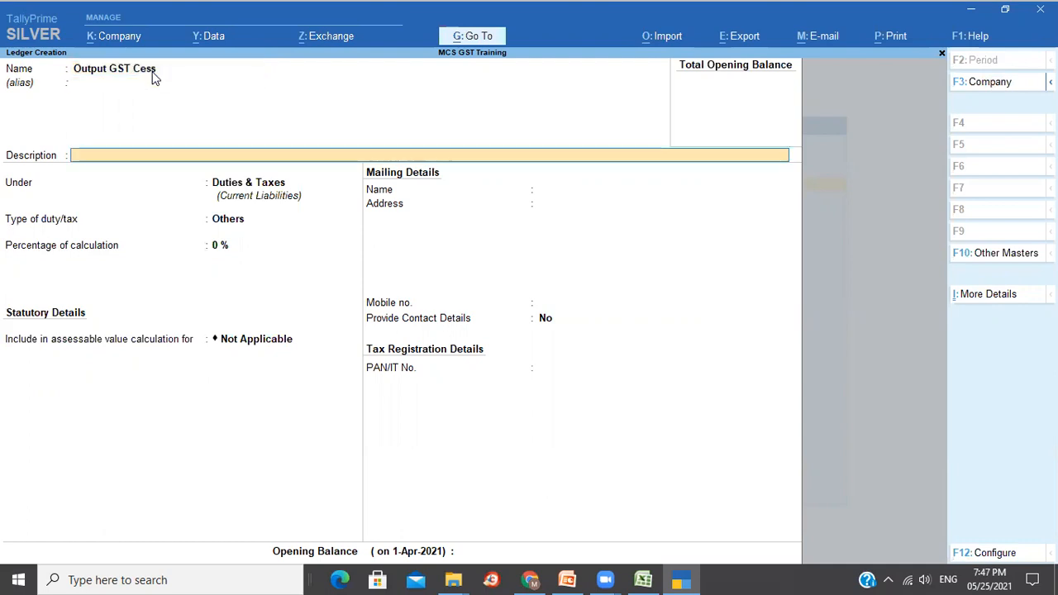
{"action": "key", "text": "Up"}
{"action": "key", "text": "Return"}
{"action": "key", "text": "Down"}
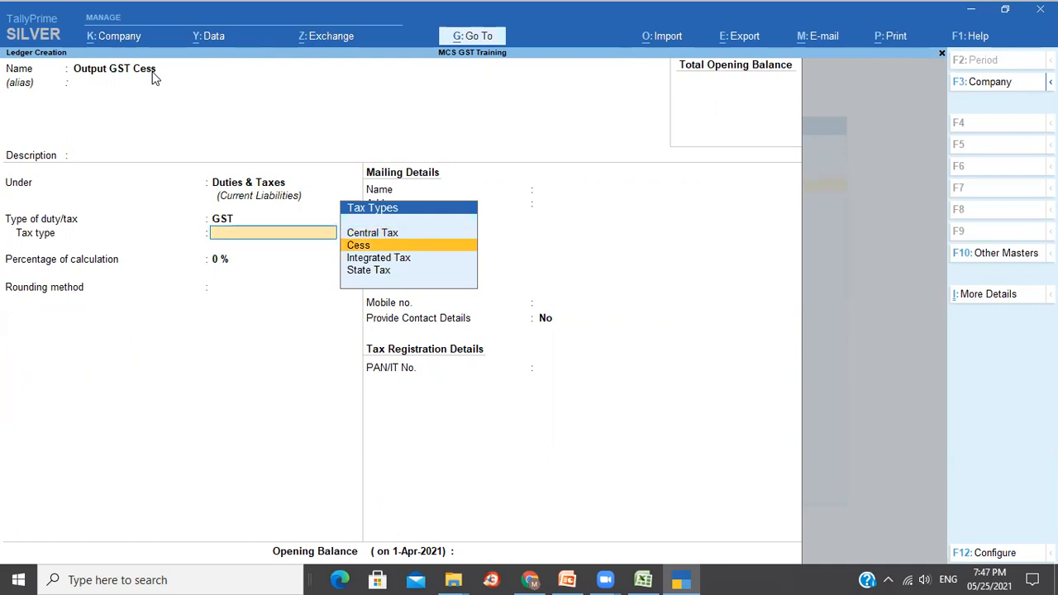
{"action": "key", "text": "Return"}
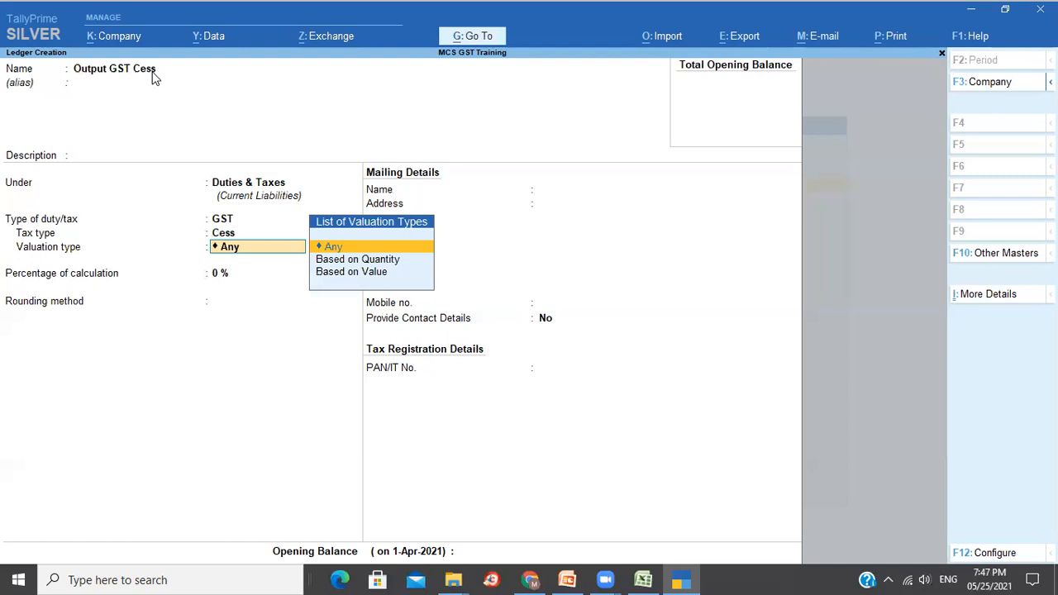
{"action": "key", "text": "Down"}
{"action": "key", "text": "Down"}
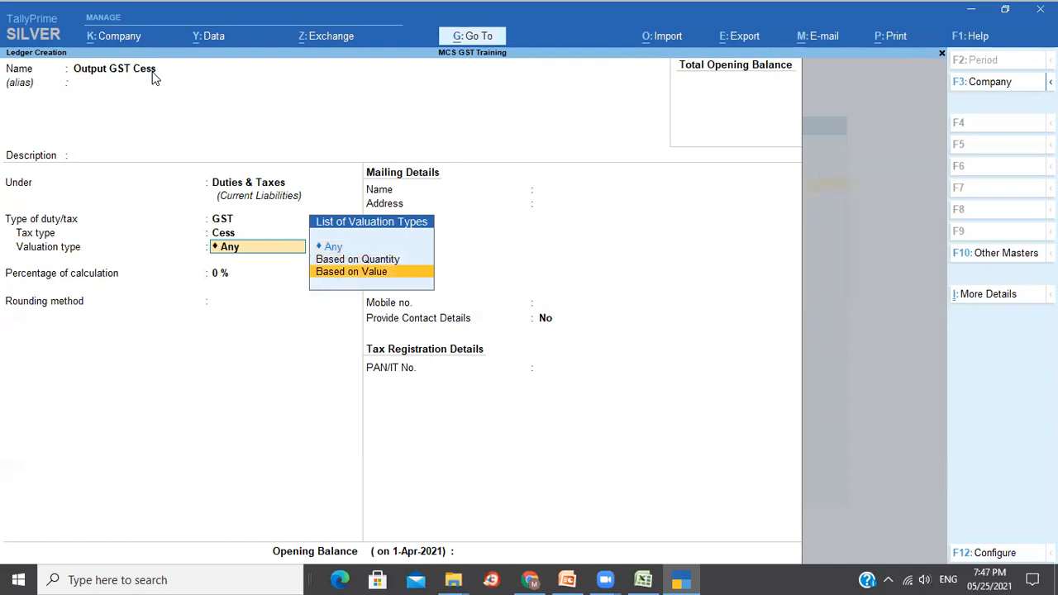
{"action": "key", "text": "Return"}
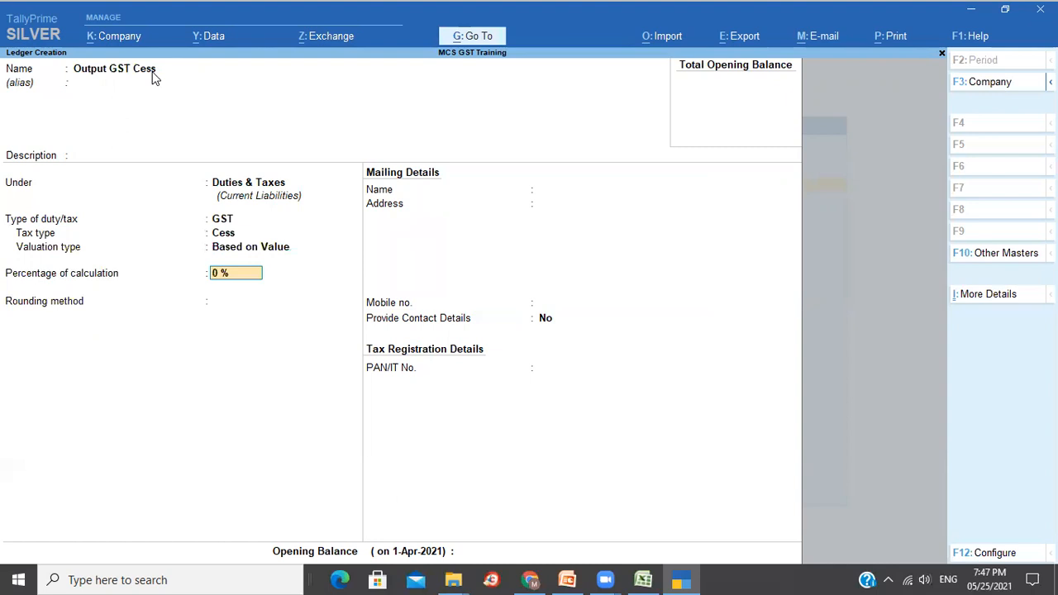
{"action": "key", "text": "Return"}
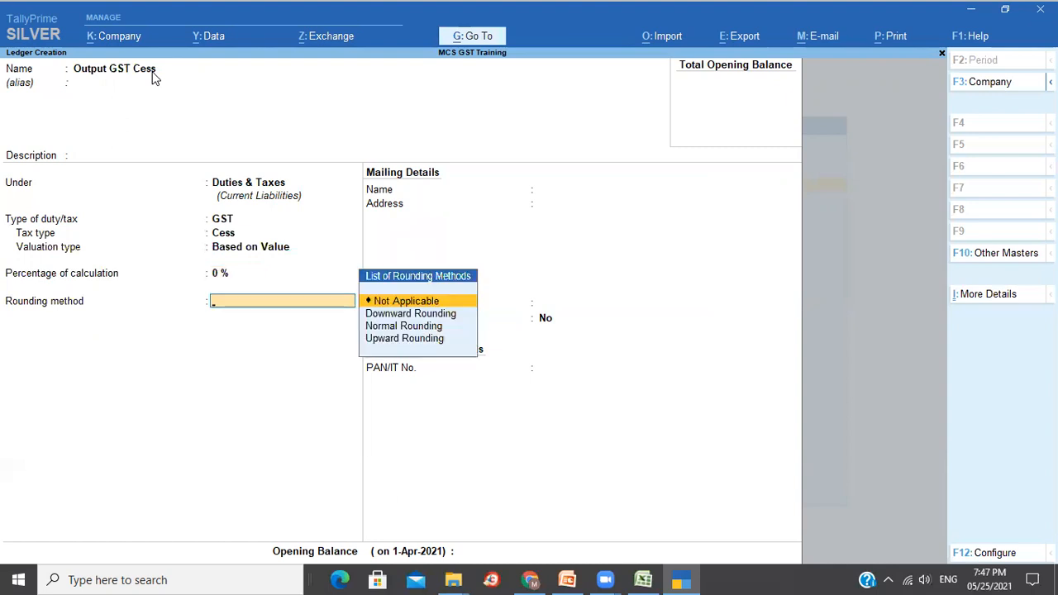
{"action": "key", "text": "Return"}
{"action": "key", "text": "Return"}
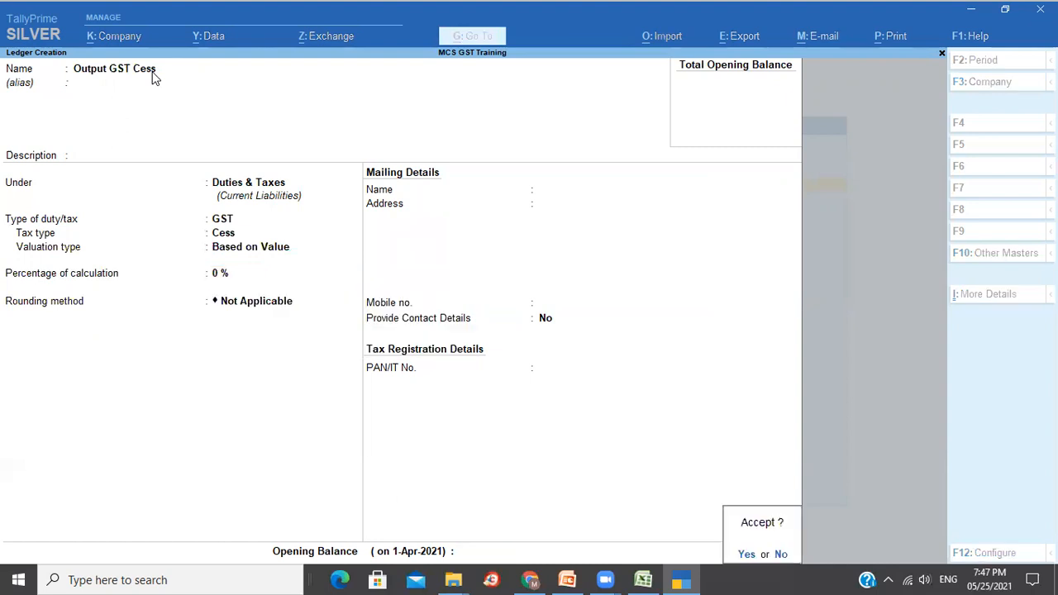
Create the Input CGST ledger under Duties & Taxes as GST Central Tax.
{"action": "key", "text": "Return"}
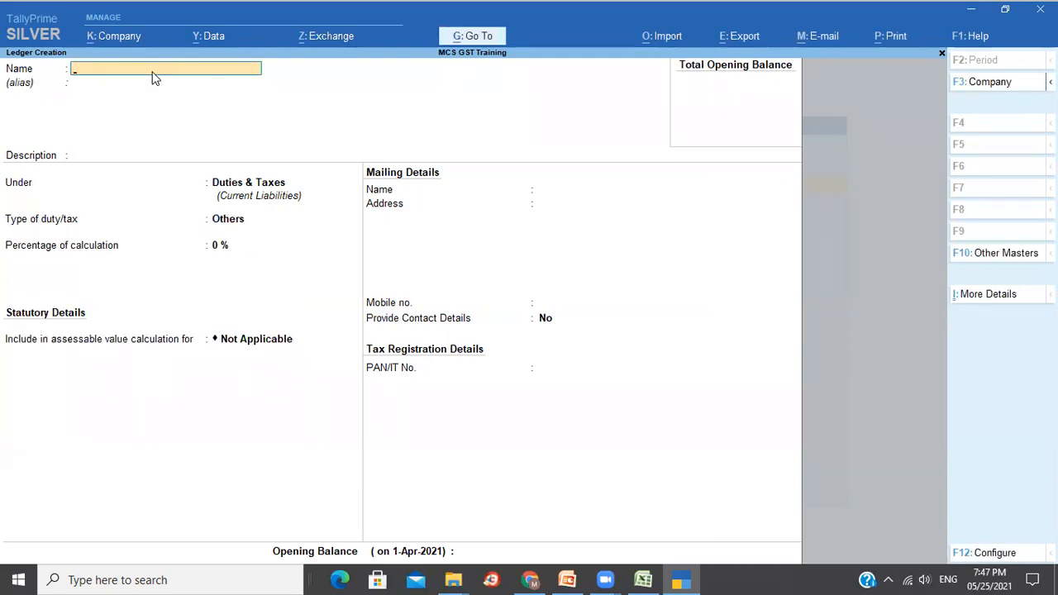
{"action": "type", "text": "Input CGST"}
{"action": "key", "text": "Return"}
{"action": "key", "text": "Return"}
{"action": "key", "text": "Return"}
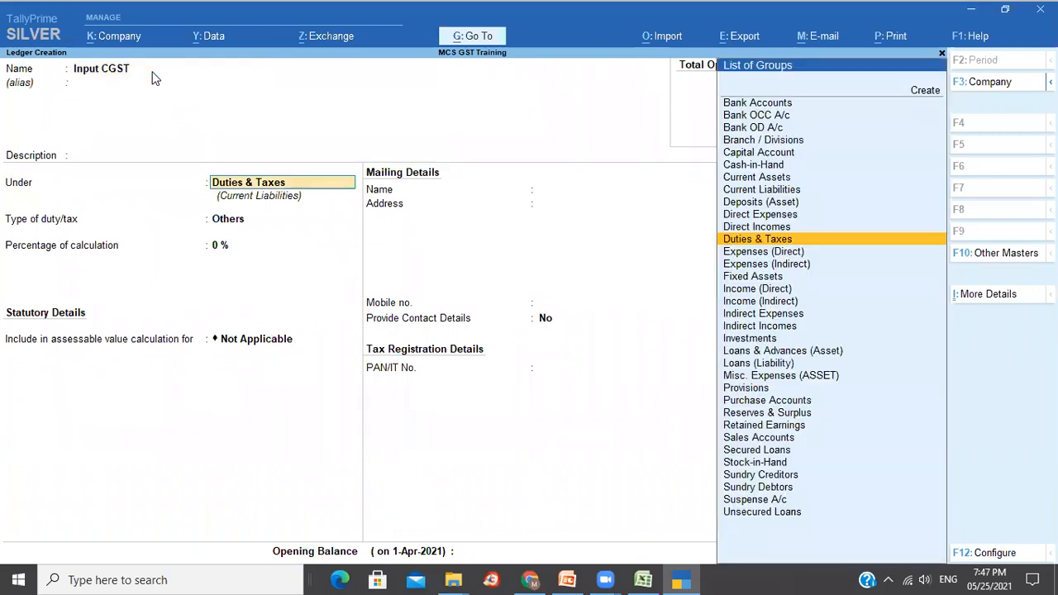
{"action": "key", "text": "Return"}
{"action": "key", "text": "Up"}
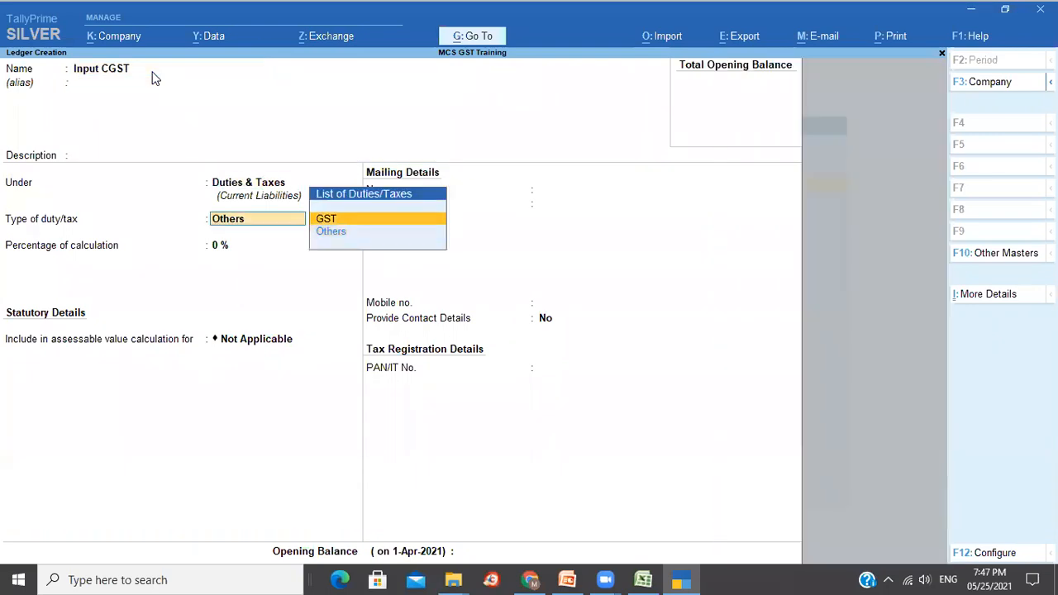
{"action": "key", "text": "Return"}
{"action": "key", "text": "Return"}
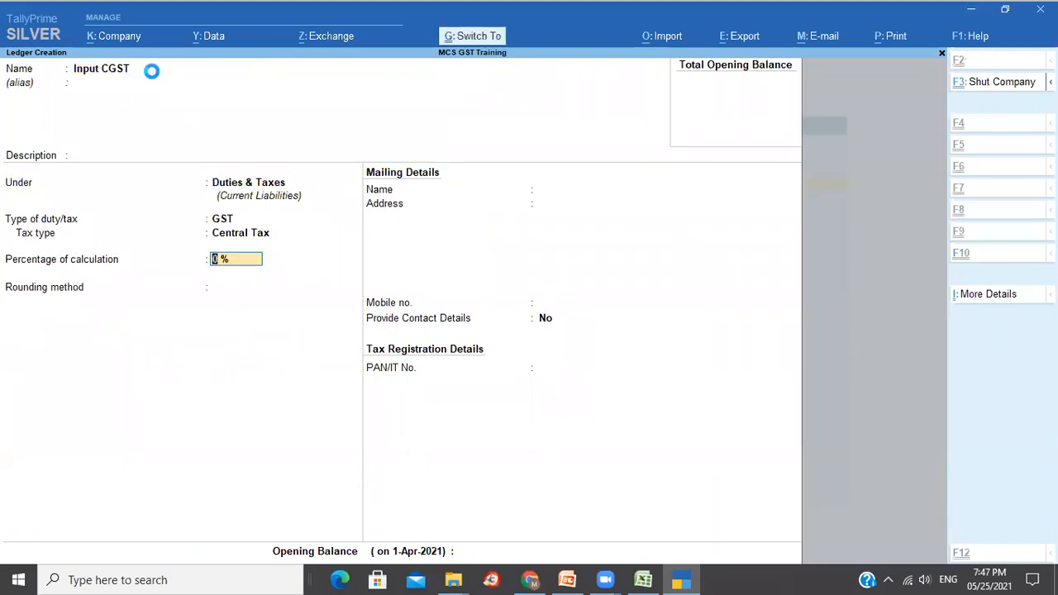
{"action": "key", "text": "ctrl+a"}
Create the Input SGST ledger under Duties & Taxes, GST duty, State Tax.
{"action": "type", "text": "Input SGST"}
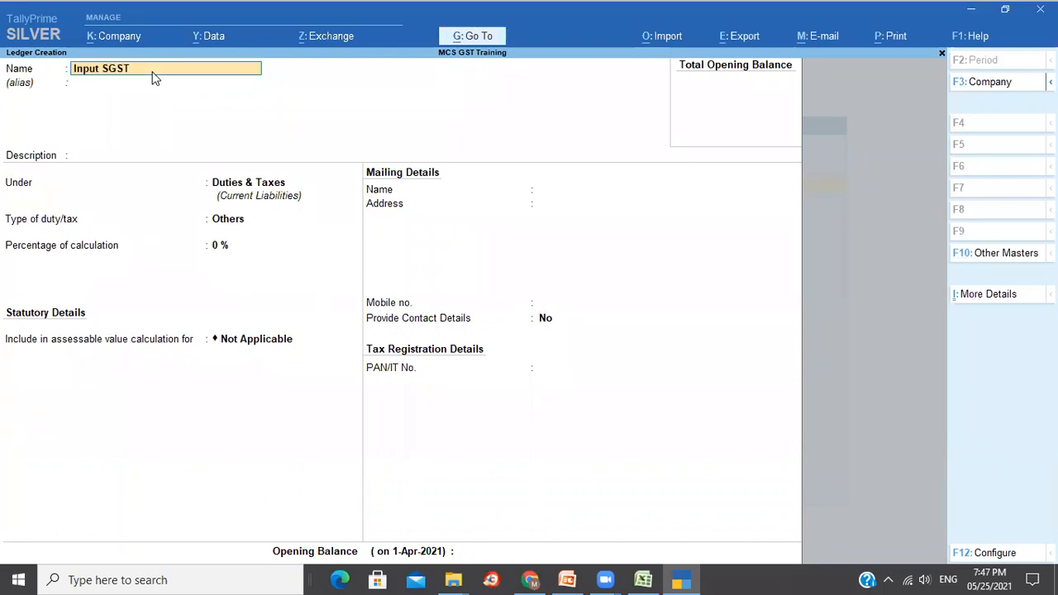
{"action": "key", "text": "Return"}
{"action": "key", "text": "Return"}
{"action": "key", "text": "Return"}
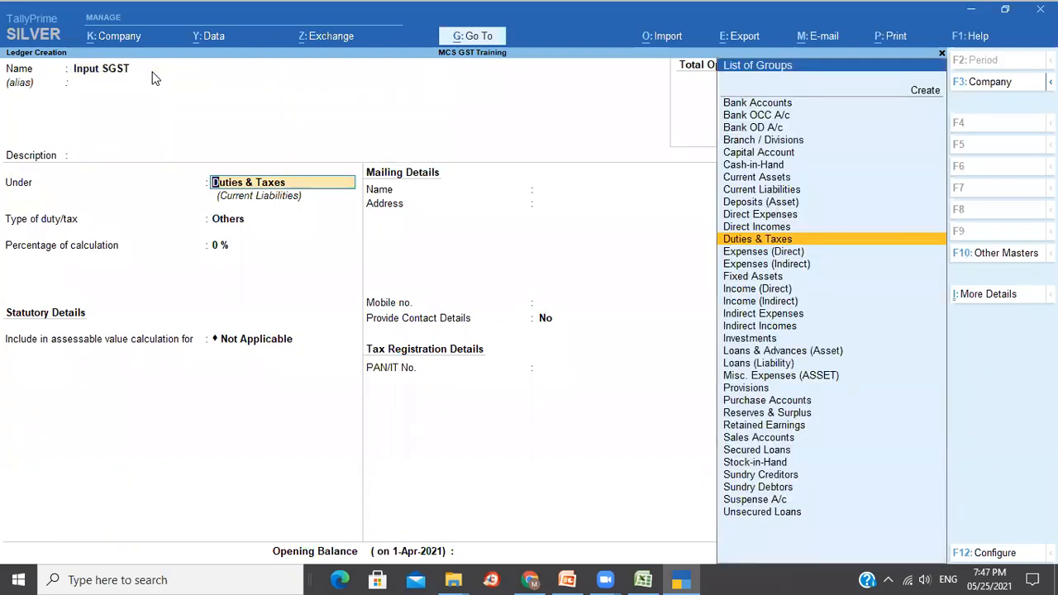
{"action": "key", "text": "Return"}
{"action": "key", "text": "Up"}
{"action": "key", "text": "Return"}
{"action": "key", "text": "Down"}
{"action": "key", "text": "Down"}
{"action": "key", "text": "Down"}
Create the Input IGST ledger under Duties & Taxes, GST duty, Integrated Tax.
{"action": "key", "text": "Return"}
{"action": "key", "text": "ctrl"}
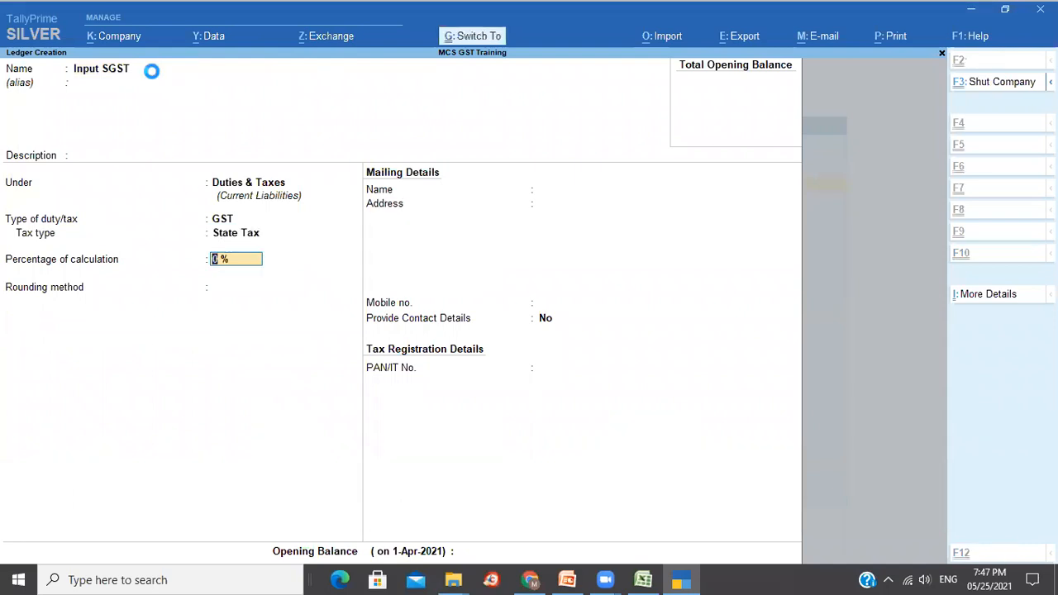
{"action": "key", "text": "ctrl+a"}
{"action": "type", "text": "Input IGST"}
{"action": "key", "text": "Return"}
{"action": "key", "text": "Return"}
{"action": "key", "text": "Return"}
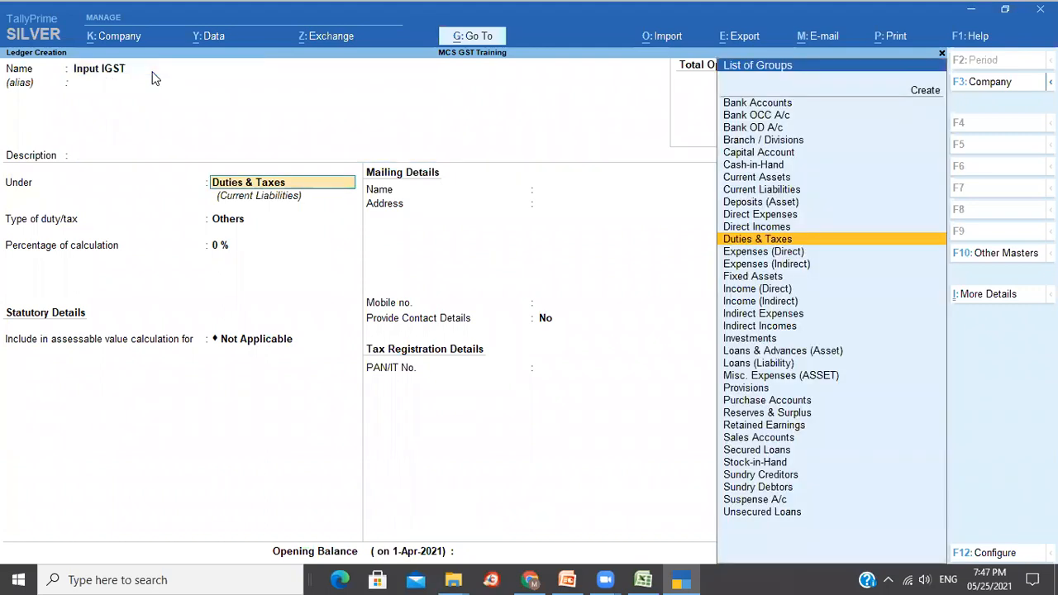
{"action": "key", "text": "Return"}
{"action": "key", "text": "Up"}
{"action": "key", "text": "Return"}
{"action": "key", "text": "Down"}
{"action": "key", "text": "Down"}
{"action": "key", "text": "Return"}
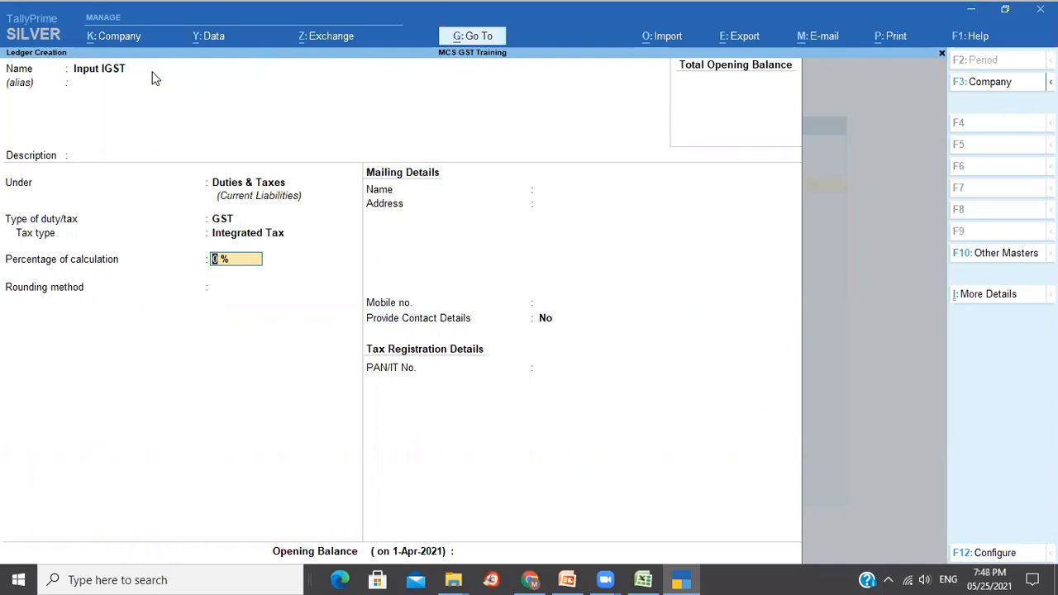
{"action": "key", "text": "ctrl"}
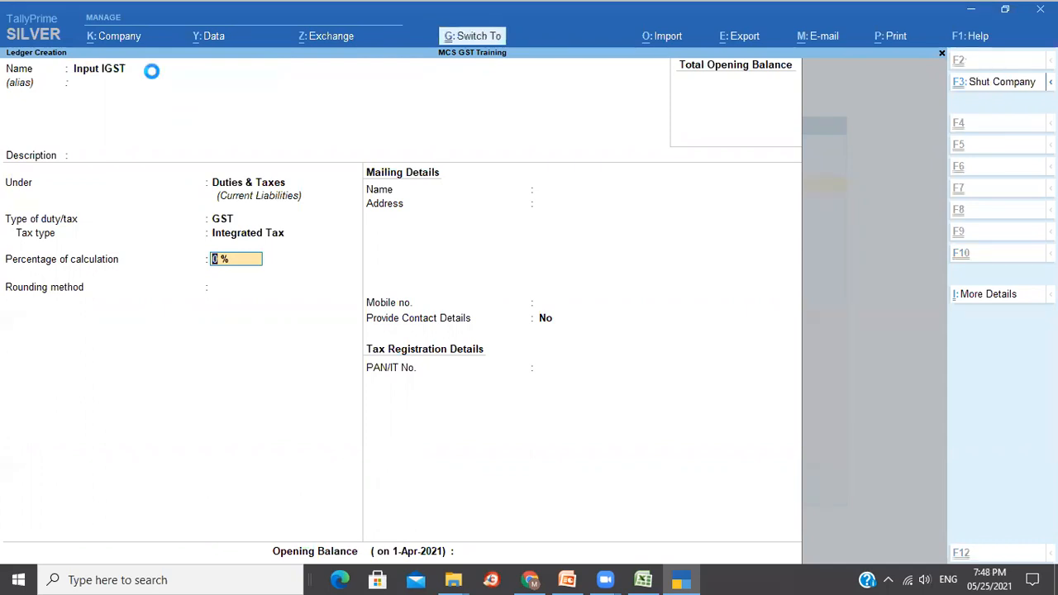
{"action": "key", "text": "ctrl+a"}
Create Input GST Cess under Duties & Taxes: GST duty, Cess, Based on Value, 0%.
{"action": "type", "text": "Input GST"}
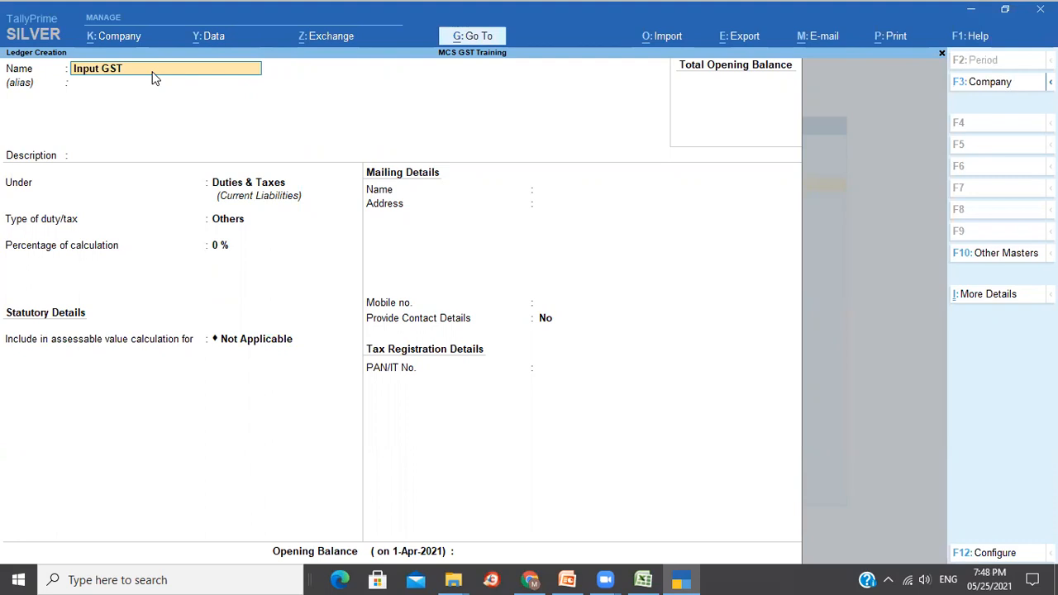
{"action": "type", "text": " Cess"}
{"action": "key", "text": "Return"}
{"action": "key", "text": "Return"}
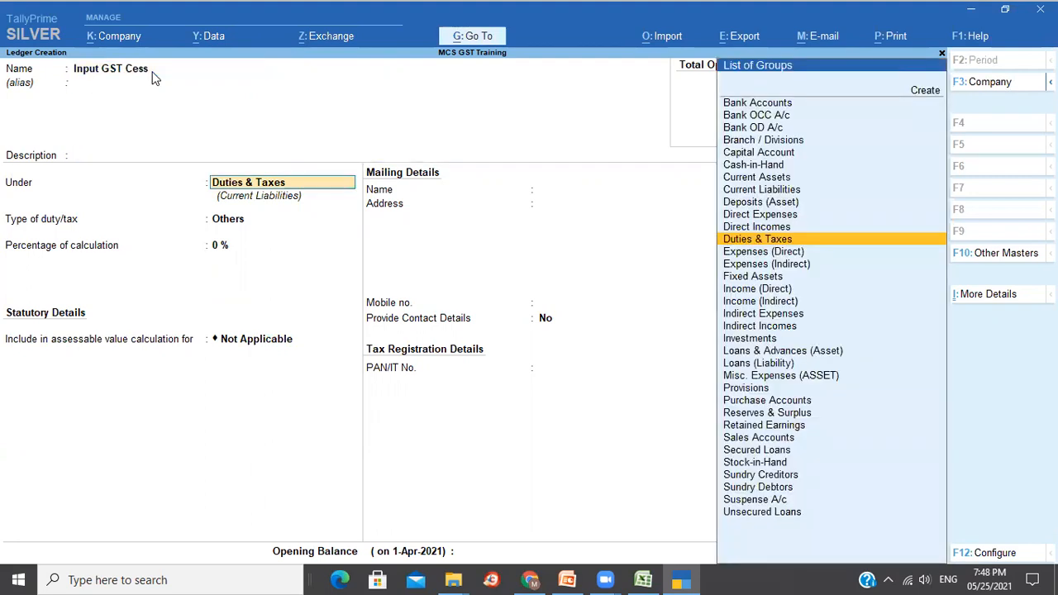
{"action": "key", "text": "Return"}
{"action": "key", "text": "Up"}
{"action": "key", "text": "Return"}
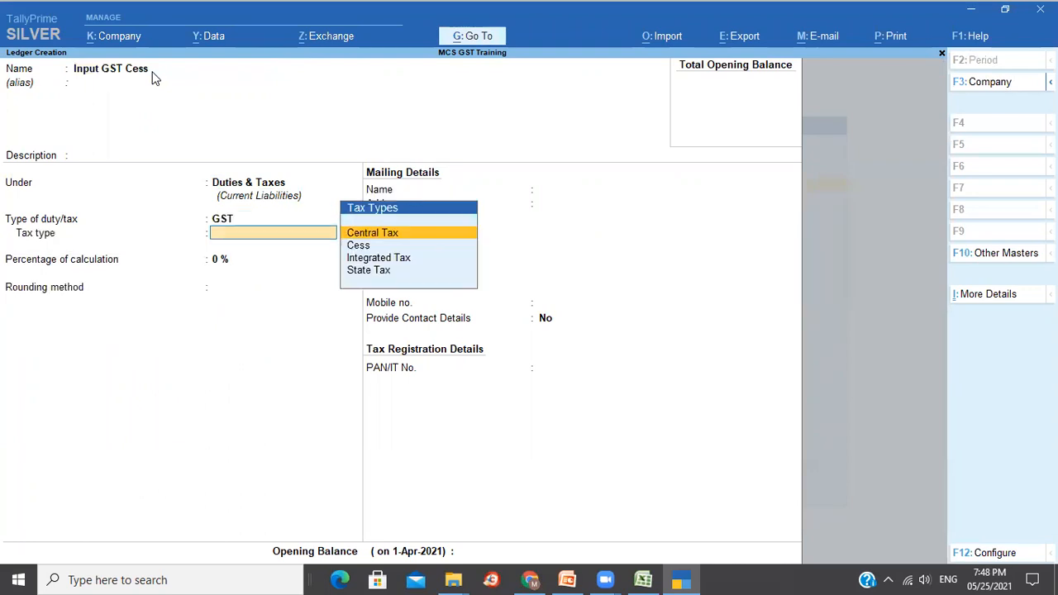
{"action": "key", "text": "Down"}
{"action": "key", "text": "Return"}
{"action": "key", "text": "Down"}
{"action": "key", "text": "Down"}
{"action": "key", "text": "Return"}
{"action": "key", "text": "Return"}
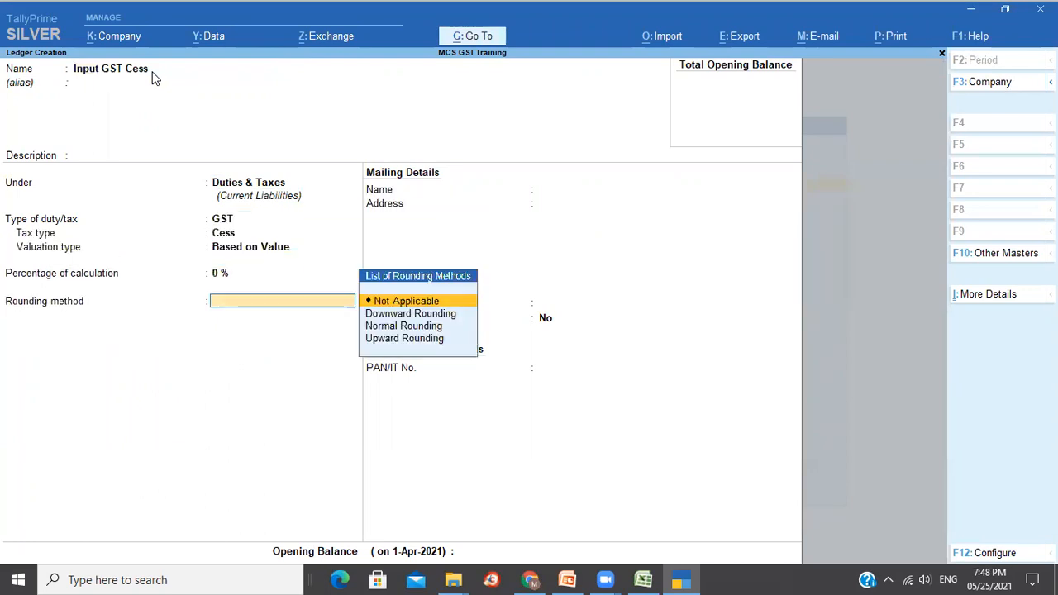
{"action": "key", "text": "Return"}
{"action": "key", "text": "Return"}
{"action": "key", "text": "Return"}
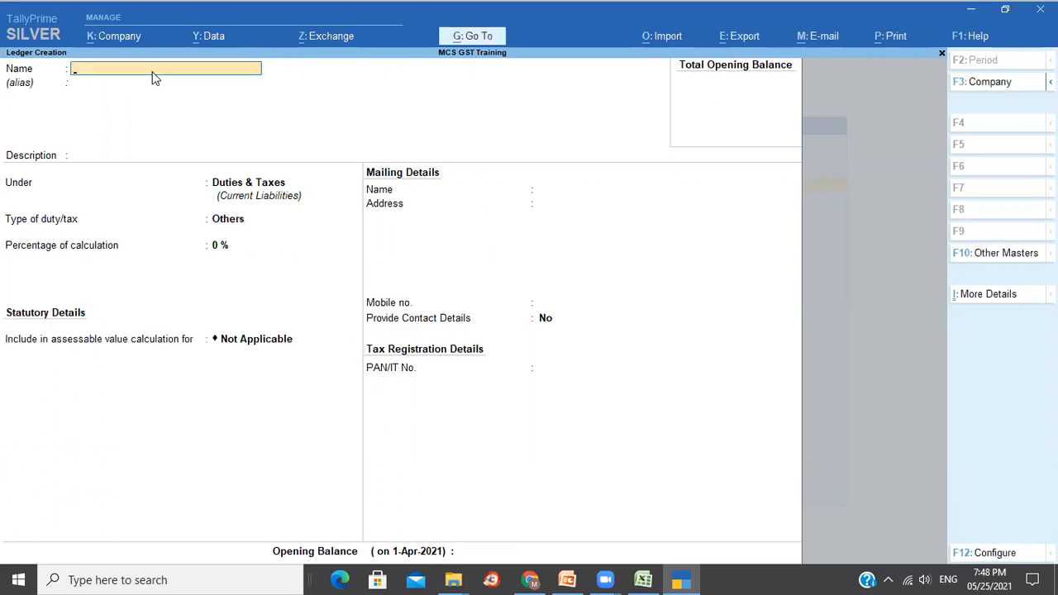
{"action": "key", "text": "Escape"}
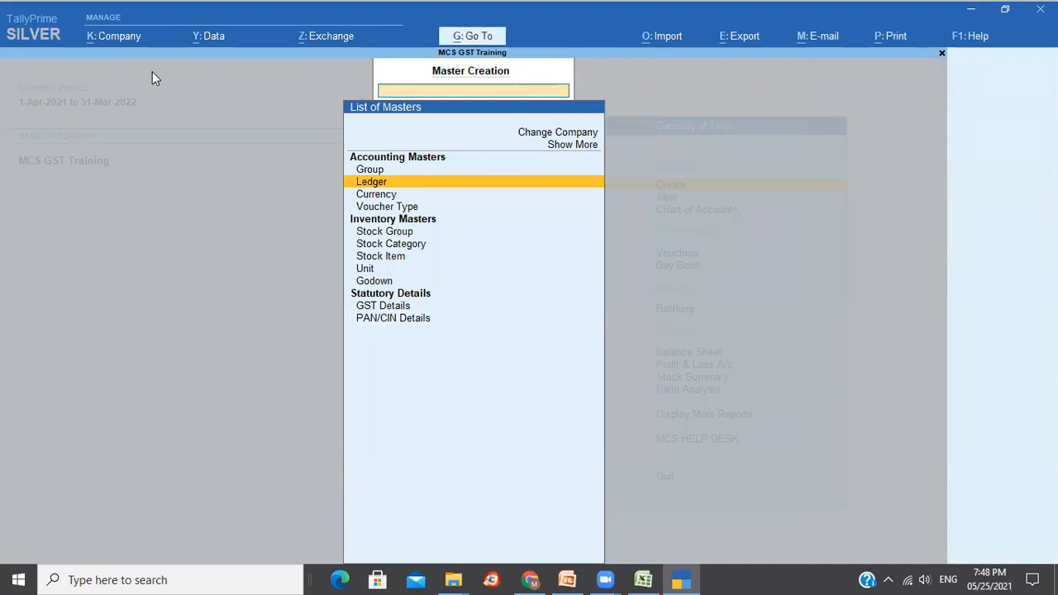
Leave Ledger Creation and open the Alter list of masters.
{"action": "key", "text": "Return"}
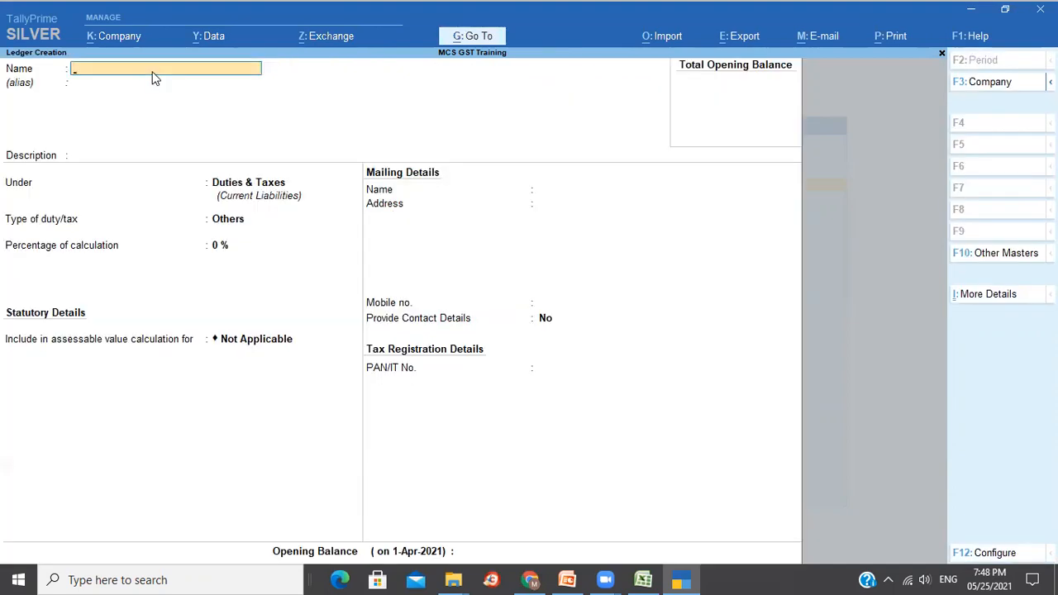
{"action": "key", "text": "Escape"}
{"action": "key", "text": "Escape"}
{"action": "key", "text": "Down"}
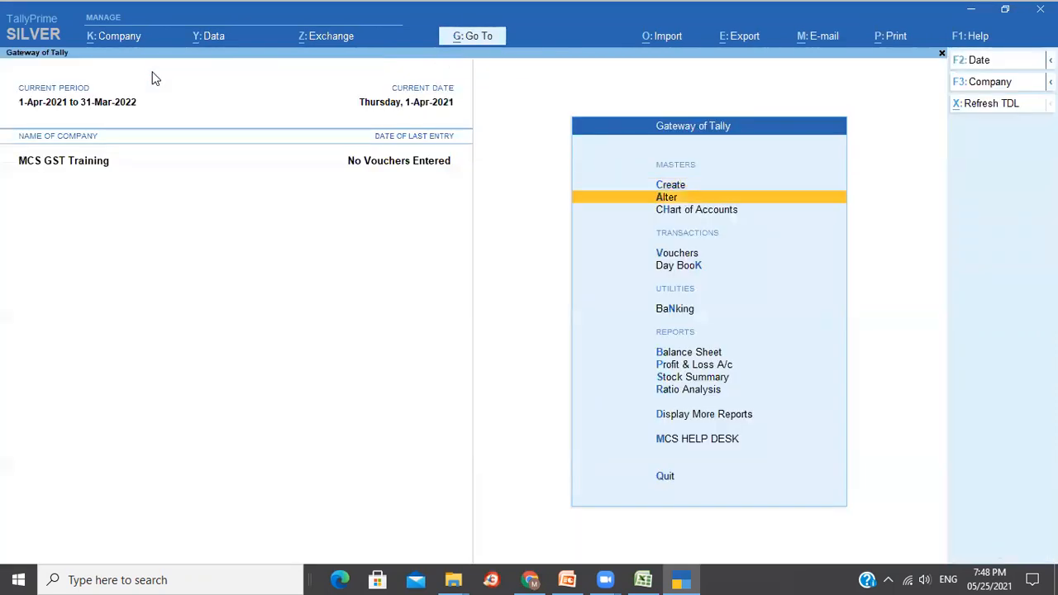
{"action": "key", "text": "Return"}
{"action": "key", "text": "Return"}
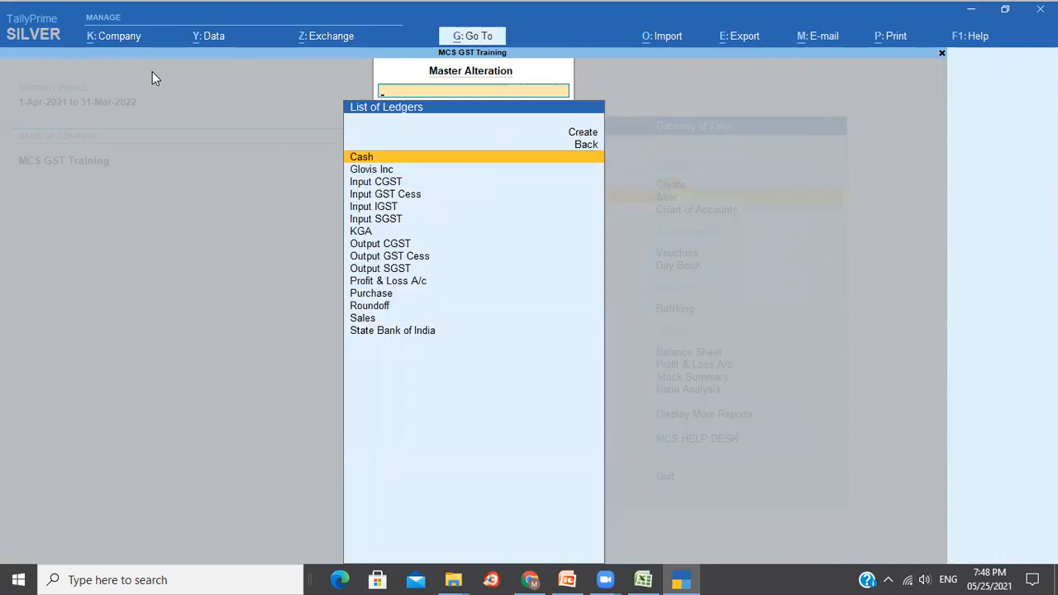
Review the new ledgers from Input CGST through Output SGST, Purchase and Roundoff.
{"action": "key", "text": "Down"}
{"action": "key", "text": "Down"}
{"action": "key", "text": "Up"}
{"action": "key", "text": "Down"}
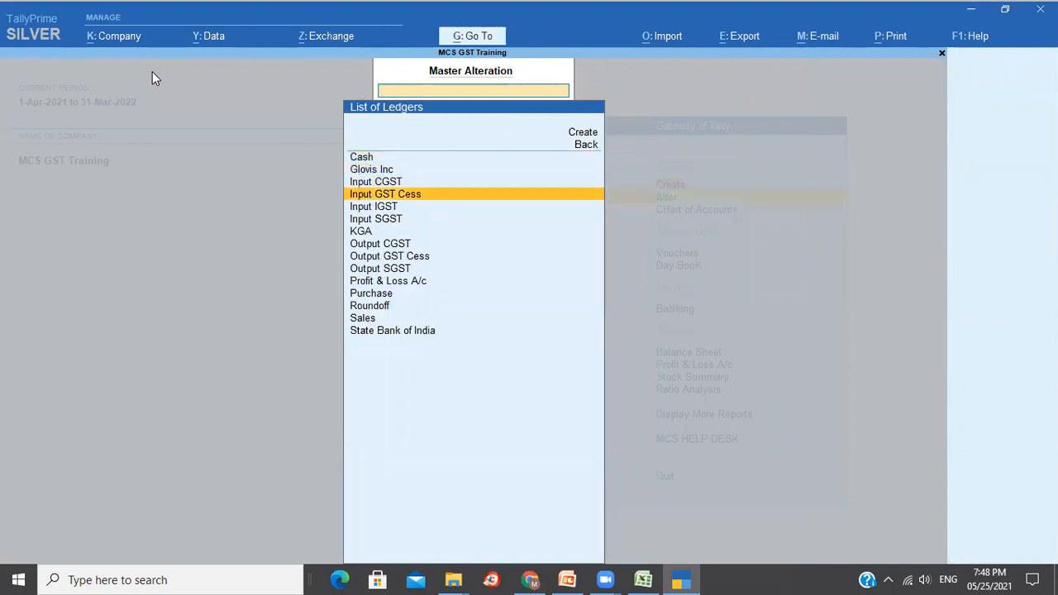
{"action": "key", "text": "Down"}
{"action": "key", "text": "Down"}
{"action": "key", "text": "Down"}
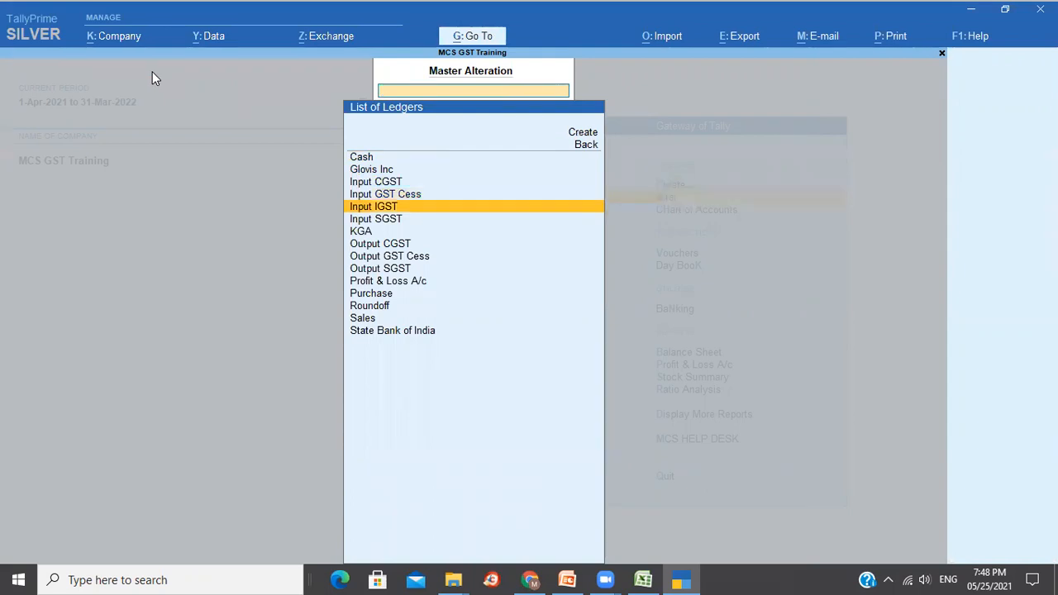
{"action": "key", "text": "Down"}
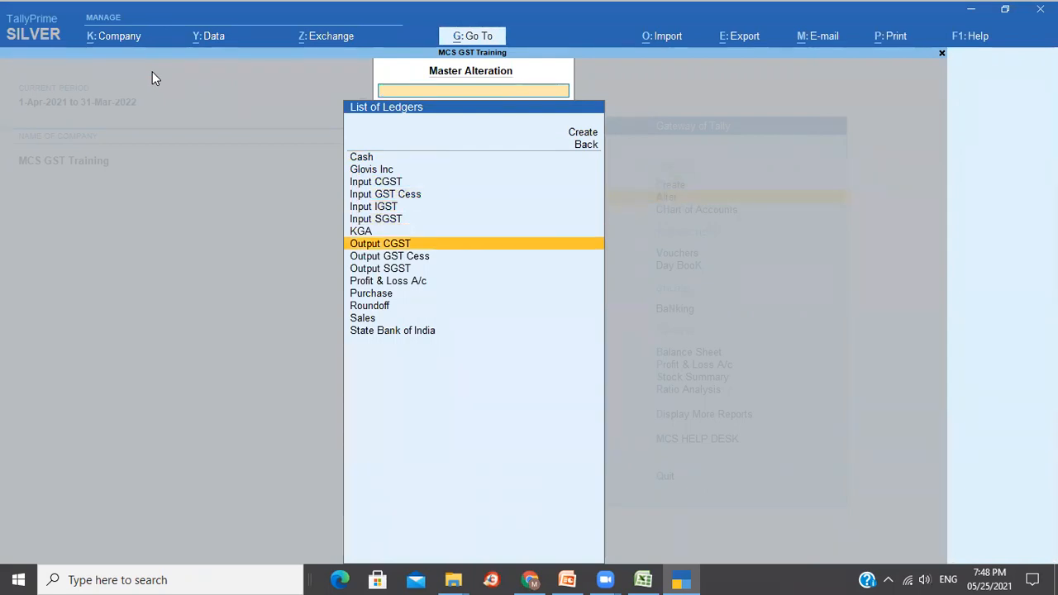
{"action": "key", "text": "Down"}
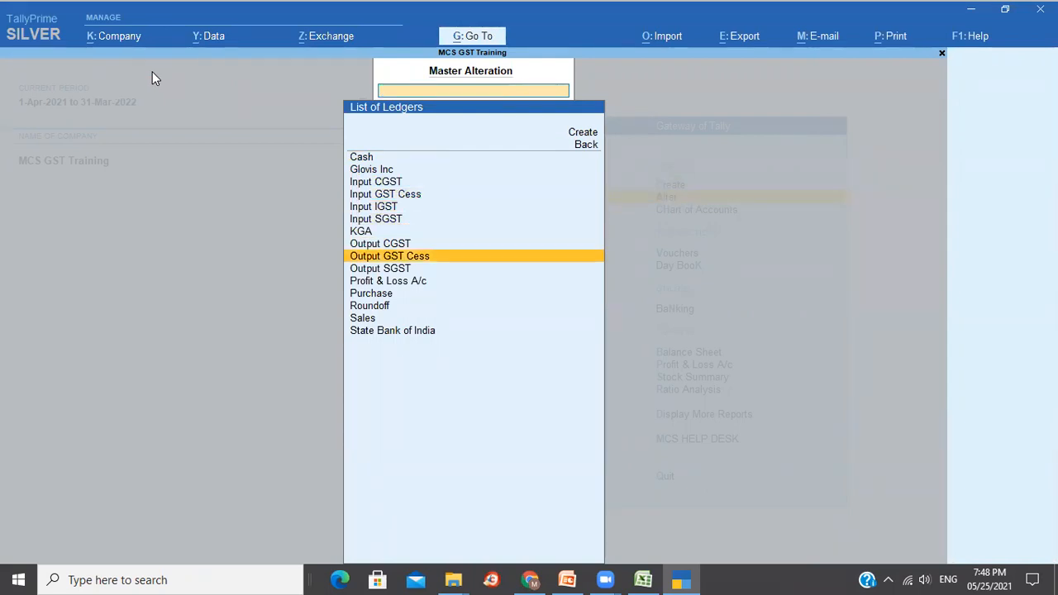
{"action": "key", "text": "Down"}
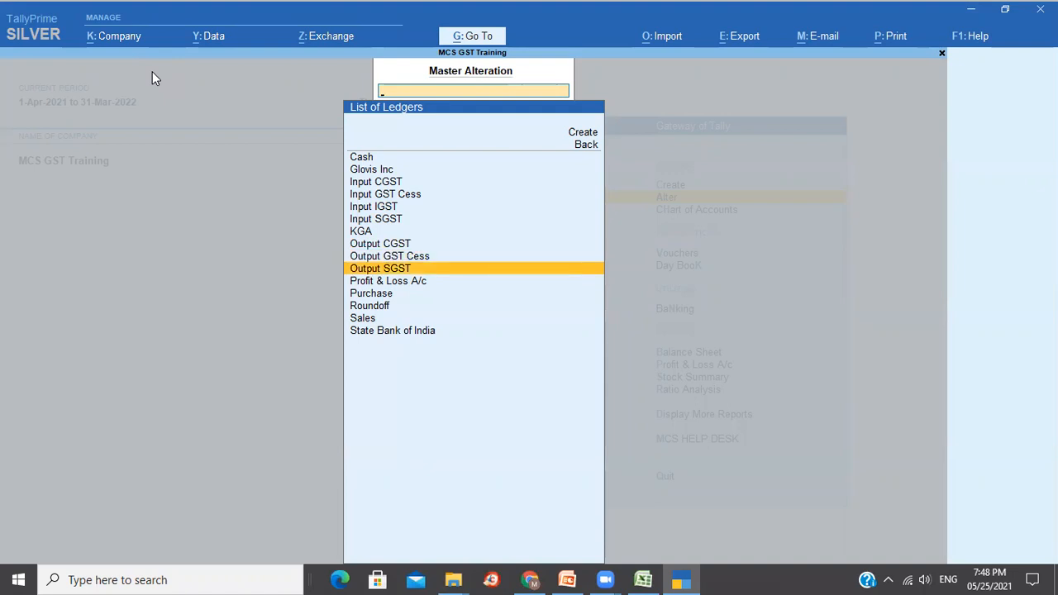
{"action": "key", "text": "Down"}
{"action": "key", "text": "Down"}
{"action": "key", "text": "Down"}
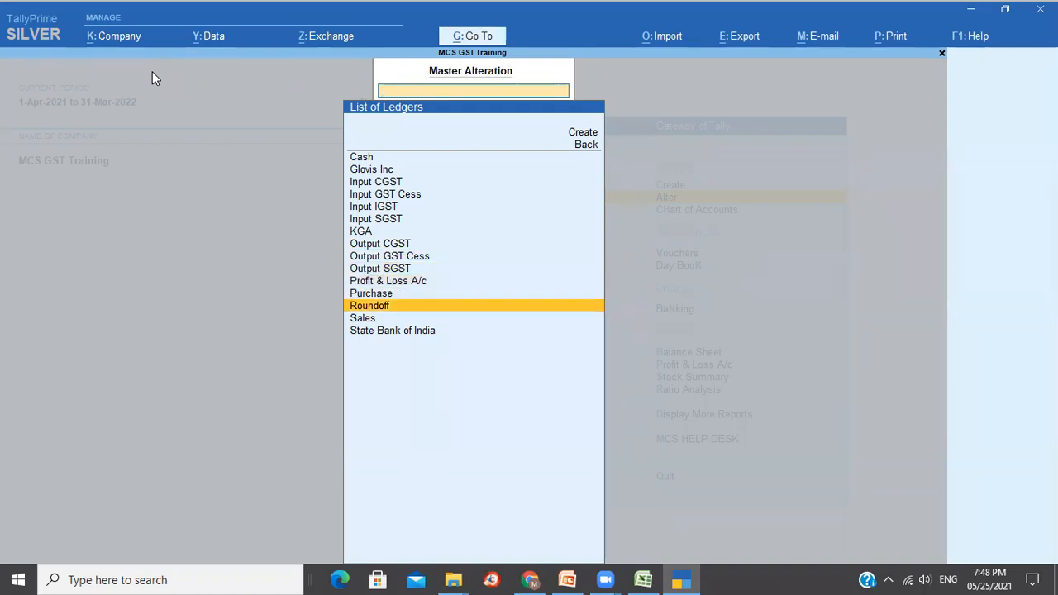
{"action": "key", "text": "Up"}
{"action": "key", "text": "Down"}
{"action": "key", "text": "Down"}
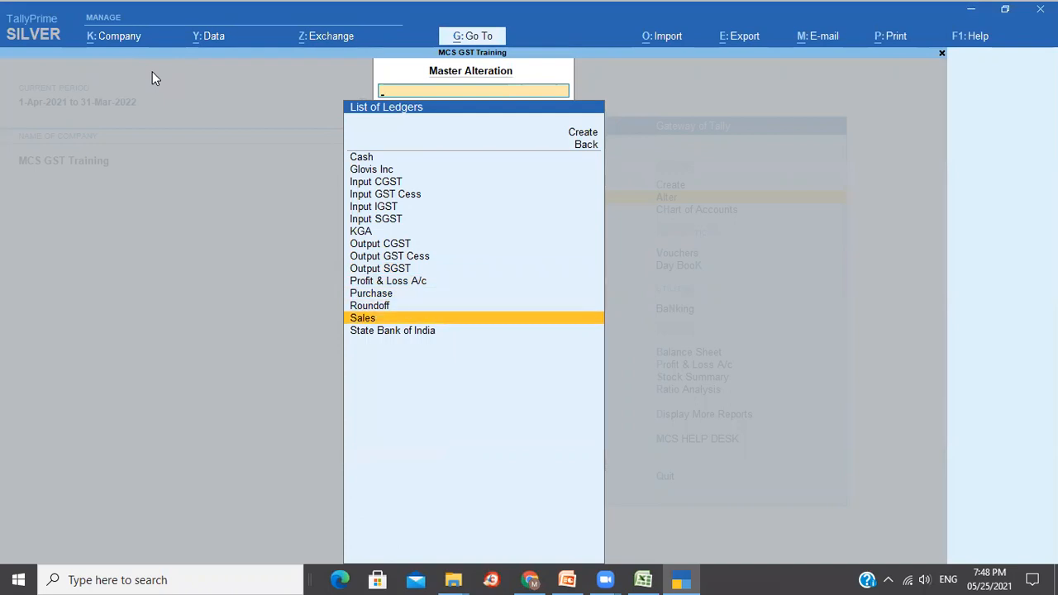
{"action": "key", "text": "Escape"}
{"action": "key", "text": "Escape"}
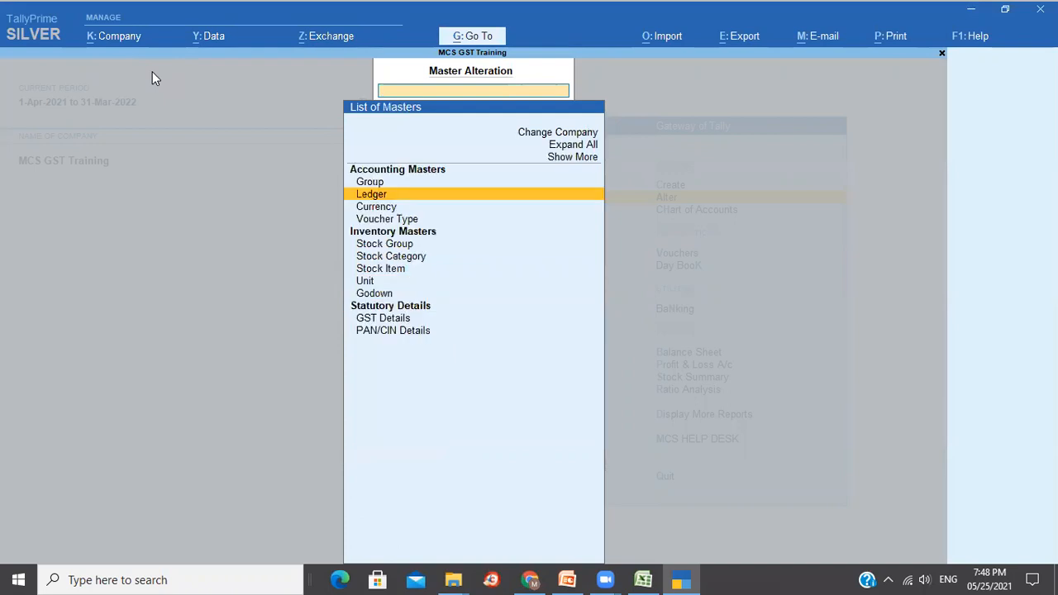
{"action": "key", "text": "Down"}
{"action": "key", "text": "Down"}
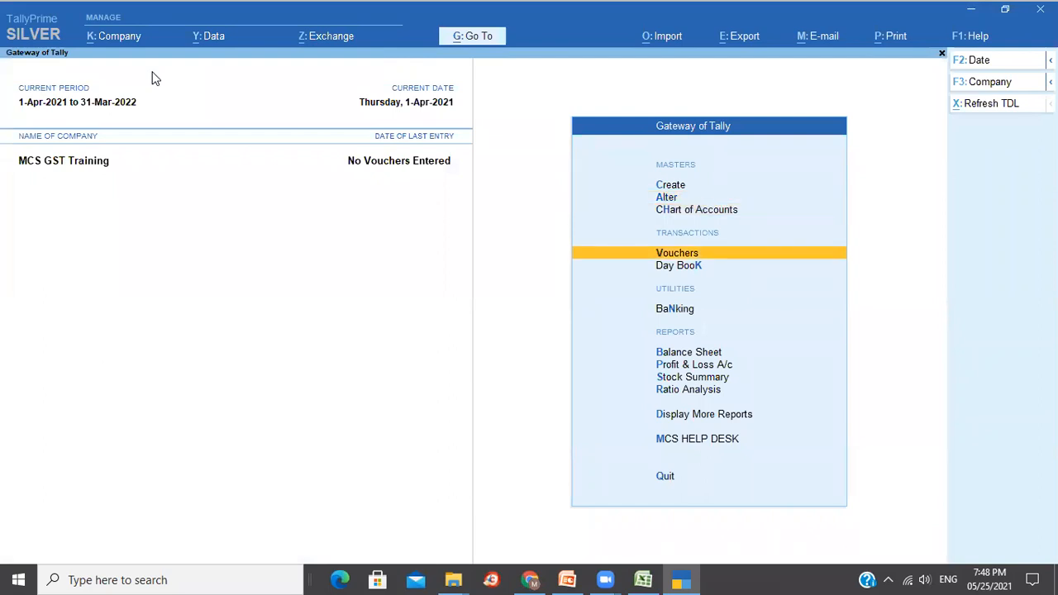
Start a new Purchase voucher and set Select common Ledger Account to Yes.
{"action": "key", "text": "Return"}
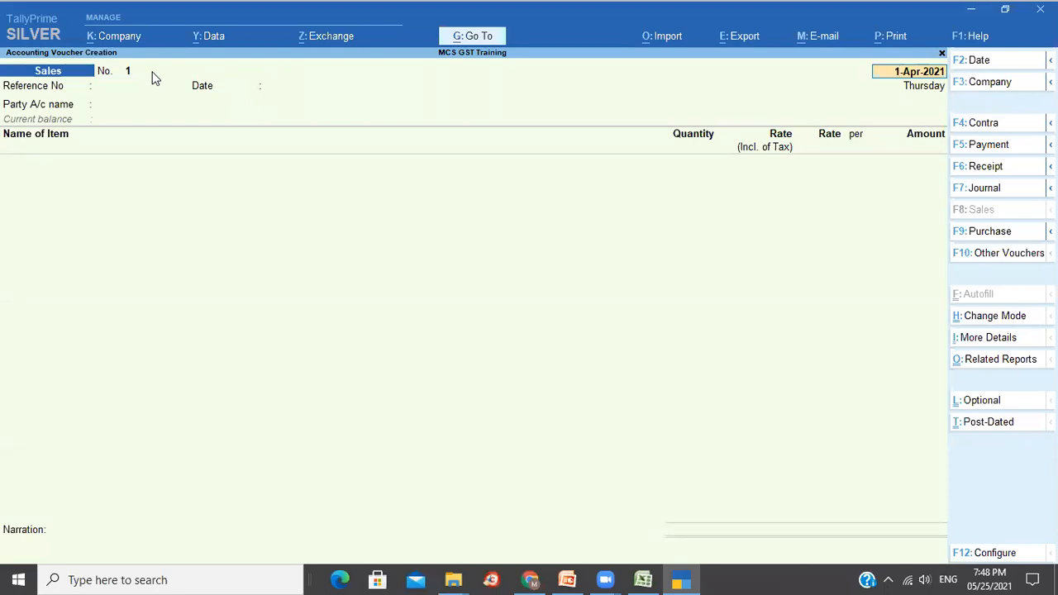
{"action": "left_click", "coordinate": [992, 232]}
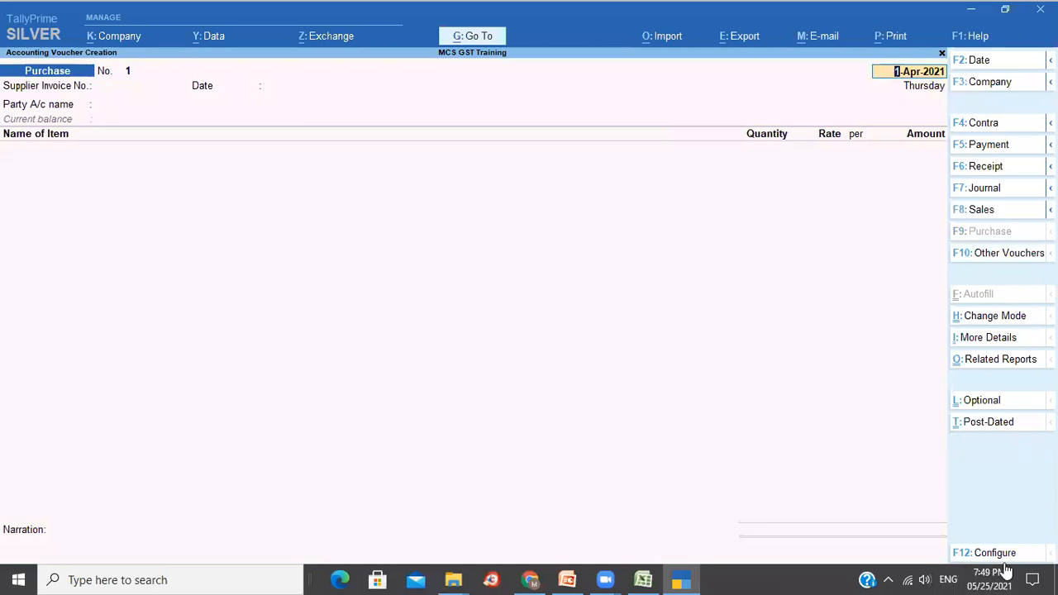
{"action": "left_click", "coordinate": [996, 555]}
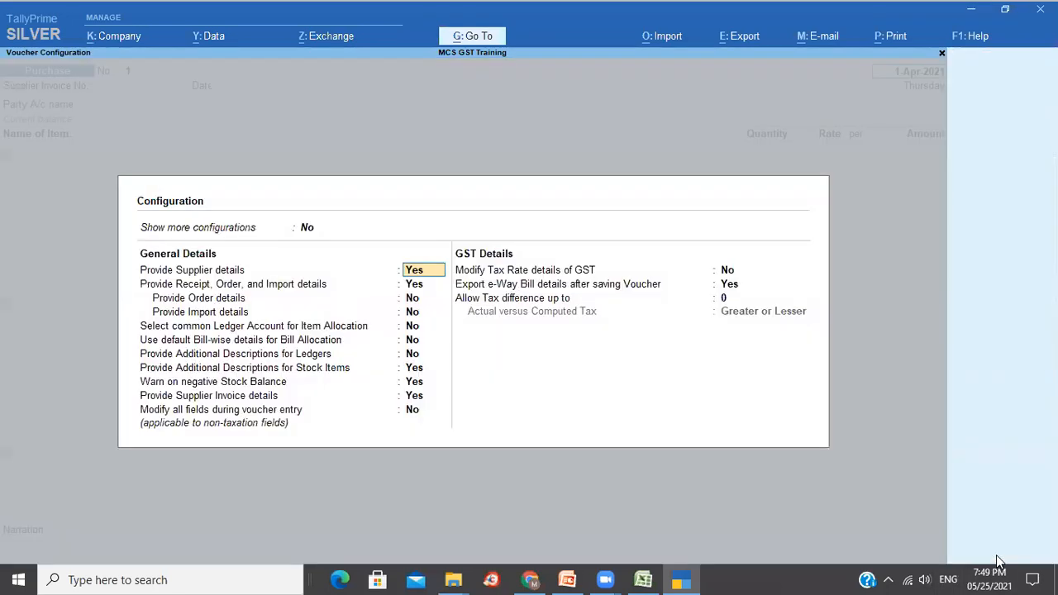
{"action": "left_click", "coordinate": [413, 326]}
{"action": "type", "text": "y"}
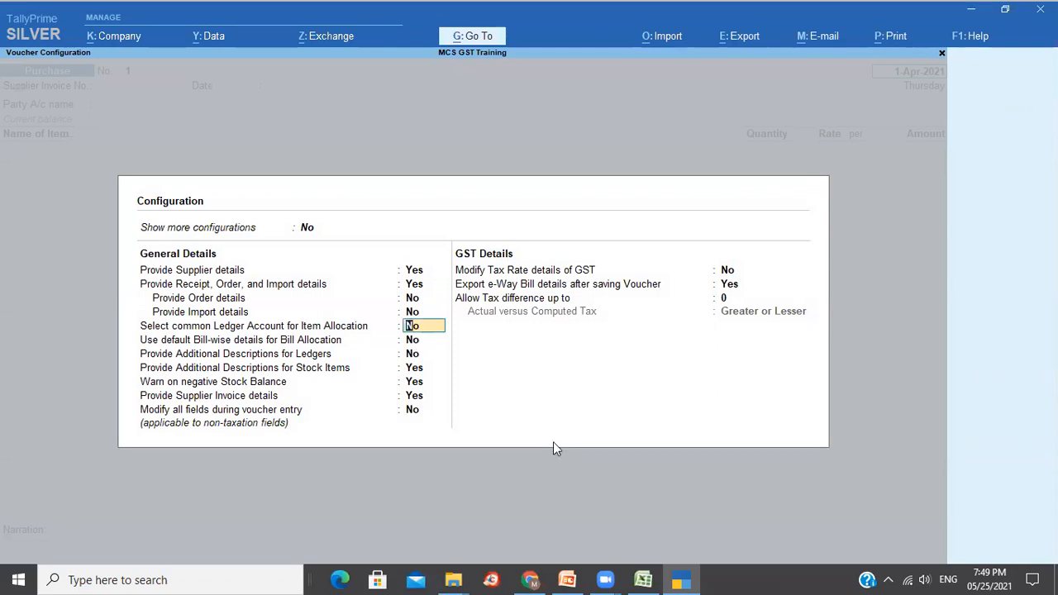
{"action": "key", "text": "Return"}
{"action": "key", "text": "ctrl+a"}
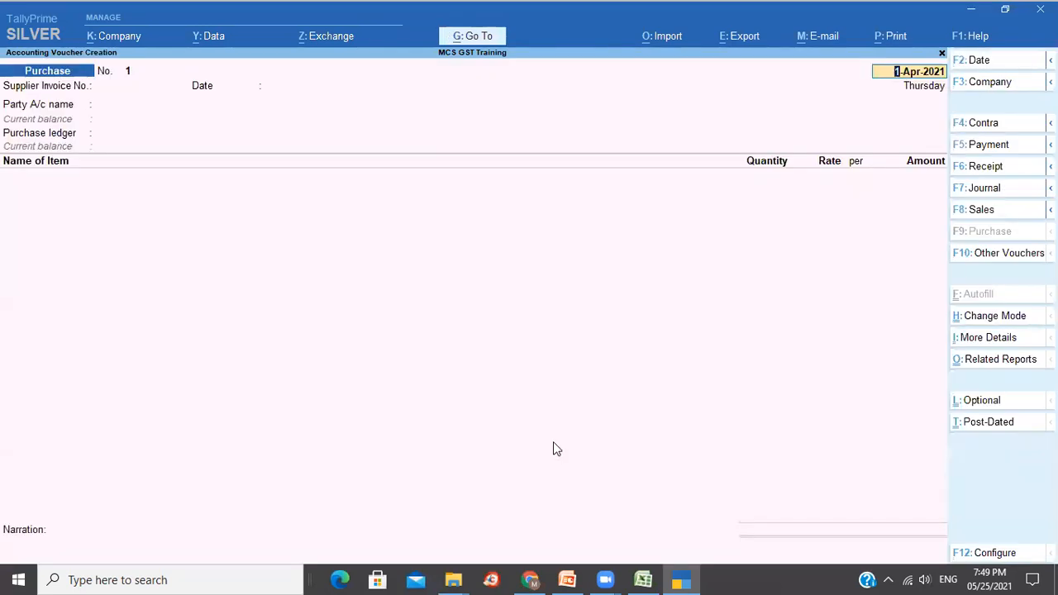
Enter supplier invoice 001, party Glovis Inc and purchase ledger Purchase.
{"action": "key", "text": "Return"}
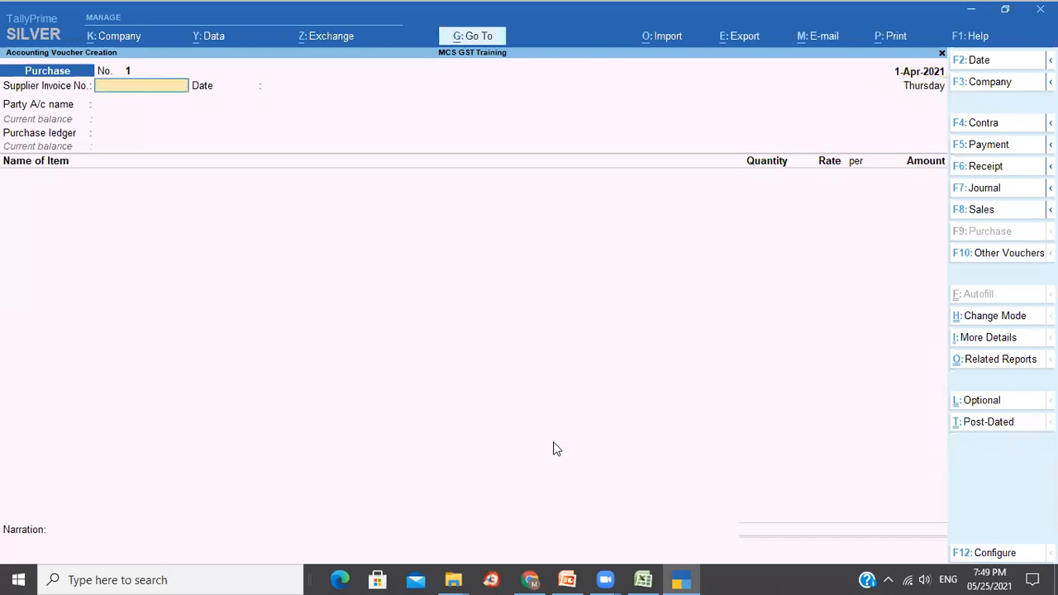
{"action": "type", "text": "001"}
{"action": "key", "text": "Return"}
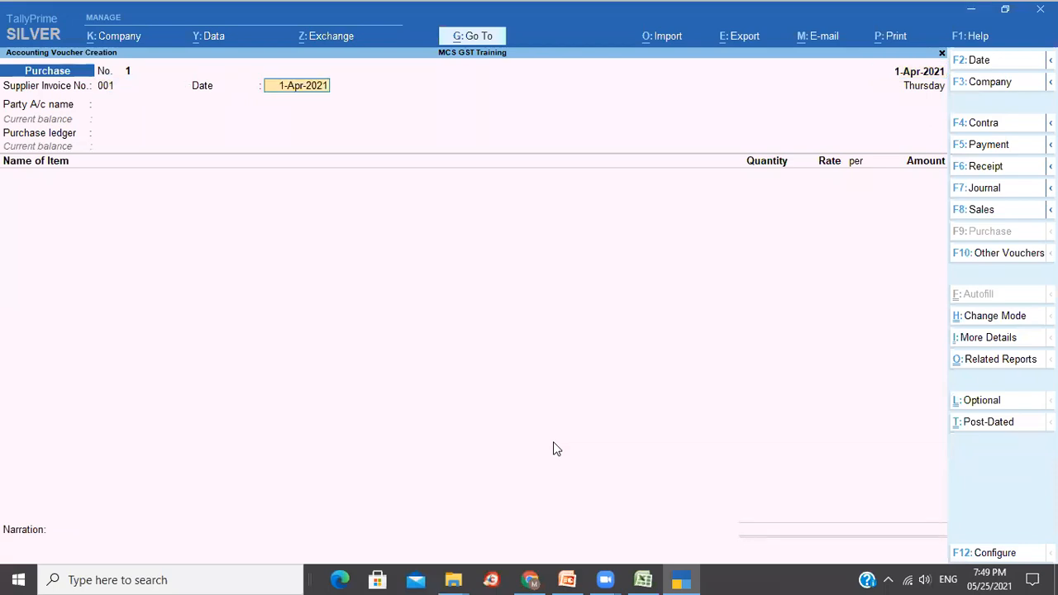
{"action": "key", "text": "Return"}
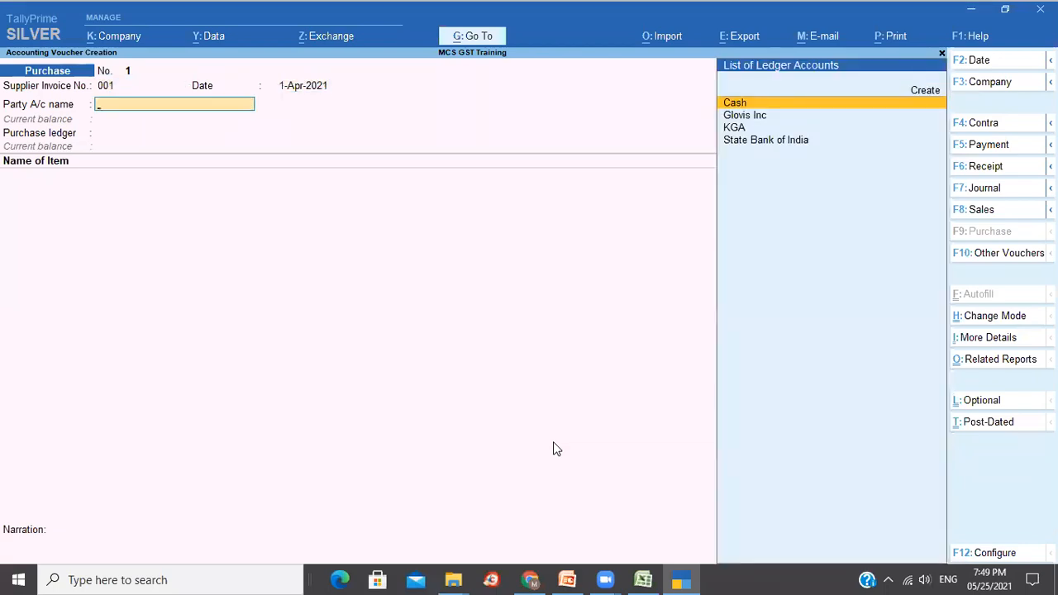
{"action": "key", "text": "Down"}
{"action": "key", "text": "Return"}
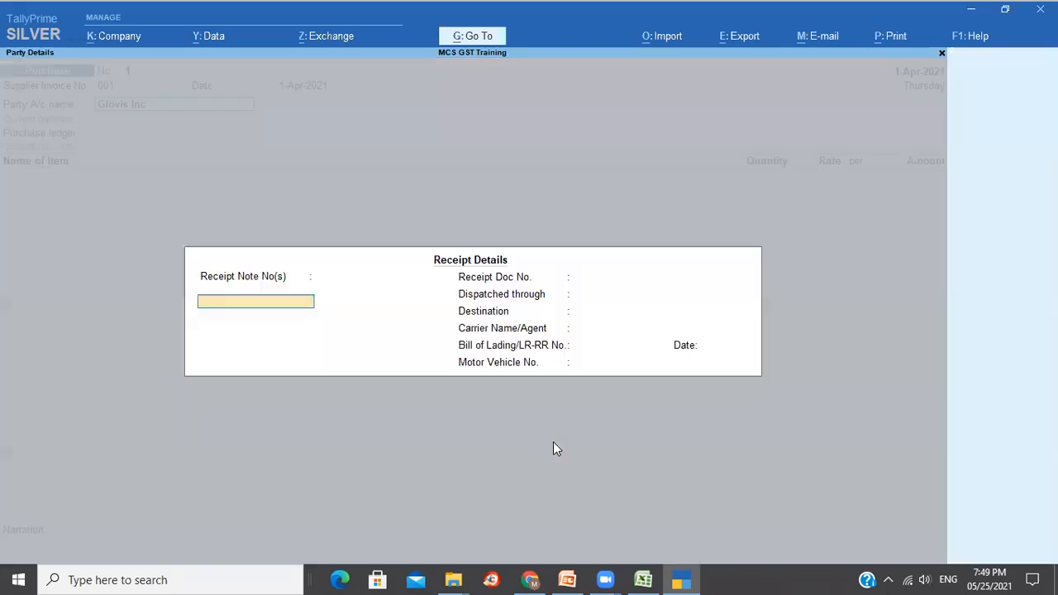
{"action": "key", "text": "ctrl+a"}
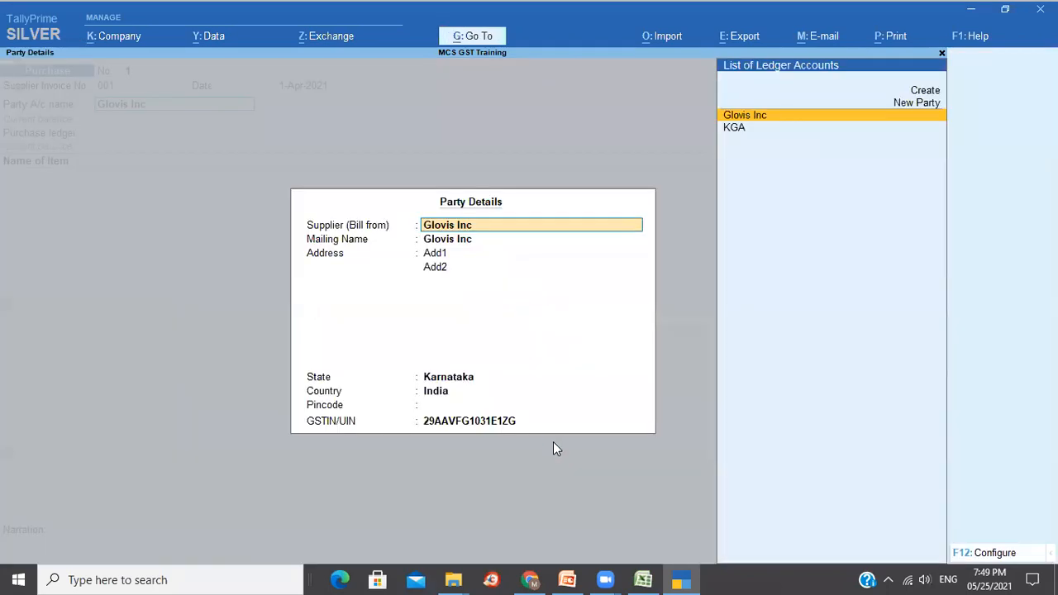
{"action": "key", "text": "ctrl+a"}
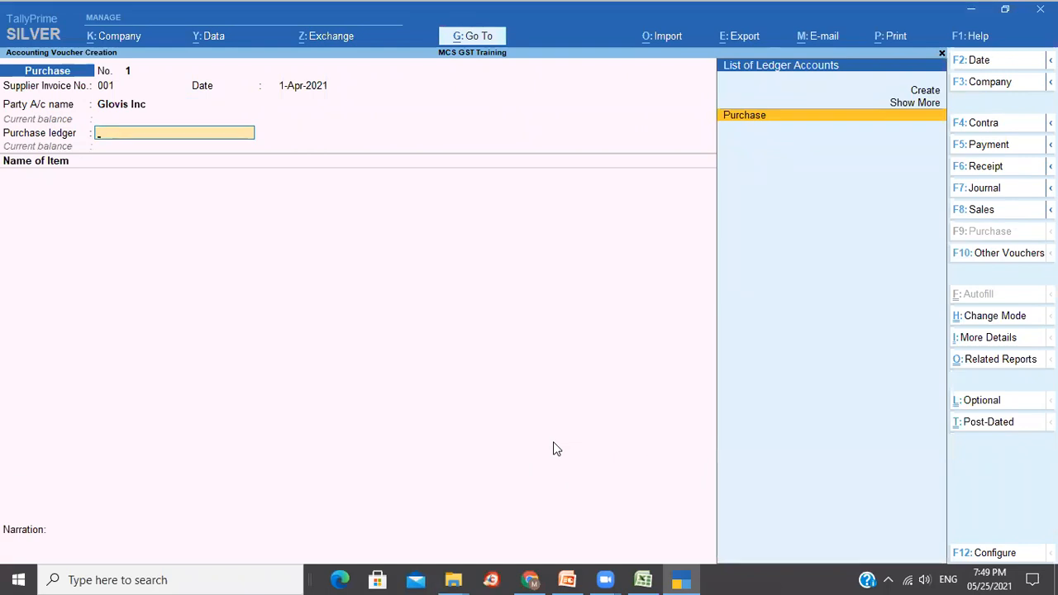
{"action": "key", "text": "Return"}
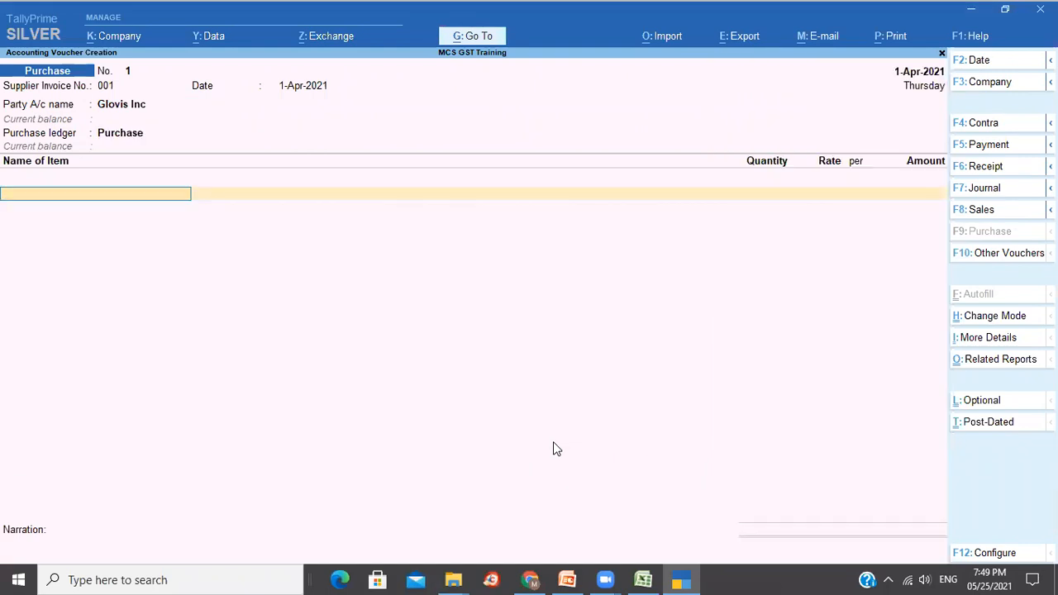
Turn off stock item descriptions in the voucher configuration.
{"action": "key", "text": "F12"}
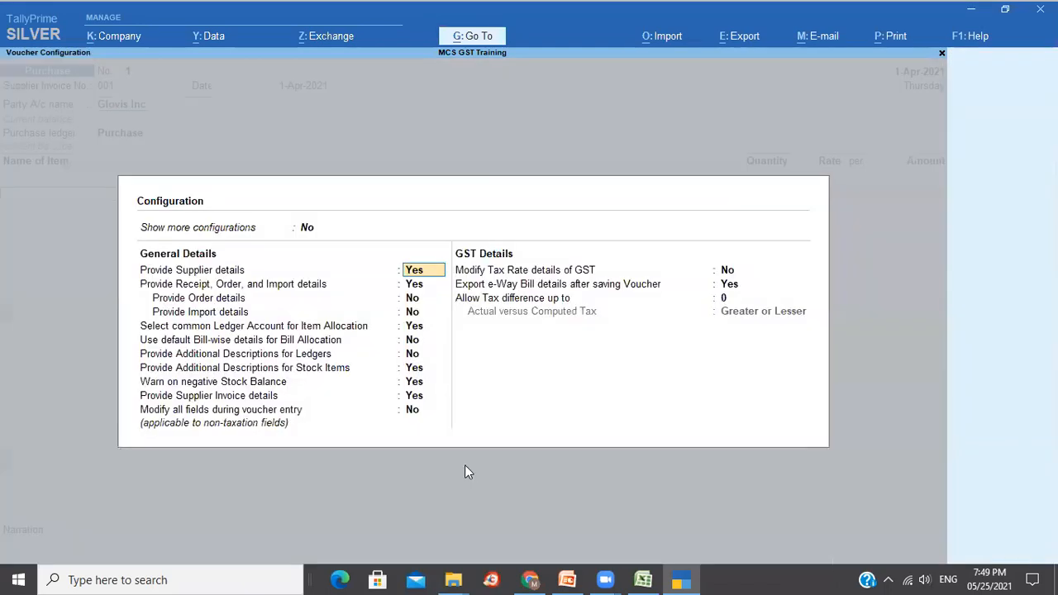
{"action": "left_click", "coordinate": [409, 368]}
{"action": "type", "text": "n"}
{"action": "key", "text": "Return"}
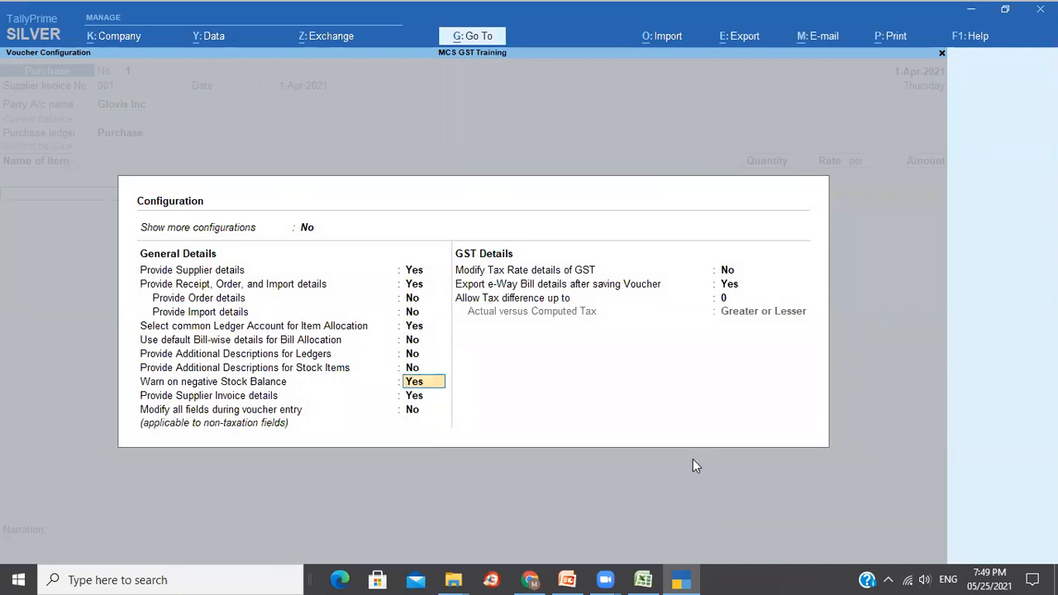
{"action": "key", "text": "ctrl+a"}
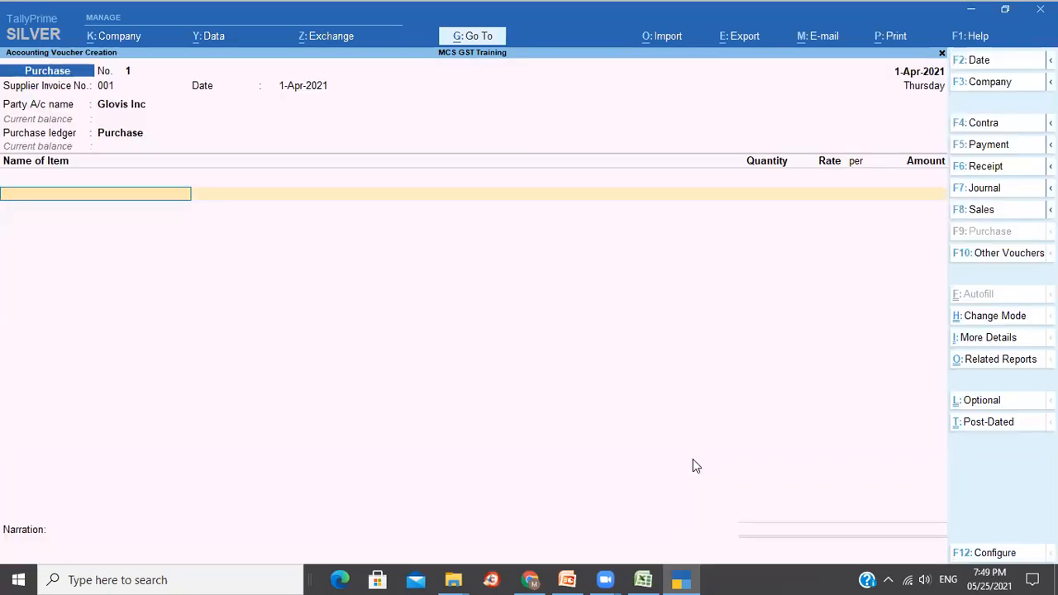
Add Rice at 100 and Annapurna Atta at 200 with the default 45.00 rate.
{"action": "type", "text": "R"}
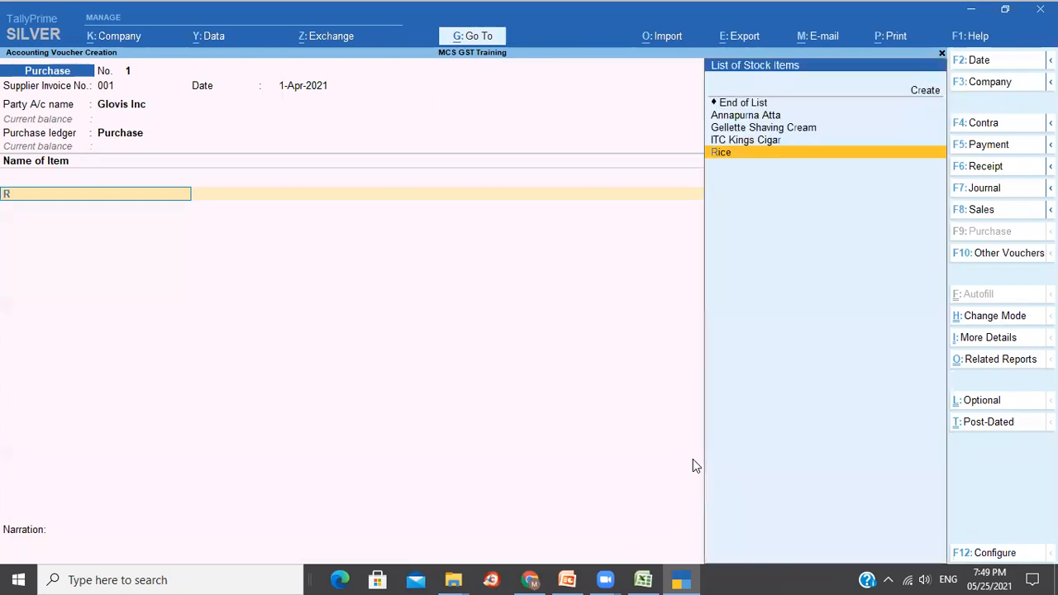
{"action": "key", "text": "Return"}
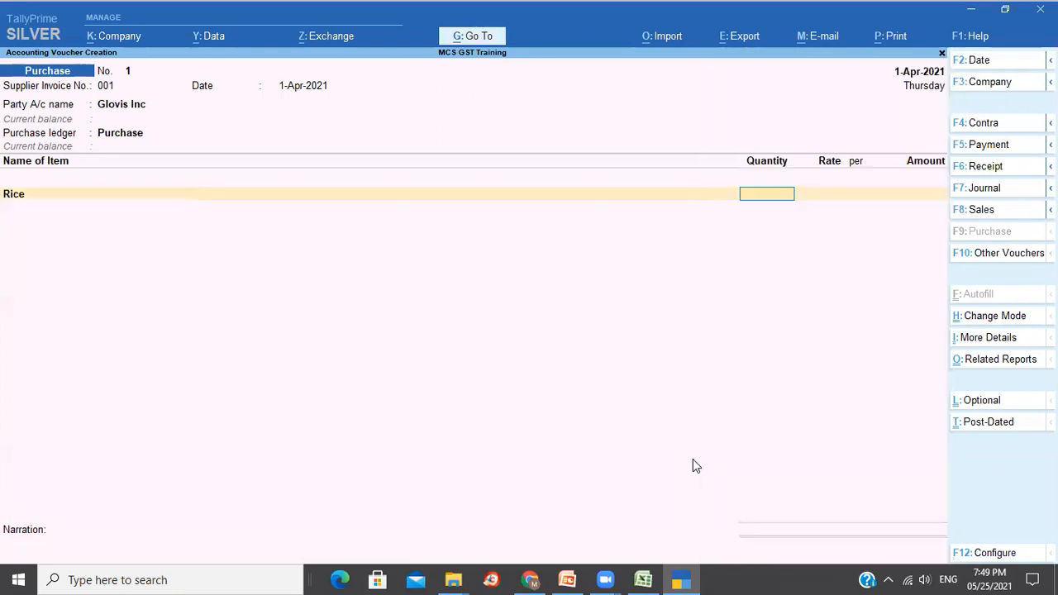
{"action": "type", "text": "100"}
{"action": "key", "text": "Return"}
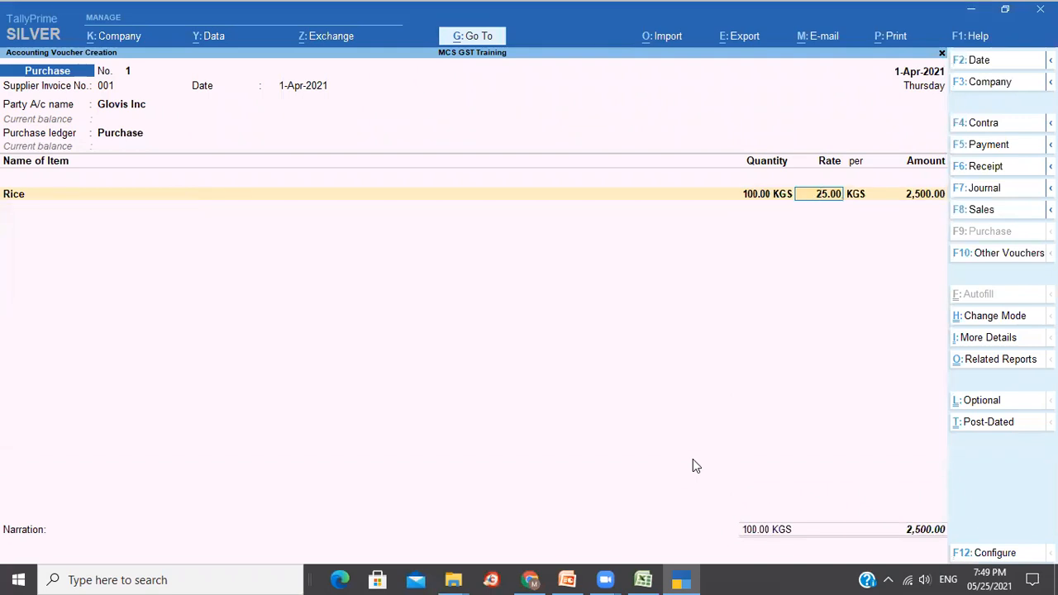
{"action": "key", "text": "Return"}
{"action": "key", "text": "Return"}
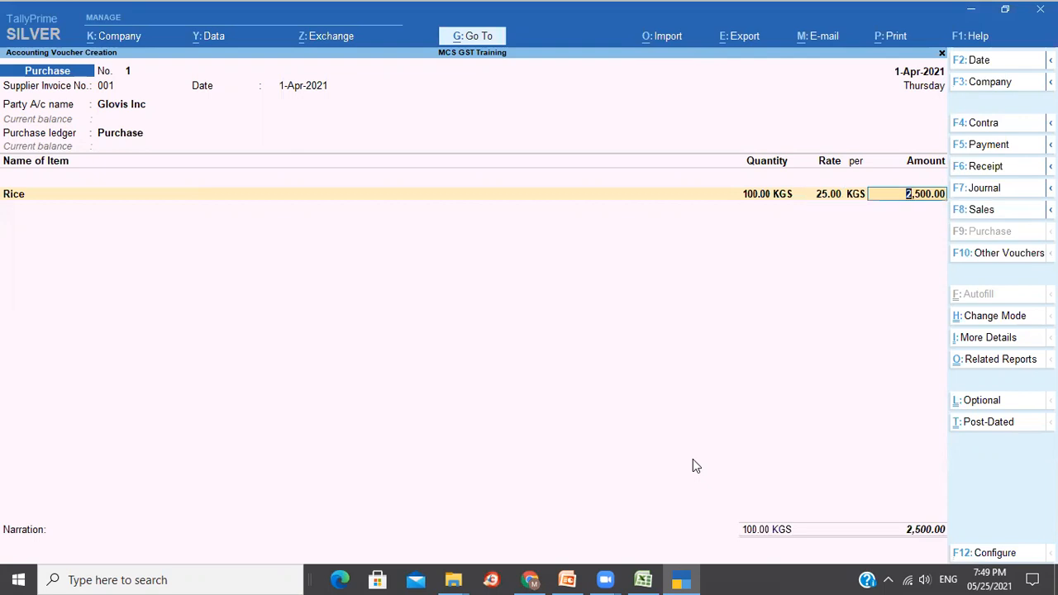
{"action": "key", "text": "Return"}
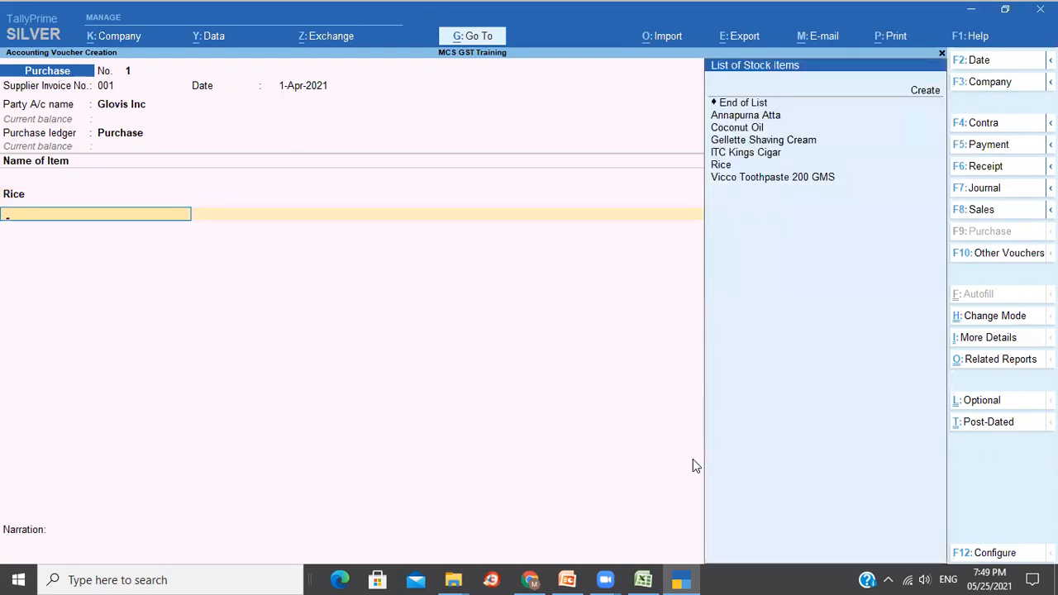
{"action": "key", "text": "Down"}
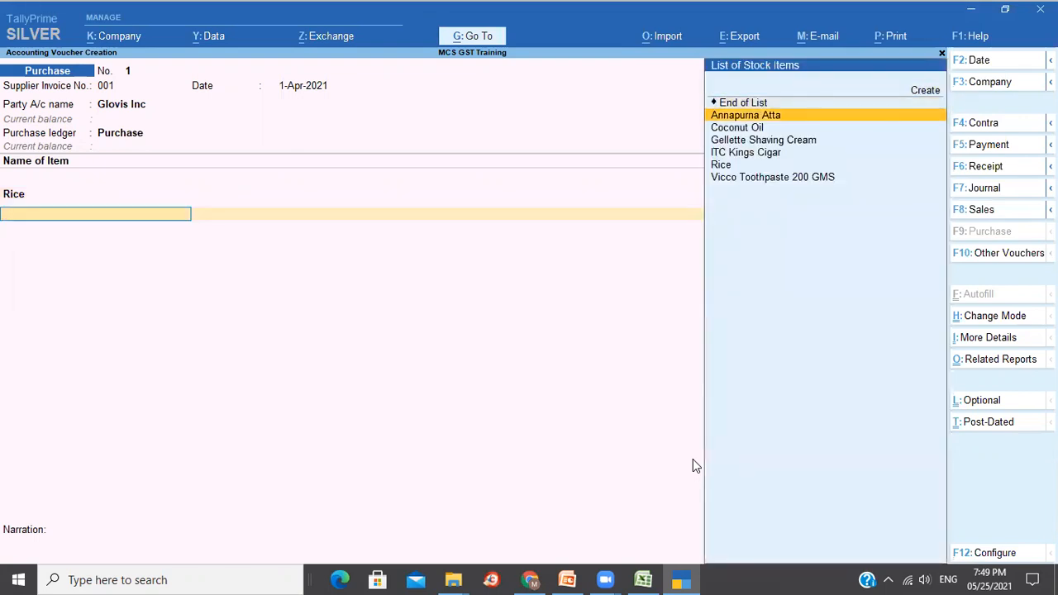
{"action": "key", "text": "Return"}
{"action": "type", "text": "200"}
{"action": "key", "text": "Return"}
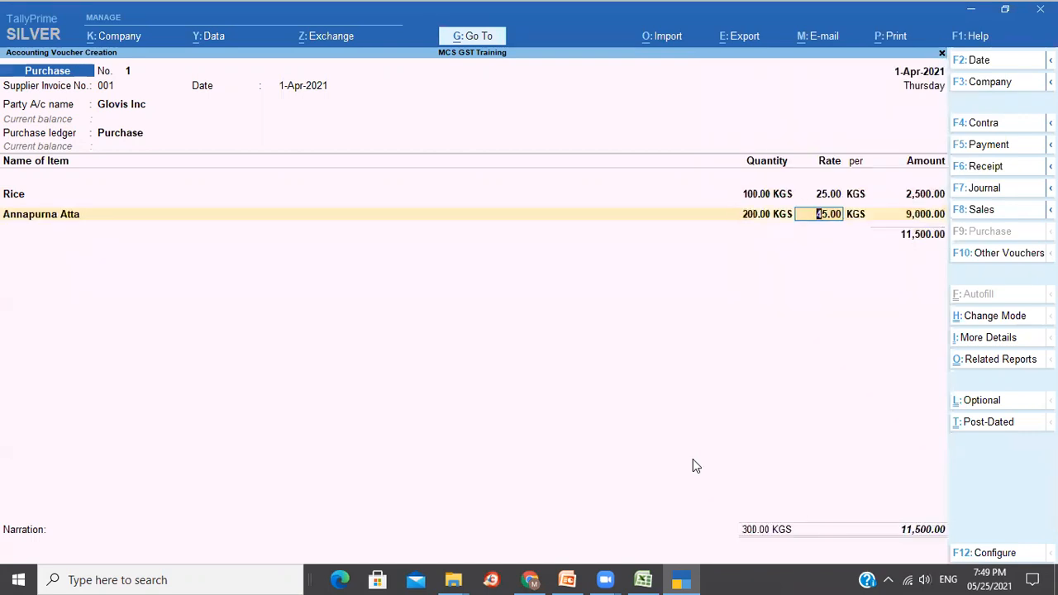
{"action": "key", "text": "Return"}
{"action": "key", "text": "Return"}
{"action": "key", "text": "Return"}
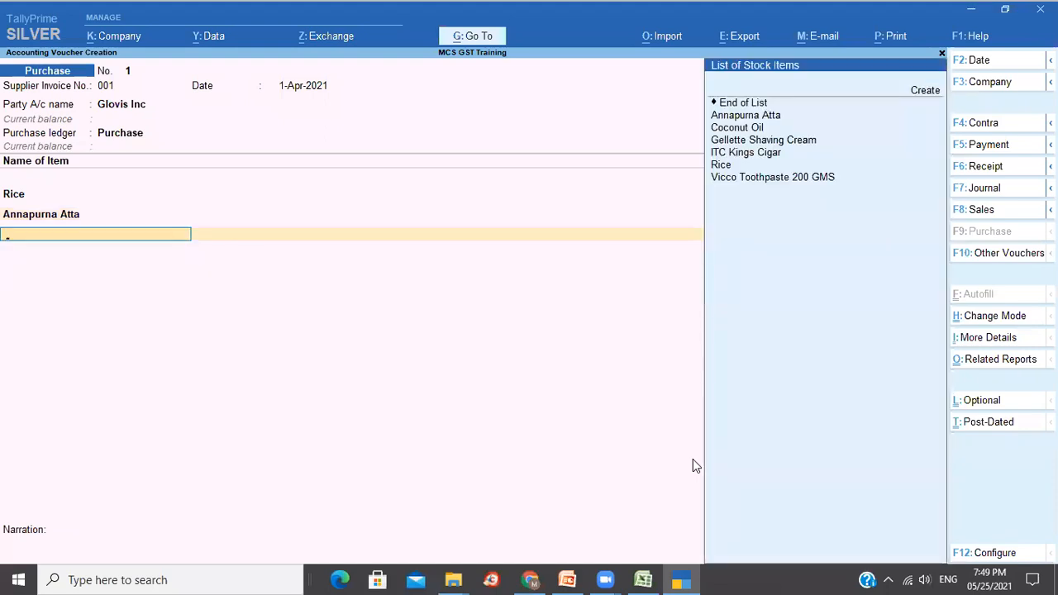
Add Coconut Oil at 50 Ltr and Vicco Toothpaste 200 GMS at 25 Pcs.
{"action": "key", "text": "Down"}
{"action": "key", "text": "Down"}
{"action": "key", "text": "Down"}
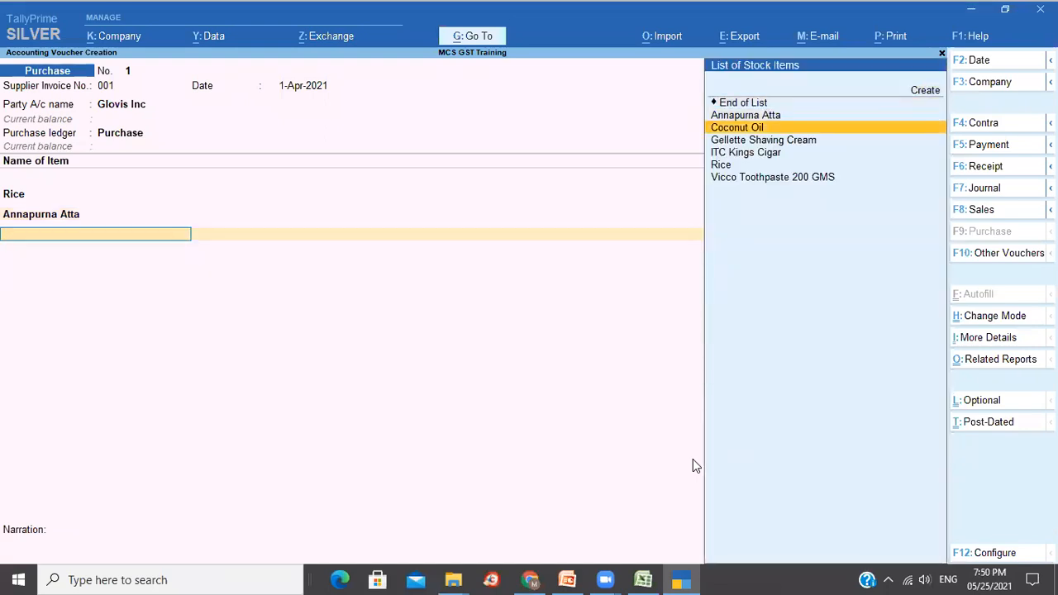
{"action": "key", "text": "Return"}
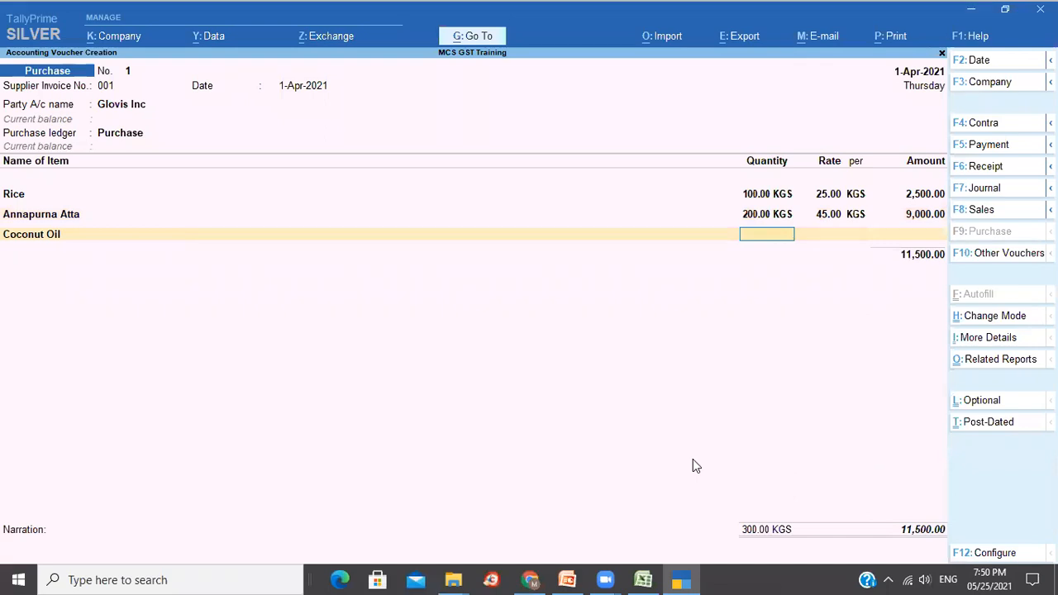
{"action": "type", "text": "50"}
{"action": "key", "text": "Return"}
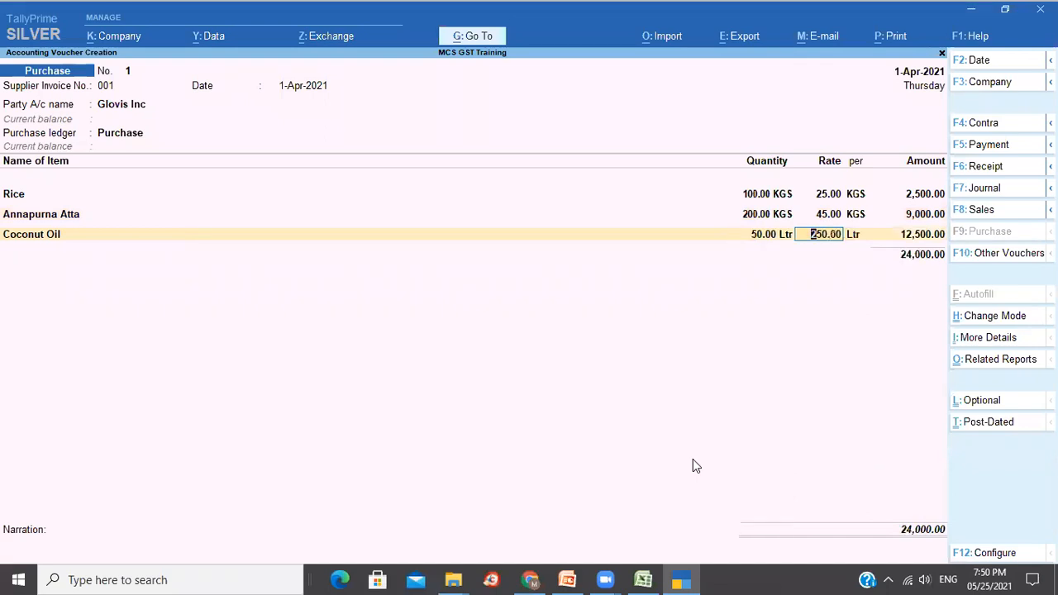
{"action": "key", "text": "Return"}
{"action": "key", "text": "Return"}
{"action": "key", "text": "Return"}
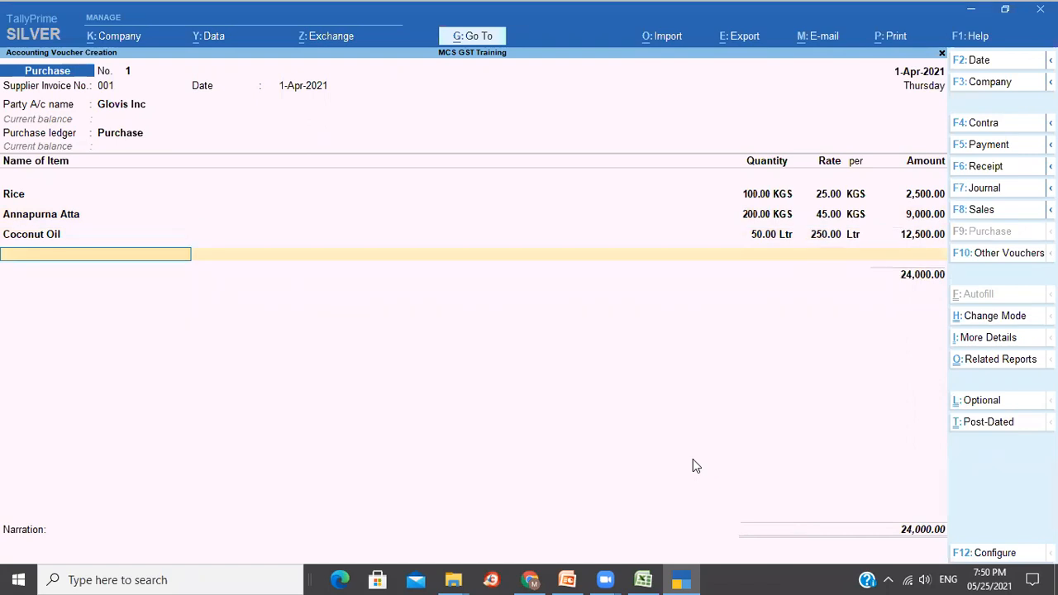
{"action": "key", "text": "Down"}
{"action": "key", "text": "Down"}
{"action": "key", "text": "Down"}
{"action": "key", "text": "Down"}
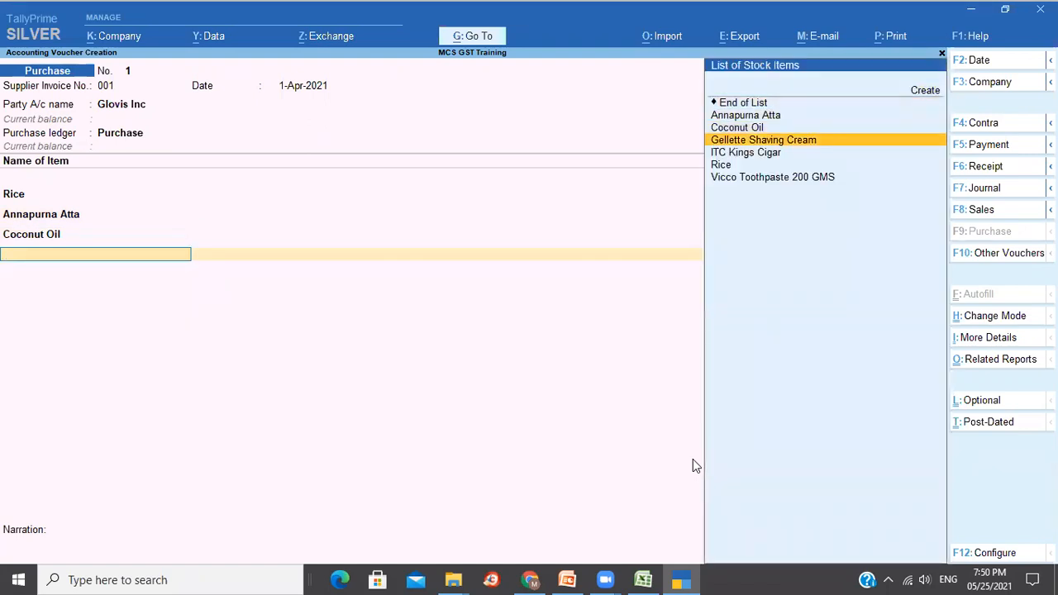
{"action": "key", "text": "Down"}
{"action": "key", "text": "Down"}
{"action": "key", "text": "Down"}
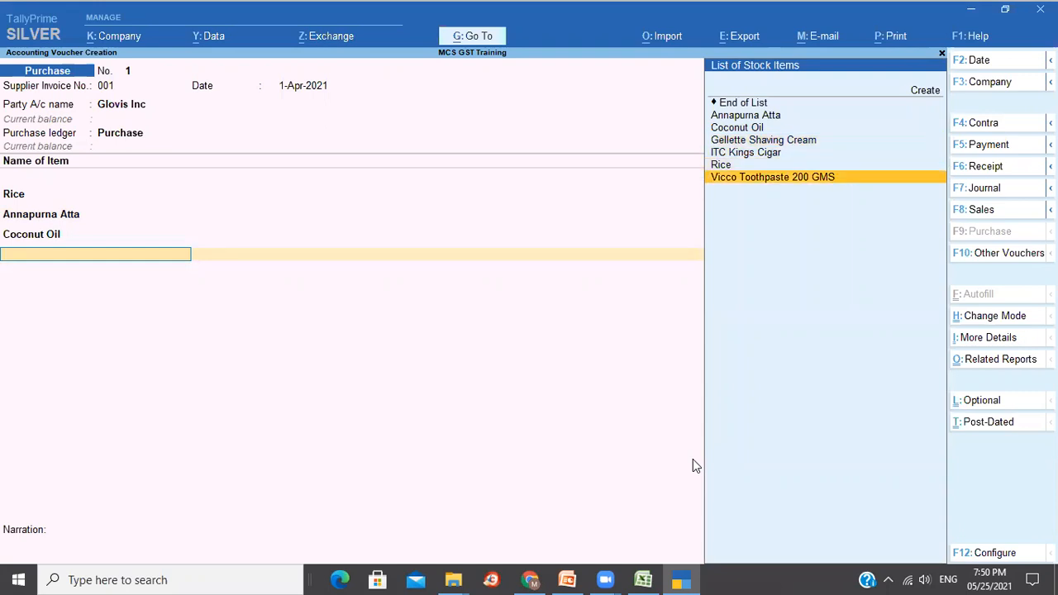
{"action": "key", "text": "Return"}
{"action": "type", "text": "25"}
{"action": "key", "text": "Return"}
{"action": "key", "text": "Return"}
{"action": "key", "text": "Return"}
{"action": "key", "text": "Return"}
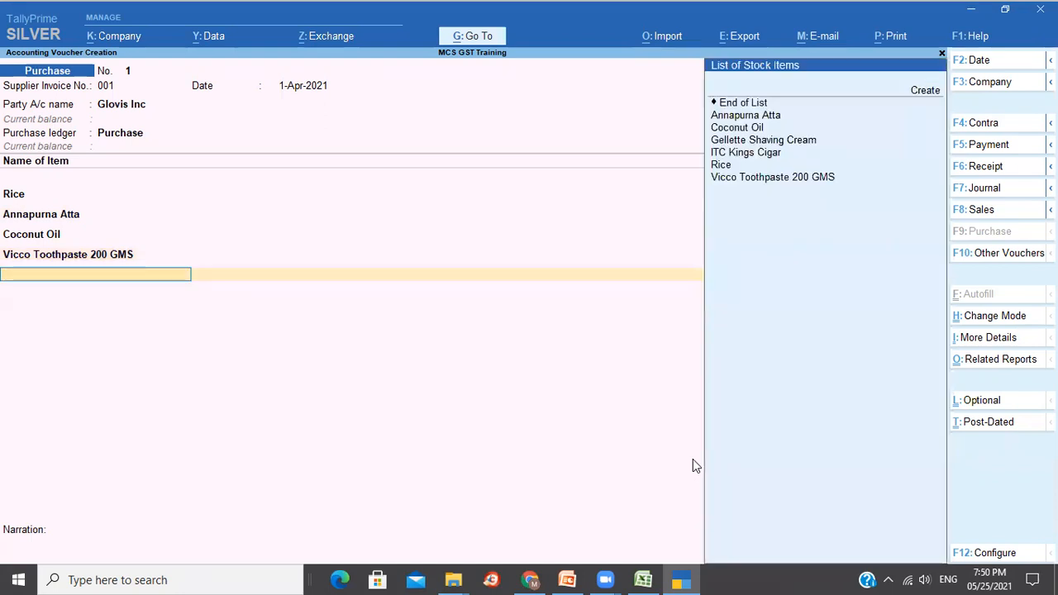
Add Gellette Shaving Cream at 40 Nos and return to its item name.
{"action": "key", "text": "Down"}
{"action": "key", "text": "Down"}
{"action": "key", "text": "Down"}
{"action": "key", "text": "Down"}
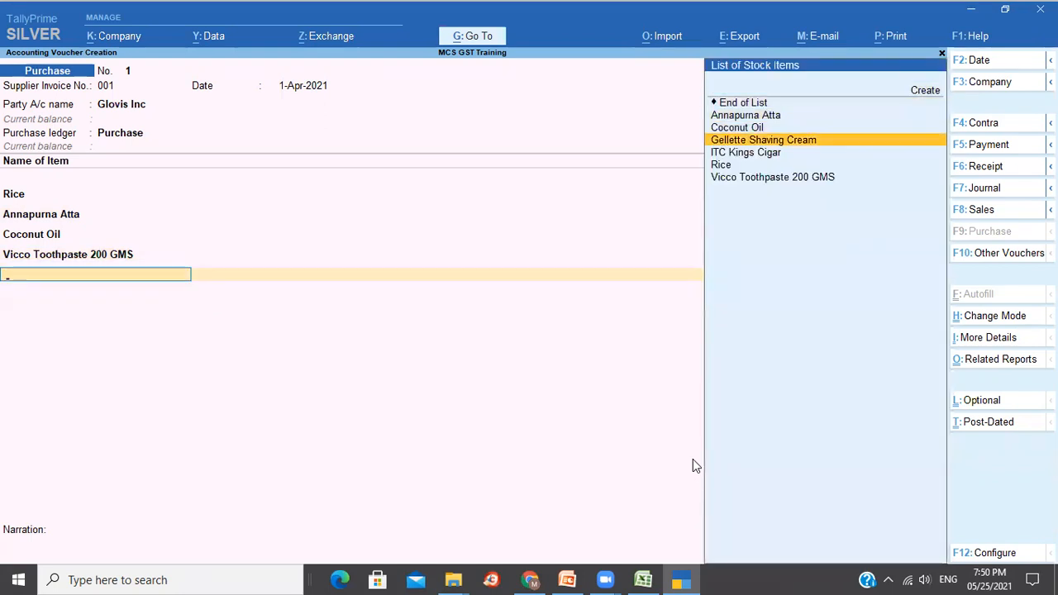
{"action": "key", "text": "Return"}
{"action": "type", "text": "40"}
{"action": "key", "text": "Return"}
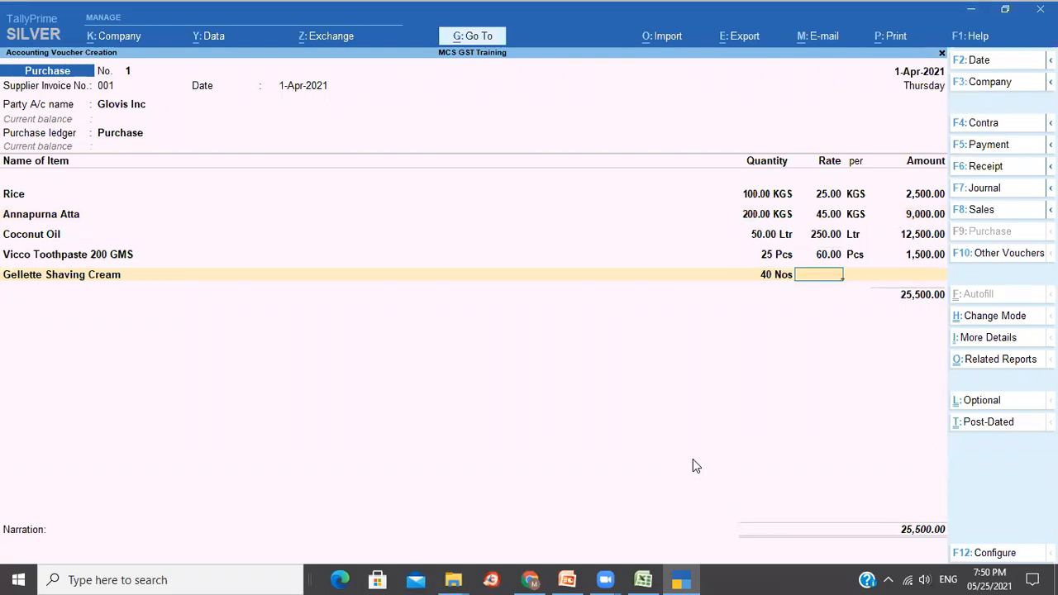
{"action": "key", "text": "BackSpace"}
{"action": "key", "text": "BackSpace"}
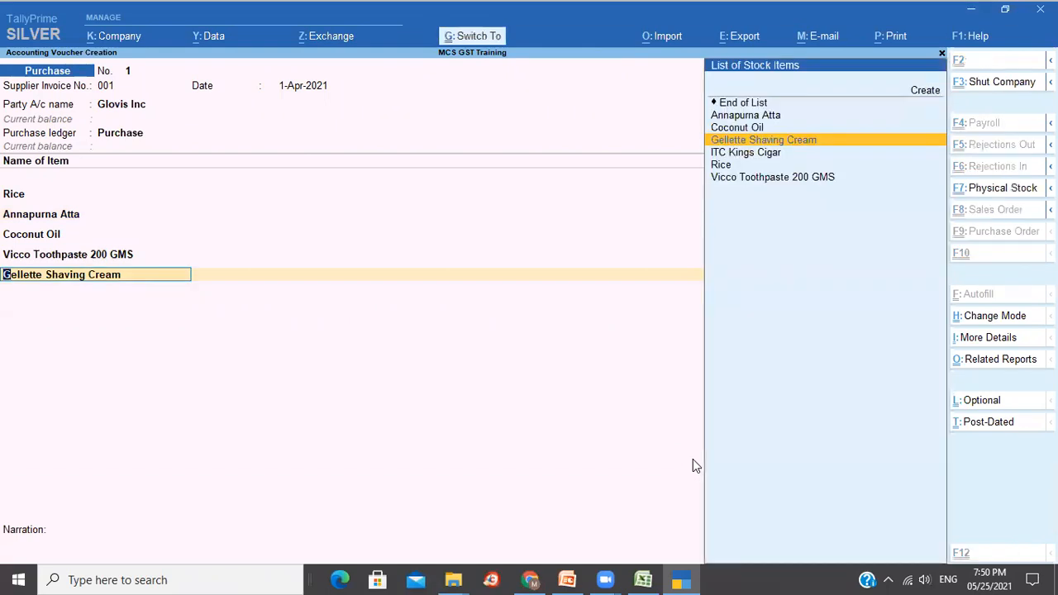
Give Gellette Shaving Cream standard cost 140 and selling price 220 from 1-Apr-2021.
{"action": "key", "text": "ctrl+Return"}
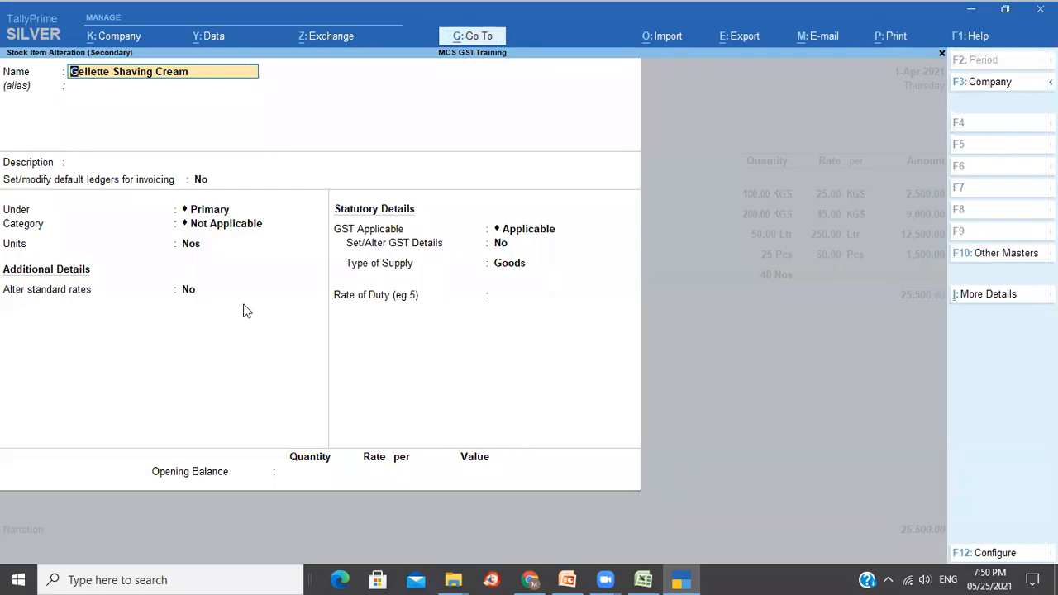
{"action": "left_click", "coordinate": [198, 292]}
{"action": "key", "text": "y"}
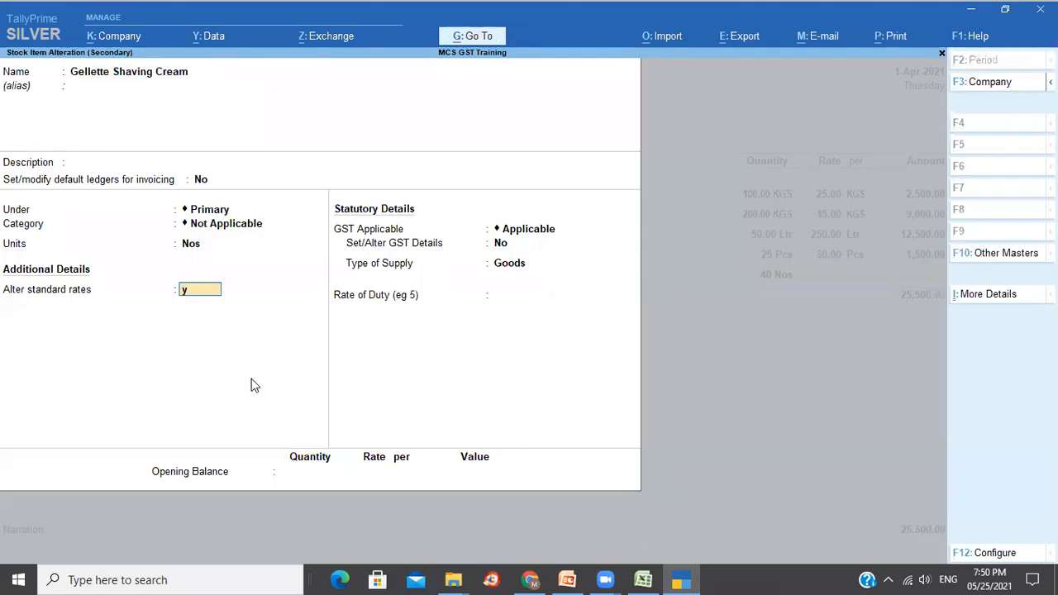
{"action": "key", "text": "Return"}
{"action": "type", "text": "1-4"}
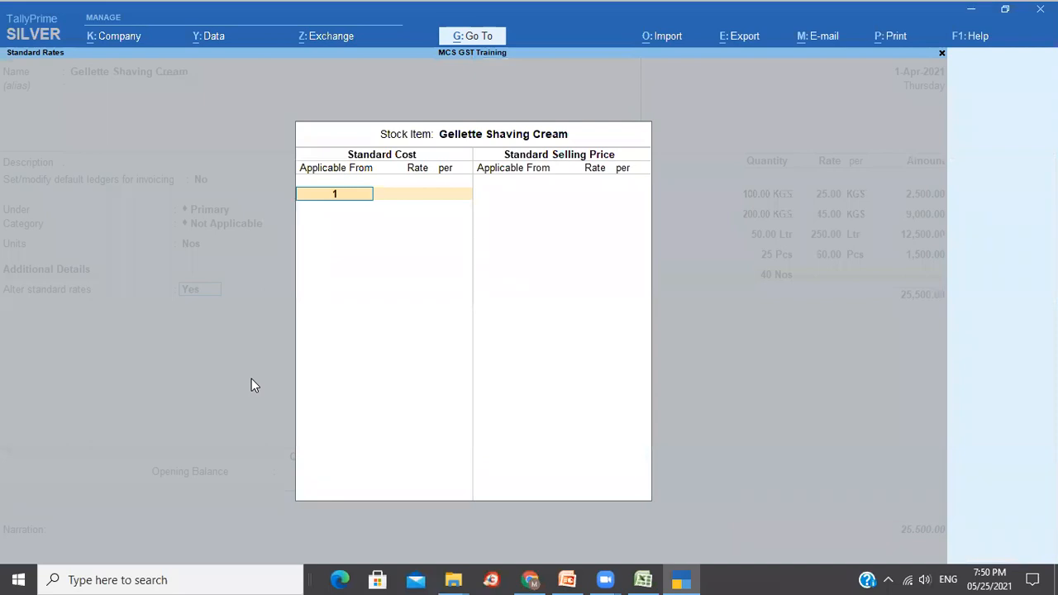
{"action": "key", "text": "Return"}
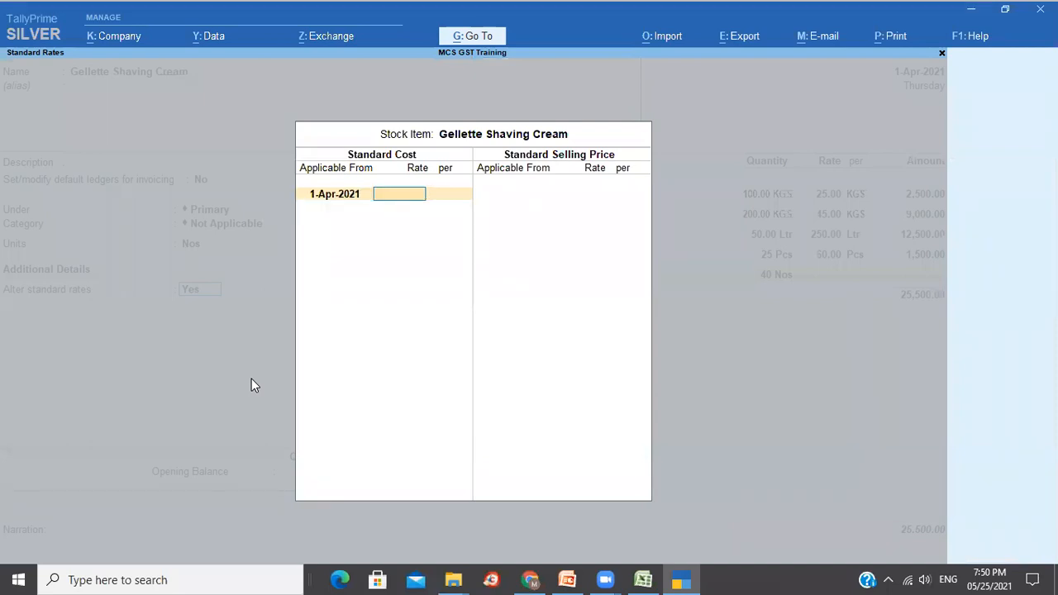
{"action": "type", "text": "140"}
{"action": "key", "text": "Return"}
{"action": "key", "text": "Return"}
{"action": "key", "text": "Return"}
{"action": "type", "text": "1-4"}
{"action": "key", "text": "Return"}
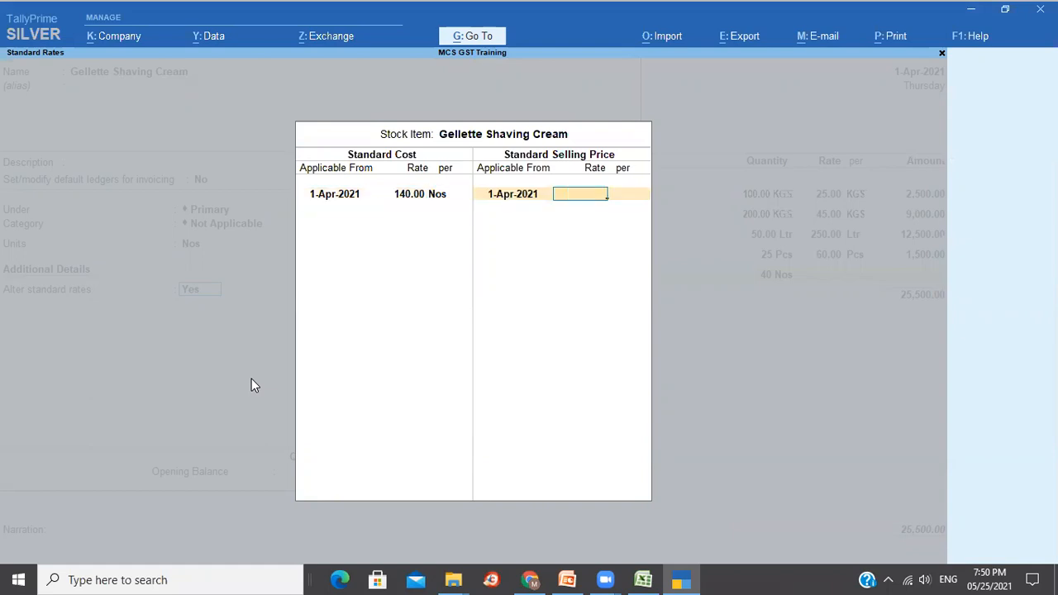
{"action": "type", "text": "220"}
{"action": "key", "text": "Return"}
{"action": "key", "text": "Return"}
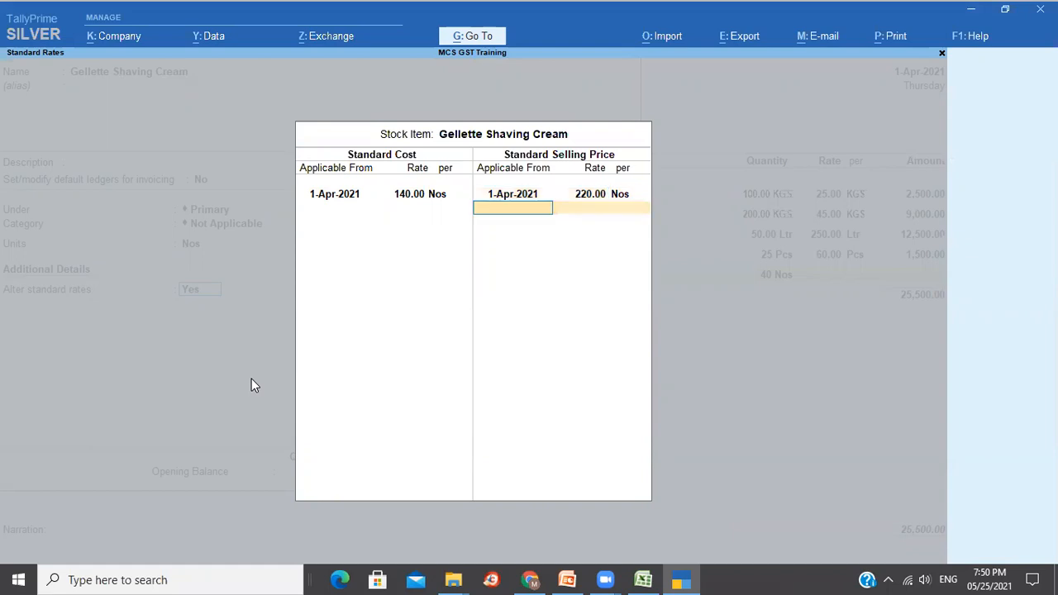
{"action": "key", "text": "Return"}
{"action": "key", "text": "ctrl+a"}
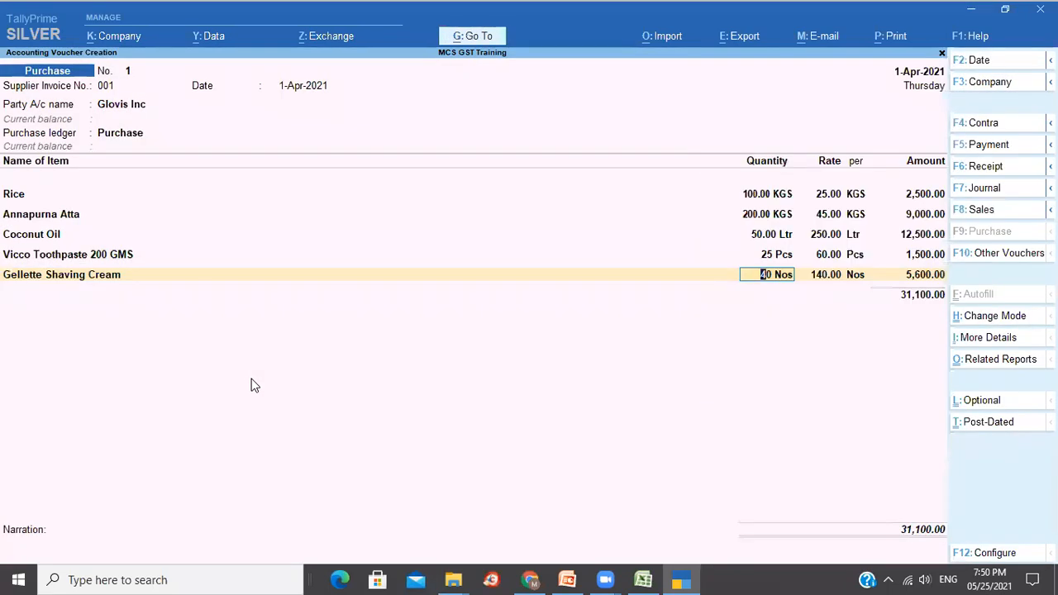
{"action": "key", "text": "Return"}
{"action": "key", "text": "Return"}
{"action": "key", "text": "Return"}
{"action": "key", "text": "Return"}
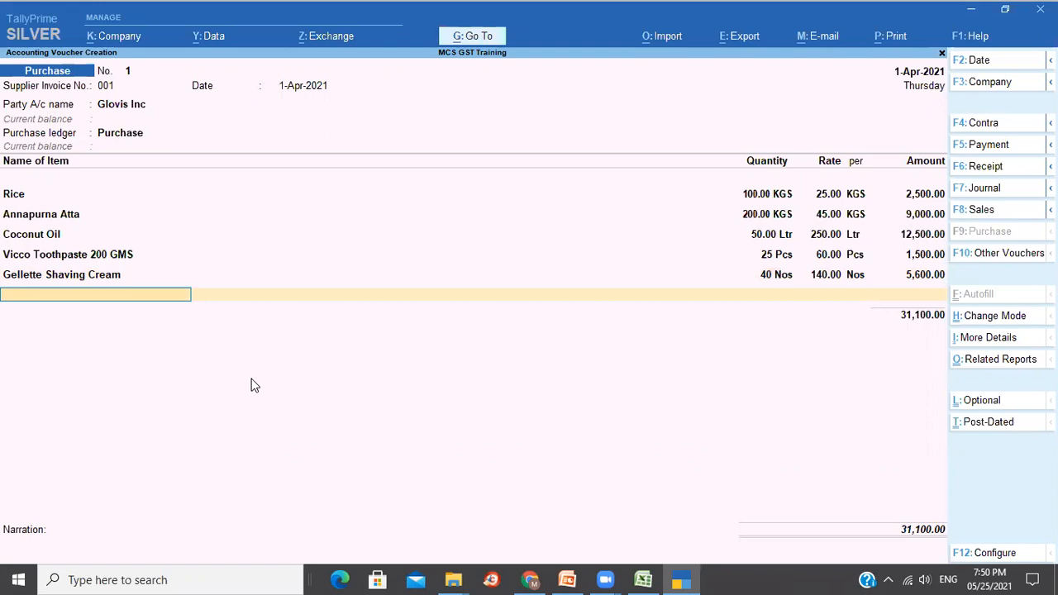
Add ITC Kings Cigar with quantity 50 Pcs and return to its item name.
{"action": "type", "text": "i"}
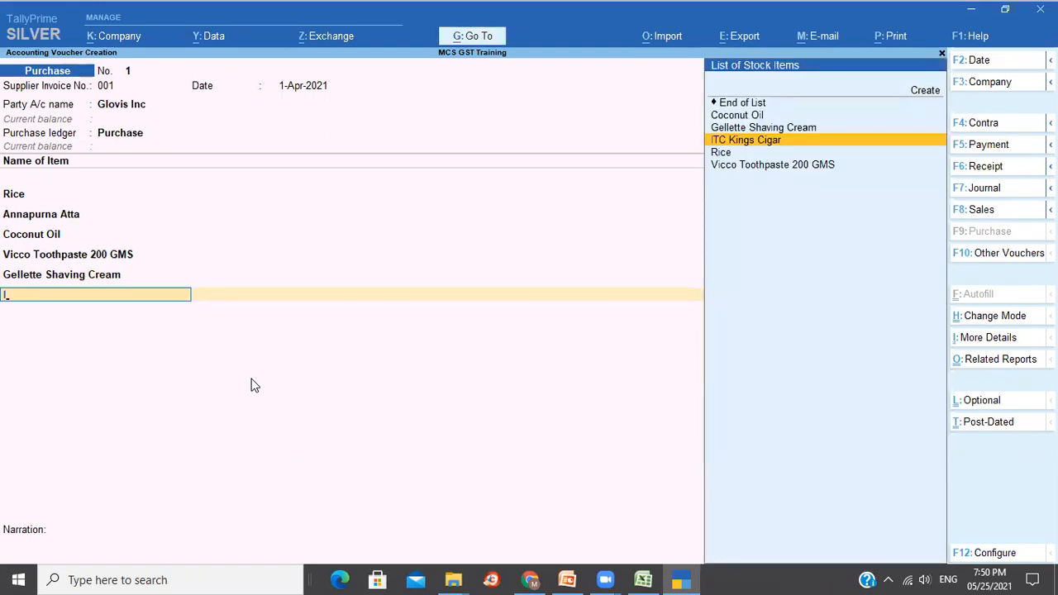
{"action": "key", "text": "Return"}
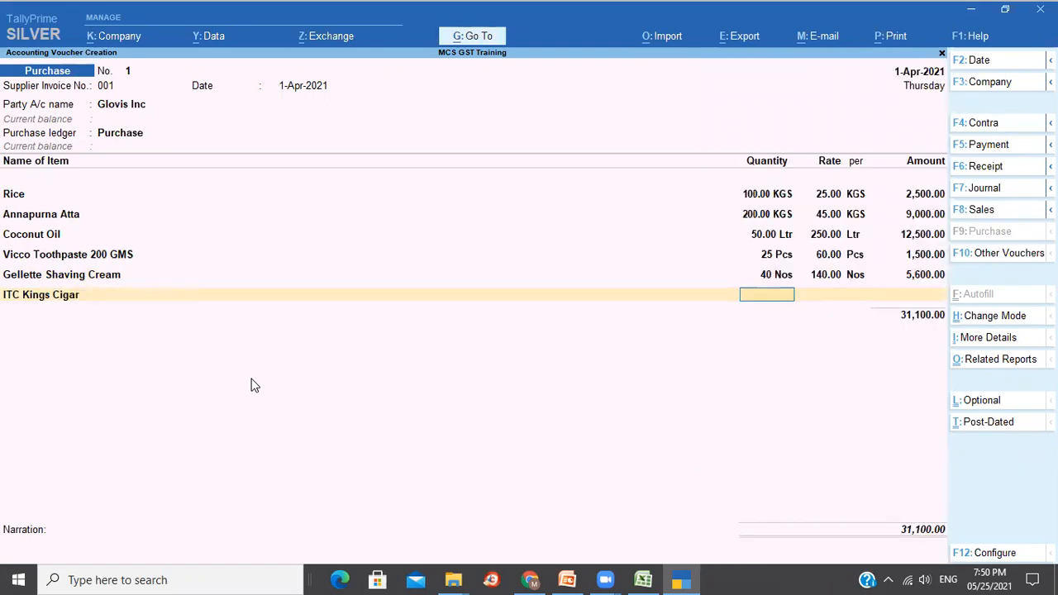
{"action": "type", "text": "50"}
{"action": "key", "text": "Return"}
{"action": "key", "text": "BackSpace"}
{"action": "key", "text": "BackSpace"}
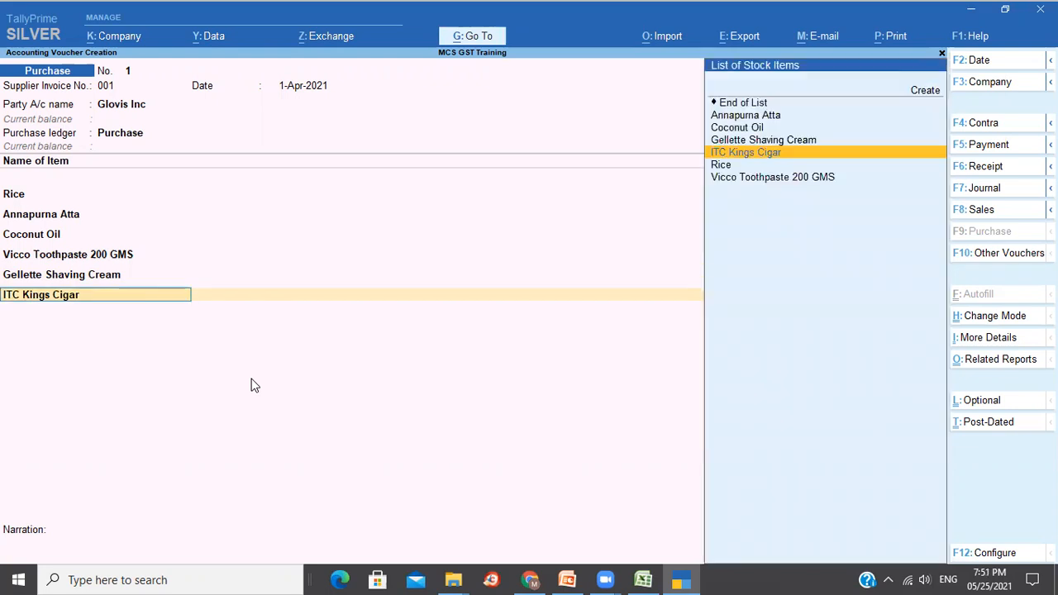
Give ITC Kings Cigar standard cost 150 and selling price 220 from 1-Apr-2021.
{"action": "key", "text": "ctrl+Return"}
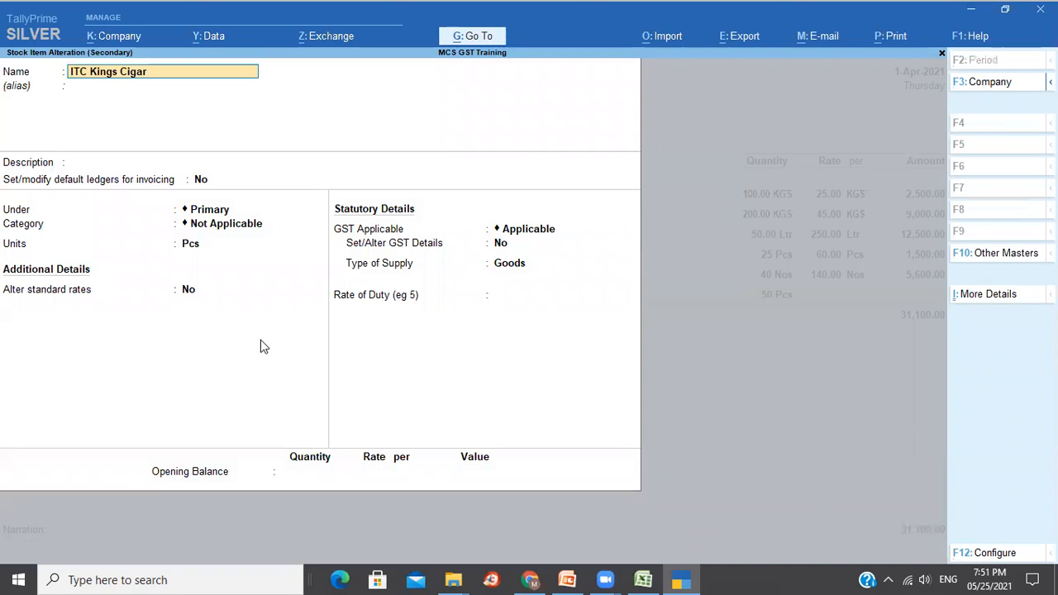
{"action": "left_click", "coordinate": [191, 293]}
{"action": "type", "text": "y"}
{"action": "key", "text": "Return"}
{"action": "type", "text": "1"}
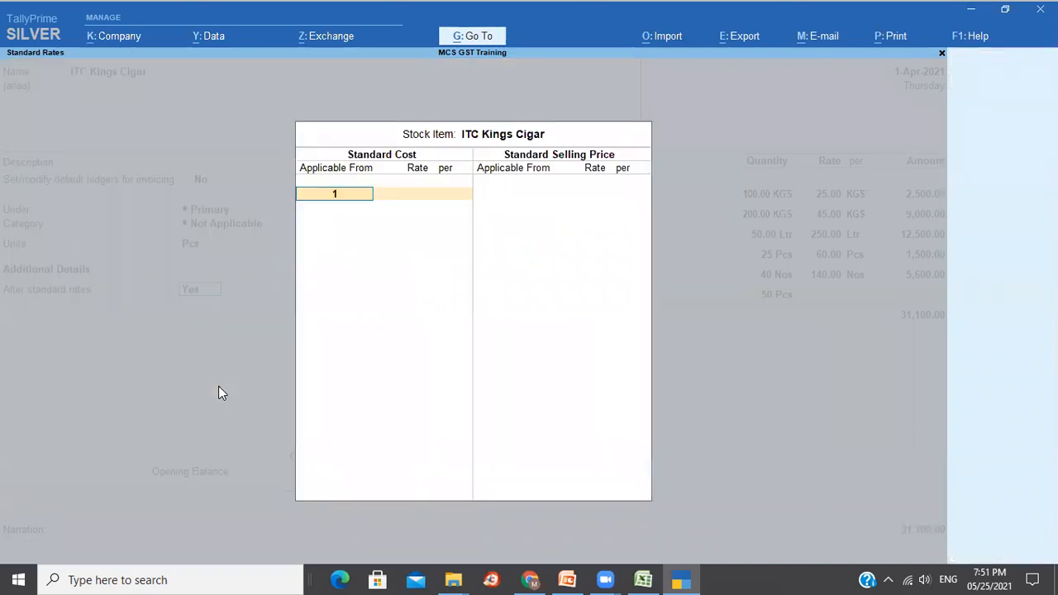
{"action": "key", "text": "Return"}
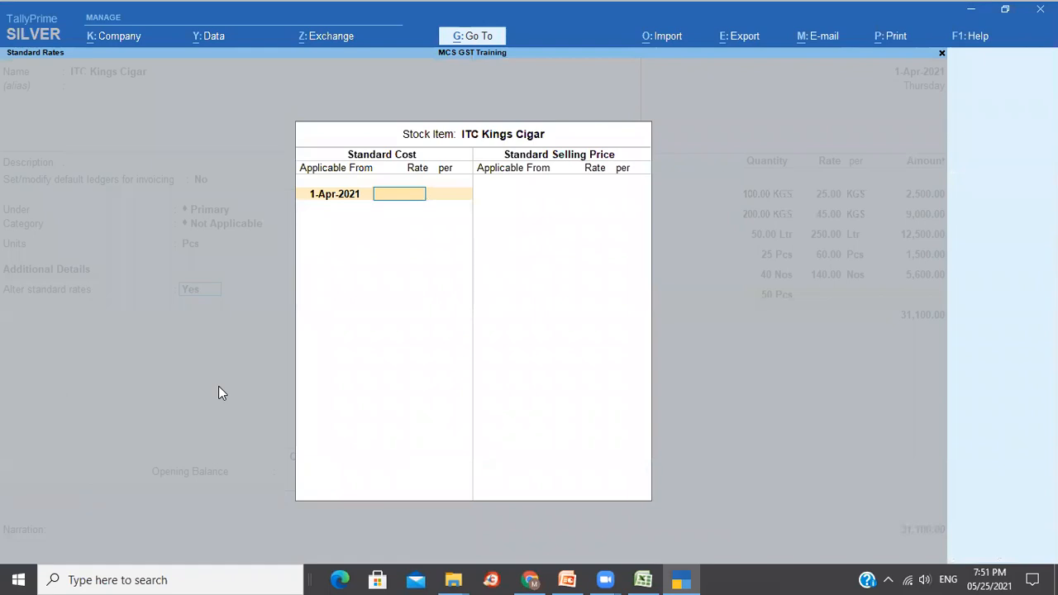
{"action": "type", "text": "150"}
{"action": "key", "text": "Return"}
{"action": "key", "text": "Return"}
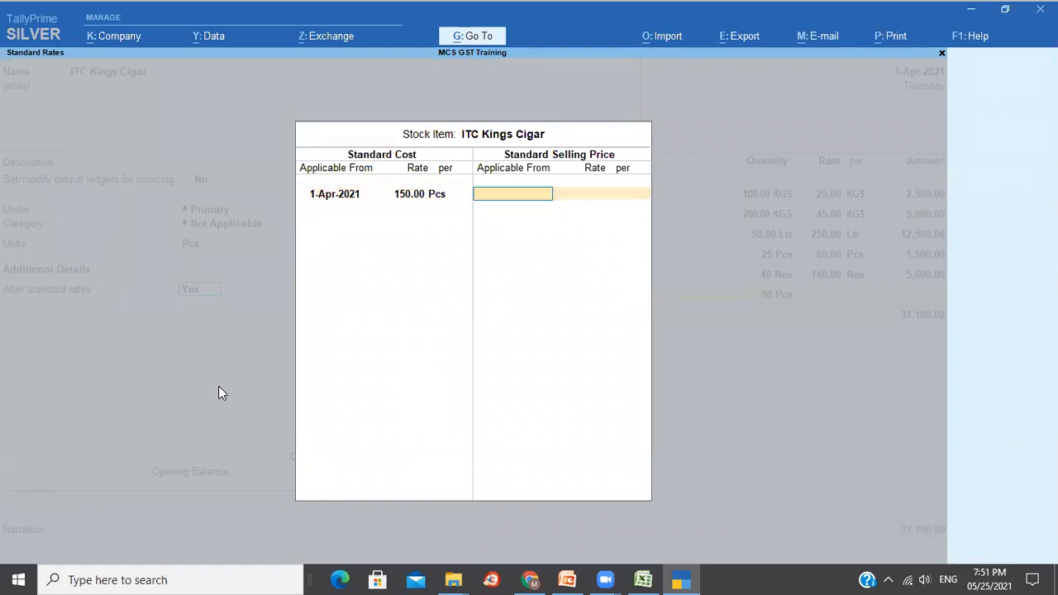
{"action": "type", "text": "1-4"}
{"action": "key", "text": "Return"}
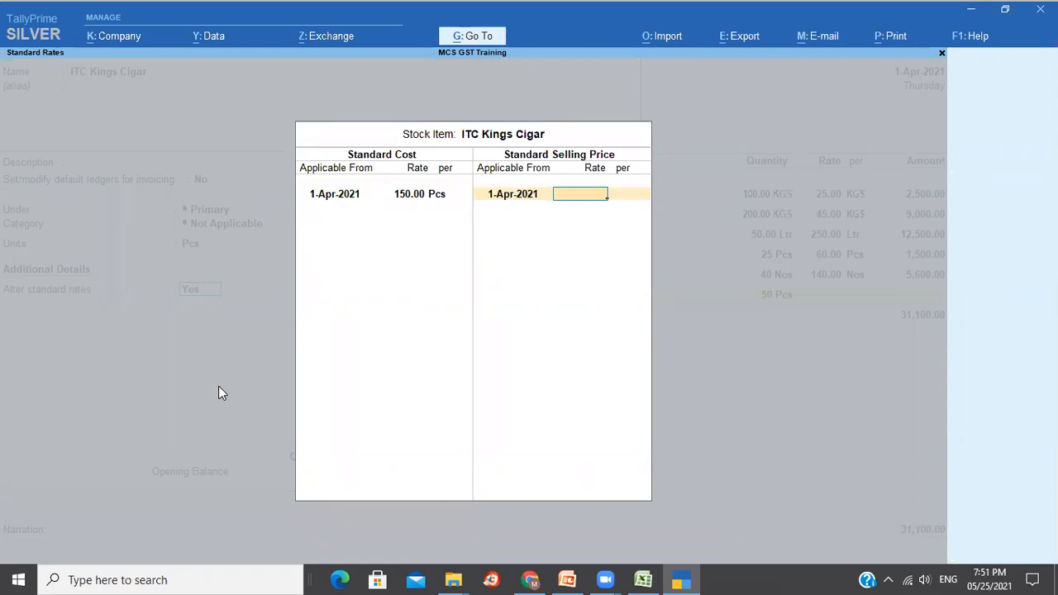
{"action": "type", "text": "220"}
{"action": "key", "text": "Return"}
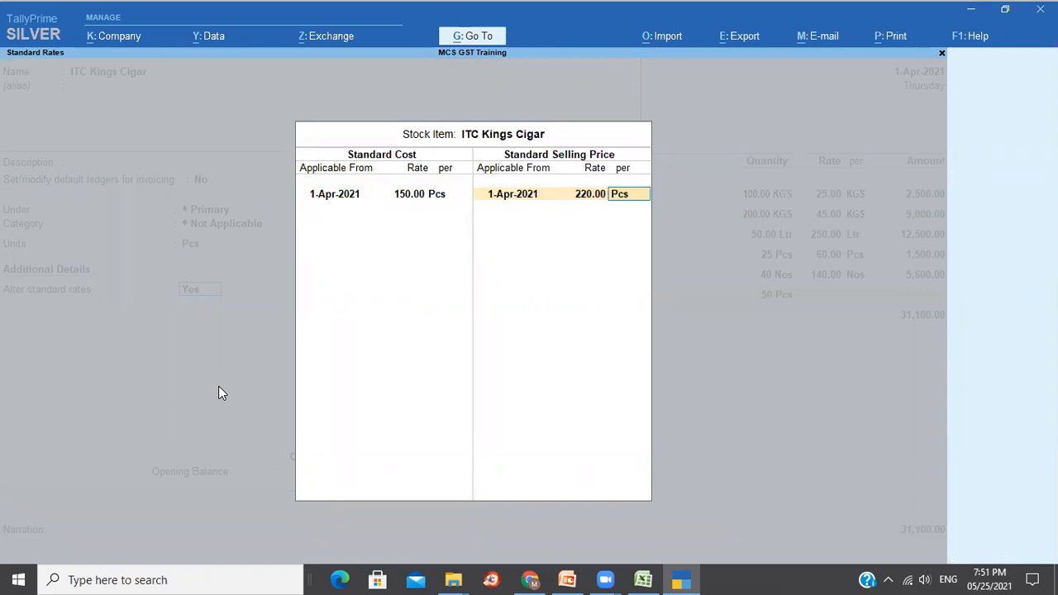
{"action": "key", "text": "Return"}
{"action": "key", "text": "Return"}
{"action": "key", "text": "ctrl+a"}
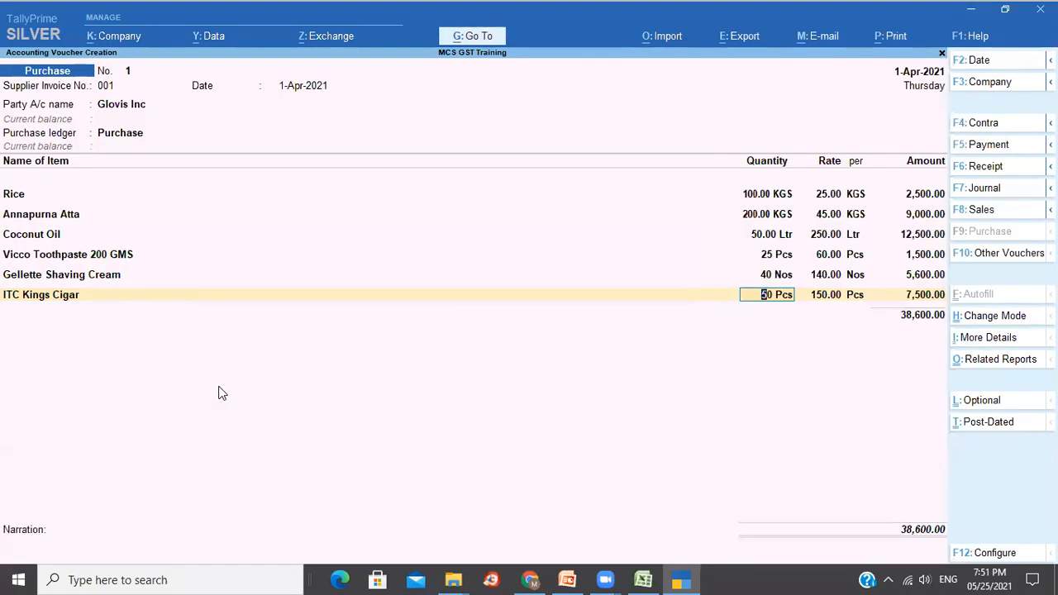
Accept 50 Pcs at 150.00 = 7,500.00 and close the item list at 38,600.00.
{"action": "key", "text": "Return"}
{"action": "key", "text": "Return"}
{"action": "key", "text": "Return"}
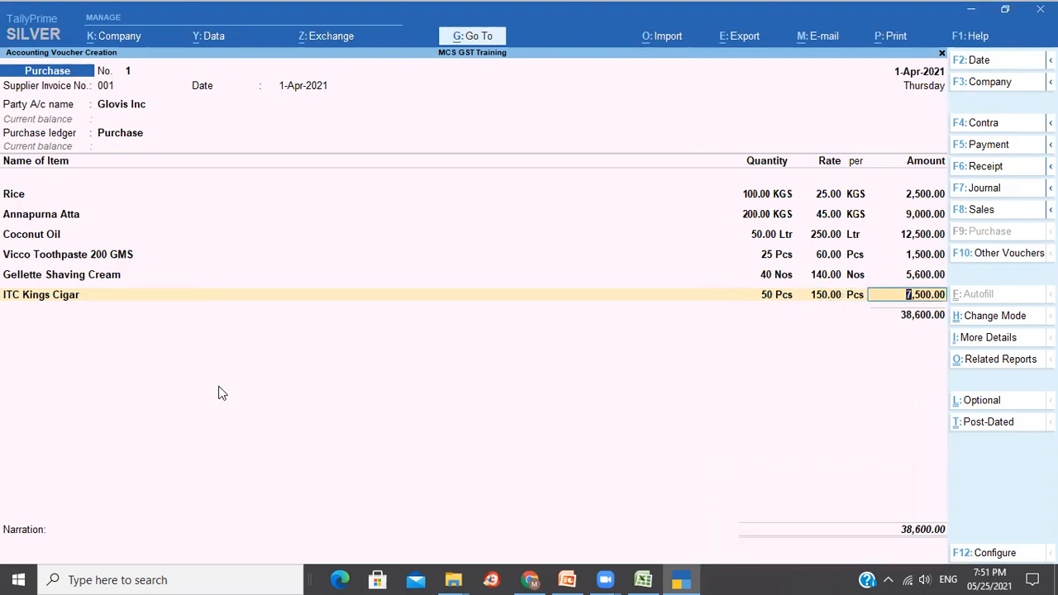
{"action": "key", "text": "Return"}
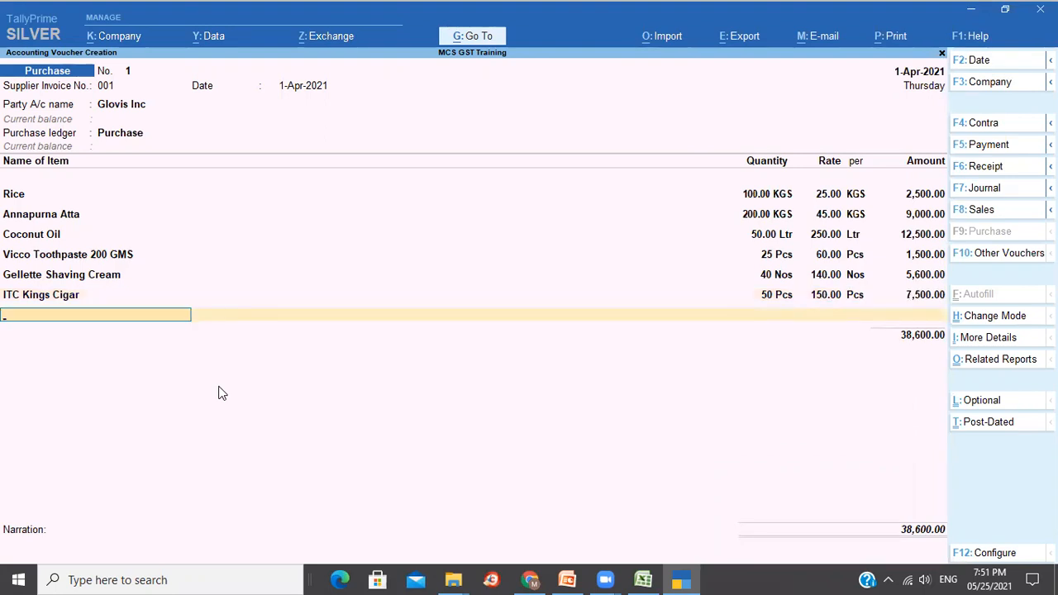
{"action": "key", "text": "Return"}
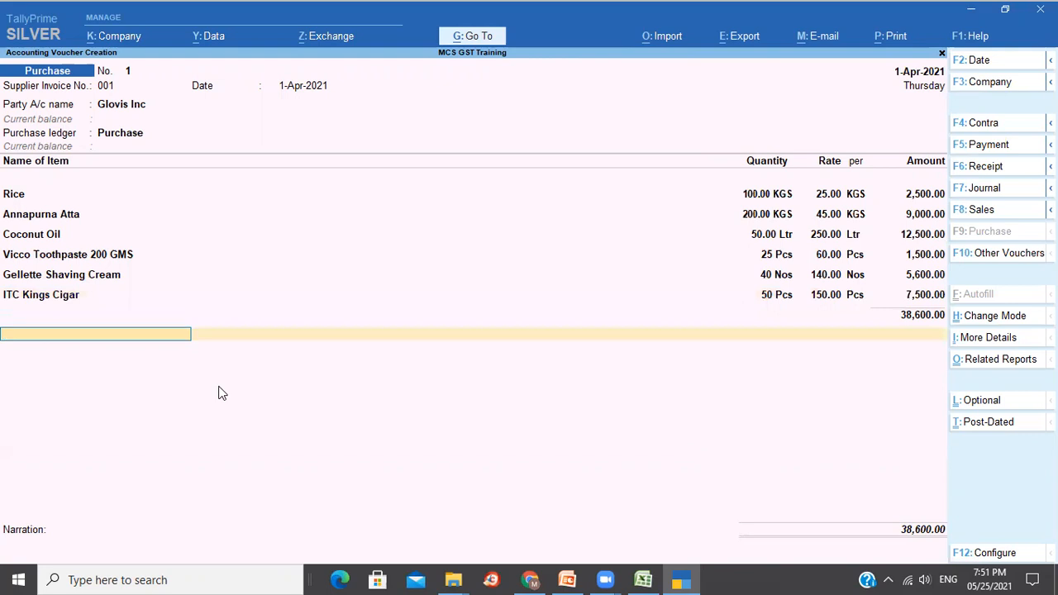
Add Input CGST 2,944.00, Input SGST 2,944.00 and Input GST Cess 7,500.00 ledger rows.
{"action": "type", "text": "In"}
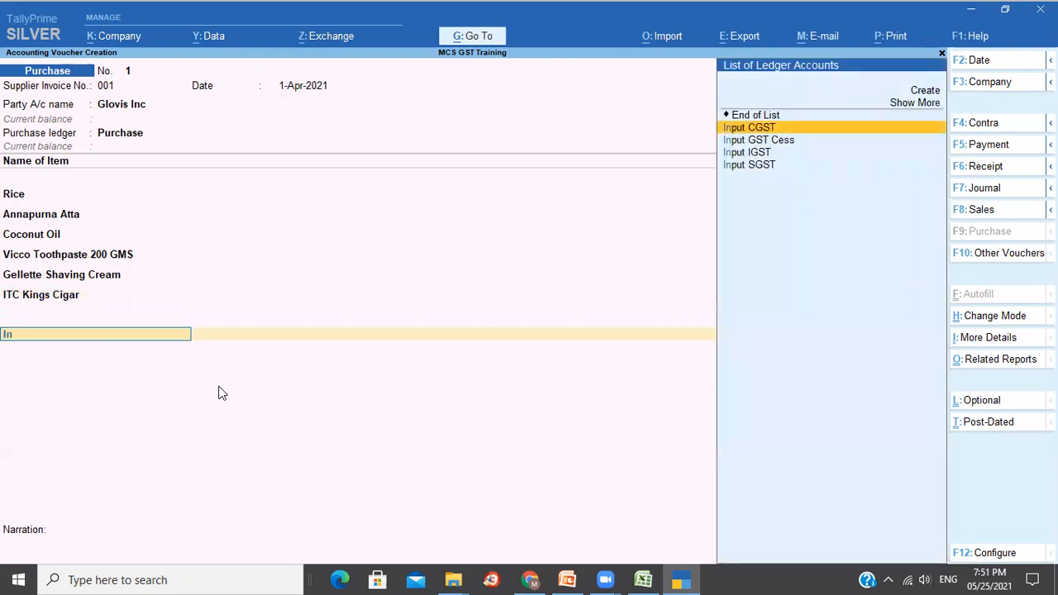
{"action": "key", "text": "Return"}
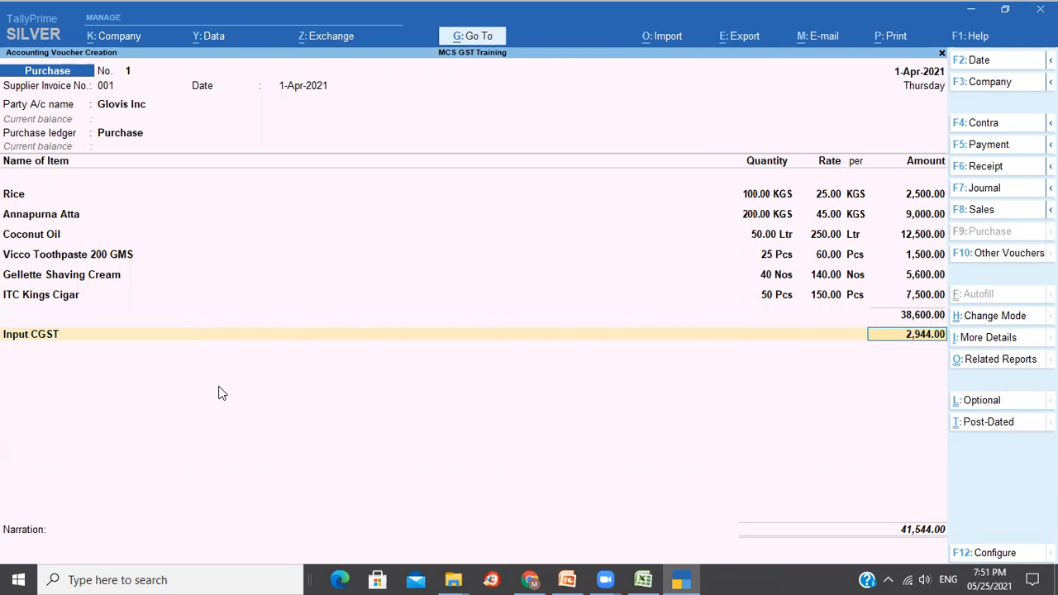
{"action": "key", "text": "Return"}
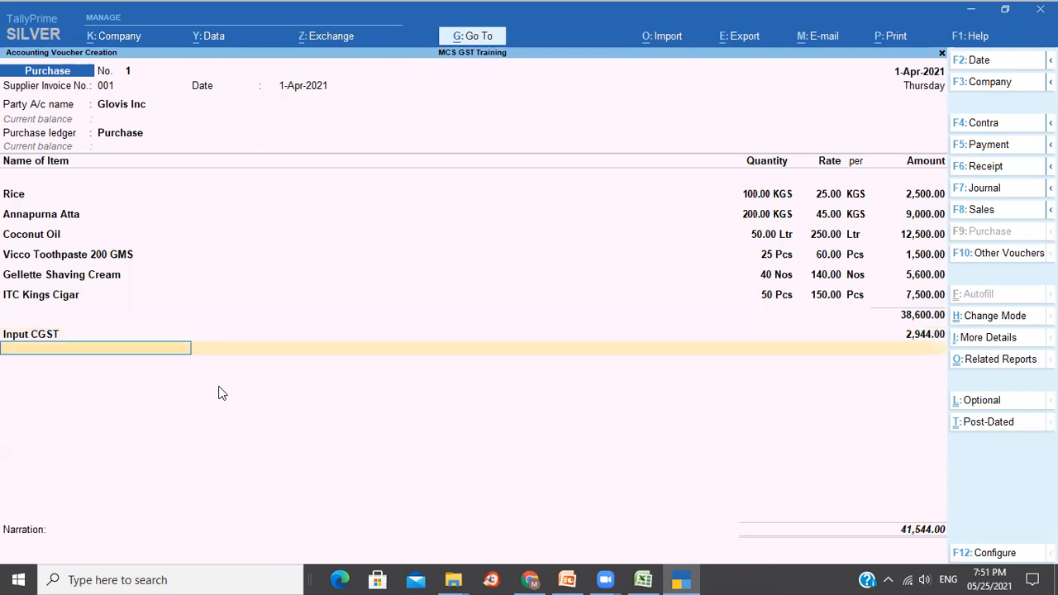
{"action": "type", "text": "In"}
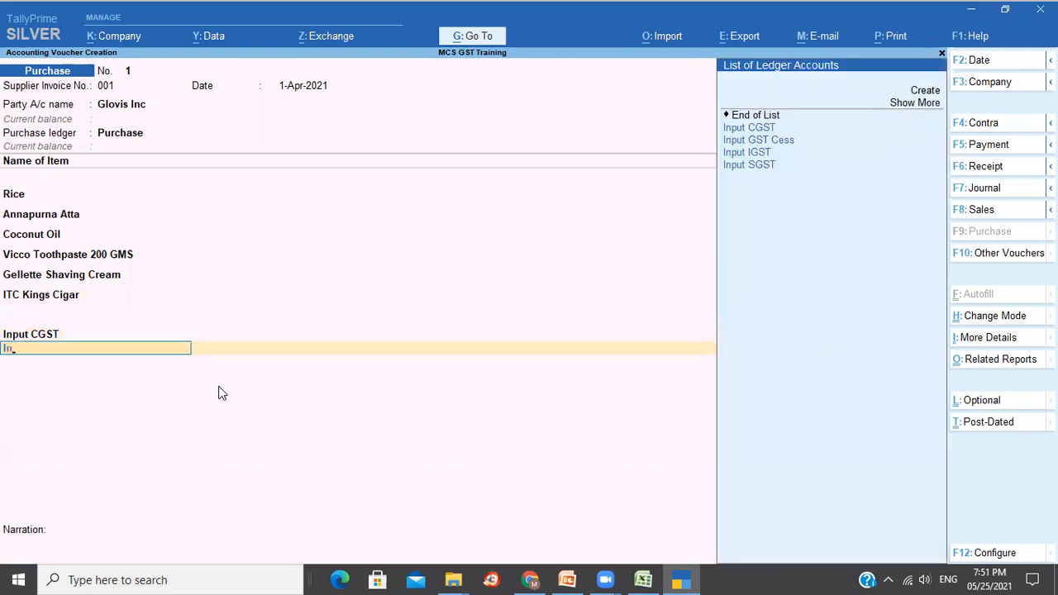
{"action": "key", "text": "Down"}
{"action": "key", "text": "Down"}
{"action": "key", "text": "Down"}
{"action": "key", "text": "Return"}
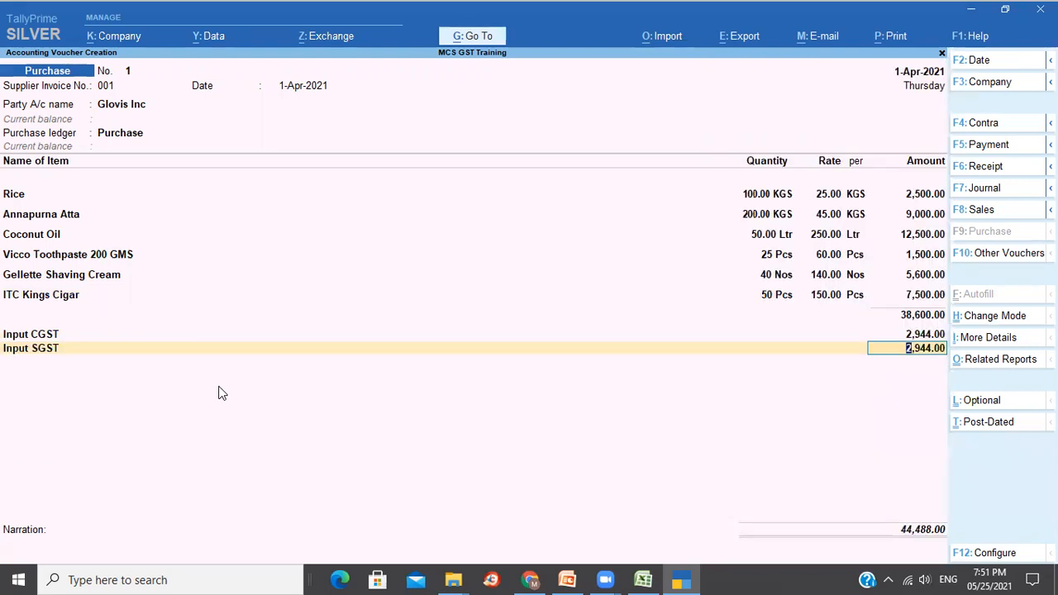
{"action": "key", "text": "Return"}
{"action": "type", "text": "In"}
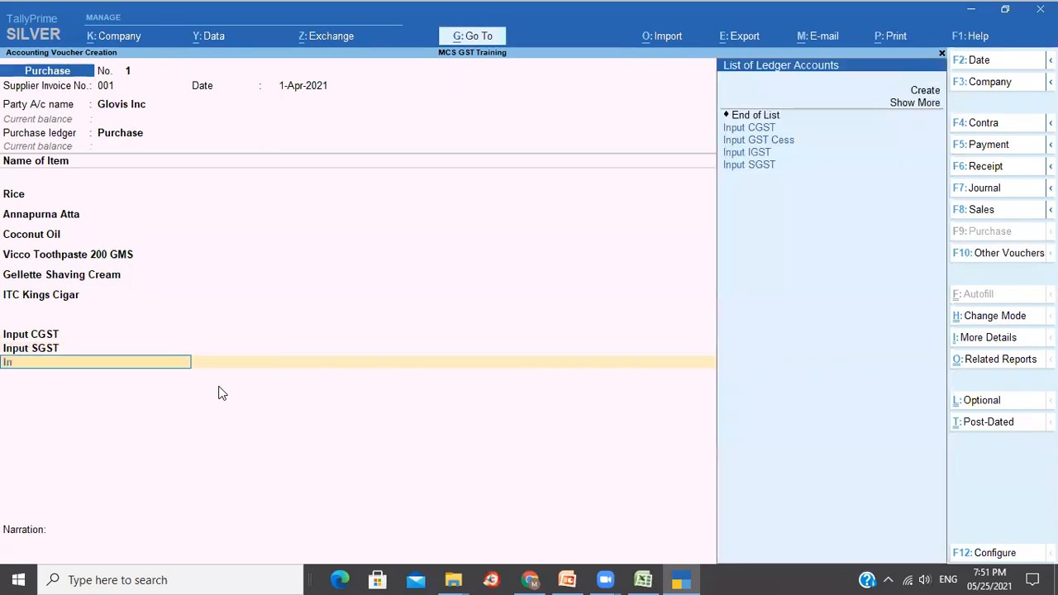
{"action": "key", "text": "Down"}
{"action": "key", "text": "Down"}
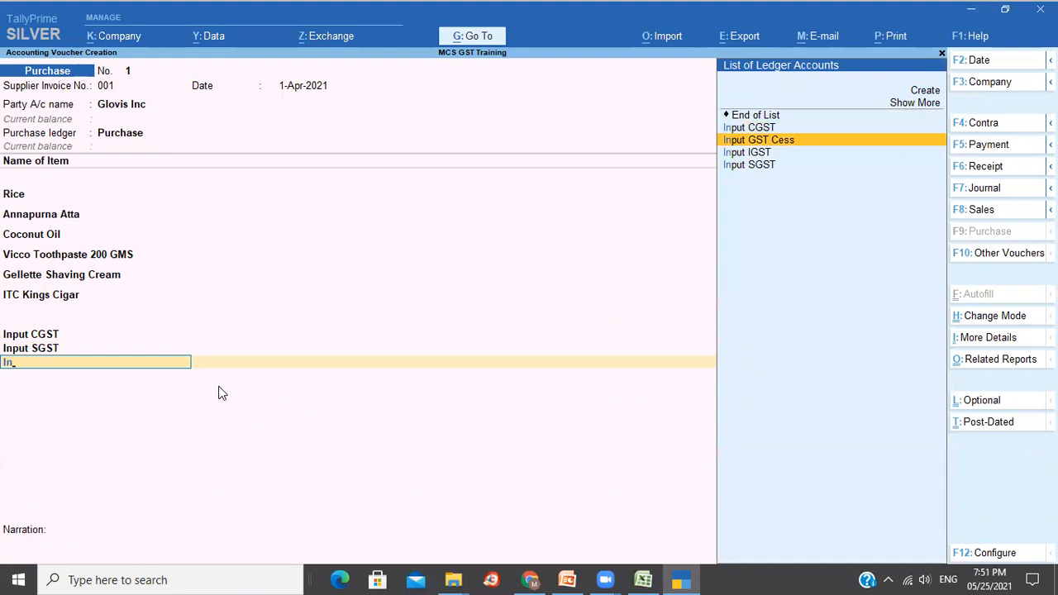
{"action": "key", "text": "Return"}
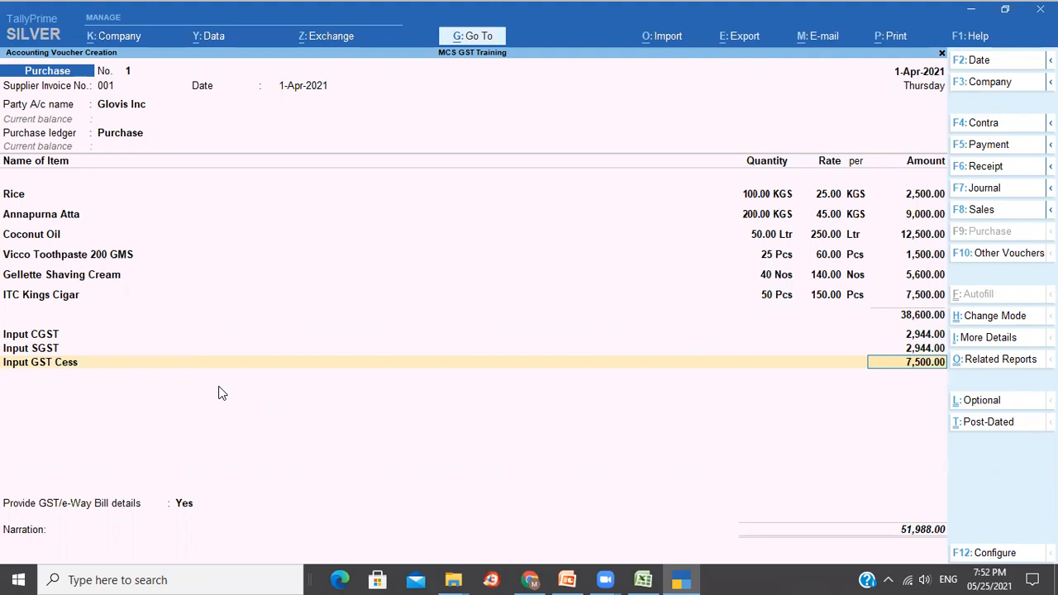
{"action": "key", "text": "Return"}
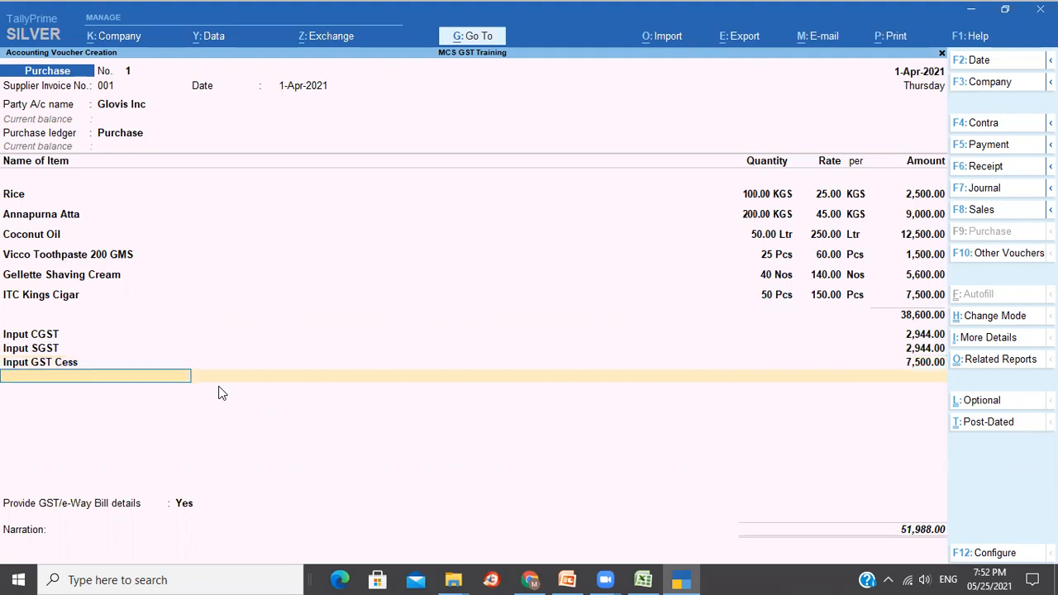
{"action": "key", "text": "Return"}
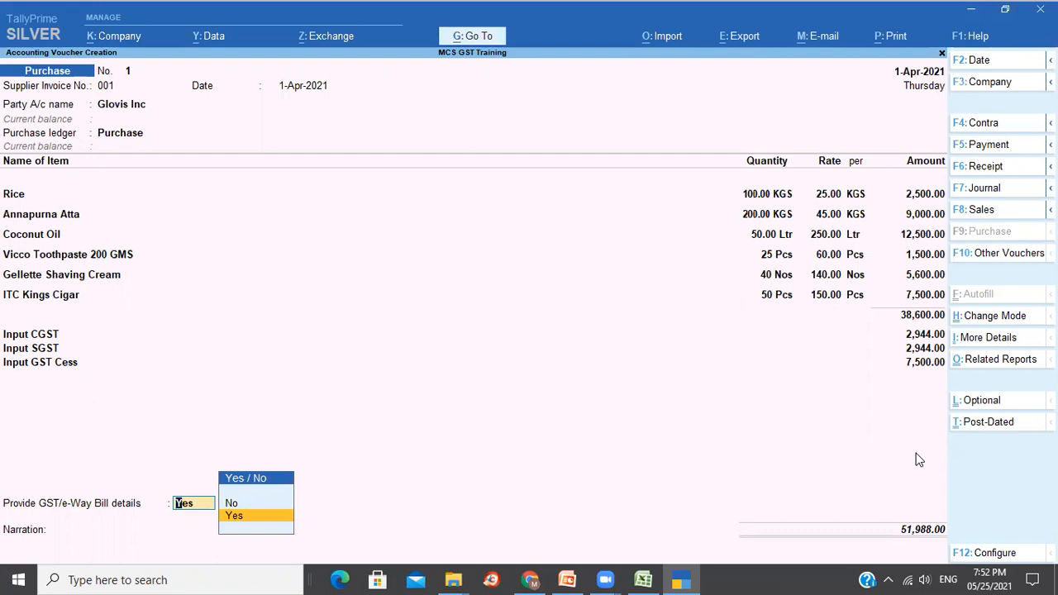
Open the e-way bill details and enter the e-Way Bill number.
{"action": "key", "text": "Return"}
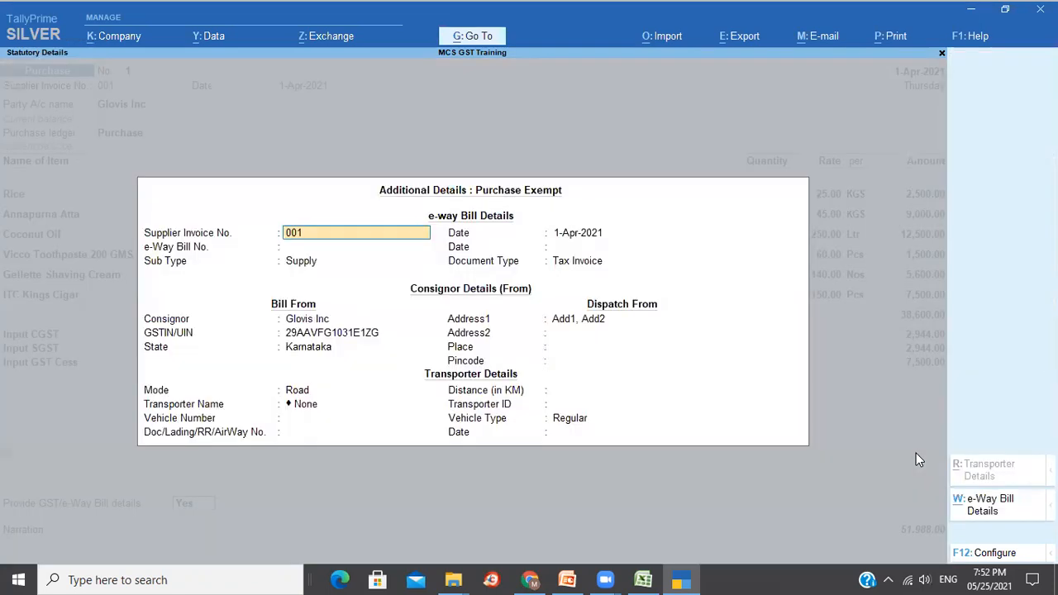
{"action": "key", "text": "Return"}
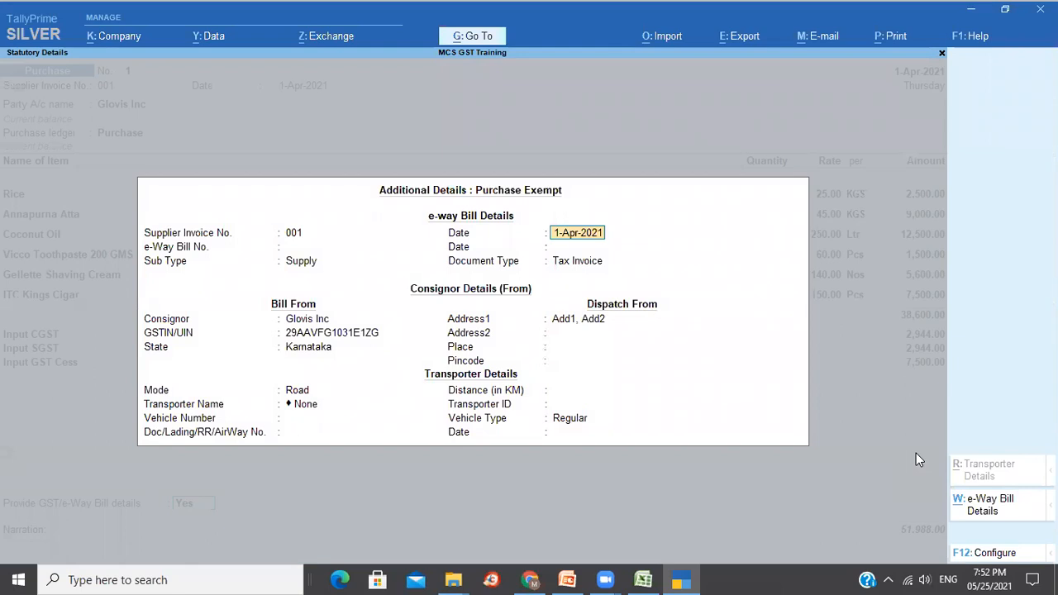
{"action": "key", "text": "Return"}
{"action": "key", "text": "BackSpace"}
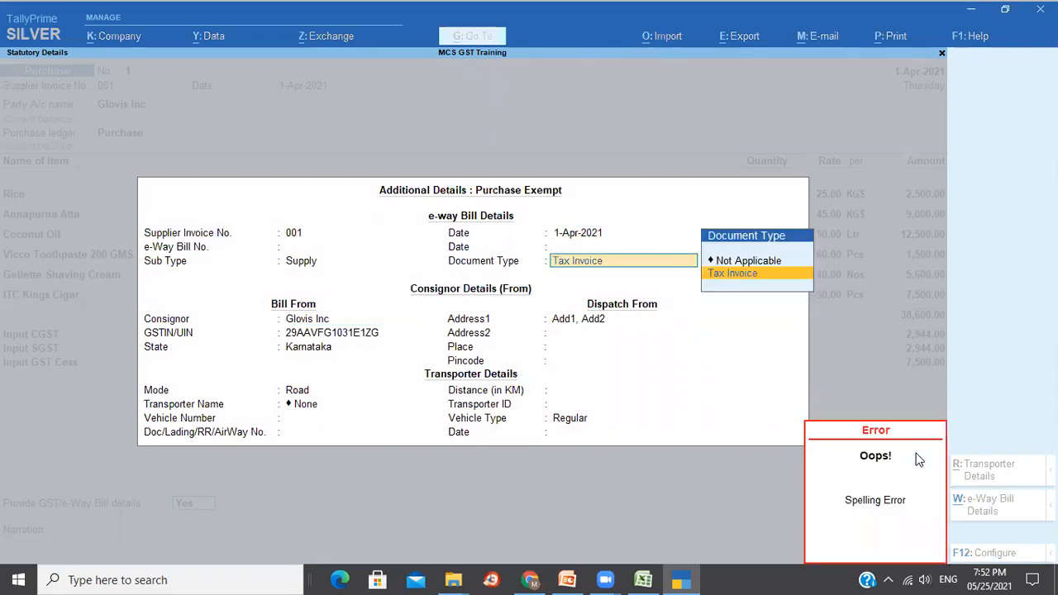
{"action": "key", "text": "BackSpace"}
{"action": "key", "text": "BackSpace"}
{"action": "key", "text": "BackSpace"}
{"action": "key", "text": "BackSpace"}
{"action": "key", "text": "BackSpace"}
{"action": "key", "text": "BackSpace"}
{"action": "key", "text": "BackSpace"}
{"action": "key", "text": "BackSpace"}
{"action": "key", "text": "BackSpace"}
{"action": "key", "text": "BackSpace"}
{"action": "key", "text": "BackSpace"}
{"action": "key", "text": "BackSpace"}
{"action": "key", "text": "BackSpace"}
{"action": "key", "text": "BackSpace"}
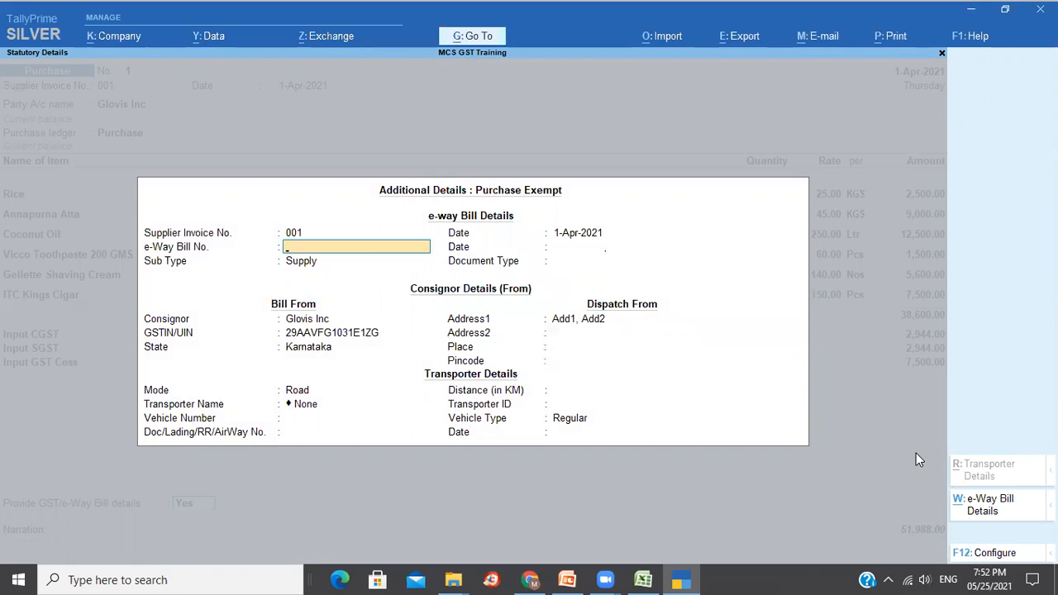
{"action": "type", "text": "343243435343"}
{"action": "key", "text": "Return"}
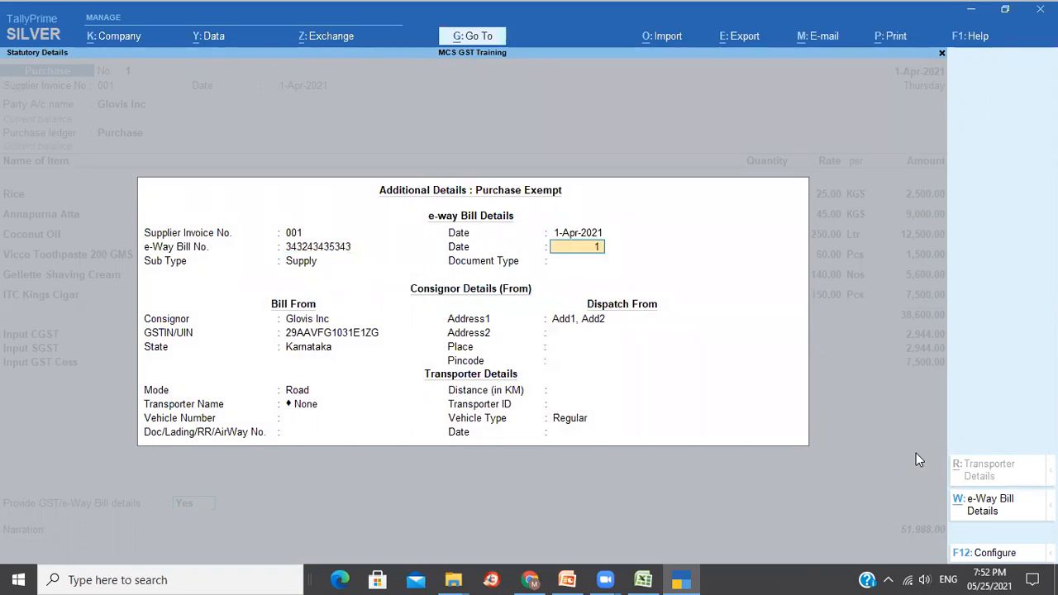
Set e-way bill date 1-Apr-2021 and status Not Applicable, then accept the details.
{"action": "key", "text": "Return"}
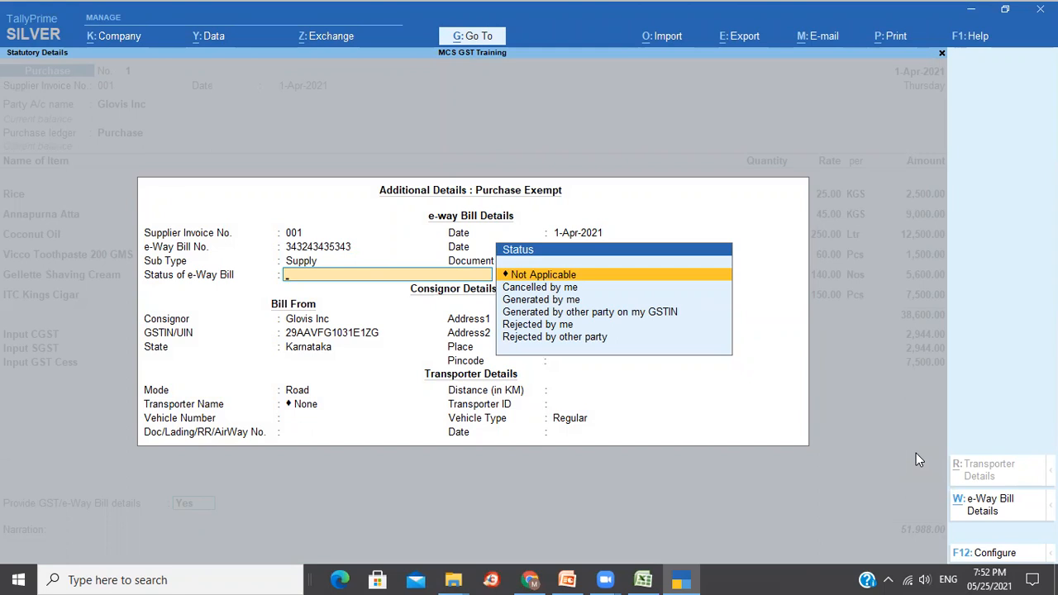
{"action": "key", "text": "Down"}
{"action": "key", "text": "Down"}
{"action": "key", "text": "Down"}
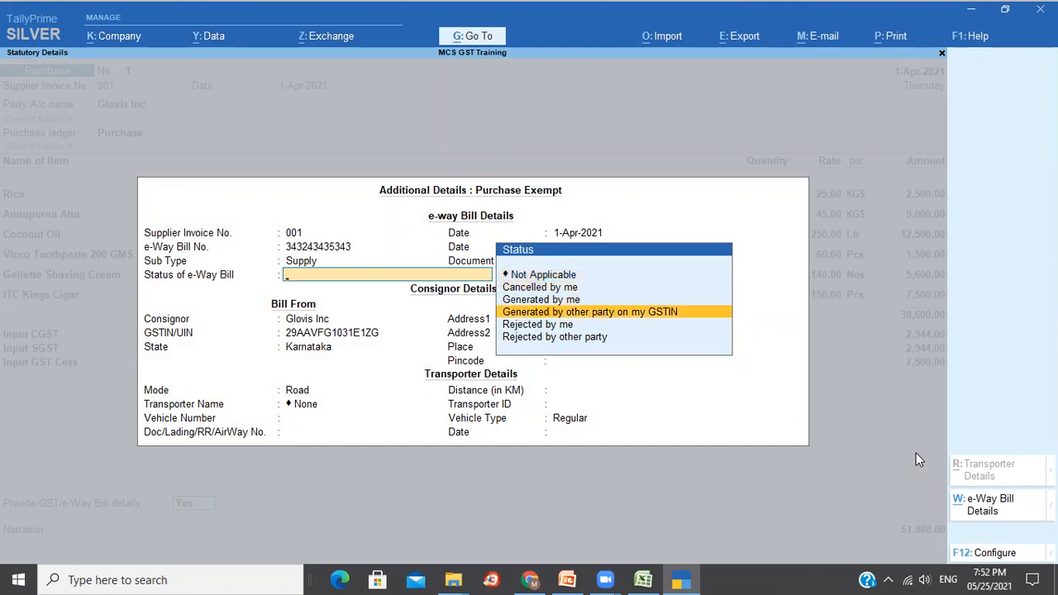
{"action": "key", "text": "Return"}
{"action": "key", "text": "BackSpace"}
{"action": "key", "text": "Up"}
{"action": "key", "text": "Up"}
{"action": "key", "text": "Up"}
{"action": "key", "text": "Return"}
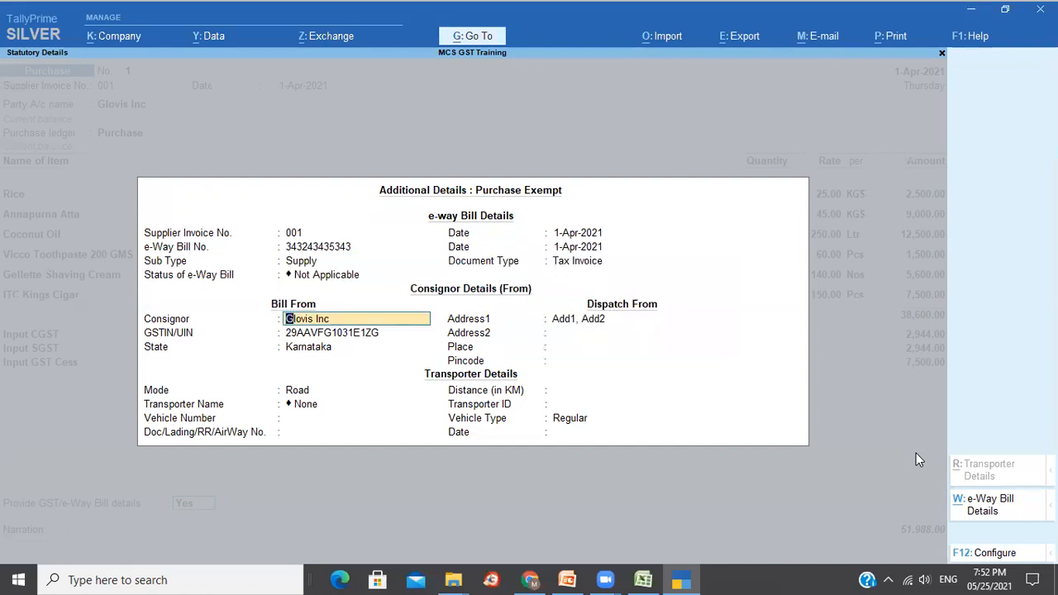
{"action": "key", "text": "Return"}
{"action": "key", "text": "Return"}
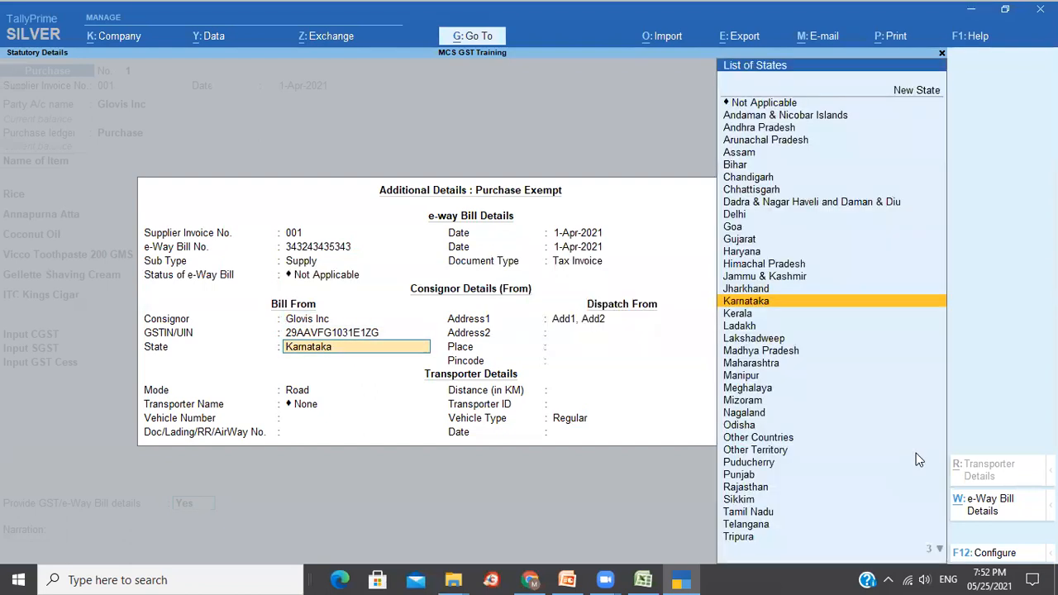
{"action": "key", "text": "ctrl+a"}
Record New Ref 001 with 10 credit days and narration 'Being purchase bill accounted'.
{"action": "key", "text": "Return"}
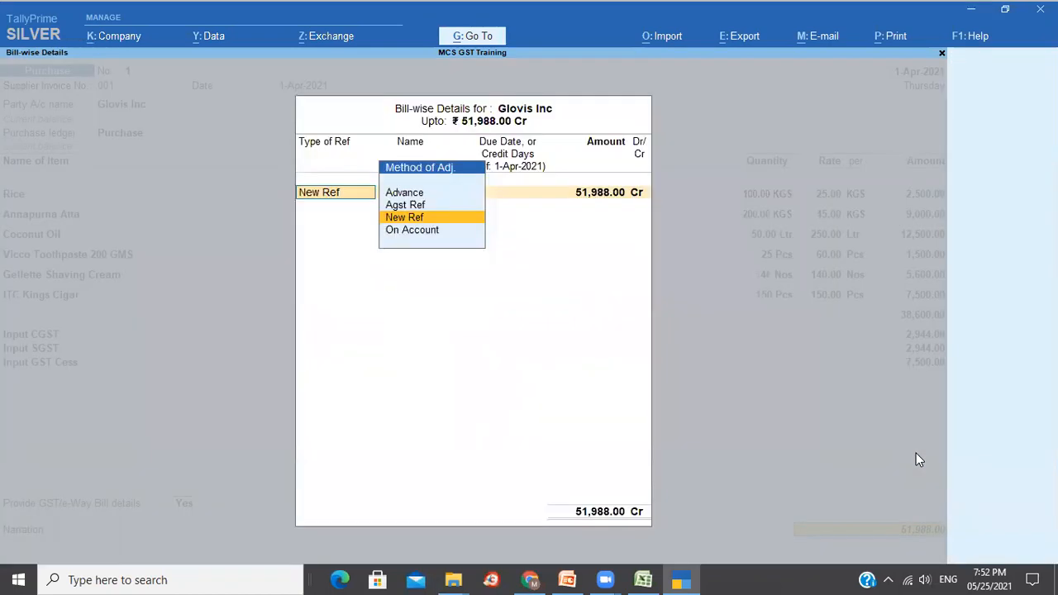
{"action": "key", "text": "Return"}
{"action": "key", "text": "Return"}
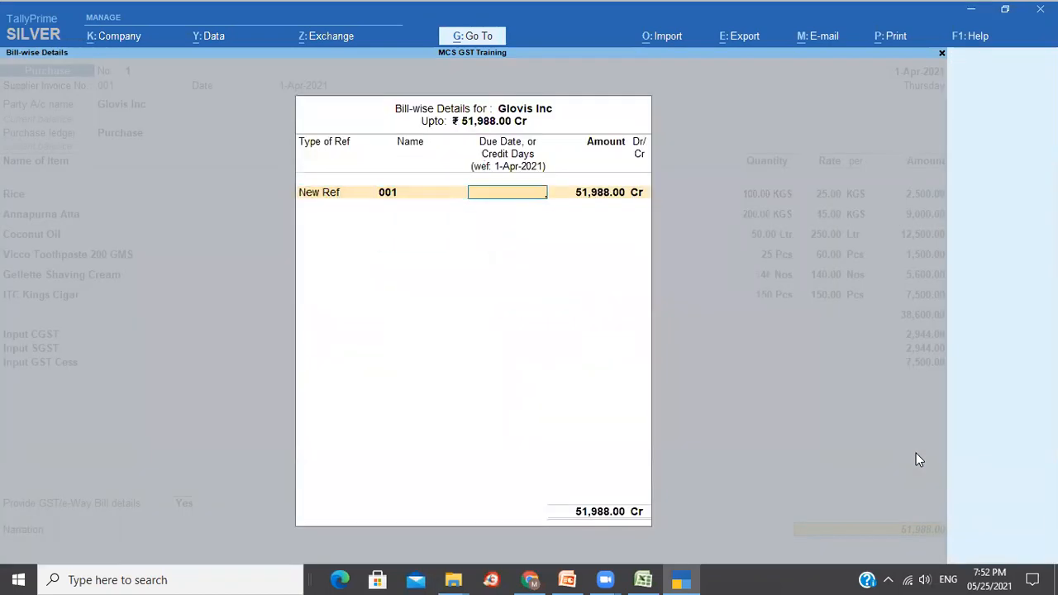
{"action": "type", "text": "10"}
{"action": "key", "text": "Return"}
{"action": "key", "text": "Return"}
{"action": "key", "text": "Return"}
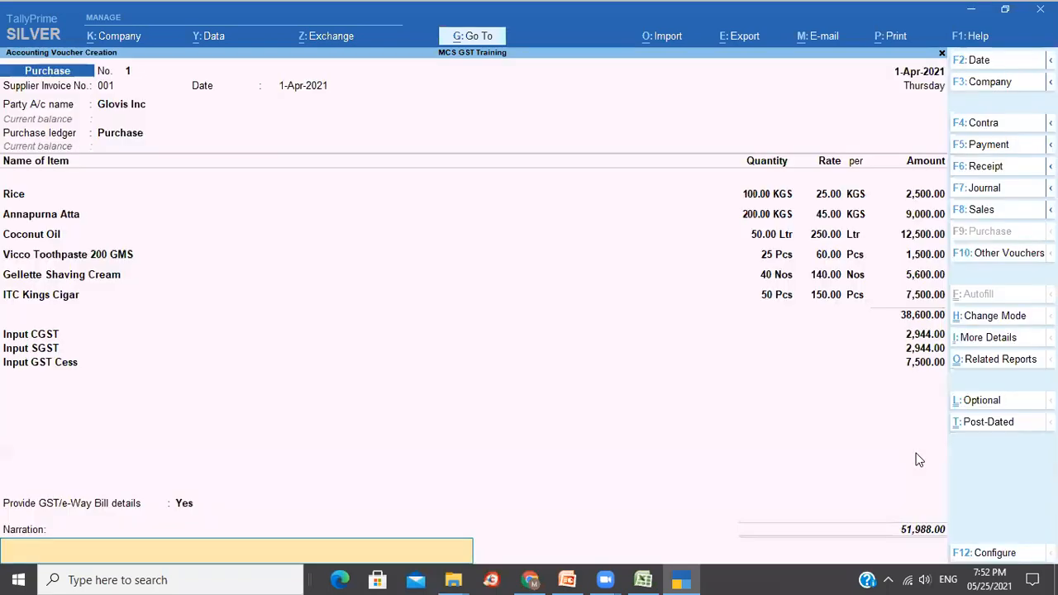
{"action": "type", "text": "Being purchase bill accounted"}
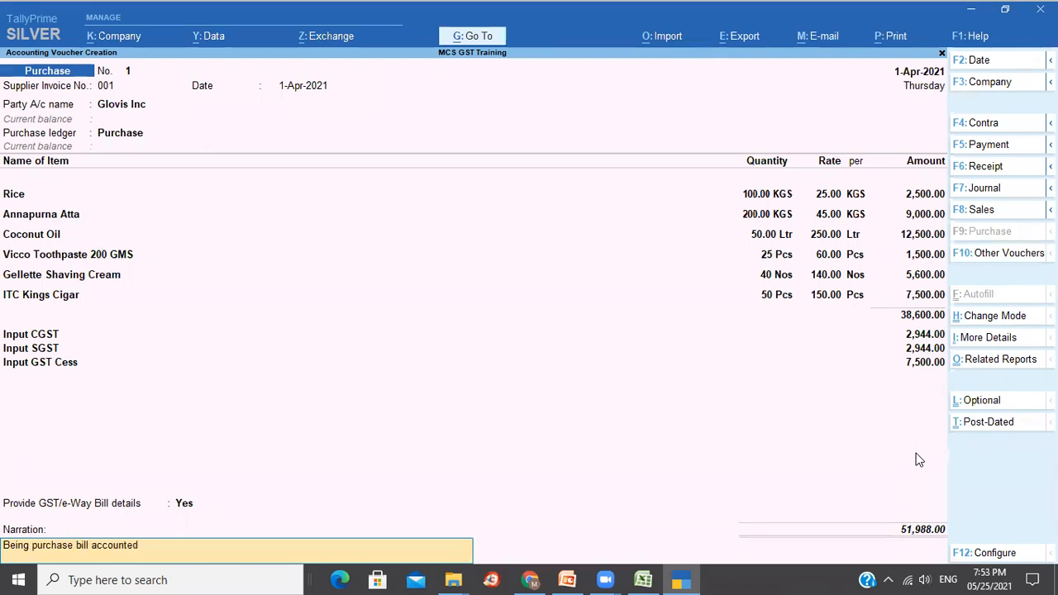
{"action": "key", "text": "Return"}
Save purchase voucher No. 1, reopen it and preview its printout.
{"action": "key", "text": "y"}
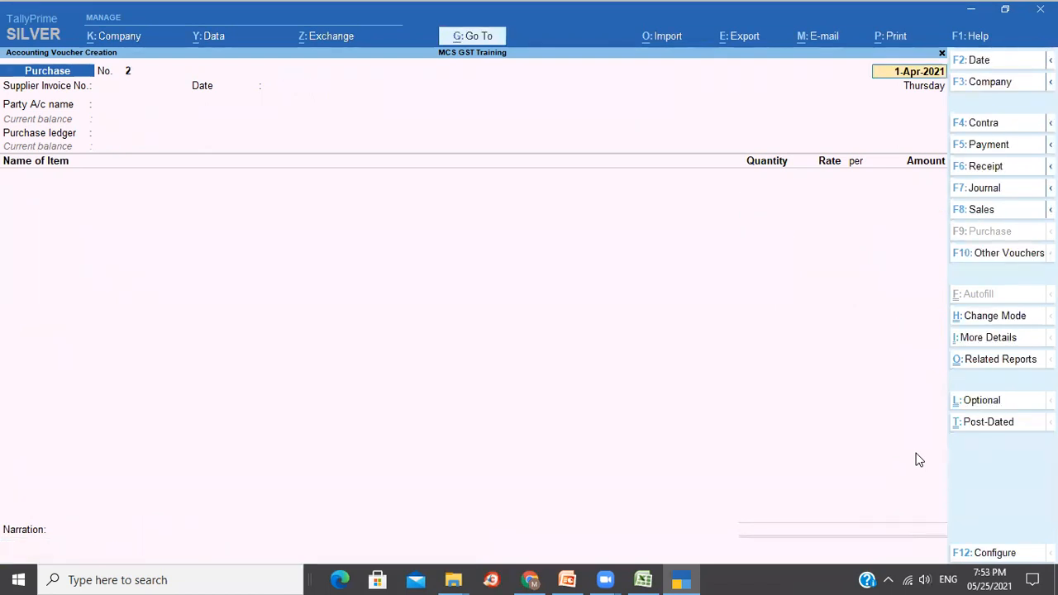
{"action": "key", "text": "Page_Up"}
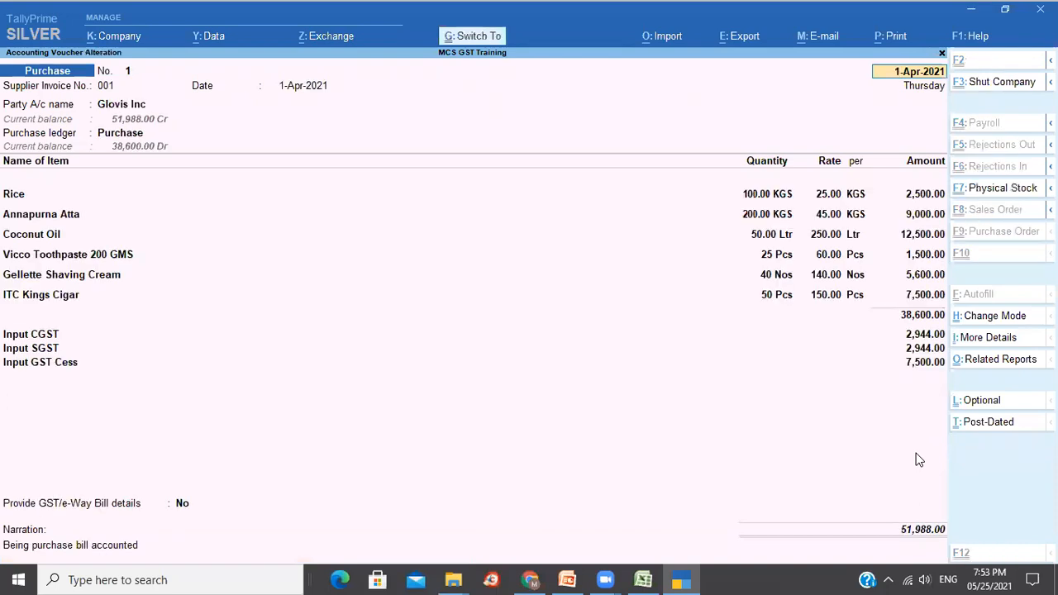
{"action": "key", "text": "ctrl+p"}
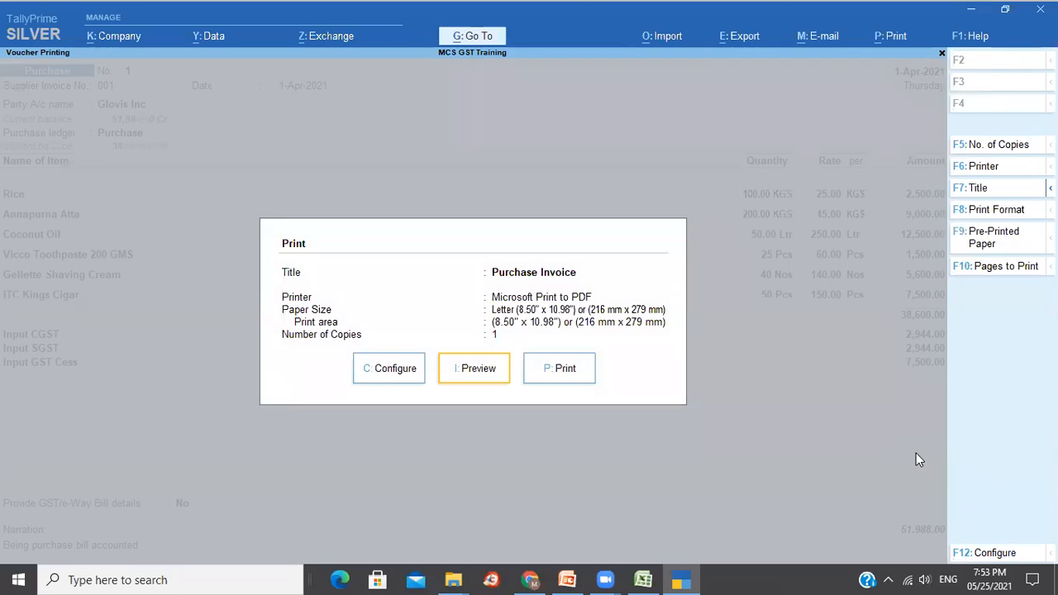
{"action": "left_click", "coordinate": [465, 369]}
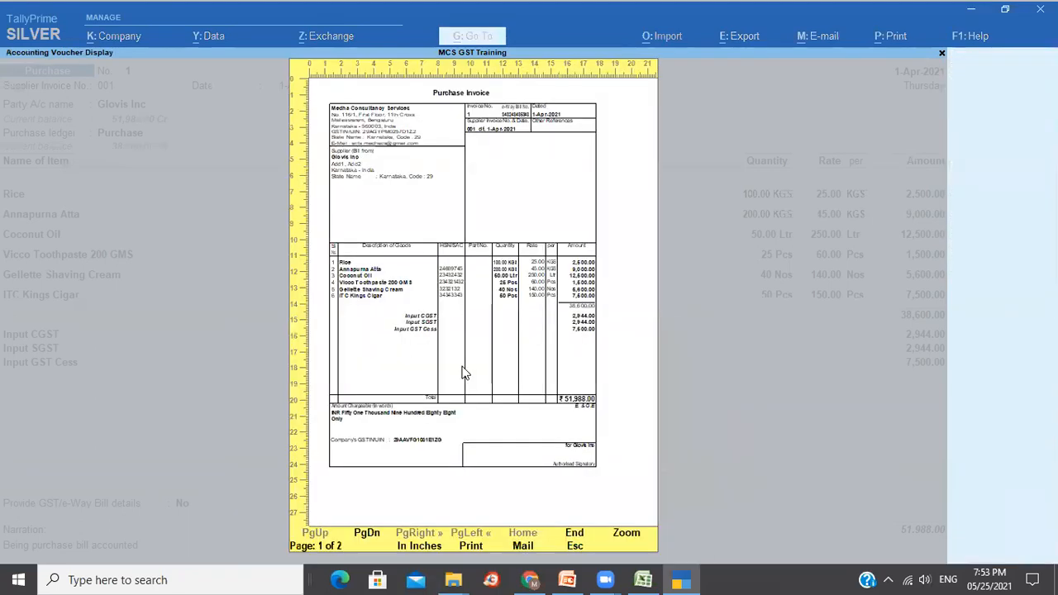
{"action": "key", "text": "Escape"}
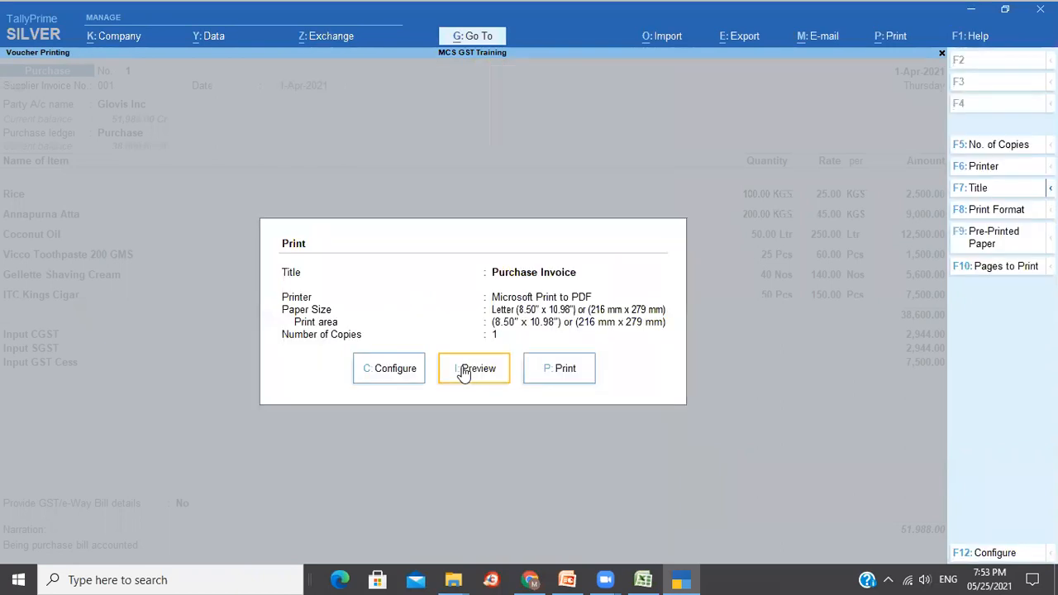
Set Show Part No. to No in the print configuration.
{"action": "left_click", "coordinate": [381, 372]}
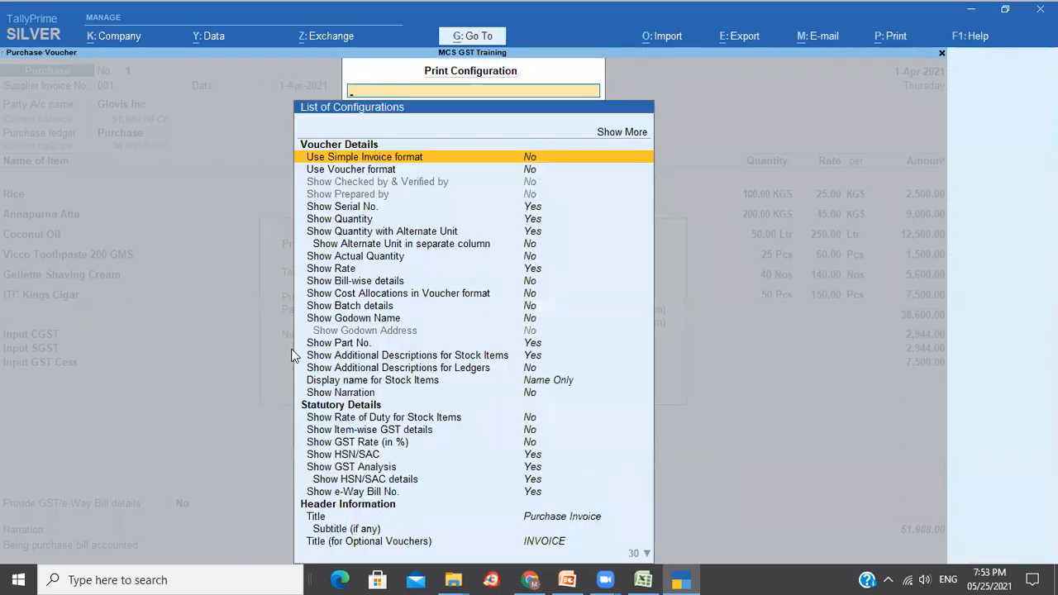
{"action": "type", "text": "Par"}
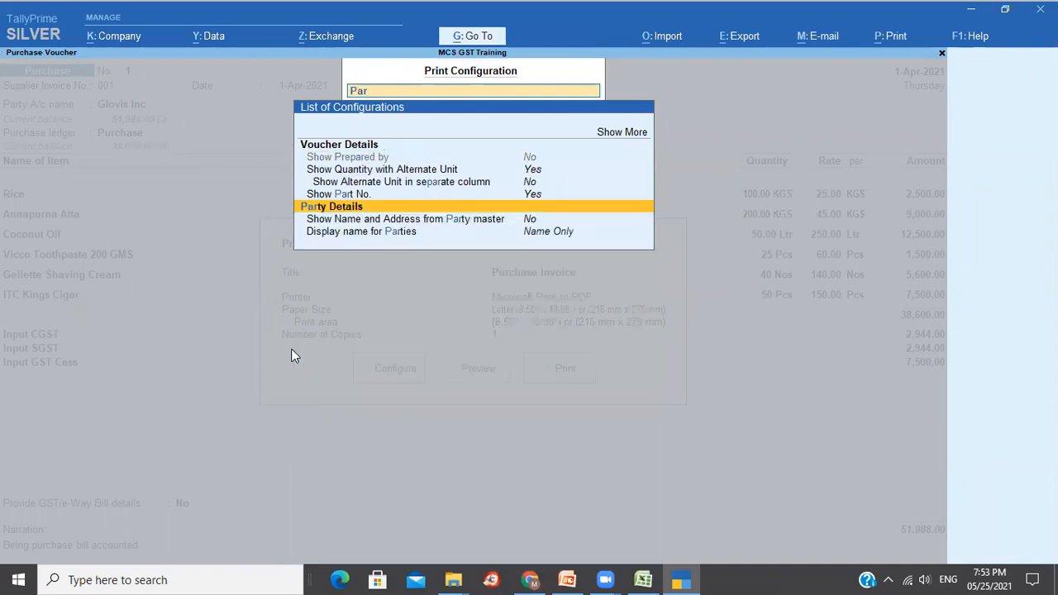
{"action": "key", "text": "Up"}
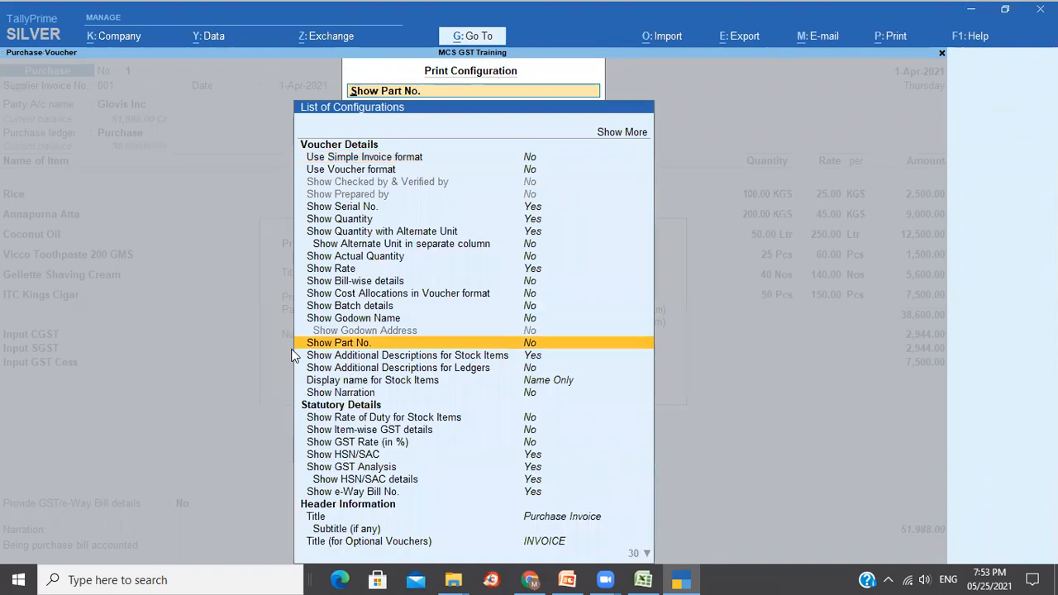
{"action": "key", "text": "Escape"}
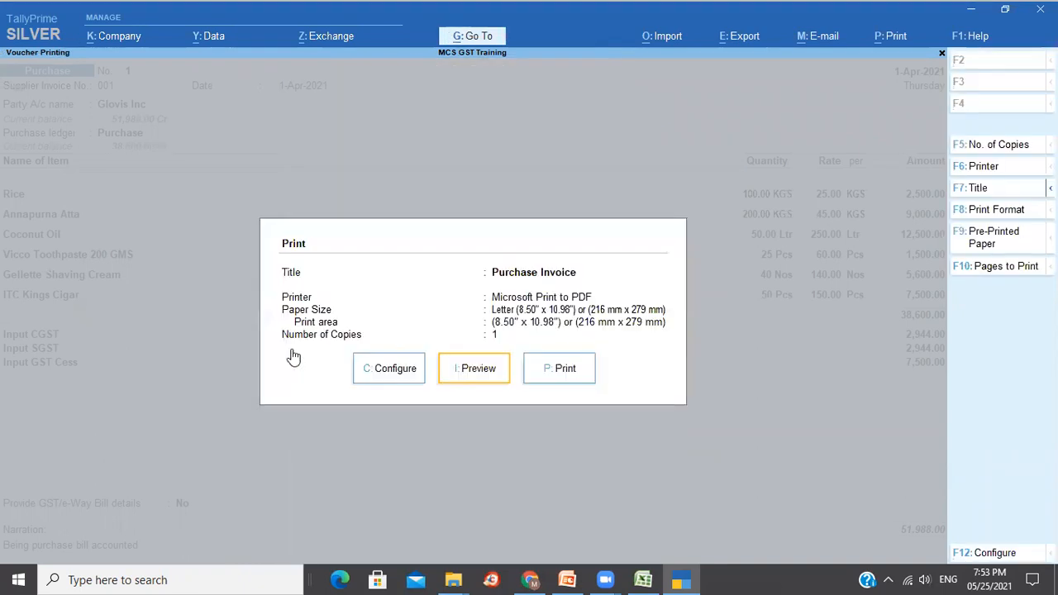
Preview the Glovis Inc invoice enlarged, scrolling through to the Tax Analysis page.
{"action": "left_click", "coordinate": [485, 374]}
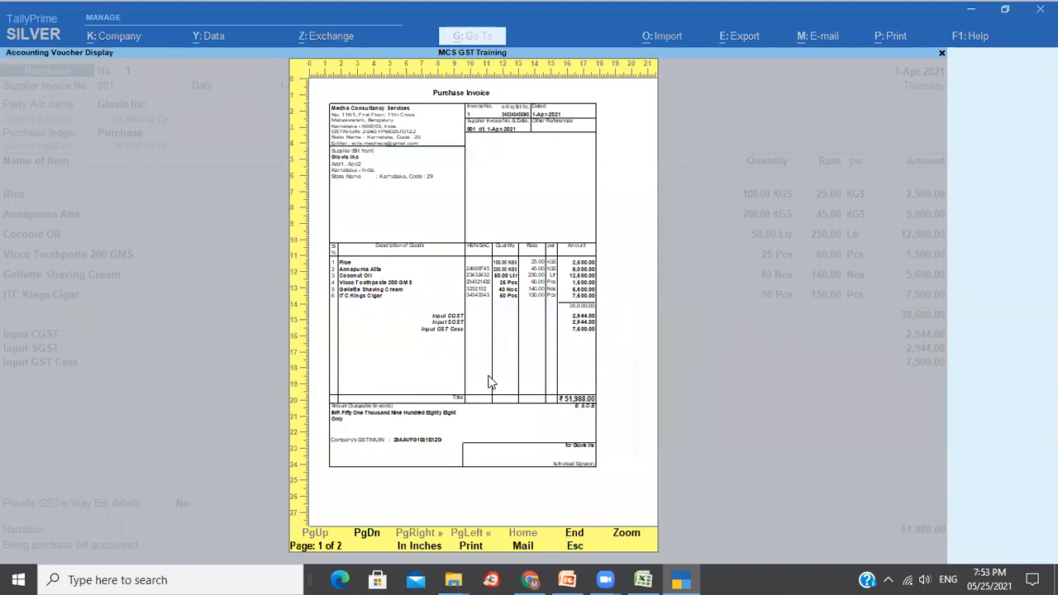
{"action": "left_click", "coordinate": [488, 381]}
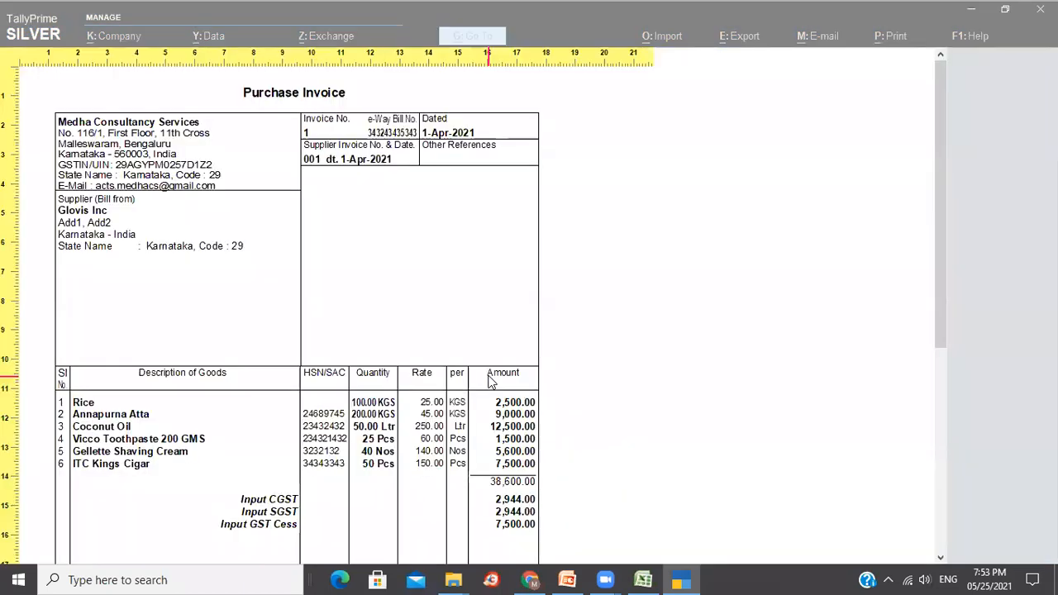
{"action": "scroll", "coordinate": [488, 382], "scroll_direction": "down", "scroll_amount": 1}
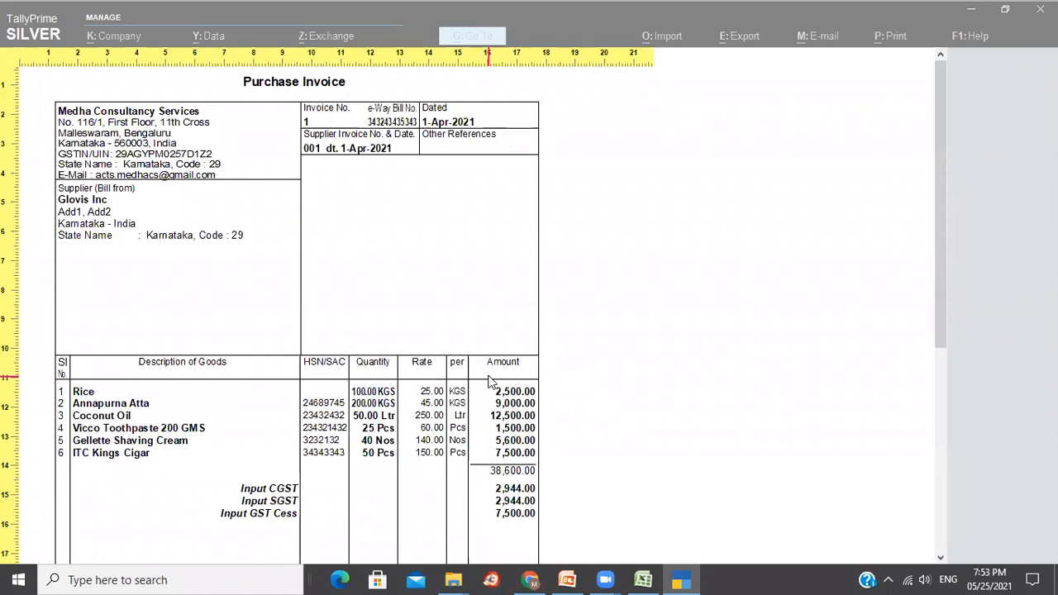
{"action": "scroll", "coordinate": [488, 382], "scroll_direction": "down", "scroll_amount": 8}
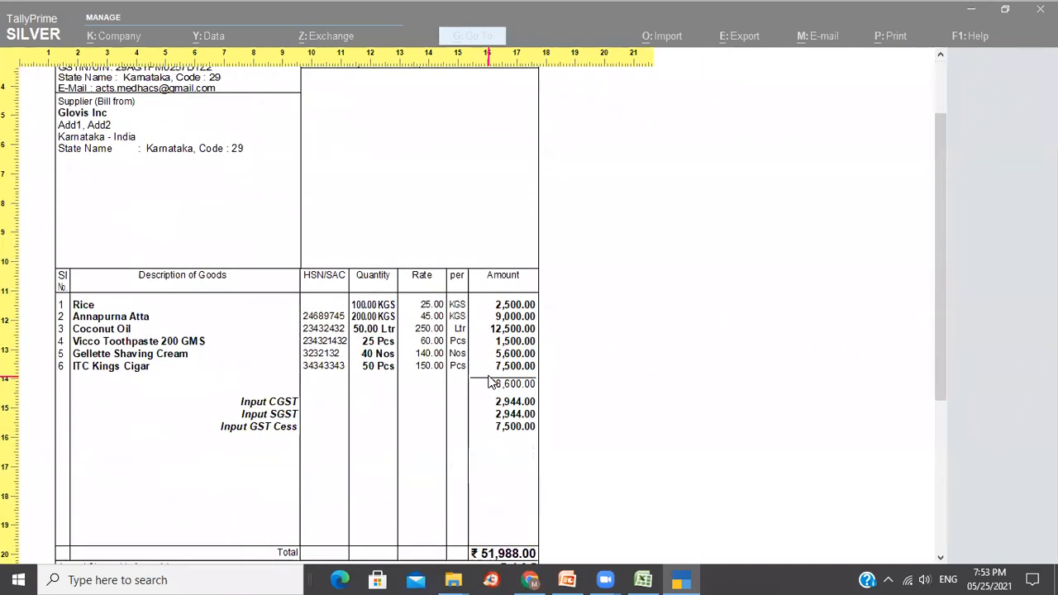
{"action": "scroll", "coordinate": [488, 382], "scroll_direction": "down", "scroll_amount": 7}
{"action": "scroll", "coordinate": [488, 382], "scroll_direction": "down", "scroll_amount": 10}
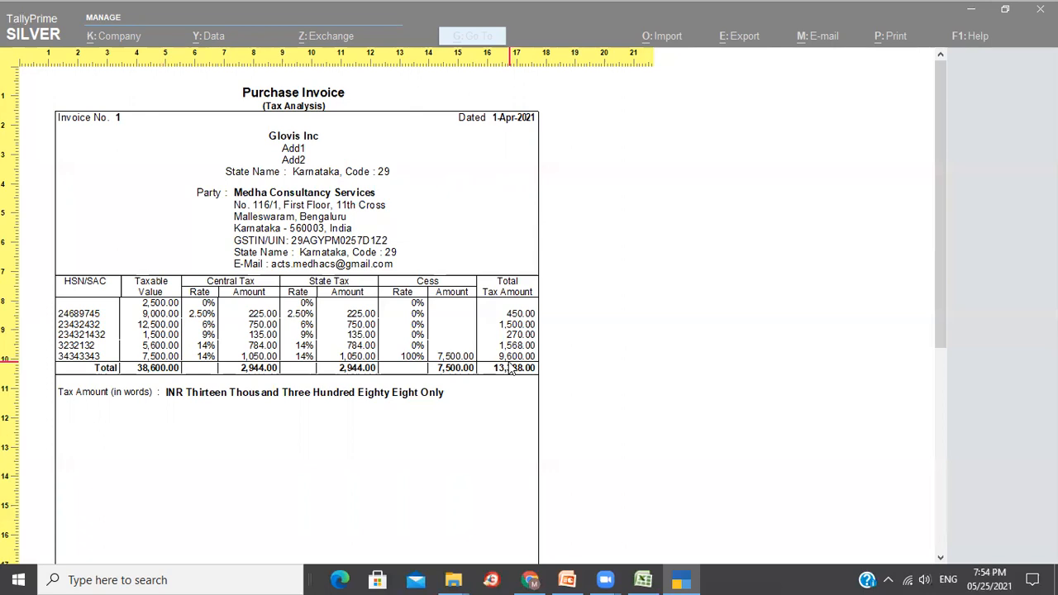
{"action": "scroll", "coordinate": [510, 369], "scroll_direction": "down", "scroll_amount": 1}
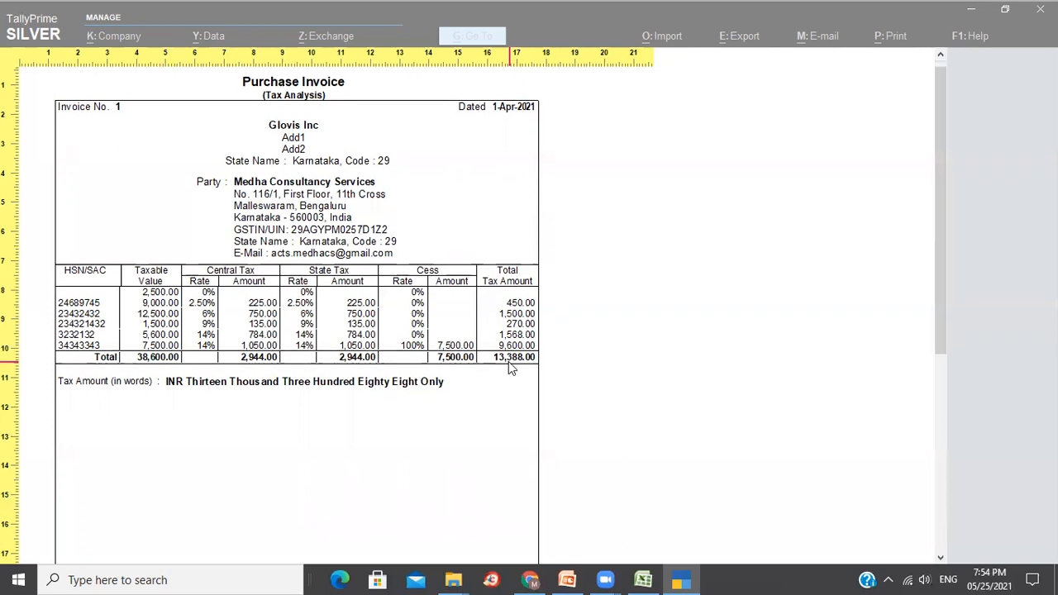
{"action": "scroll", "coordinate": [510, 368], "scroll_direction": "down", "scroll_amount": 5}
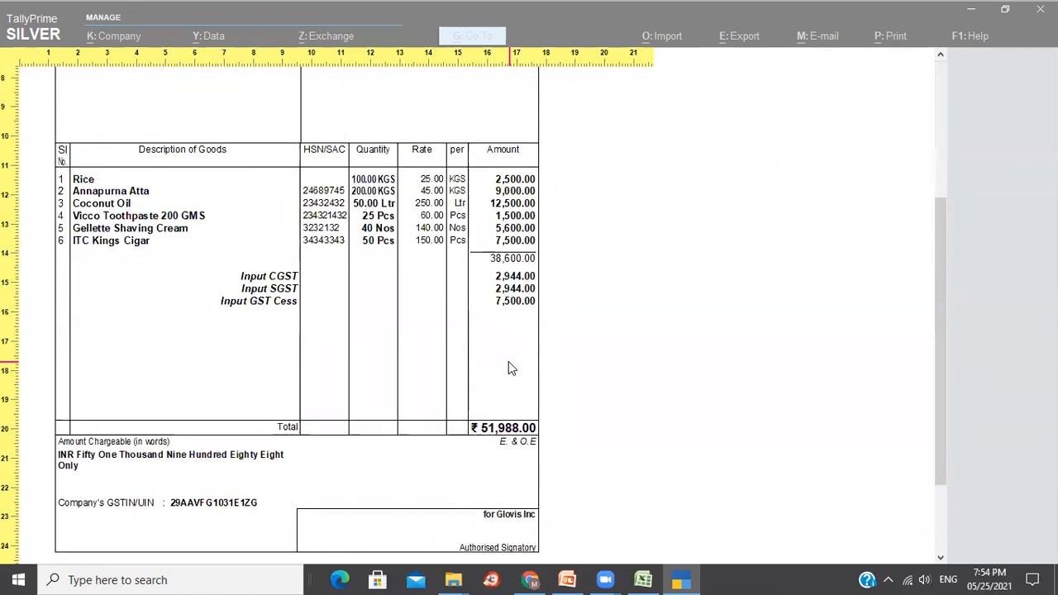
{"action": "scroll", "coordinate": [510, 368], "scroll_direction": "up", "scroll_amount": 5}
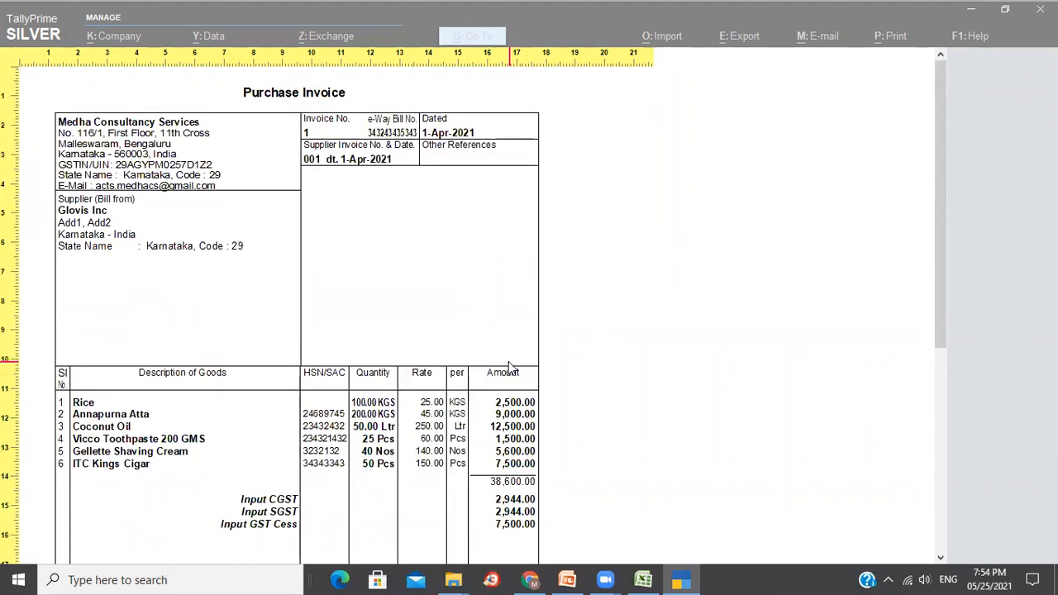
Close the invoice preview and quit the purchase voucher alteration without saving.
{"action": "key", "text": "alt+z"}
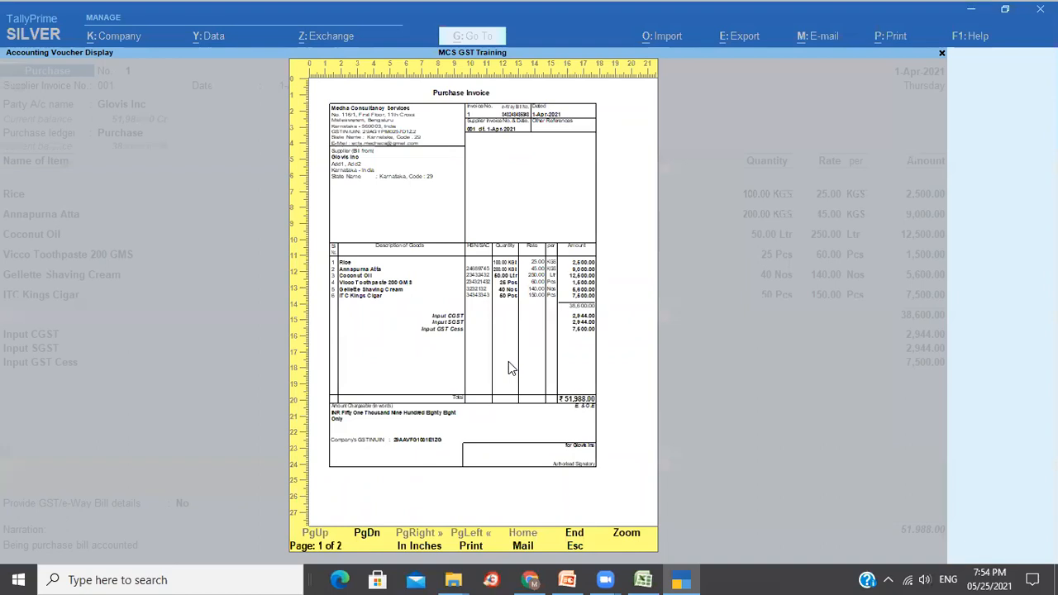
{"action": "key", "text": "Escape"}
{"action": "key", "text": "Escape"}
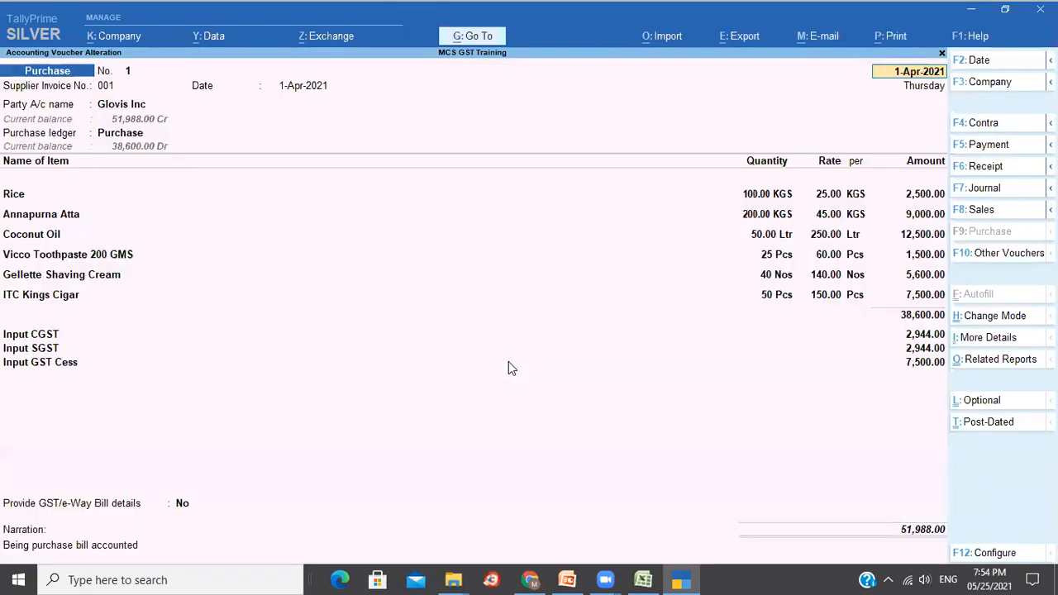
{"action": "key", "text": "Escape"}
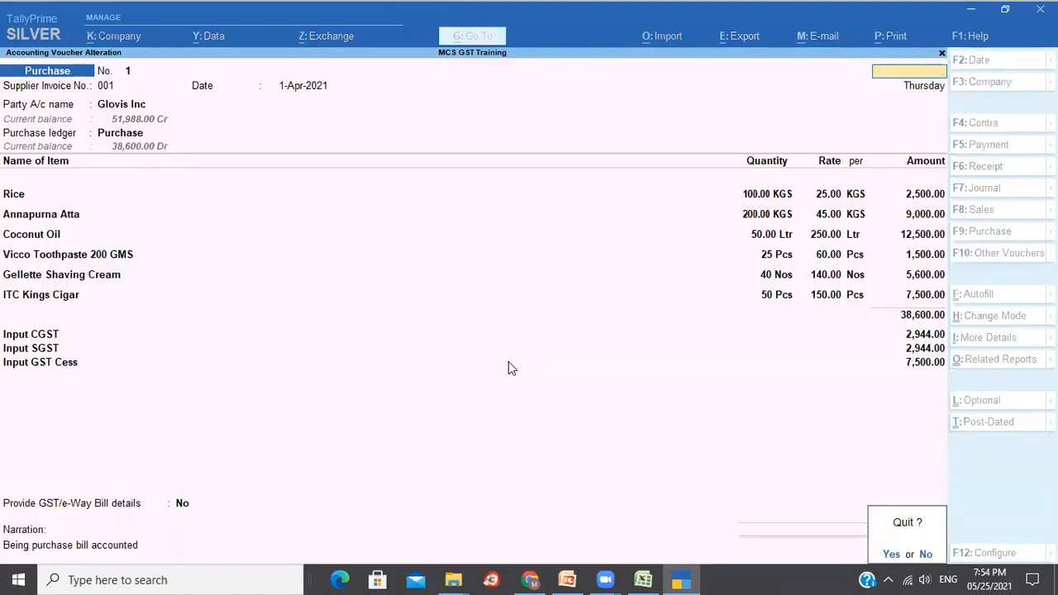
{"action": "key", "text": "y"}
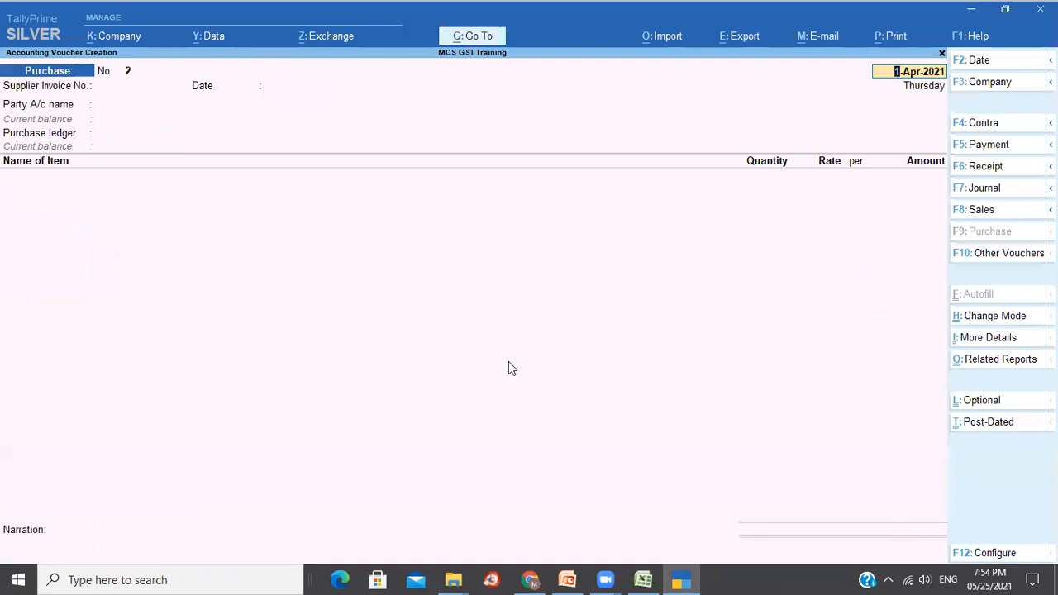
Start a Sales voucher with KGA as party and Sales as the sales ledger.
{"action": "left_click", "coordinate": [978, 214]}
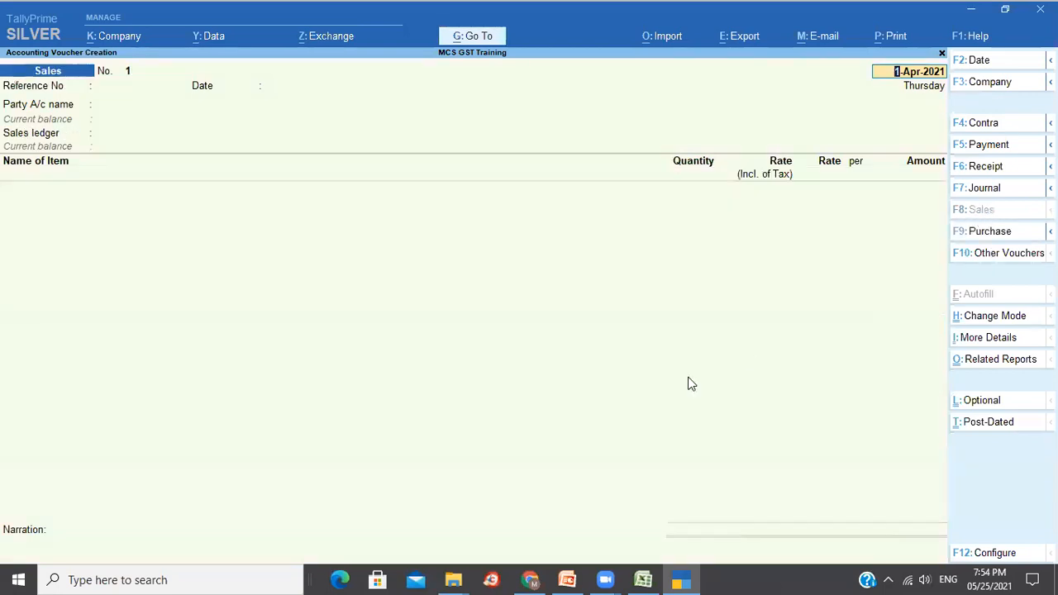
{"action": "key", "text": "Return"}
{"action": "key", "text": "Return"}
{"action": "key", "text": "Return"}
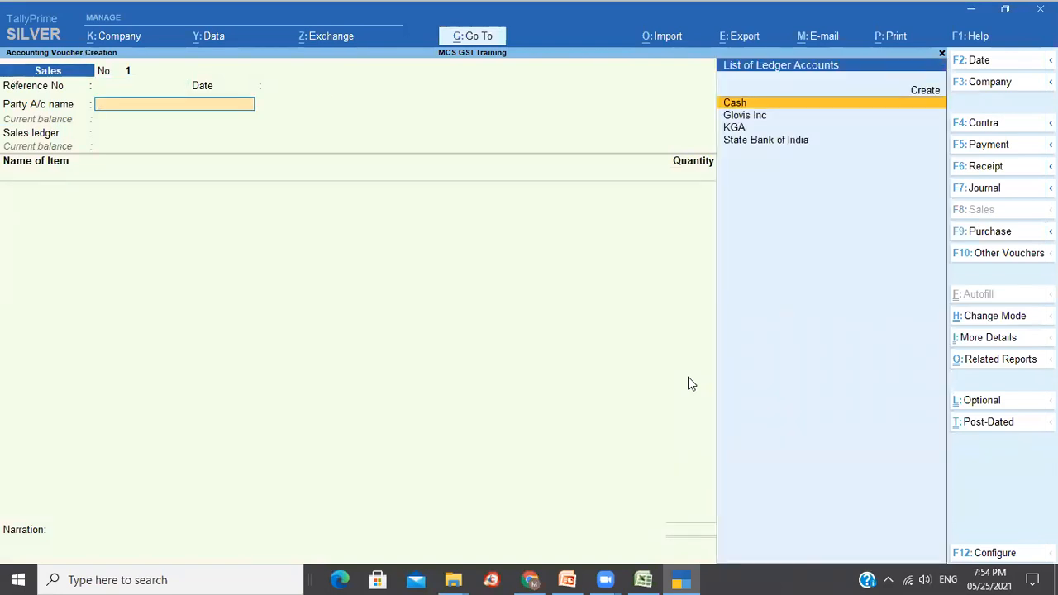
{"action": "key", "text": "Down"}
{"action": "key", "text": "Down"}
{"action": "key", "text": "Return"}
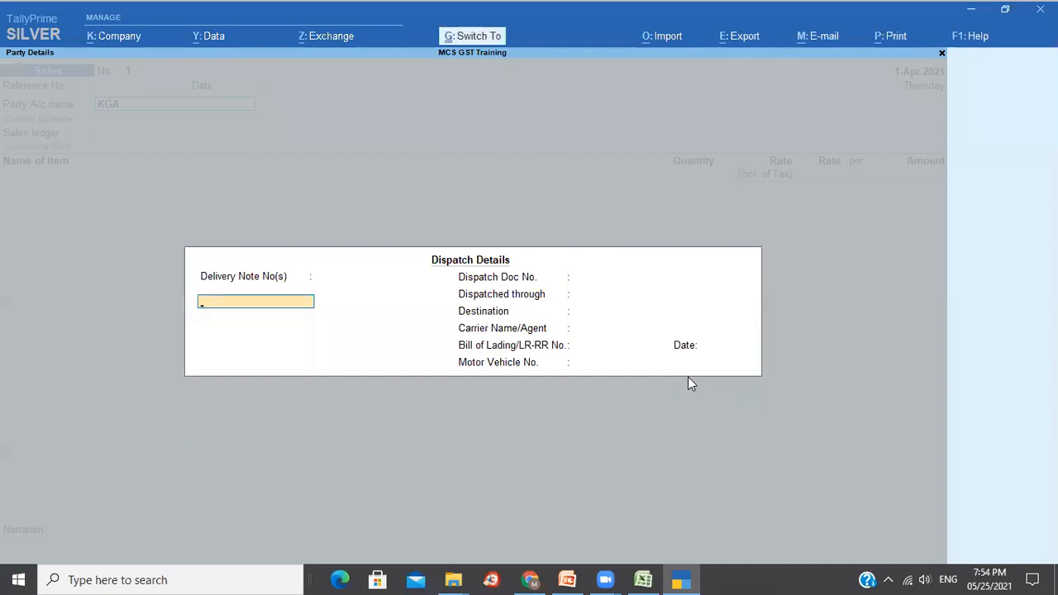
{"action": "key", "text": "ctrl+a"}
{"action": "key", "text": "ctrl+a"}
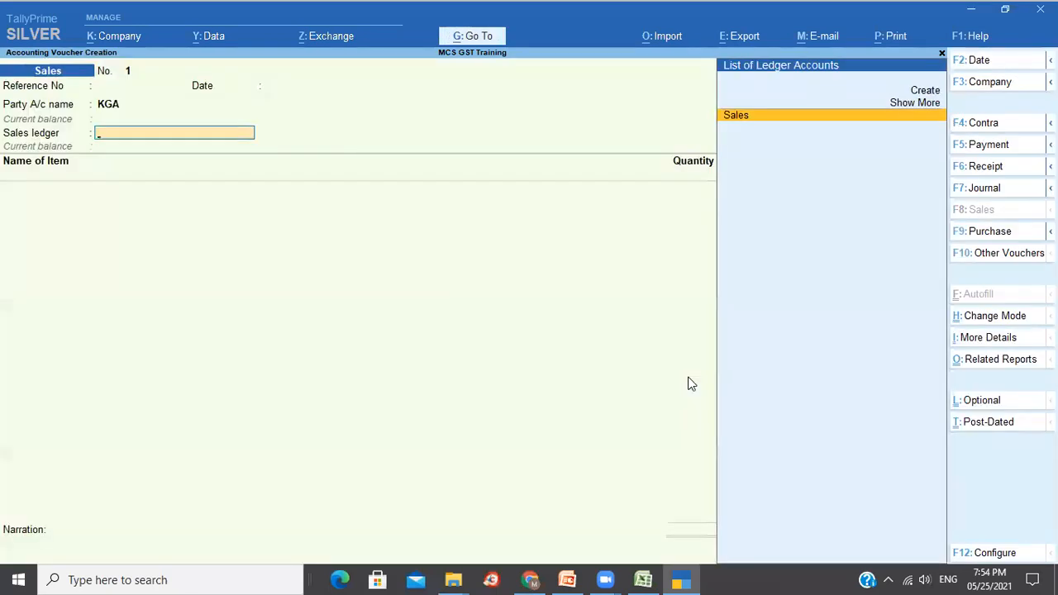
{"action": "key", "text": "Return"}
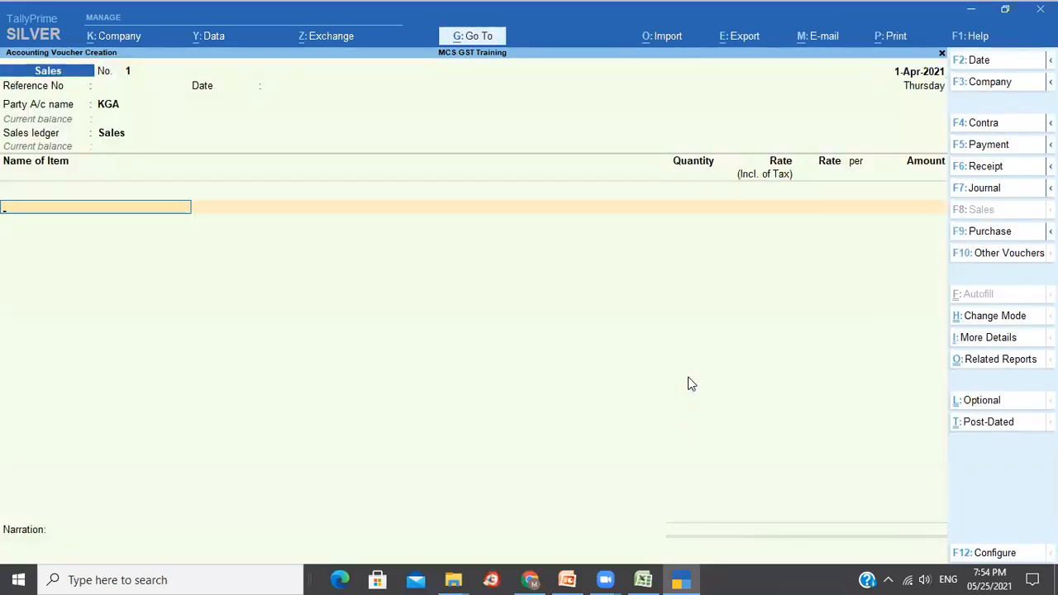
Enter Rice 40 KGS at 35.00 and Annapurna Atta 10 KGS as item lines.
{"action": "type", "text": "r"}
{"action": "key", "text": "Return"}
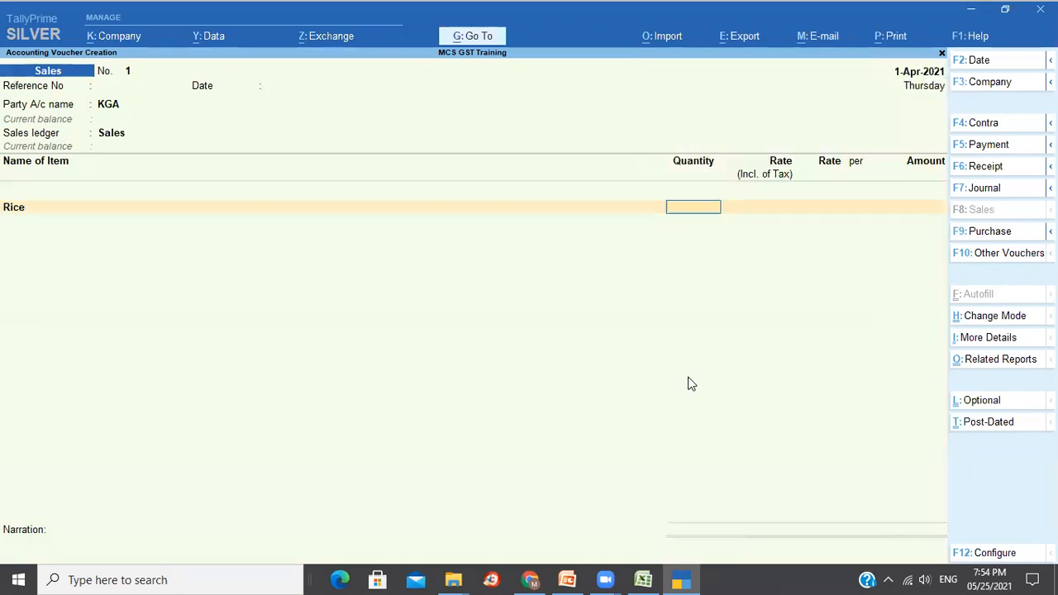
{"action": "type", "text": "40"}
{"action": "key", "text": "Return"}
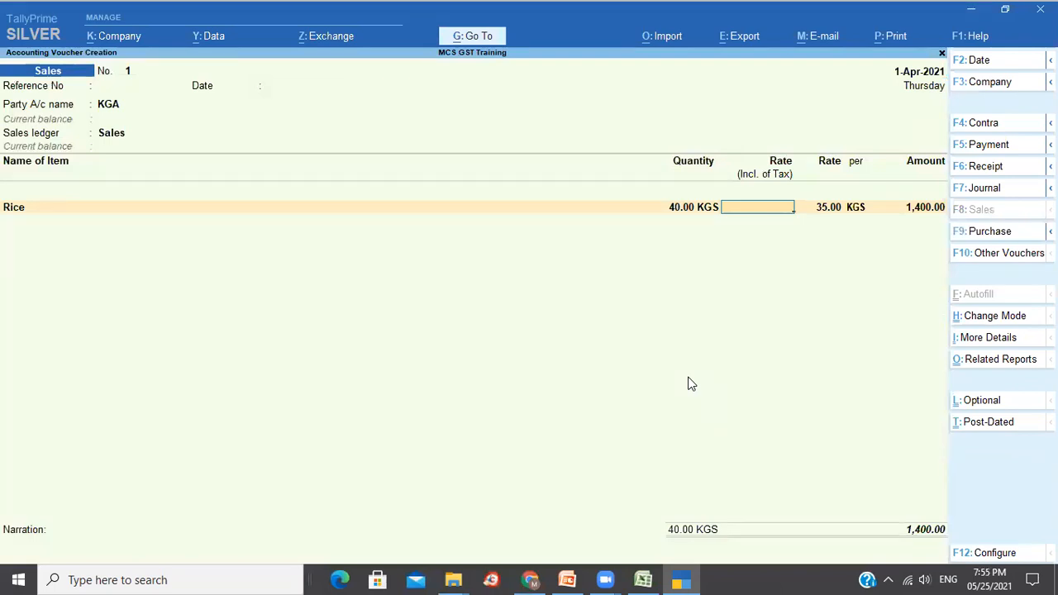
{"action": "type", "text": "35"}
{"action": "key", "text": "Return"}
{"action": "key", "text": "Return"}
{"action": "key", "text": "Return"}
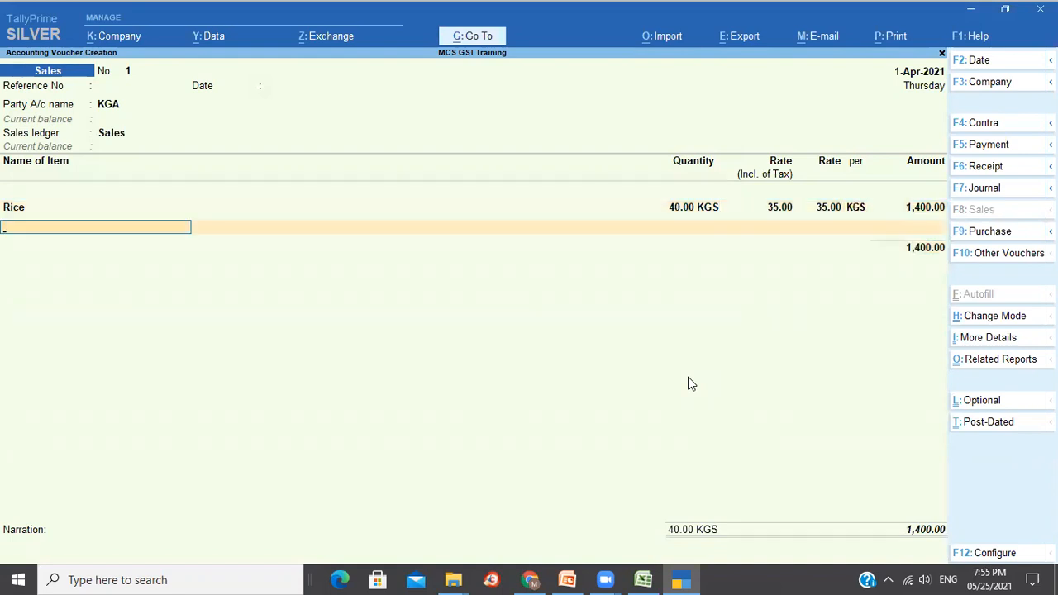
{"action": "key", "text": "Down"}
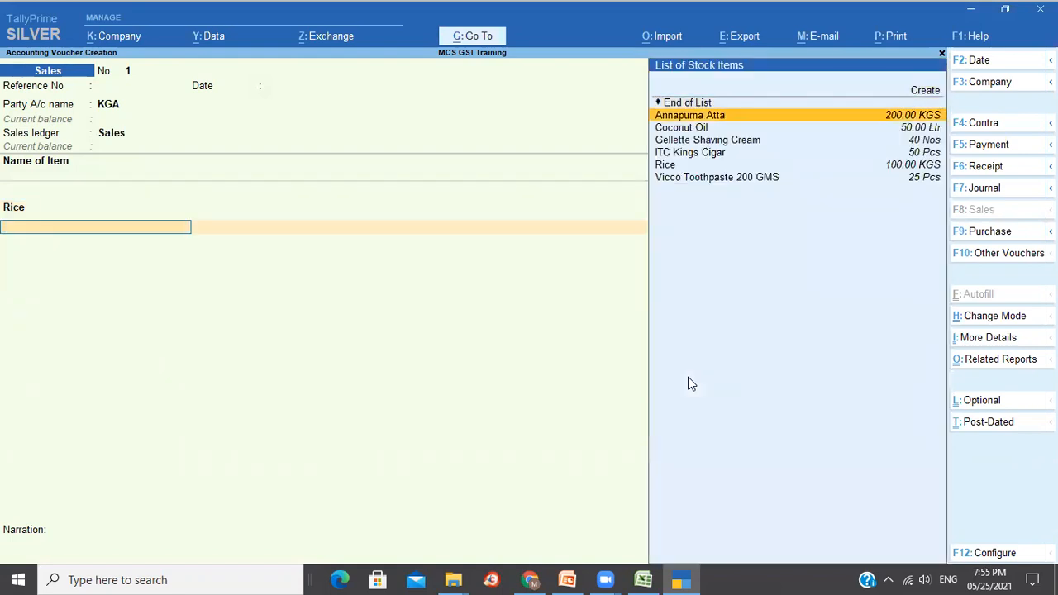
{"action": "key", "text": "Return"}
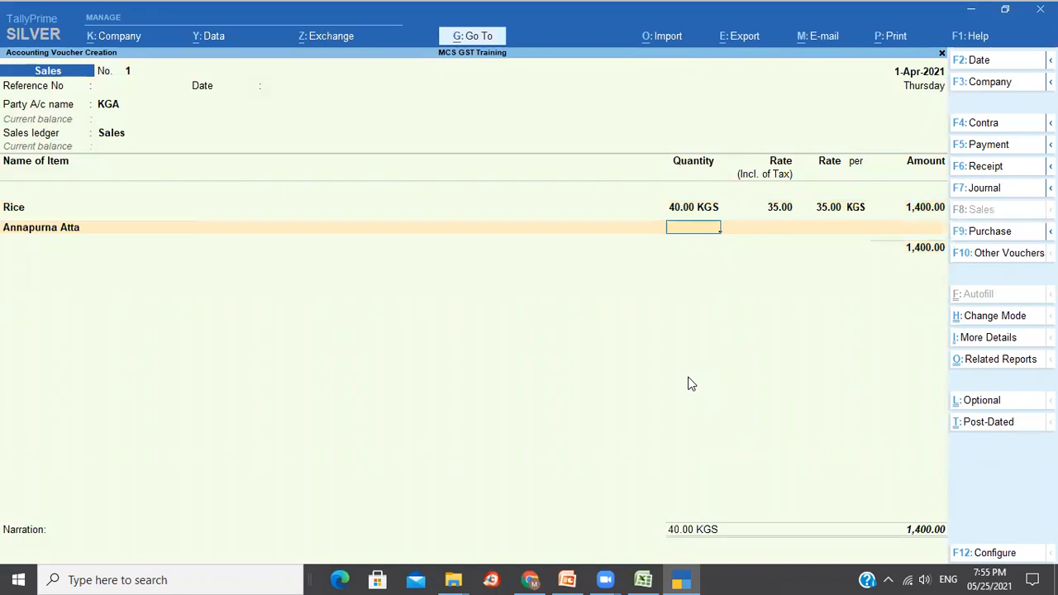
{"action": "type", "text": "10"}
{"action": "key", "text": "Return"}
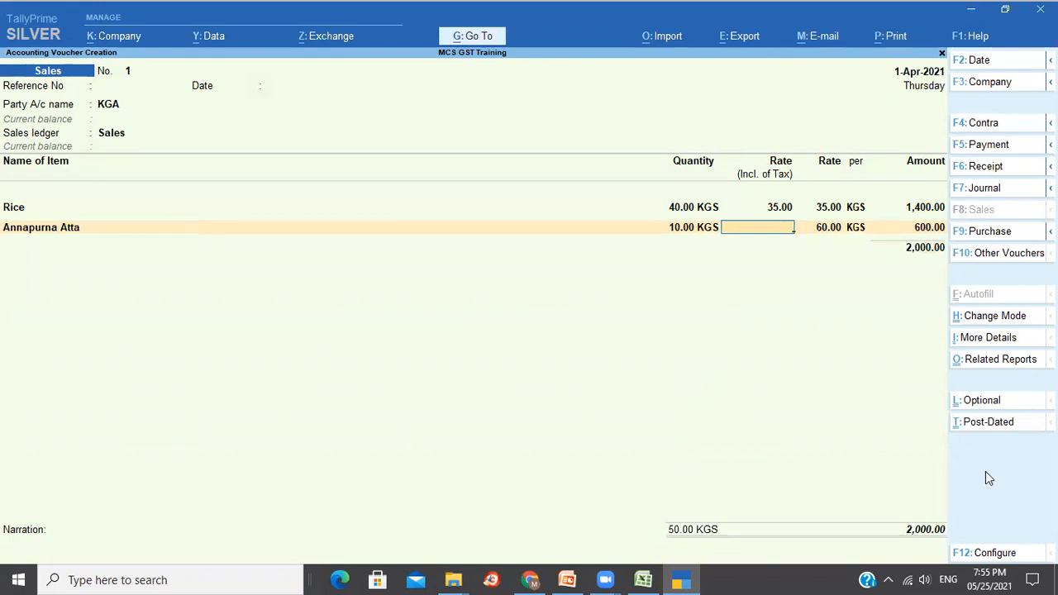
{"action": "key", "text": "F12"}
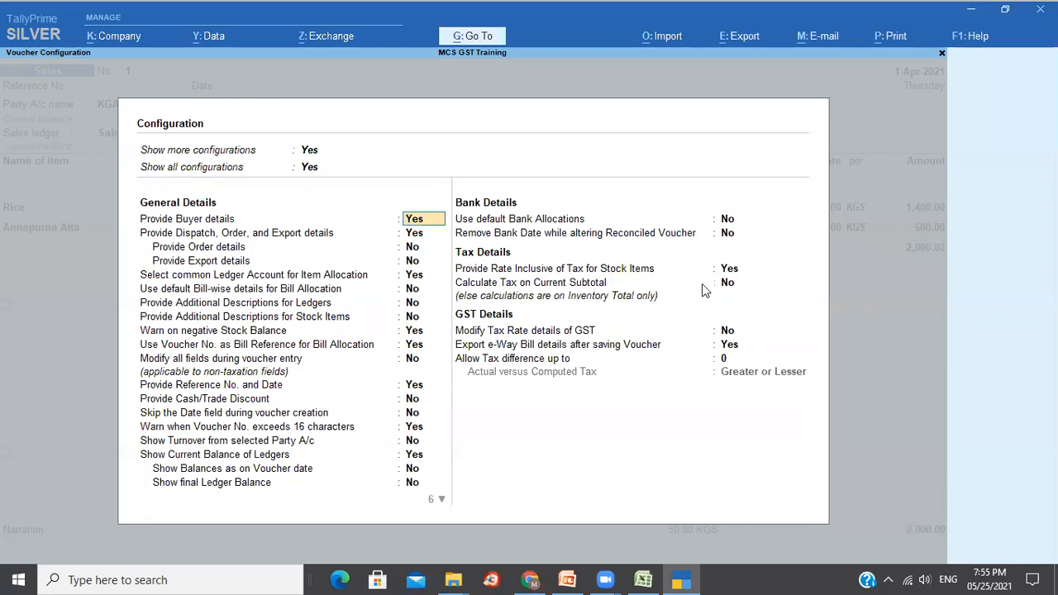
Set Provide Rate Inclusive of Tax for Stock Items to No, then return to the Annapurna Atta row.
{"action": "left_click", "coordinate": [730, 270]}
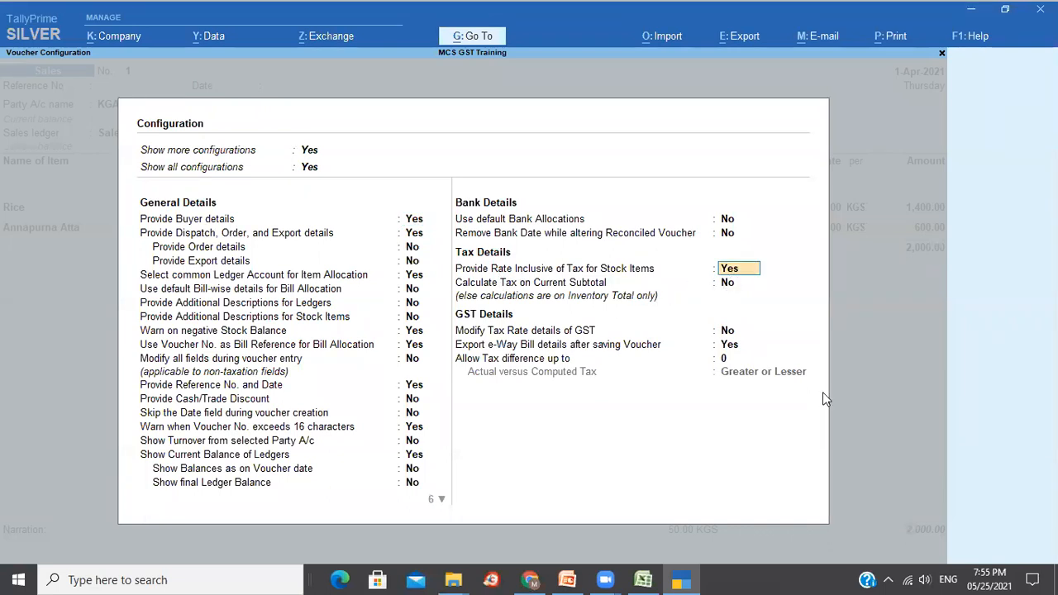
{"action": "type", "text": "n"}
{"action": "key", "text": "Return"}
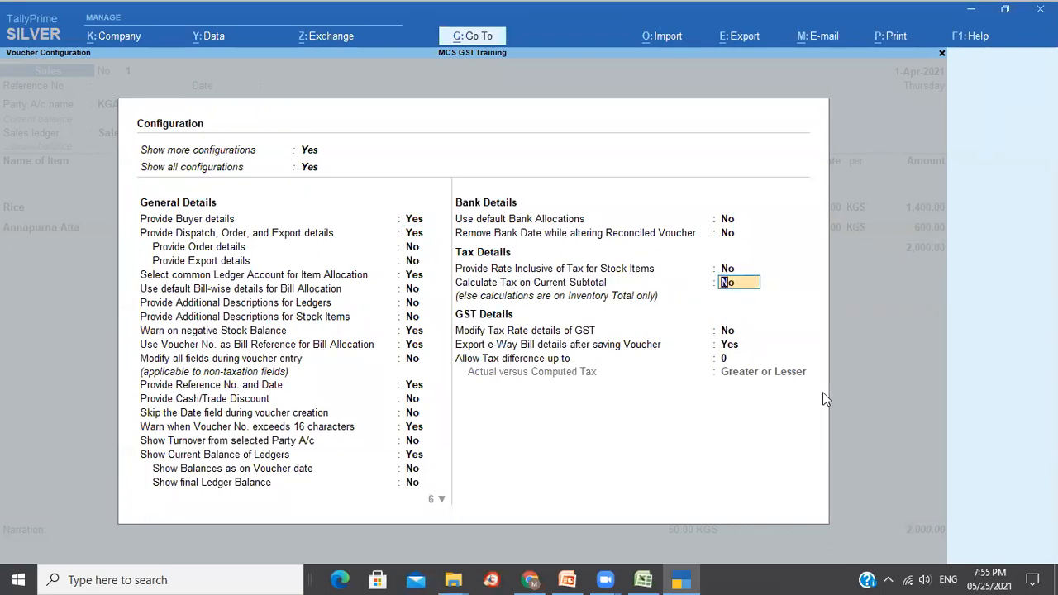
{"action": "key", "text": "ctrl+a"}
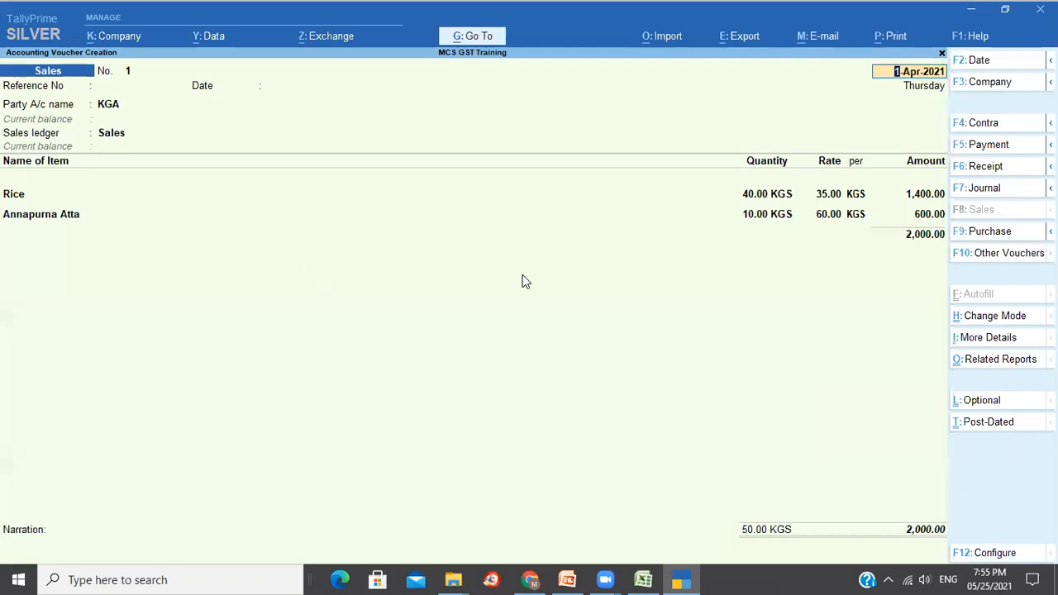
{"action": "left_click", "coordinate": [18, 220]}
{"action": "key", "text": "Return"}
{"action": "key", "text": "Return"}
{"action": "key", "text": "Return"}
{"action": "key", "text": "Return"}
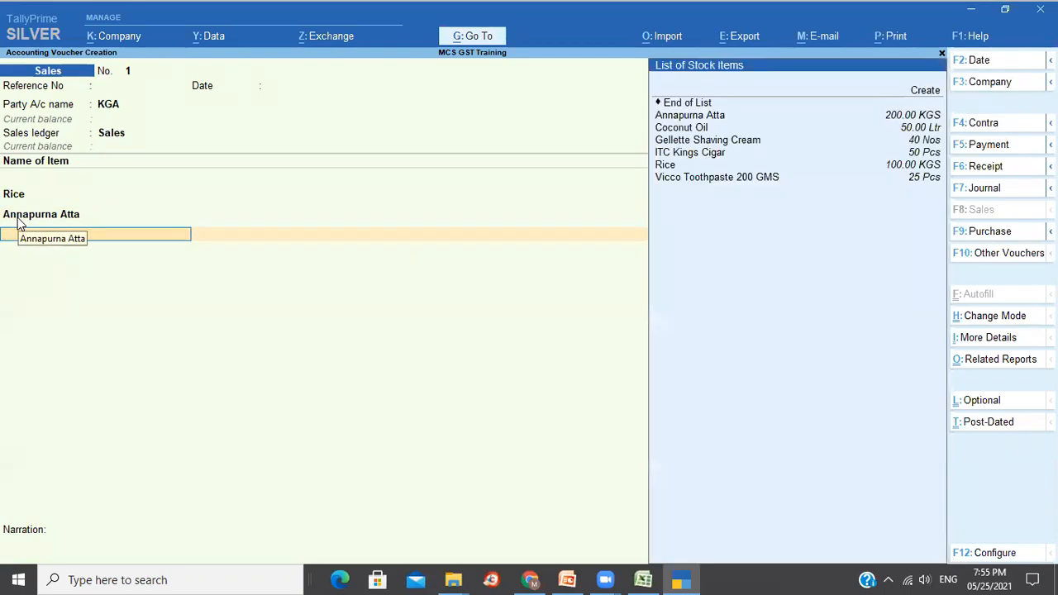
Add Coconut Oil with quantity 12 and Gellette Shaving Cream with quantity 9.
{"action": "key", "text": "Down"}
{"action": "key", "text": "Down"}
{"action": "key", "text": "Down"}
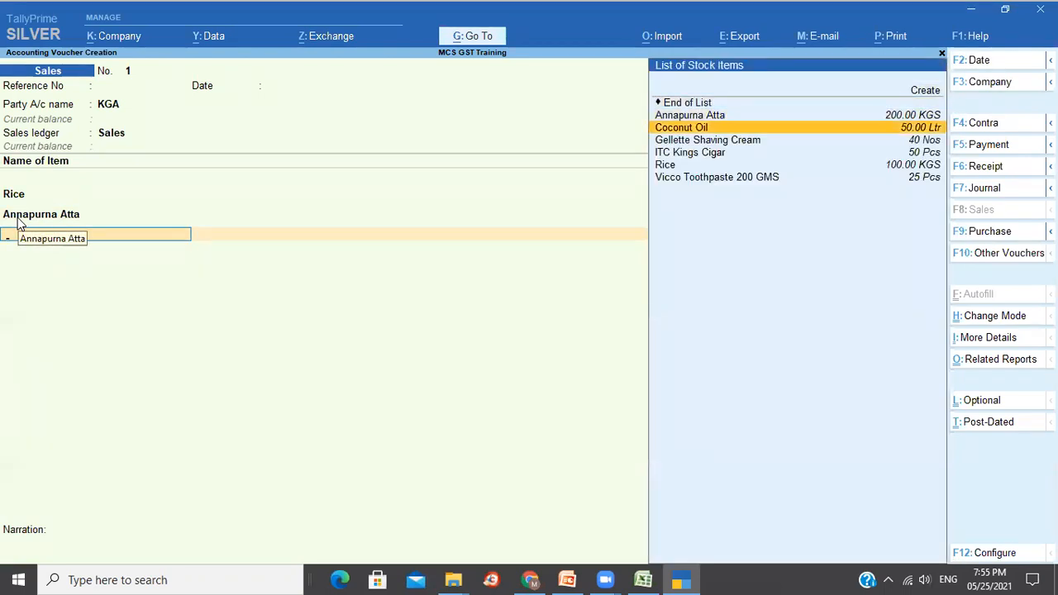
{"action": "key", "text": "Return"}
{"action": "type", "text": "12"}
{"action": "key", "text": "Return"}
{"action": "key", "text": "Return"}
{"action": "key", "text": "Return"}
{"action": "key", "text": "Return"}
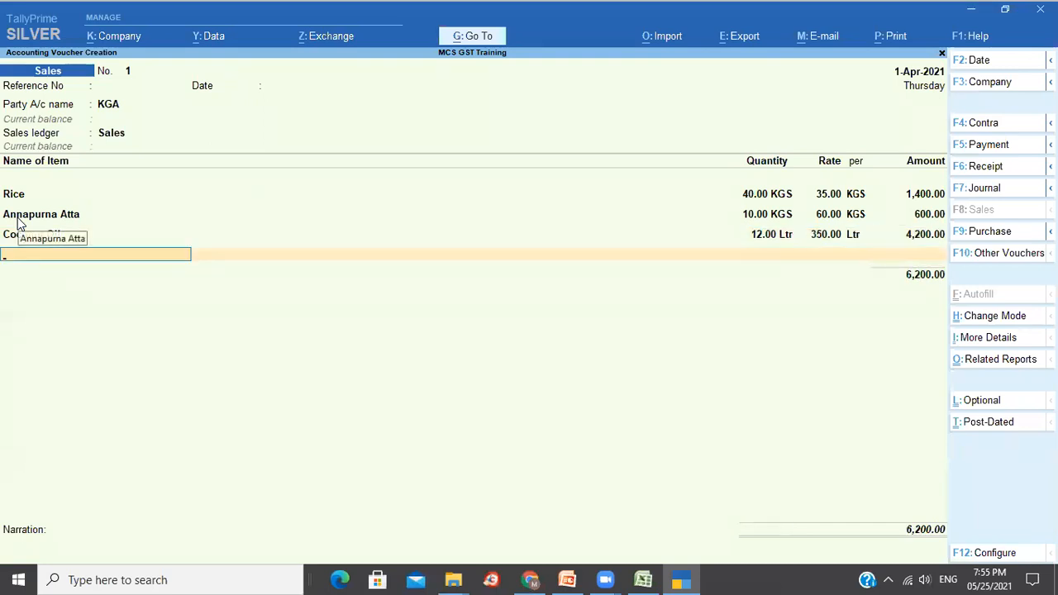
{"action": "key", "text": "Down"}
{"action": "key", "text": "Down"}
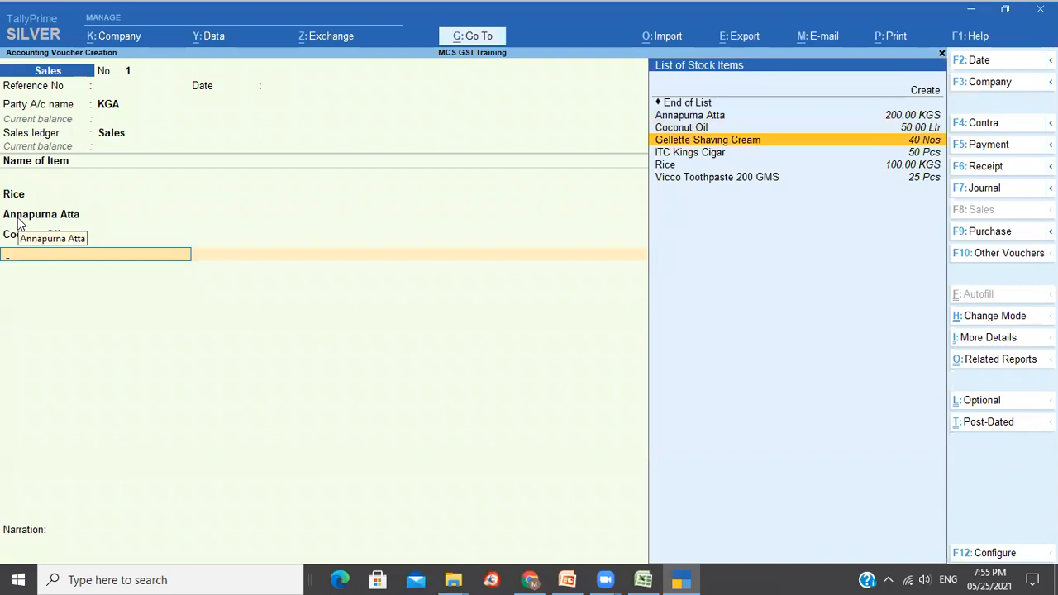
{"action": "key", "text": "Return"}
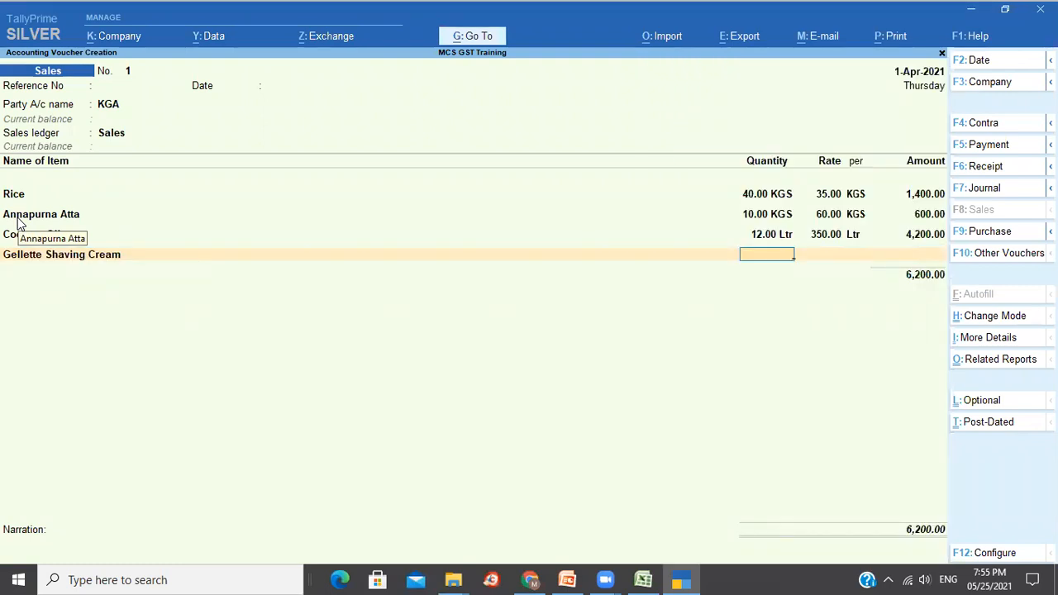
{"action": "type", "text": "9"}
{"action": "key", "text": "Return"}
{"action": "key", "text": "Return"}
{"action": "key", "text": "Return"}
{"action": "key", "text": "Return"}
Add ITC Kings Cigar with quantity 20 and Vicco Toothpaste 200 GMS with quantity 10.
{"action": "key", "text": "Down"}
{"action": "key", "text": "Down"}
{"action": "key", "text": "Down"}
{"action": "key", "text": "Down"}
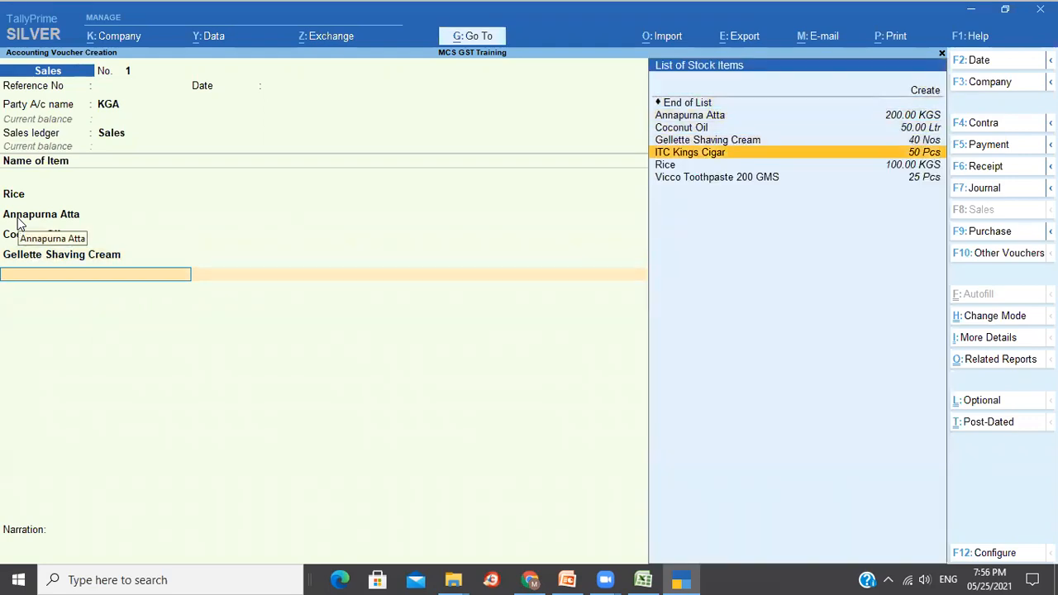
{"action": "key", "text": "Return"}
{"action": "type", "text": "20"}
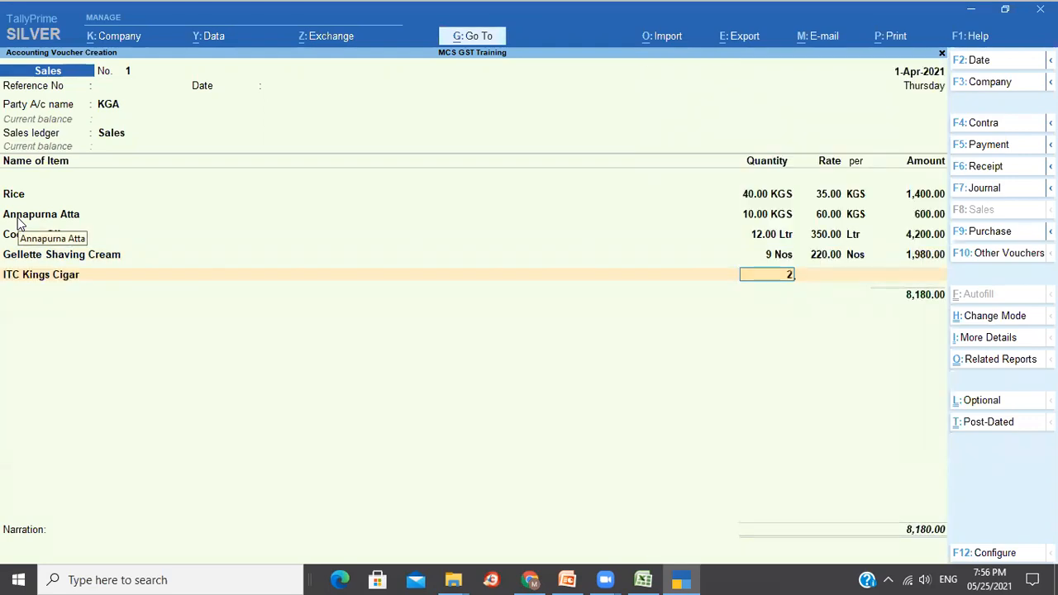
{"action": "key", "text": "Return"}
{"action": "key", "text": "Return"}
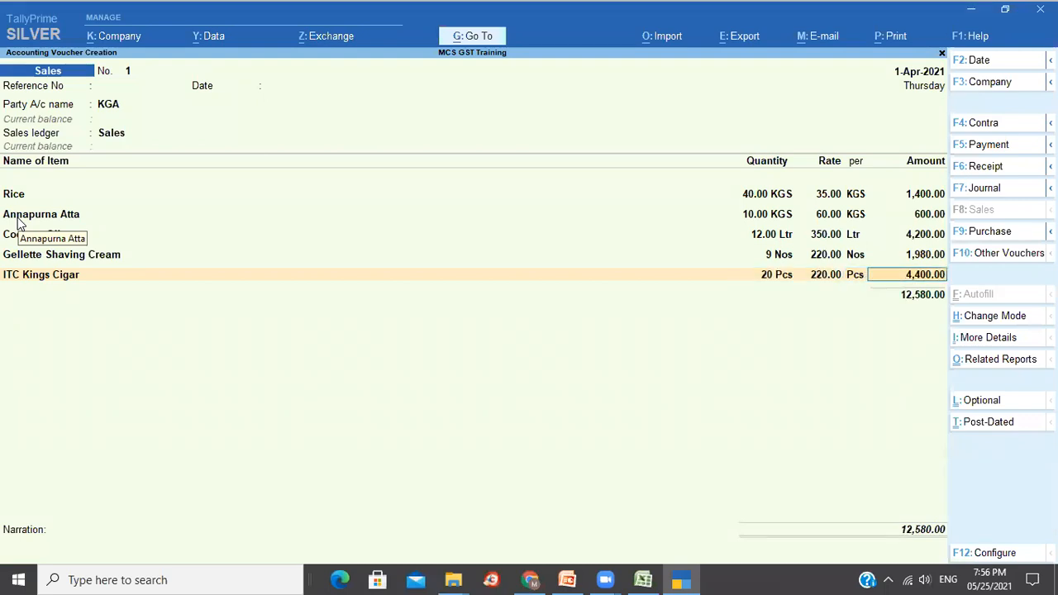
{"action": "key", "text": "Return"}
{"action": "key", "text": "Down"}
{"action": "key", "text": "Down"}
{"action": "key", "text": "Down"}
{"action": "key", "text": "Down"}
{"action": "key", "text": "Down"}
{"action": "key", "text": "Down"}
{"action": "key", "text": "Down"}
{"action": "key", "text": "Down"}
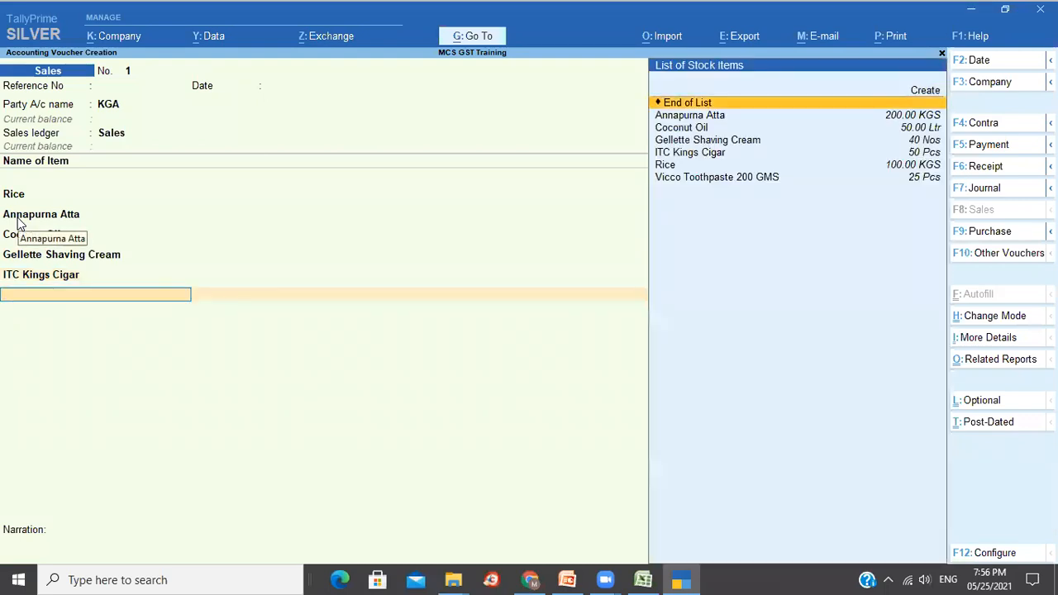
{"action": "key", "text": "Return"}
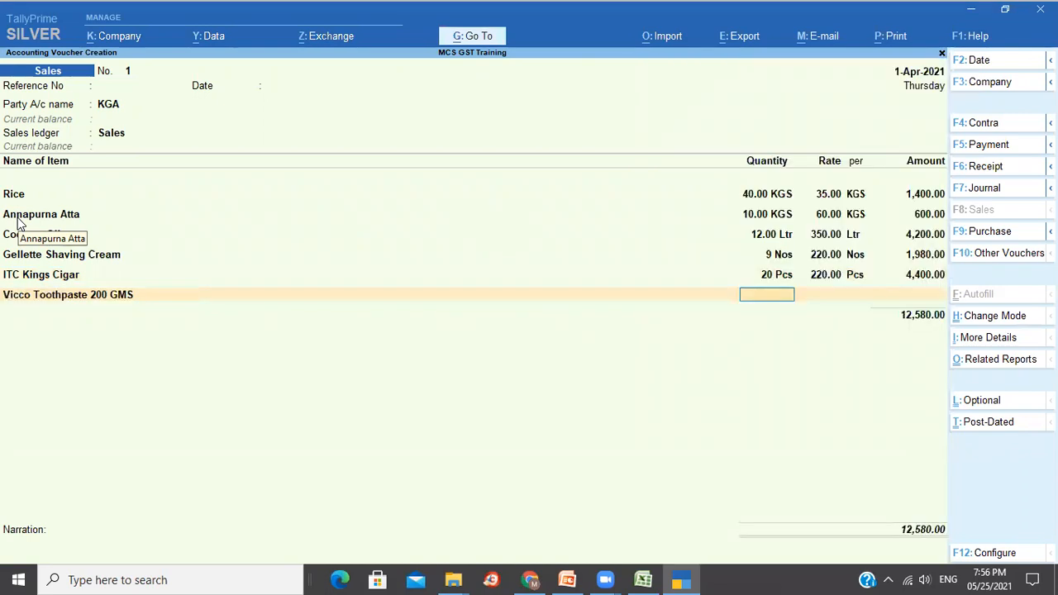
{"action": "type", "text": "10"}
{"action": "key", "text": "Return"}
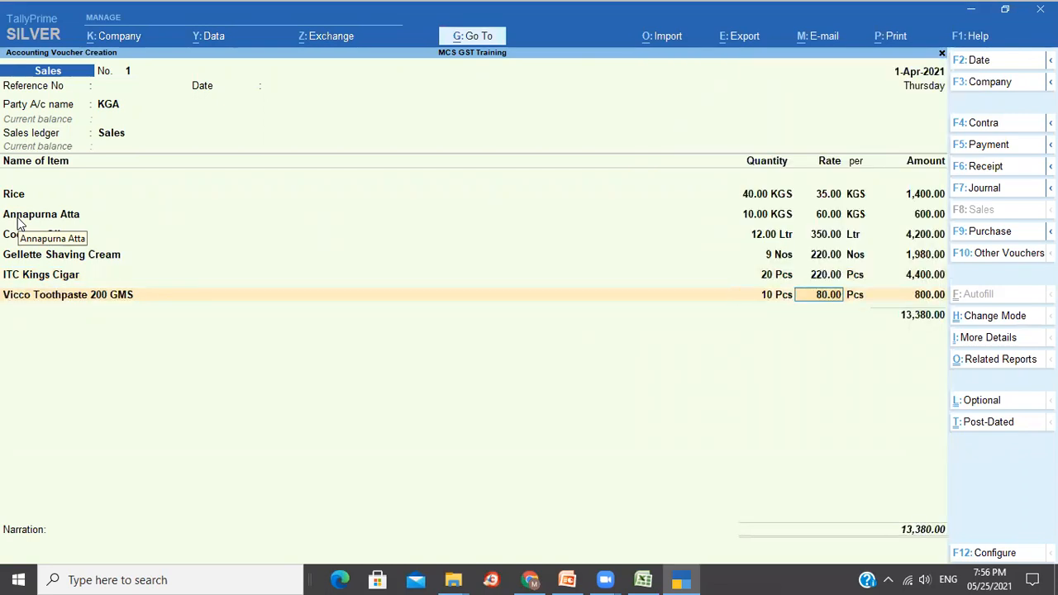
{"action": "key", "text": "Return"}
{"action": "key", "text": "Return"}
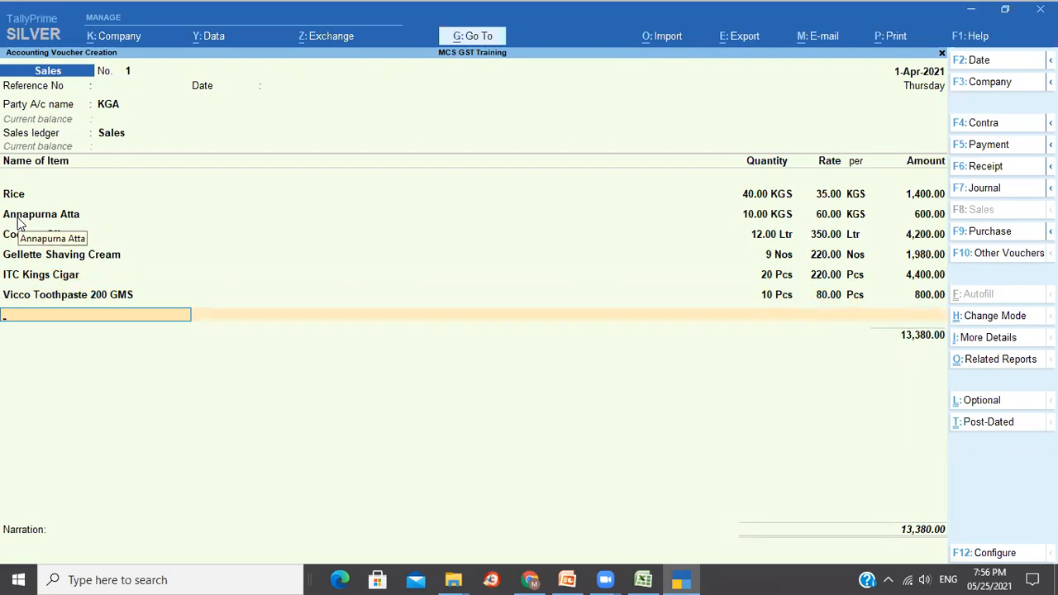
{"action": "key", "text": "Return"}
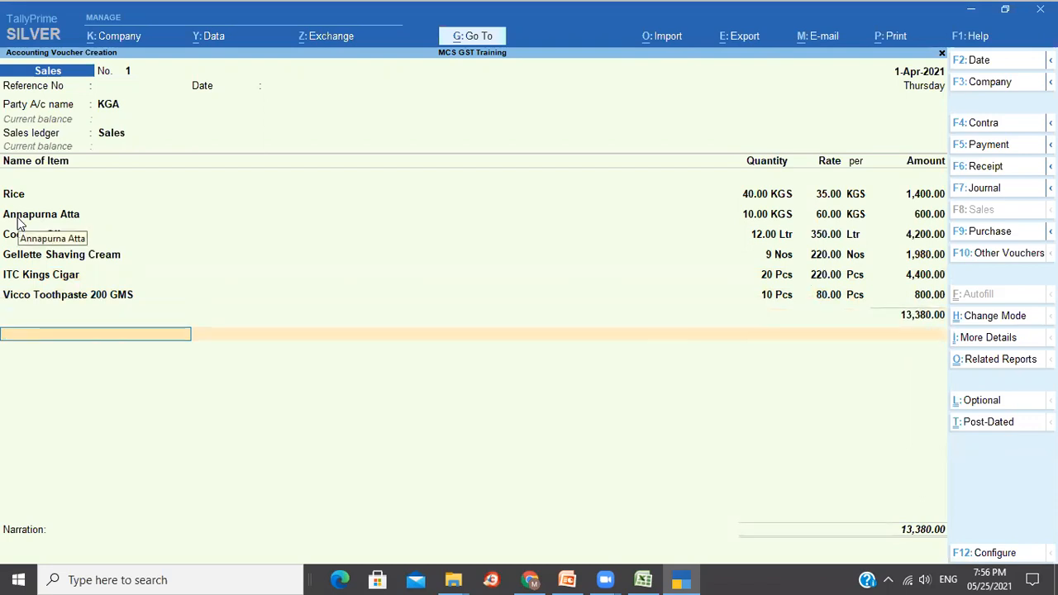
{"action": "type", "text": "Ou"}
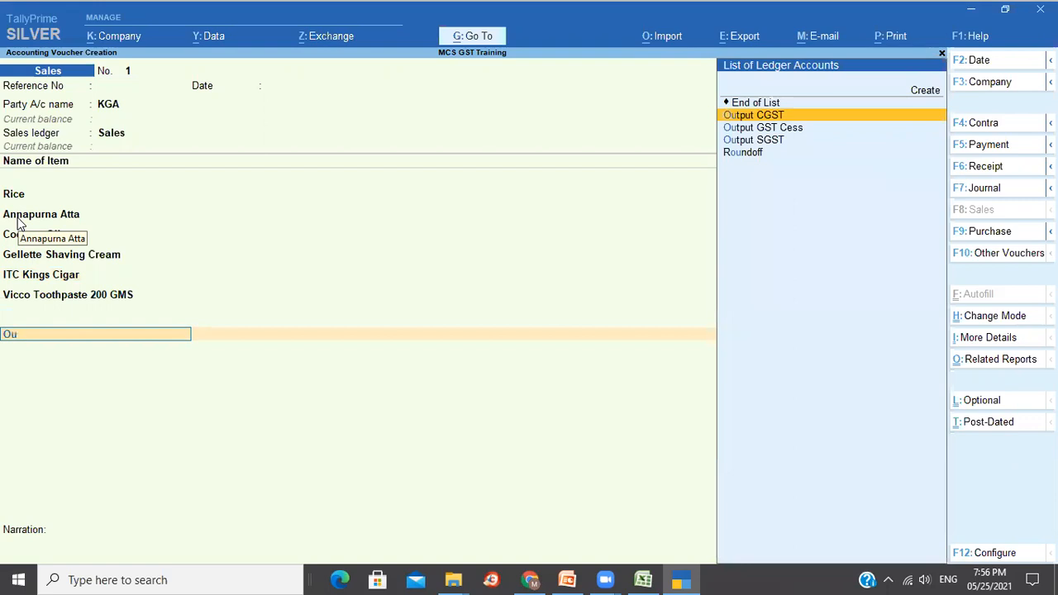
Add Output CGST, Output SGST and Output GST Cess ledger rows to the voucher.
{"action": "key", "text": "Return"}
{"action": "key", "text": "Return"}
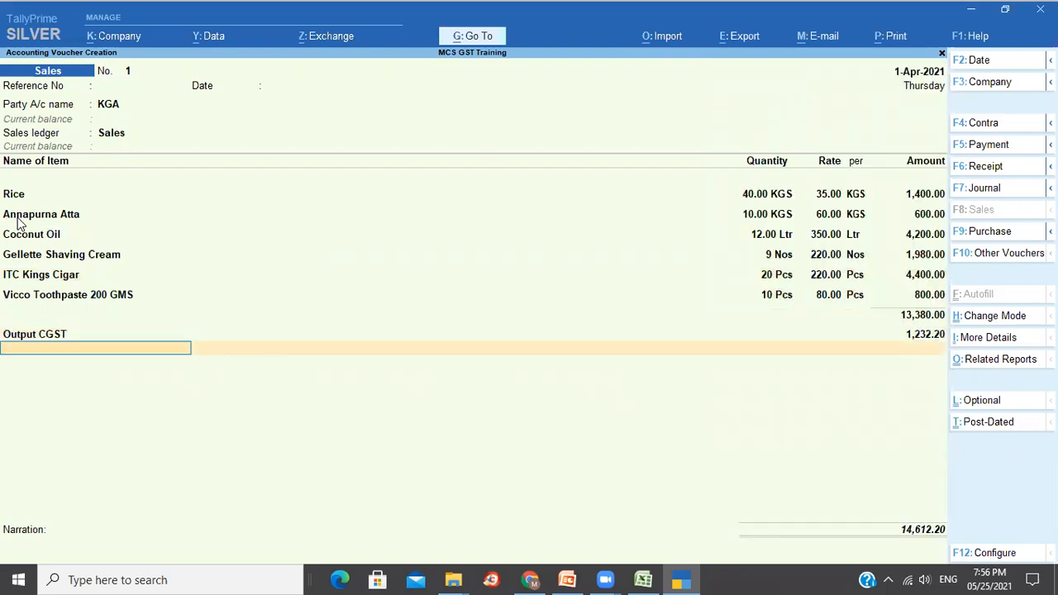
{"action": "type", "text": "Ou"}
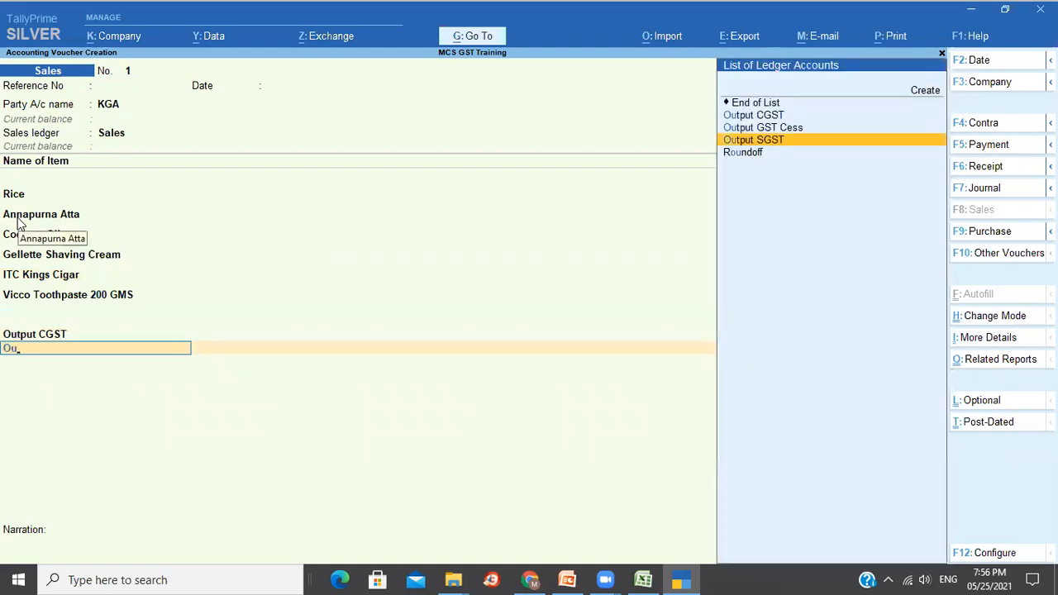
{"action": "key", "text": "Return"}
{"action": "key", "text": "Return"}
{"action": "type", "text": "Ou"}
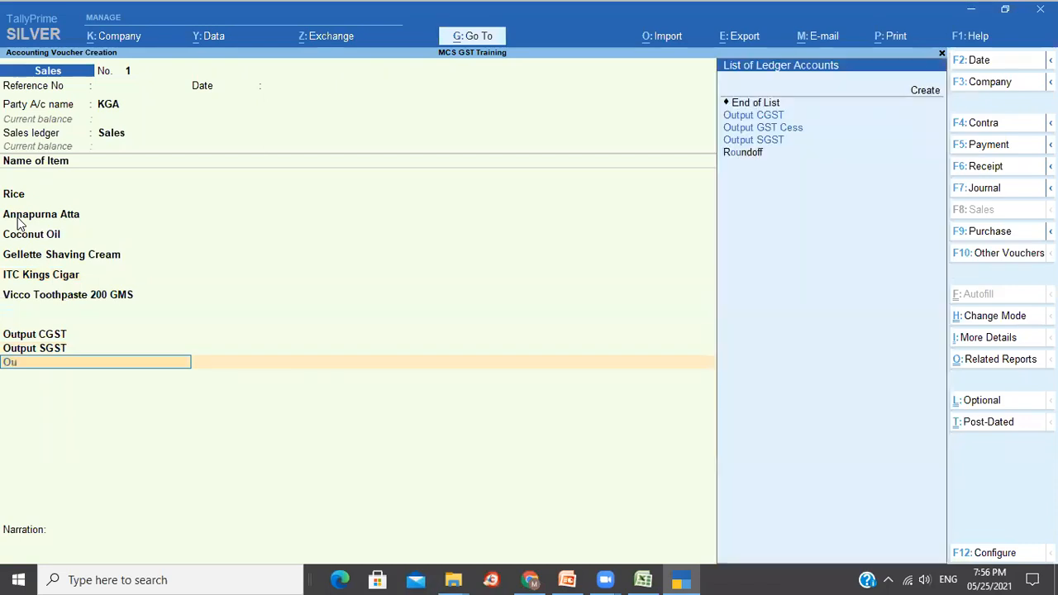
{"action": "key", "text": "Up"}
{"action": "key", "text": "Return"}
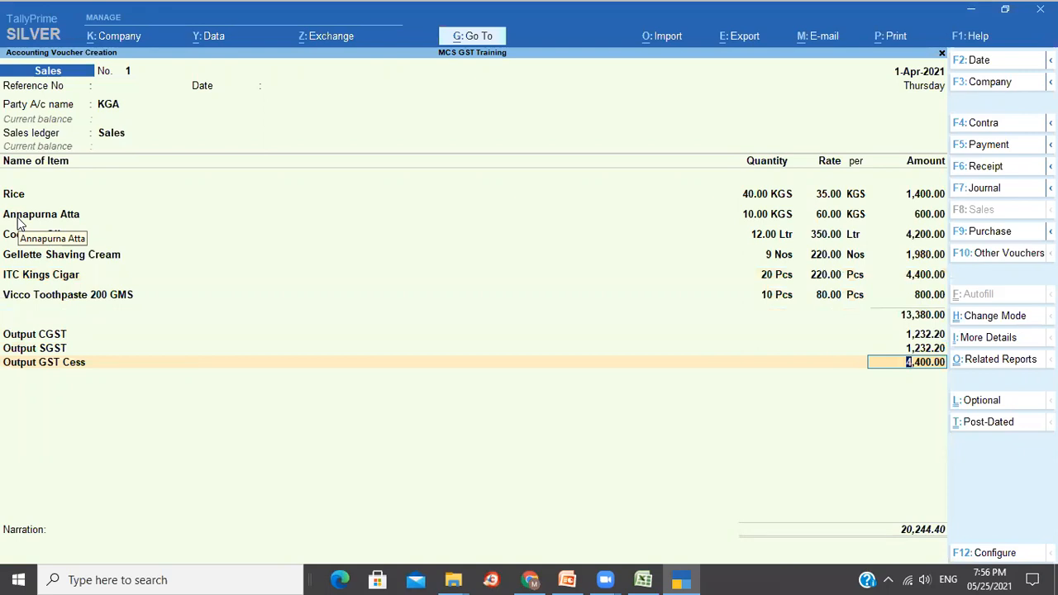
{"action": "key", "text": "Return"}
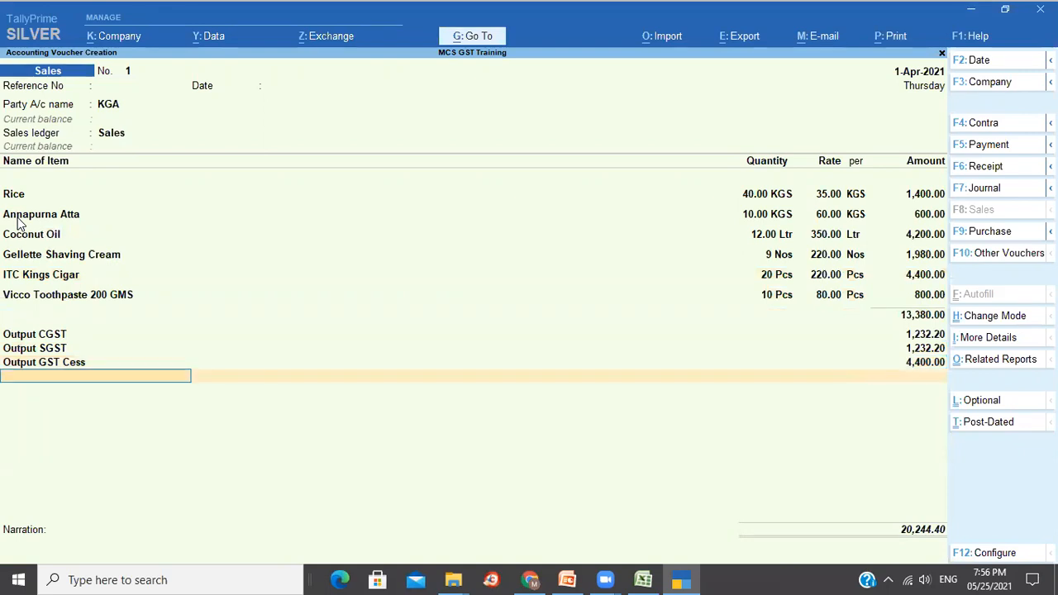
{"action": "key", "text": "Return"}
Set a New Ref bill with 2 days credit, narration 'Being inv raised', and save.
{"action": "key", "text": "Return"}
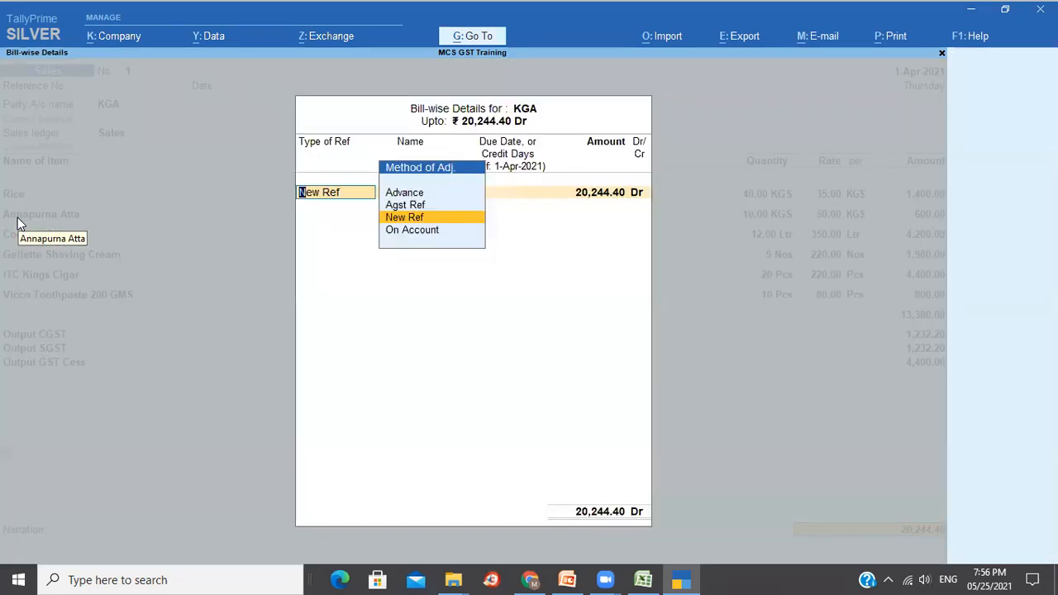
{"action": "key", "text": "Return"}
{"action": "key", "text": "Return"}
{"action": "type", "text": "2 Days"}
{"action": "key", "text": "Return"}
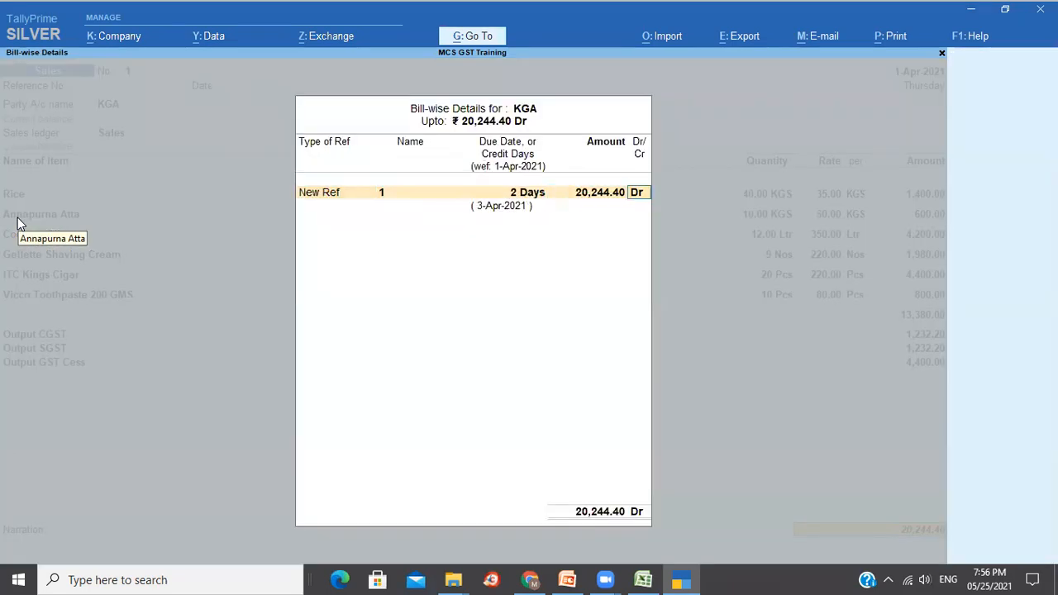
{"action": "key", "text": "Return"}
{"action": "type", "text": "Being inv raised"}
{"action": "key", "text": "Return"}
{"action": "key", "text": "Return"}
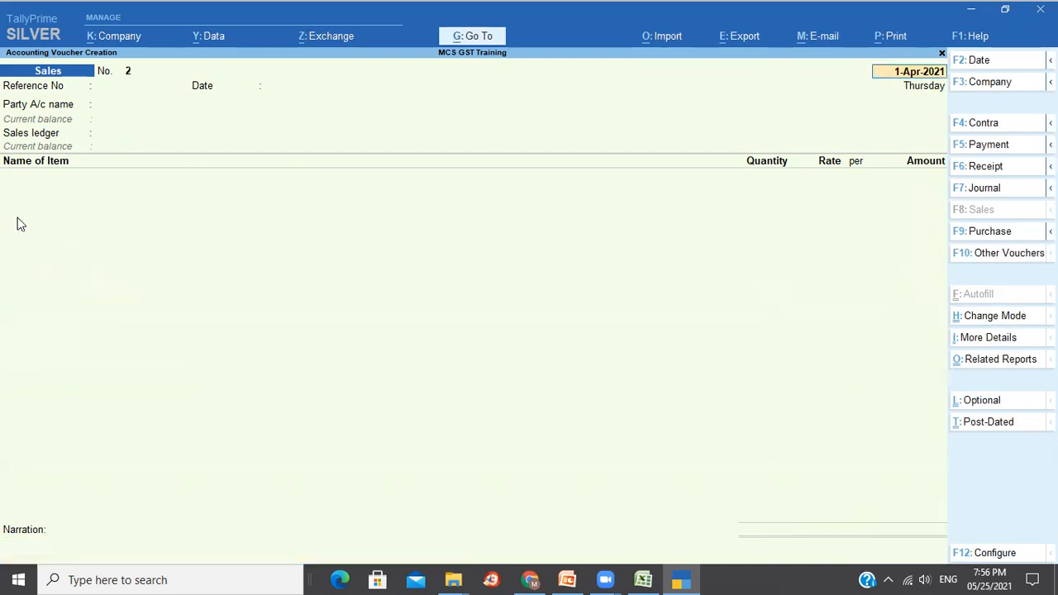
Preview Sales voucher No. 1's Tax Invoice, zooming and scrolling through it, then return to print options.
{"action": "key", "text": "Page_Up"}
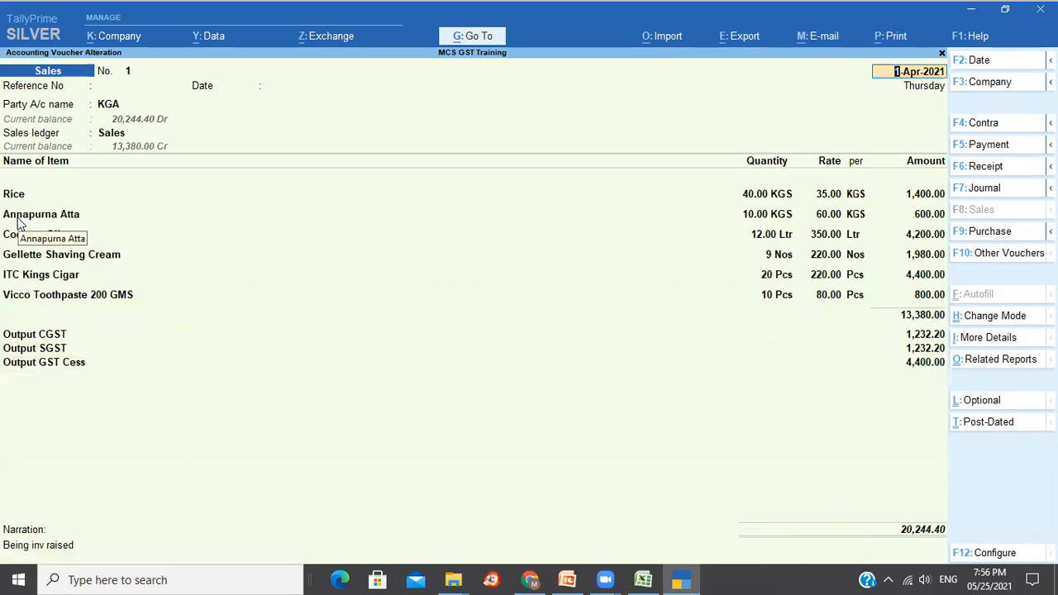
{"action": "key", "text": "ctrl"}
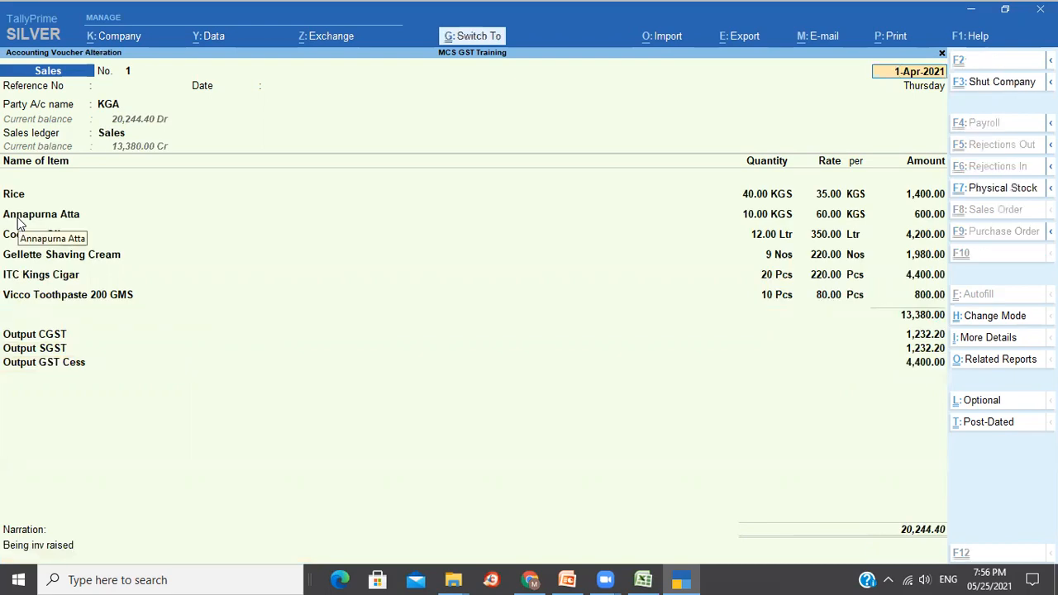
{"action": "key", "text": "ctrl+p"}
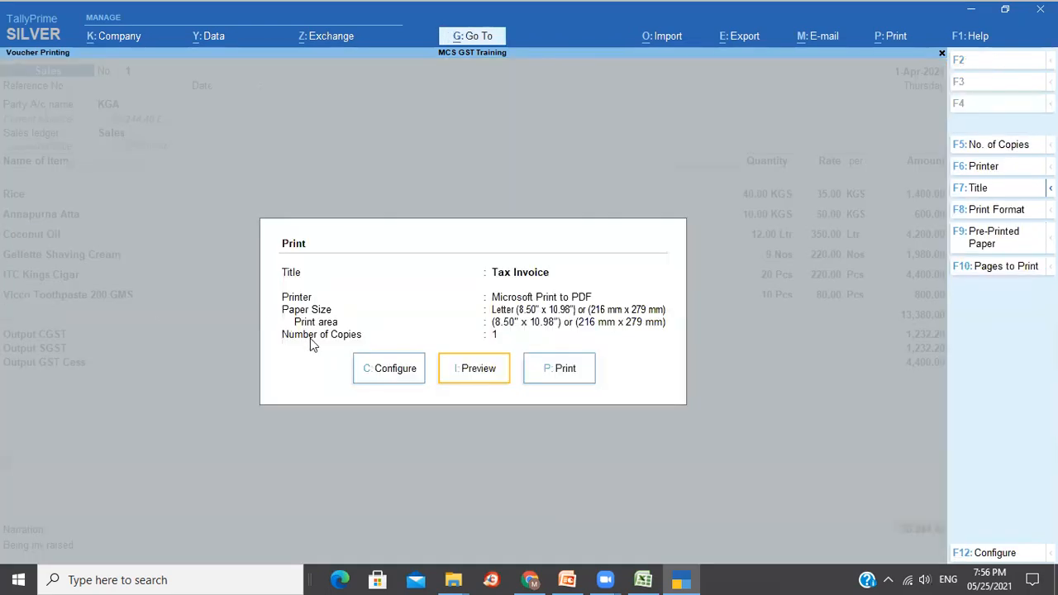
{"action": "left_click", "coordinate": [483, 374]}
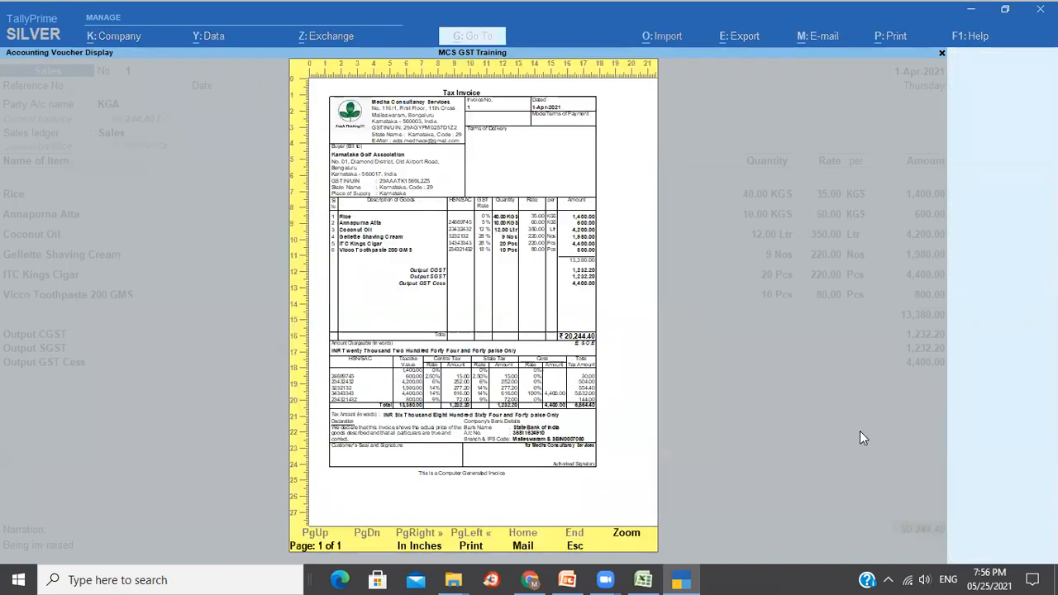
{"action": "key", "text": "alt+z"}
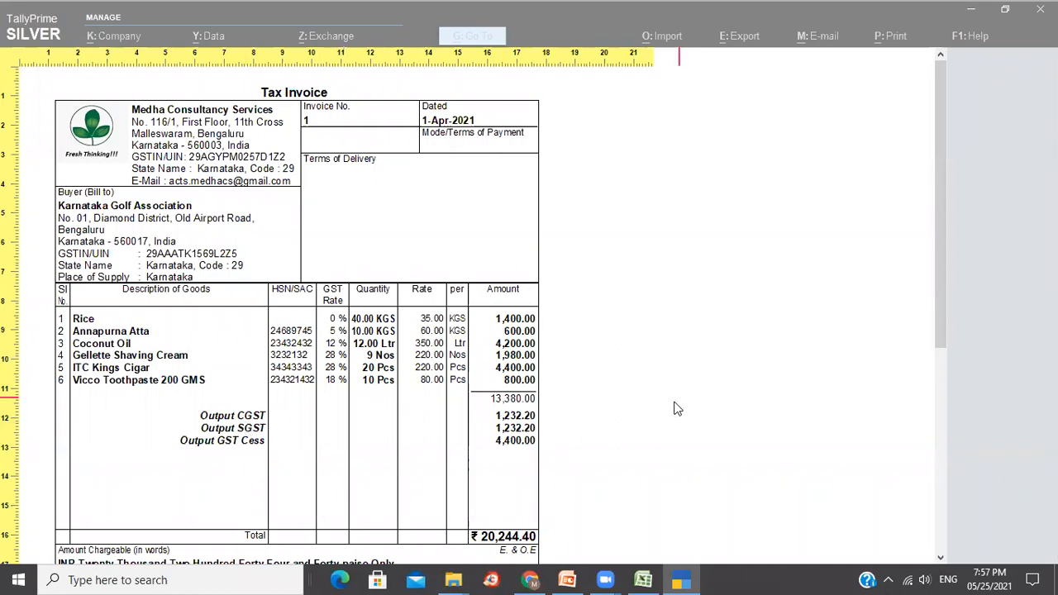
{"action": "left_click_drag", "start_coordinate": [946, 330], "coordinate": [952, 445]}
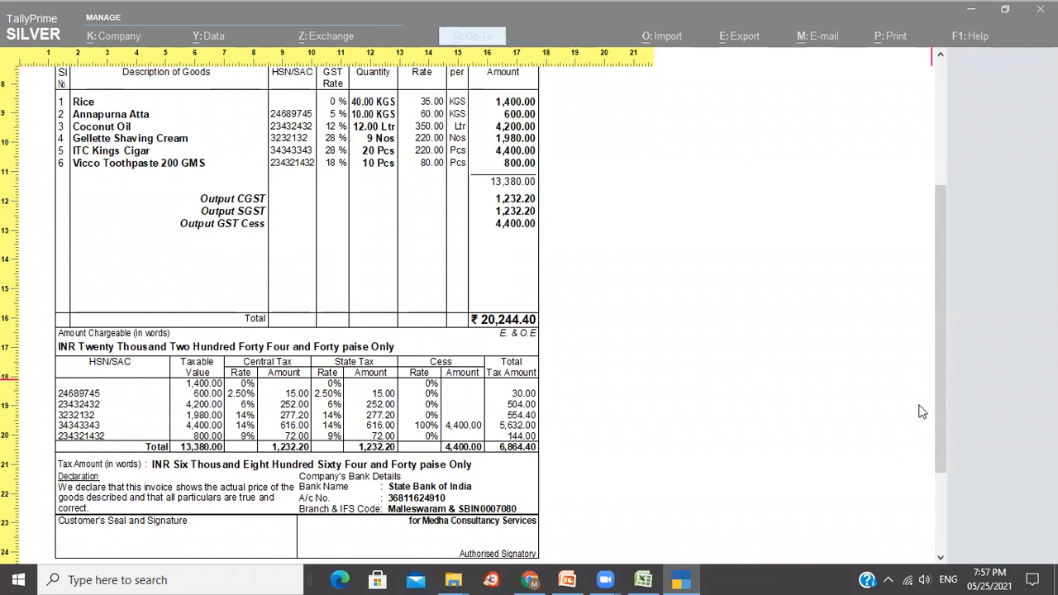
{"action": "left_click_drag", "start_coordinate": [939, 414], "coordinate": [943, 300]}
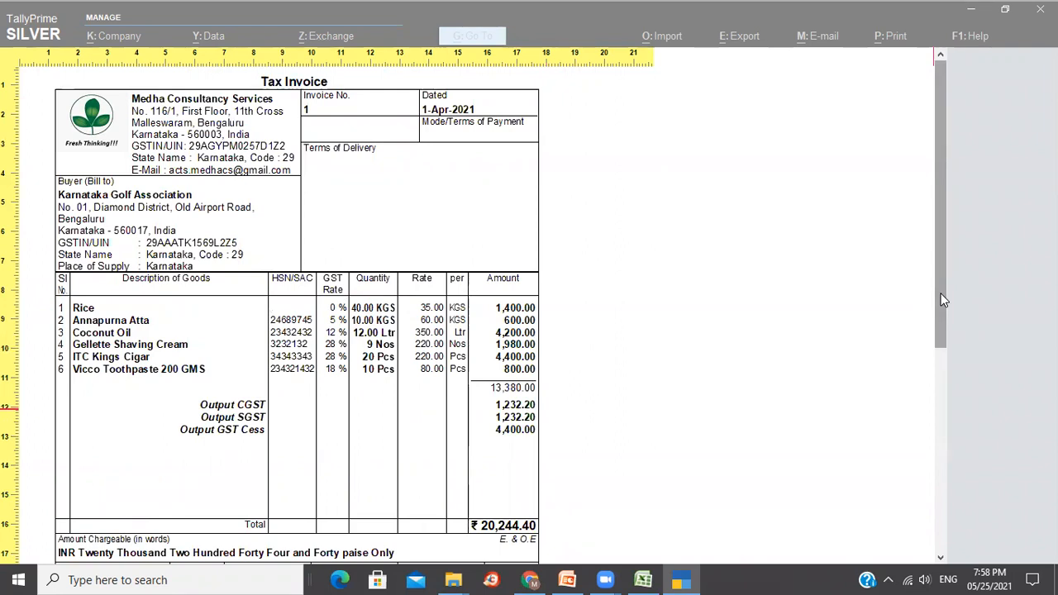
{"action": "key", "text": "Escape"}
{"action": "key", "text": "Escape"}
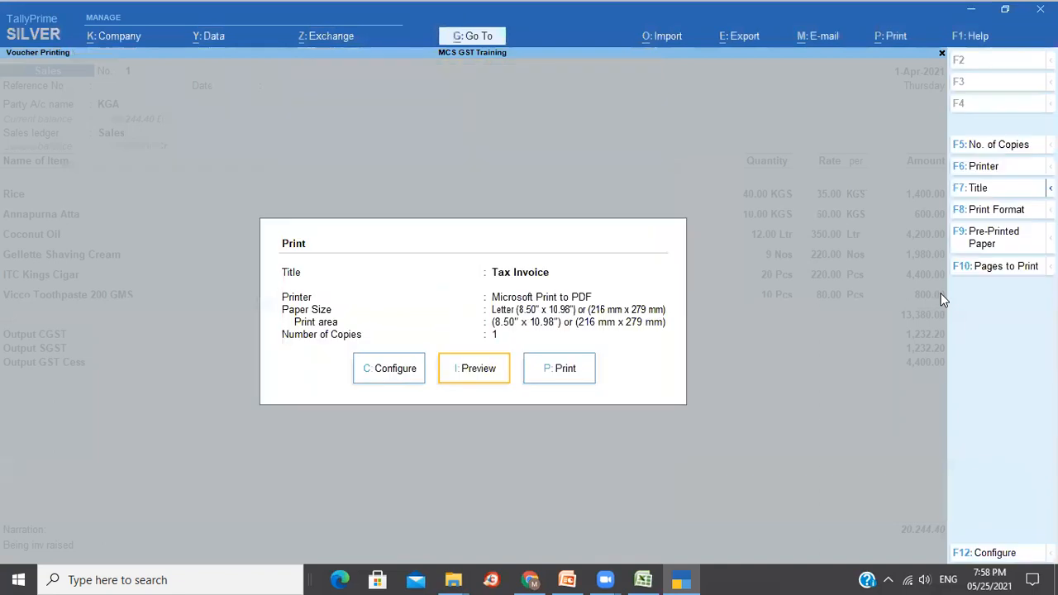
{"action": "key", "text": "Escape"}
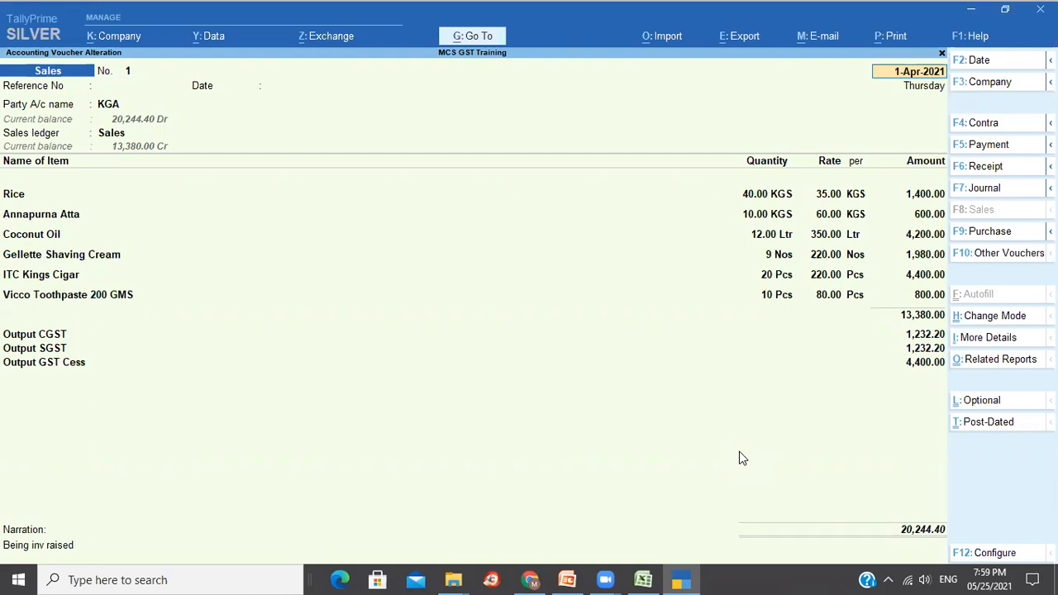
{"action": "left_click", "coordinate": [671, 317]}
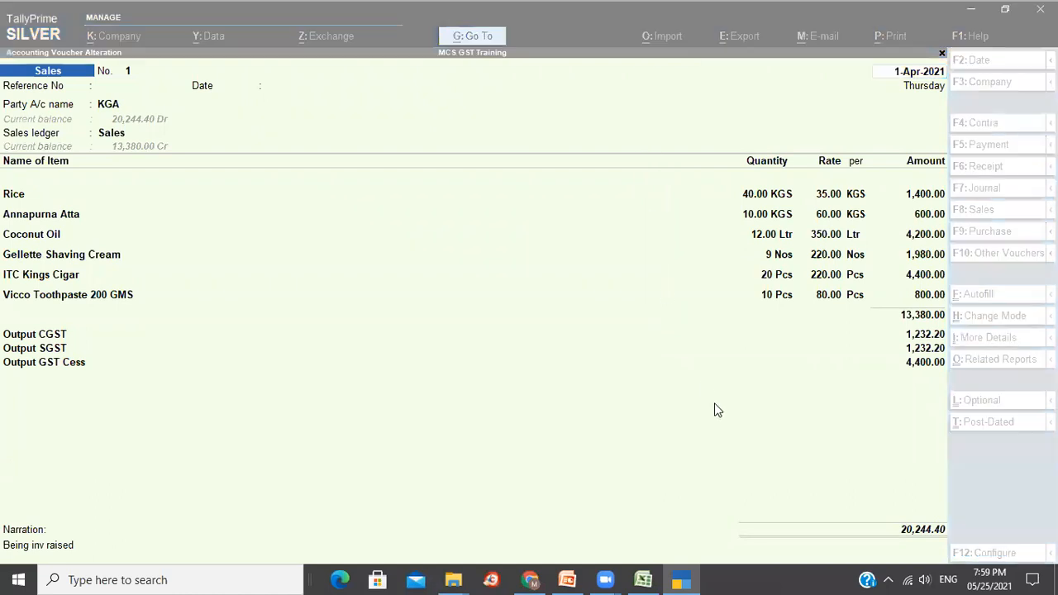
{"action": "left_click", "coordinate": [595, 18]}
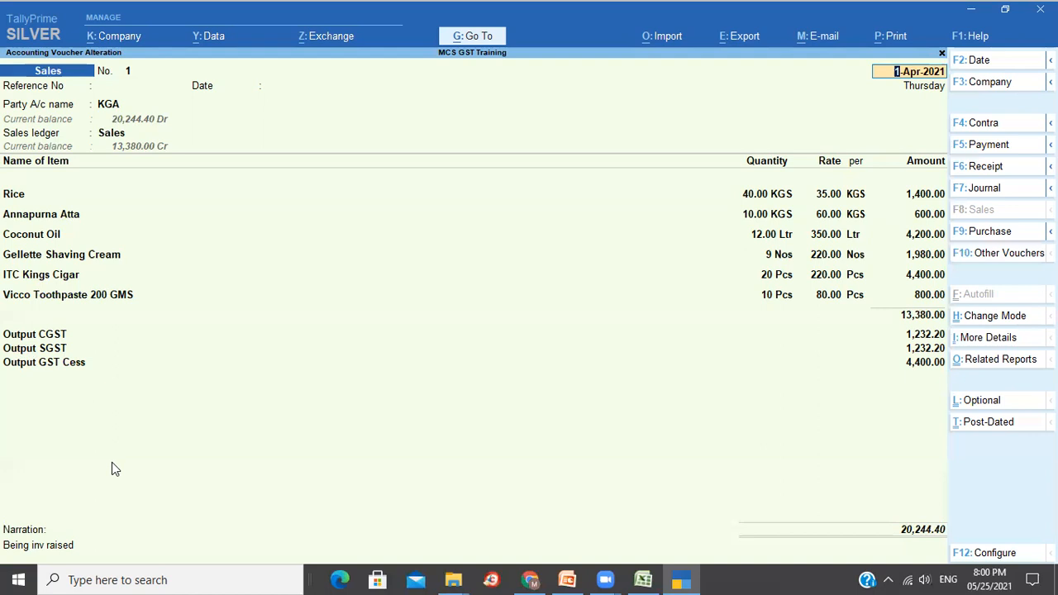
Quit the altered and blank sales vouchers back to Gateway of Tally.
{"action": "key", "text": "Escape"}
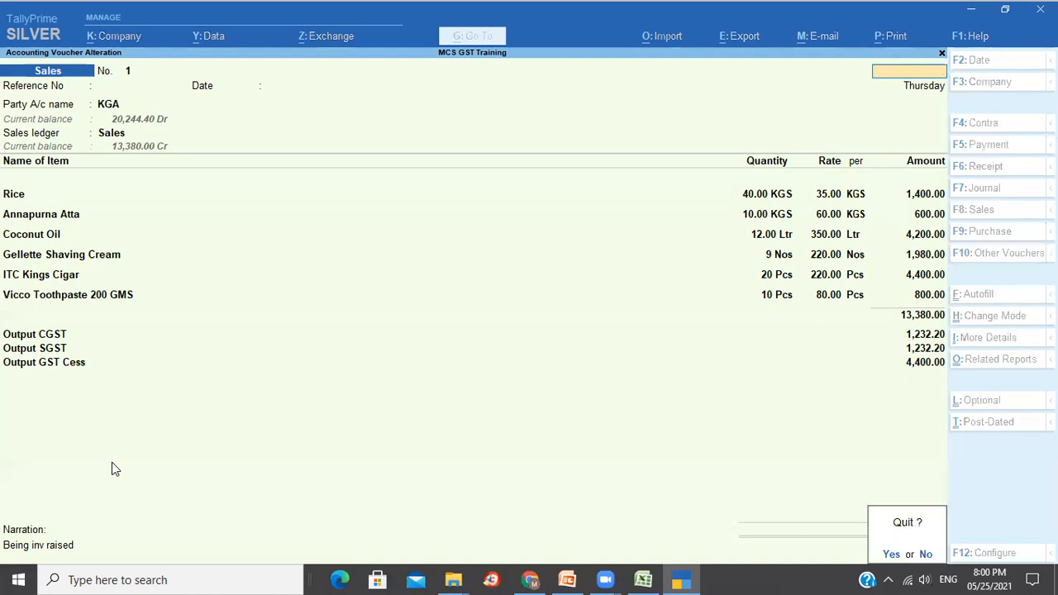
{"action": "key", "text": "y"}
{"action": "key", "text": "Escape"}
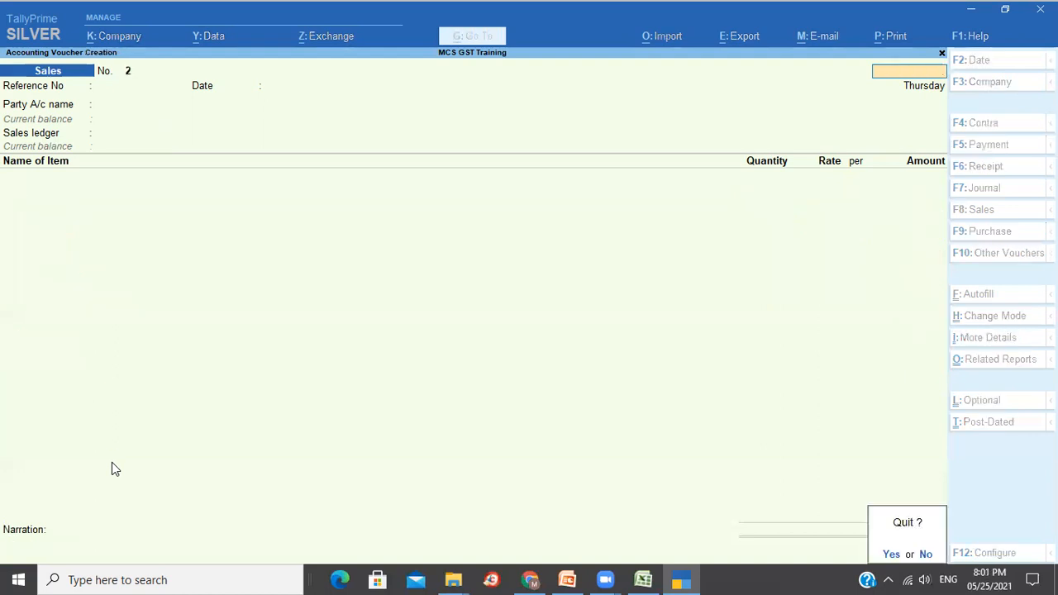
{"action": "key", "text": "y"}
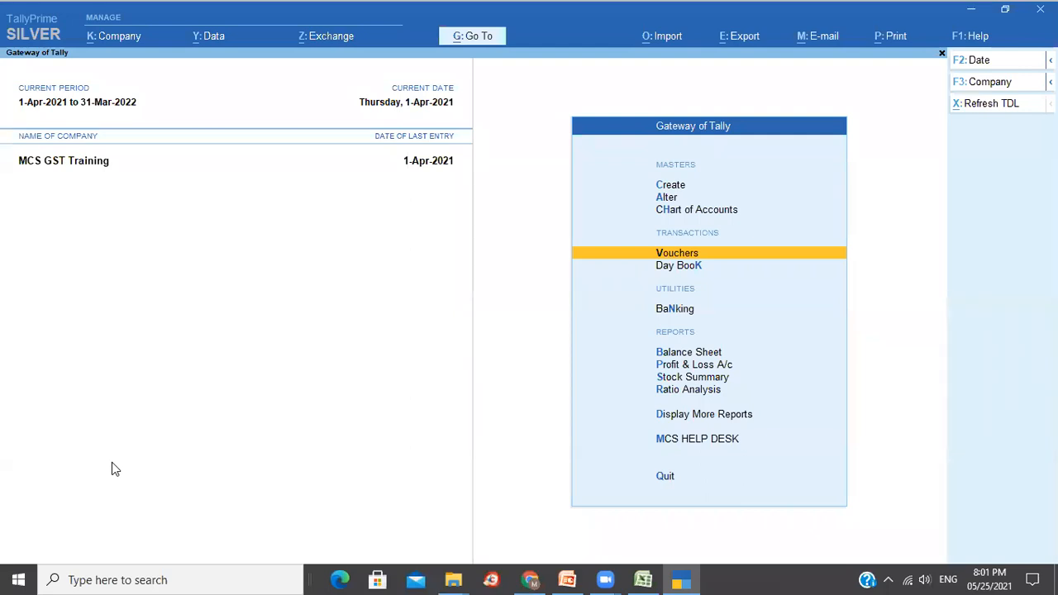
Open the Sales voucher type for alteration via Alter > Voucher Type.
{"action": "key", "text": "Up"}
{"action": "key", "text": "Up"}
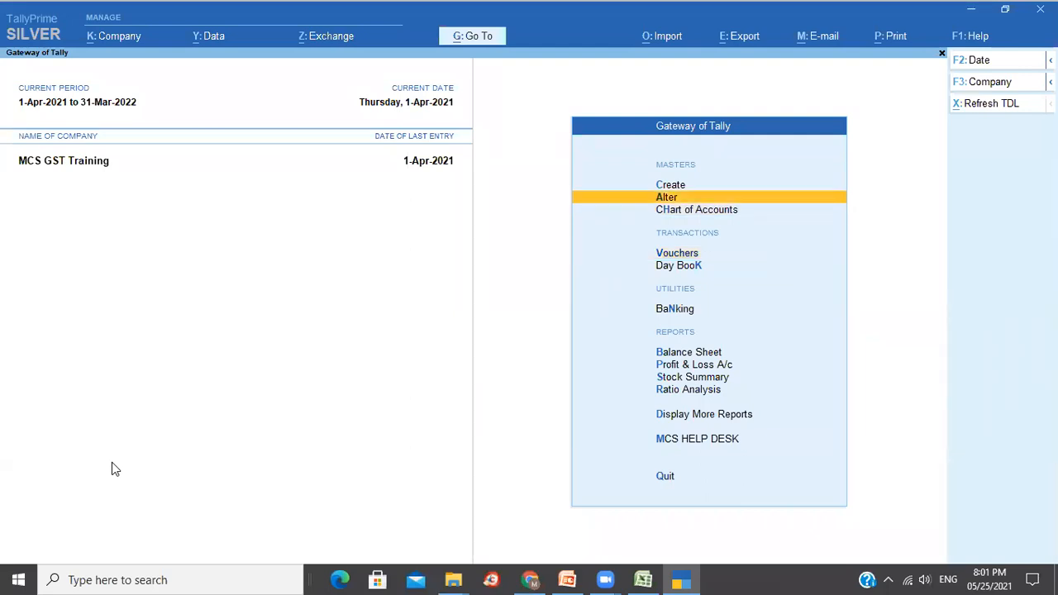
{"action": "key", "text": "Return"}
{"action": "key", "text": "Down"}
{"action": "key", "text": "Down"}
{"action": "key", "text": "Down"}
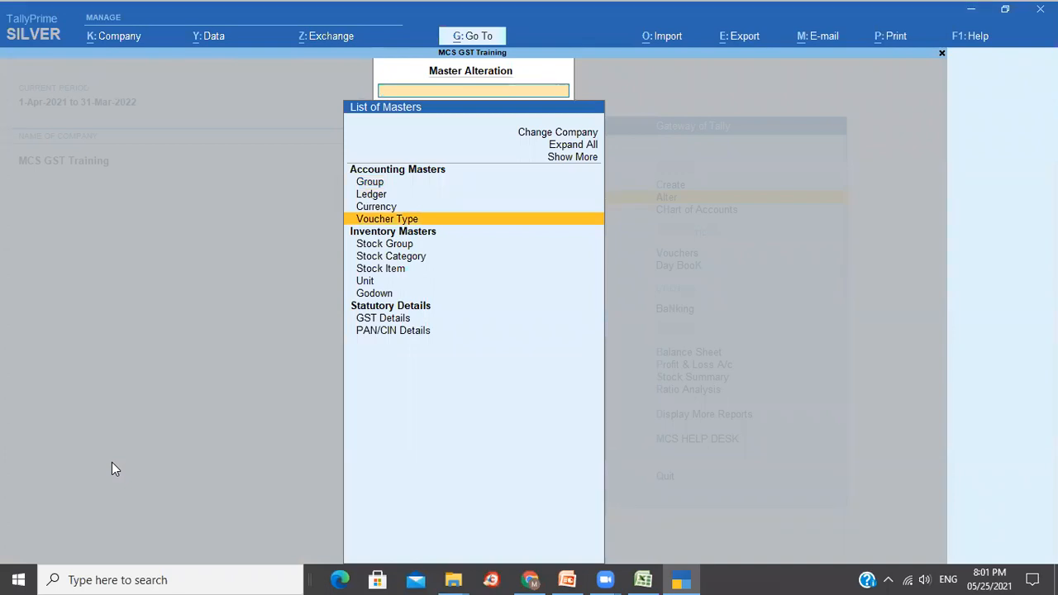
{"action": "key", "text": "Return"}
{"action": "key", "text": "Down"}
{"action": "key", "text": "Down"}
{"action": "key", "text": "Down"}
{"action": "key", "text": "Down"}
{"action": "key", "text": "Down"}
{"action": "key", "text": "Down"}
{"action": "key", "text": "Down"}
{"action": "key", "text": "Down"}
{"action": "key", "text": "Down"}
{"action": "key", "text": "Down"}
{"action": "key", "text": "Down"}
{"action": "key", "text": "Down"}
{"action": "key", "text": "Down"}
{"action": "key", "text": "Down"}
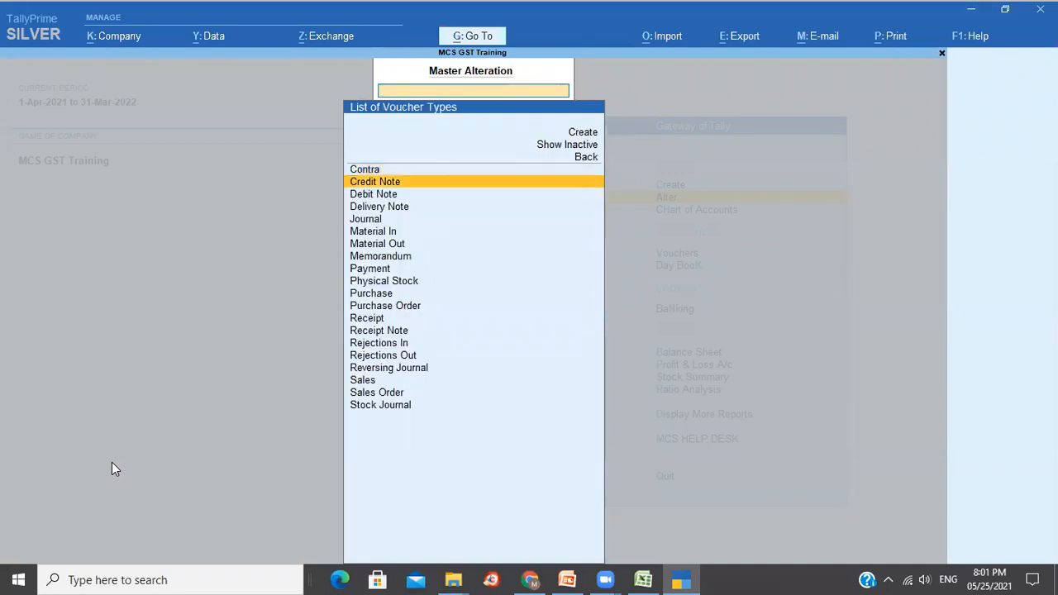
{"action": "key", "text": "Down"}
{"action": "key", "text": "Down"}
{"action": "key", "text": "Down"}
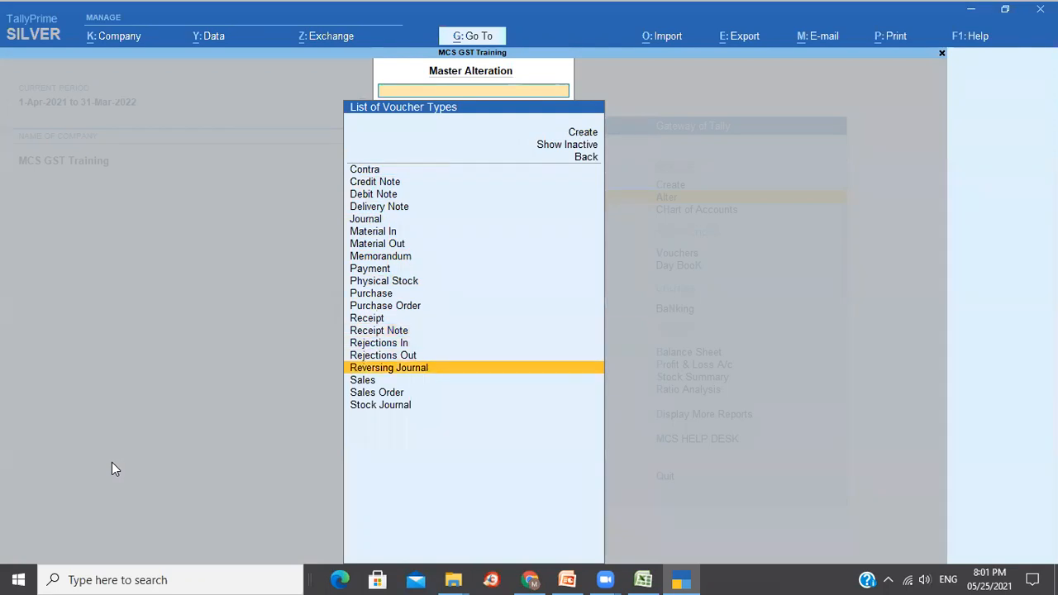
{"action": "key", "text": "Return"}
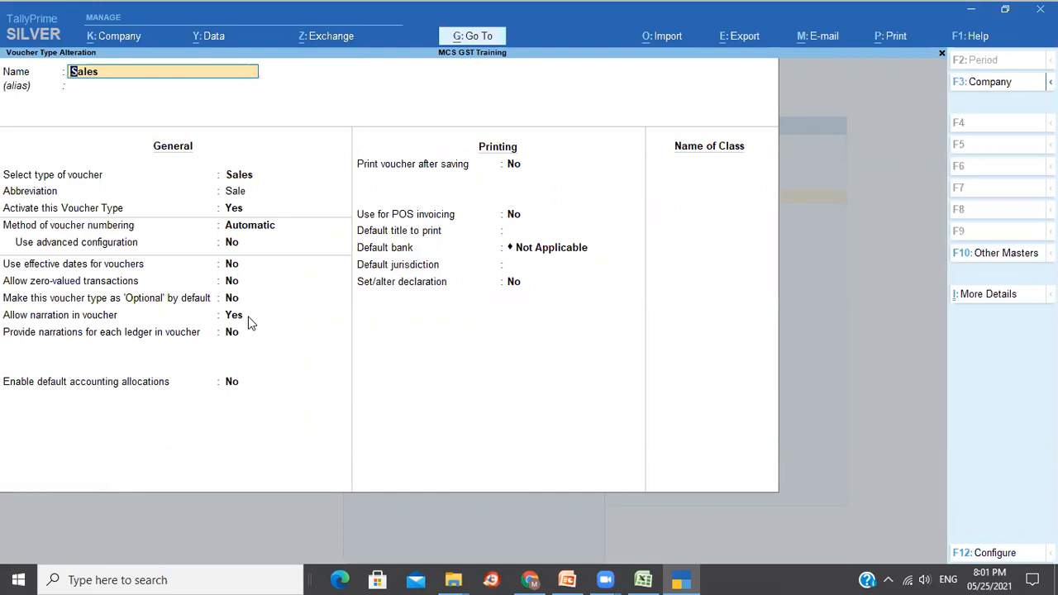
Keep Automatic numbering and set Allow zero-valued transactions to Yes.
{"action": "key", "text": "Return"}
{"action": "key", "text": "Return"}
{"action": "key", "text": "Return"}
{"action": "key", "text": "Return"}
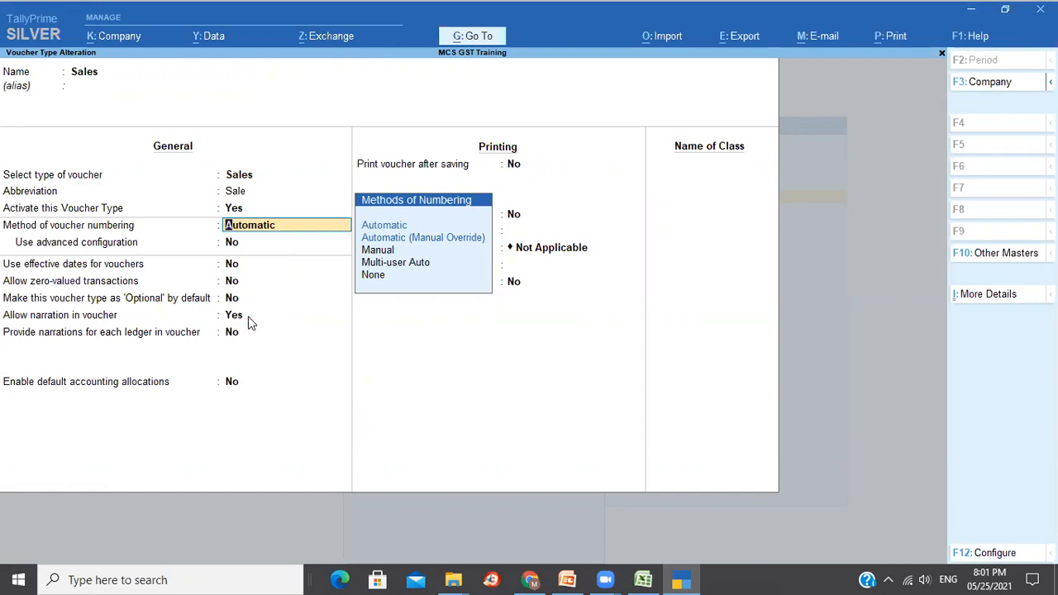
{"action": "key", "text": "Return"}
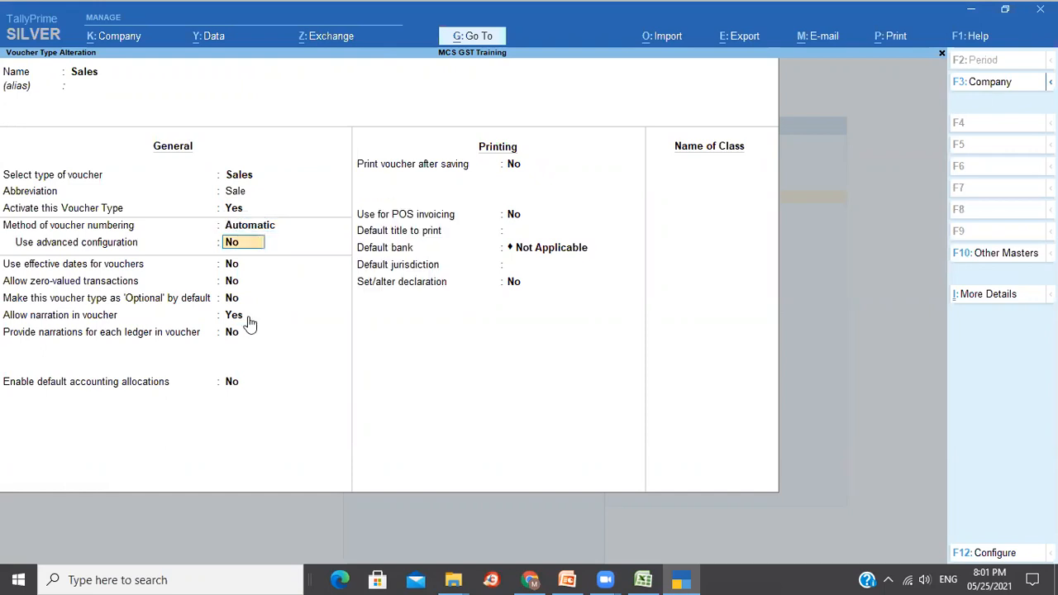
{"action": "key", "text": "Return"}
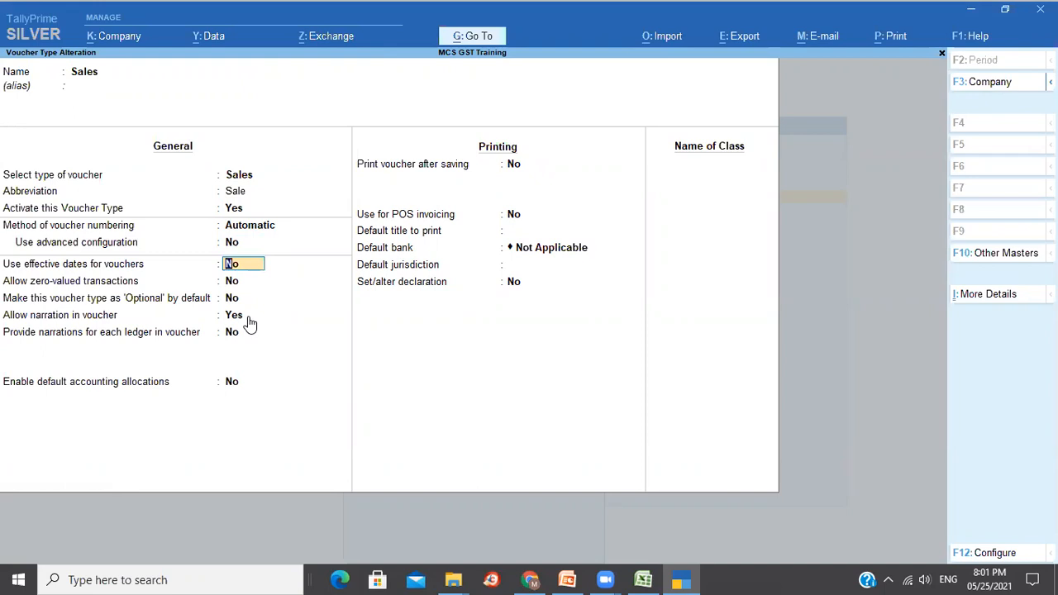
{"action": "key", "text": "Return"}
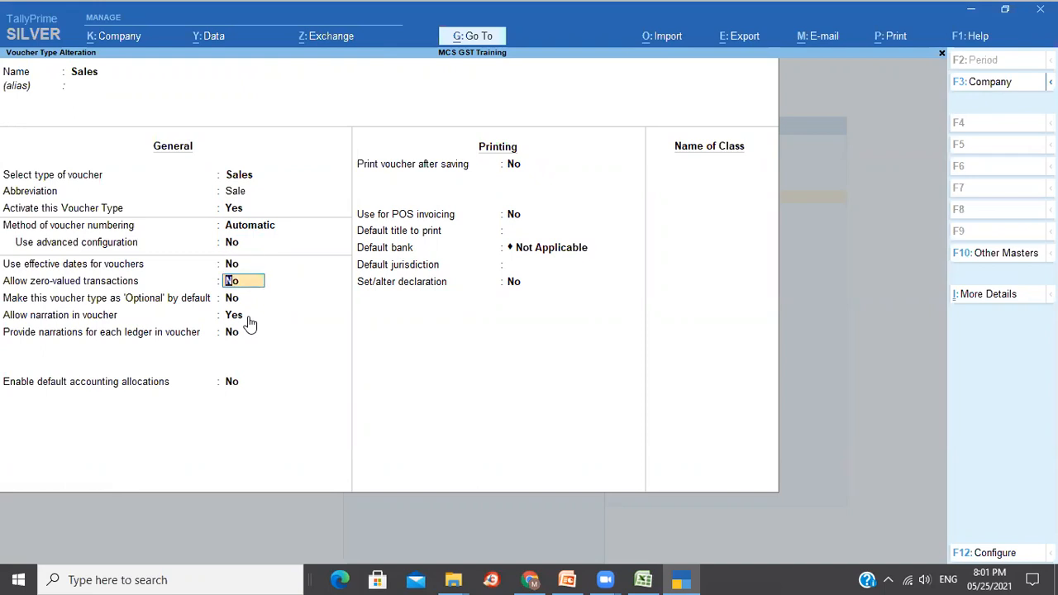
{"action": "type", "text": "y"}
{"action": "key", "text": "Return"}
{"action": "key", "text": "Return"}
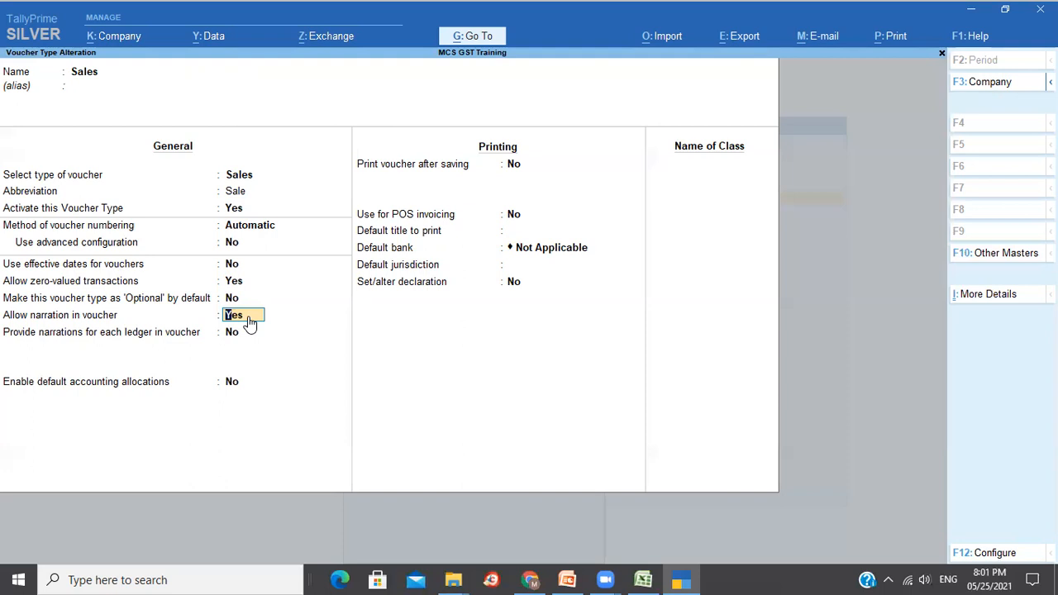
Enable default accounting allocations and open Set/Alter Default Accounting Entries.
{"action": "key", "text": "Return"}
{"action": "key", "text": "Return"}
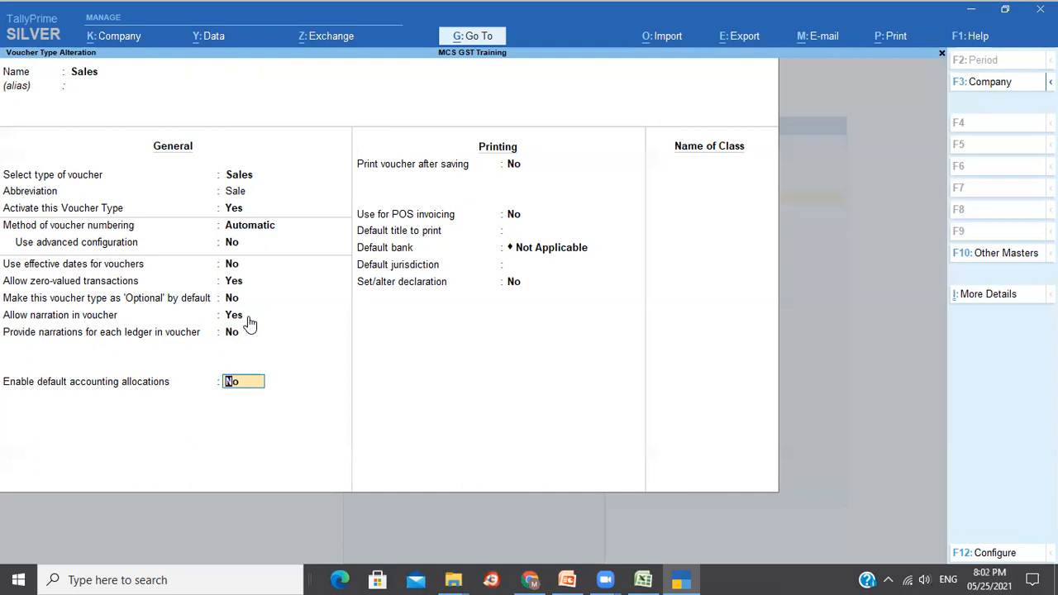
{"action": "type", "text": "y"}
{"action": "key", "text": "Return"}
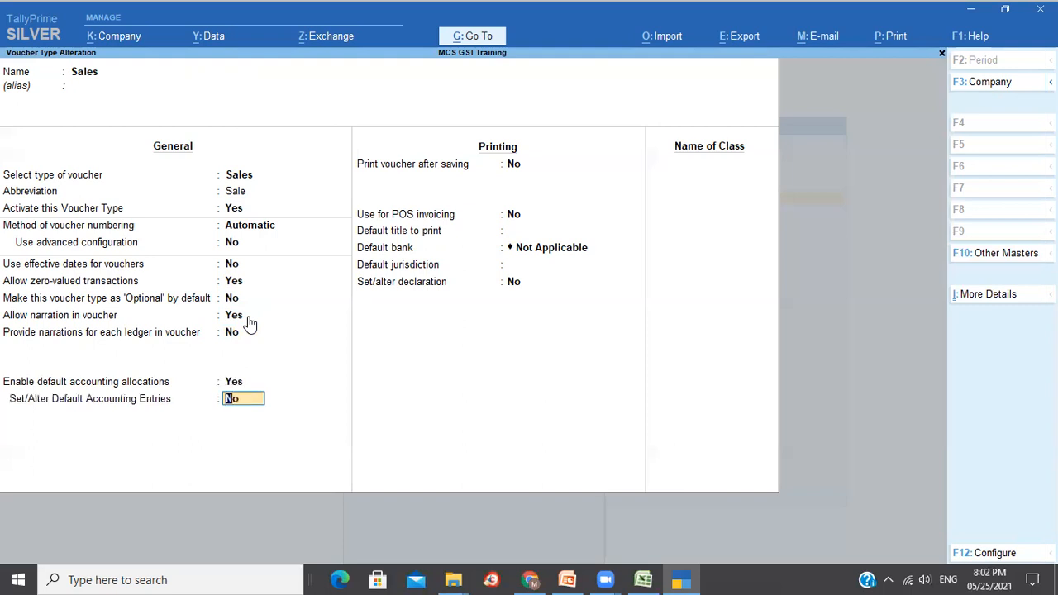
{"action": "type", "text": "y"}
{"action": "key", "text": "Return"}
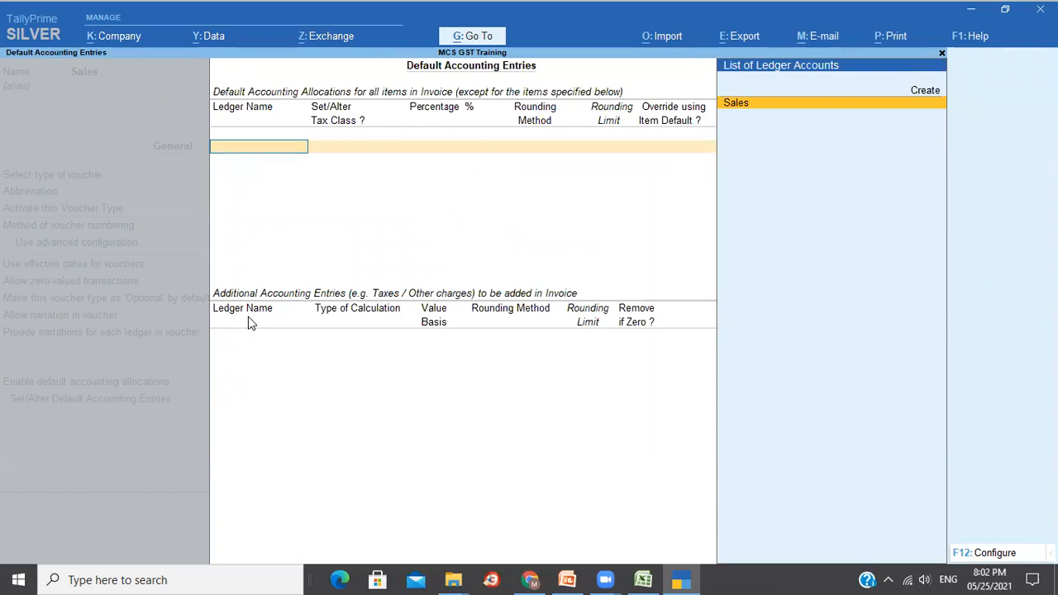
Set Sales as the default allocation ledger at 100% with Tax Class No.
{"action": "key", "text": "Return"}
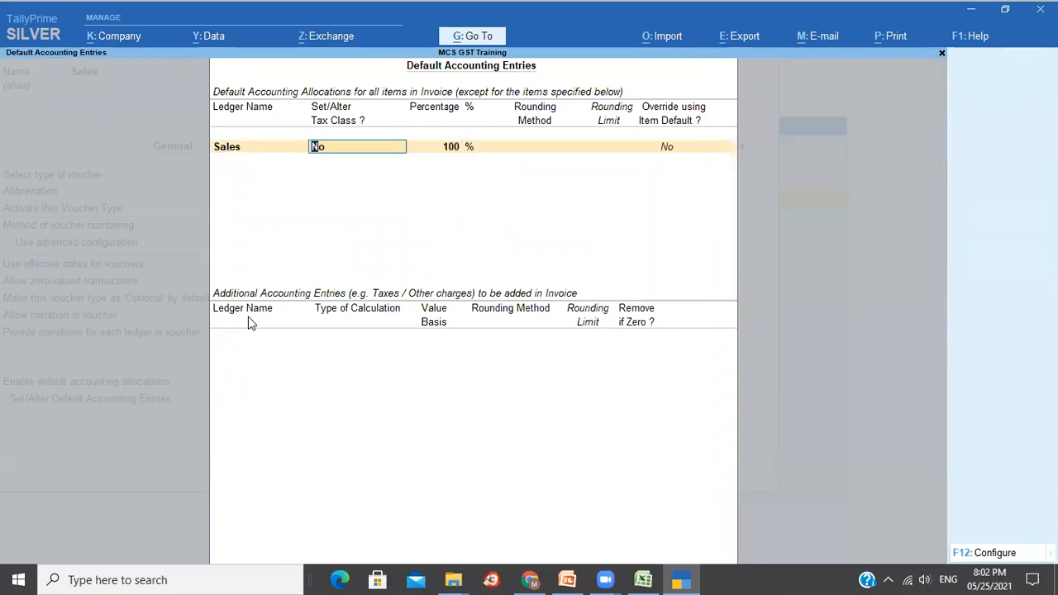
{"action": "key", "text": "Return"}
{"action": "key", "text": "Return"}
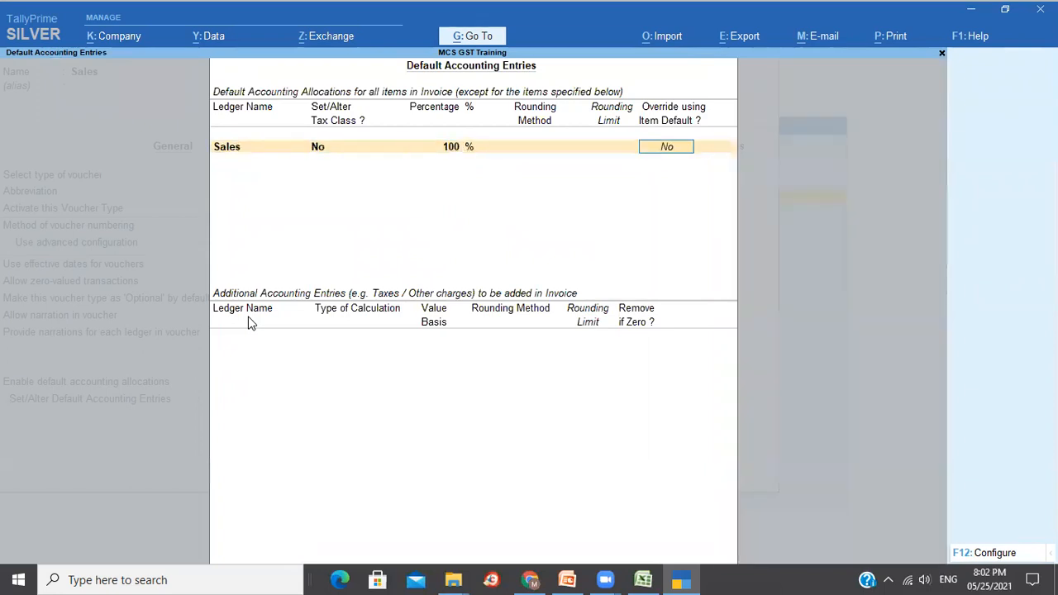
{"action": "key", "text": "Return"}
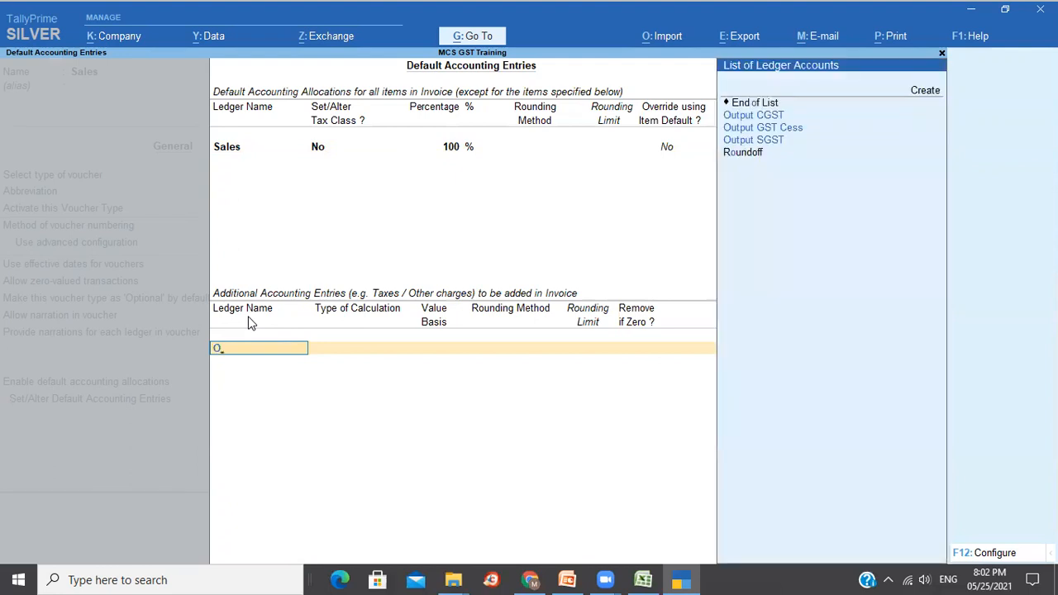
Add Output CGST, Output SGST and Output GST Cess as additional entries, Remove if Zero kept.
{"action": "key", "text": "Down"}
{"action": "key", "text": "Return"}
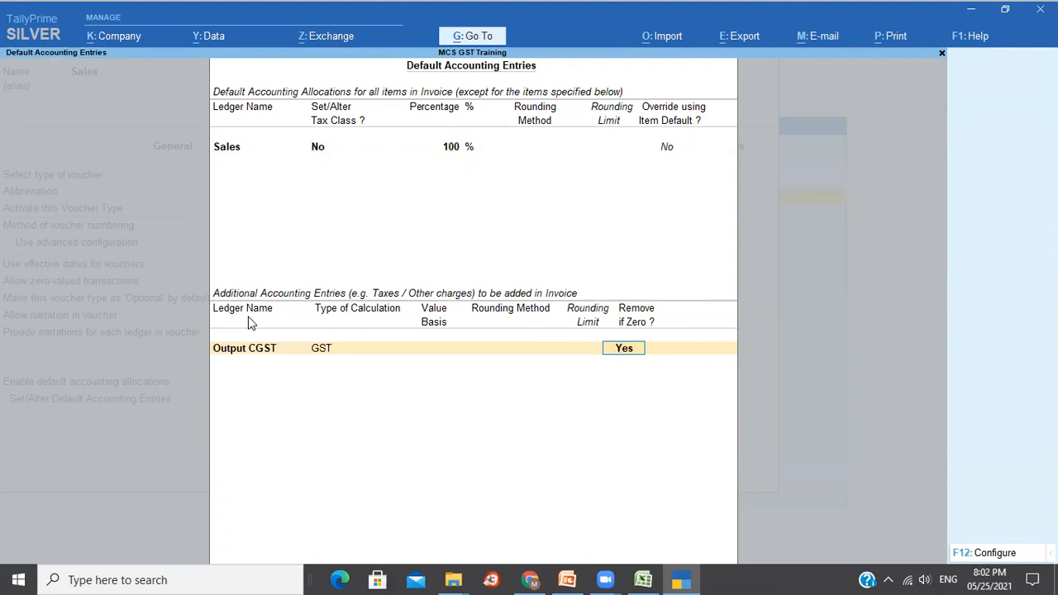
{"action": "key", "text": "Return"}
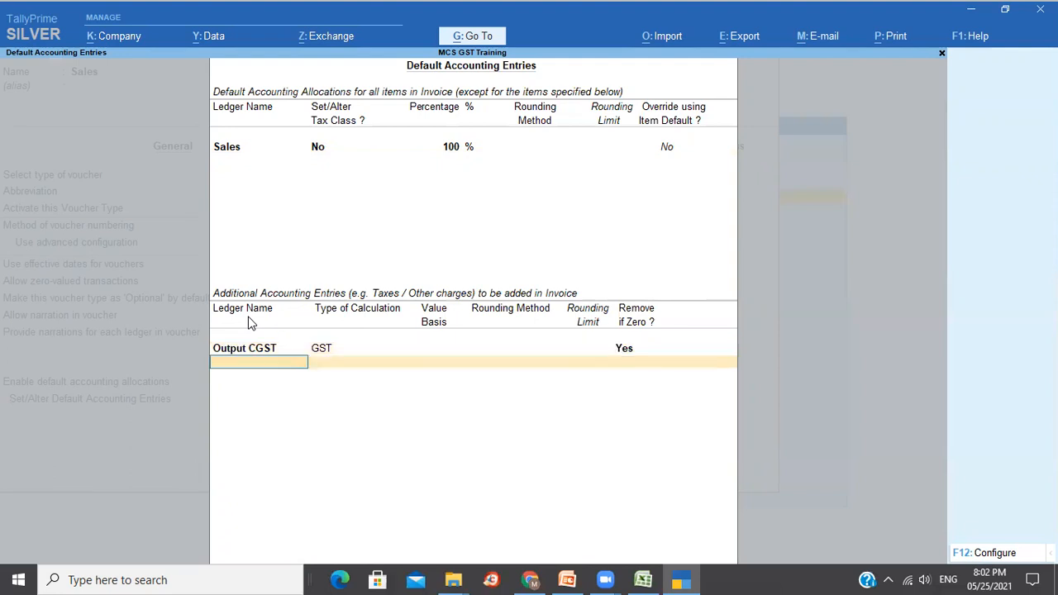
{"action": "type", "text": "Ou"}
{"action": "key", "text": "Down"}
{"action": "key", "text": "Down"}
{"action": "key", "text": "Down"}
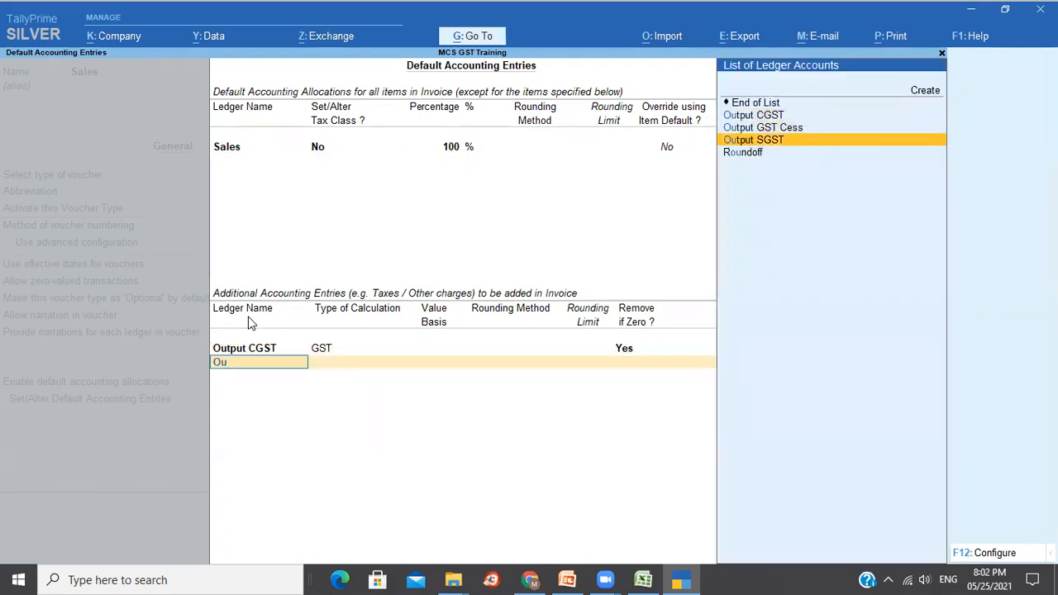
{"action": "key", "text": "Return"}
{"action": "key", "text": "Return"}
{"action": "type", "text": "Ou"}
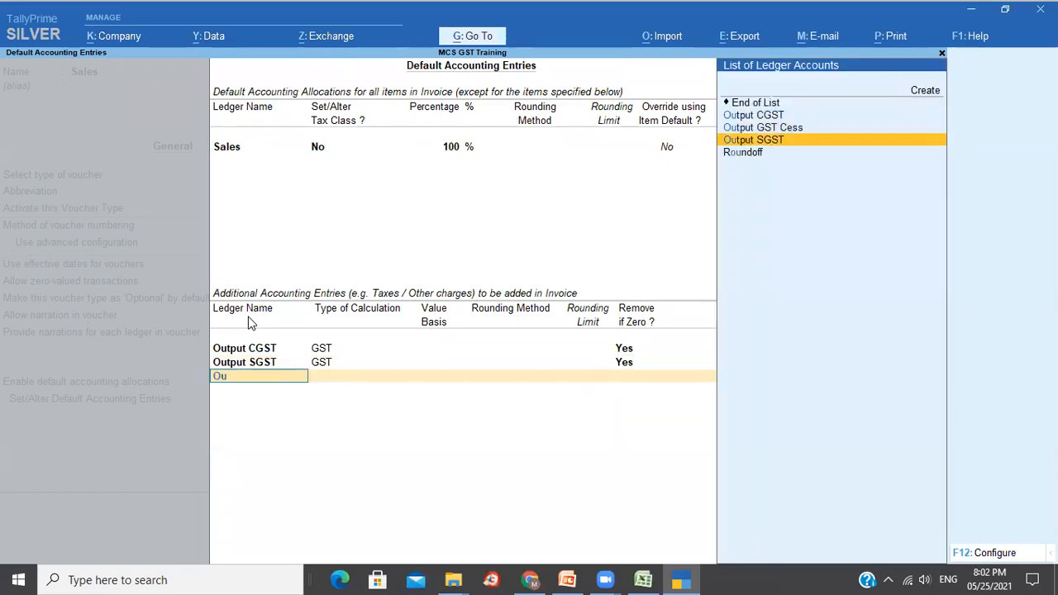
{"action": "key", "text": "Up"}
{"action": "key", "text": "Return"}
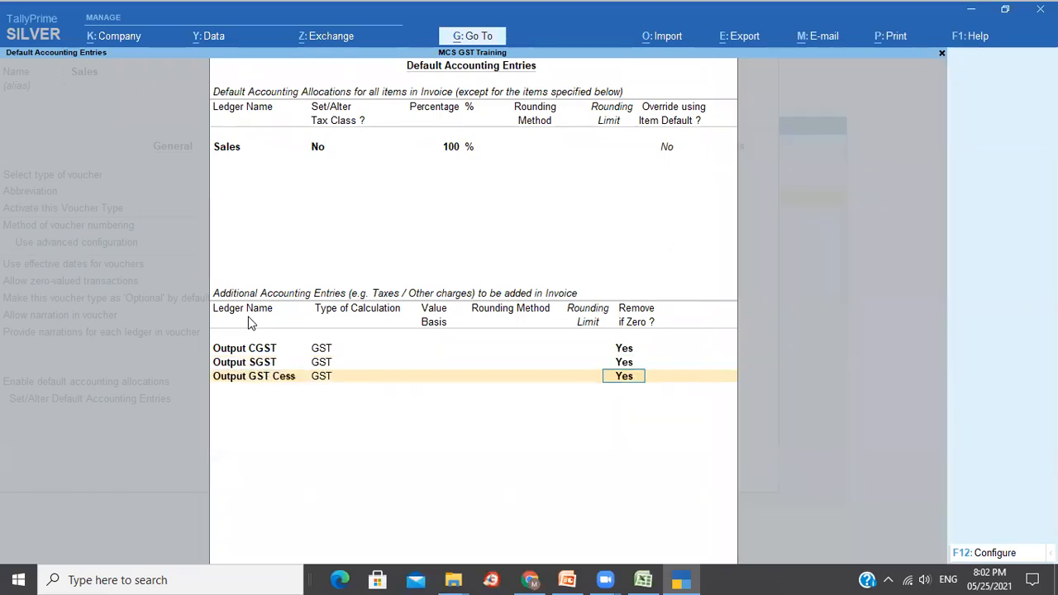
{"action": "key", "text": "Return"}
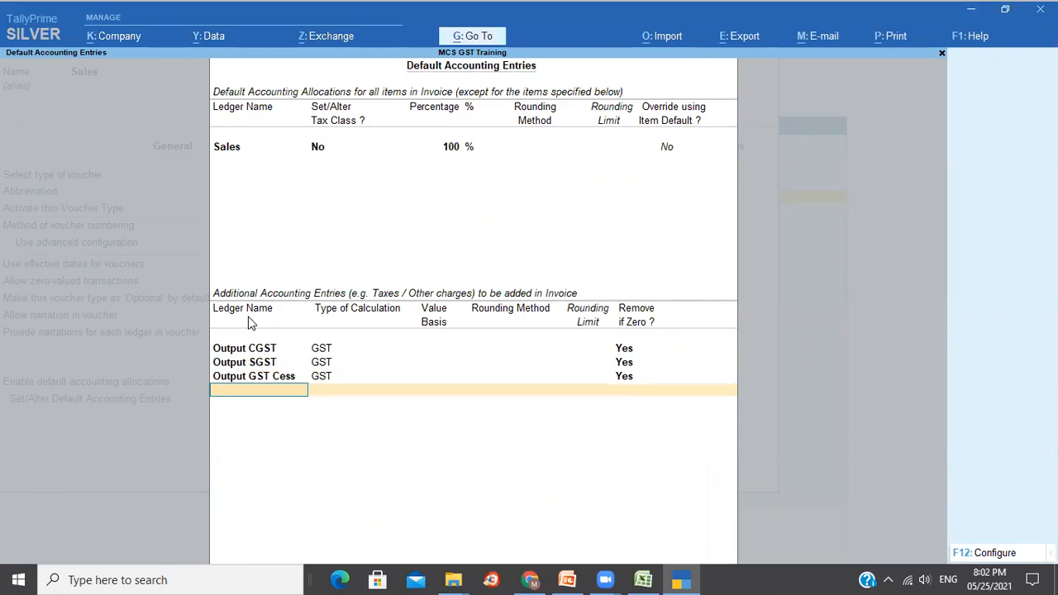
{"action": "type", "text": "Ro"}
{"action": "key", "text": "Return"}
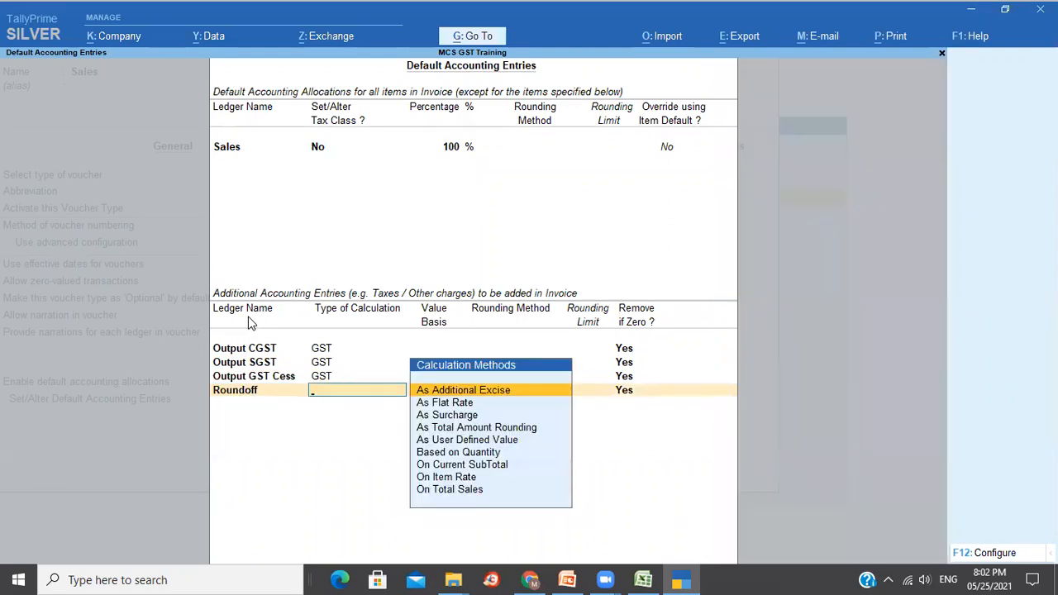
Set Roundoff to total amount Normal Rounding with limit 1 and Remove if Zero Yes.
{"action": "key", "text": "Down"}
{"action": "key", "text": "Down"}
{"action": "key", "text": "Down"}
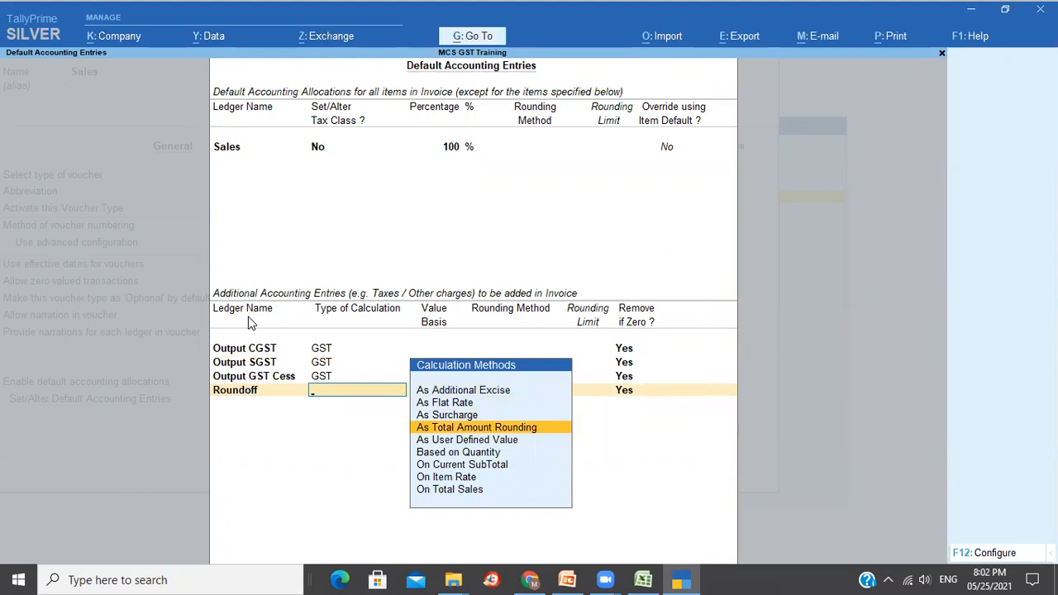
{"action": "key", "text": "Return"}
{"action": "key", "text": "Down"}
{"action": "key", "text": "Down"}
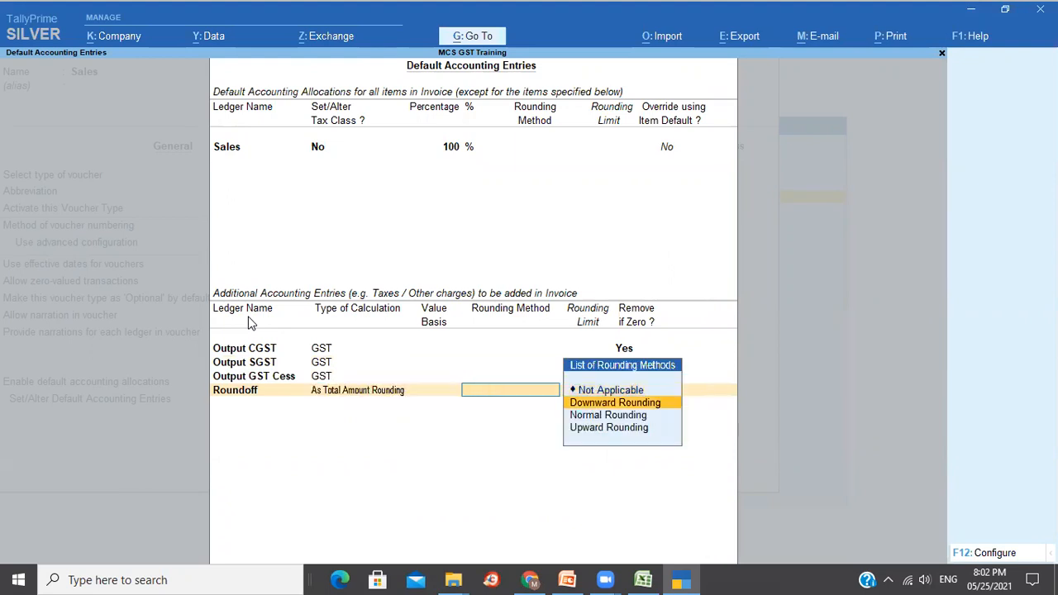
{"action": "key", "text": "Return"}
{"action": "type", "text": "1"}
{"action": "key", "text": "Return"}
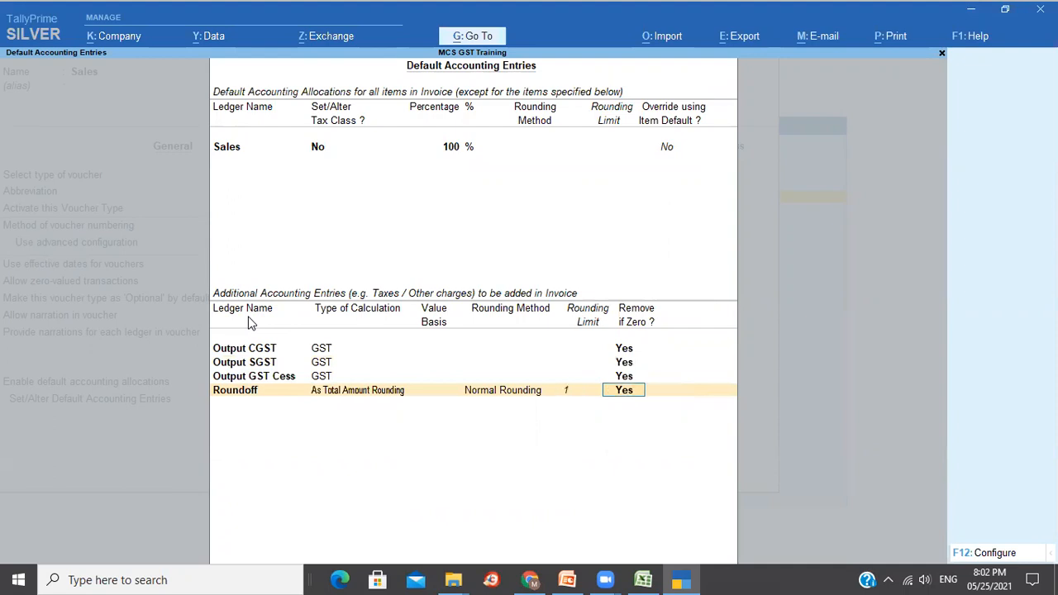
{"action": "key", "text": "Return"}
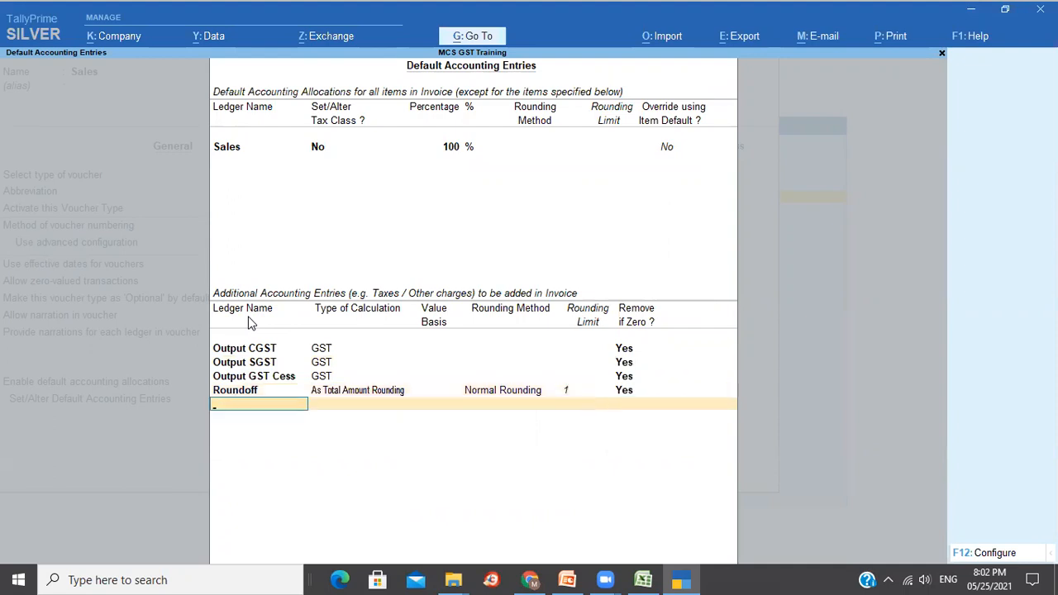
{"action": "key", "text": "Return"}
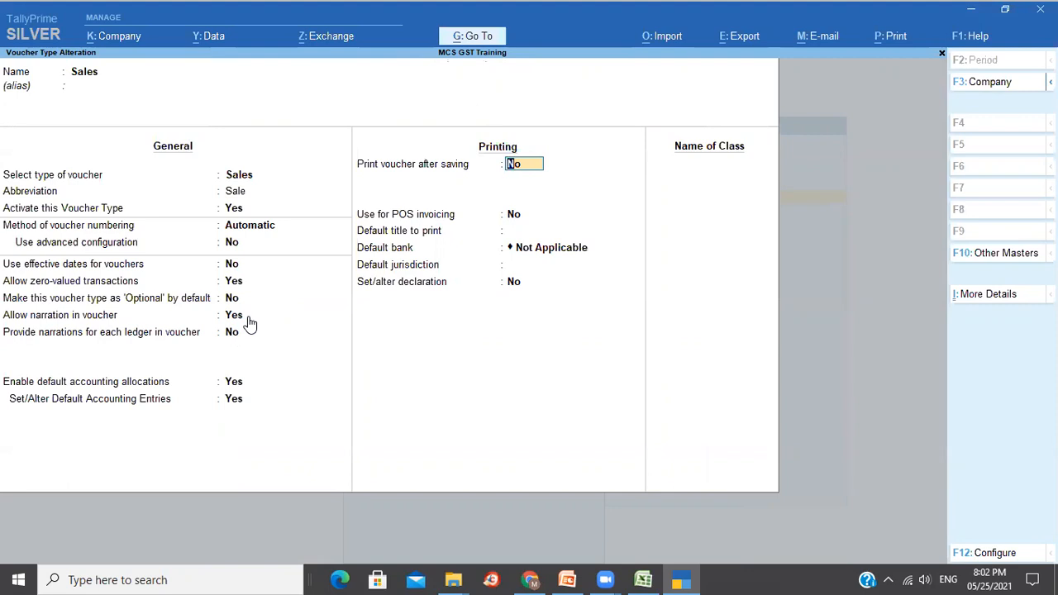
Enable printing after saving with title 'Tax Inoice' and State Bank of India as default bank.
{"action": "type", "text": "y"}
{"action": "key", "text": "Return"}
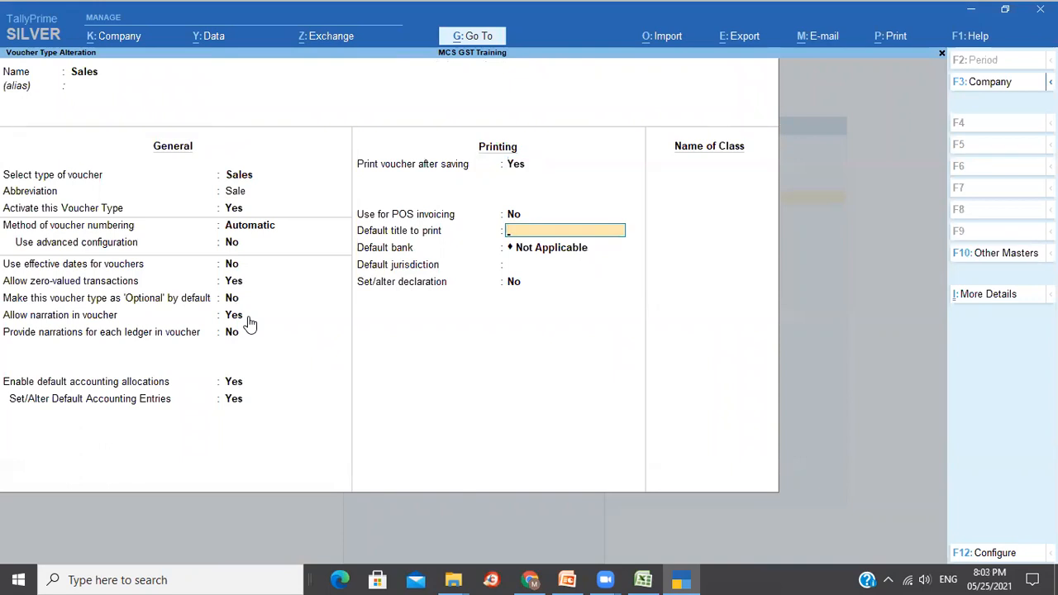
{"action": "type", "text": "Tax Inoice"}
{"action": "key", "text": "Return"}
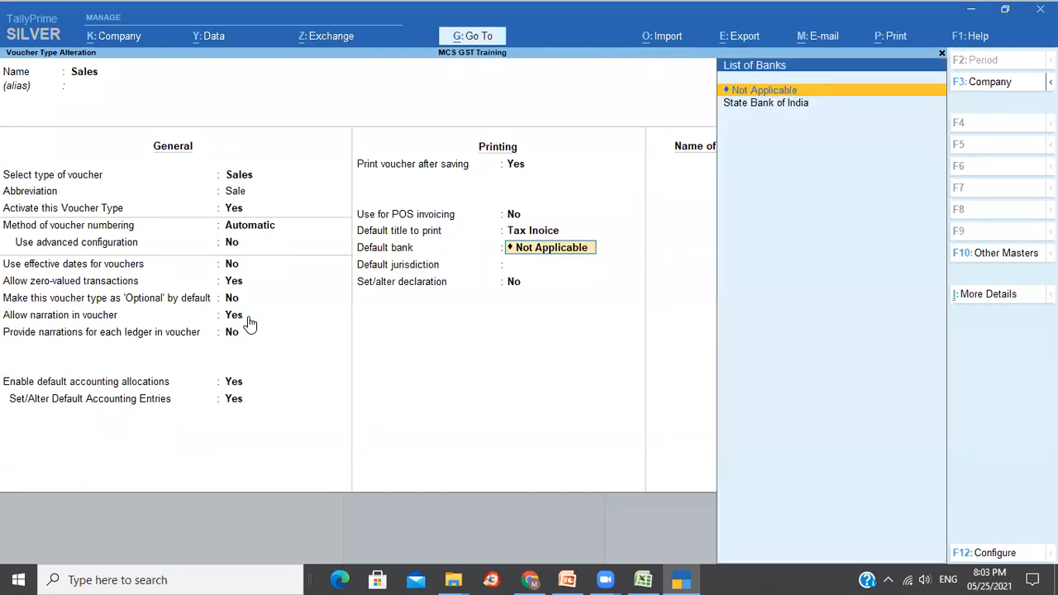
{"action": "key", "text": "Down"}
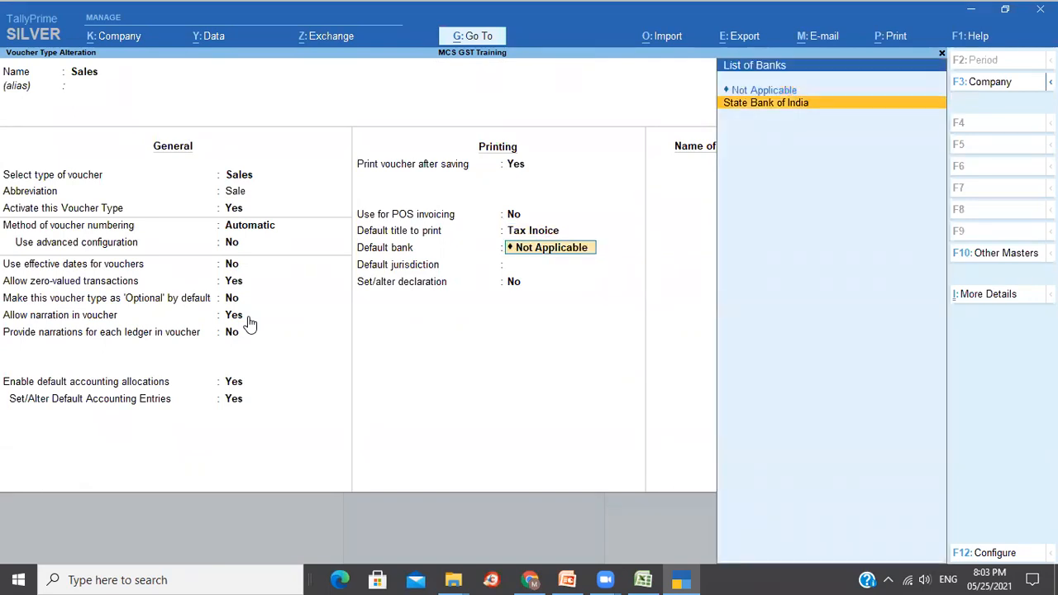
{"action": "key", "text": "Return"}
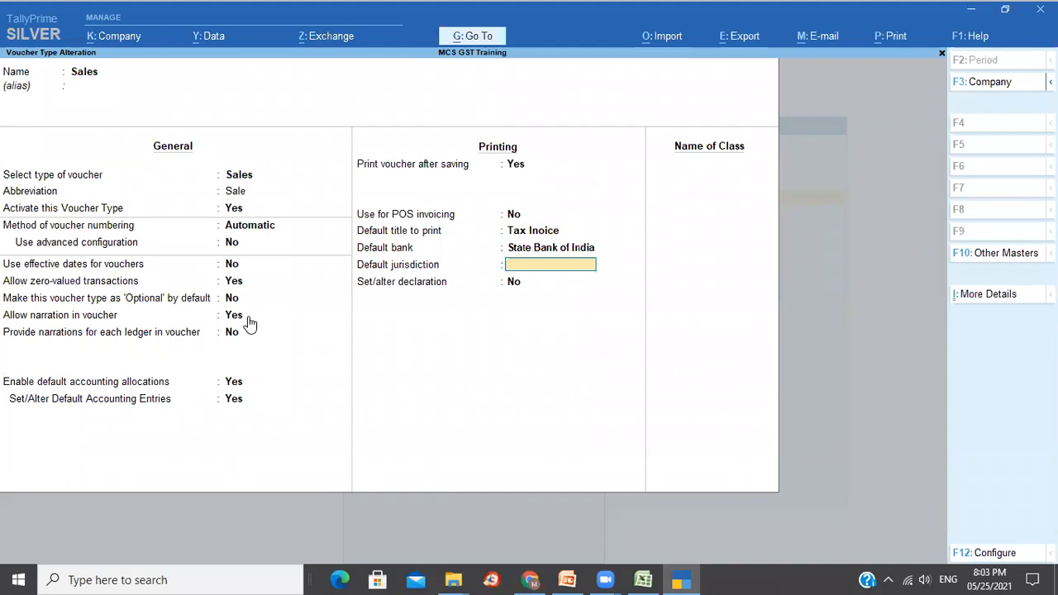
Set Bengaluru as jurisdiction, enable the default declaration, and save the voucher type.
{"action": "type", "text": "Bengaluru"}
{"action": "key", "text": "Return"}
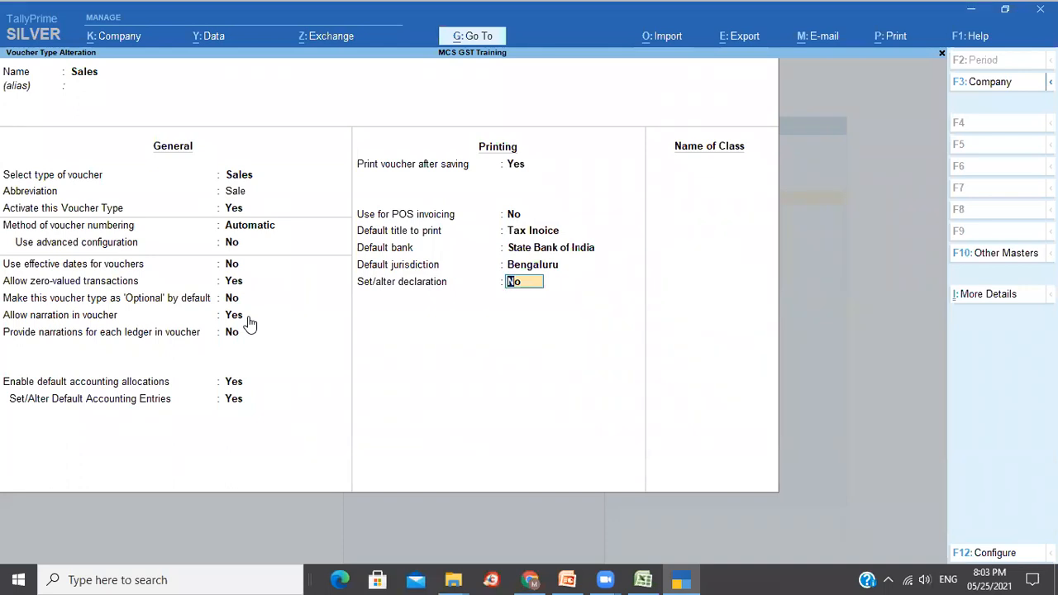
{"action": "type", "text": "y"}
{"action": "key", "text": "Return"}
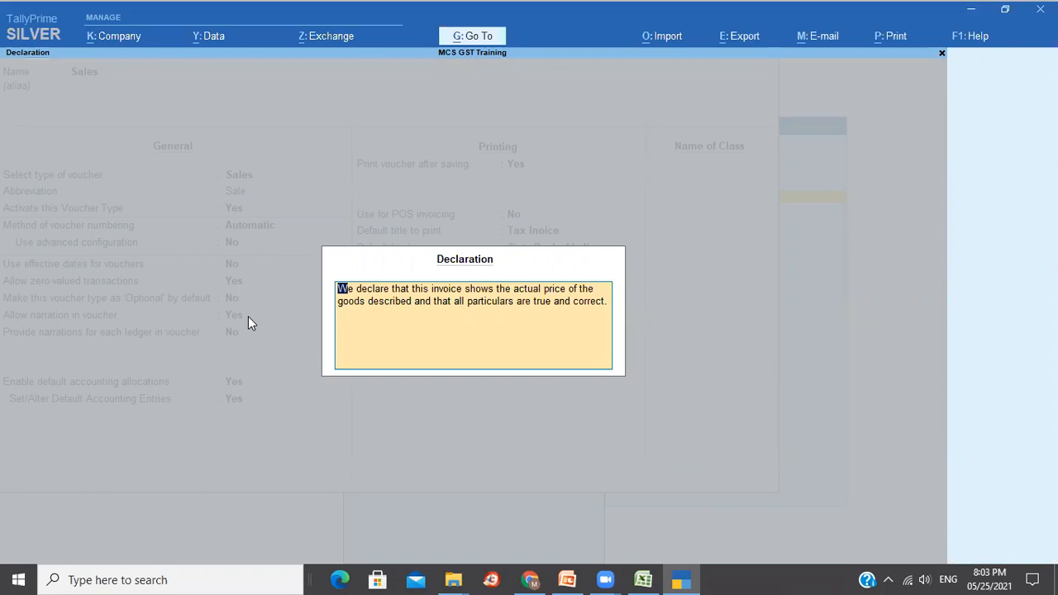
{"action": "key", "text": "Return"}
{"action": "key", "text": "Return"}
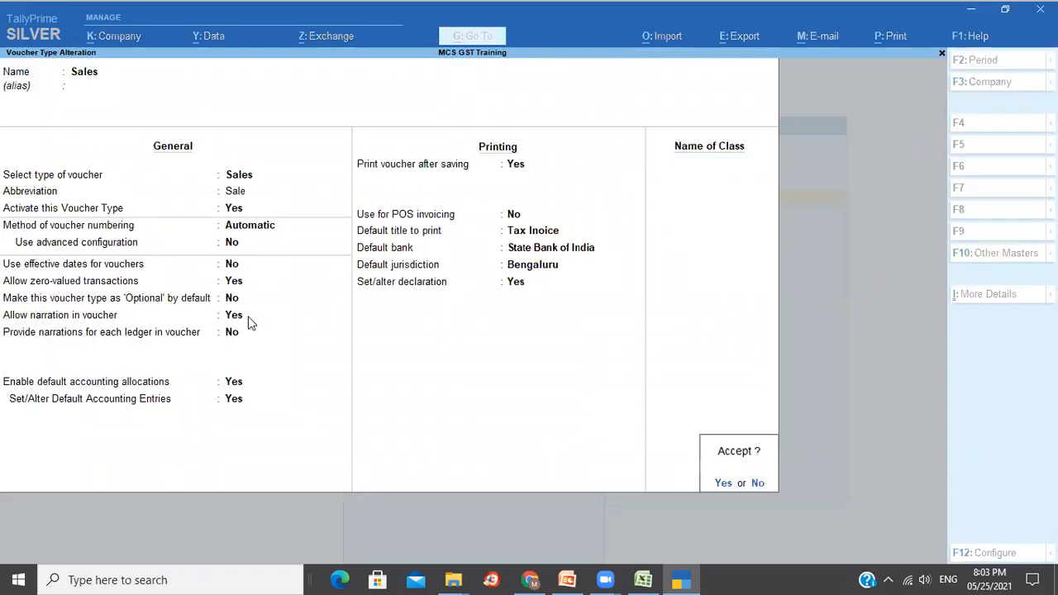
Confirm saving the Sales voucher type and reopen it for alteration.
{"action": "key", "text": "Return"}
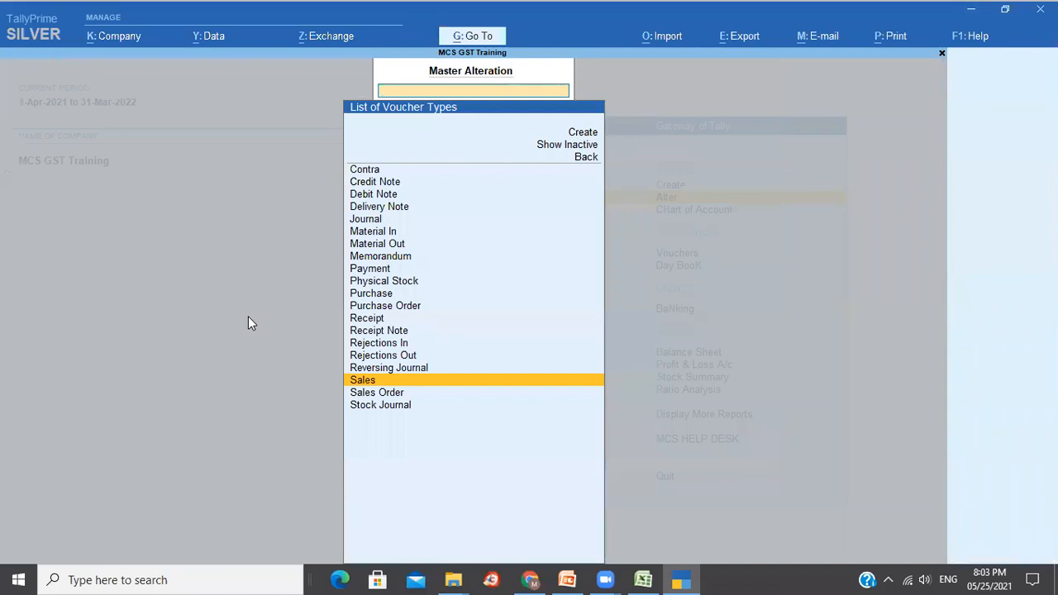
{"action": "key", "text": "Return"}
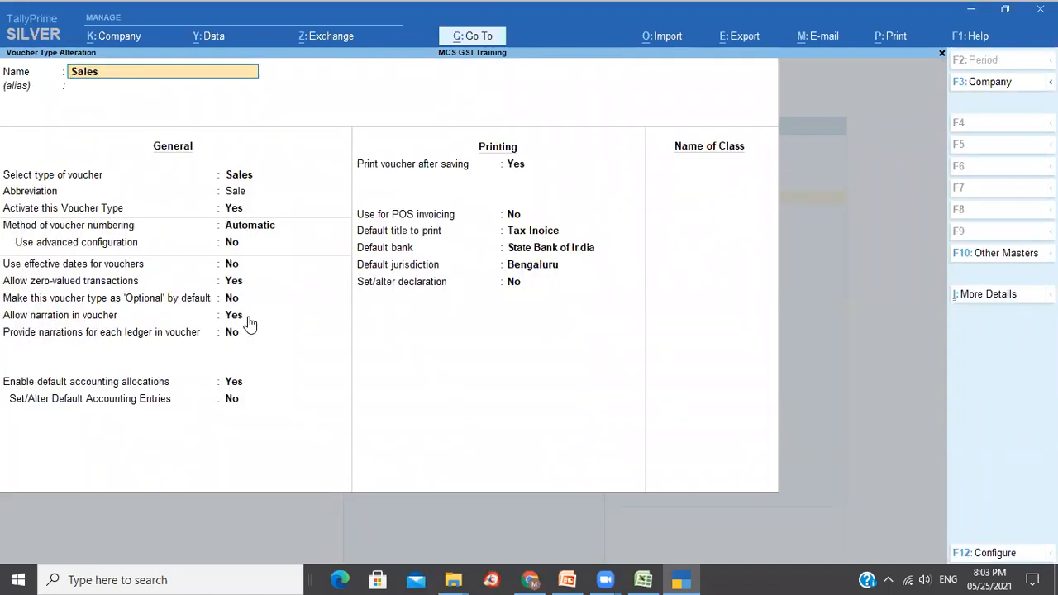
{"action": "key", "text": "Escape"}
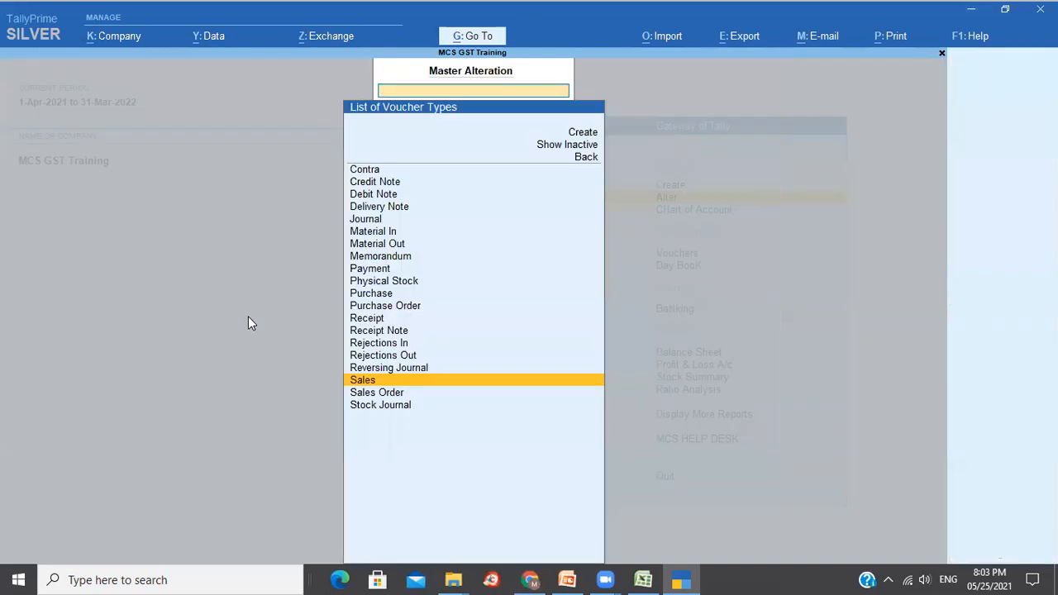
{"action": "key", "text": "Return"}
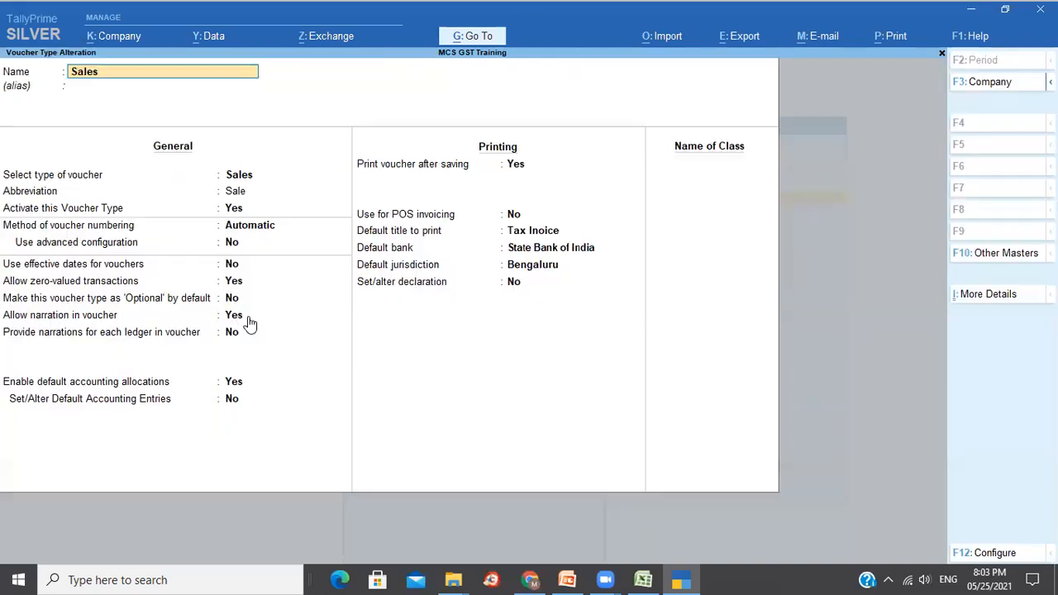
Review the Sales, output GST and Roundoff default entries, then save with Ctrl+A.
{"action": "left_click", "coordinate": [241, 384]}
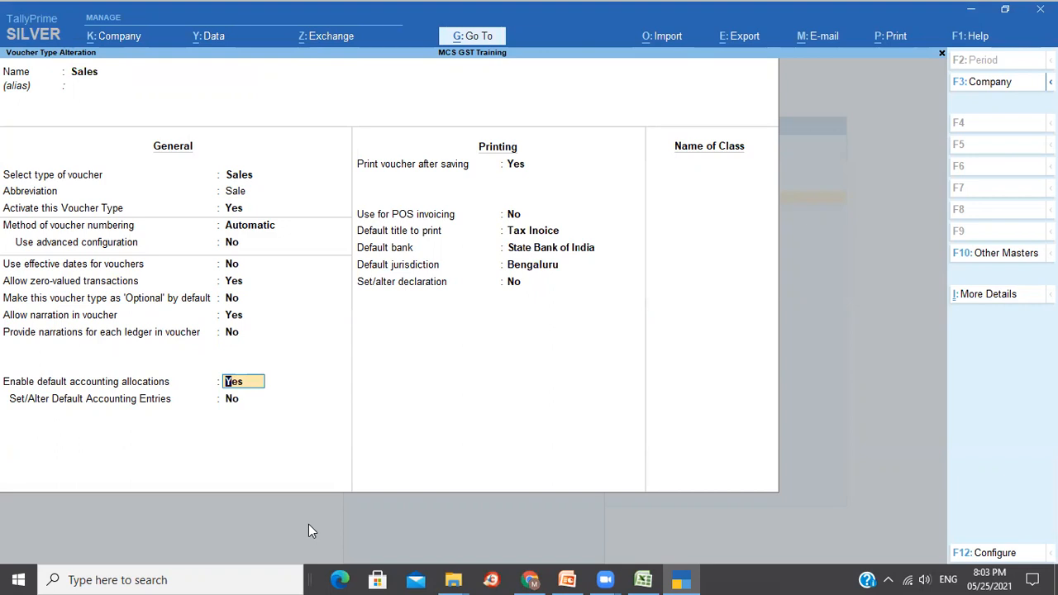
{"action": "key", "text": "Return"}
{"action": "type", "text": "y"}
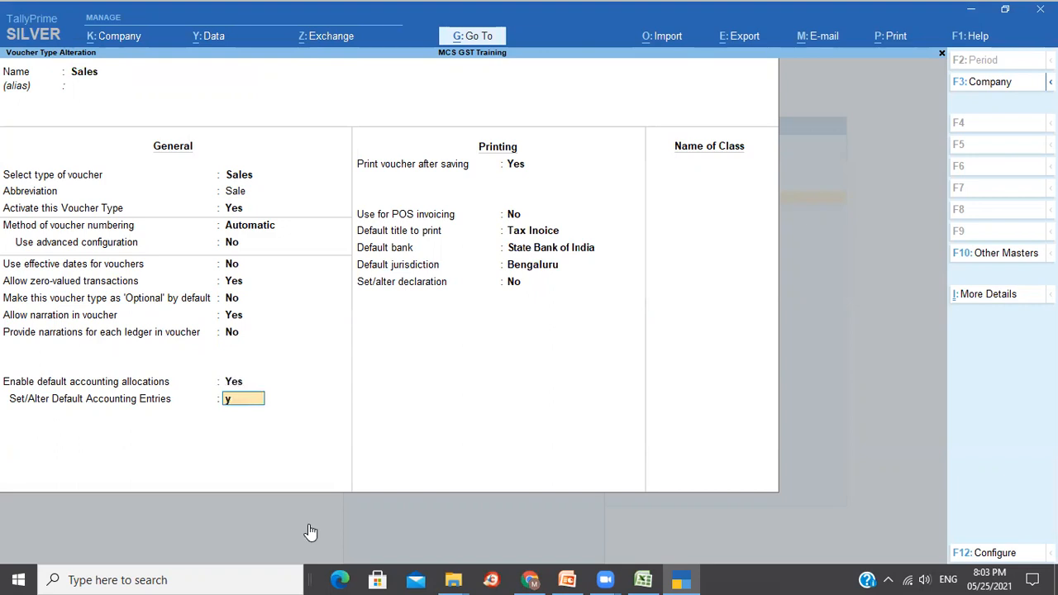
{"action": "key", "text": "Return"}
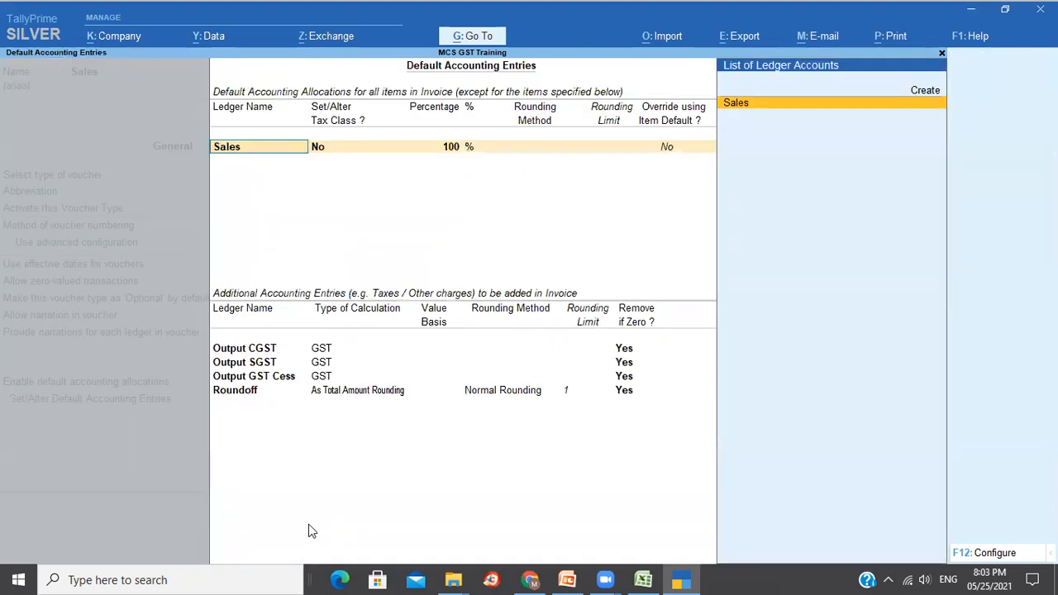
{"action": "key", "text": "Return"}
{"action": "key", "text": "Return"}
{"action": "key", "text": "Return"}
{"action": "key", "text": "Return"}
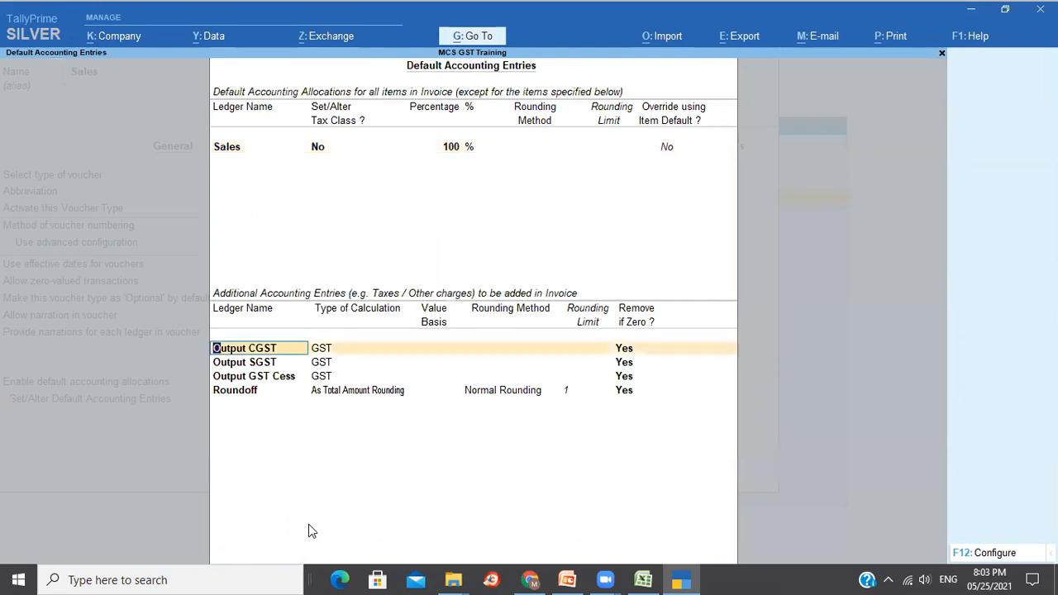
{"action": "key", "text": "Return"}
{"action": "key", "text": "Return"}
{"action": "key", "text": "Return"}
{"action": "key", "text": "Return"}
{"action": "key", "text": "Return"}
{"action": "key", "text": "Return"}
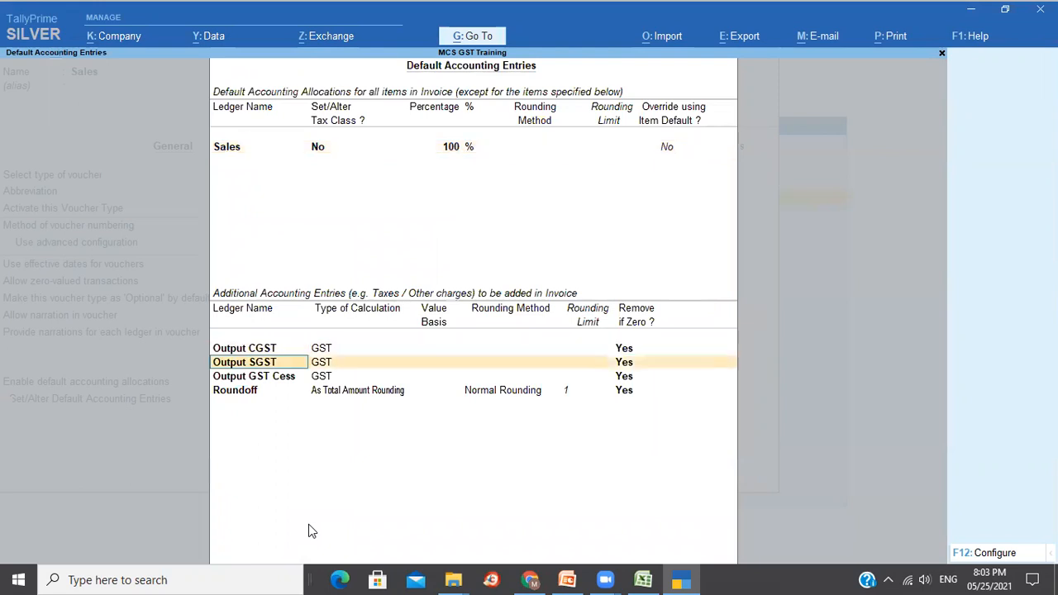
{"action": "key", "text": "Return"}
{"action": "key", "text": "Return"}
{"action": "key", "text": "Return"}
{"action": "key", "text": "Return"}
{"action": "key", "text": "Return"}
{"action": "key", "text": "Return"}
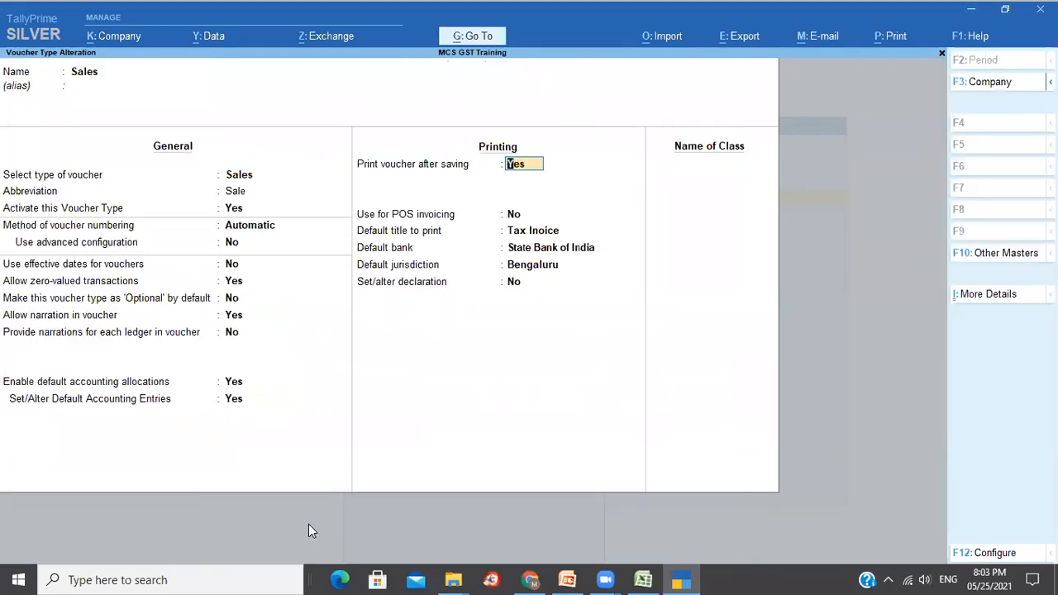
{"action": "key", "text": "Return"}
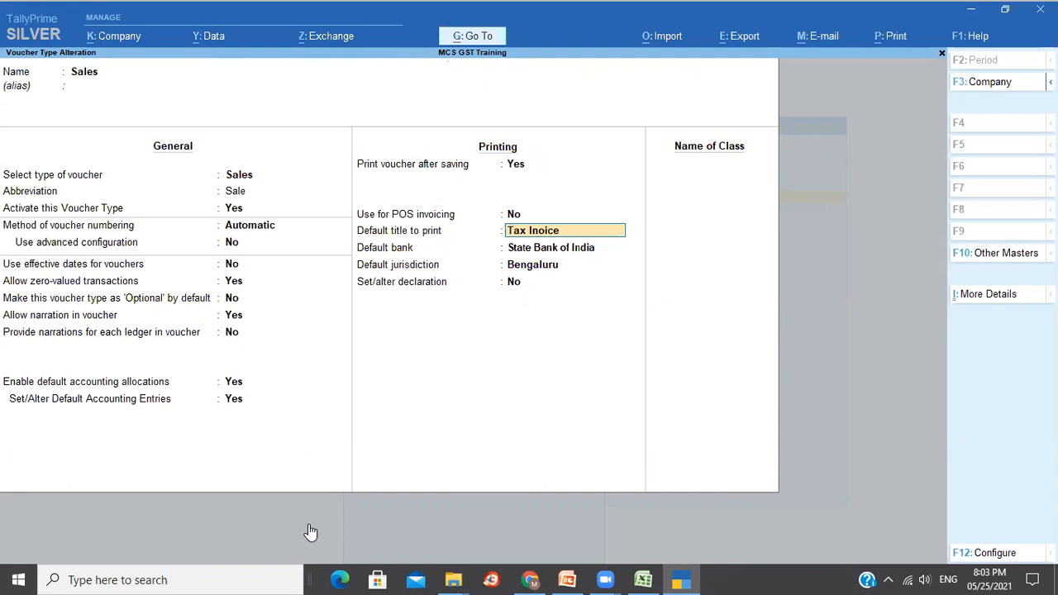
{"action": "key", "text": "ctrl"}
{"action": "key", "text": "ctrl+a"}
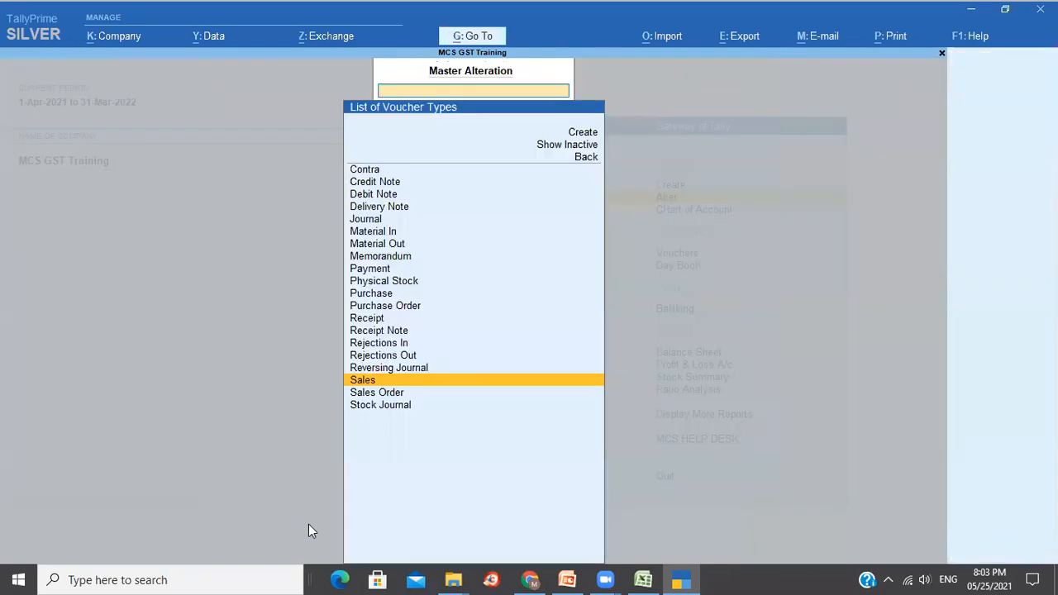
Return to Gateway of Tally and open new Sales voucher No. 2 with prefilled GST and Roundoff rows.
{"action": "key", "text": "Escape"}
{"action": "key", "text": "Escape"}
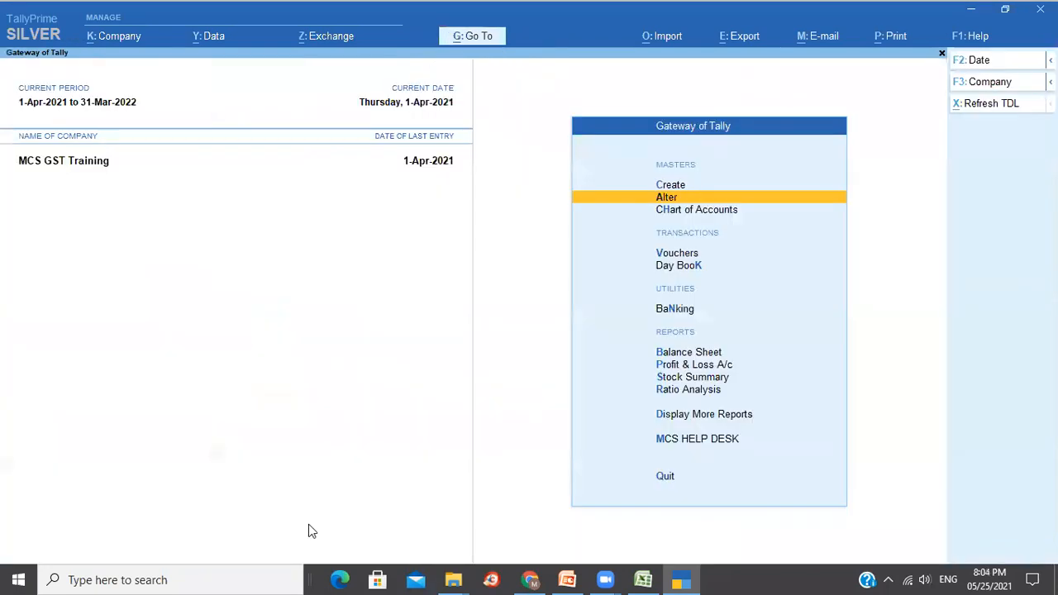
{"action": "key", "text": "Down"}
{"action": "key", "text": "Down"}
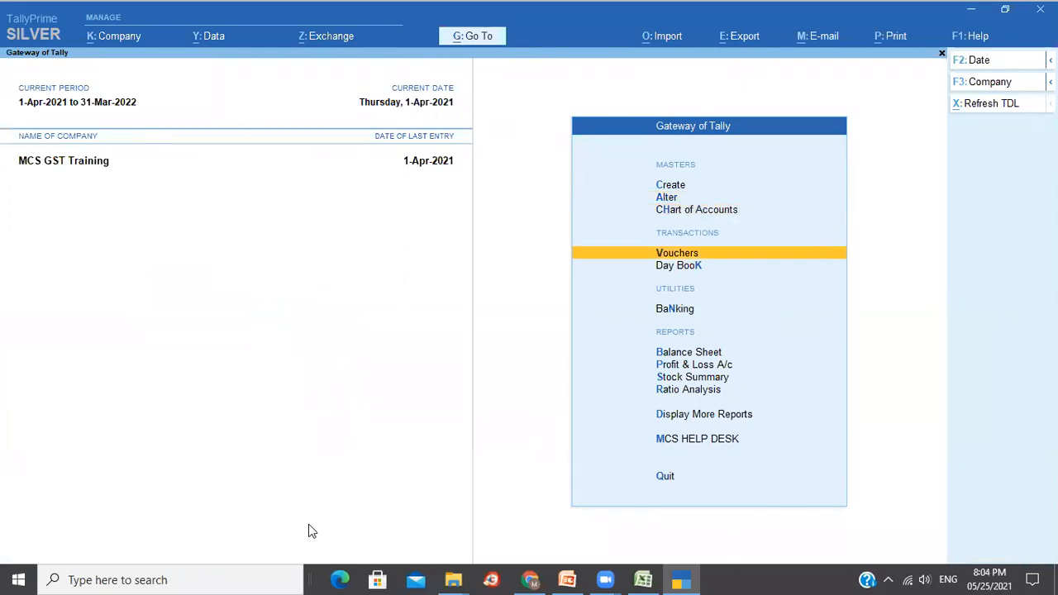
{"action": "key", "text": "Return"}
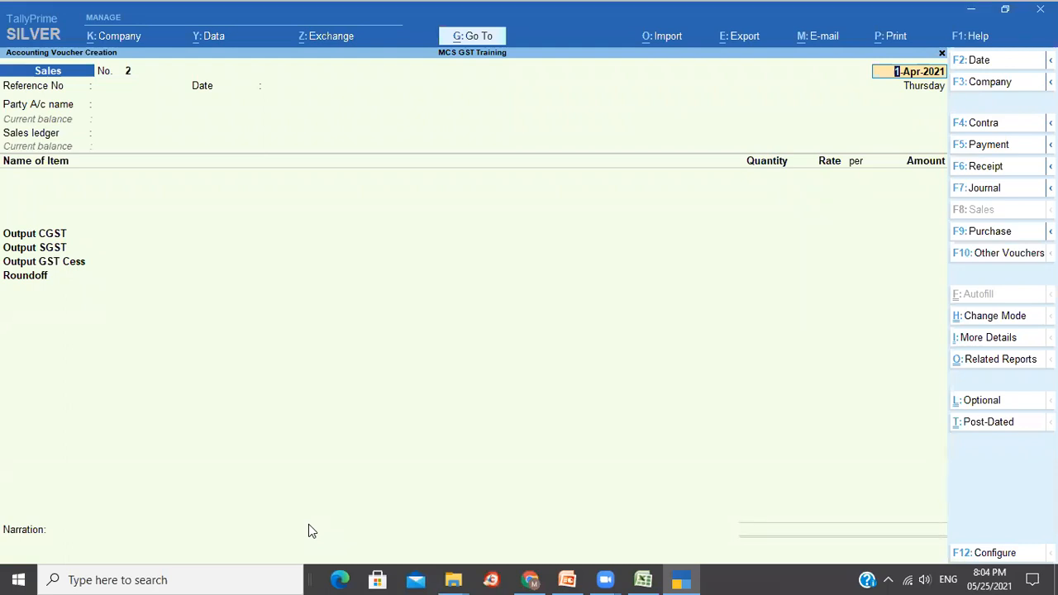
Select KGA as the party and Sales as the sales ledger.
{"action": "key", "text": "Return"}
{"action": "key", "text": "Return"}
{"action": "key", "text": "Return"}
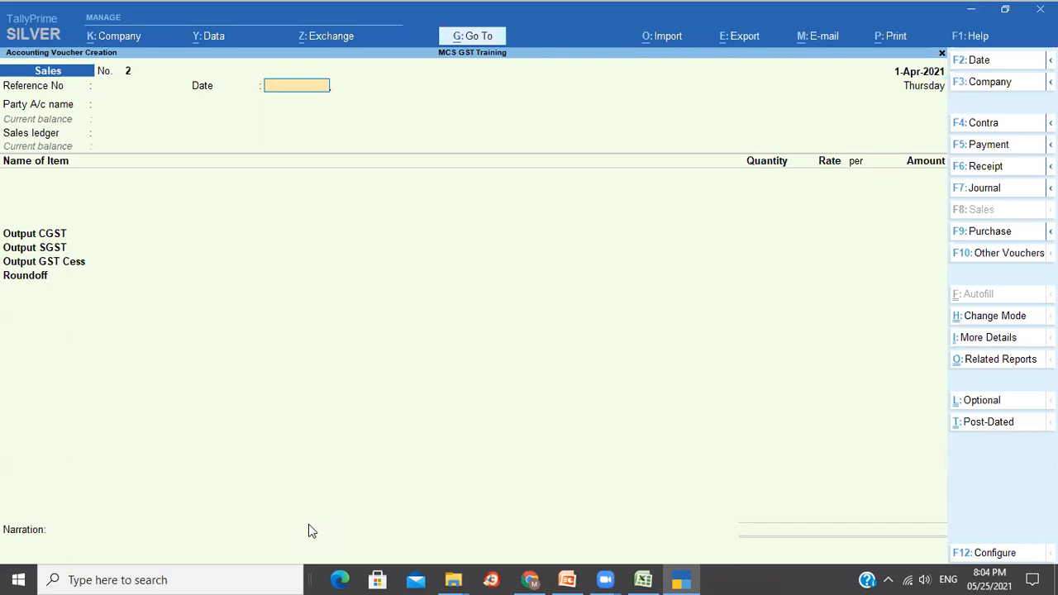
{"action": "key", "text": "Down"}
{"action": "key", "text": "Down"}
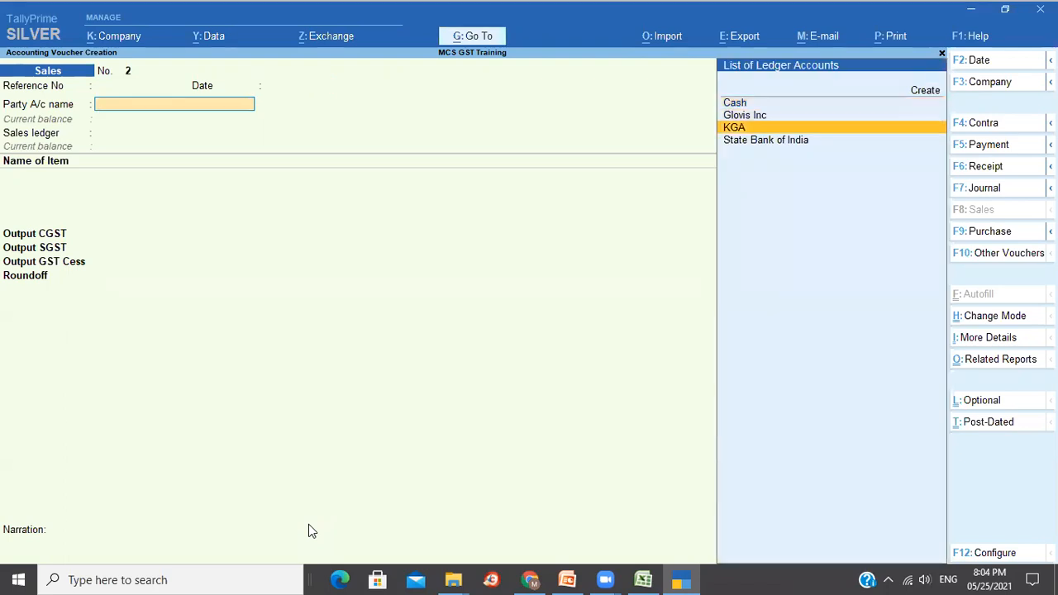
{"action": "key", "text": "Return"}
{"action": "key", "text": "ctrl+a"}
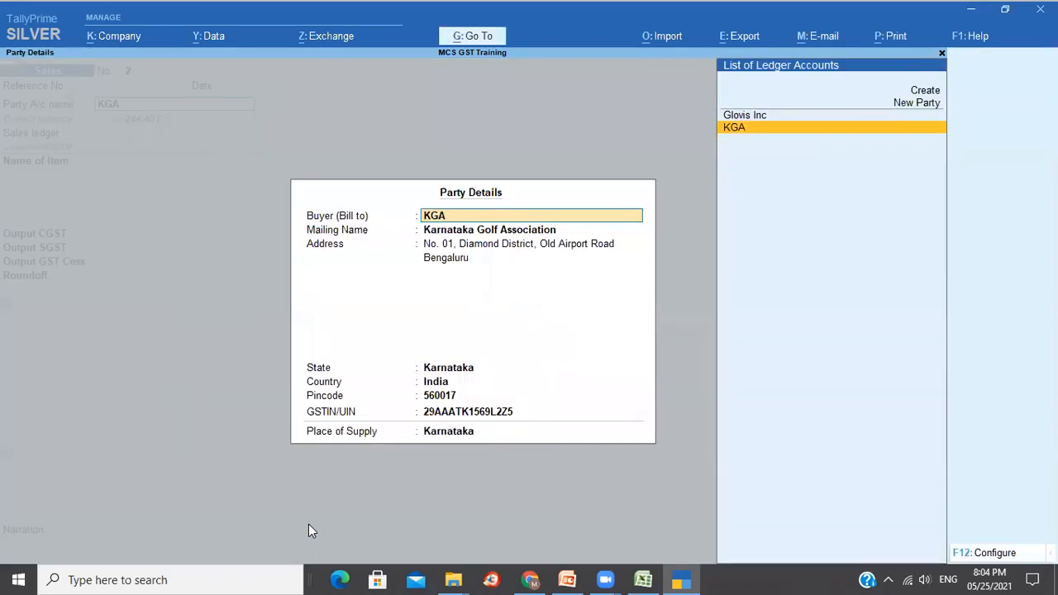
{"action": "key", "text": "ctrl+a"}
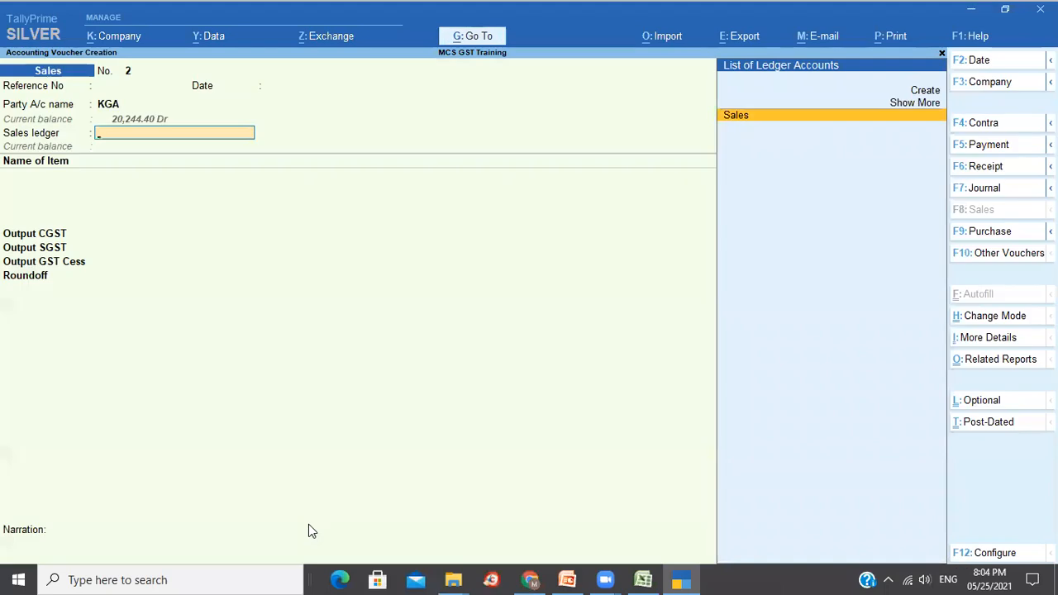
{"action": "key", "text": "Return"}
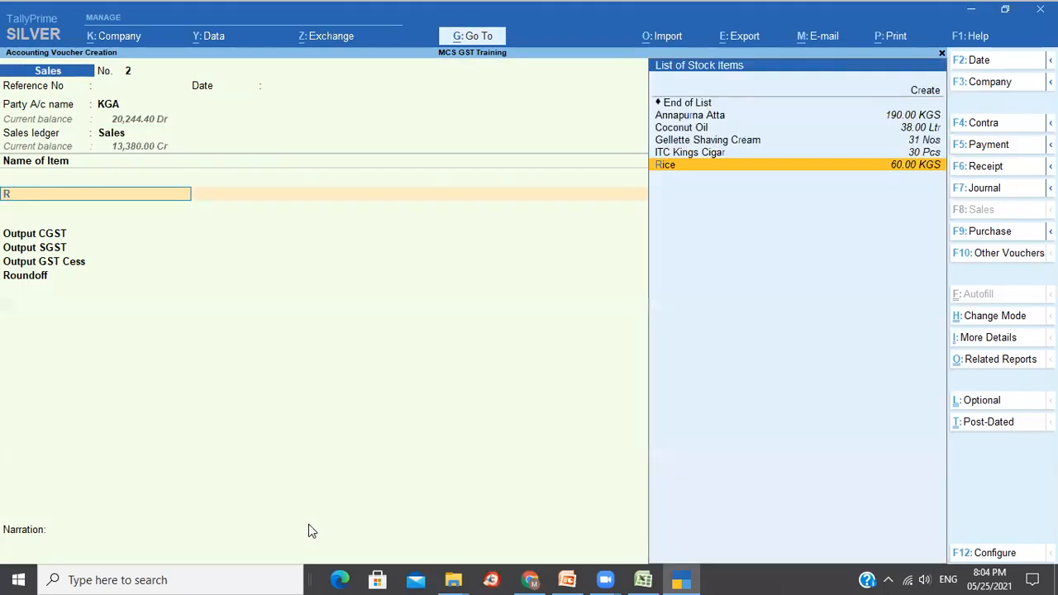
Add 20 KGS of Rice at the prefilled rate of 35.00.
{"action": "type", "text": "Rice"}
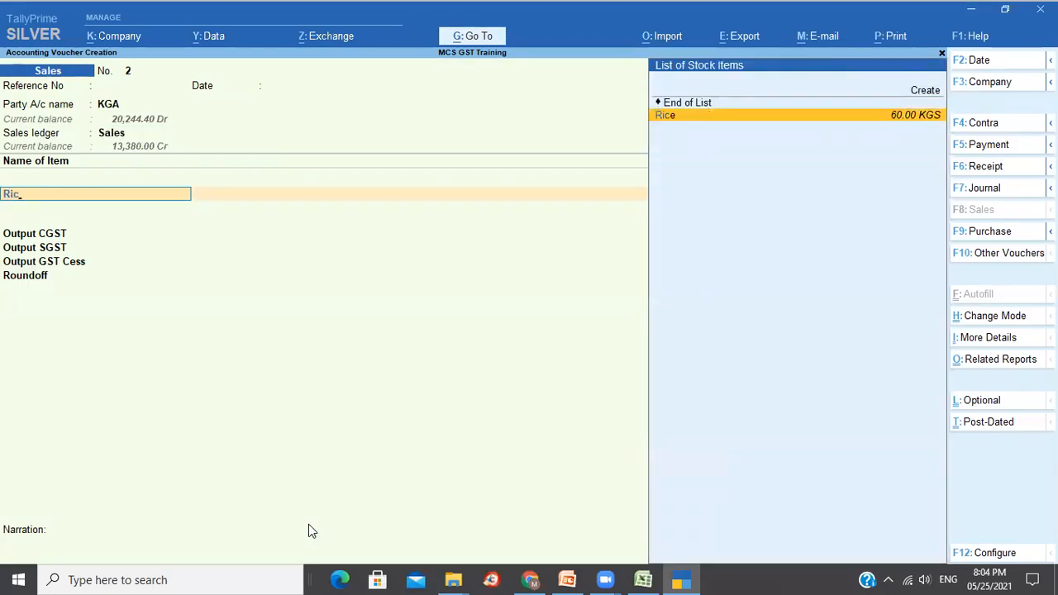
{"action": "key", "text": "Return"}
{"action": "type", "text": "20"}
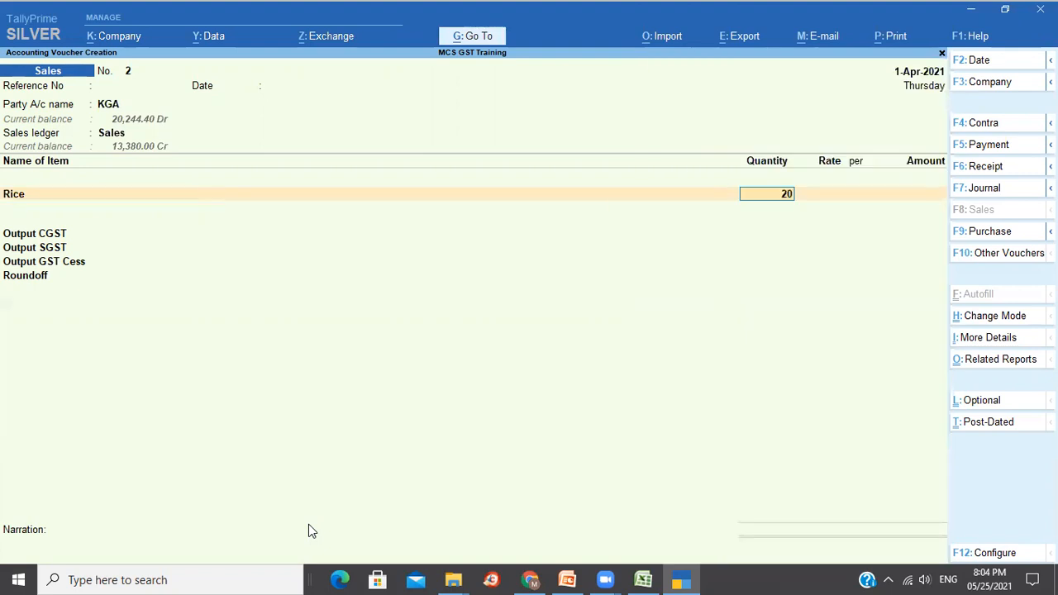
{"action": "key", "text": "Return"}
{"action": "key", "text": "Return"}
{"action": "key", "text": "Return"}
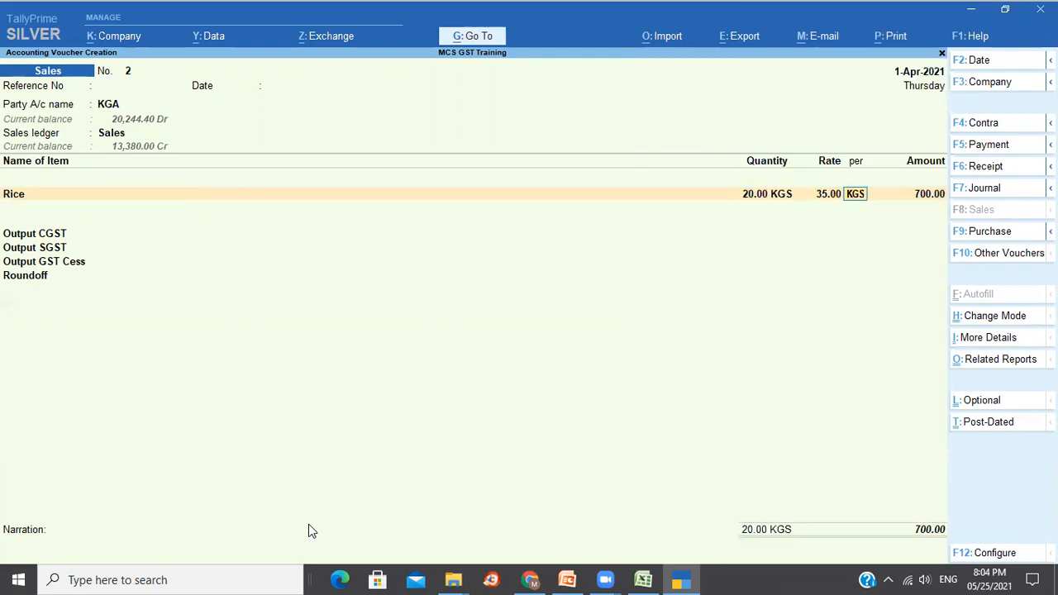
{"action": "key", "text": "Return"}
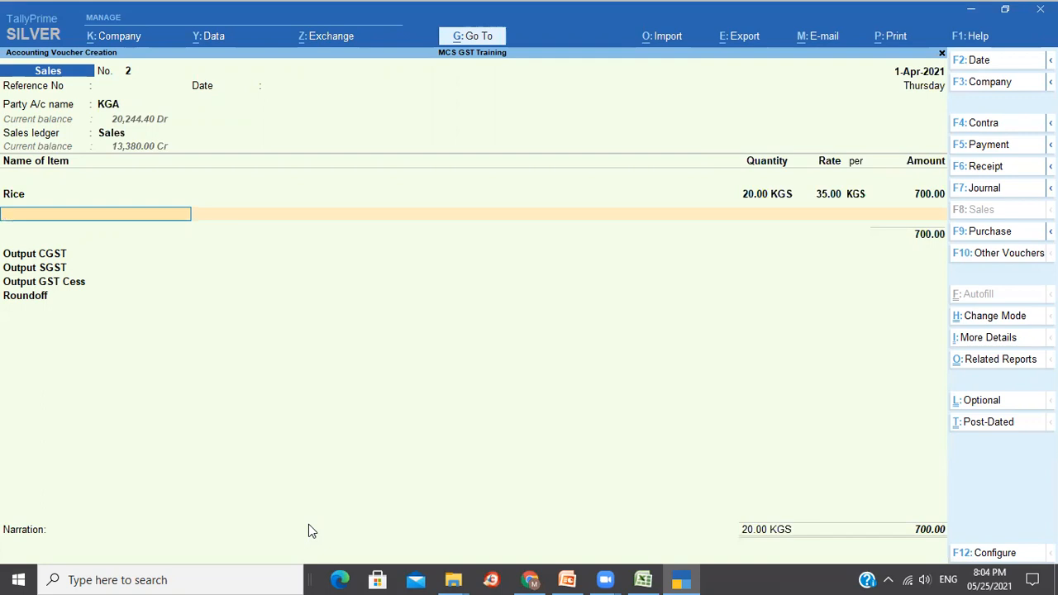
Add 10 KGS of Annapurna Atta as the second item.
{"action": "key", "text": "space"}
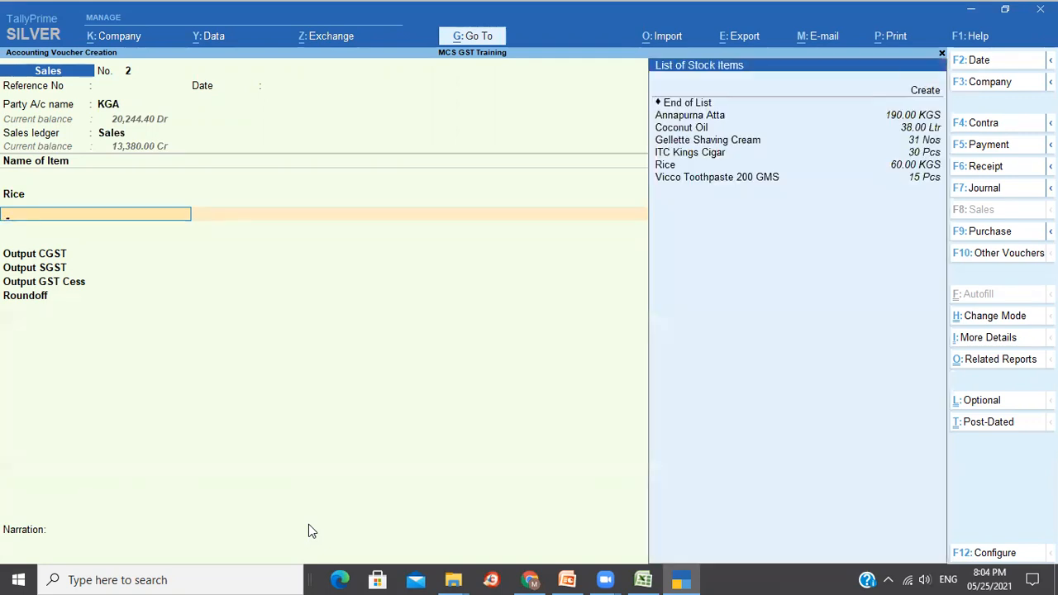
{"action": "key", "text": "Down"}
{"action": "key", "text": "Return"}
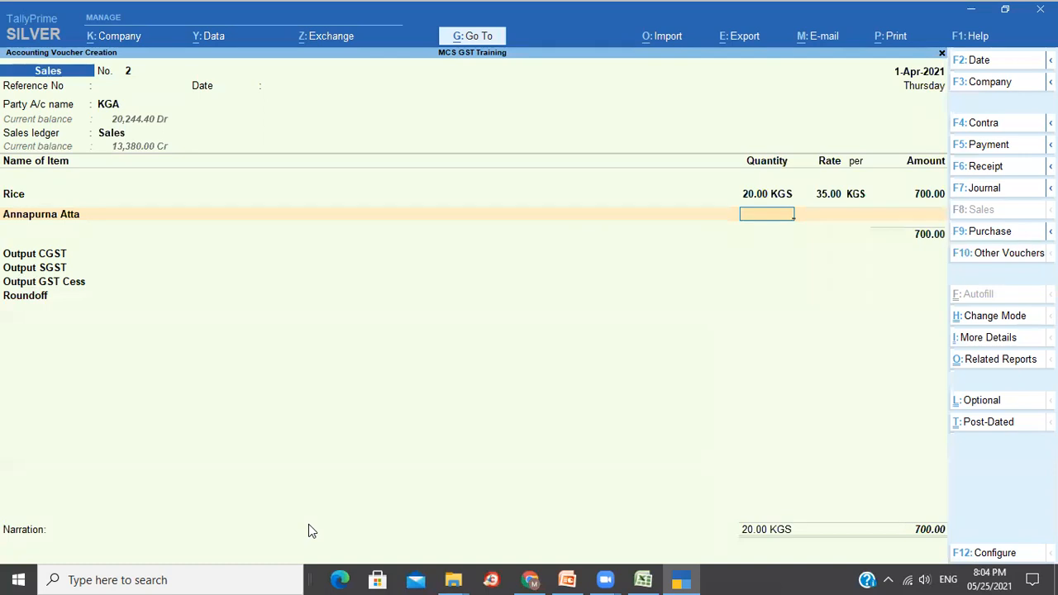
{"action": "type", "text": "10"}
{"action": "key", "text": "Return"}
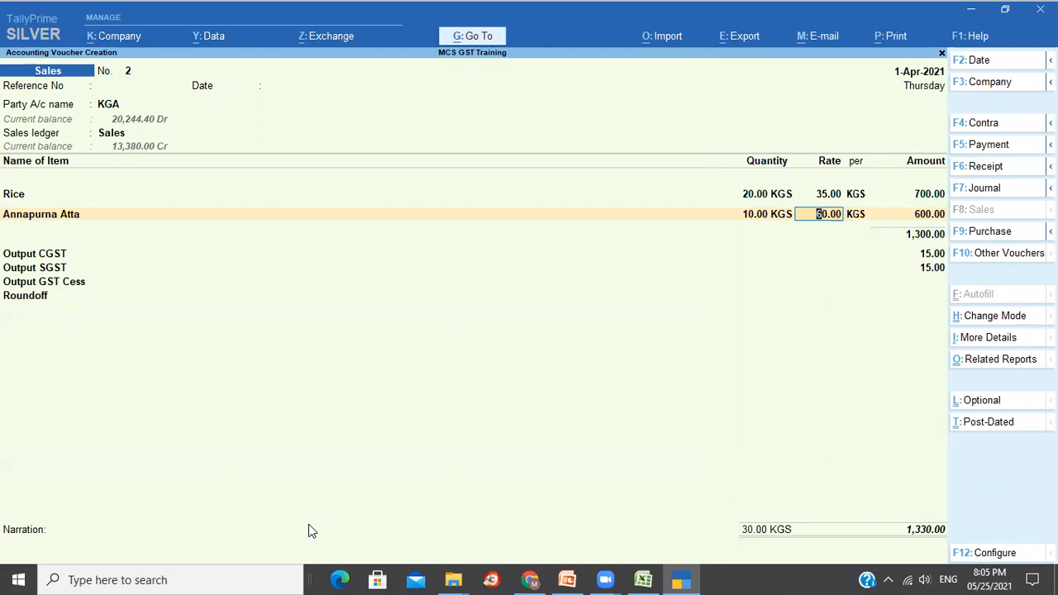
Add 10 Ltr of Coconut Oil at its default rate.
{"action": "key", "text": "Return"}
{"action": "key", "text": "Return"}
{"action": "key", "text": "Return"}
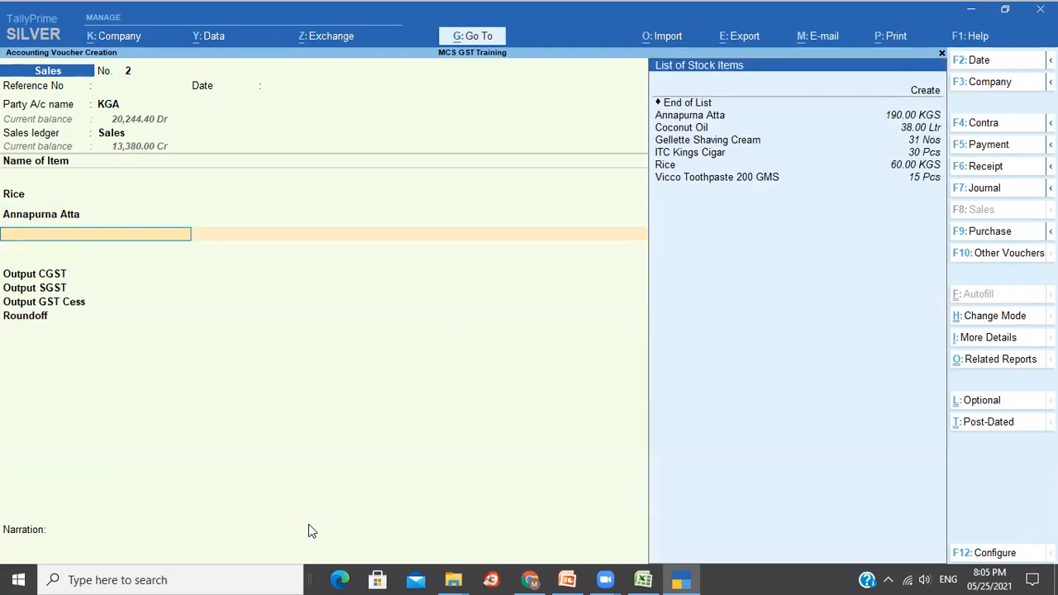
{"action": "key", "text": "Down"}
{"action": "key", "text": "Down"}
{"action": "key", "text": "Return"}
{"action": "type", "text": "10"}
{"action": "key", "text": "Return"}
{"action": "key", "text": "Return"}
{"action": "key", "text": "Return"}
{"action": "key", "text": "Return"}
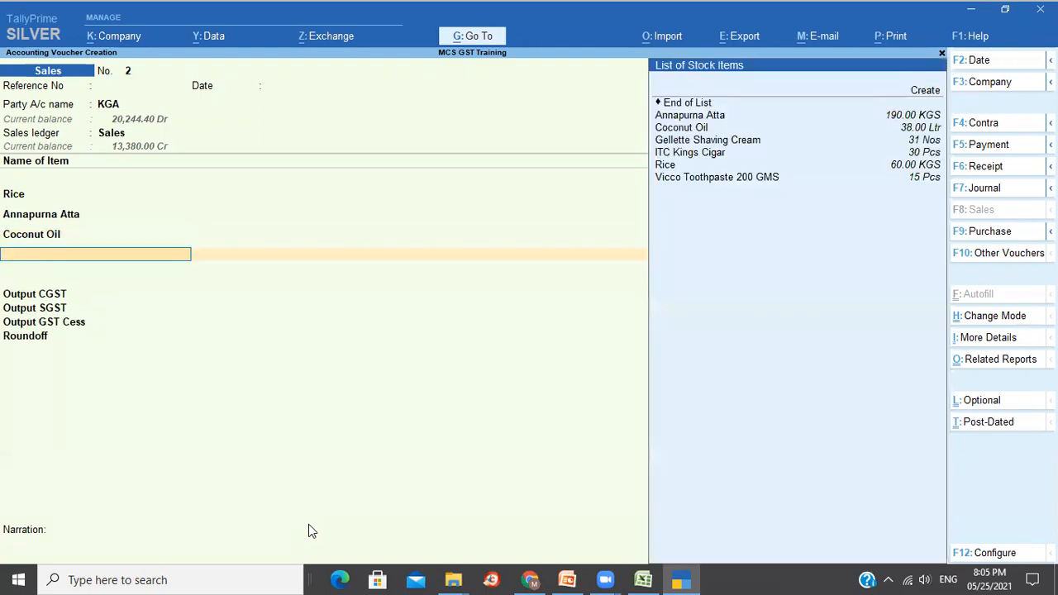
Add 5 Nos of Gellette Shaving Cream.
{"action": "key", "text": "Down"}
{"action": "key", "text": "Down"}
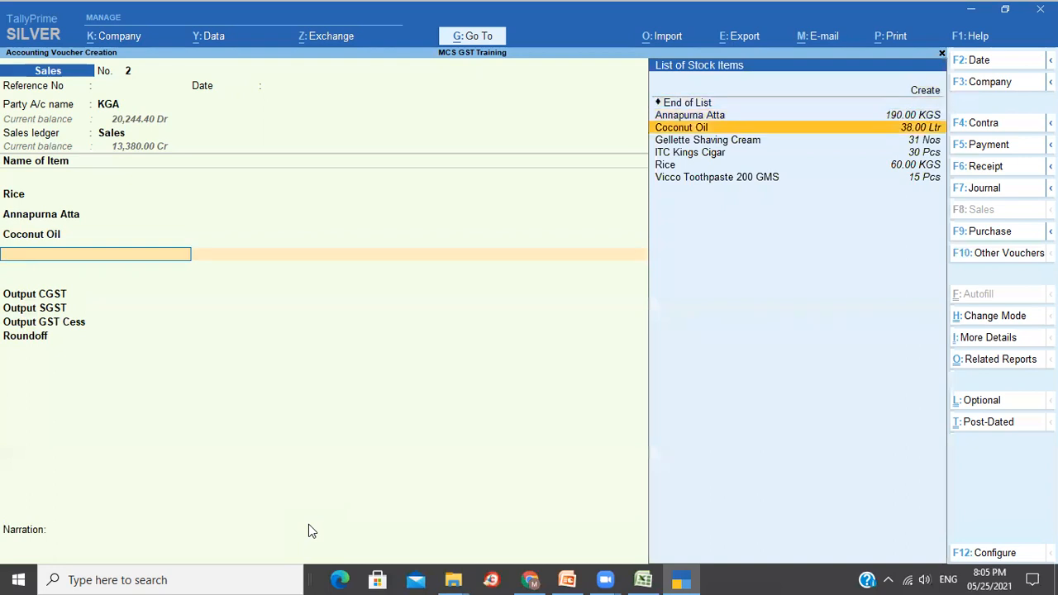
{"action": "key", "text": "Down"}
{"action": "key", "text": "Return"}
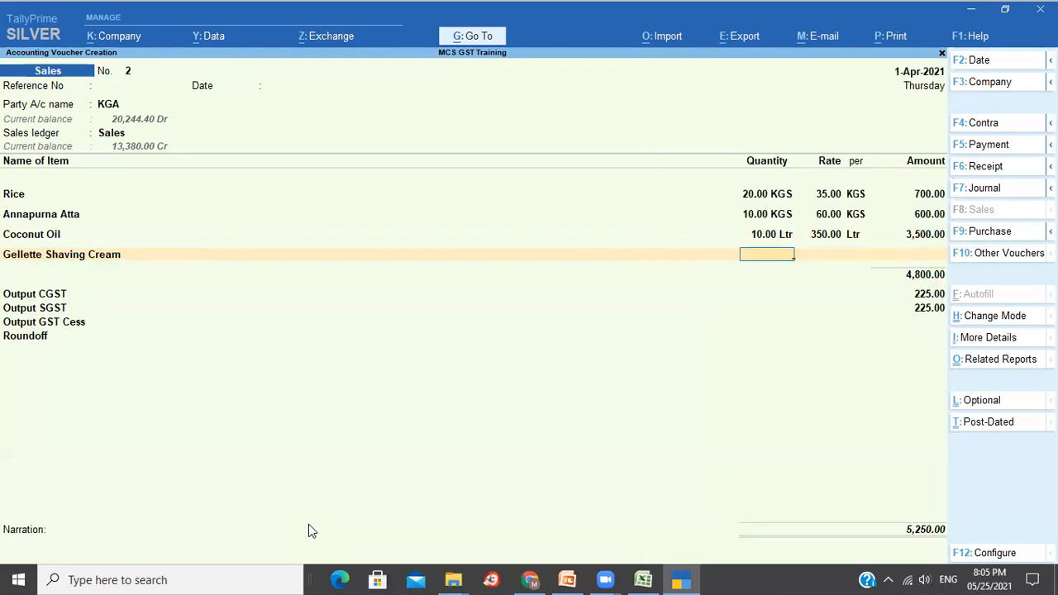
{"action": "type", "text": "5"}
{"action": "key", "text": "Return"}
{"action": "key", "text": "Return"}
{"action": "key", "text": "Return"}
{"action": "key", "text": "Return"}
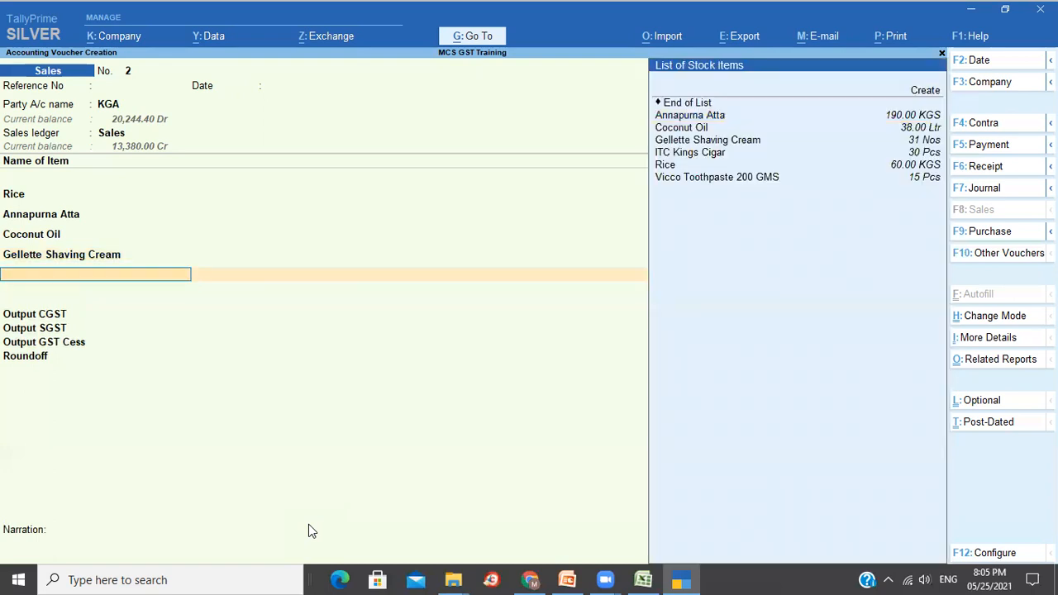
Add 10 Pcs of Vicco Toothpaste 200 GMS and accept CGST and SGST of 451.00 each.
{"action": "key", "text": "Down"}
{"action": "key", "text": "Down"}
{"action": "key", "text": "Down"}
{"action": "key", "text": "Down"}
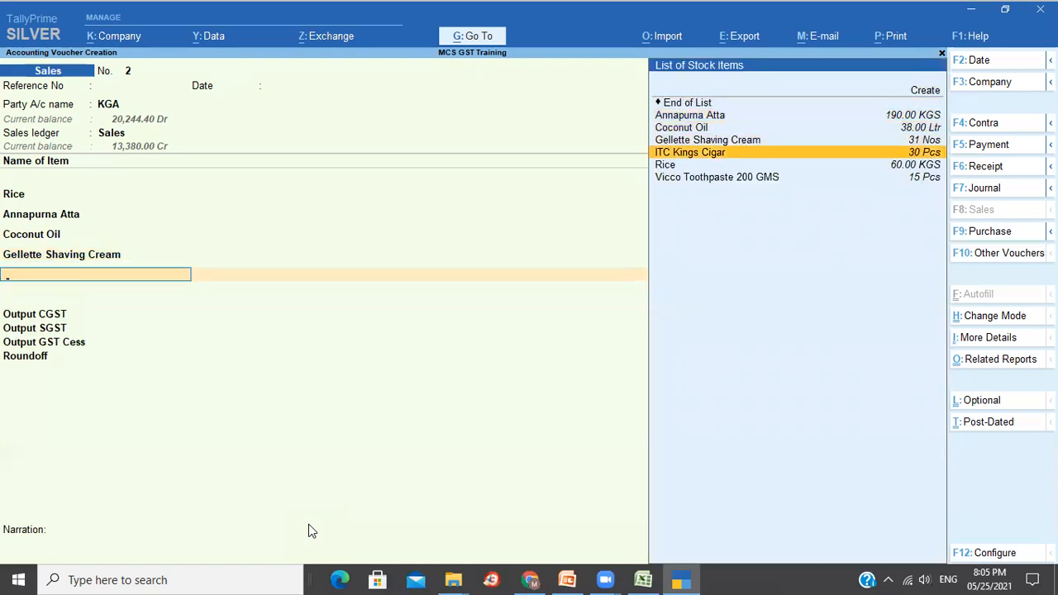
{"action": "key", "text": "Down"}
{"action": "key", "text": "Down"}
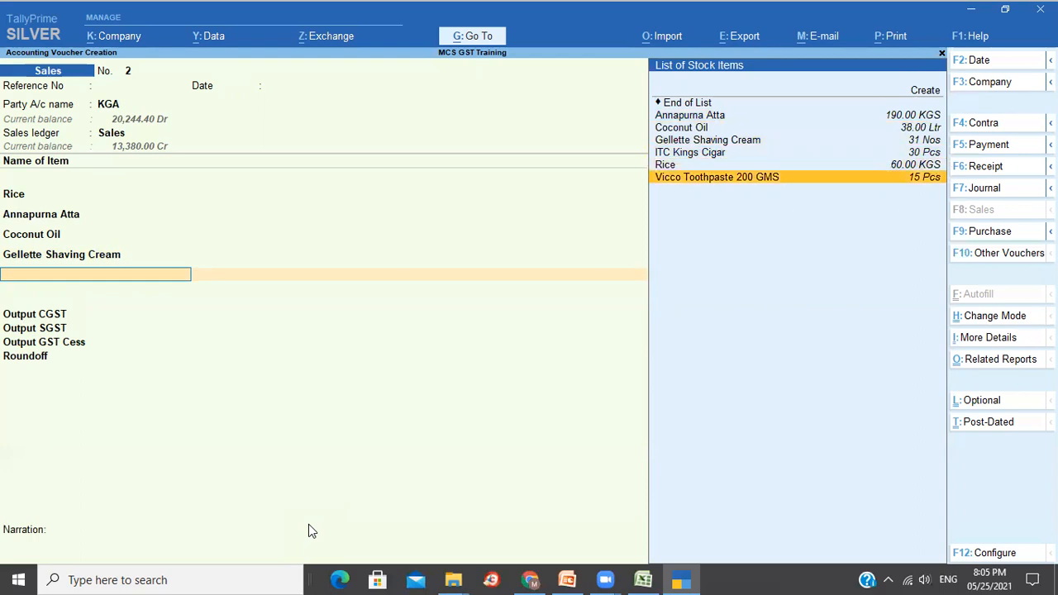
{"action": "key", "text": "Return"}
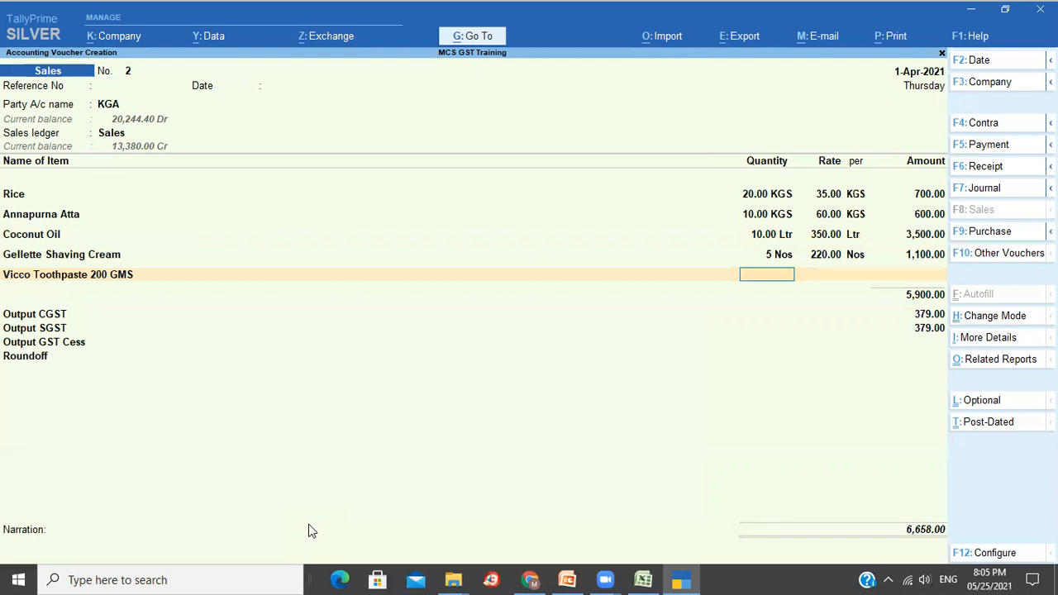
{"action": "type", "text": "10"}
{"action": "key", "text": "Return"}
{"action": "key", "text": "Return"}
{"action": "key", "text": "Return"}
{"action": "key", "text": "Return"}
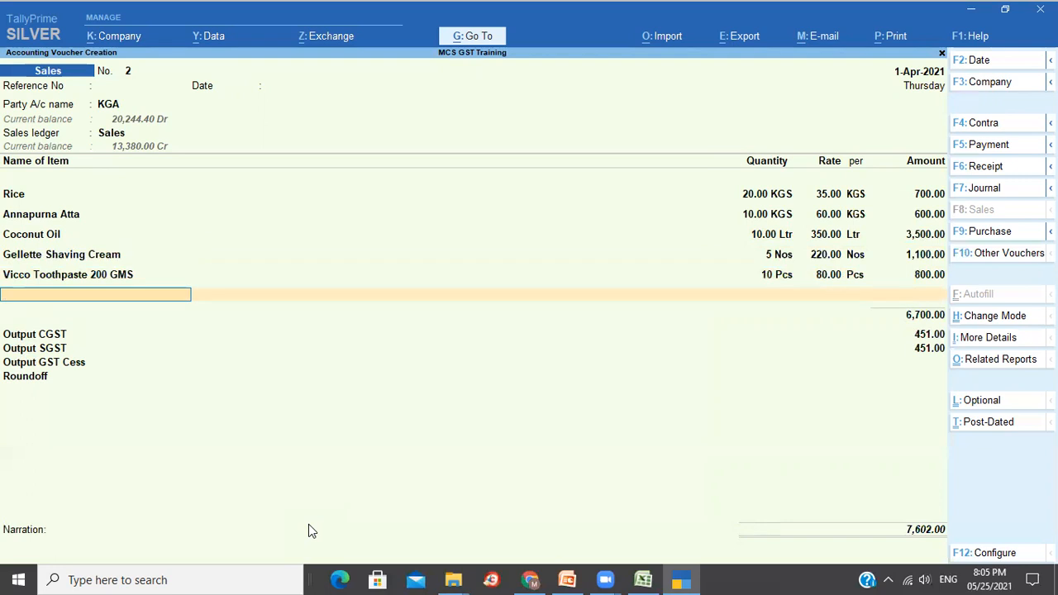
{"action": "key", "text": "Return"}
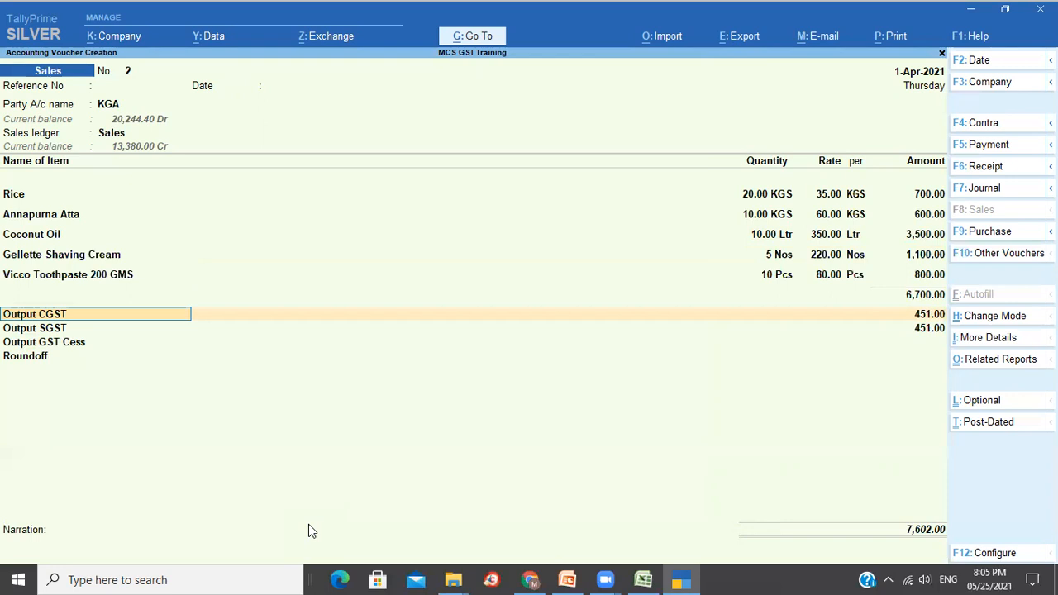
{"action": "key", "text": "Return"}
{"action": "key", "text": "Return"}
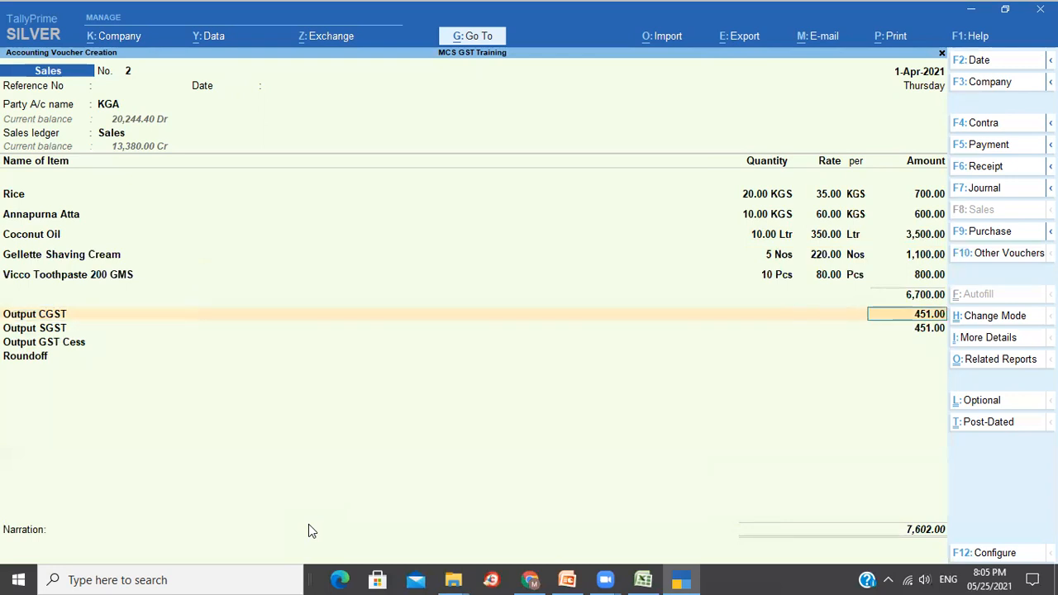
{"action": "key", "text": "Return"}
{"action": "key", "text": "Return"}
{"action": "key", "text": "Return"}
{"action": "key", "text": "Return"}
{"action": "key", "text": "Return"}
{"action": "key", "text": "Return"}
{"action": "key", "text": "Return"}
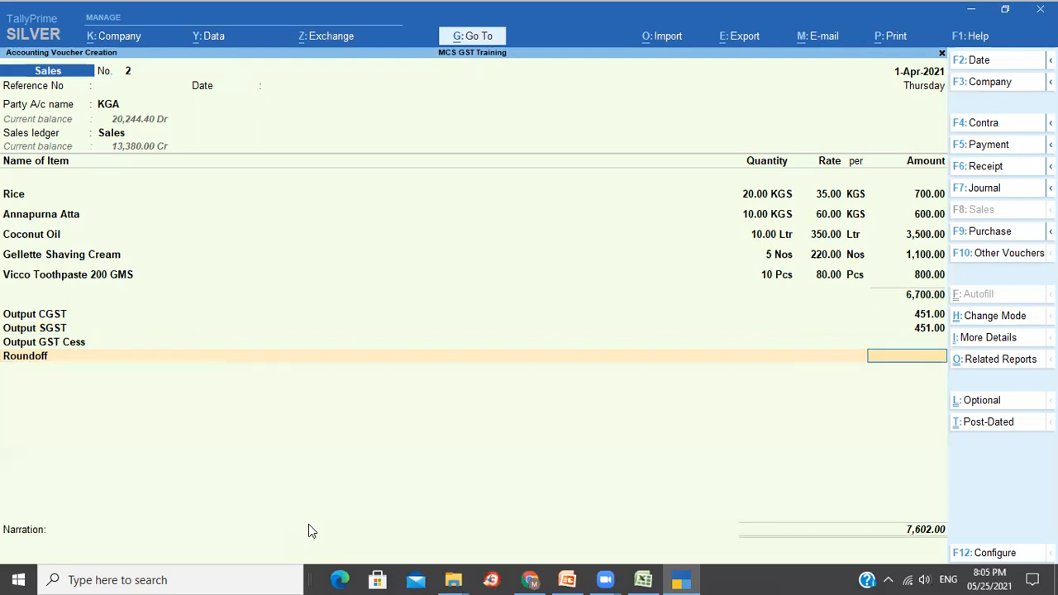
Add new bill reference 2 with 2 days credit and narration 'test', then accept the voucher.
{"action": "key", "text": "Return"}
{"action": "key", "text": "Return"}
{"action": "key", "text": "Return"}
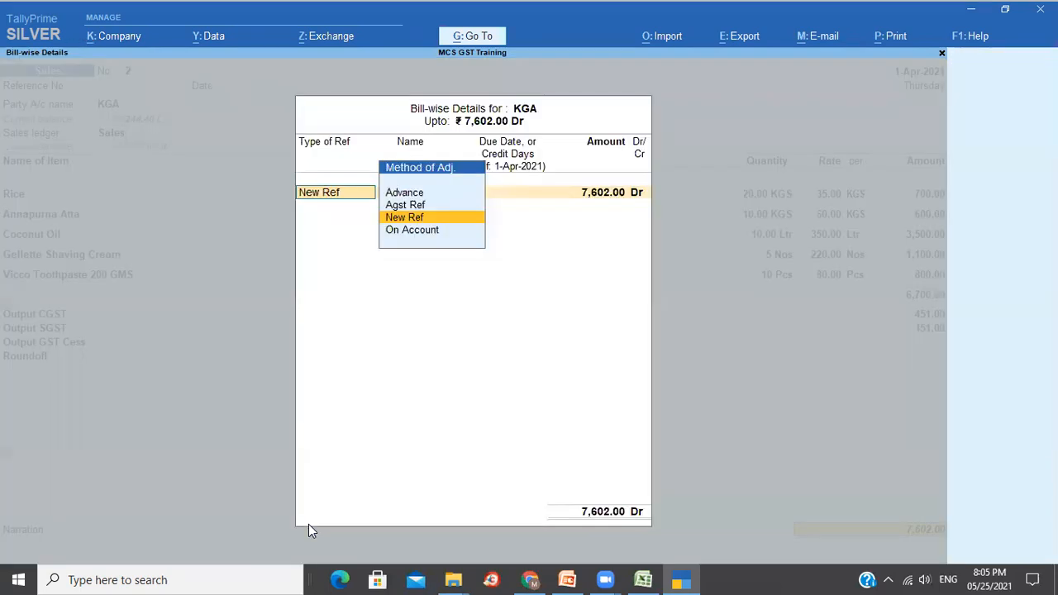
{"action": "key", "text": "Return"}
{"action": "key", "text": "Return"}
{"action": "type", "text": "2"}
{"action": "key", "text": "Return"}
{"action": "key", "text": "Return"}
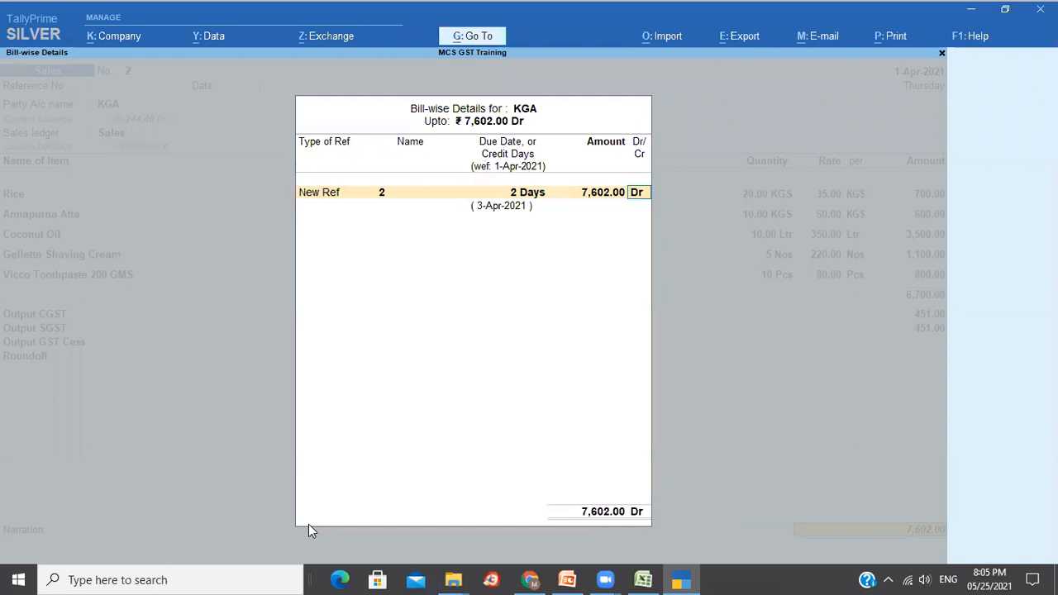
{"action": "key", "text": "Return"}
{"action": "type", "text": "test"}
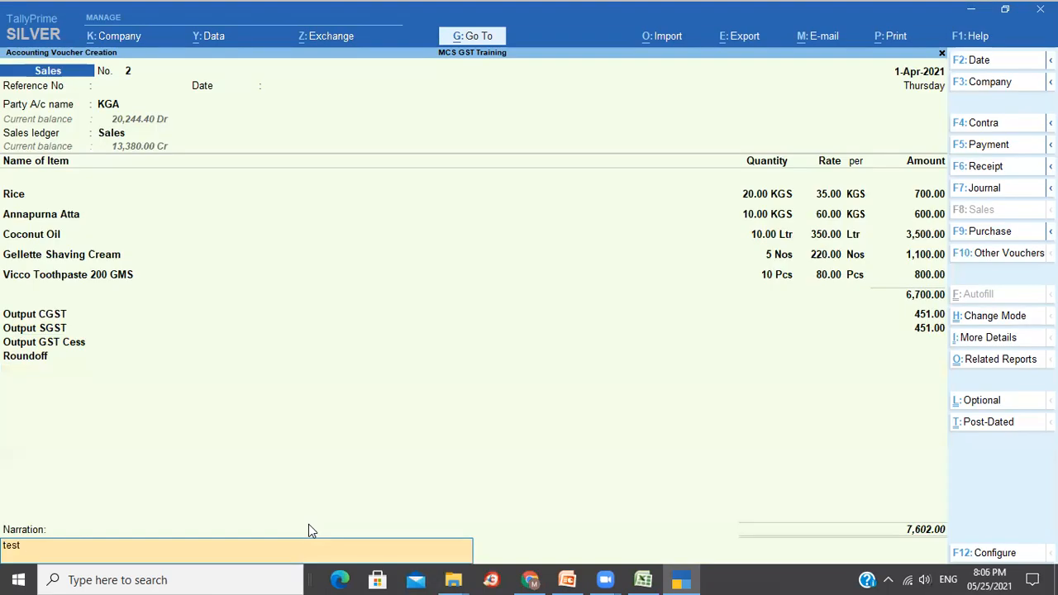
{"action": "key", "text": "Return"}
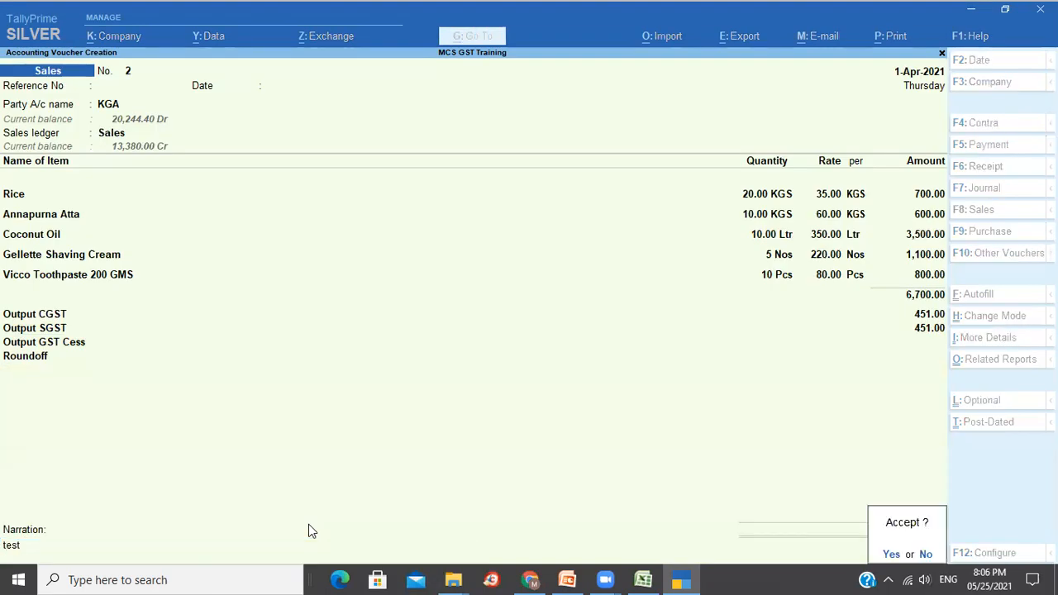
{"action": "key", "text": "Return"}
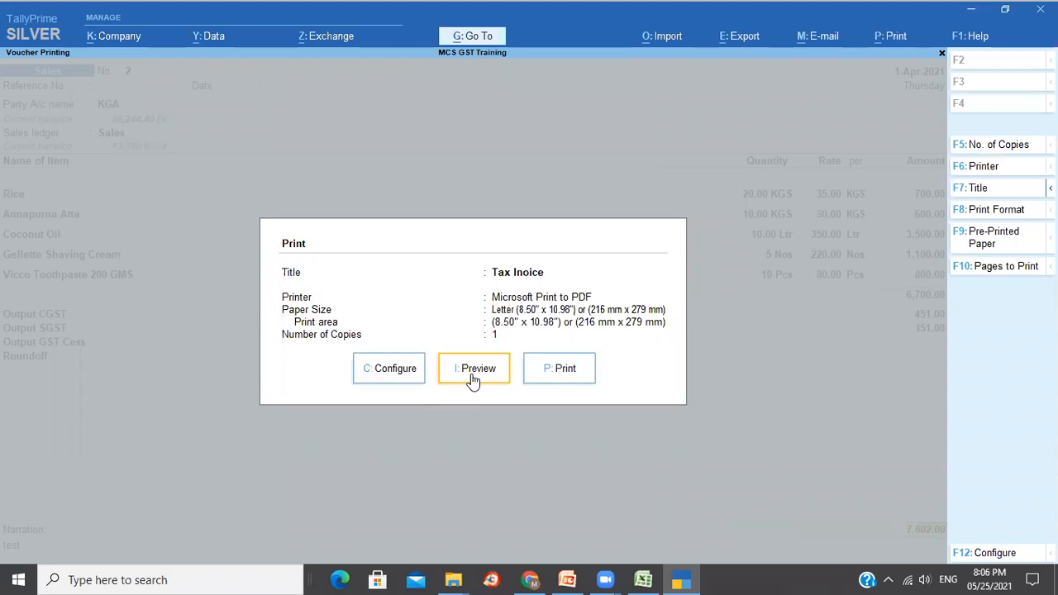
Set the print to 3 copies with Type of Copy All.
{"action": "left_click", "coordinate": [999, 145]}
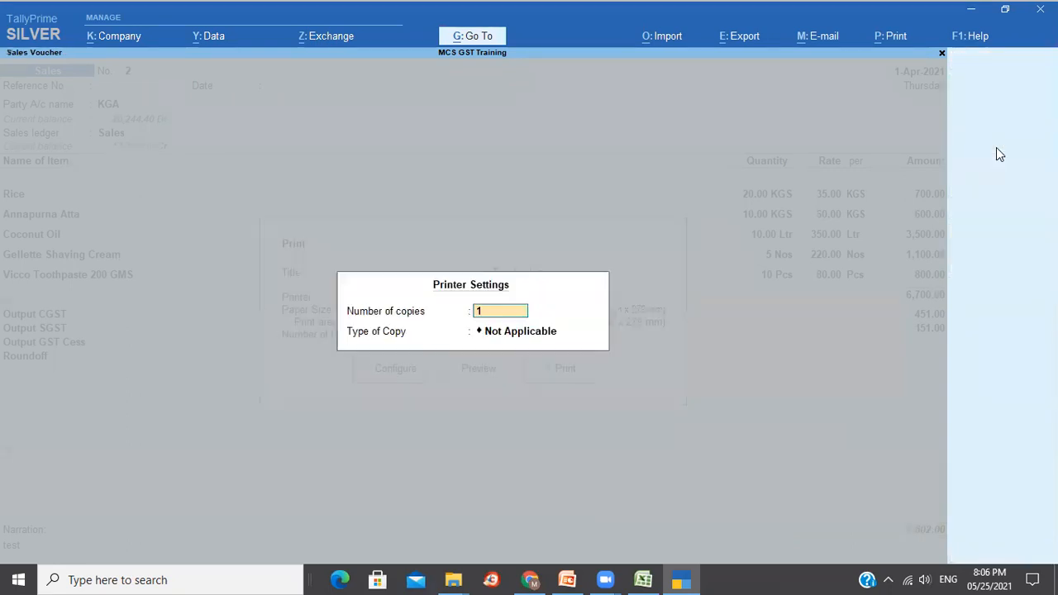
{"action": "type", "text": "3"}
{"action": "key", "text": "Return"}
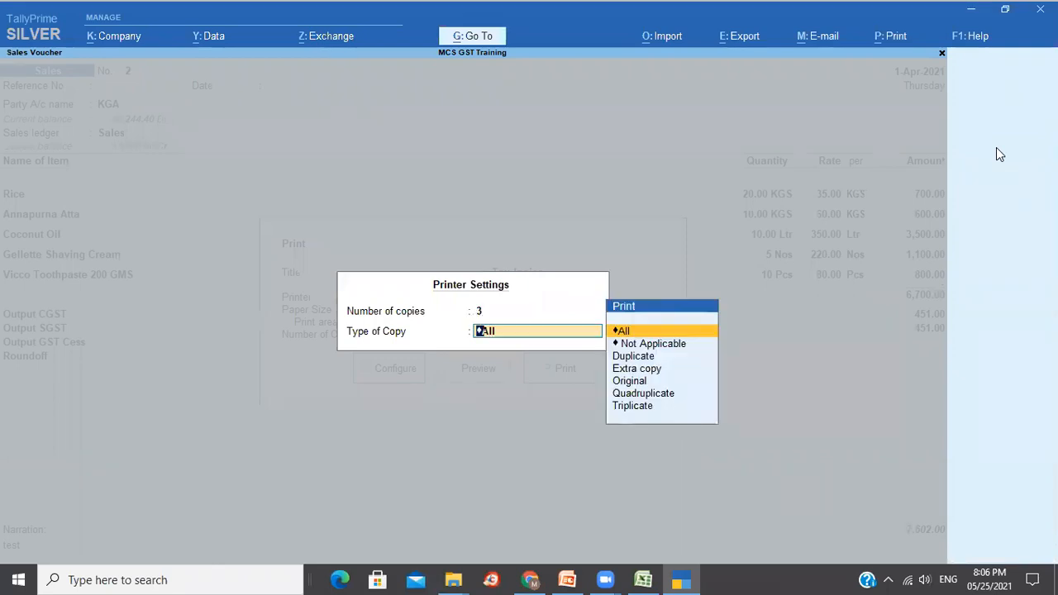
{"action": "key", "text": "Return"}
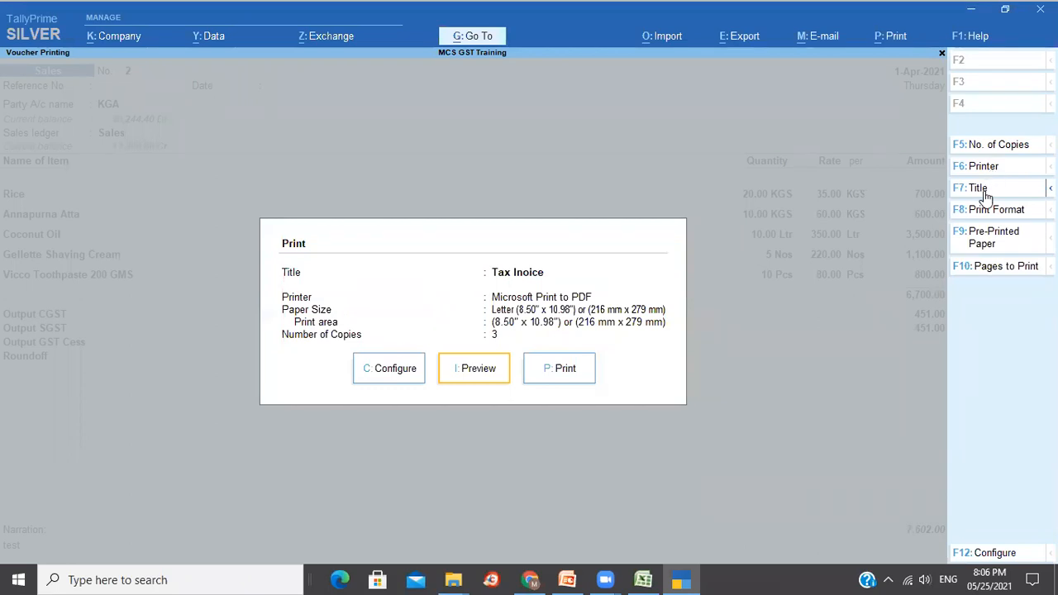
Confirm the Tax Inoice title and preview the invoice.
{"action": "left_click", "coordinate": [978, 189]}
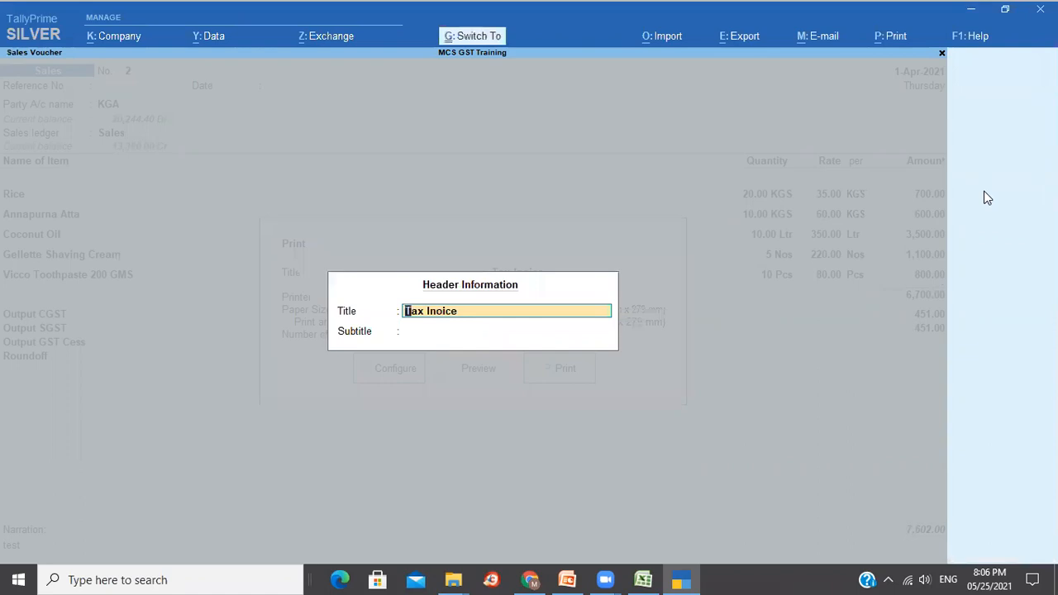
{"action": "key", "text": "ctrl+a"}
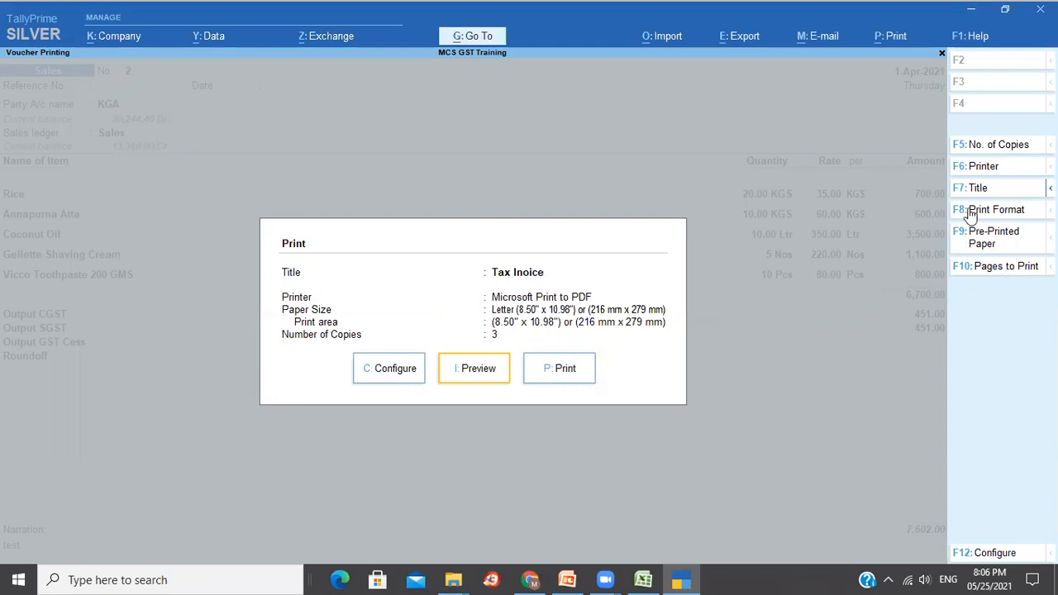
{"action": "left_click", "coordinate": [471, 376]}
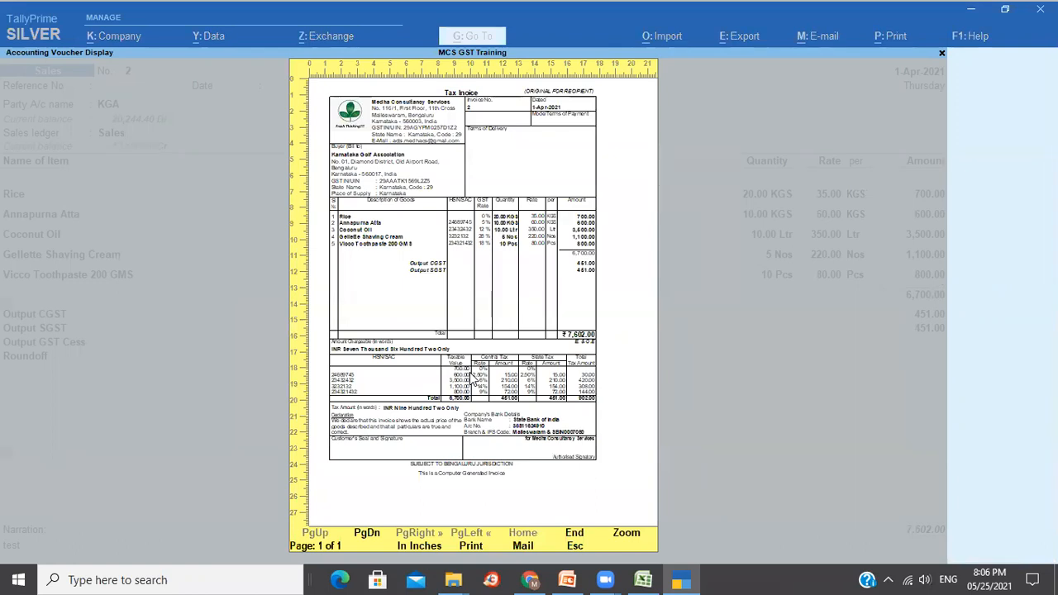
Zoom the Tax Invoice preview to full page width.
{"action": "key", "text": "z"}
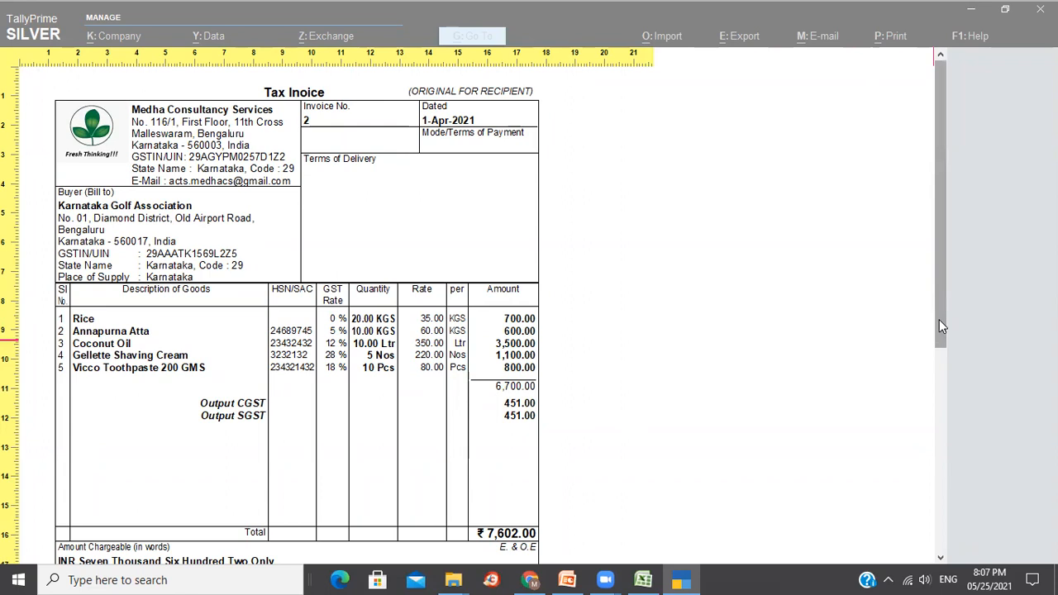
{"action": "left_click_drag", "start_coordinate": [939, 325], "coordinate": [949, 443]}
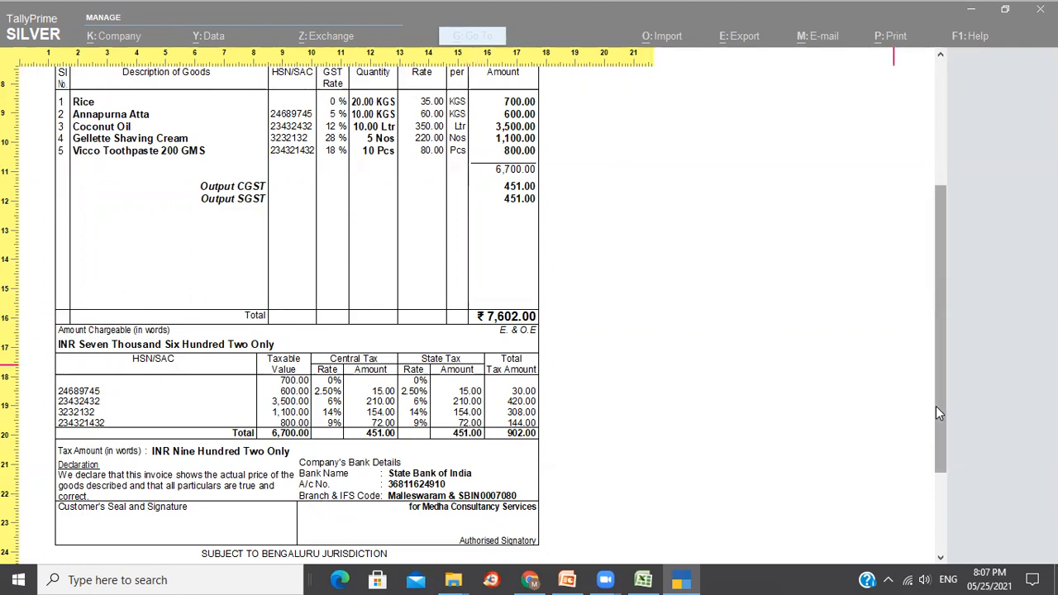
{"action": "left_click_drag", "start_coordinate": [937, 406], "coordinate": [924, 262]}
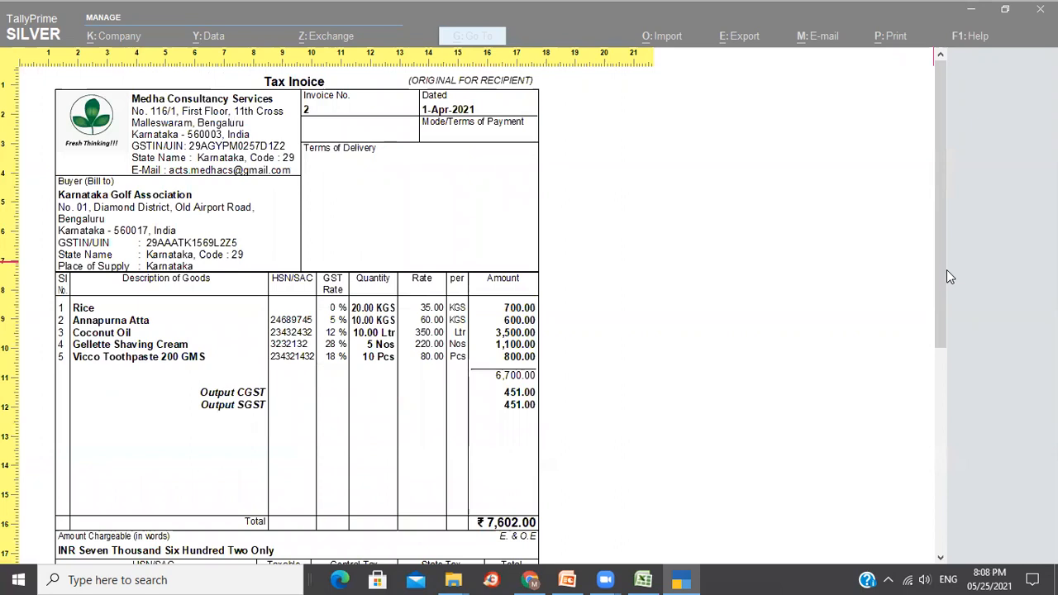
{"action": "left_click_drag", "start_coordinate": [943, 277], "coordinate": [940, 241]}
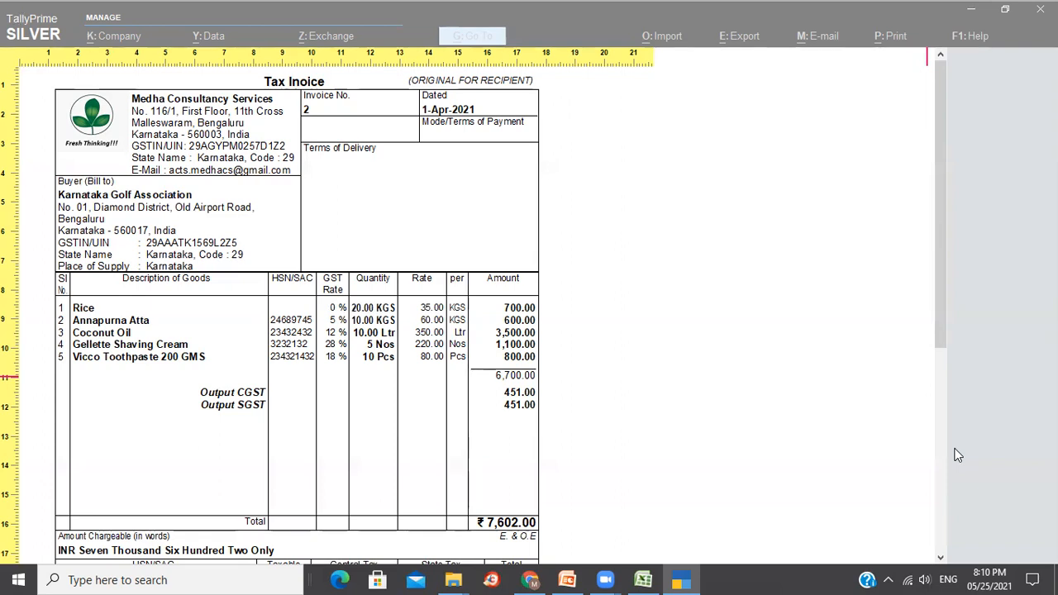
{"action": "left_click", "coordinate": [960, 266]}
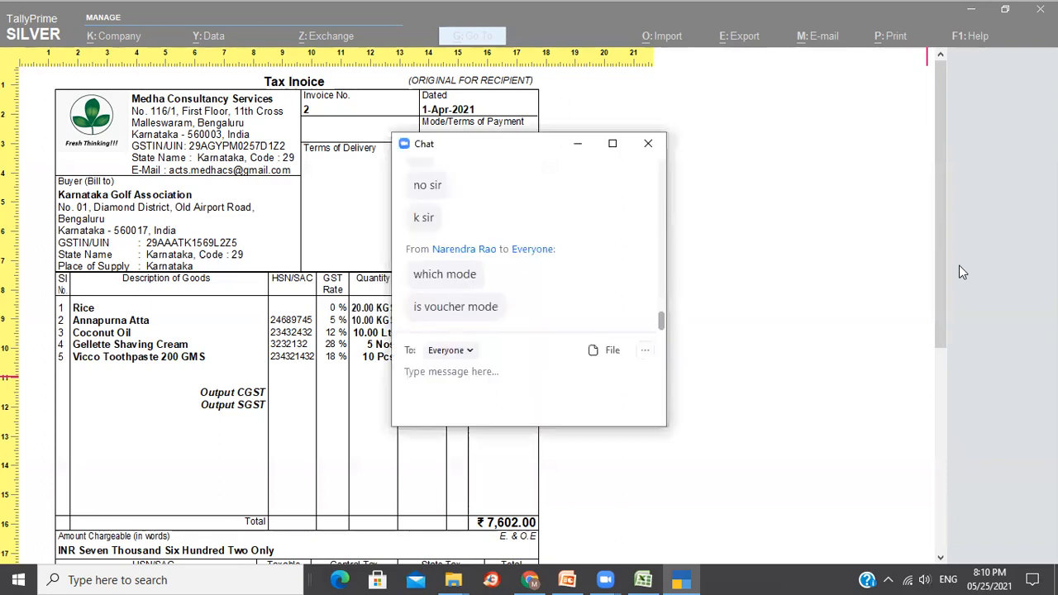
{"action": "left_click", "coordinate": [958, 265]}
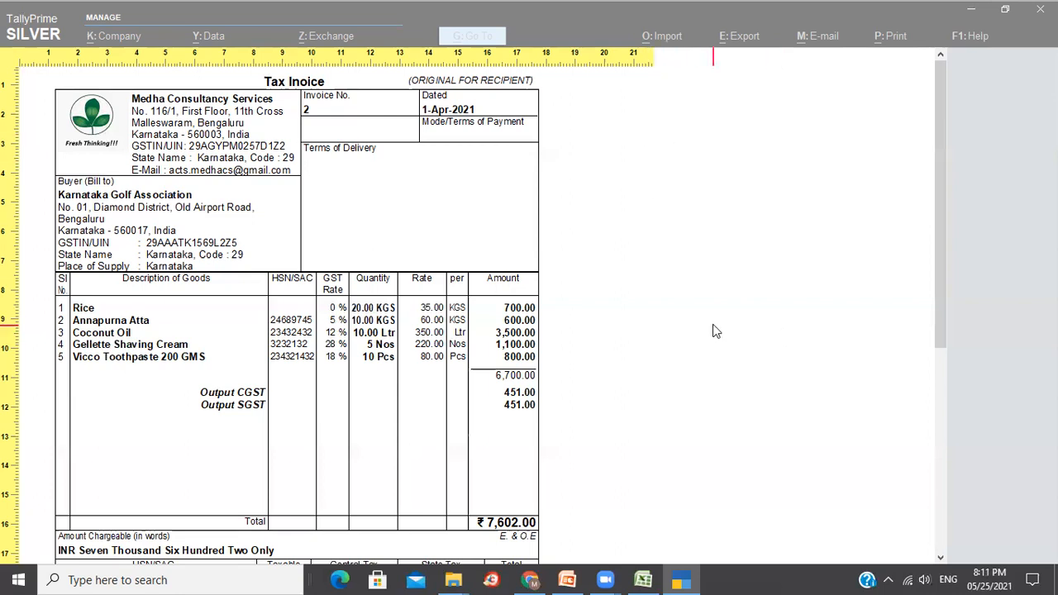
Review the Original, Duplicate and Triplicate copies, then close the preview and printing.
{"action": "left_click", "coordinate": [763, 302]}
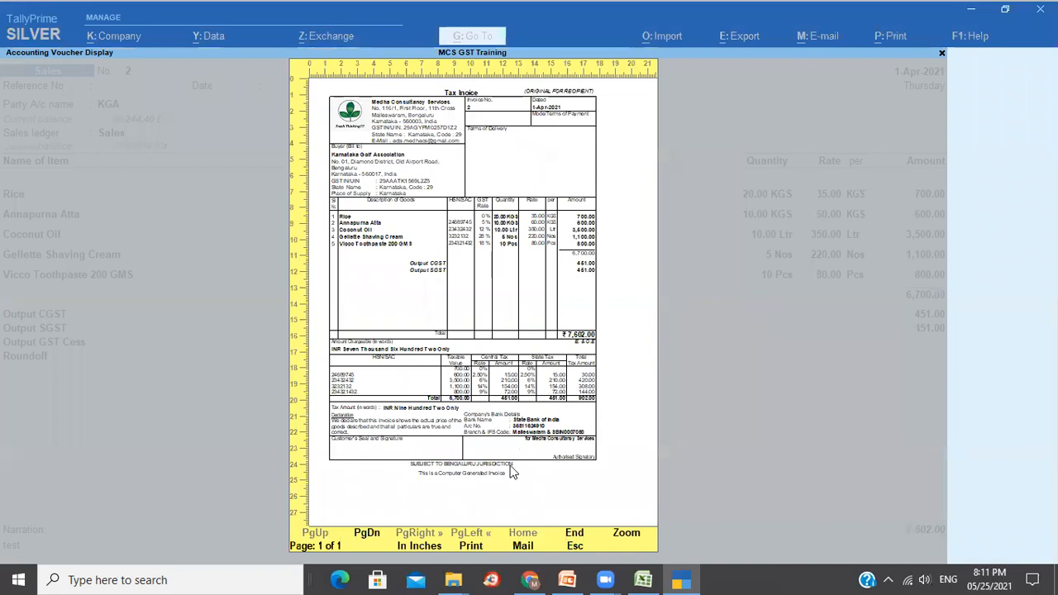
{"action": "left_click", "coordinate": [512, 471]}
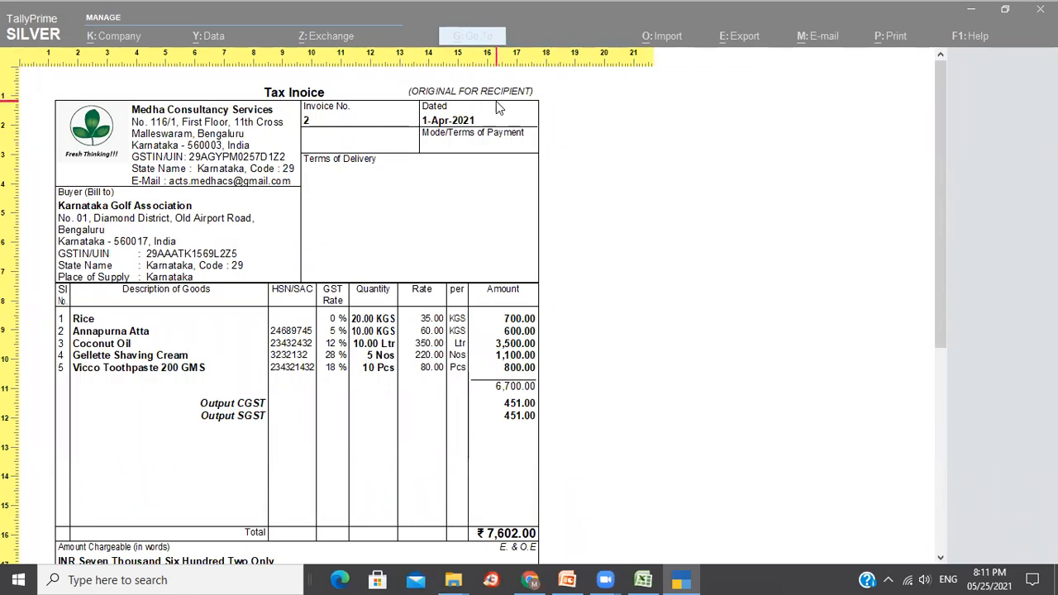
{"action": "scroll", "coordinate": [488, 173], "scroll_direction": "down", "scroll_amount": 5}
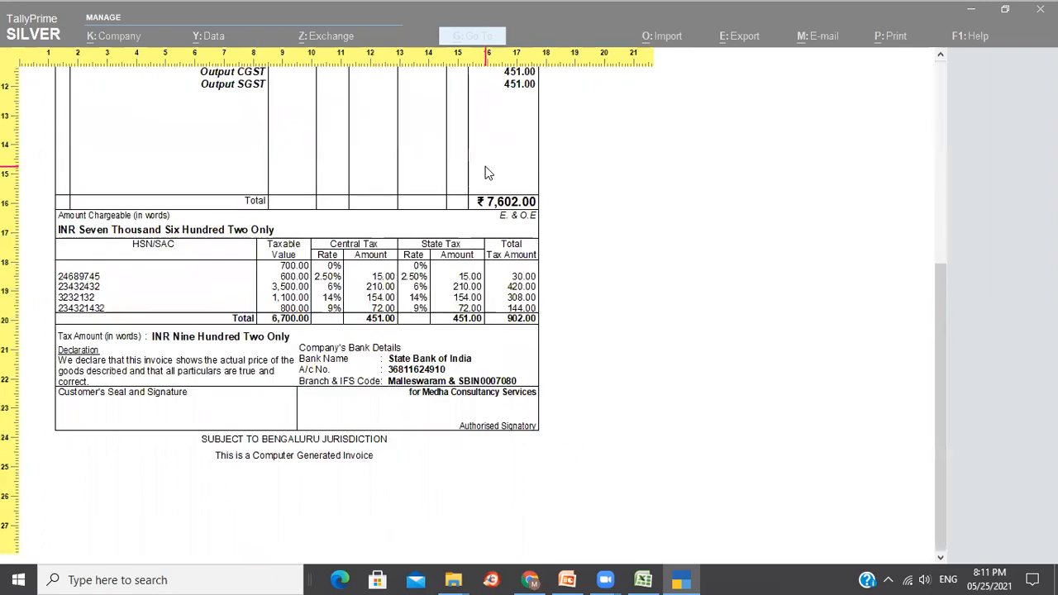
{"action": "scroll", "coordinate": [488, 172], "scroll_direction": "down", "scroll_amount": 5}
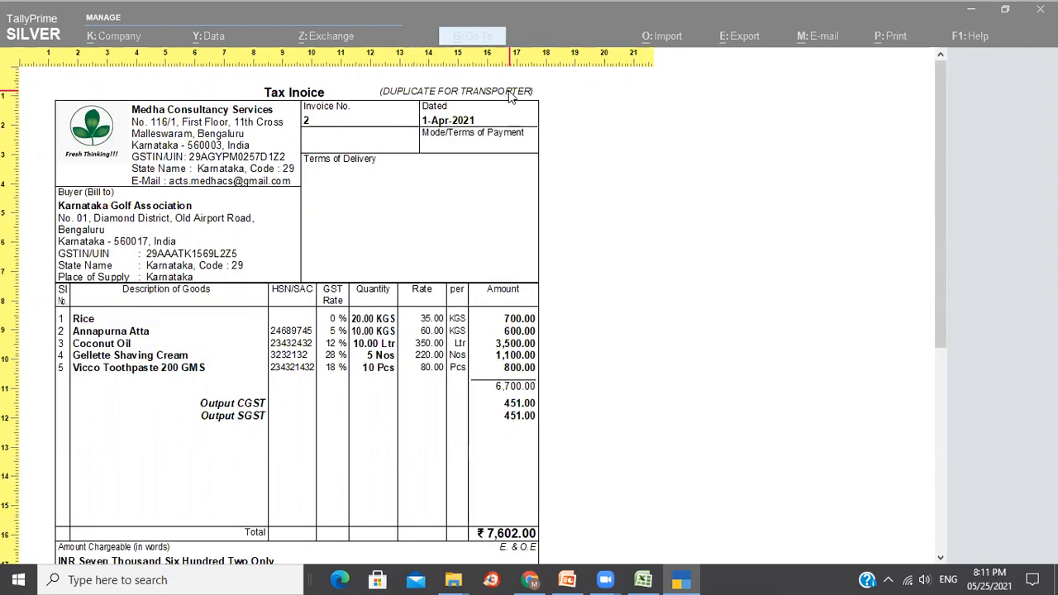
{"action": "scroll", "coordinate": [555, 217], "scroll_direction": "down", "scroll_amount": 10}
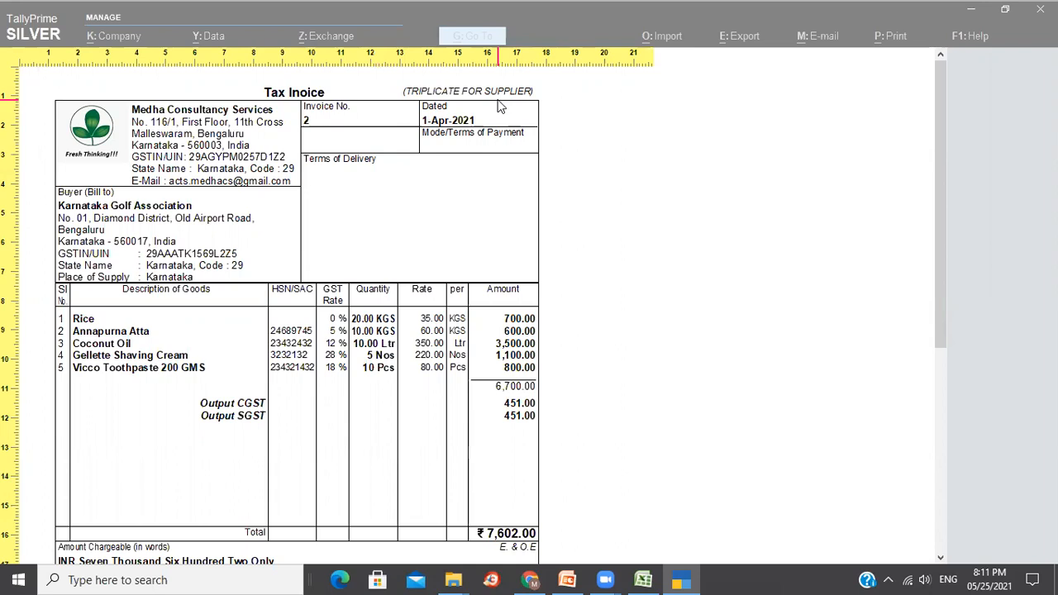
{"action": "key", "text": "Page_Up"}
{"action": "key", "text": "Page_Up"}
{"action": "key", "text": "Page_Up"}
{"action": "key", "text": "Page_Up"}
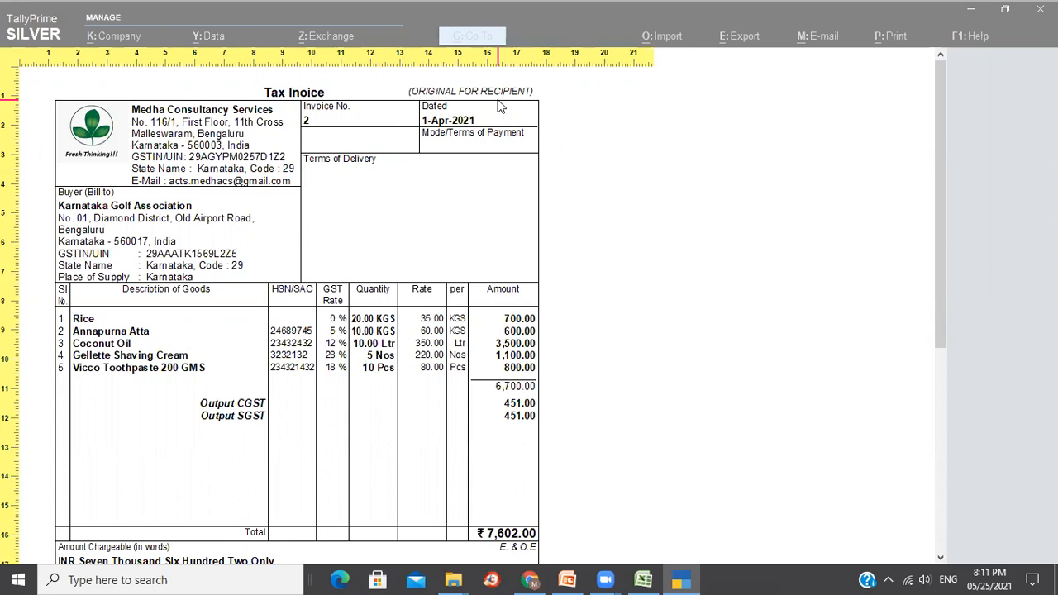
{"action": "key", "text": "alt+z"}
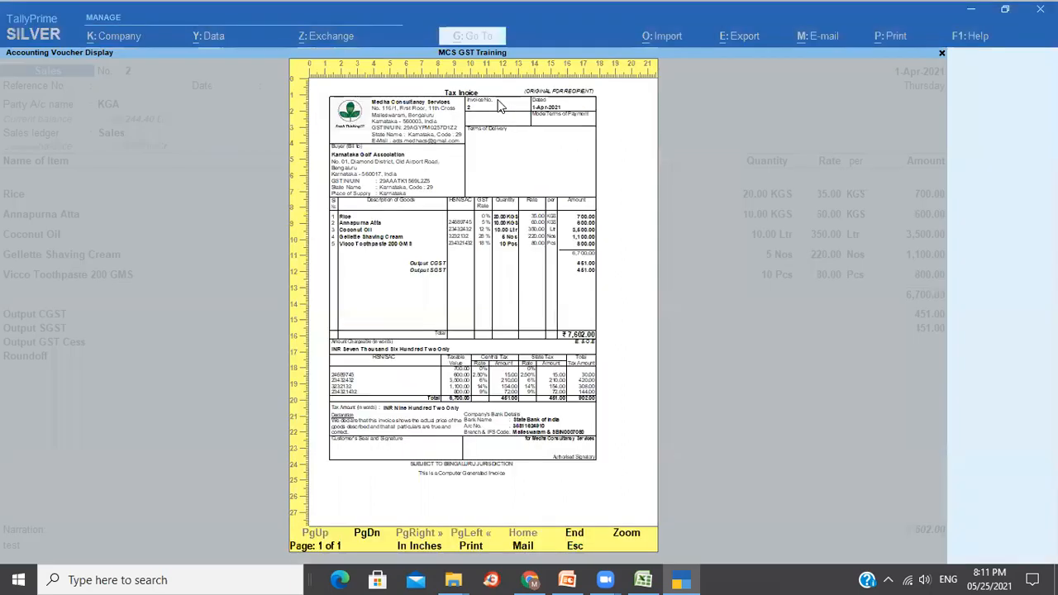
{"action": "key", "text": "Escape"}
{"action": "key", "text": "Escape"}
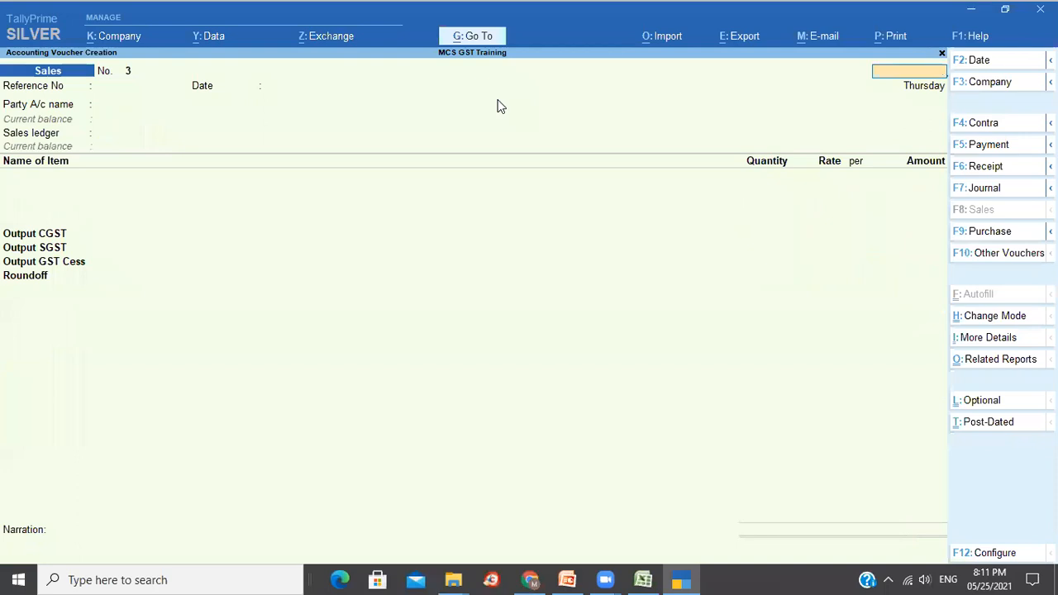
{"action": "key", "text": "Escape"}
Quit the blank sales voucher and start a new Purchase voucher.
{"action": "key", "text": "y"}
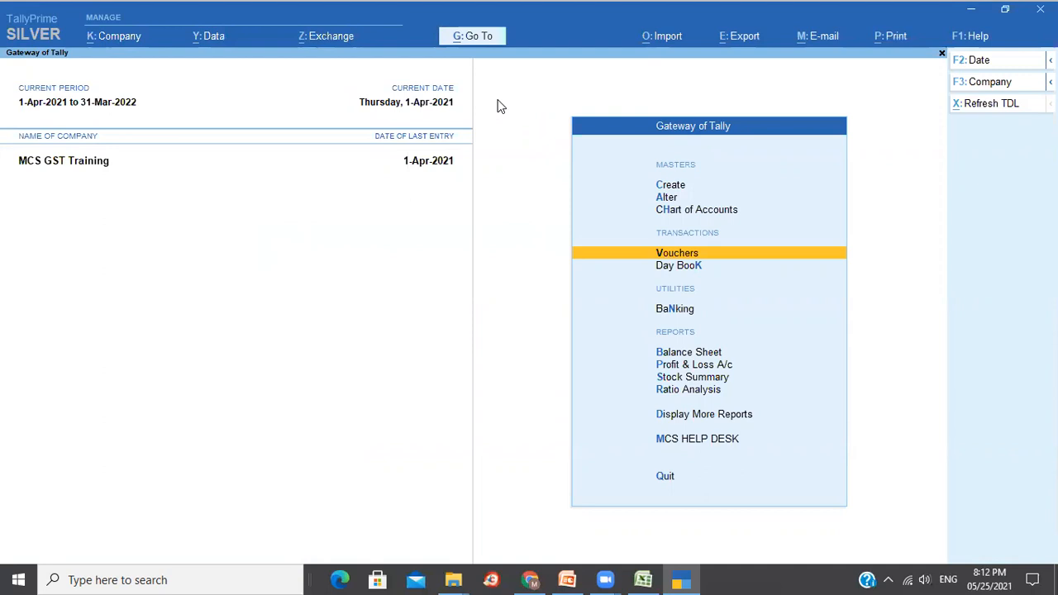
{"action": "key", "text": "Return"}
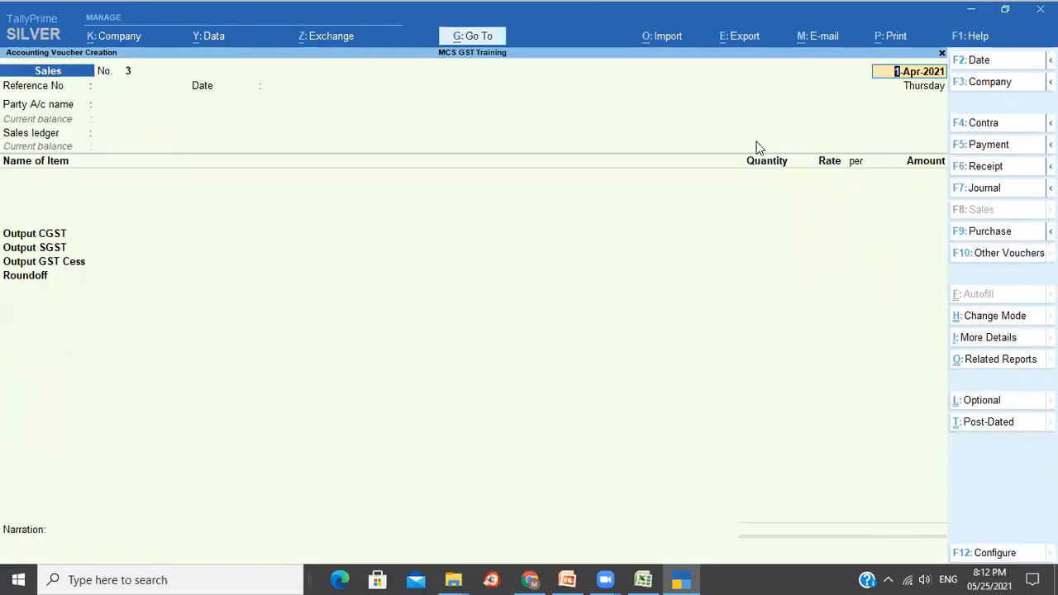
{"action": "key", "text": "F9"}
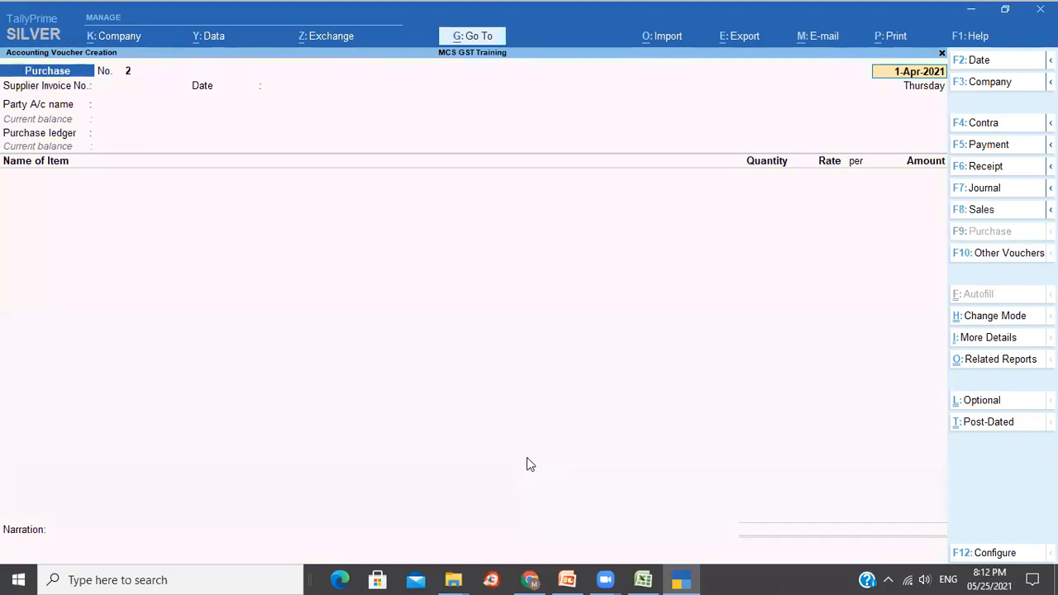
Date the purchase voucher 2-Apr-2021 and enter supplier invoice number 343.
{"action": "key", "text": "F2"}
{"action": "type", "text": "2"}
{"action": "key", "text": "Return"}
{"action": "key", "text": "Return"}
{"action": "type", "text": "343"}
{"action": "key", "text": "Return"}
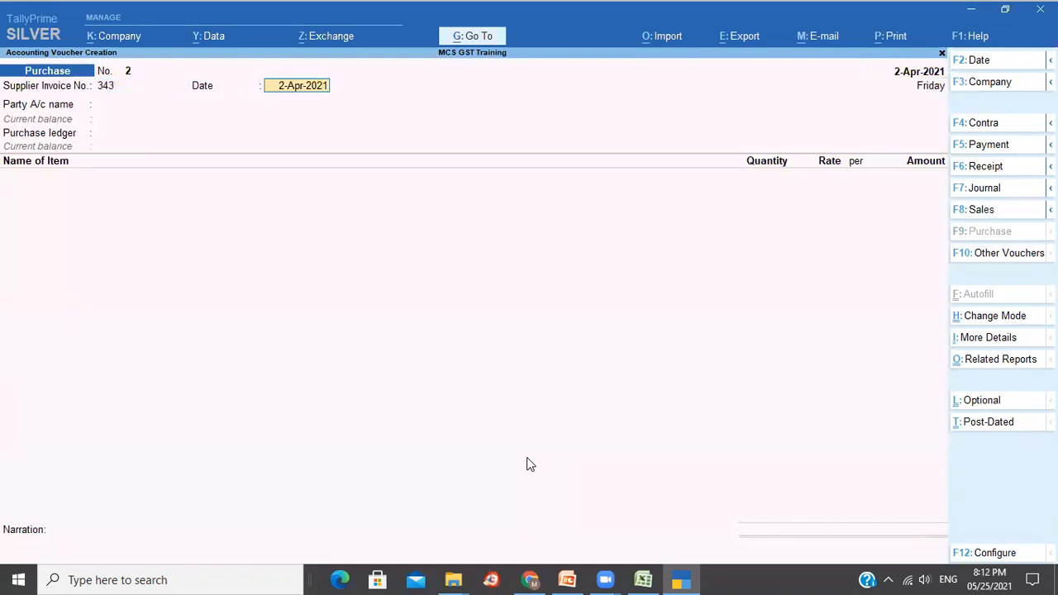
{"action": "key", "text": "Return"}
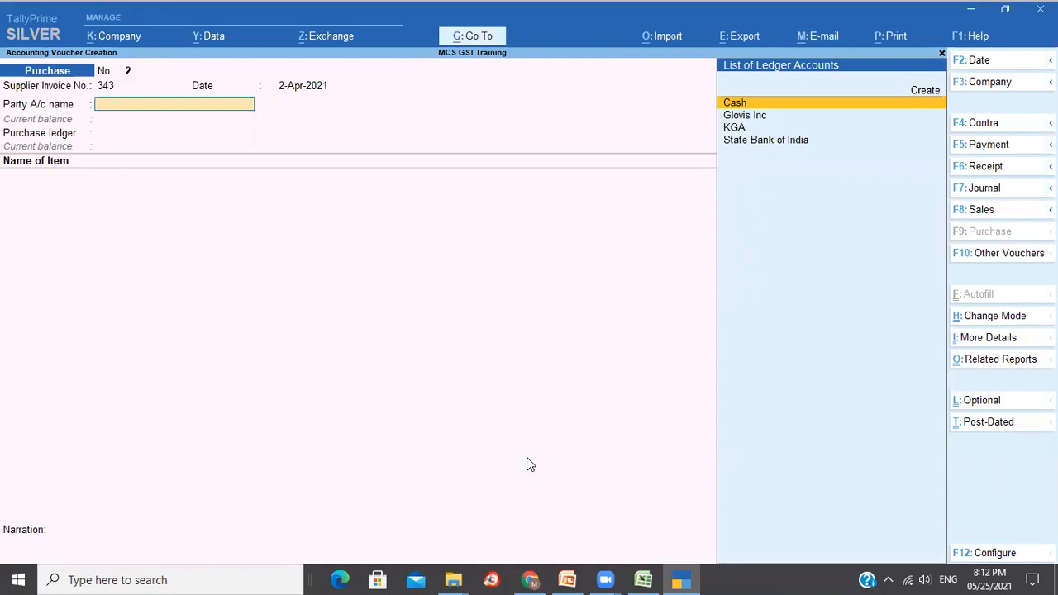
Create ledger Anand Agencies under Sundry Creditors in Karnataka with pincode 560003.
{"action": "key", "text": "alt"}
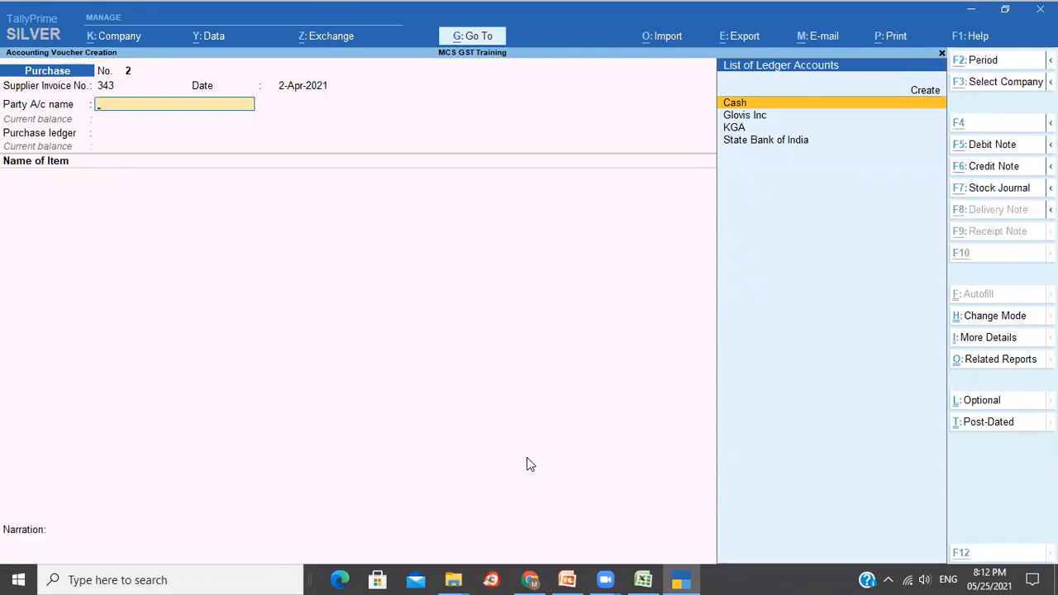
{"action": "key", "text": "alt+c"}
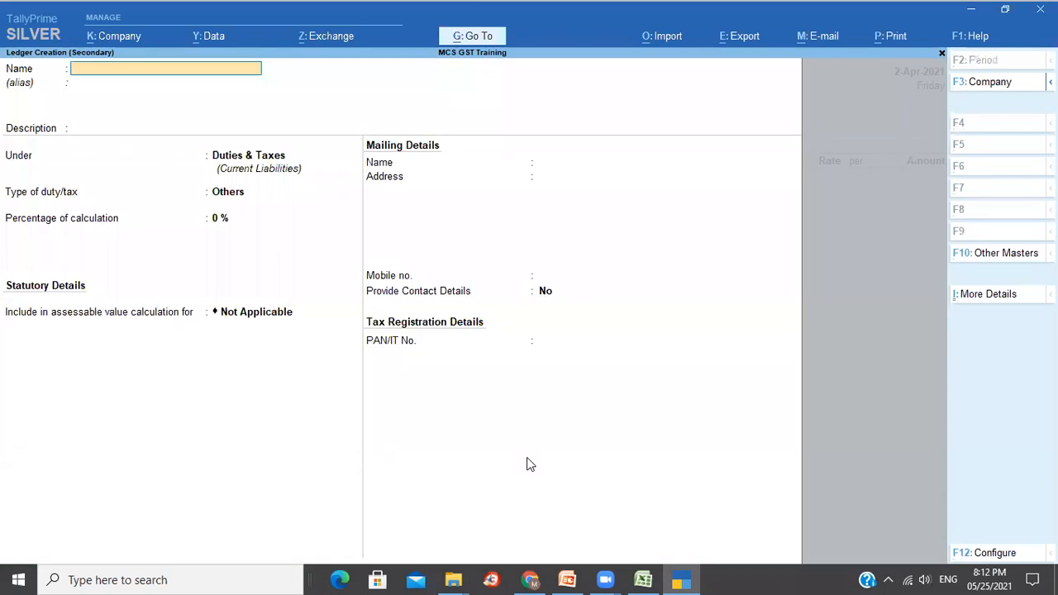
{"action": "type", "text": "Anand Agencies"}
{"action": "key", "text": "Return"}
{"action": "key", "text": "Return"}
{"action": "key", "text": "Return"}
{"action": "type", "text": "Sun"}
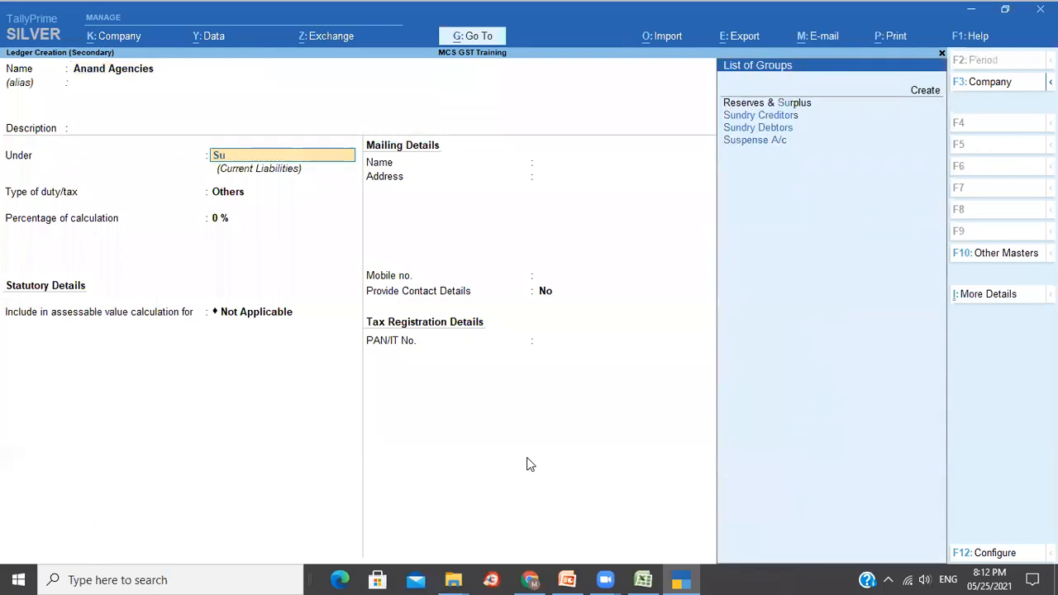
{"action": "key", "text": "Return"}
{"action": "key", "text": "Return"}
{"action": "key", "text": "Return"}
{"action": "key", "text": "Return"}
{"action": "key", "text": "Return"}
{"action": "key", "text": "Return"}
{"action": "key", "text": "Return"}
{"action": "key", "text": "Return"}
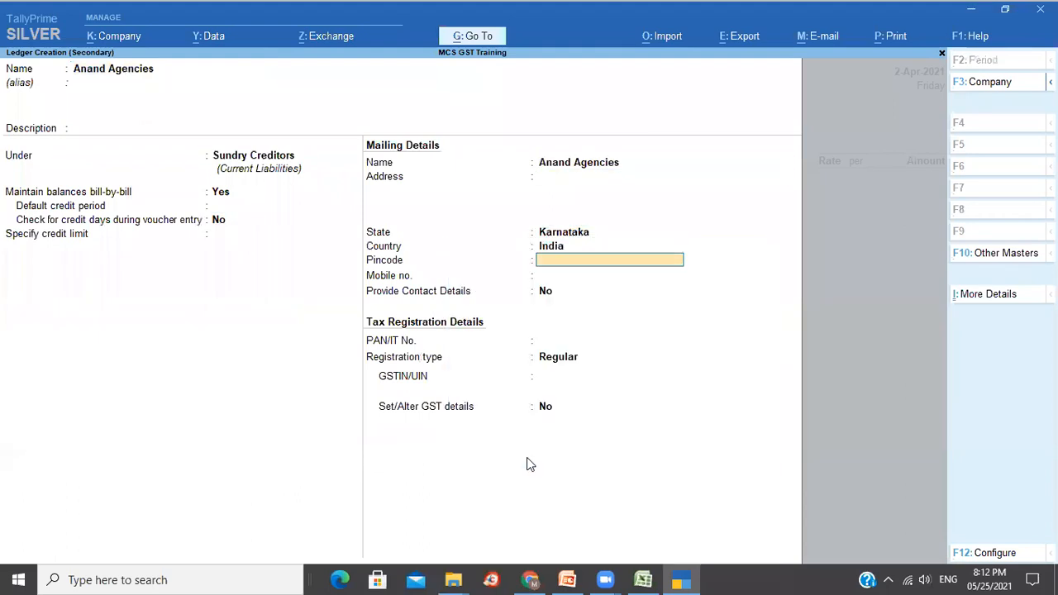
{"action": "type", "text": "560003"}
{"action": "key", "text": "Return"}
{"action": "key", "text": "Return"}
{"action": "key", "text": "Return"}
{"action": "key", "text": "Return"}
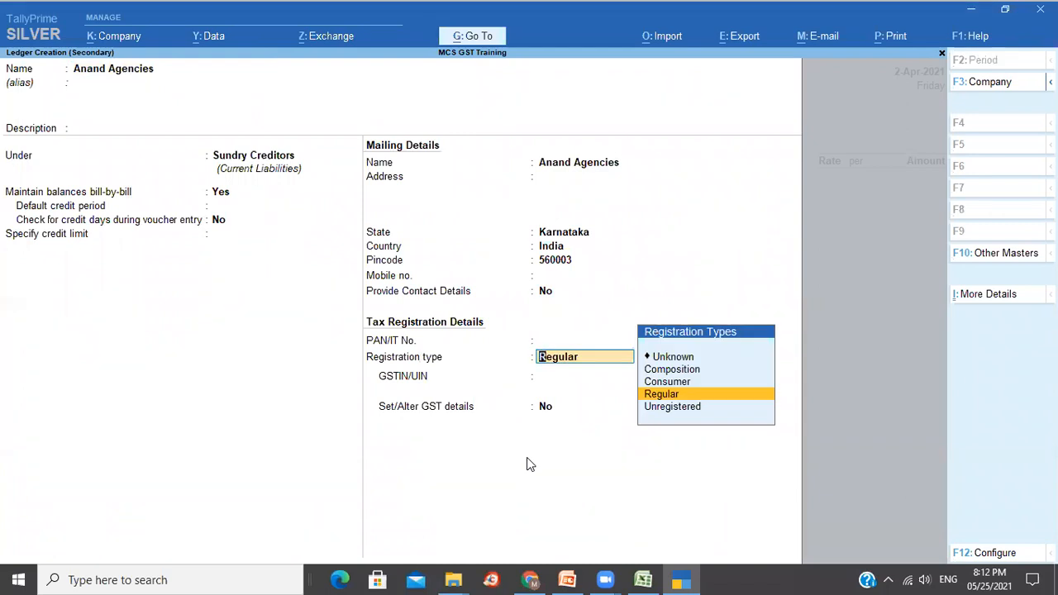
Set Anand Agencies' registration type to Unregistered, save it and accept receipt details.
{"action": "key", "text": "Down"}
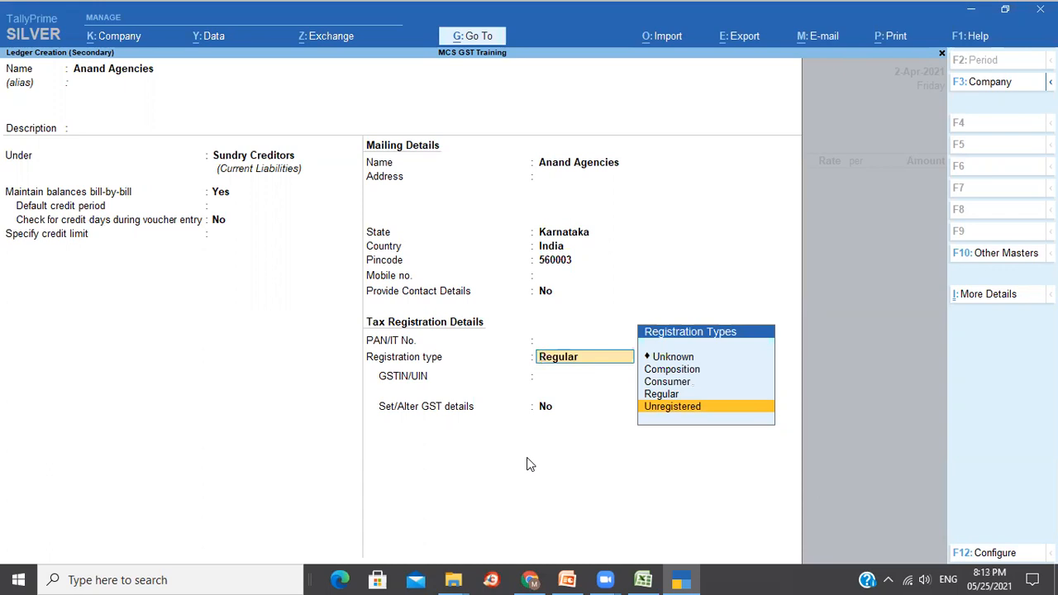
{"action": "key", "text": "Return"}
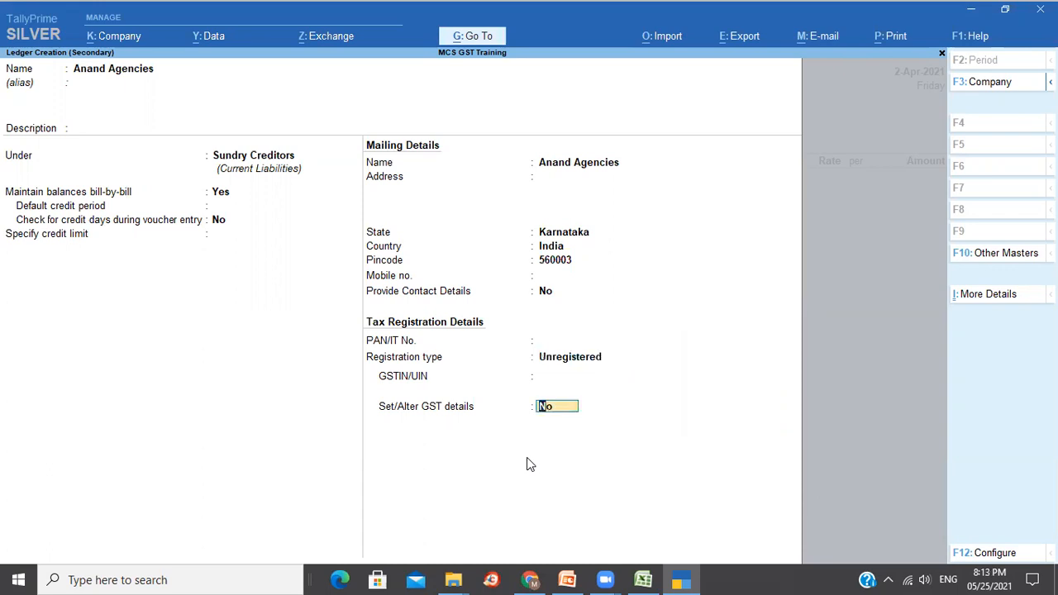
{"action": "key", "text": "Return"}
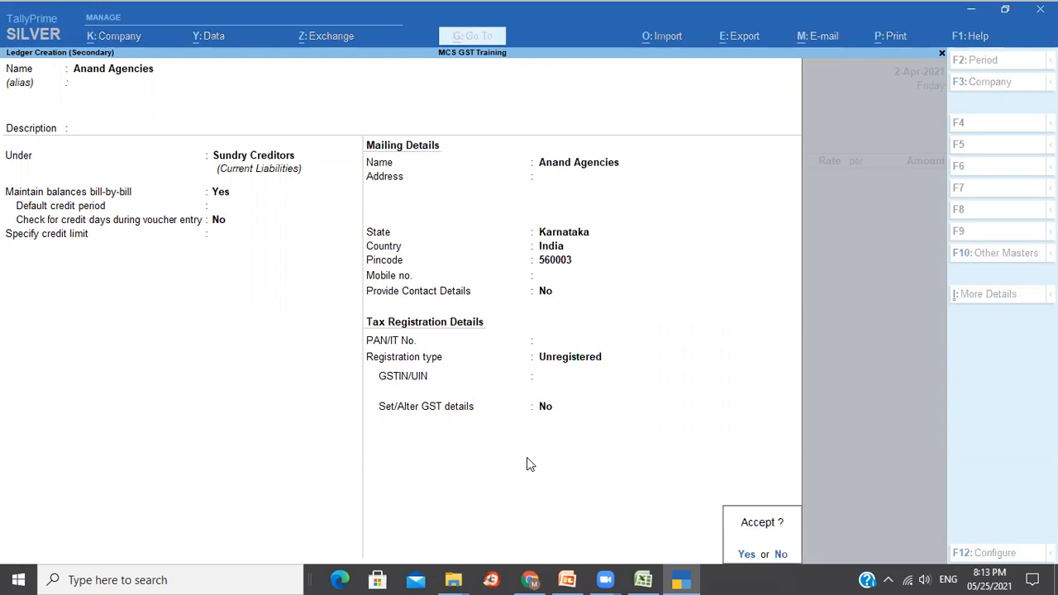
{"action": "key", "text": "Return"}
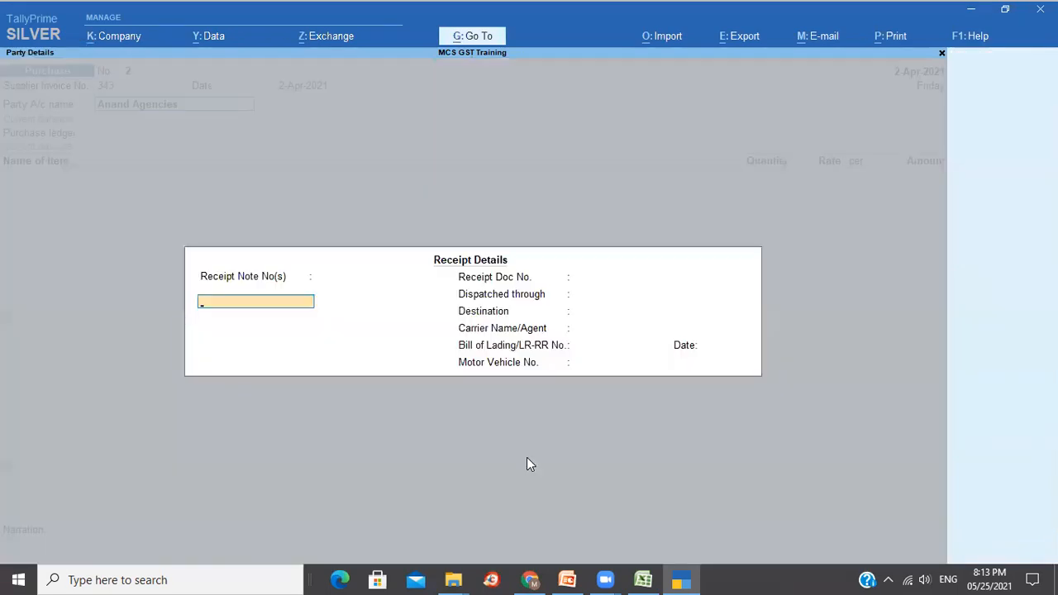
{"action": "key", "text": "Return"}
Add 100 Pcs of ITC Kings Cigar at 150.00 under the Purchase ledger.
{"action": "key", "text": "ctrl+a"}
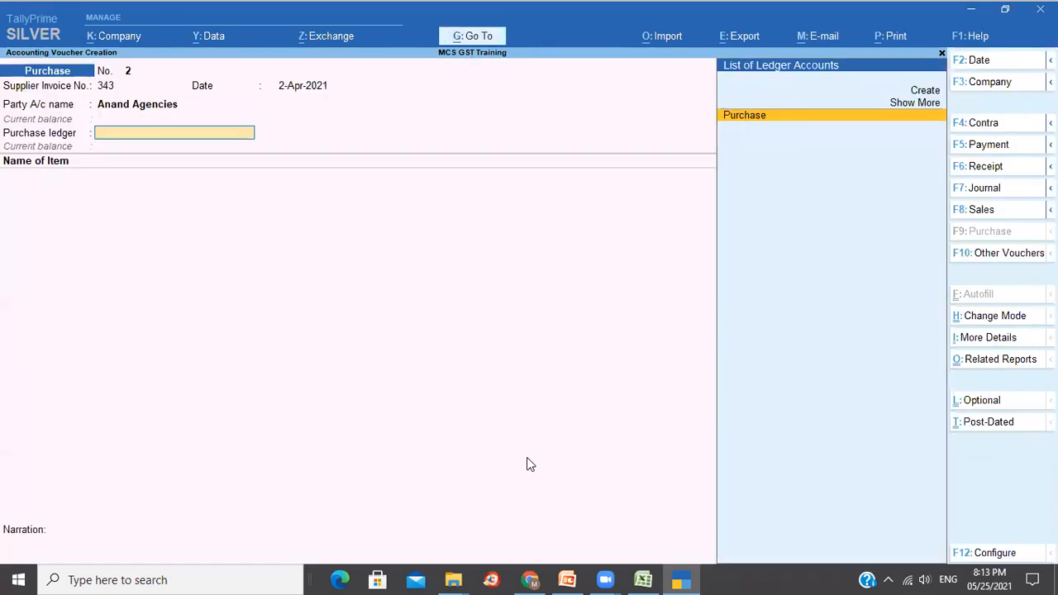
{"action": "key", "text": "Return"}
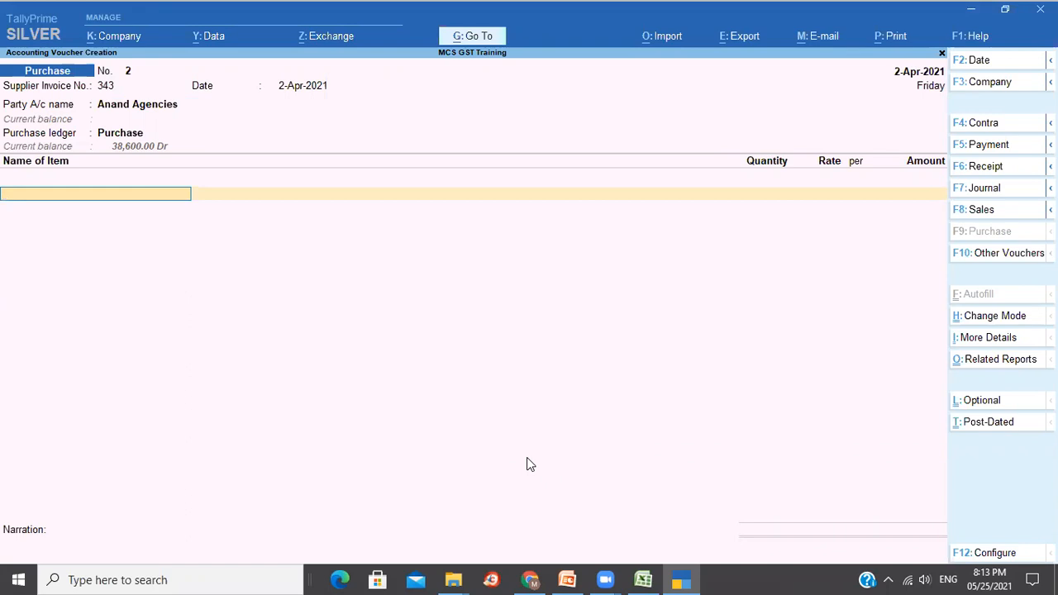
{"action": "type", "text": "It"}
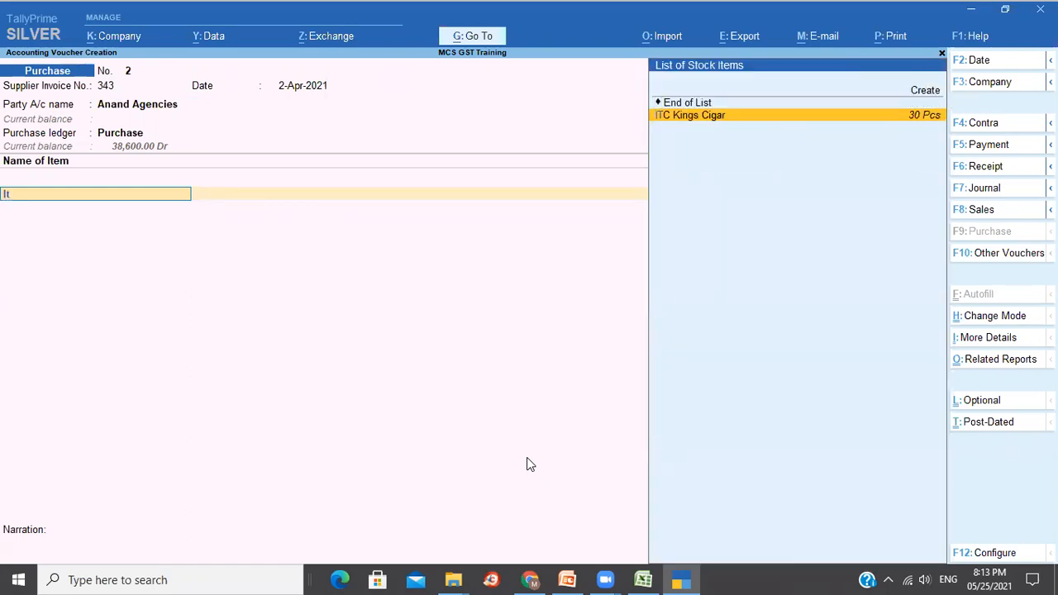
{"action": "key", "text": "Return"}
{"action": "type", "text": "100"}
{"action": "key", "text": "Return"}
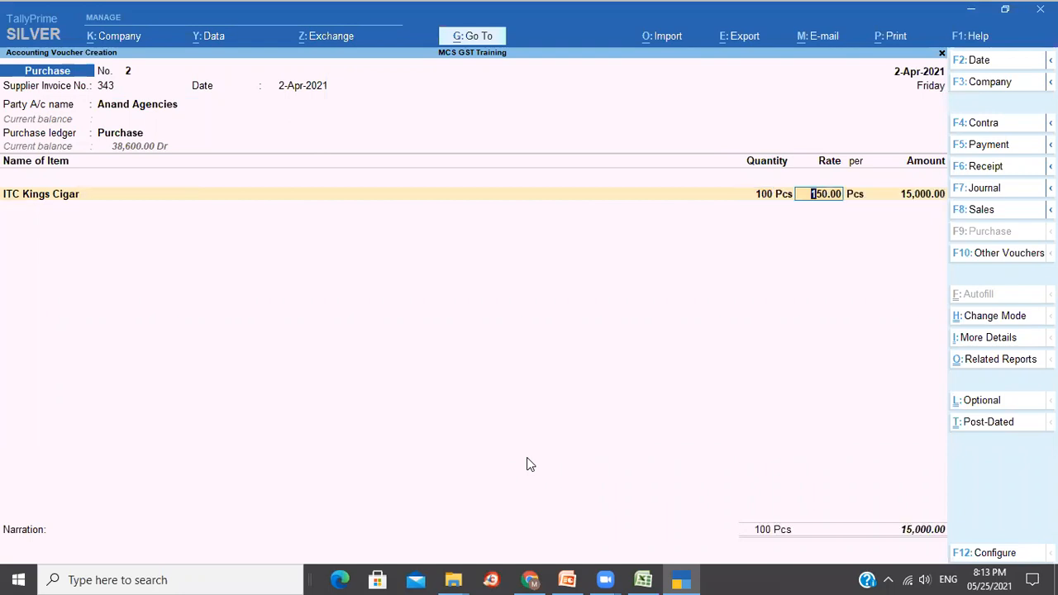
{"action": "key", "text": "Return"}
{"action": "key", "text": "Return"}
{"action": "key", "text": "Return"}
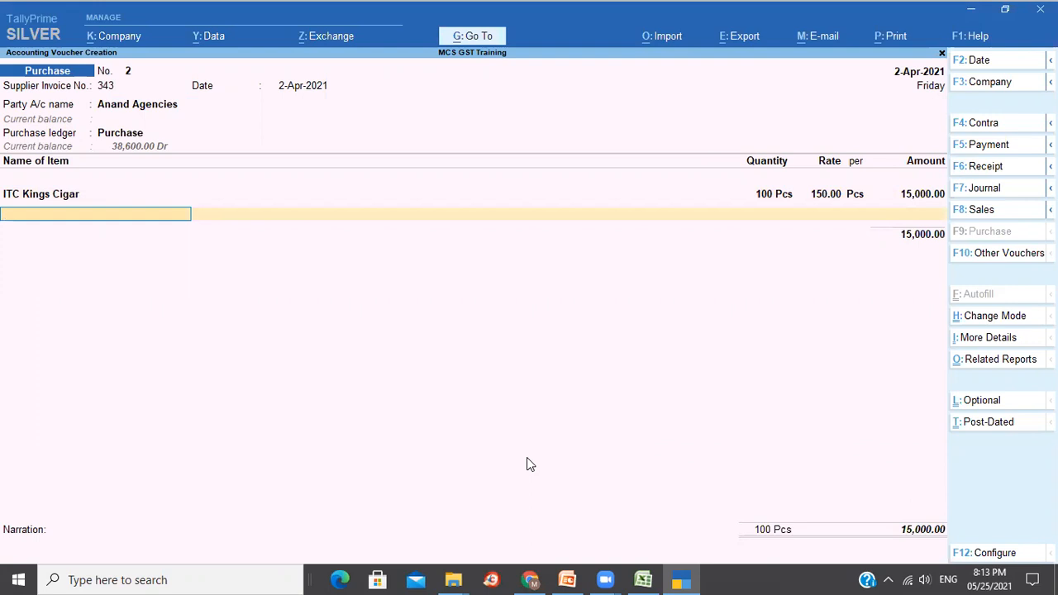
Add a new bill reference, narrate 'Purchase from Unregistered dealer' and save the voucher.
{"action": "key", "text": "Return"}
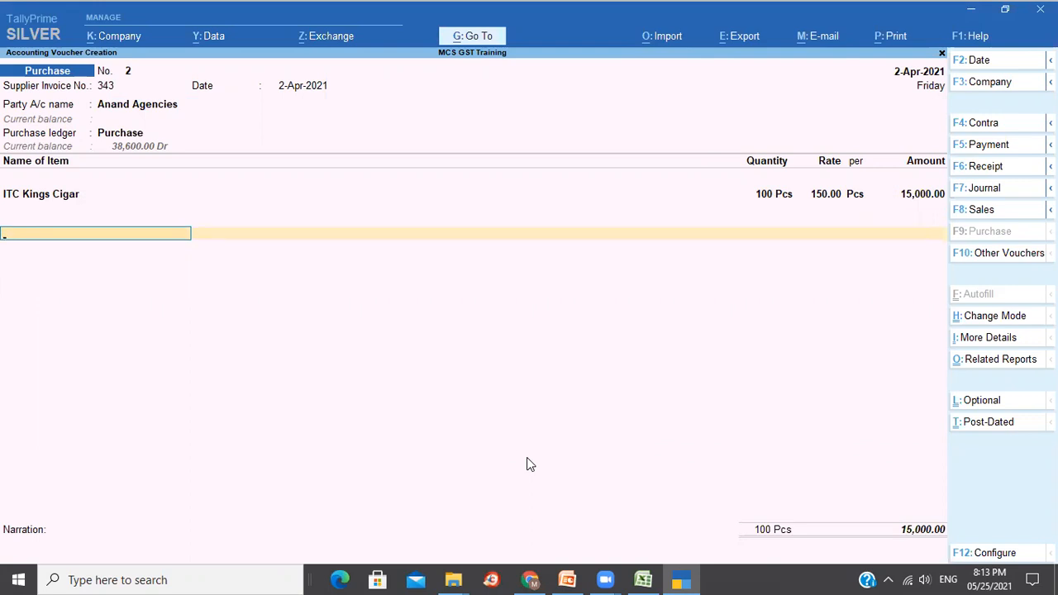
{"action": "key", "text": "Return"}
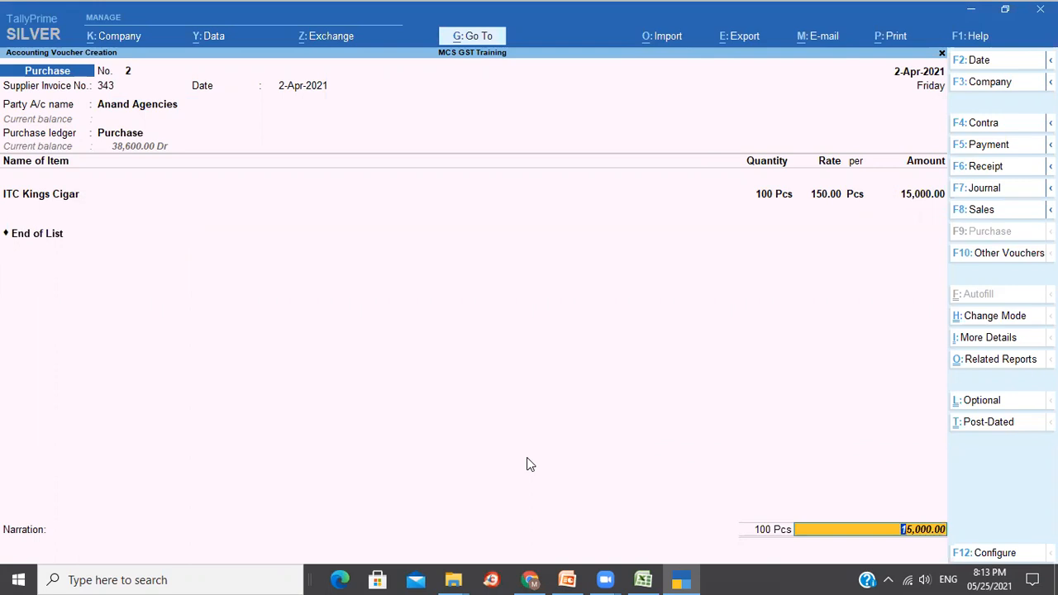
{"action": "key", "text": "Return"}
{"action": "key", "text": "Return"}
{"action": "key", "text": "Return"}
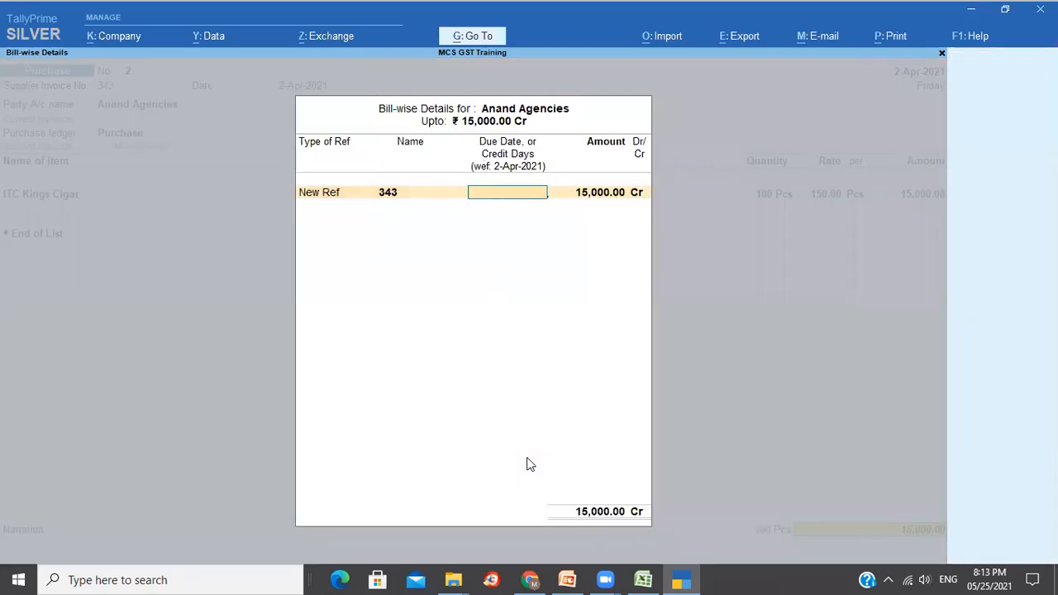
{"action": "type", "text": "1"}
{"action": "key", "text": "Return"}
{"action": "key", "text": "Return"}
{"action": "key", "text": "Return"}
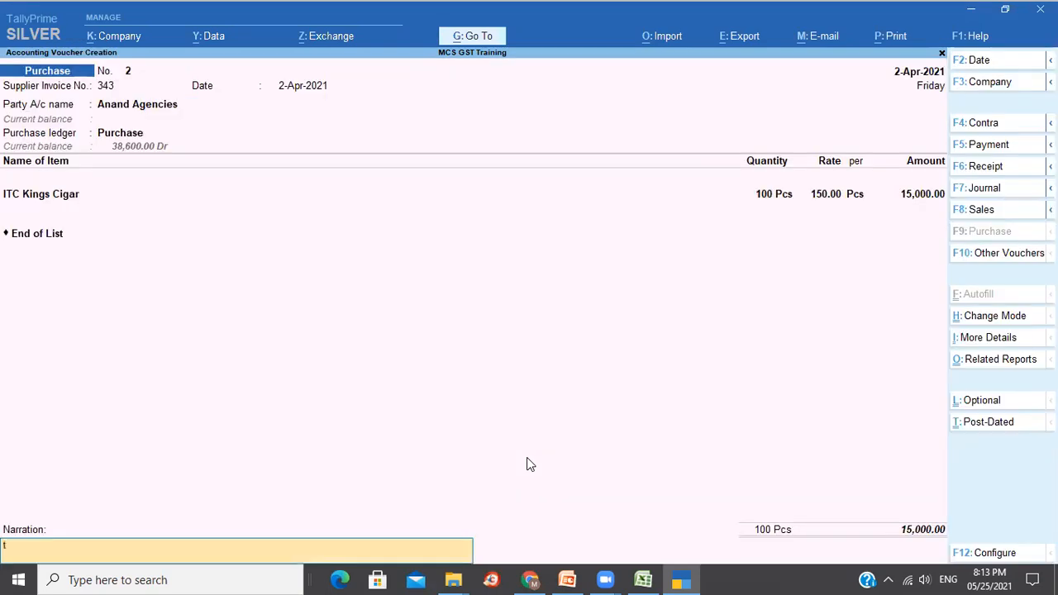
{"action": "type", "text": "Purchase from Unregistered dealer"}
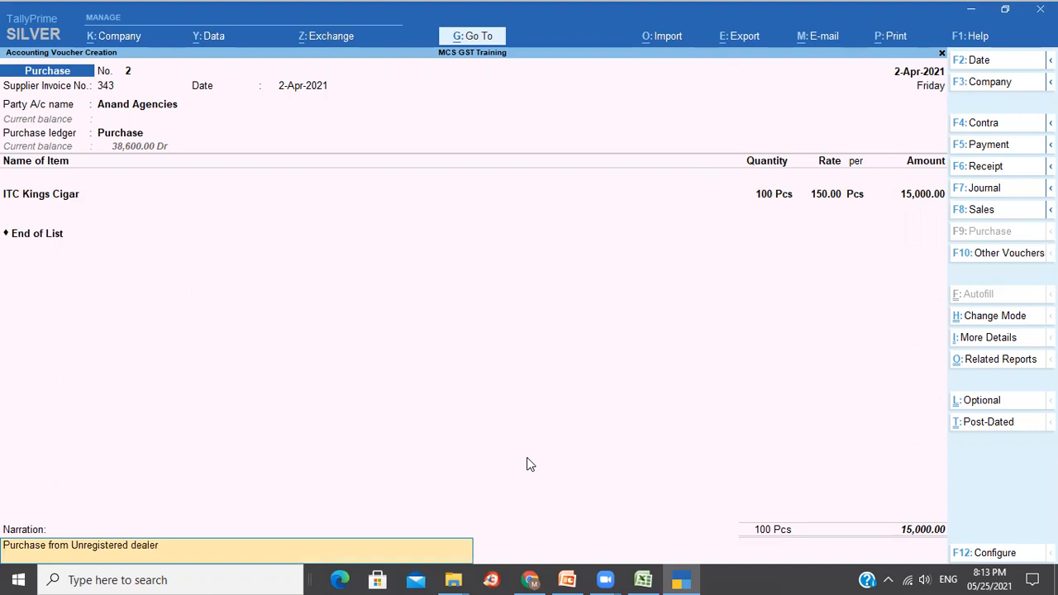
{"action": "key", "text": "Return"}
{"action": "key", "text": "Return"}
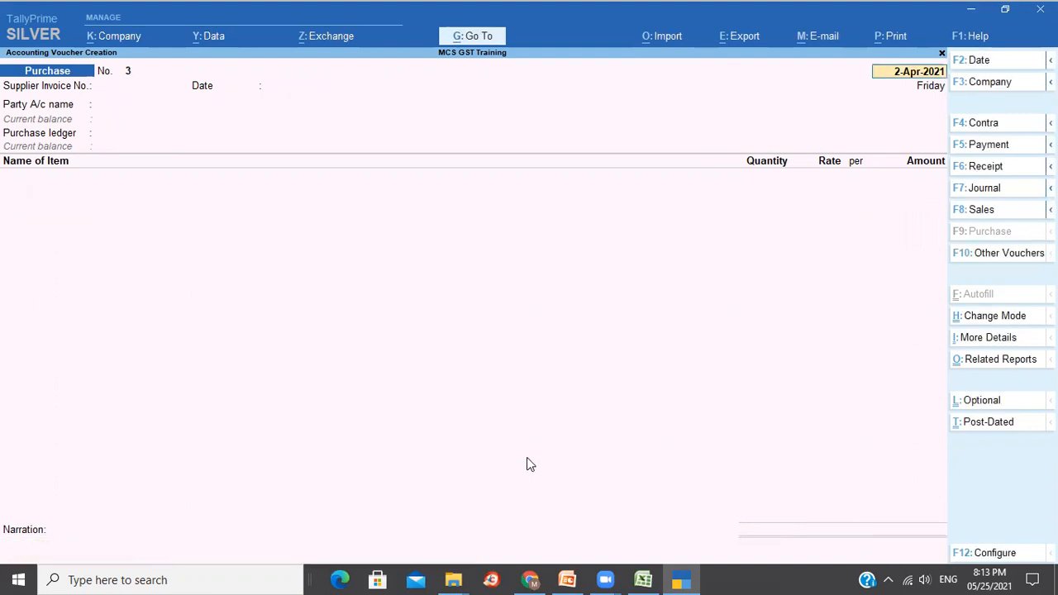
Reopen purchase voucher No. 2 and re-save it unchanged.
{"action": "key", "text": "Page_Up"}
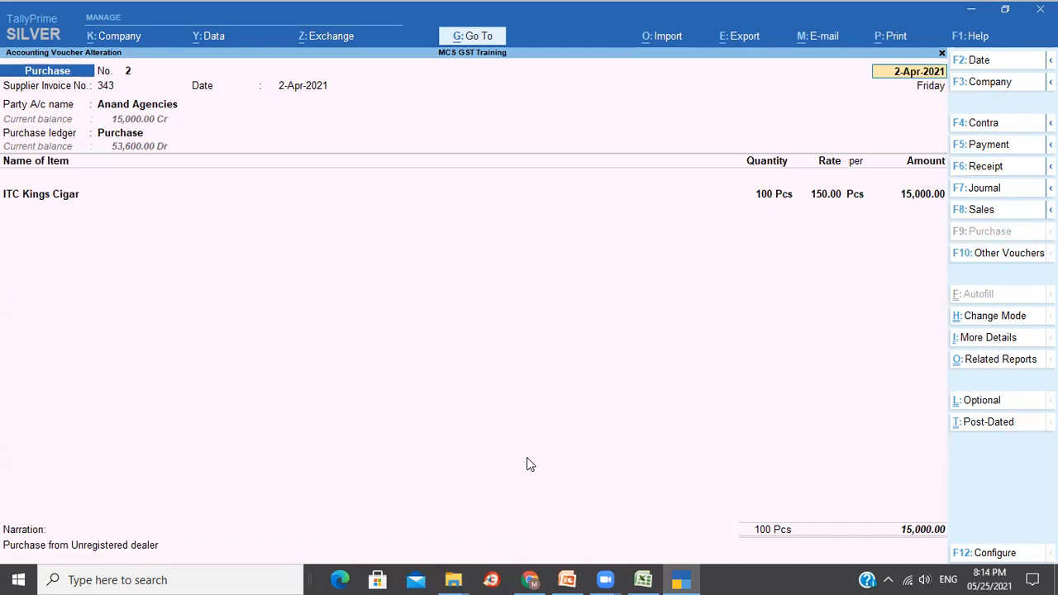
{"action": "key", "text": "BackSpace"}
{"action": "key", "text": "ctrl+a"}
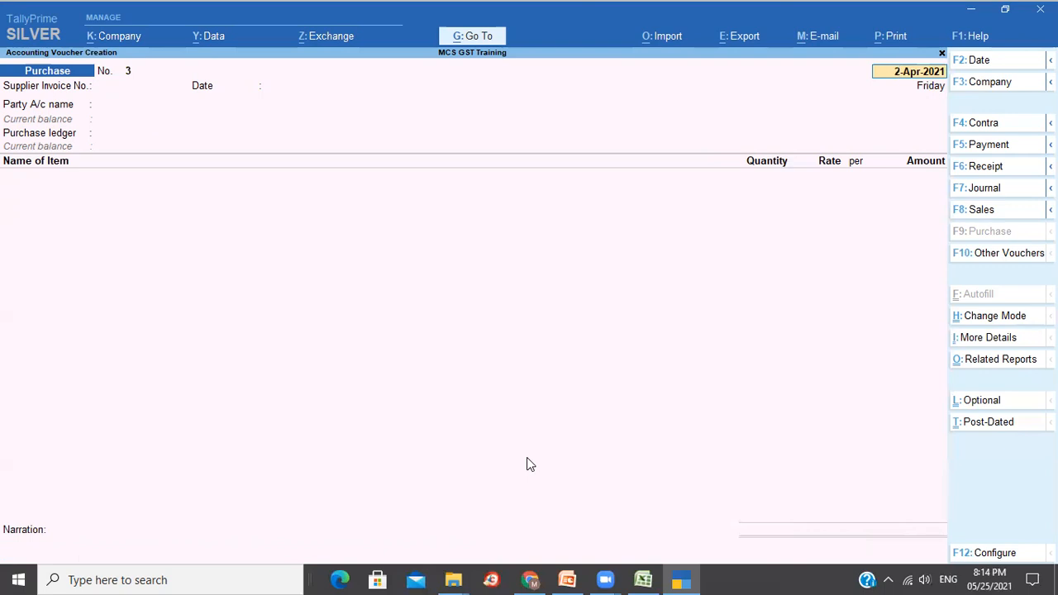
Enter supplier invoice 324324 on voucher No. 3 and select party Glovis Inc.
{"action": "key", "text": "Return"}
{"action": "type", "text": "324324"}
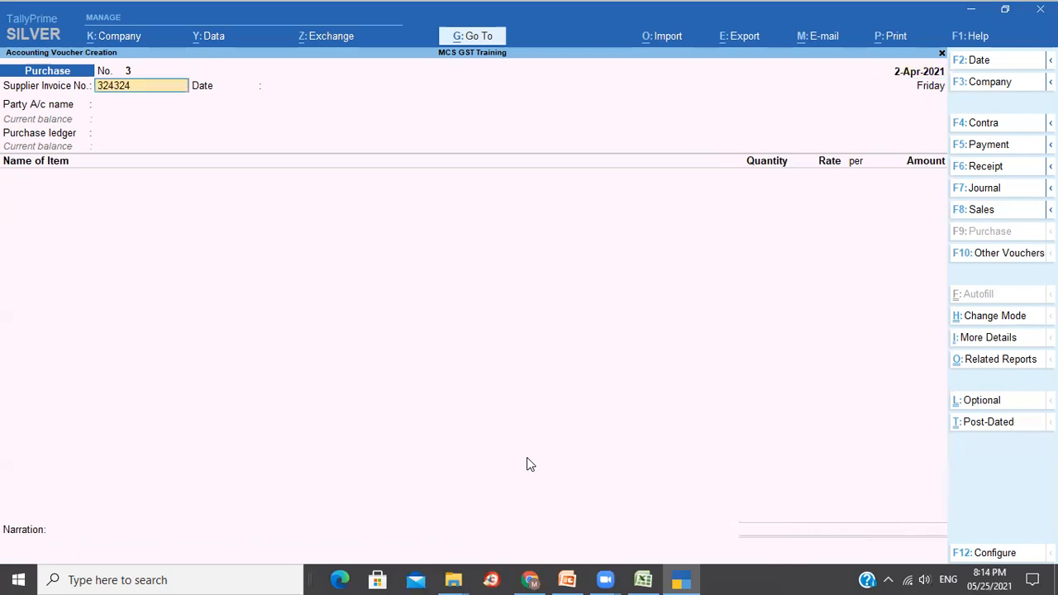
{"action": "key", "text": "Return"}
{"action": "key", "text": "Return"}
{"action": "key", "text": "Down"}
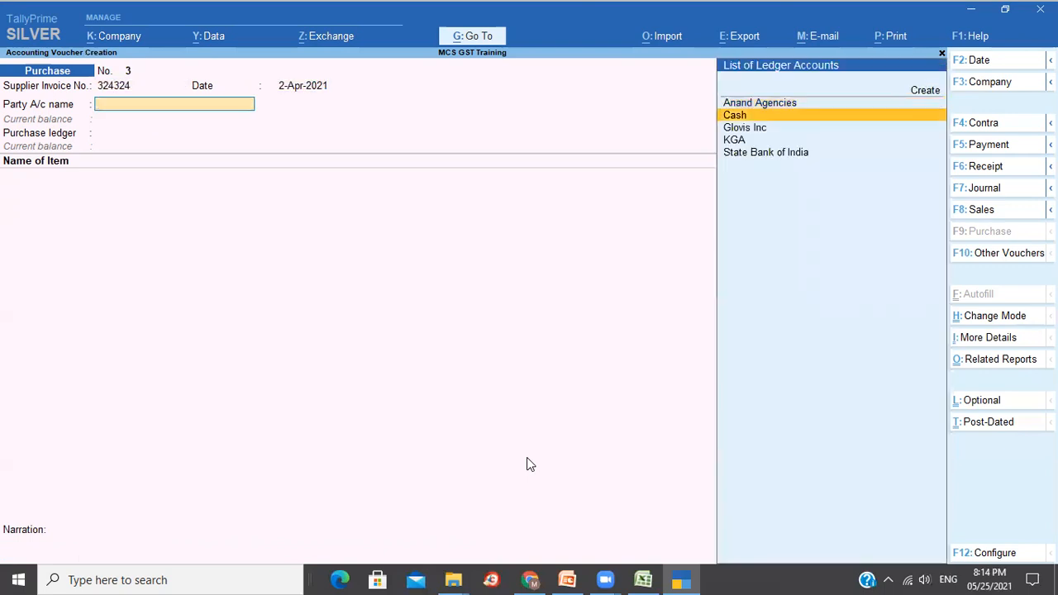
{"action": "key", "text": "Down"}
{"action": "key", "text": "Return"}
{"action": "key", "text": "ctrl+a"}
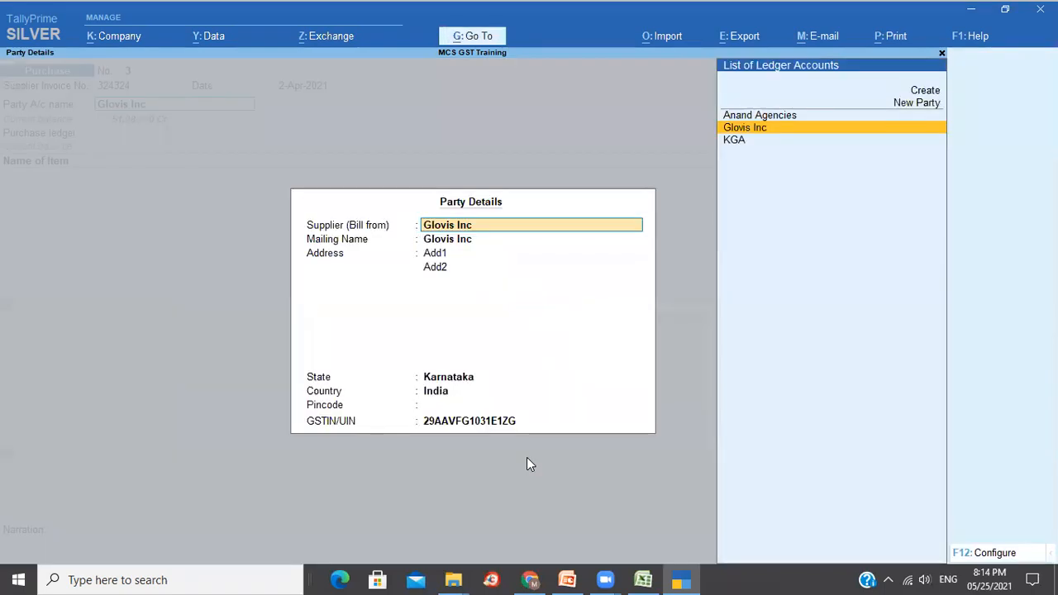
{"action": "key", "text": "ctrl+a"}
Add 100 Pcs of ITC Kings Cigar under the Purchase ledger.
{"action": "key", "text": "Return"}
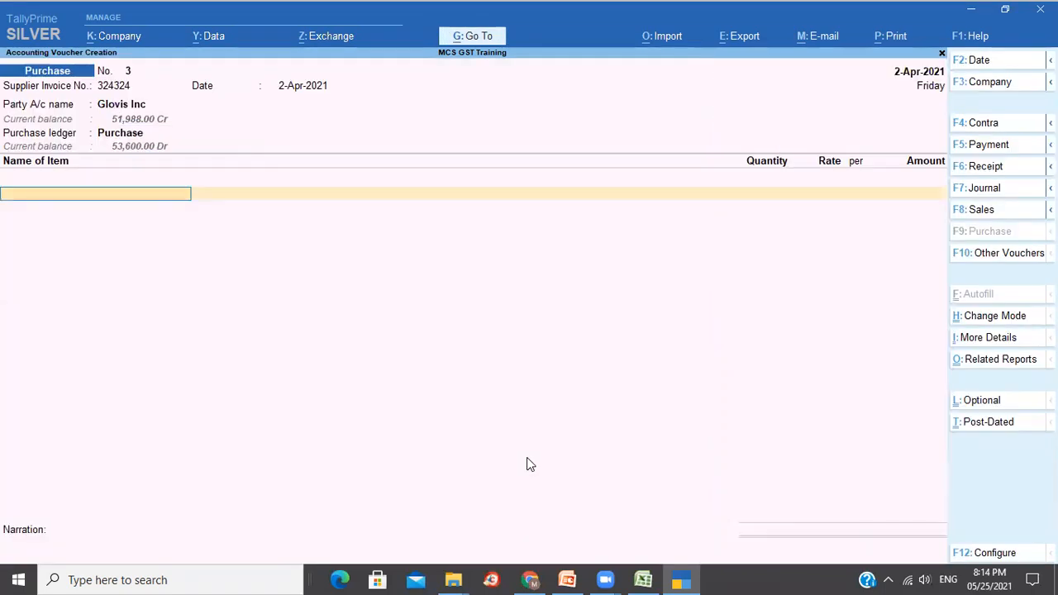
{"action": "type", "text": "It"}
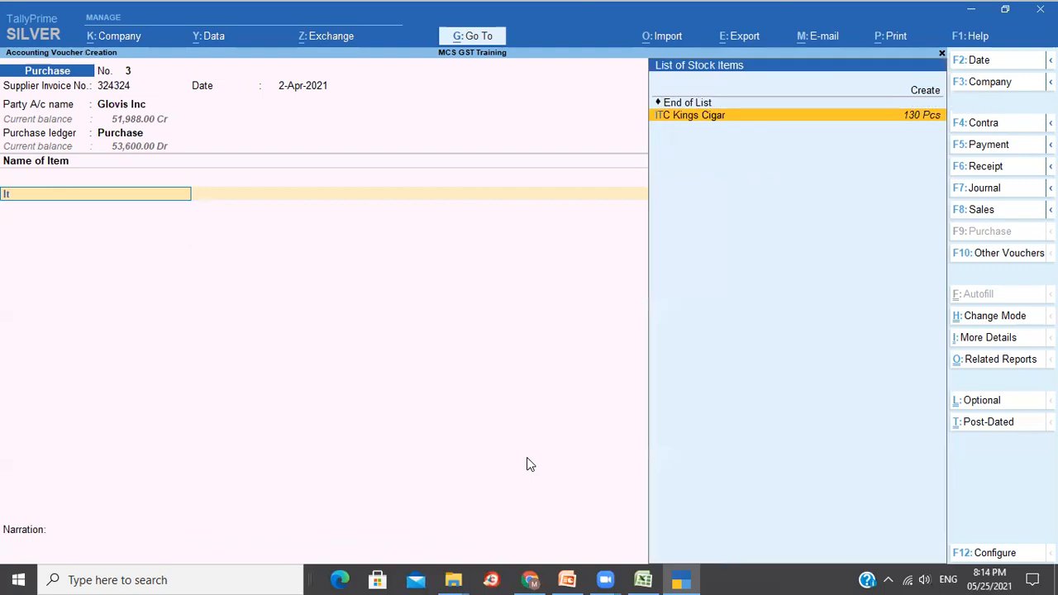
{"action": "key", "text": "Return"}
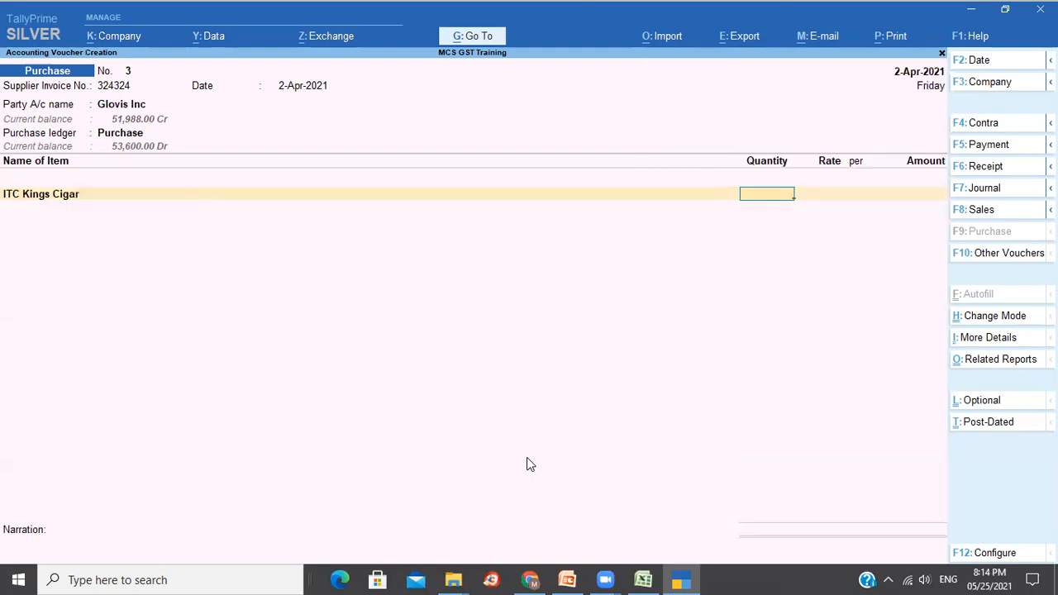
{"action": "type", "text": "100"}
{"action": "key", "text": "Return"}
{"action": "key", "text": "Return"}
{"action": "key", "text": "Return"}
{"action": "key", "text": "Return"}
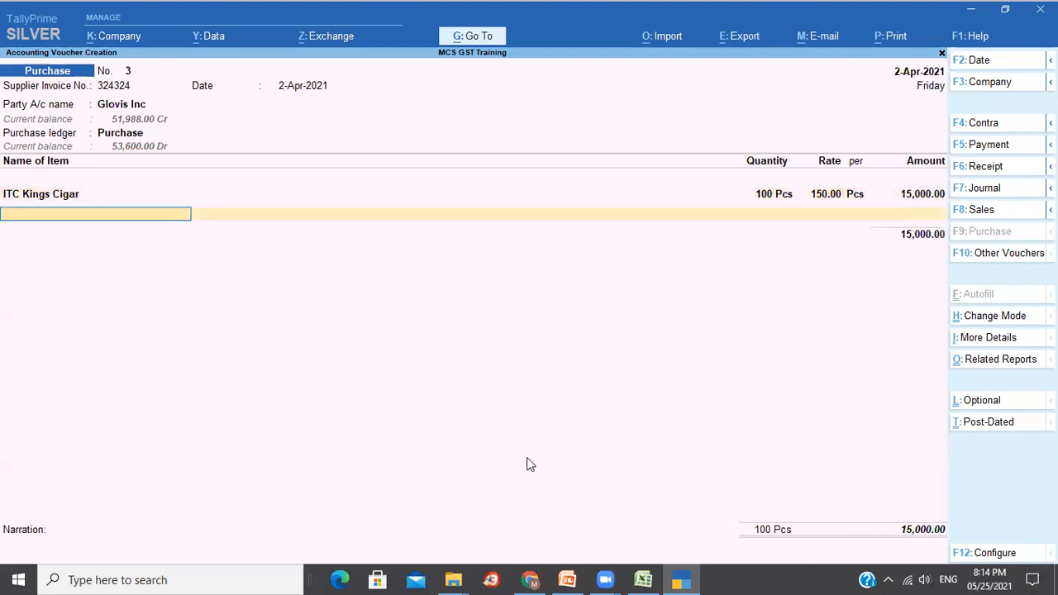
{"action": "key", "text": "Return"}
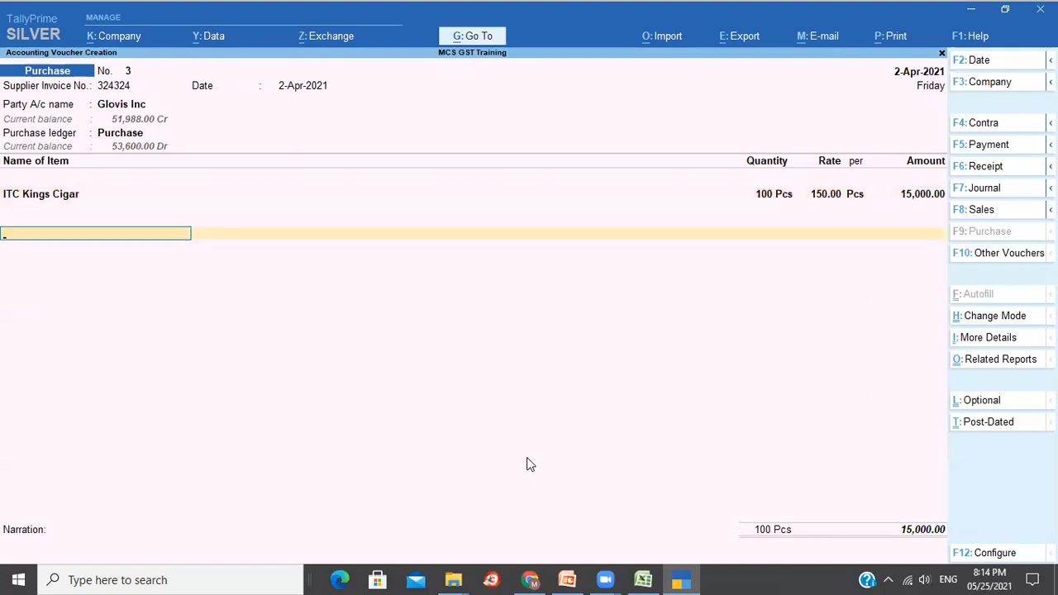
Create new bill reference 324324 with a 5-day credit period.
{"action": "key", "text": "Return"}
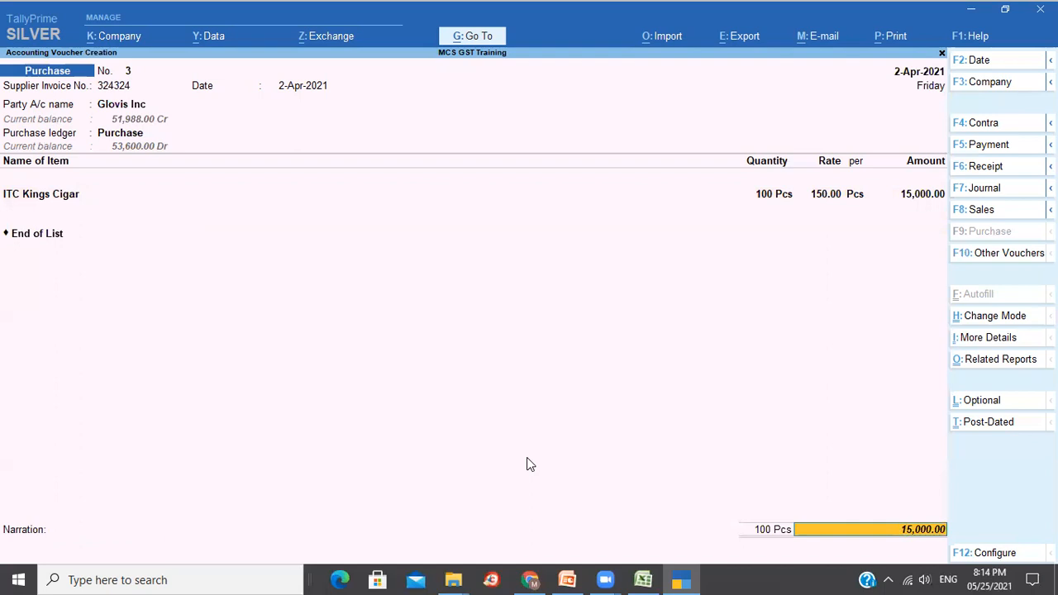
{"action": "key", "text": "Return"}
{"action": "key", "text": "Return"}
{"action": "key", "text": "Return"}
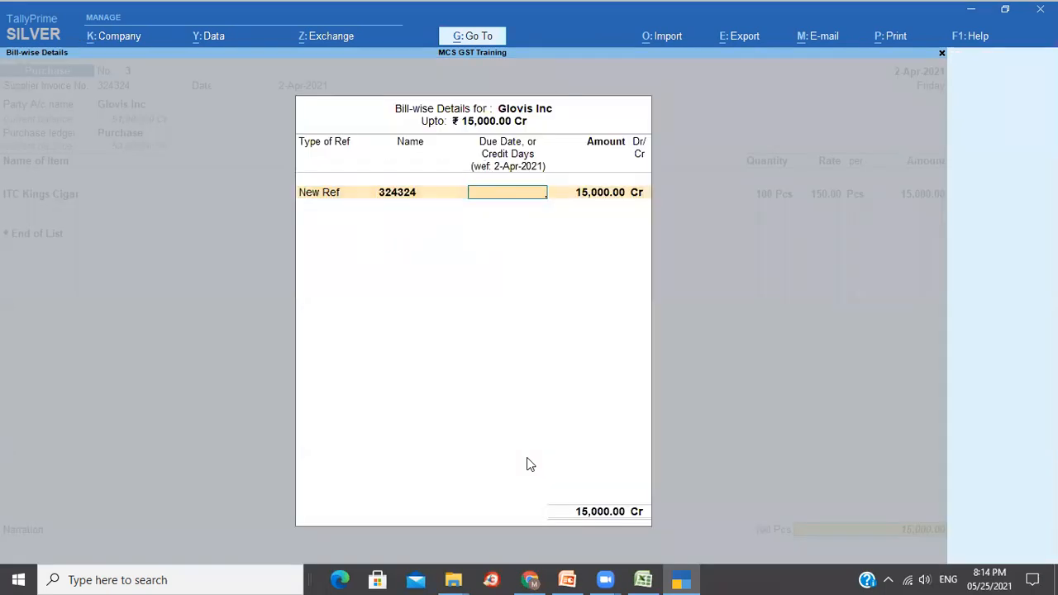
{"action": "type", "text": "5"}
{"action": "key", "text": "Return"}
{"action": "key", "text": "Return"}
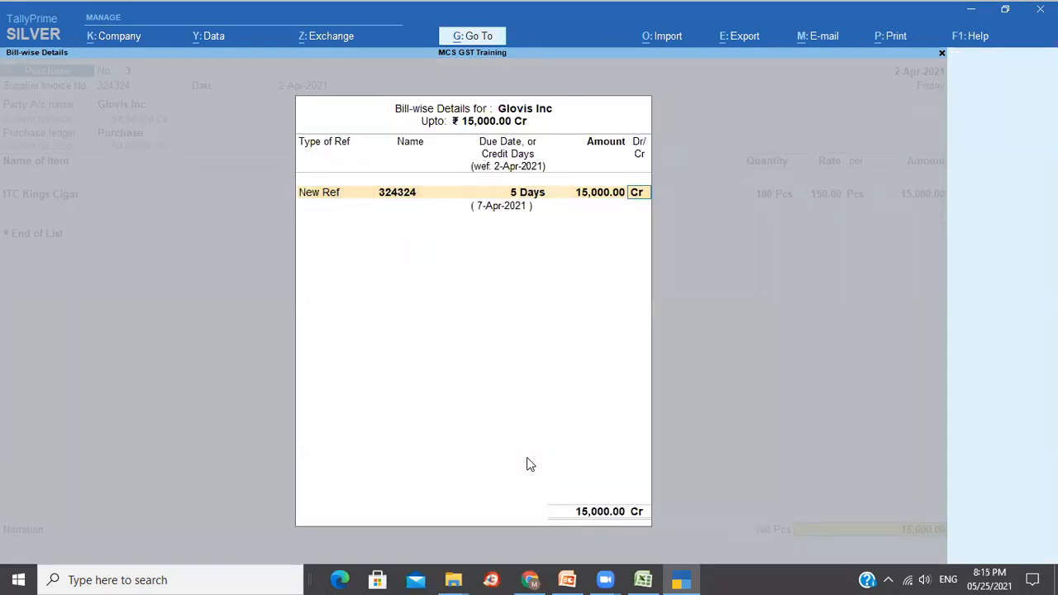
{"action": "key", "text": "Return"}
{"action": "key", "text": "Return"}
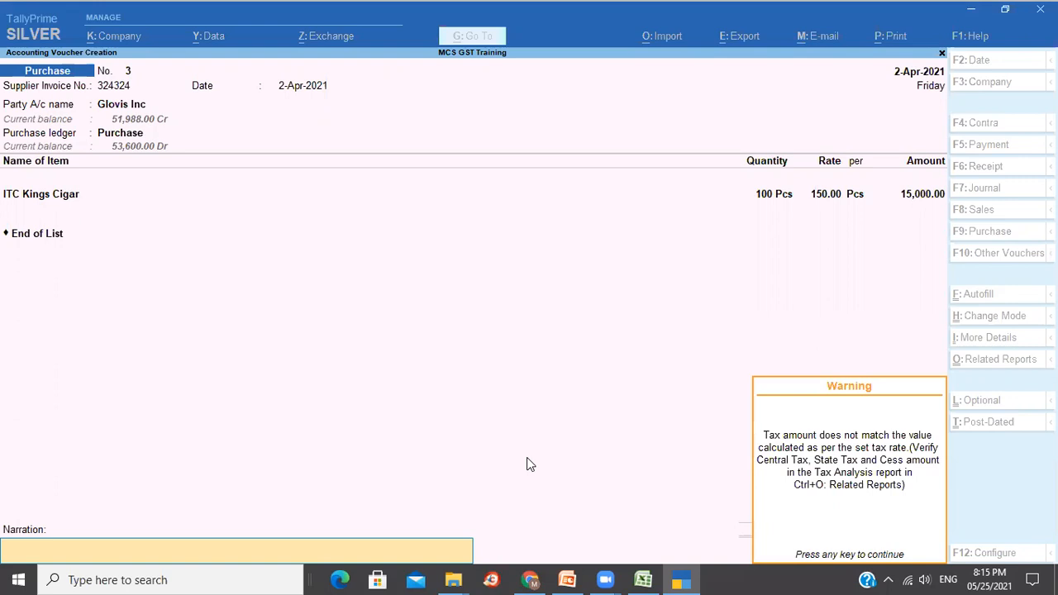
Save the current purchase voucher and bring back saved voucher No. 3 for alteration.
{"action": "key", "text": "Return"}
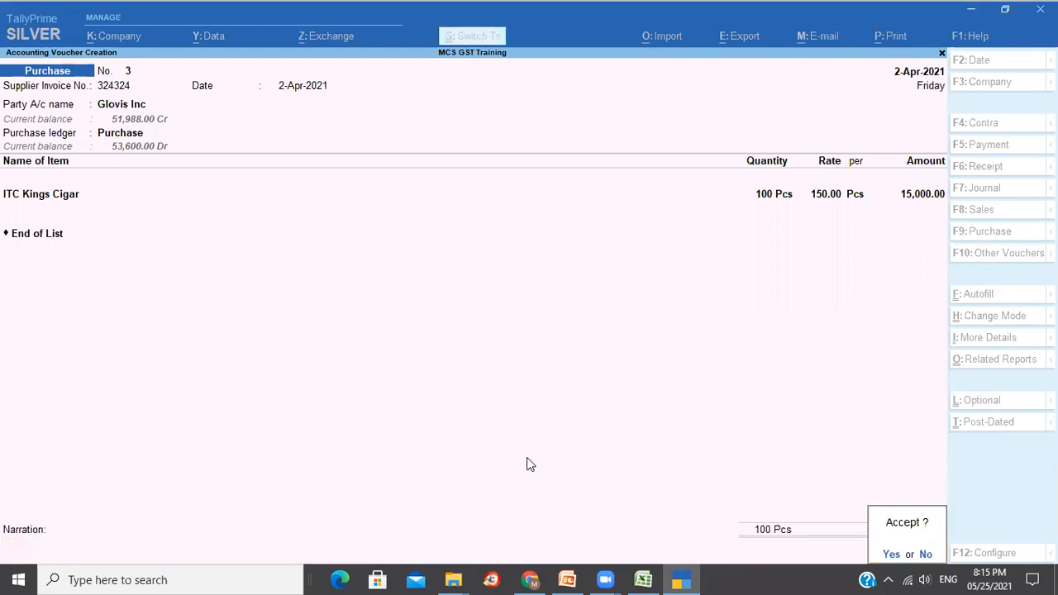
{"action": "key", "text": "Return"}
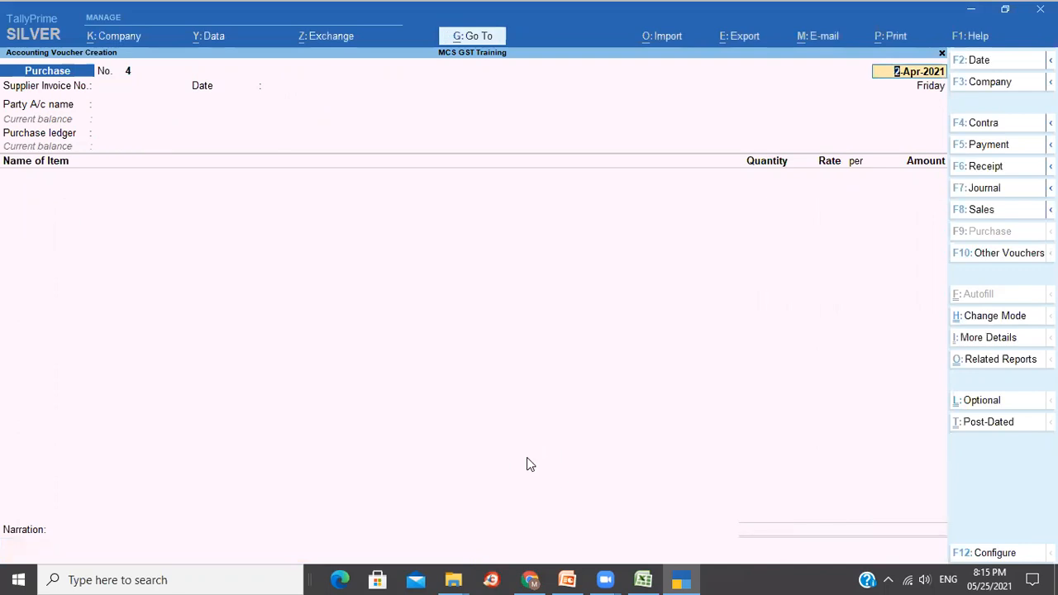
{"action": "key", "text": "Page_Up"}
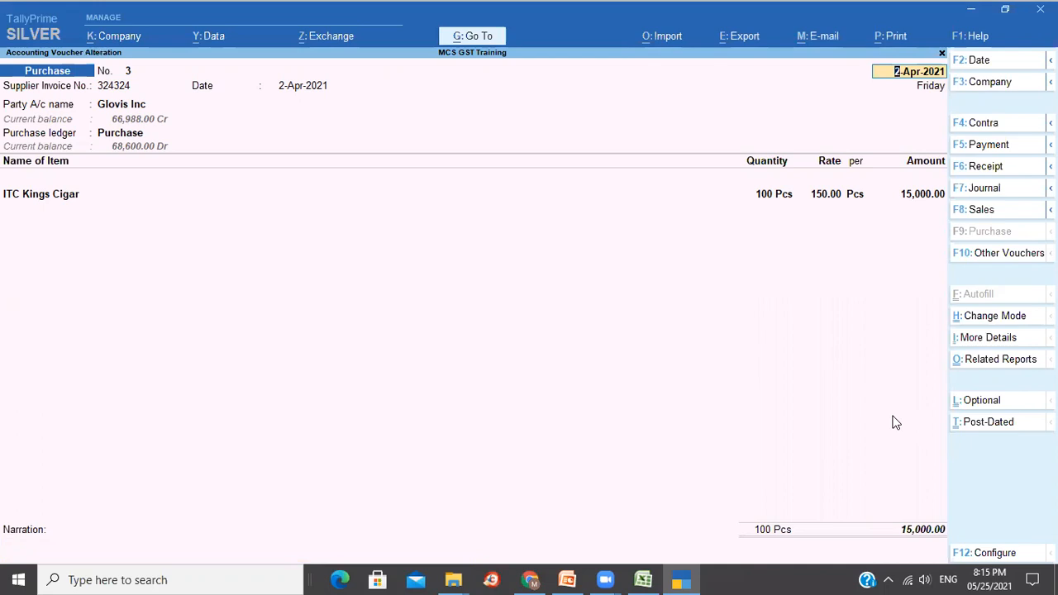
Review voucher 3's detailed GST Tax Analysis: item value, central tax, state tax and cess.
{"action": "left_click", "coordinate": [989, 364]}
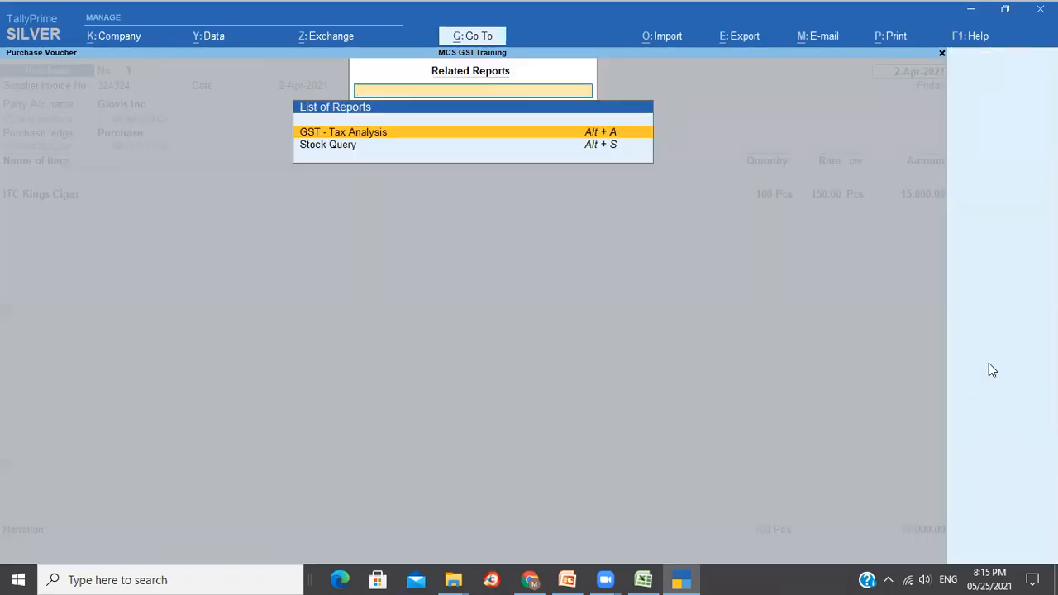
{"action": "key", "text": "Return"}
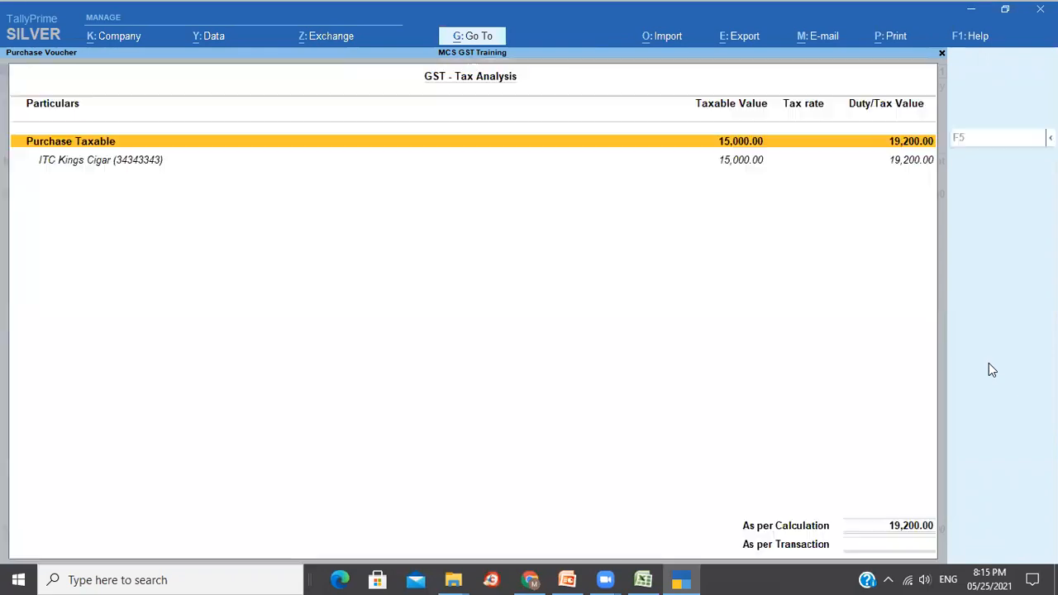
{"action": "key", "text": "Down"}
{"action": "key", "text": "alt+F5"}
{"action": "key", "text": "Down"}
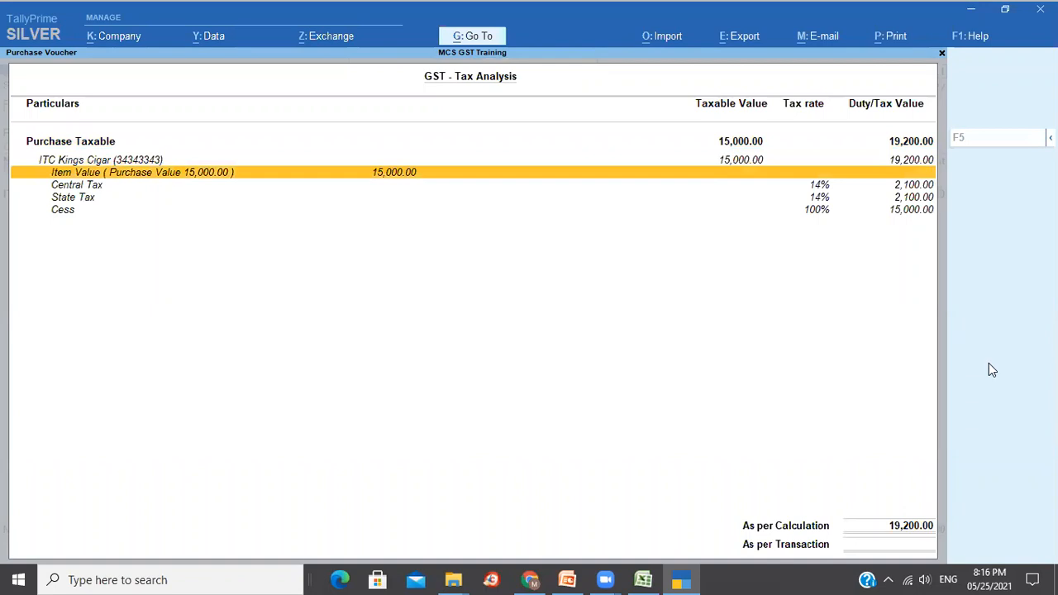
{"action": "key", "text": "Down"}
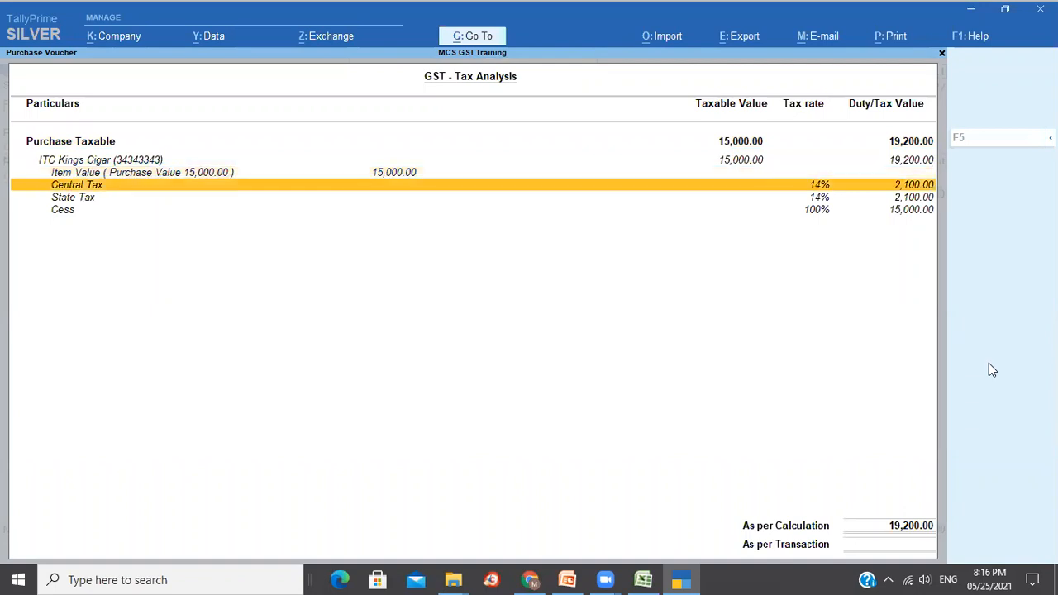
{"action": "key", "text": "Down"}
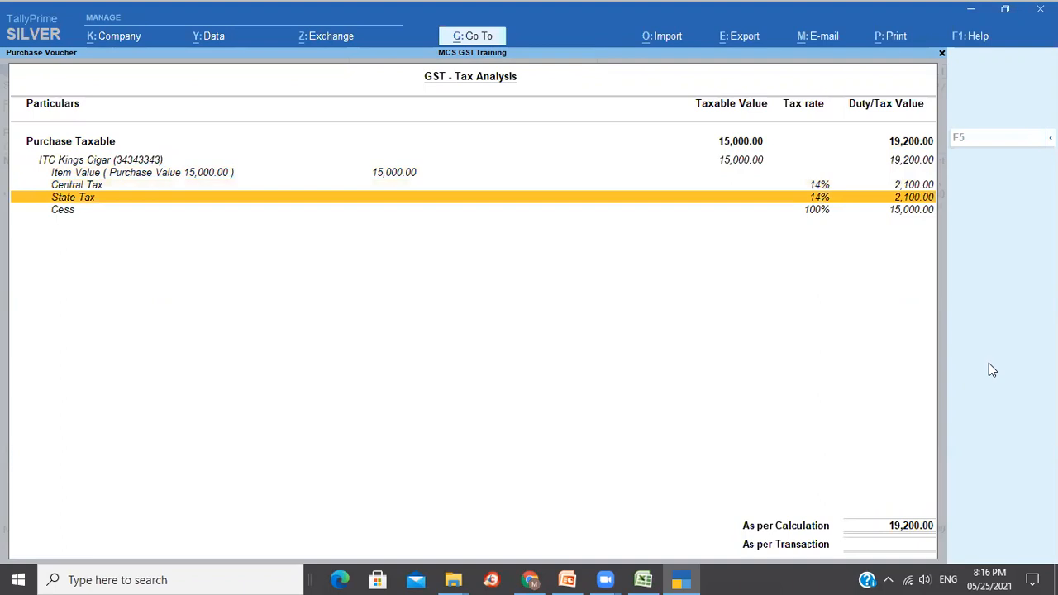
{"action": "key", "text": "Down"}
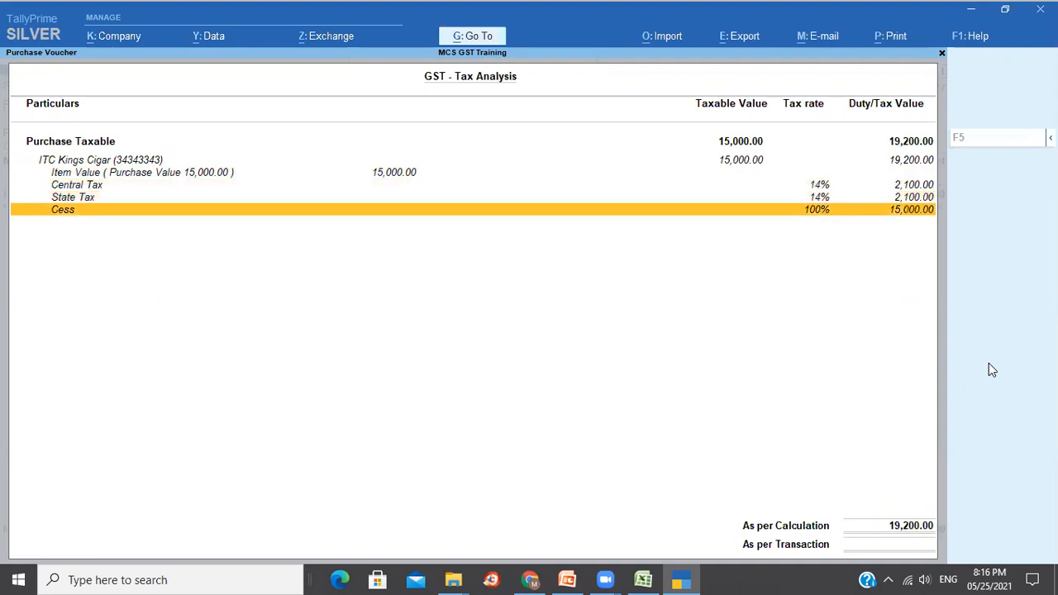
{"action": "key", "text": "Up"}
{"action": "key", "text": "Up"}
{"action": "key", "text": "Down"}
{"action": "key", "text": "Down"}
{"action": "key", "text": "Up"}
{"action": "key", "text": "Up"}
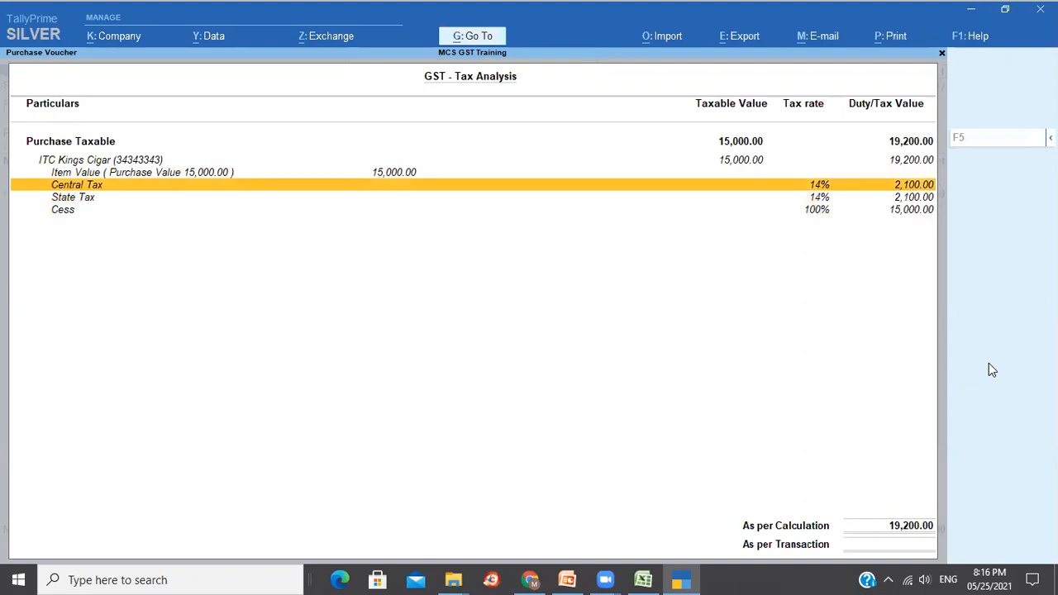
{"action": "key", "text": "Up"}
{"action": "key", "text": "Up"}
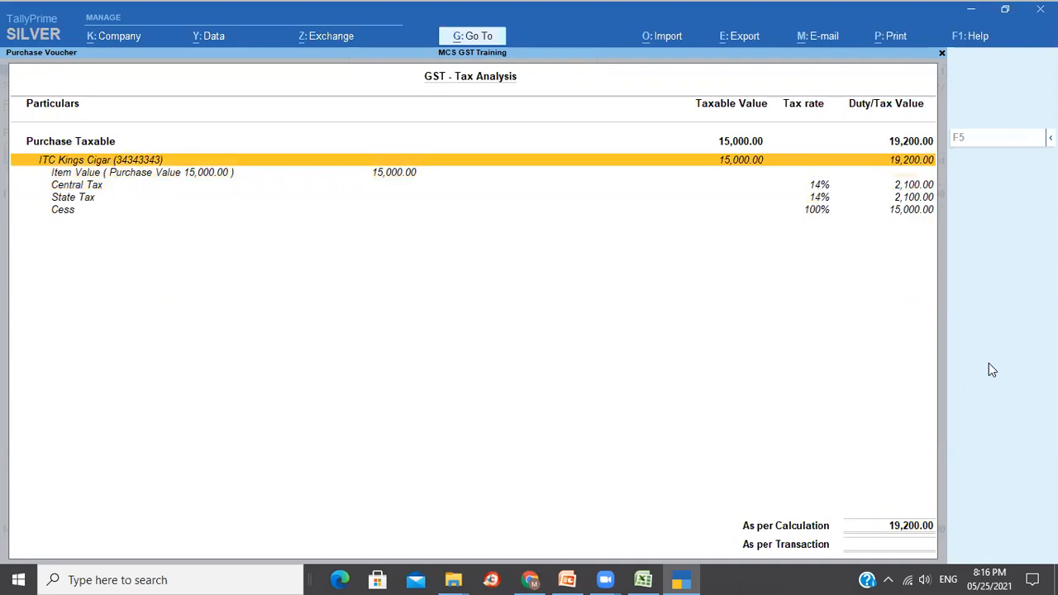
{"action": "key", "text": "Escape"}
{"action": "key", "text": "Escape"}
{"action": "key", "text": "Escape"}
Return to Gateway, open the Day Book and open Anand Agencies' purchase voucher.
{"action": "key", "text": "Return"}
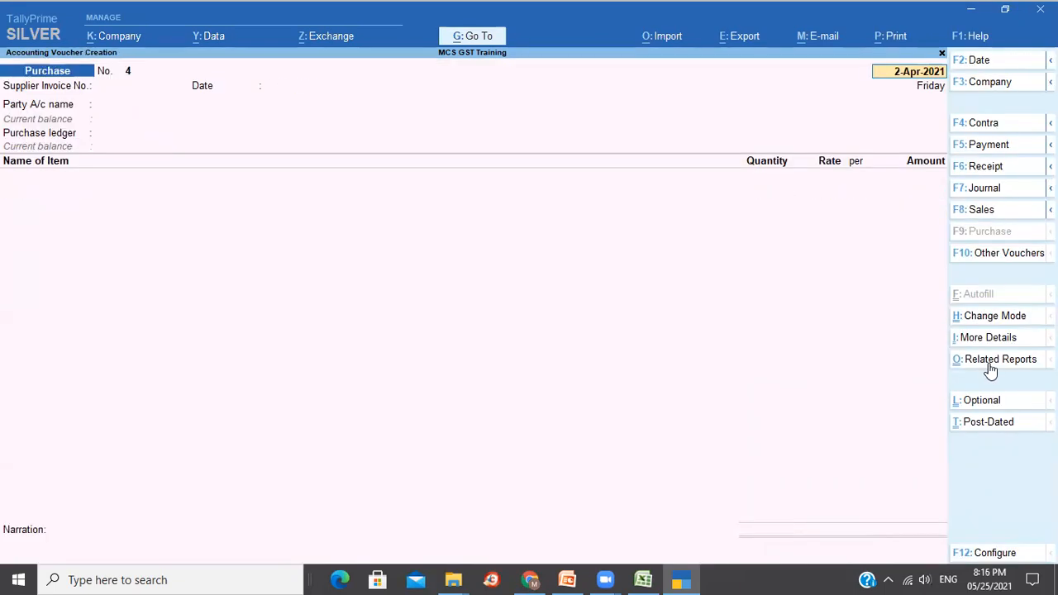
{"action": "key", "text": "Escape"}
{"action": "key", "text": "Escape"}
{"action": "key", "text": "Return"}
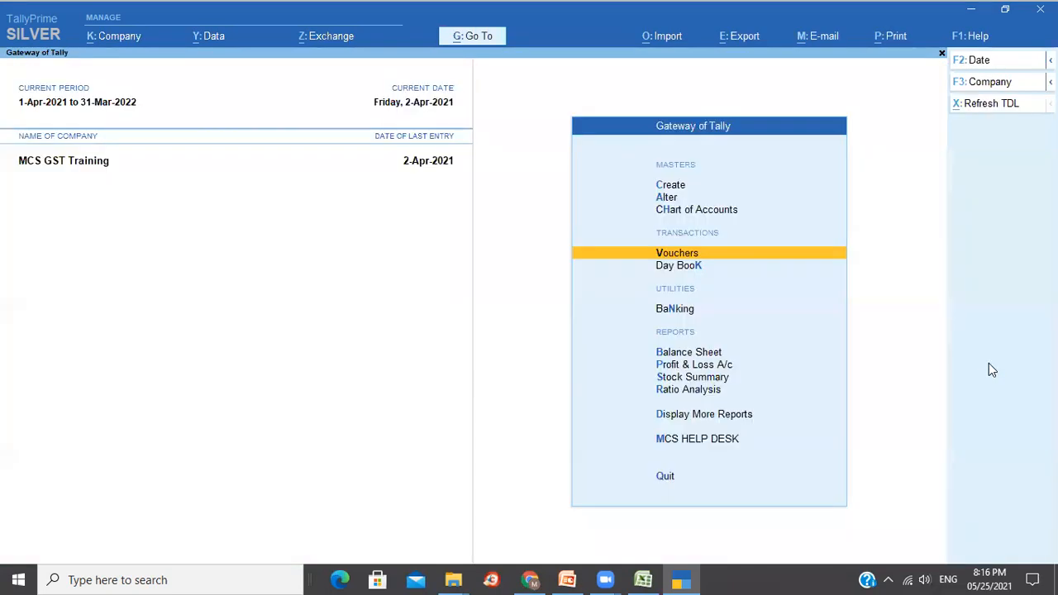
{"action": "key", "text": "Down"}
{"action": "key", "text": "Return"}
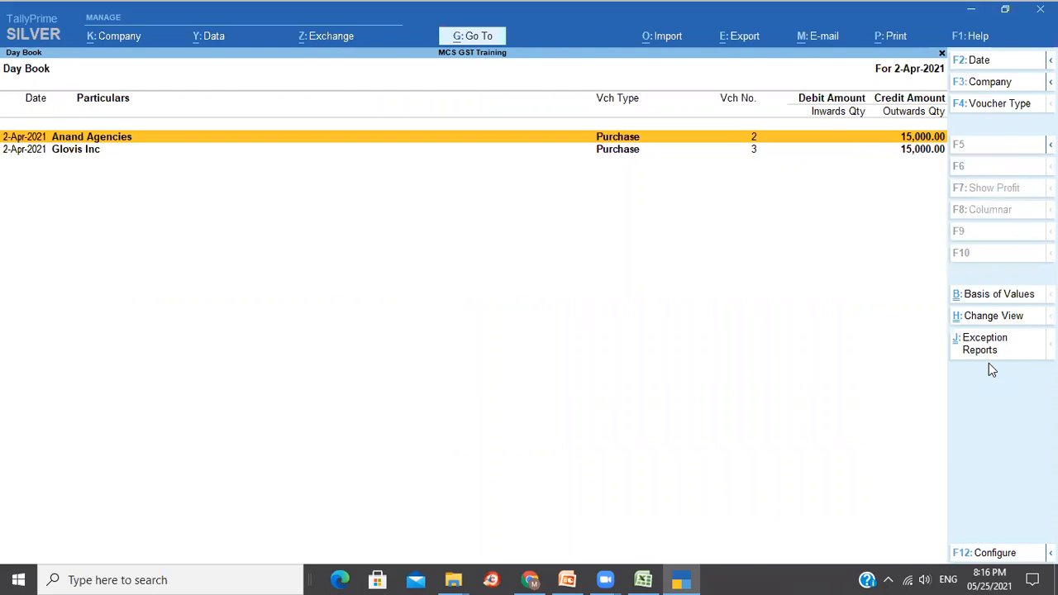
{"action": "key", "text": "Return"}
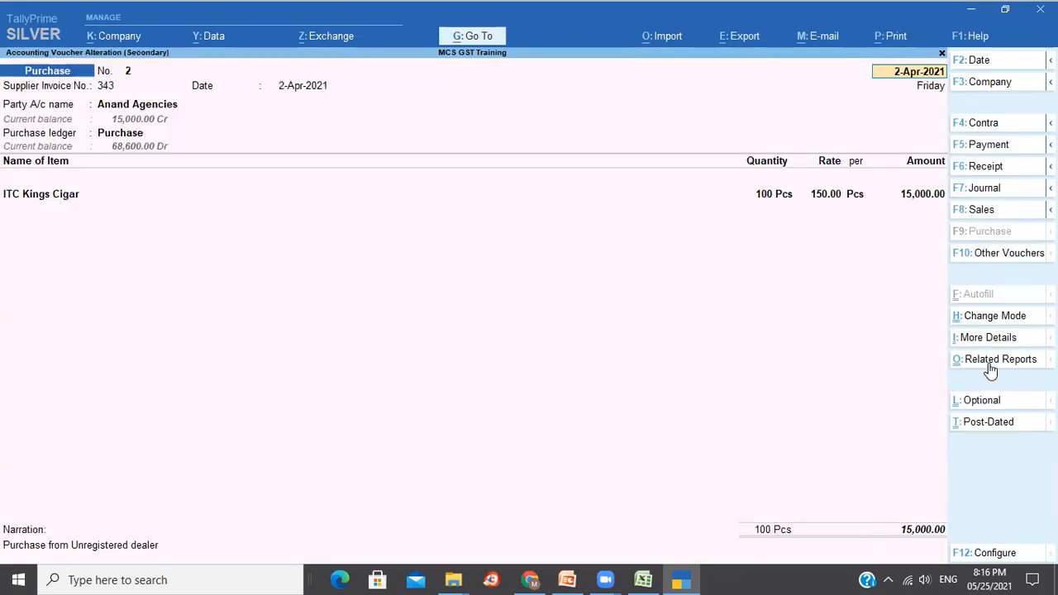
Check the detailed GST Tax Analysis: unregistered-dealer purchase of 15,000.00 with no tax.
{"action": "left_click", "coordinate": [990, 363]}
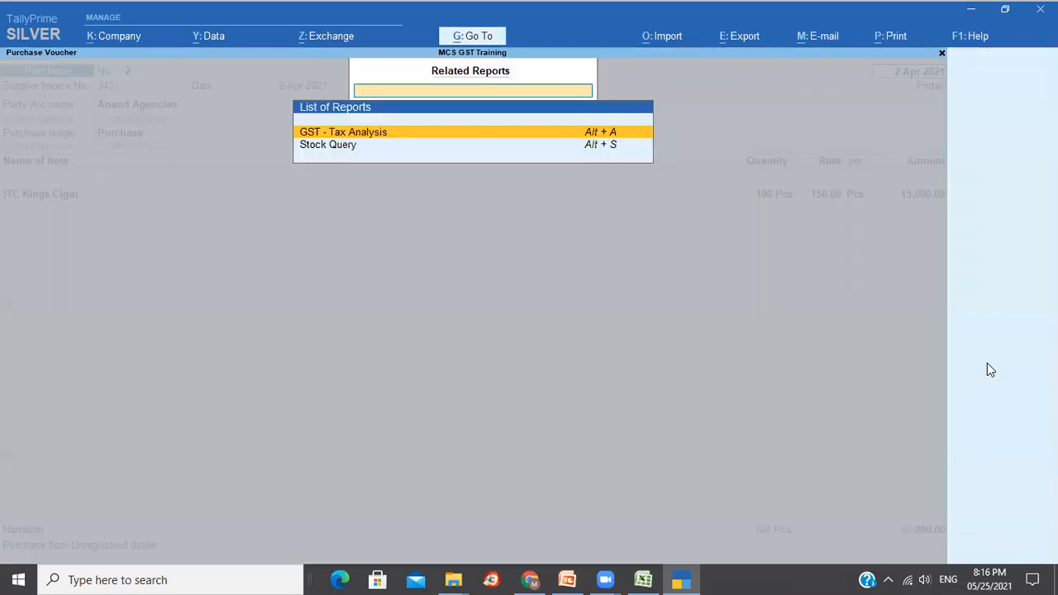
{"action": "key", "text": "Return"}
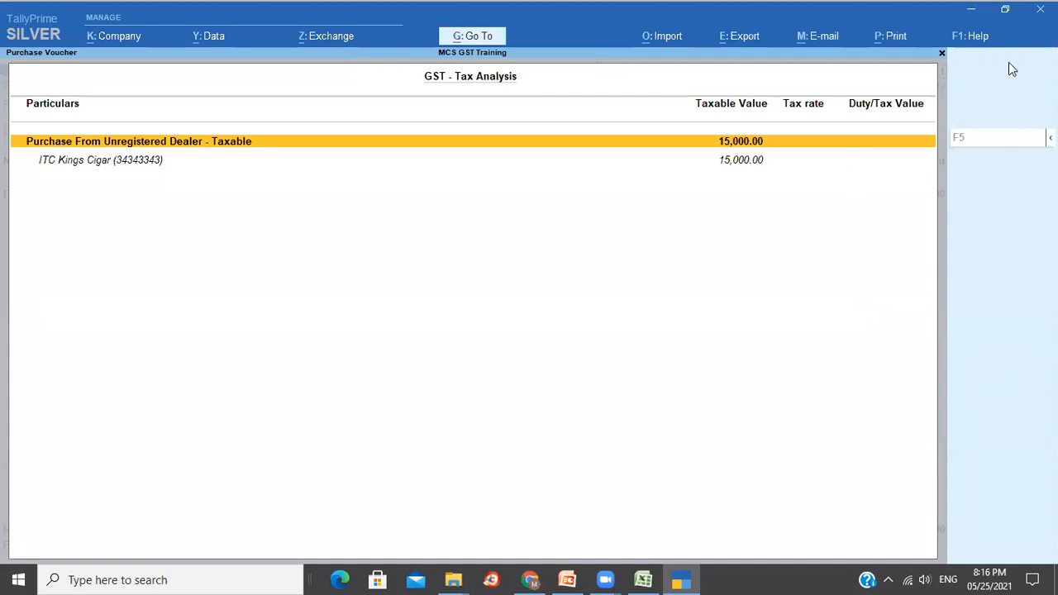
{"action": "key", "text": "alt+F5"}
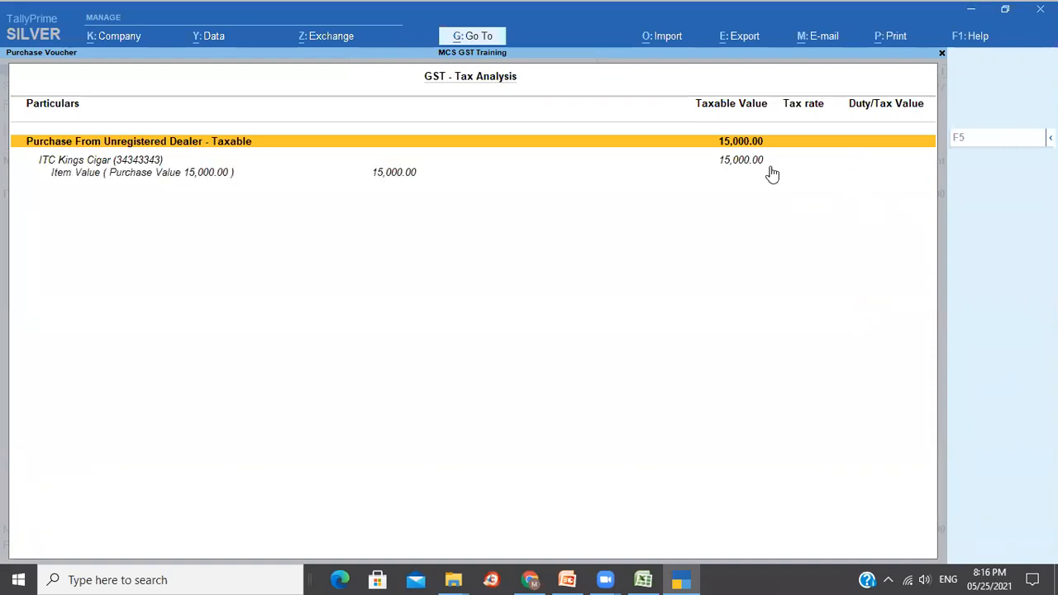
{"action": "key", "text": "Down"}
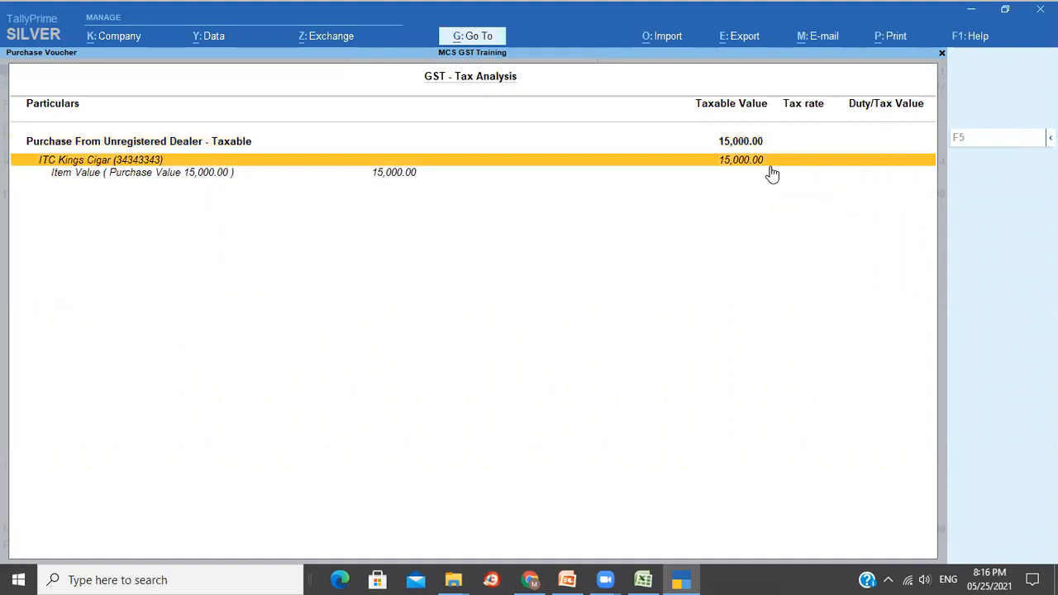
{"action": "key", "text": "Down"}
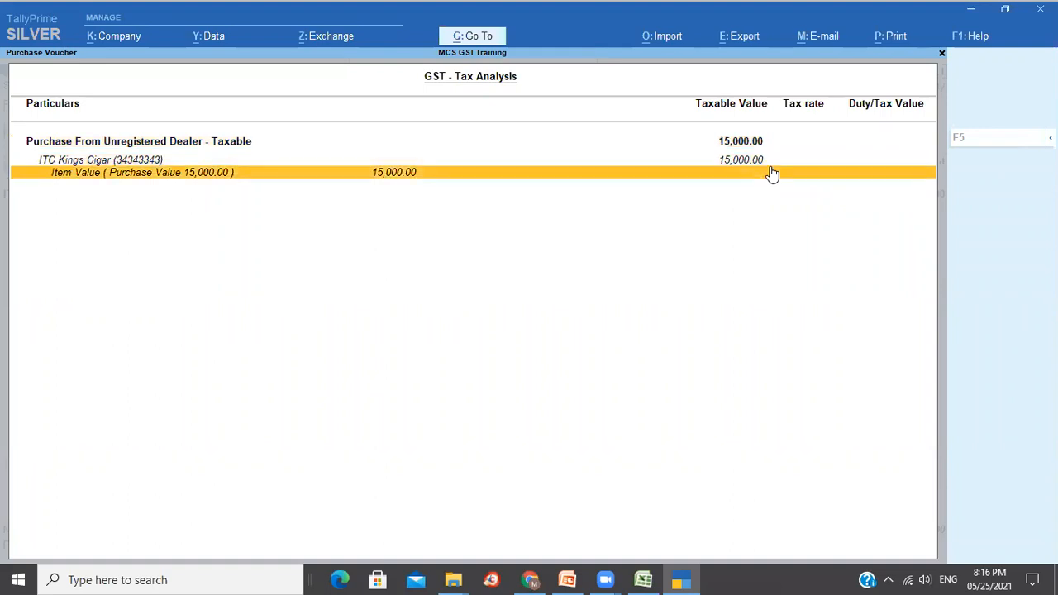
{"action": "key", "text": "Up"}
{"action": "key", "text": "Up"}
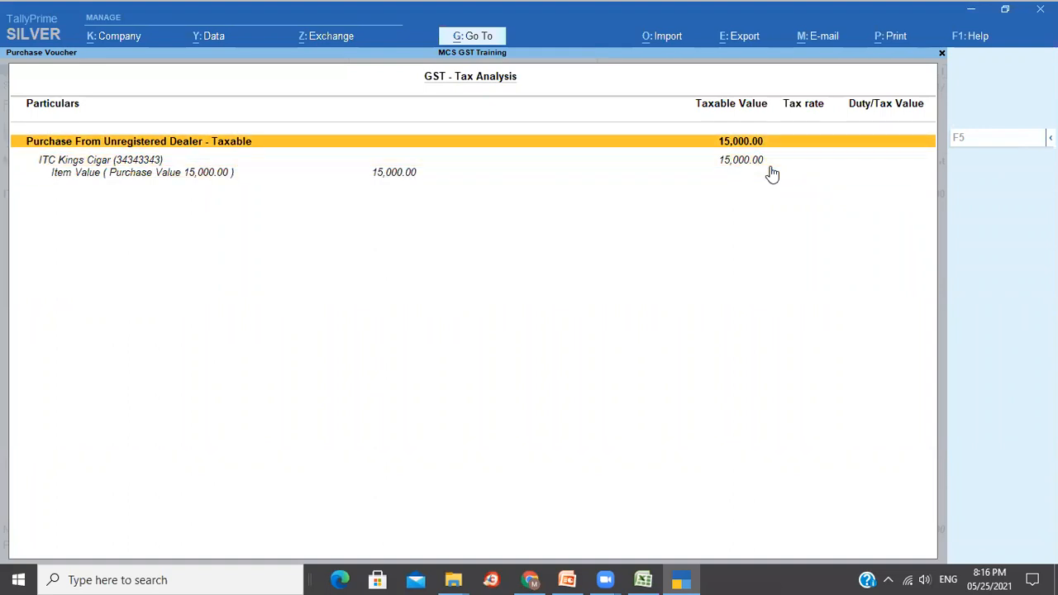
{"action": "key", "text": "Escape"}
{"action": "key", "text": "Escape"}
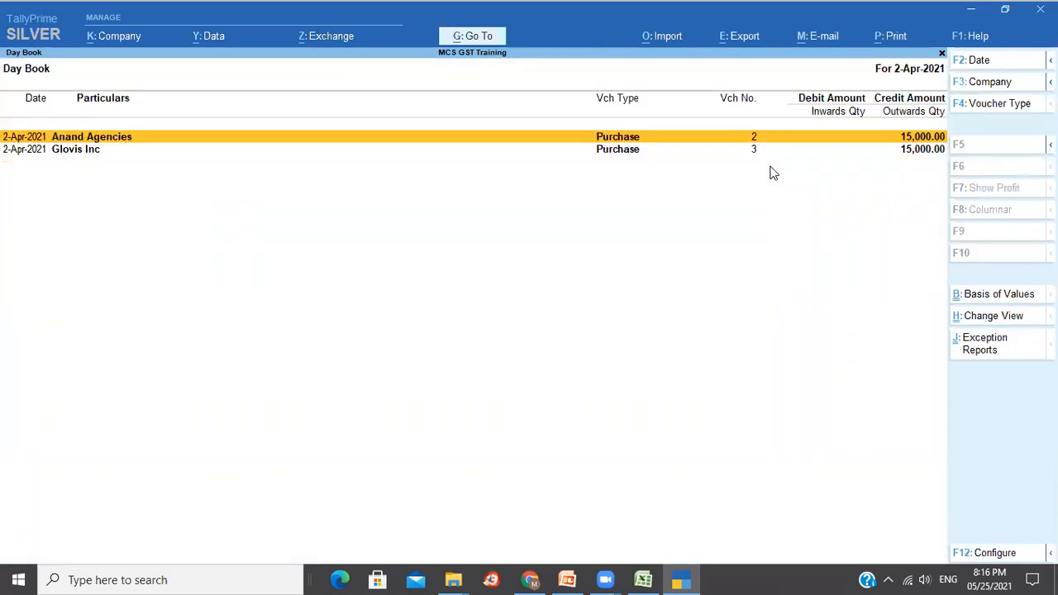
Open Glovis Inc's voucher and review its detailed GST analysis: 2,100 CGST, 2,100 SGST, 15,000 cess.
{"action": "key", "text": "Down"}
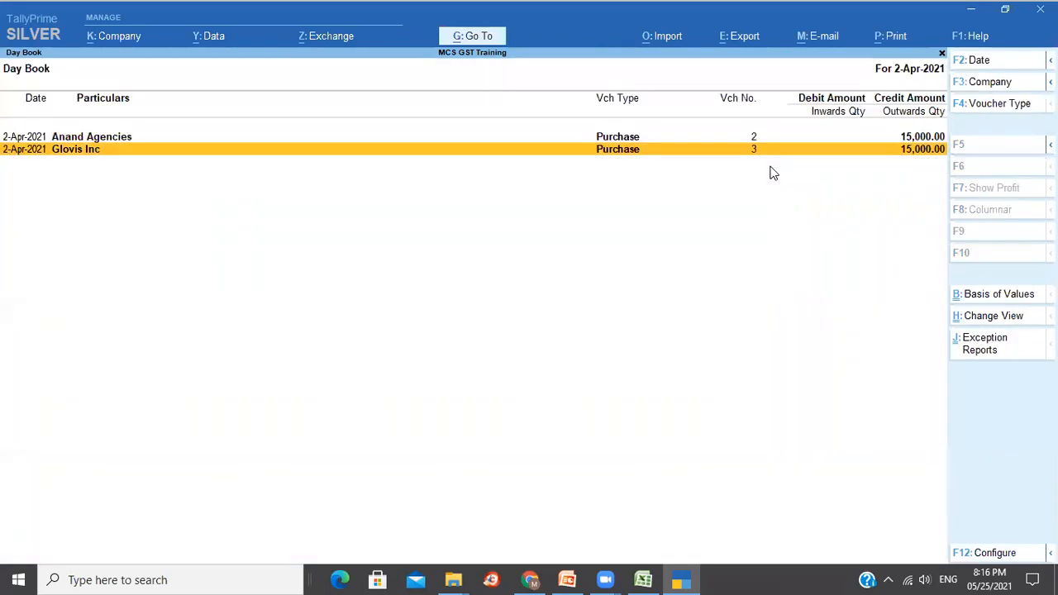
{"action": "key", "text": "Return"}
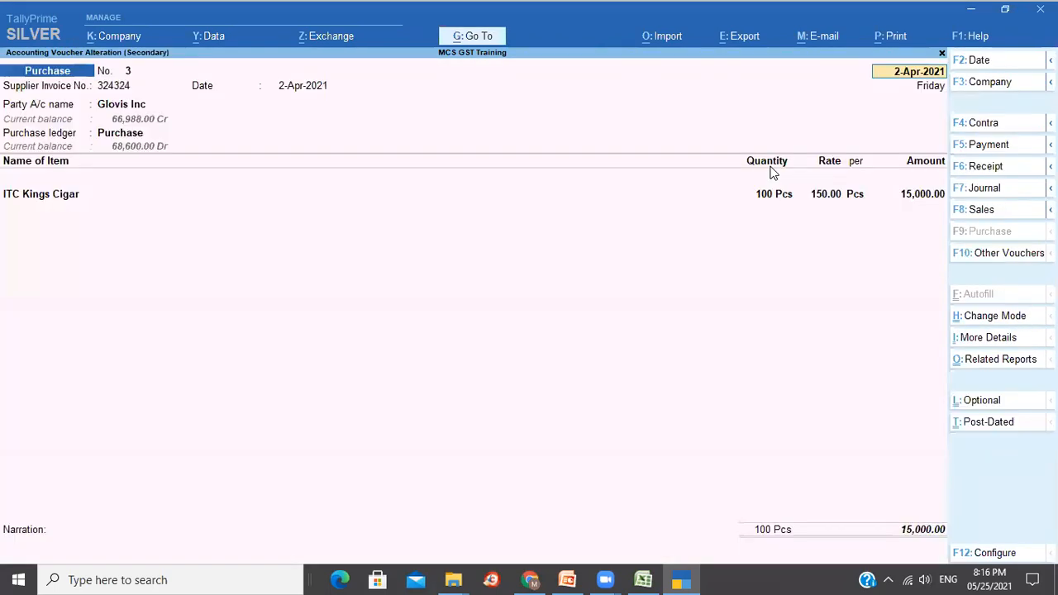
{"action": "left_click", "coordinate": [999, 360]}
{"action": "key", "text": "Return"}
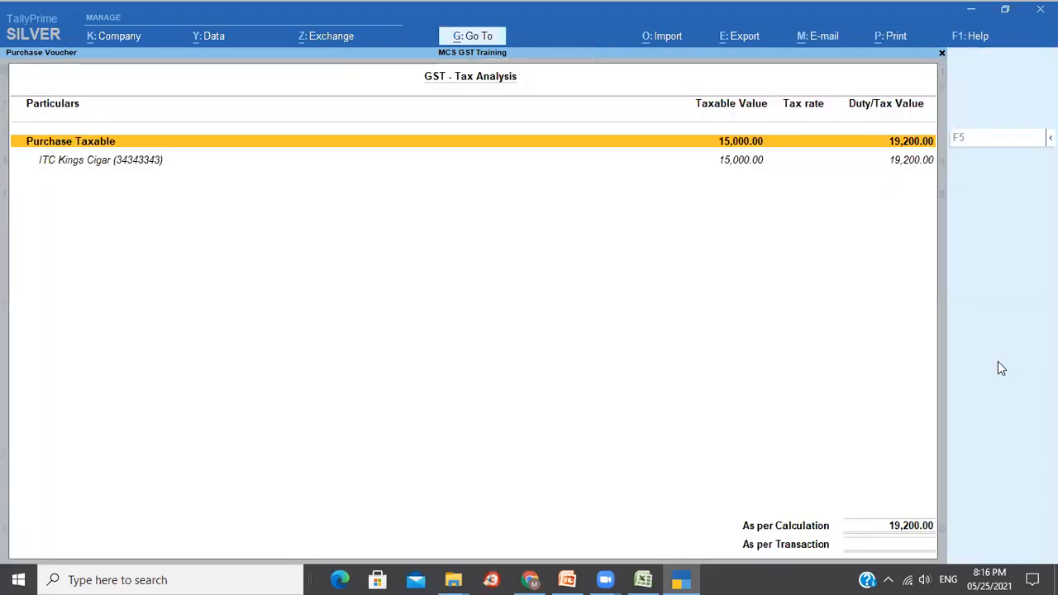
{"action": "key", "text": "alt+F5"}
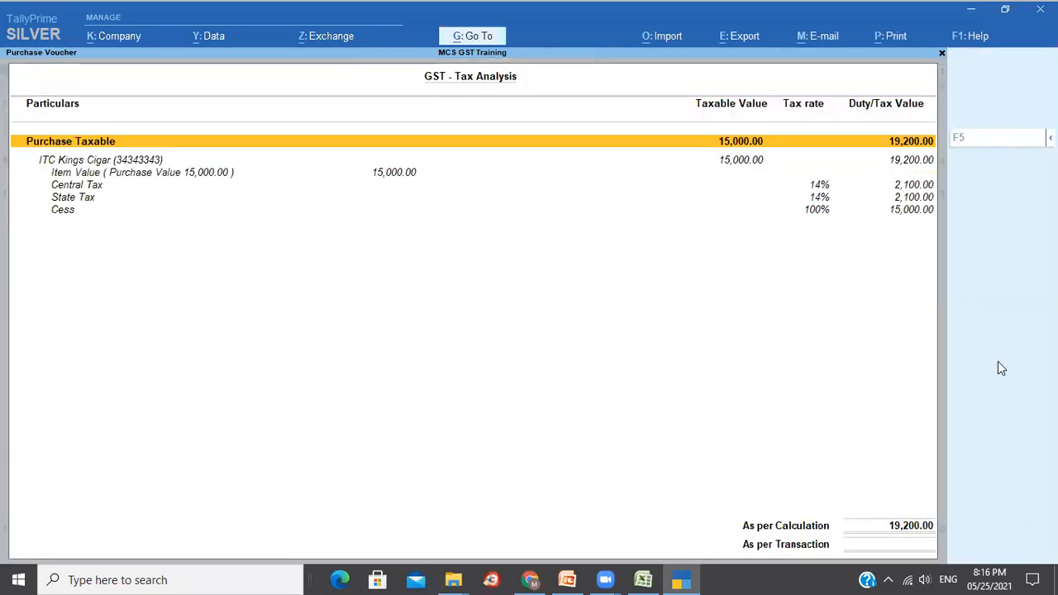
{"action": "key", "text": "Down"}
{"action": "key", "text": "Down"}
{"action": "key", "text": "Down"}
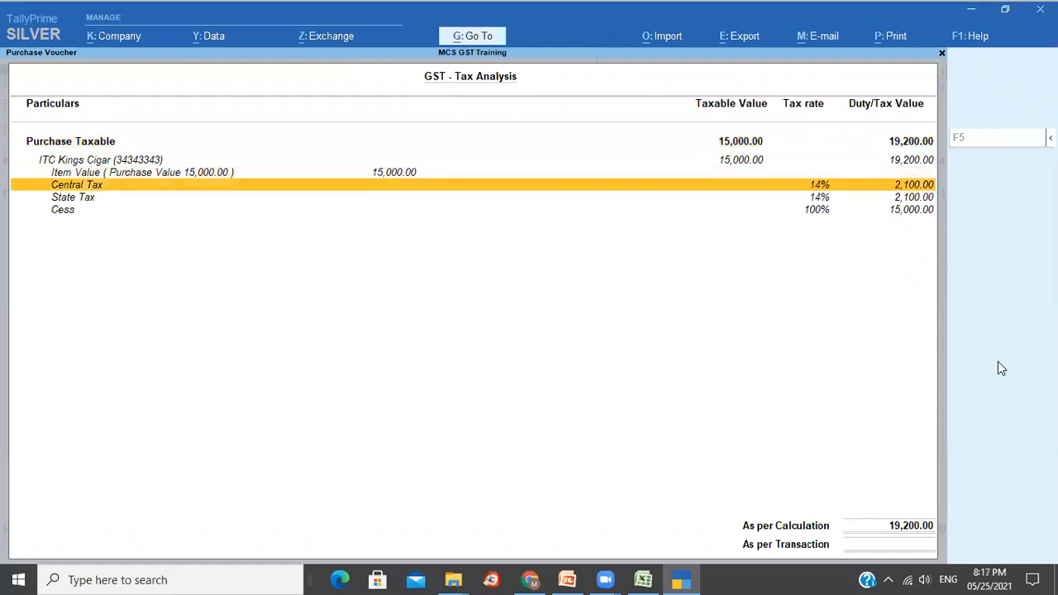
{"action": "key", "text": "Down"}
{"action": "key", "text": "Down"}
{"action": "key", "text": "Up"}
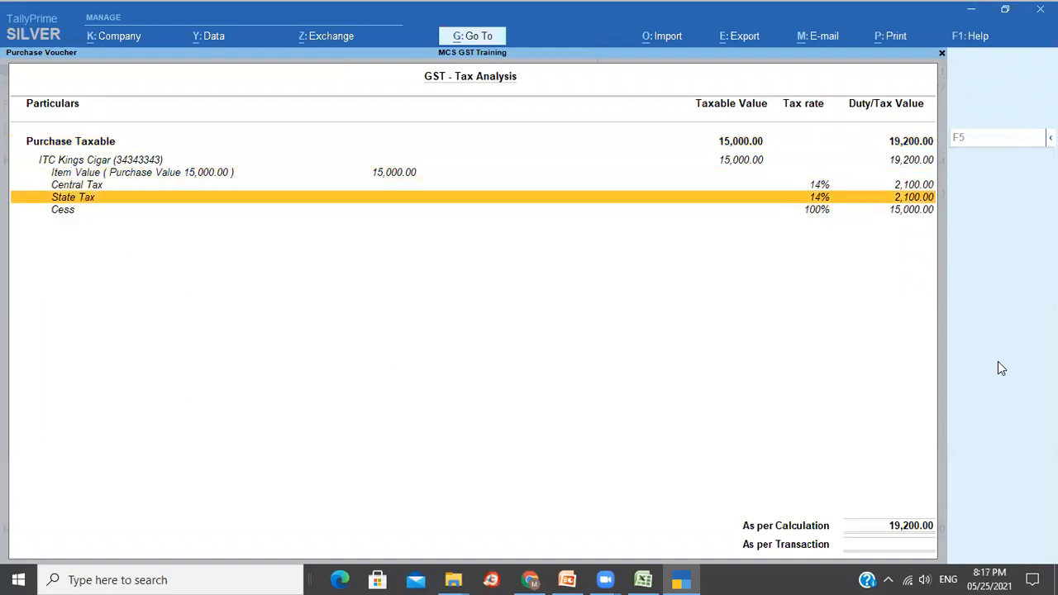
{"action": "key", "text": "Up"}
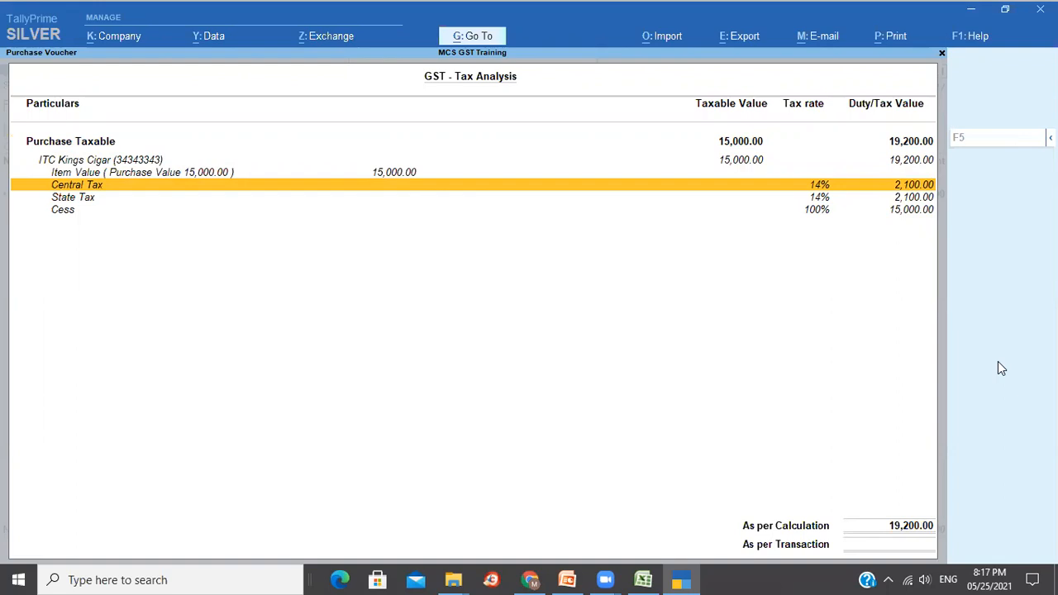
{"action": "key", "text": "Escape"}
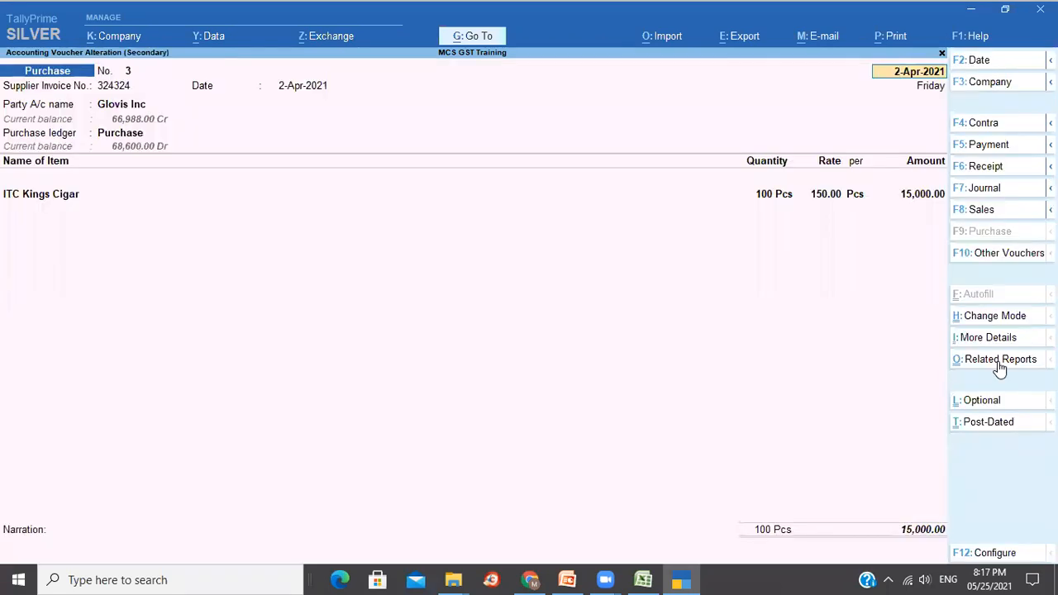
Move past the item lines and add Input CGST at 2,100.00.
{"action": "left_click", "coordinate": [915, 196]}
{"action": "key", "text": "Return"}
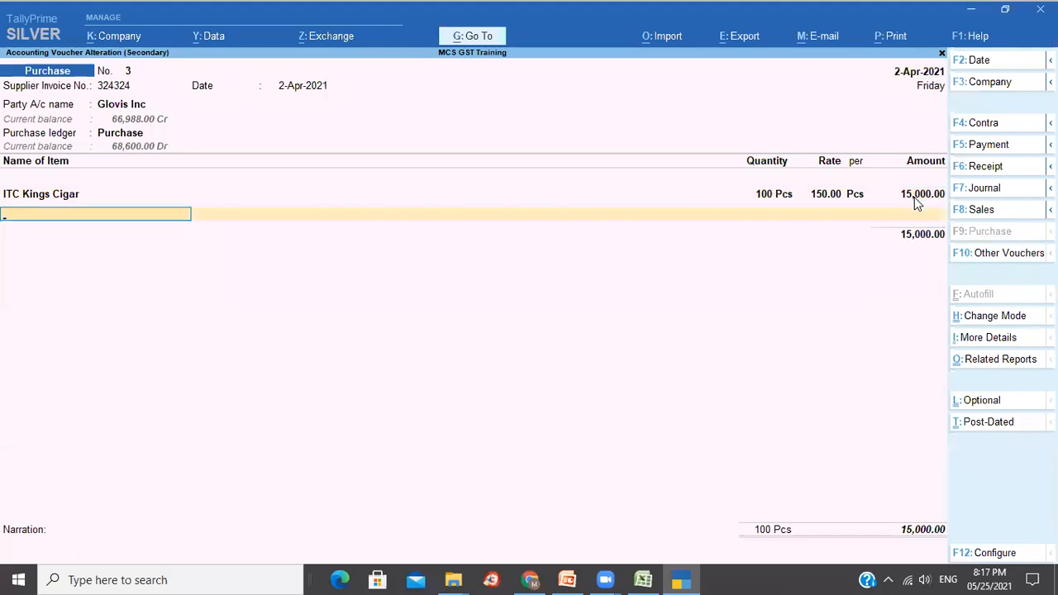
{"action": "key", "text": "Return"}
{"action": "type", "text": "In"}
{"action": "key", "text": "Down"}
{"action": "key", "text": "Return"}
{"action": "key", "text": "Return"}
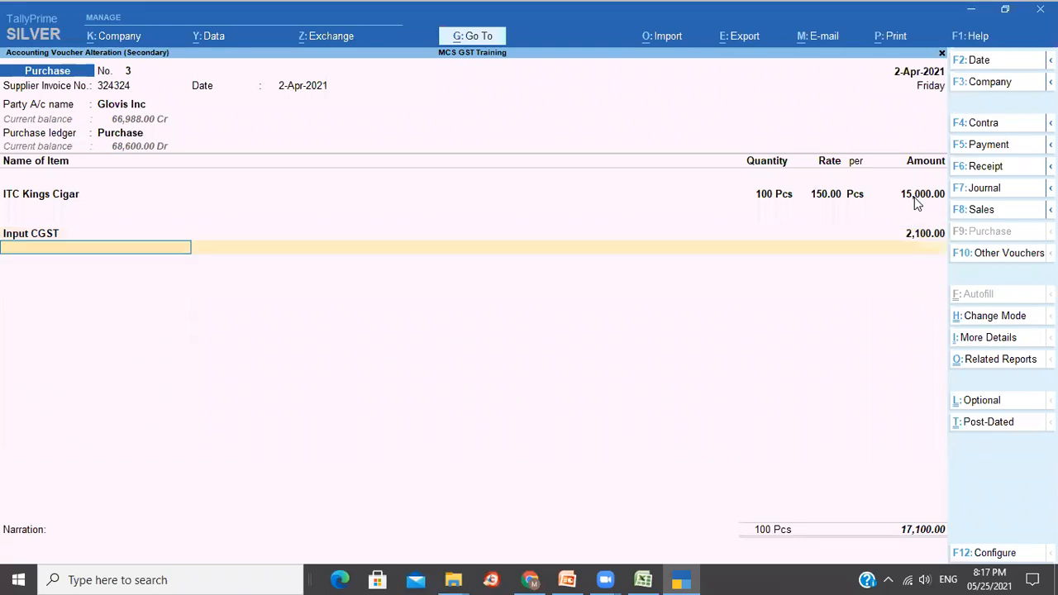
Add Input SGST 2,100.00 and Input GST Cess 15,000.00, then save the 34,200.00 voucher.
{"action": "type", "text": "Inp"}
{"action": "key", "text": "Down"}
{"action": "key", "text": "Down"}
{"action": "key", "text": "Down"}
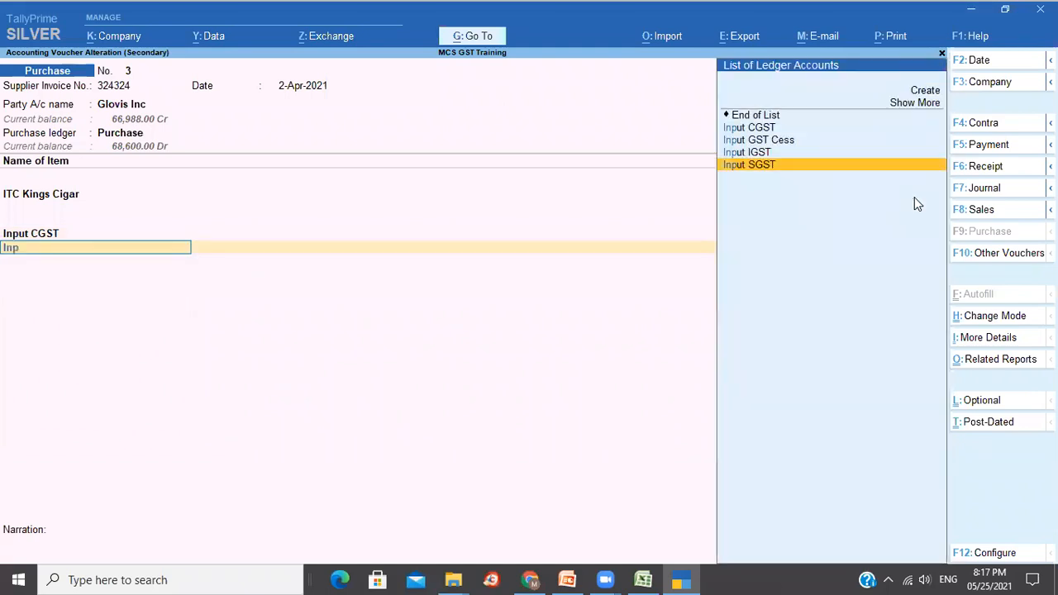
{"action": "key", "text": "Return"}
{"action": "key", "text": "Return"}
{"action": "type", "text": "In"}
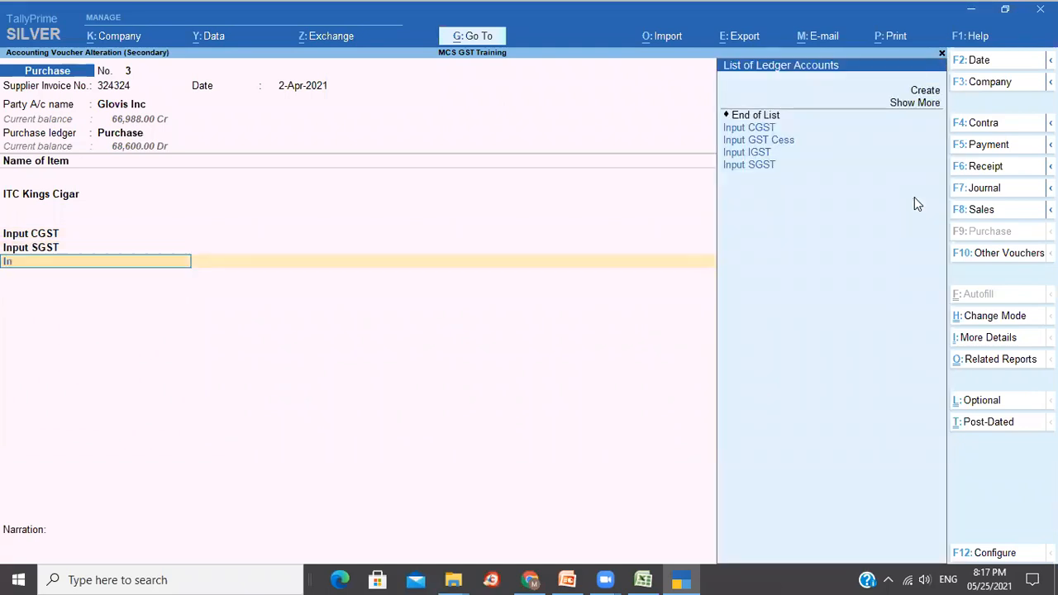
{"action": "key", "text": "Down"}
{"action": "key", "text": "Down"}
{"action": "key", "text": "Return"}
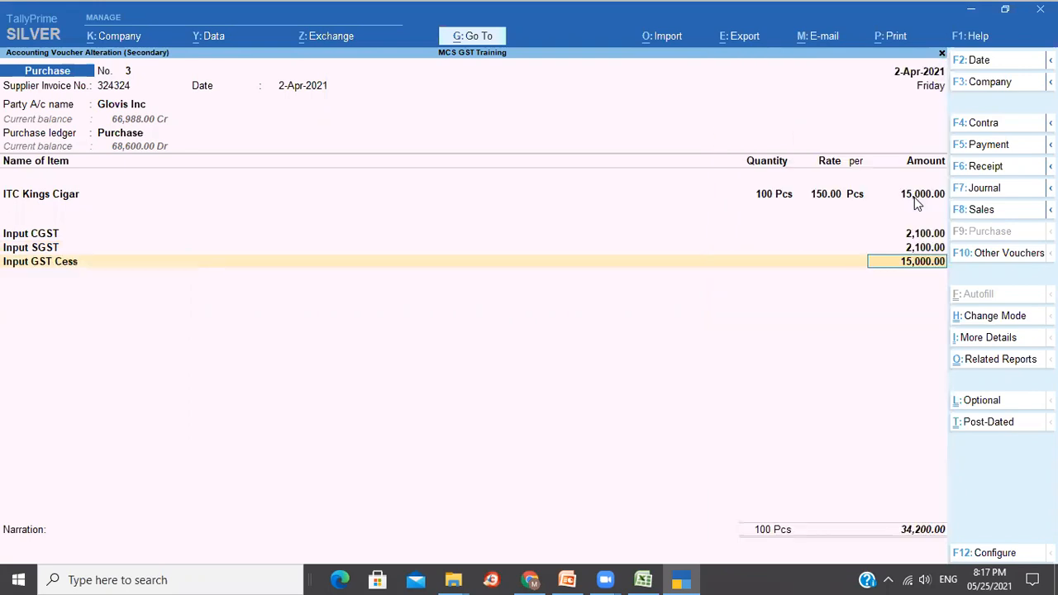
{"action": "key", "text": "Return"}
{"action": "key", "text": "Return"}
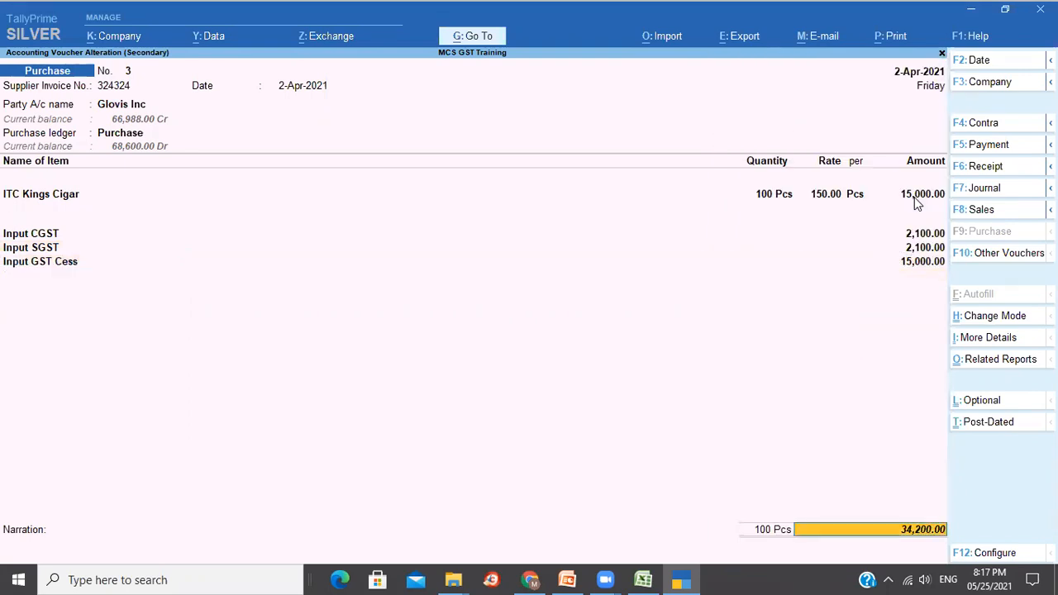
{"action": "key", "text": "Return"}
{"action": "key", "text": "Return"}
{"action": "key", "text": "Return"}
{"action": "key", "text": "Return"}
{"action": "key", "text": "Return"}
{"action": "key", "text": "Return"}
{"action": "key", "text": "Return"}
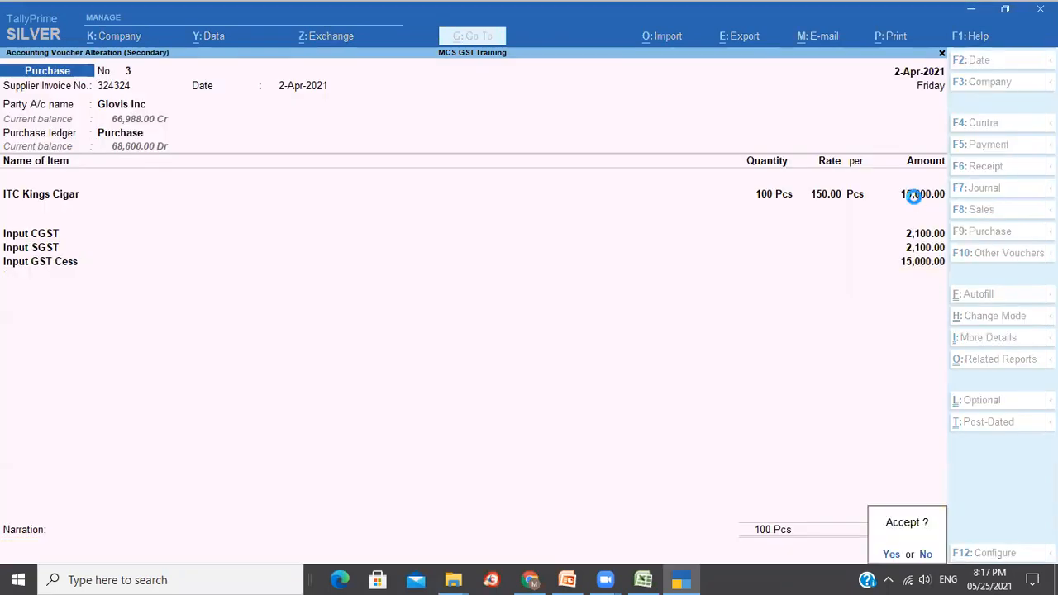
{"action": "key", "text": "Return"}
Review the 2-Apr-2021 Day Book entries for Anand Agencies and Glovis Inc.
{"action": "key", "text": "Up"}
{"action": "key", "text": "Down"}
{"action": "key", "text": "Up"}
{"action": "key", "text": "Down"}
{"action": "key", "text": "Up"}
{"action": "key", "text": "Down"}
{"action": "key", "text": "Up"}
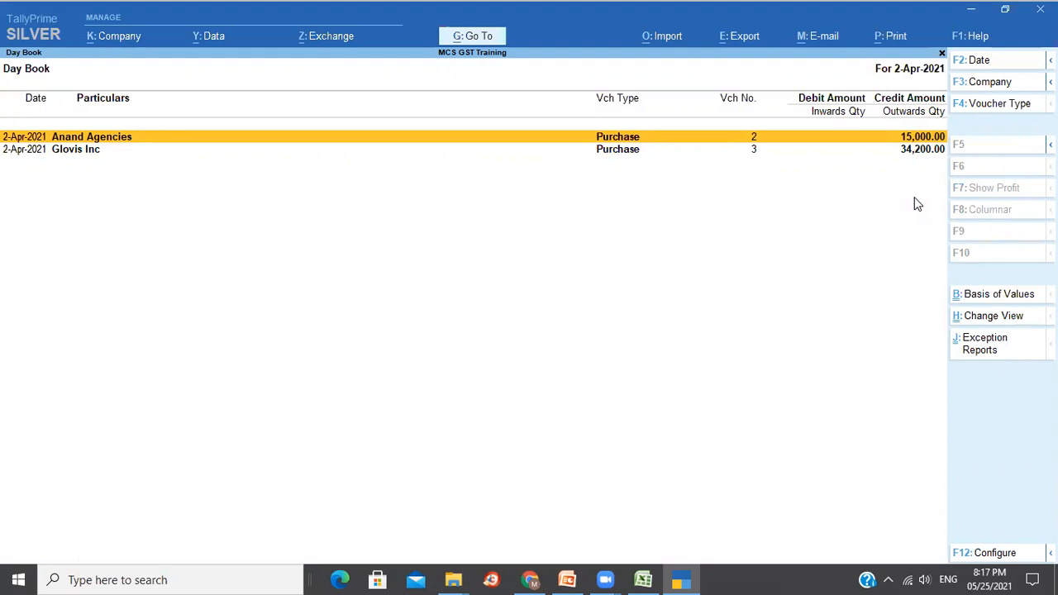
Open the Day Book for 1-Apr-2021 and open the KGA sales voucher.
{"action": "key", "text": "Escape"}
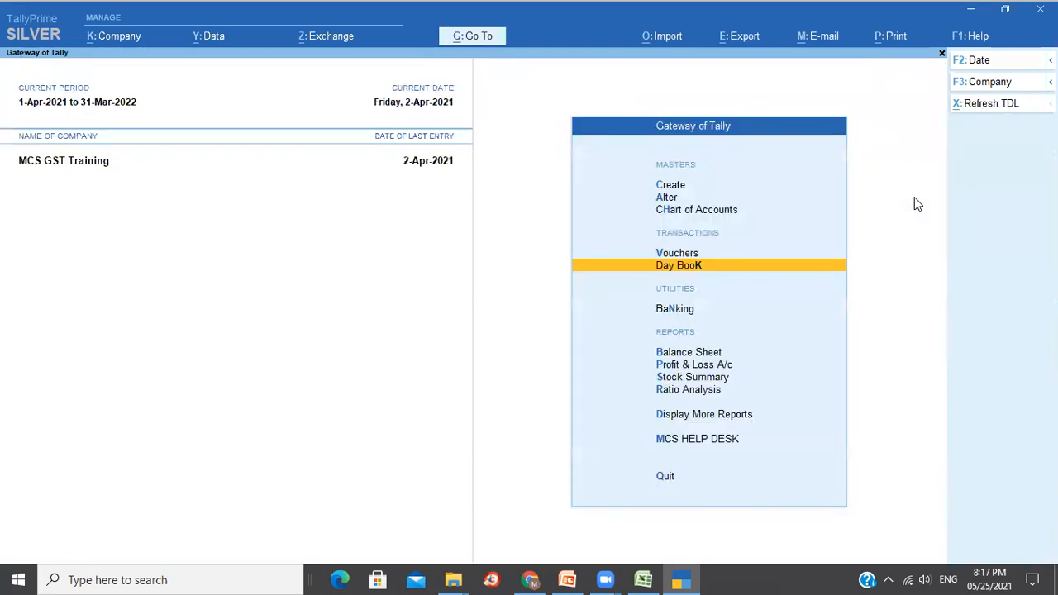
{"action": "key", "text": "Return"}
{"action": "key", "text": "Page_Up"}
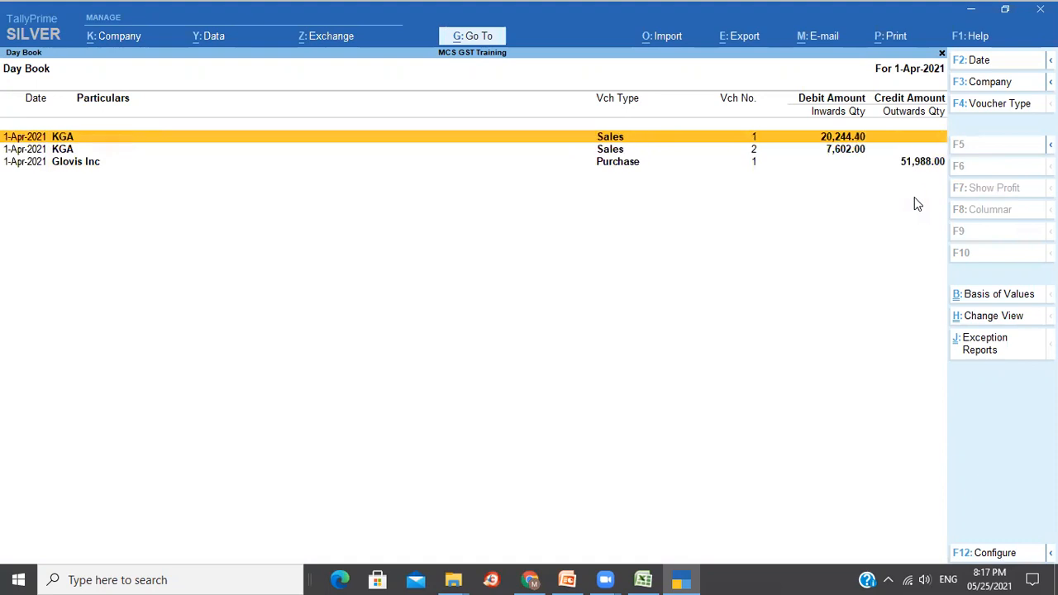
{"action": "key", "text": "Return"}
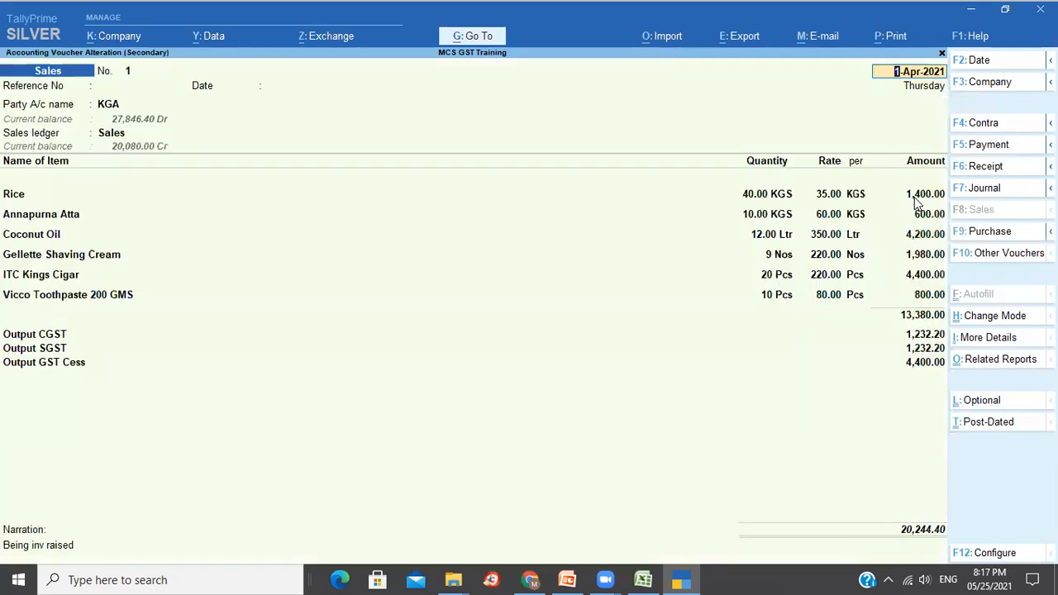
Preview the KGA voucher as a Tax Invoice, checking header, HSN/SAC summary and footer.
{"action": "key", "text": "alt+p"}
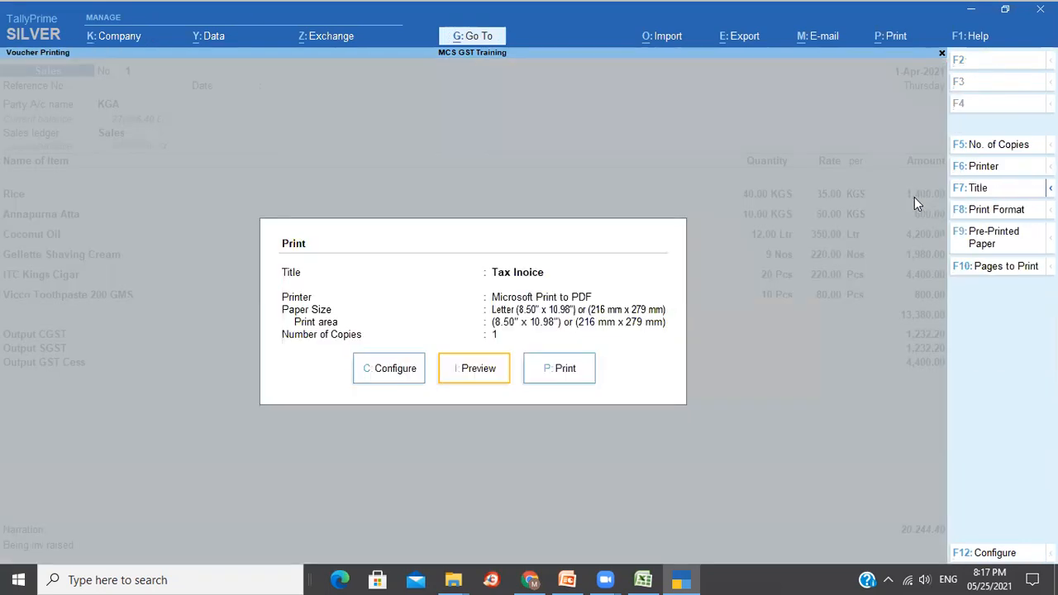
{"action": "key", "text": "i"}
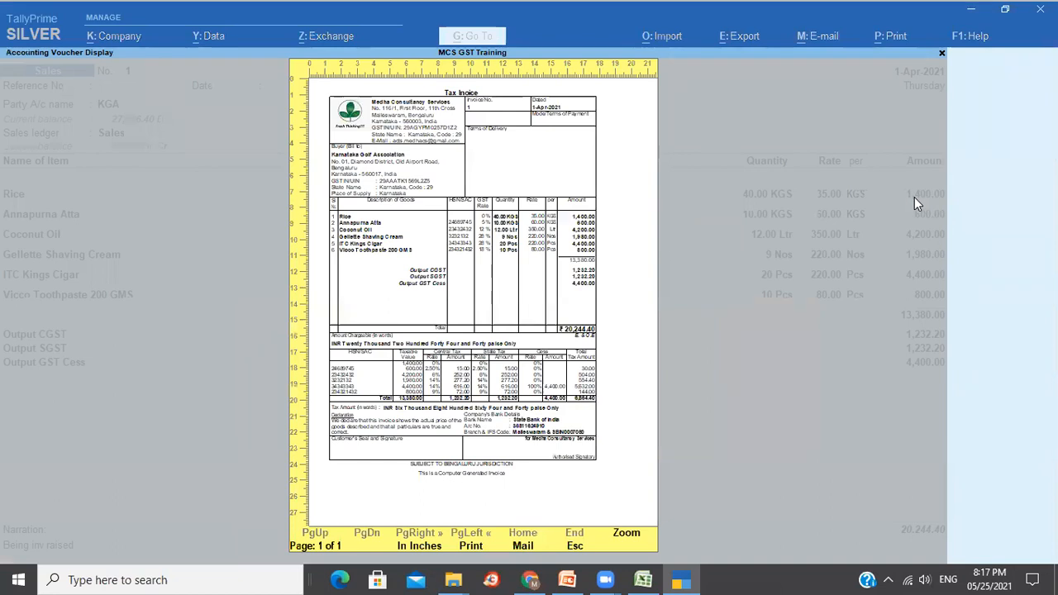
{"action": "key", "text": "Return"}
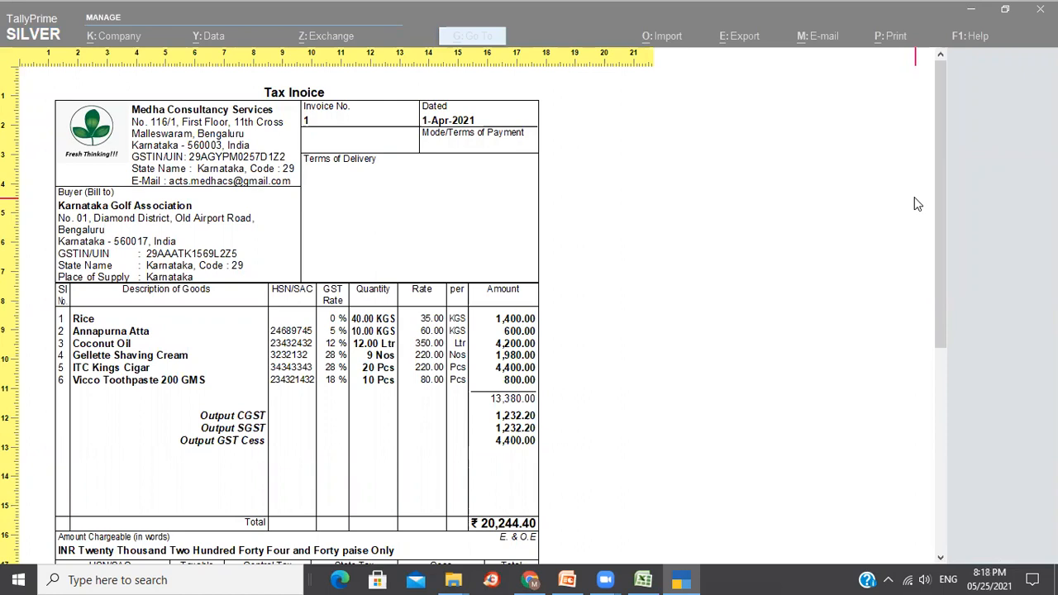
{"action": "key", "text": "Down"}
{"action": "key", "text": "Down"}
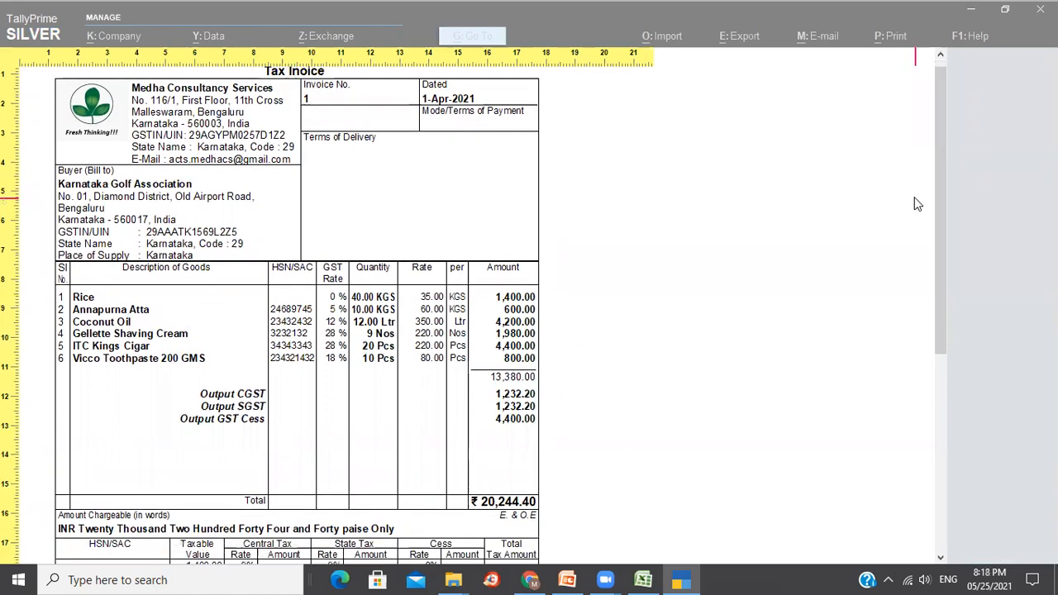
{"action": "key", "text": "Down"}
{"action": "key", "text": "Down"}
{"action": "key", "text": "Down"}
{"action": "key", "text": "Down"}
{"action": "key", "text": "Down"}
{"action": "key", "text": "Down"}
{"action": "key", "text": "Down"}
{"action": "key", "text": "Down"}
{"action": "key", "text": "Down"}
{"action": "key", "text": "Down"}
{"action": "key", "text": "Down"}
{"action": "key", "text": "Down"}
{"action": "key", "text": "Down"}
{"action": "key", "text": "Down"}
{"action": "key", "text": "Down"}
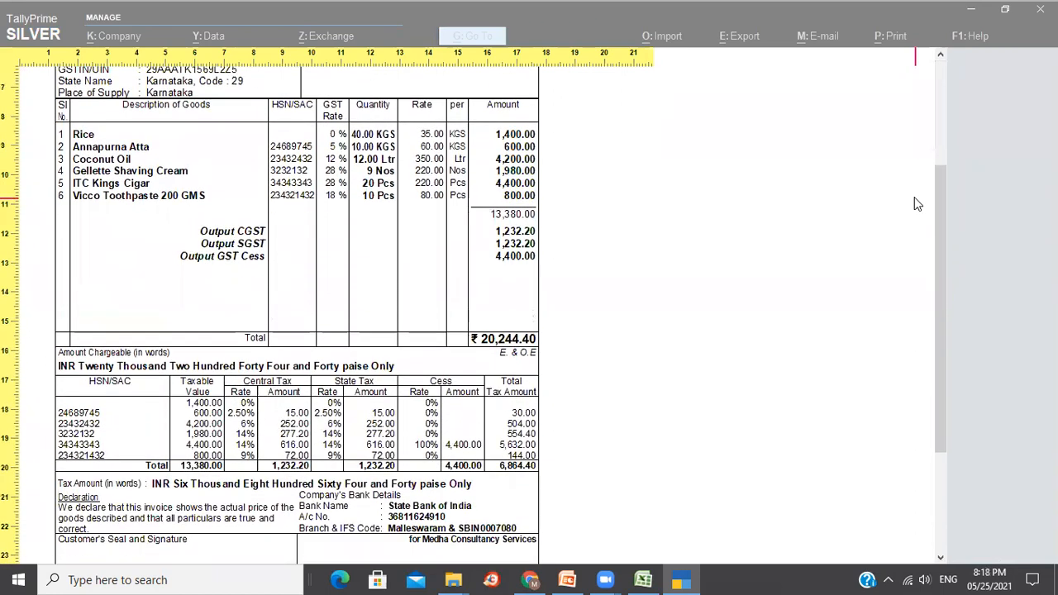
{"action": "key", "text": "Down"}
{"action": "key", "text": "Down"}
{"action": "key", "text": "Down"}
{"action": "key", "text": "Down"}
{"action": "key", "text": "Down"}
{"action": "key", "text": "Down"}
{"action": "key", "text": "Down"}
{"action": "key", "text": "Down"}
{"action": "key", "text": "Down"}
{"action": "key", "text": "Down"}
{"action": "key", "text": "Down"}
{"action": "key", "text": "Down"}
{"action": "key", "text": "Down"}
{"action": "key", "text": "Down"}
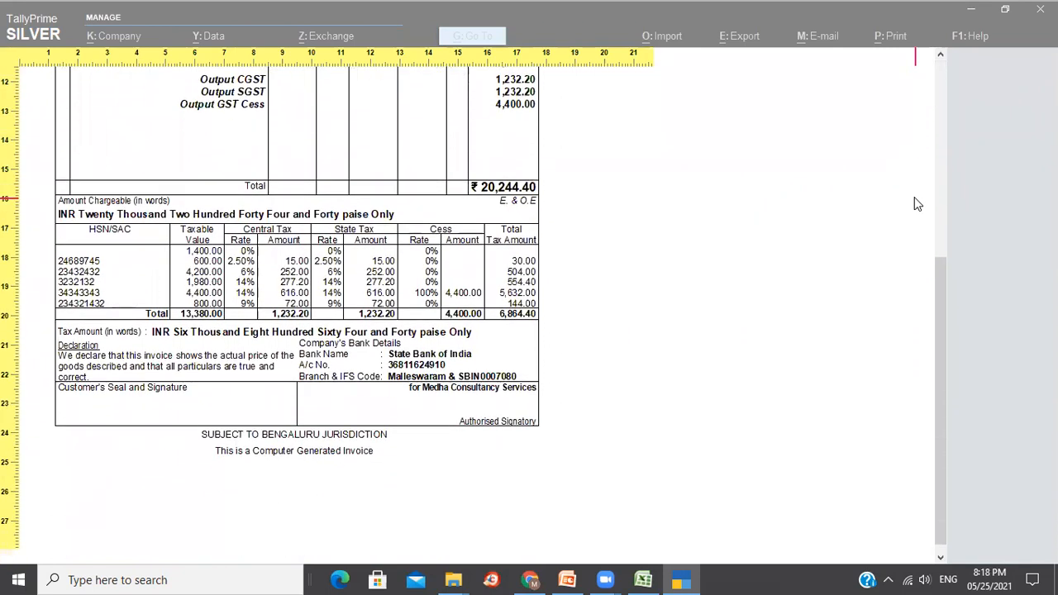
{"action": "key", "text": "Up"}
{"action": "key", "text": "Up"}
{"action": "key", "text": "Up"}
{"action": "key", "text": "Up"}
{"action": "key", "text": "Up"}
{"action": "key", "text": "Up"}
{"action": "key", "text": "Up"}
{"action": "key", "text": "Up"}
{"action": "key", "text": "Up"}
{"action": "key", "text": "Up"}
{"action": "key", "text": "Up"}
{"action": "key", "text": "Up"}
{"action": "key", "text": "Up"}
{"action": "key", "text": "Up"}
{"action": "key", "text": "Up"}
{"action": "key", "text": "Up"}
{"action": "key", "text": "Up"}
{"action": "key", "text": "Up"}
{"action": "key", "text": "Up"}
{"action": "key", "text": "Up"}
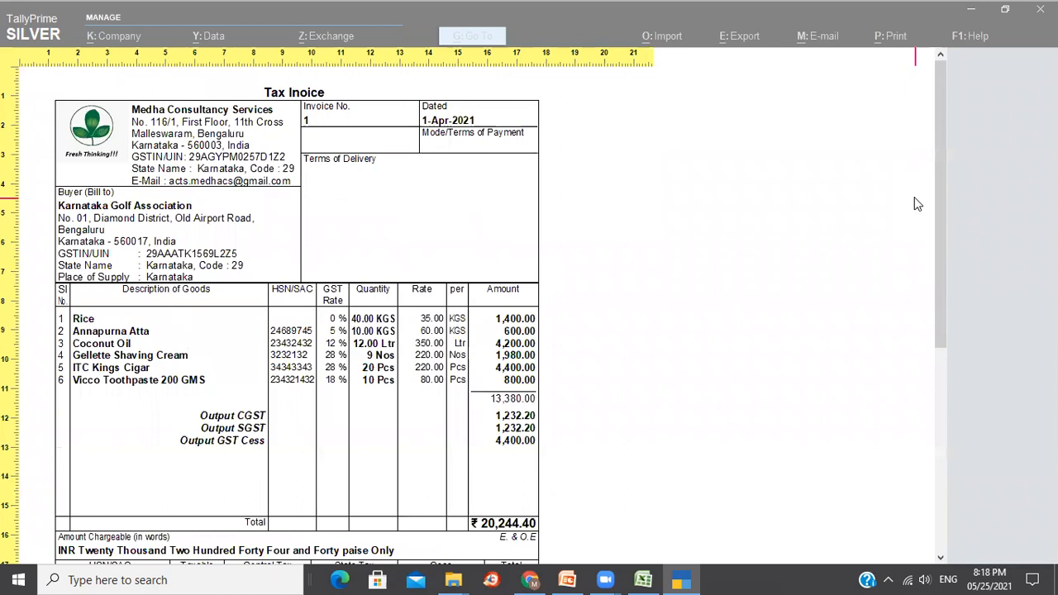
{"action": "key", "text": "Escape"}
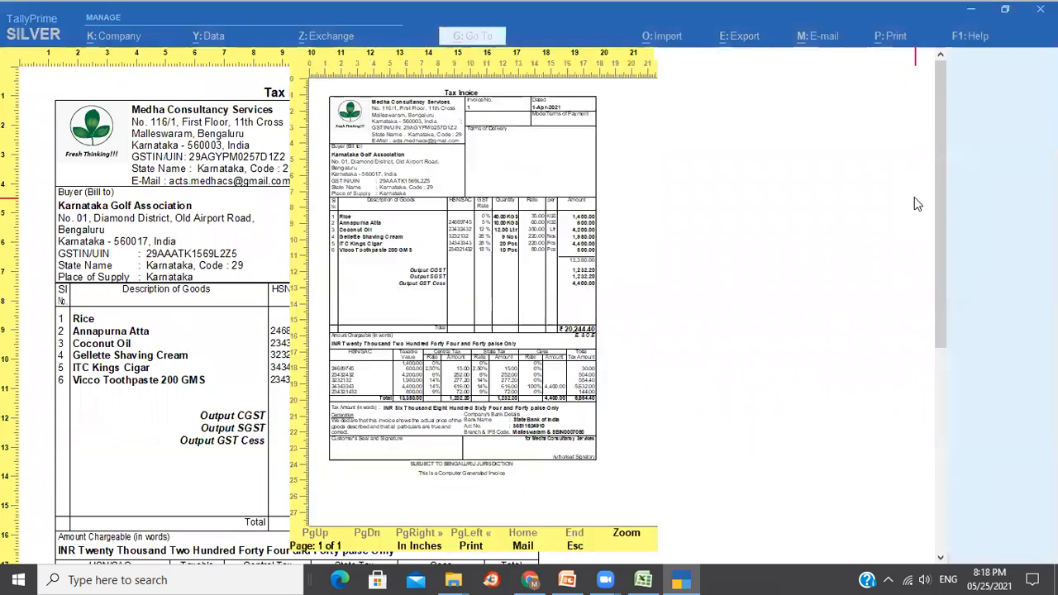
{"action": "key", "text": "Escape"}
{"action": "key", "text": "Escape"}
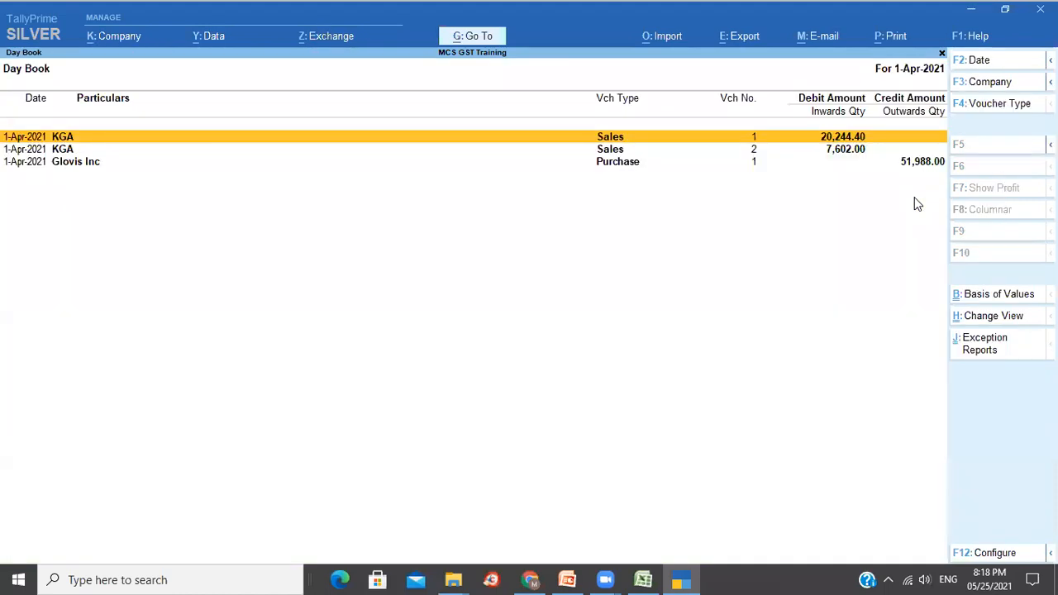
{"action": "key", "text": "Escape"}
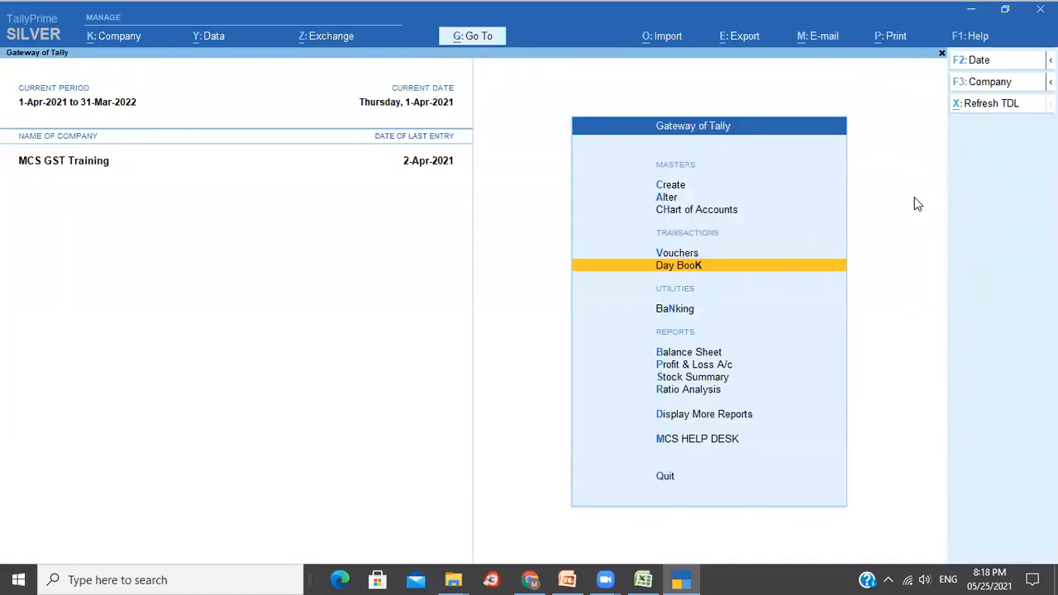
Review Profit & Loss lines: purchases 68,600.00, sales 20,080.00, closing stock 54,540.00, nett profit 6,020.00.
{"action": "key", "text": "Down"}
{"action": "key", "text": "Down"}
{"action": "key", "text": "Down"}
{"action": "key", "text": "Down"}
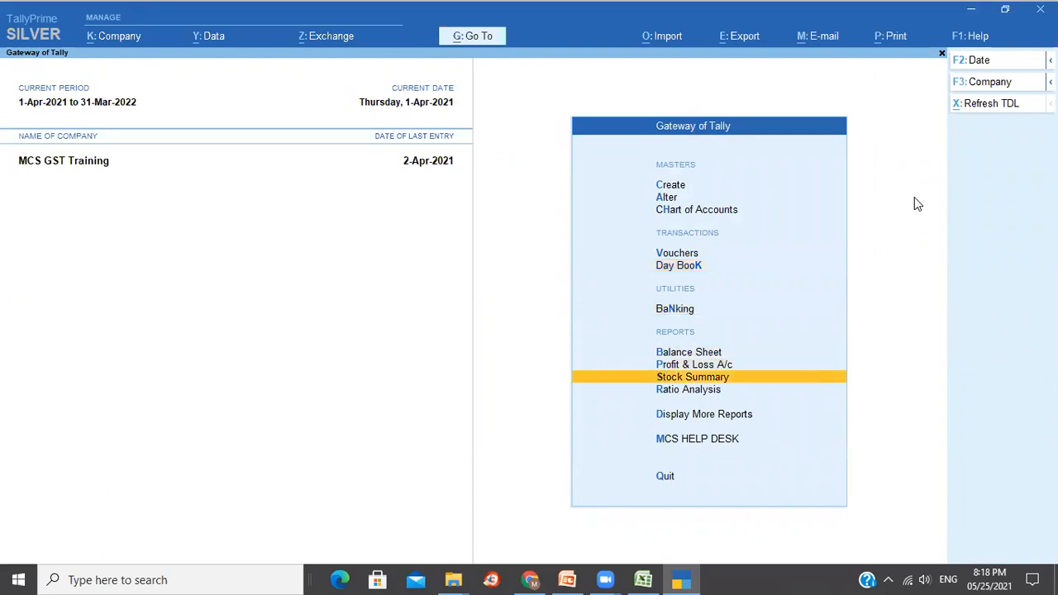
{"action": "key", "text": "Up"}
{"action": "key", "text": "Return"}
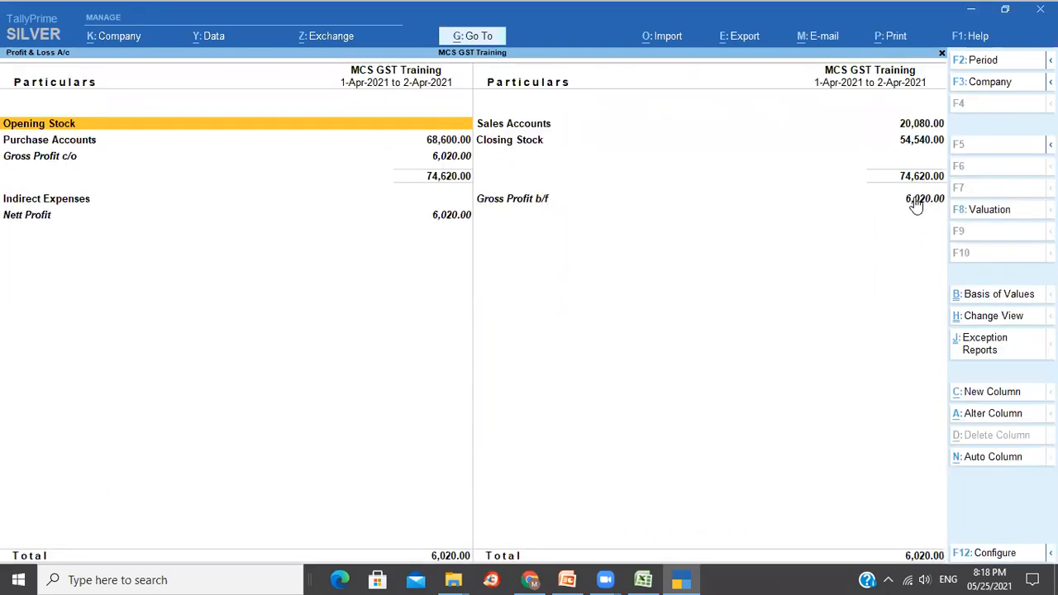
{"action": "key", "text": "Down"}
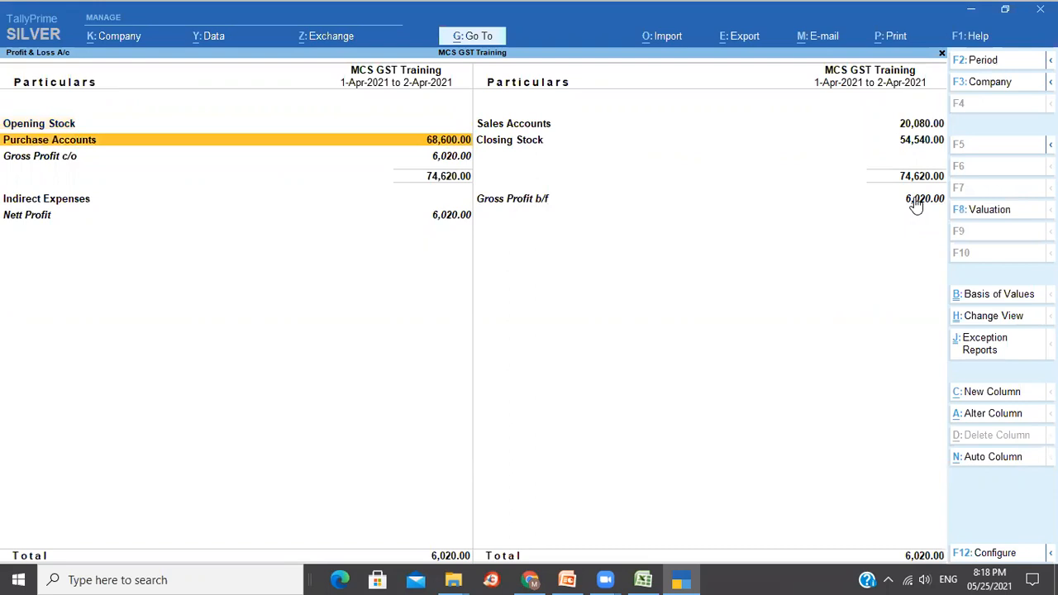
{"action": "key", "text": "Right"}
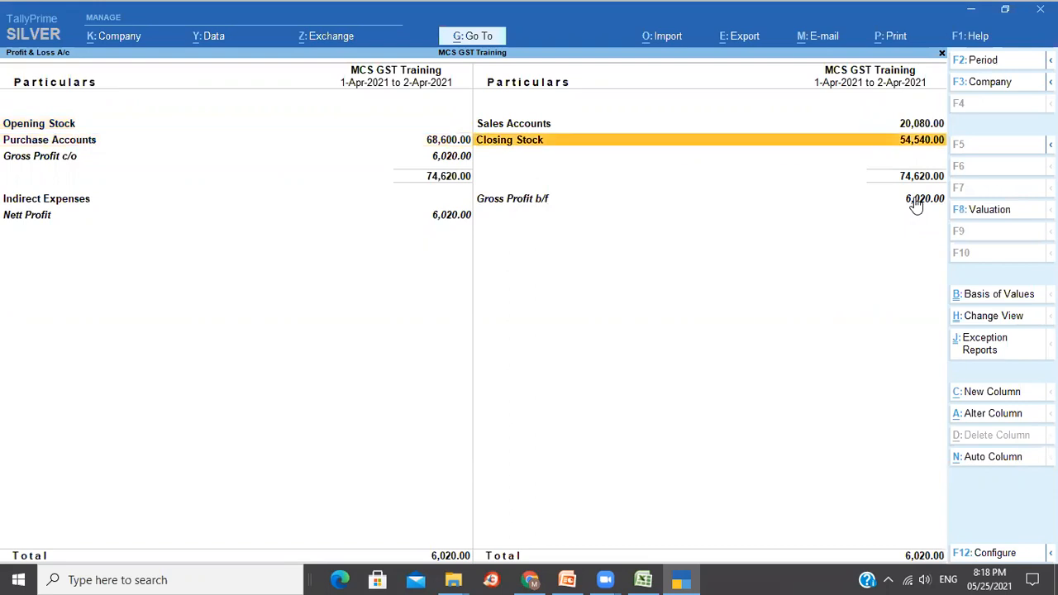
{"action": "key", "text": "Up"}
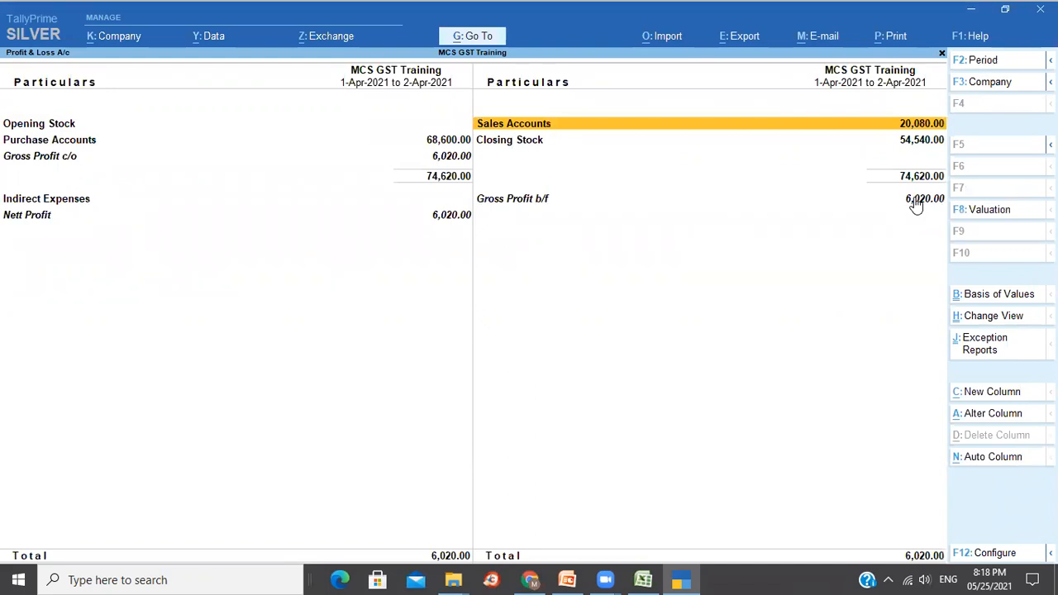
{"action": "key", "text": "Down"}
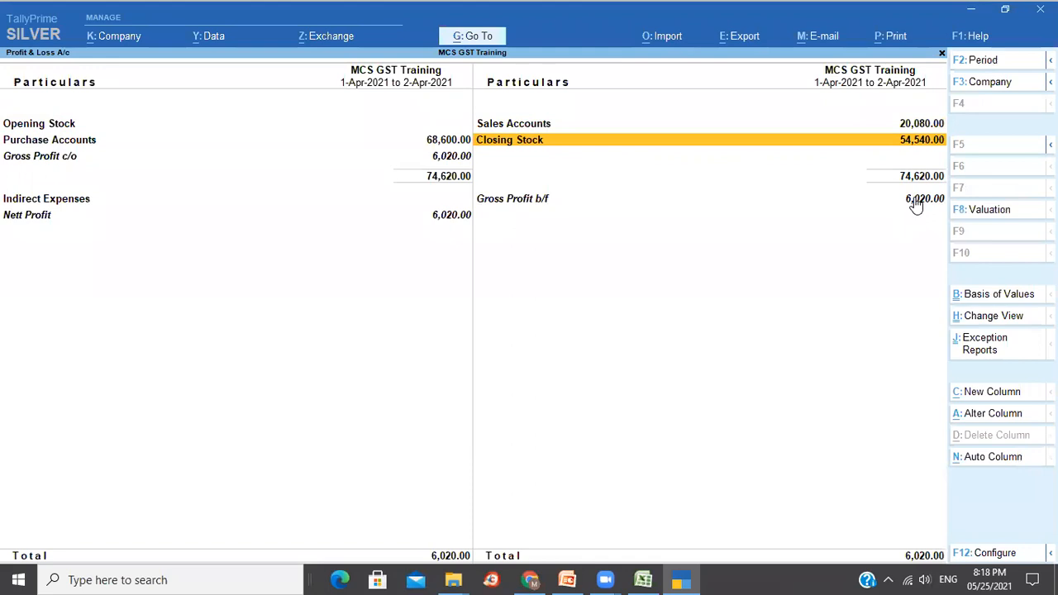
{"action": "key", "text": "Left"}
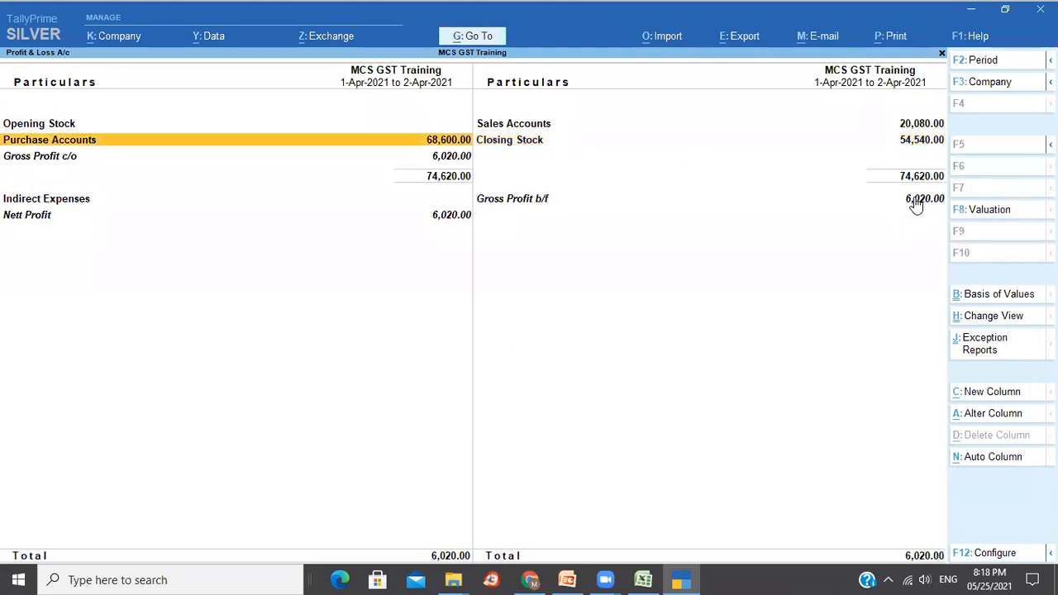
{"action": "key", "text": "Up"}
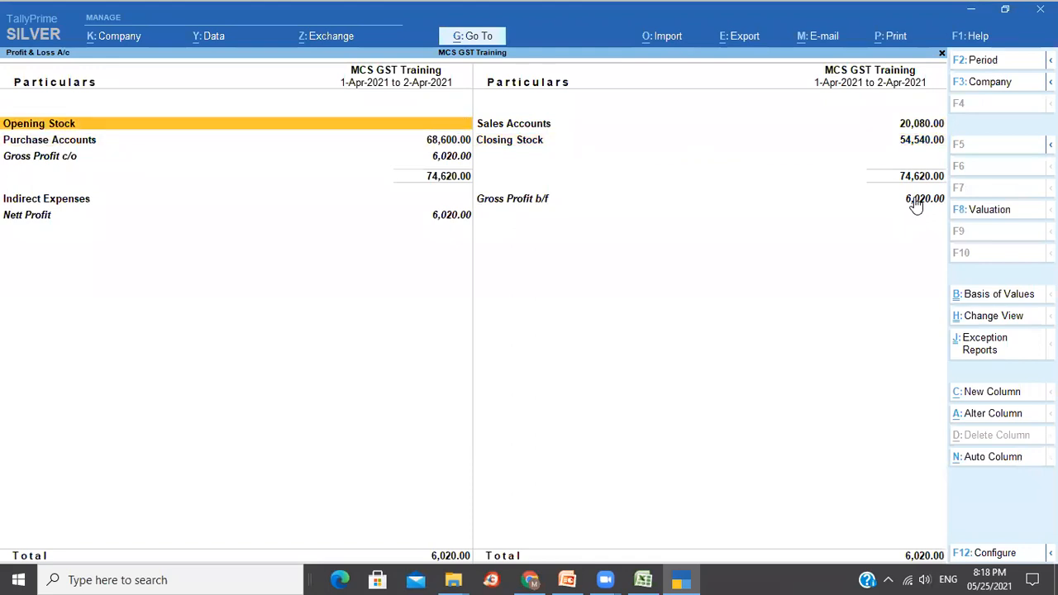
{"action": "key", "text": "Escape"}
Open the Balance Sheet and drill from Current Liabilities into the Duties & Taxes group.
{"action": "key", "text": "Up"}
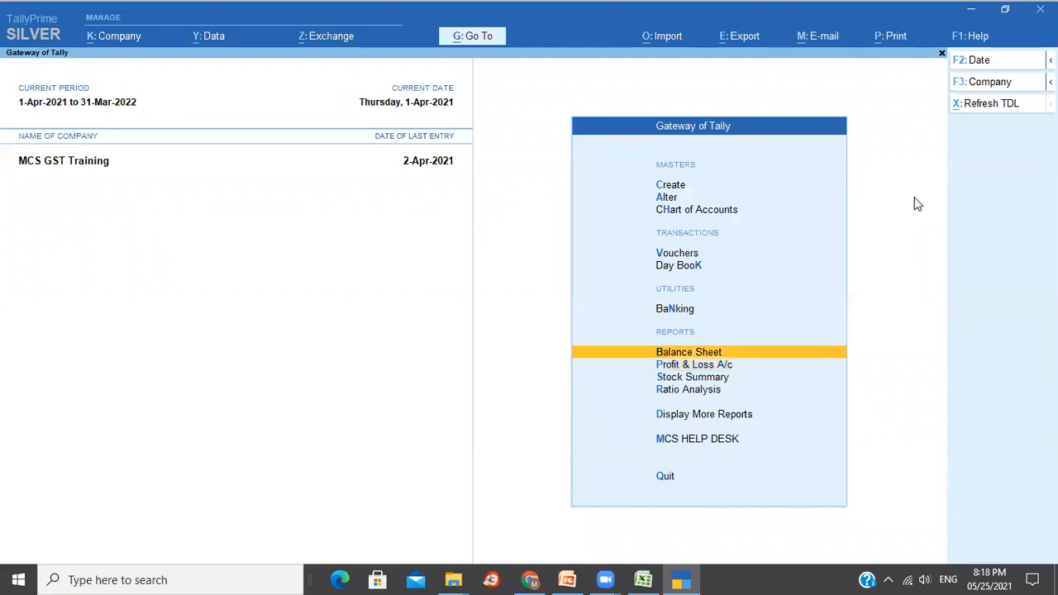
{"action": "key", "text": "Return"}
{"action": "key", "text": "Down"}
{"action": "key", "text": "Down"}
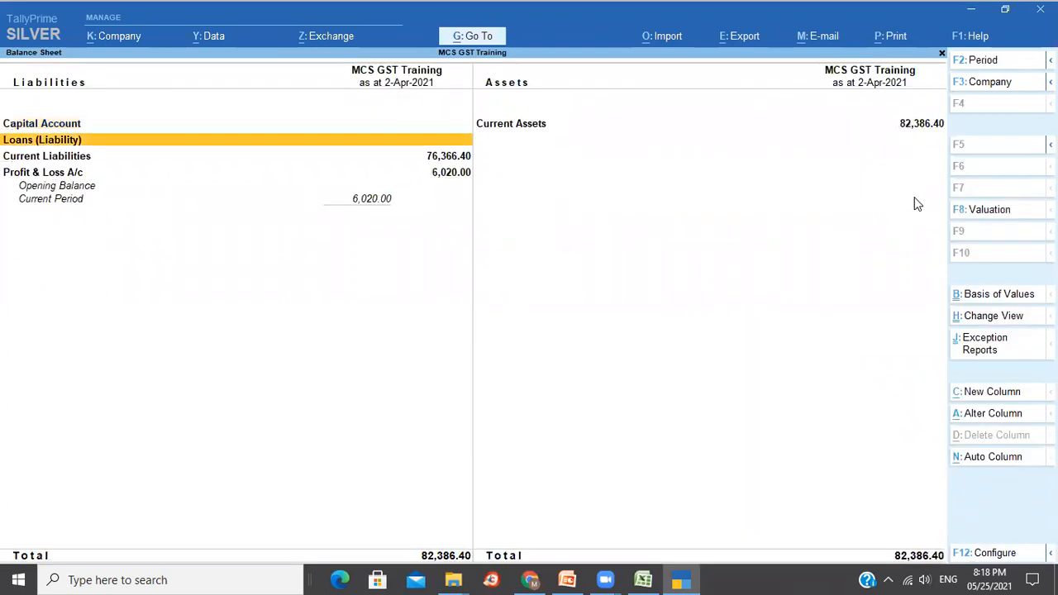
{"action": "key", "text": "Return"}
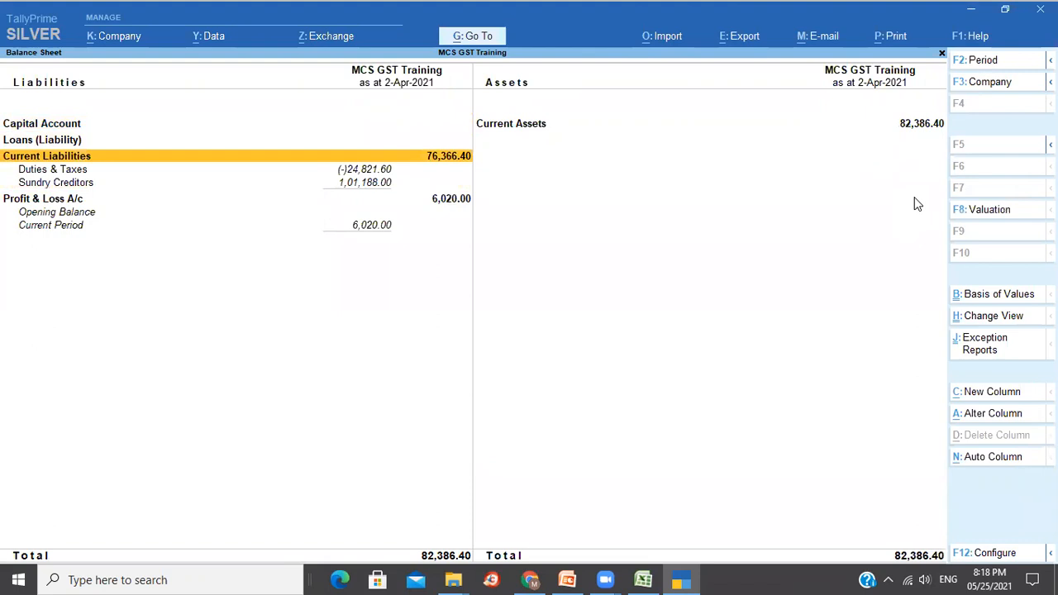
{"action": "key", "text": "Down"}
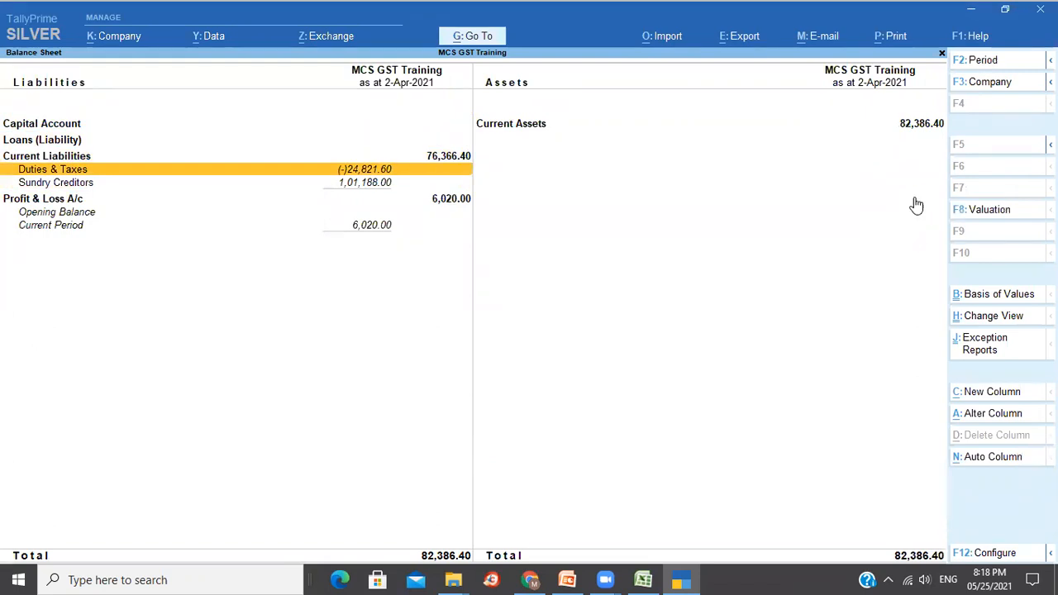
{"action": "key", "text": "Return"}
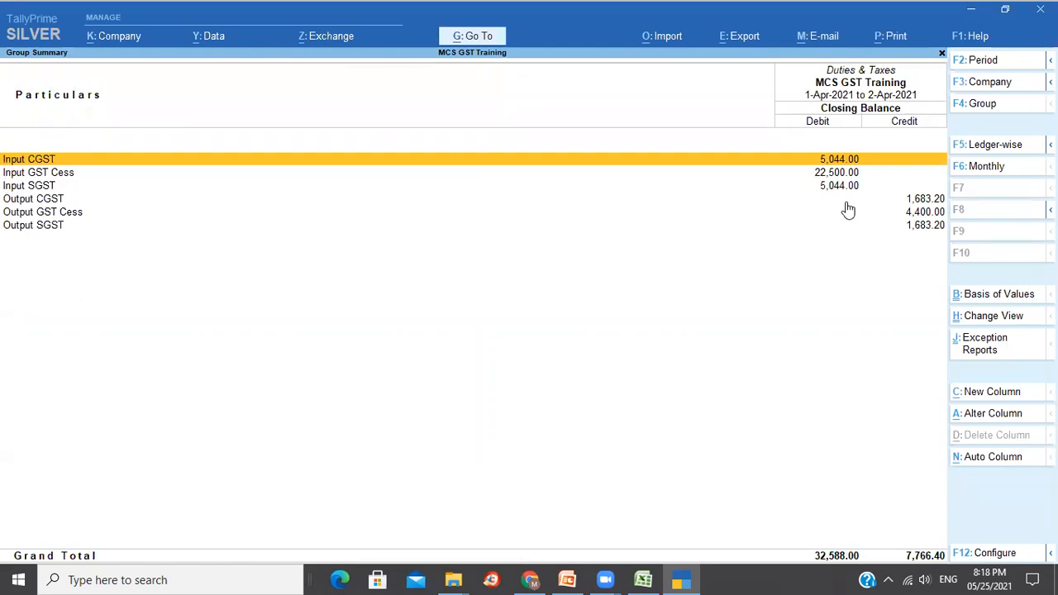
Step through the Input SGST, Output CGST and Output SGST ledgers, then close to Gateway.
{"action": "key", "text": "Down"}
{"action": "key", "text": "Down"}
{"action": "key", "text": "Down"}
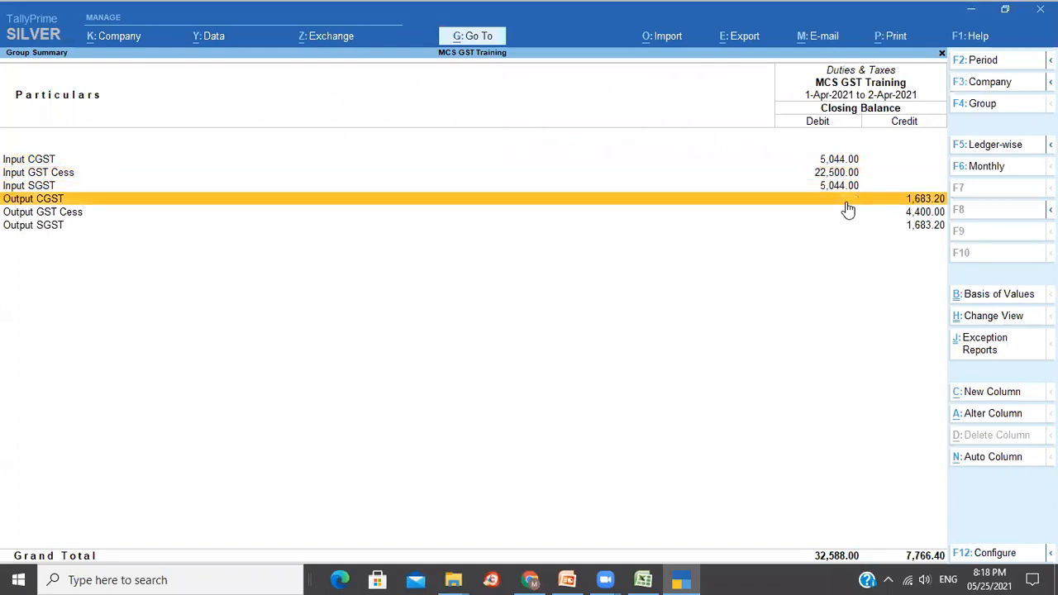
{"action": "key", "text": "Down"}
{"action": "key", "text": "Down"}
{"action": "key", "text": "Up"}
{"action": "key", "text": "Up"}
{"action": "key", "text": "Down"}
{"action": "key", "text": "Down"}
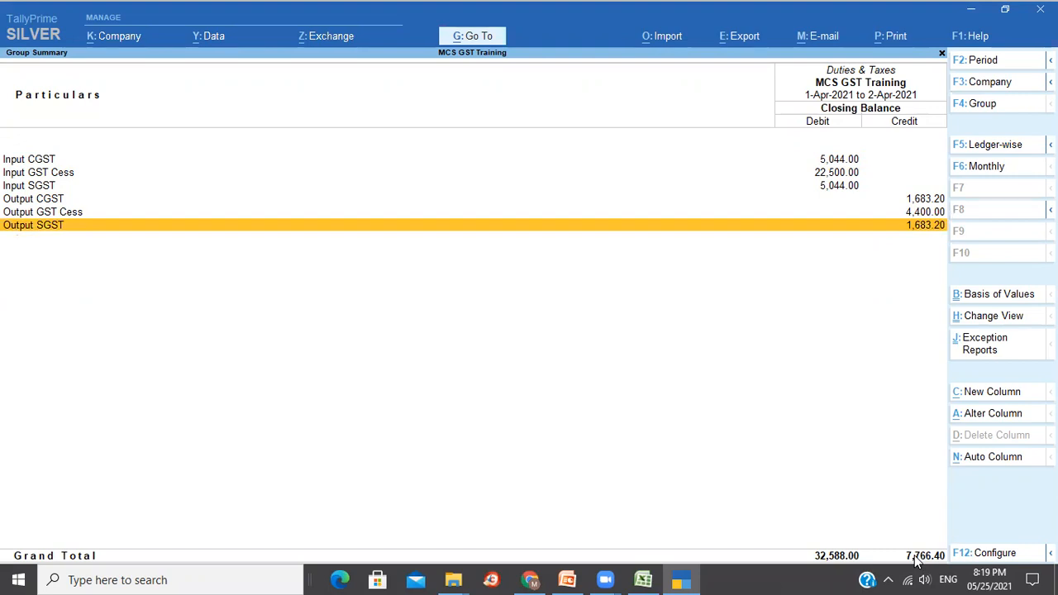
{"action": "key", "text": "Escape"}
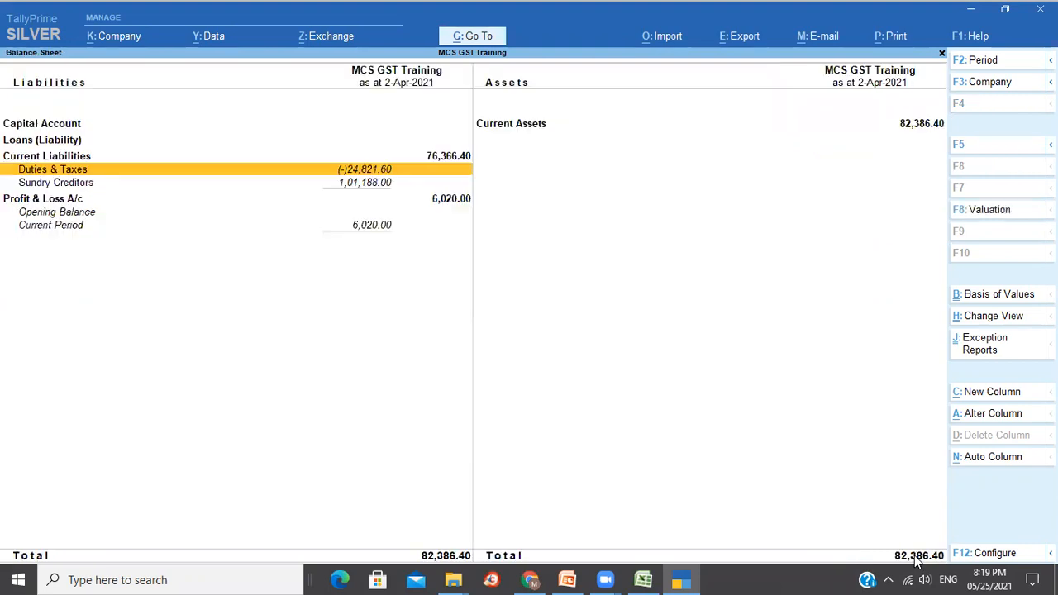
{"action": "key", "text": "Escape"}
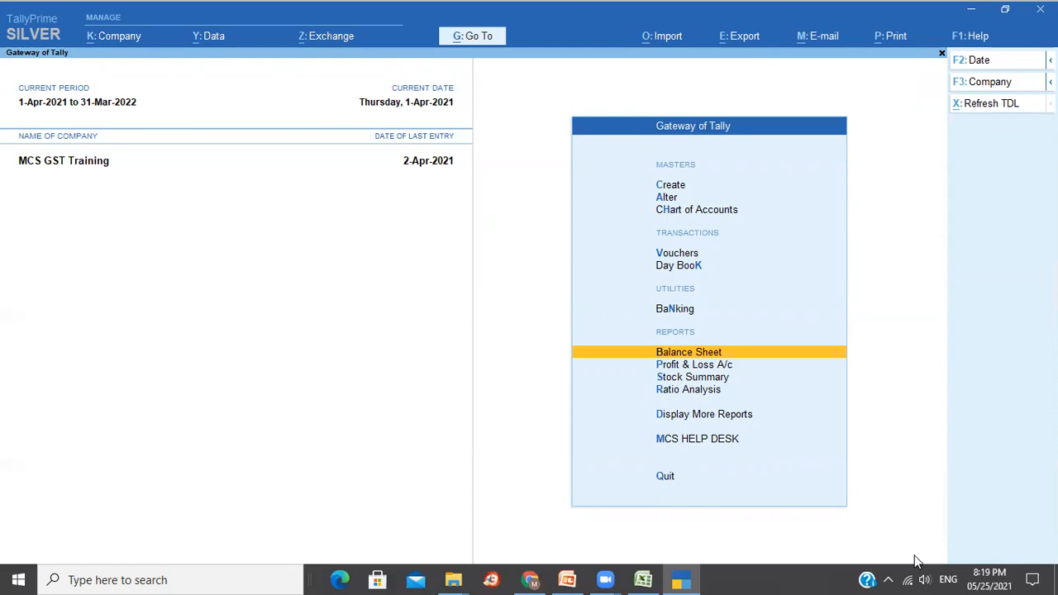
Use Go To with 'Gst' to open GSTR-2 for April 2021.
{"action": "left_click", "coordinate": [476, 42]}
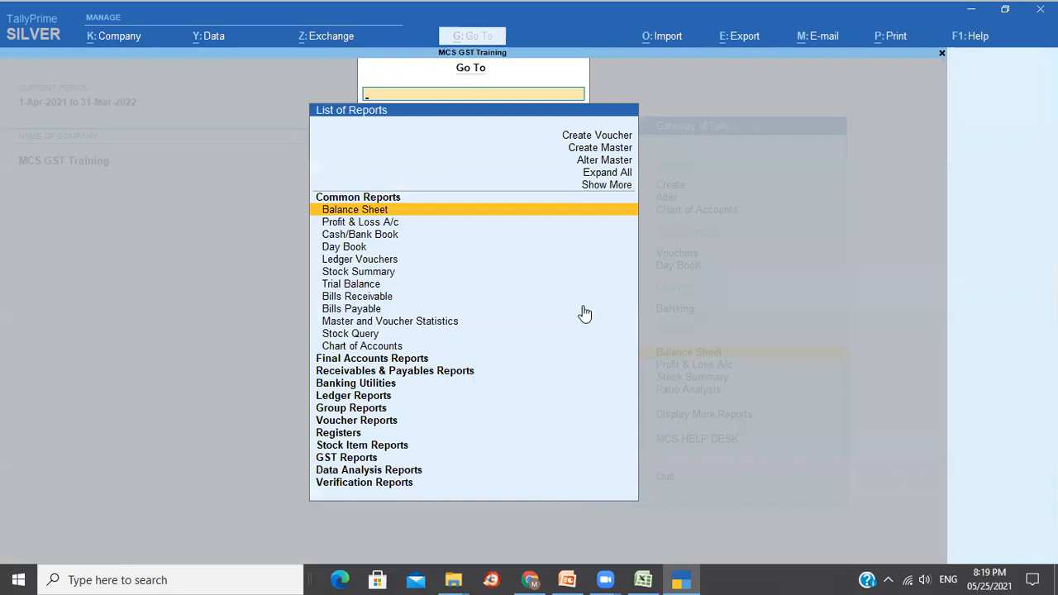
{"action": "type", "text": "Gst"}
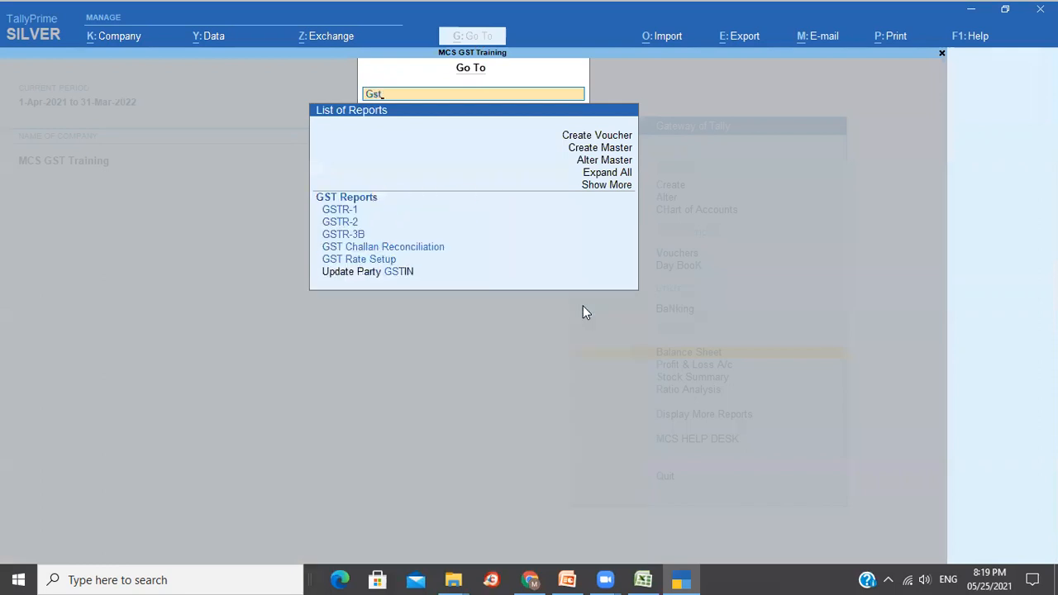
{"action": "key", "text": "Down"}
{"action": "key", "text": "Up"}
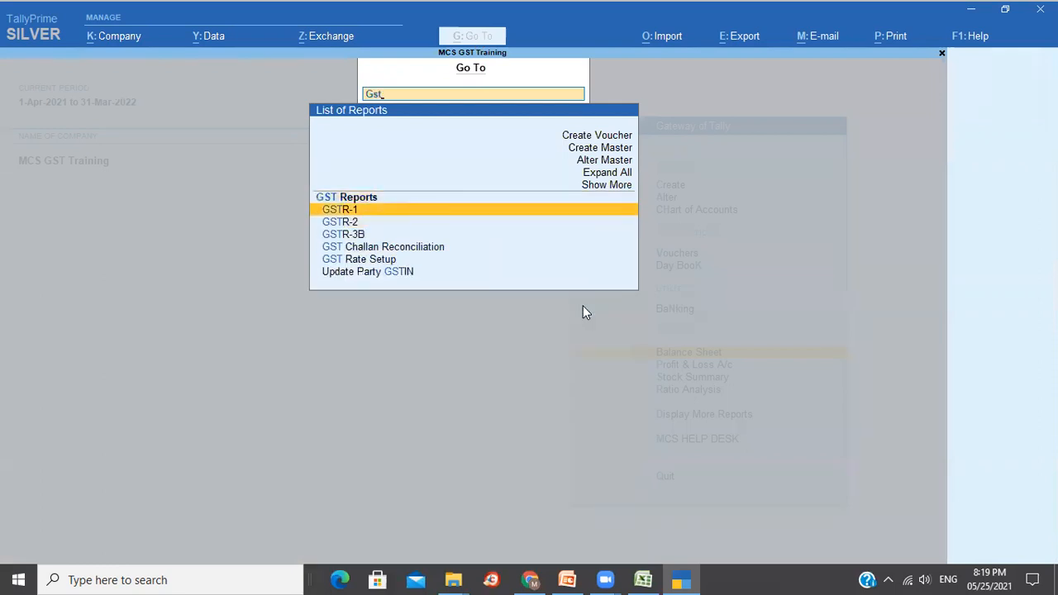
{"action": "key", "text": "Down"}
{"action": "key", "text": "Down"}
{"action": "key", "text": "Up"}
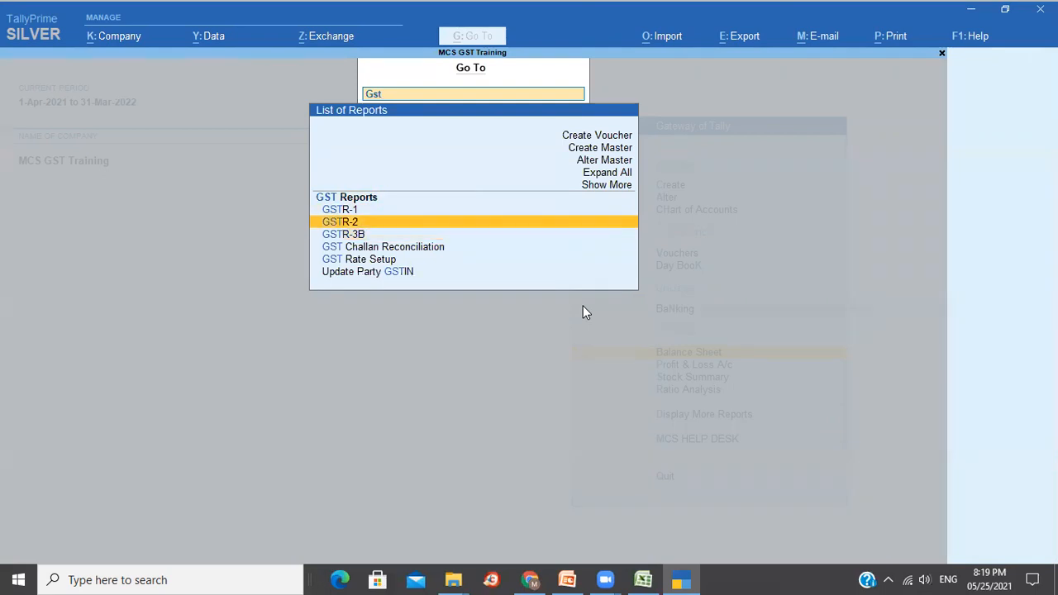
{"action": "key", "text": "Up"}
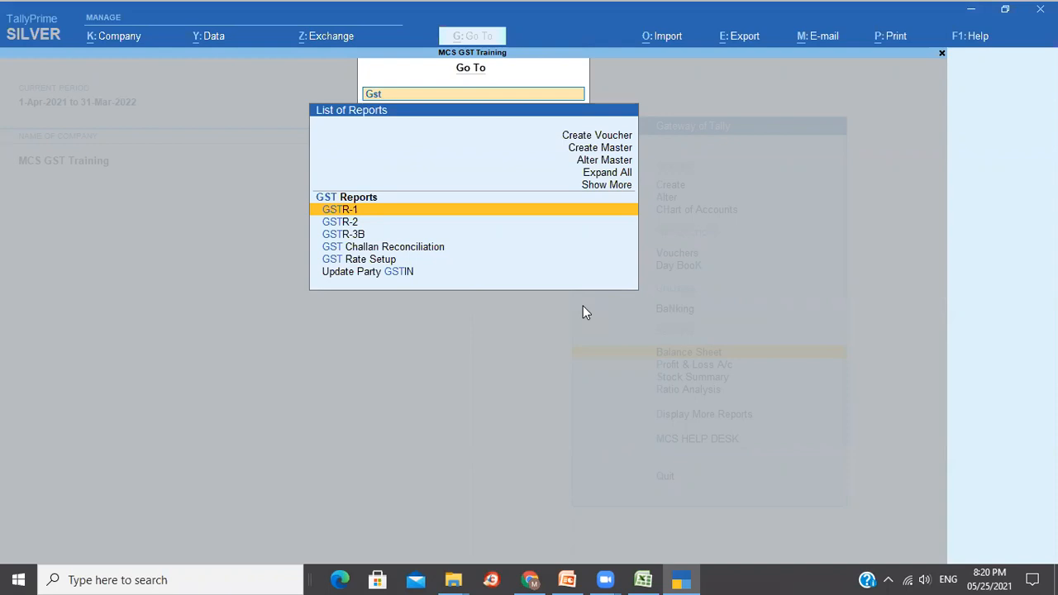
{"action": "key", "text": "Down"}
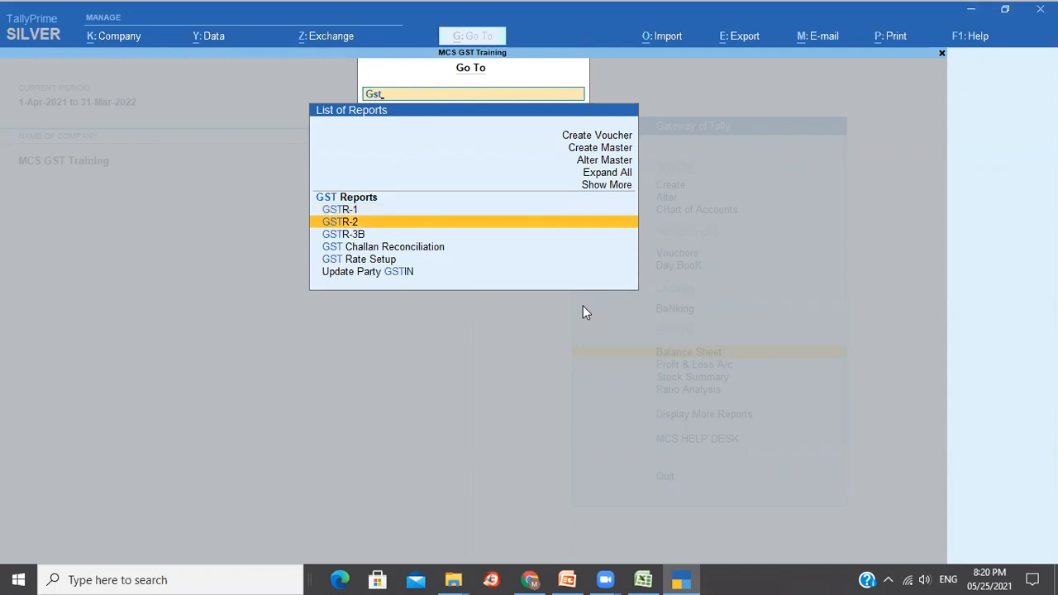
{"action": "key", "text": "Return"}
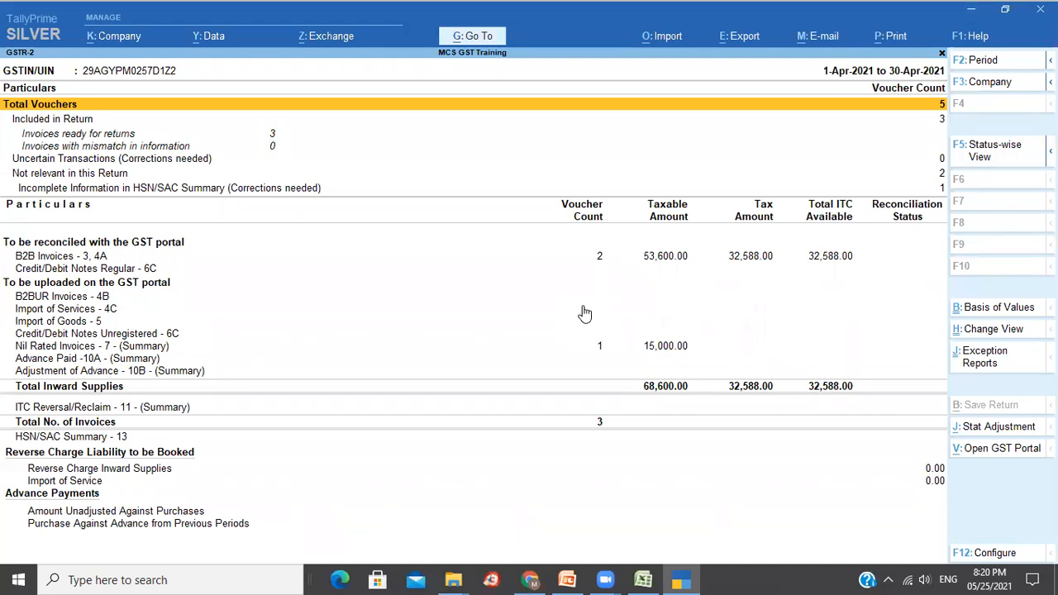
Step down GSTR-2 to Nil Rated Invoices - 7 and expand it to the Exempt category.
{"action": "key", "text": "Down"}
{"action": "key", "text": "Down"}
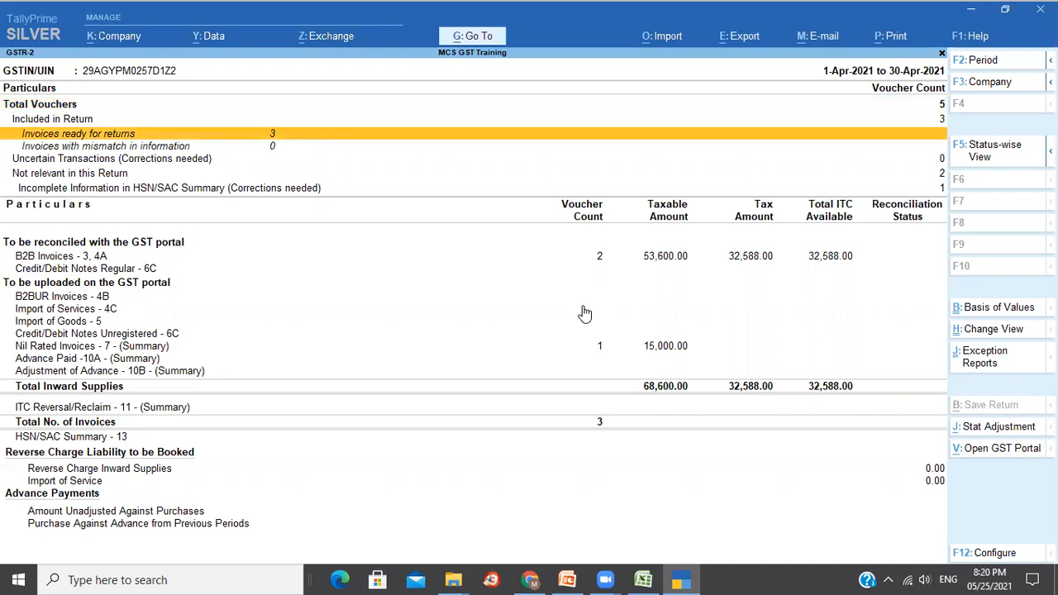
{"action": "key", "text": "Down"}
{"action": "key", "text": "Down"}
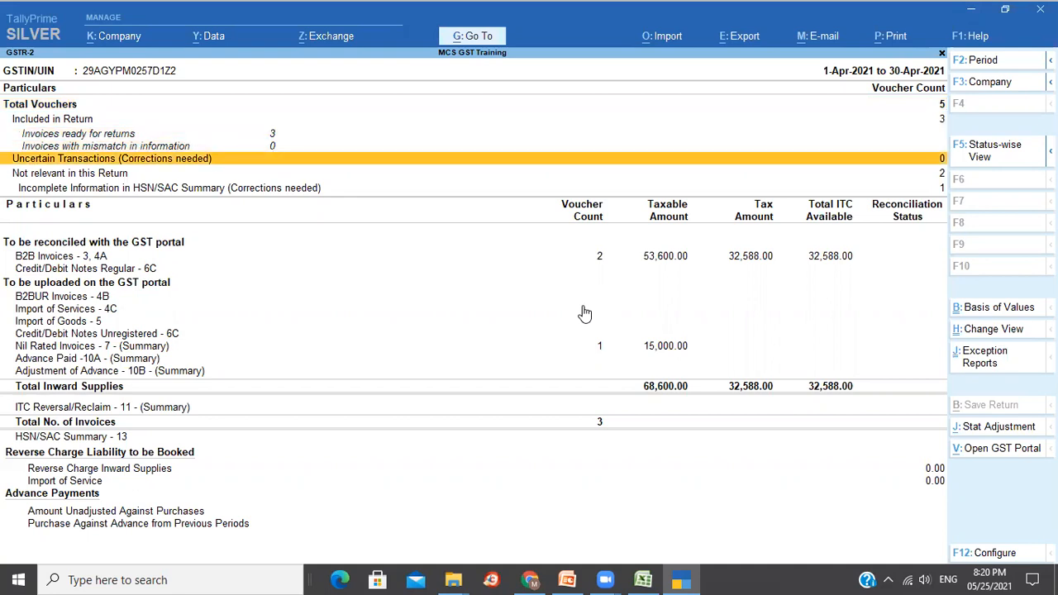
{"action": "key", "text": "Down"}
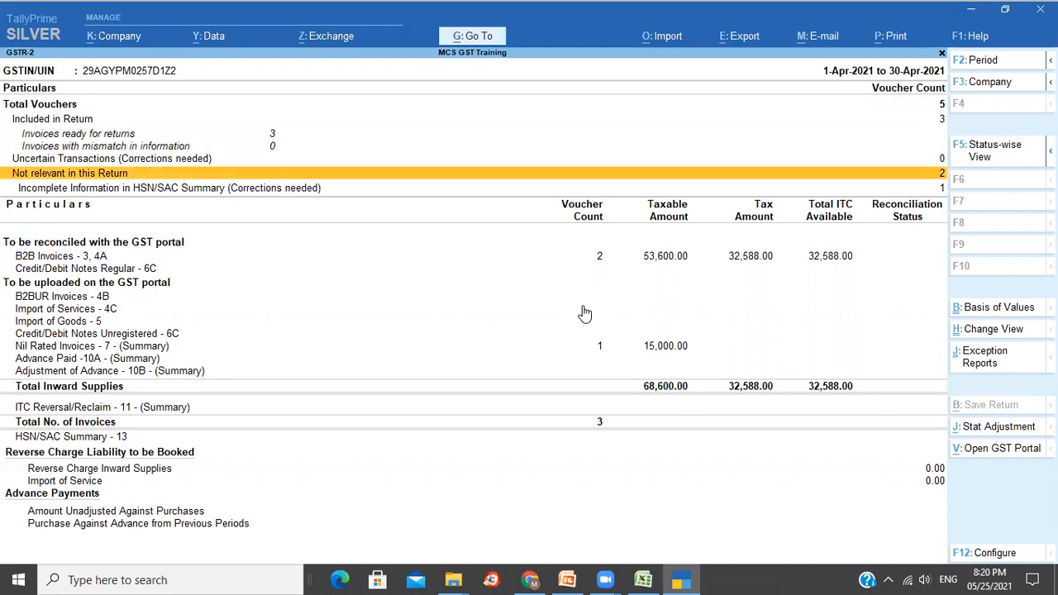
{"action": "key", "text": "Down"}
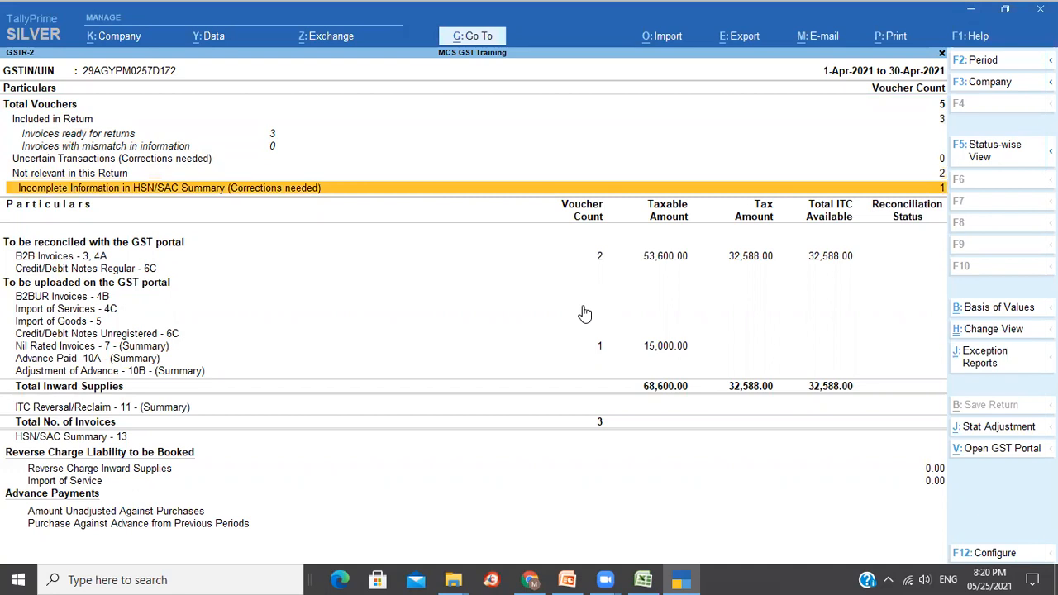
{"action": "key", "text": "Down"}
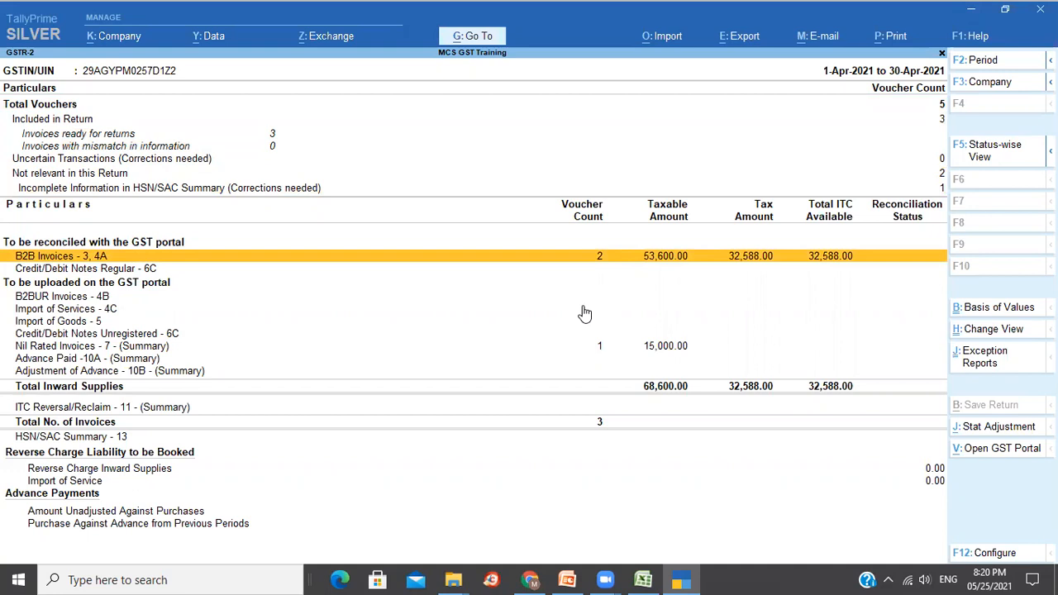
{"action": "key", "text": "Down"}
{"action": "key", "text": "Down"}
{"action": "key", "text": "Down"}
{"action": "key", "text": "Down"}
{"action": "key", "text": "Down"}
{"action": "key", "text": "Down"}
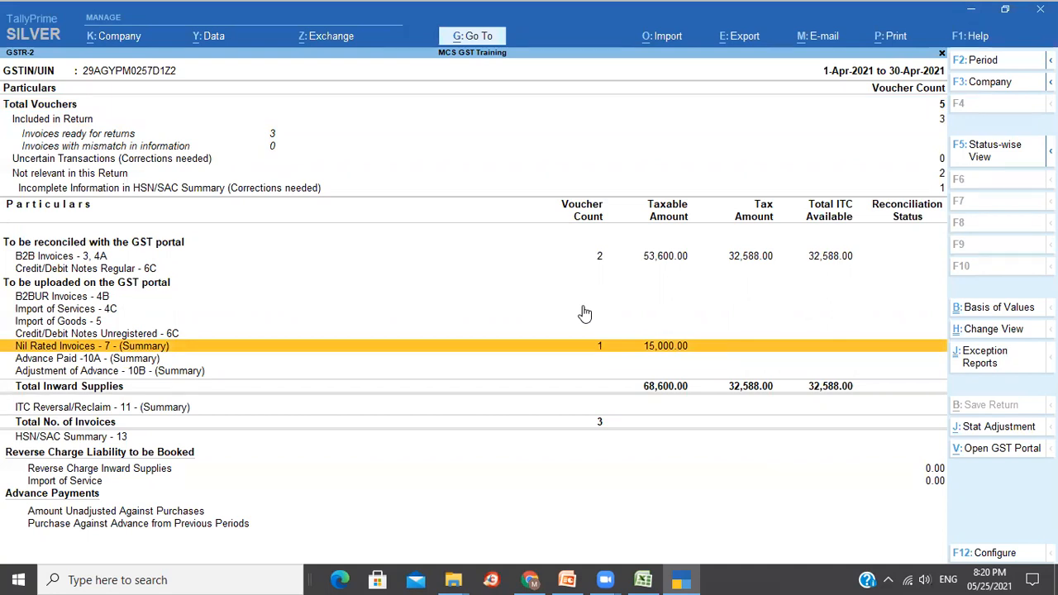
{"action": "key", "text": "shift+Return"}
{"action": "key", "text": "Down"}
{"action": "key", "text": "Down"}
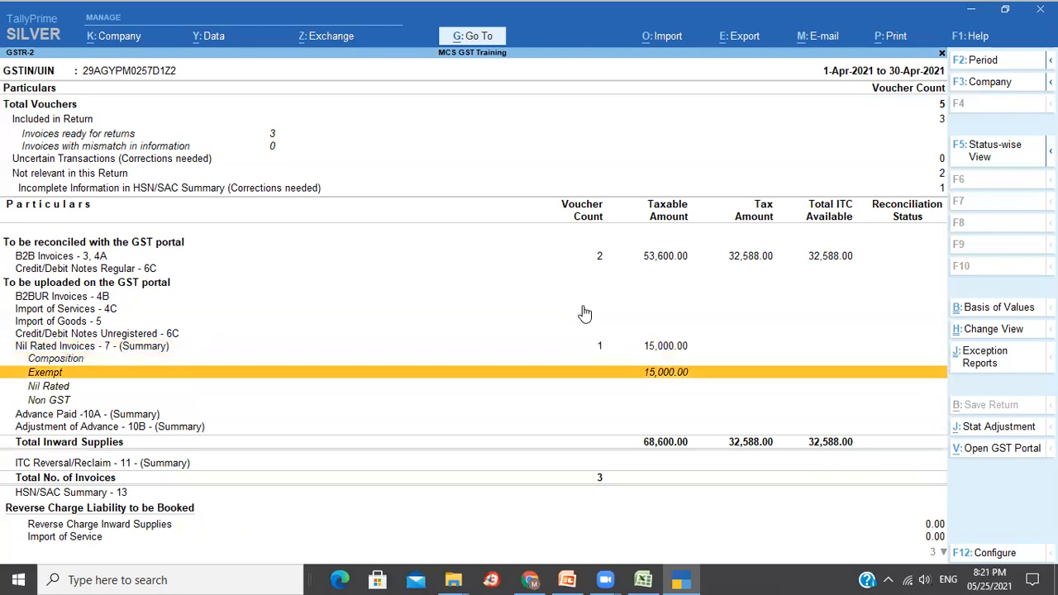
Inspect the exempt purchase vouchers and return to GSTR-2's B2B Invoices row.
{"action": "key", "text": "Return"}
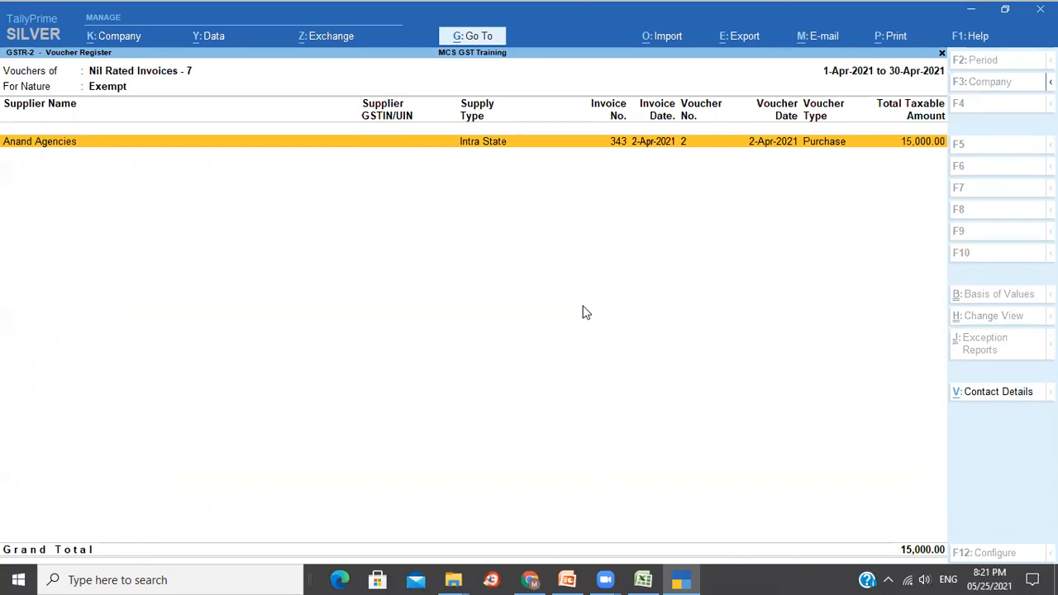
{"action": "key", "text": "Escape"}
{"action": "key", "text": "Up"}
{"action": "key", "text": "Up"}
{"action": "key", "text": "Up"}
{"action": "key", "text": "Up"}
{"action": "key", "text": "Up"}
{"action": "key", "text": "Up"}
{"action": "key", "text": "Up"}
{"action": "key", "text": "Up"}
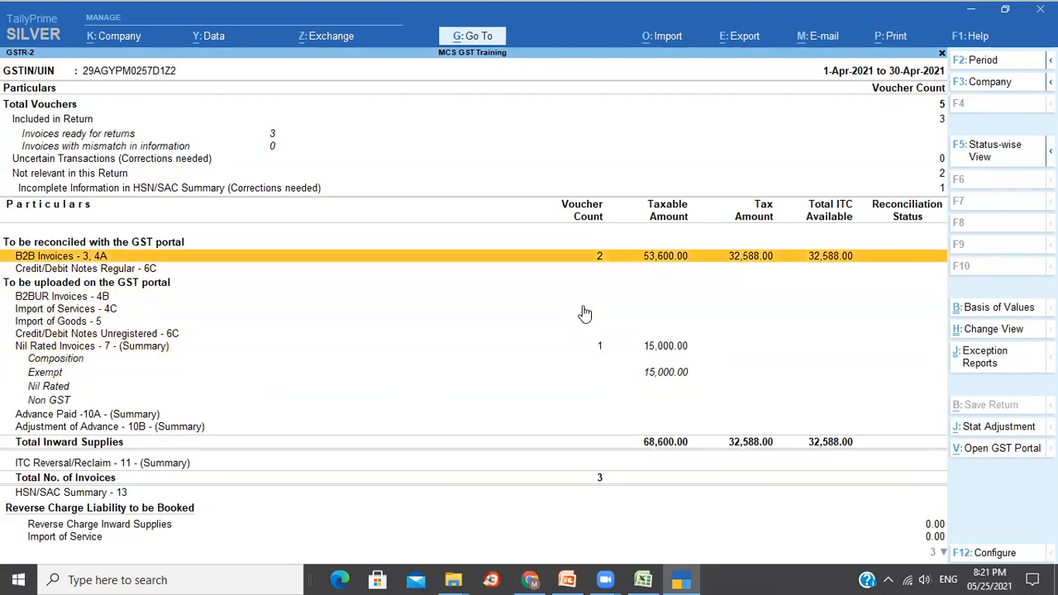
Review the two taxable Glovis Inc B2B invoices totalling 86,188.00, then exit GSTR-2.
{"action": "key", "text": "shift+Return"}
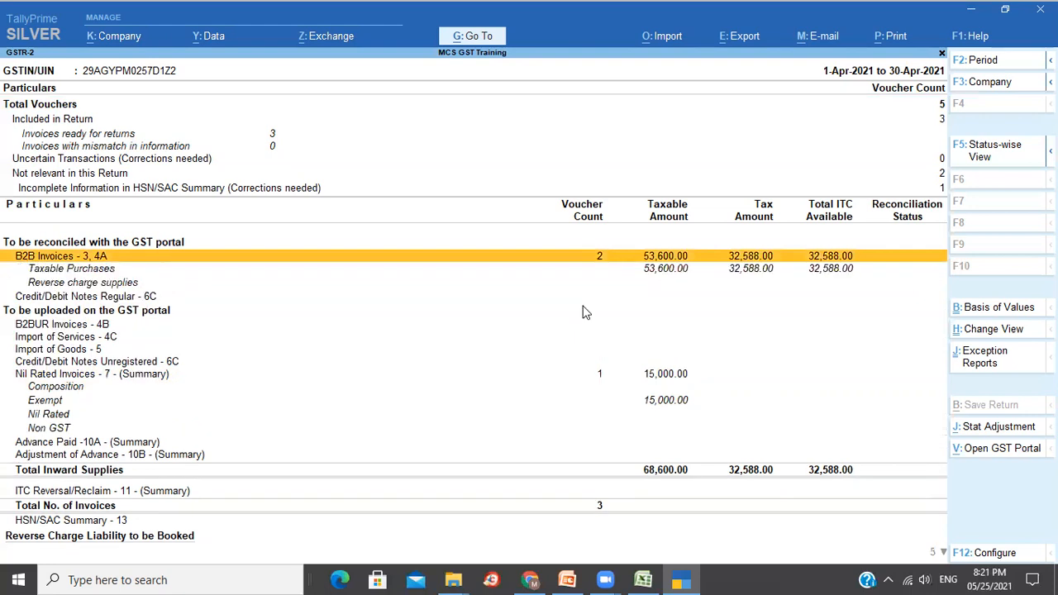
{"action": "key", "text": "Down"}
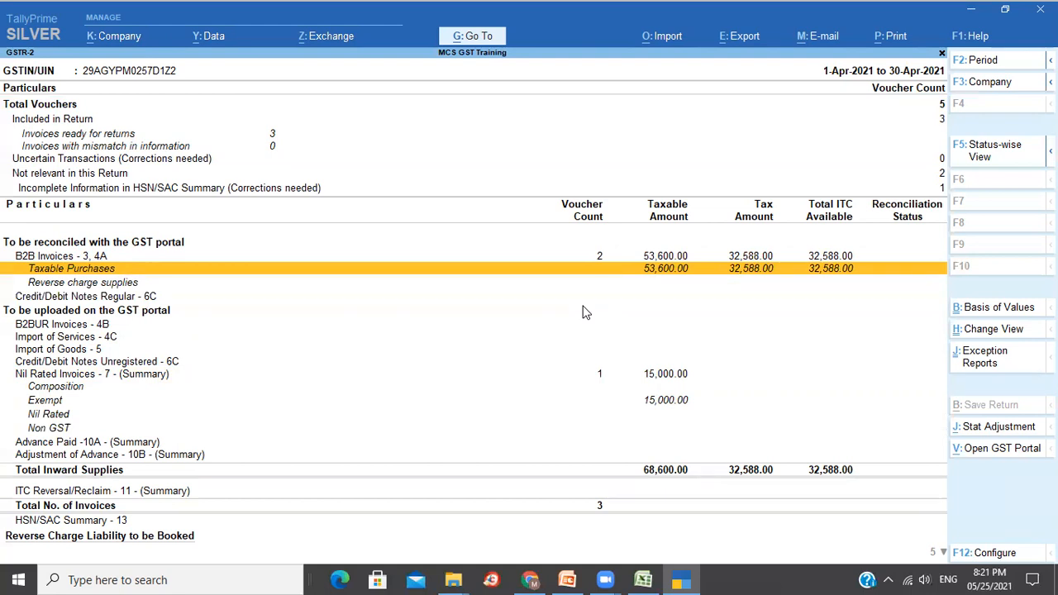
{"action": "key", "text": "Return"}
{"action": "key", "text": "Down"}
{"action": "key", "text": "Up"}
{"action": "key", "text": "Down"}
{"action": "key", "text": "Up"}
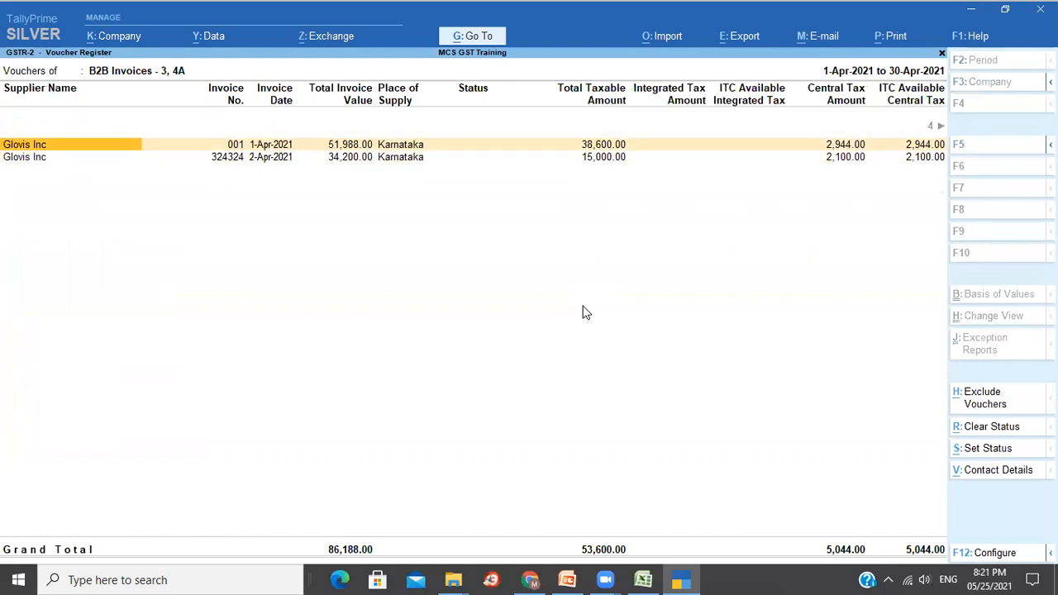
{"action": "key", "text": "Down"}
{"action": "key", "text": "Up"}
{"action": "key", "text": "Down"}
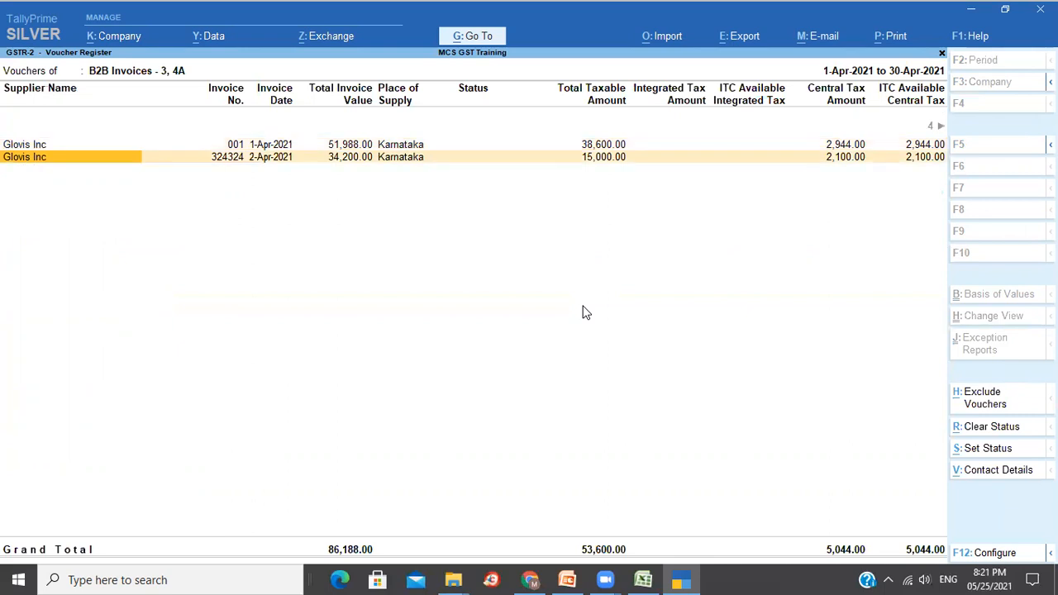
{"action": "key", "text": "Escape"}
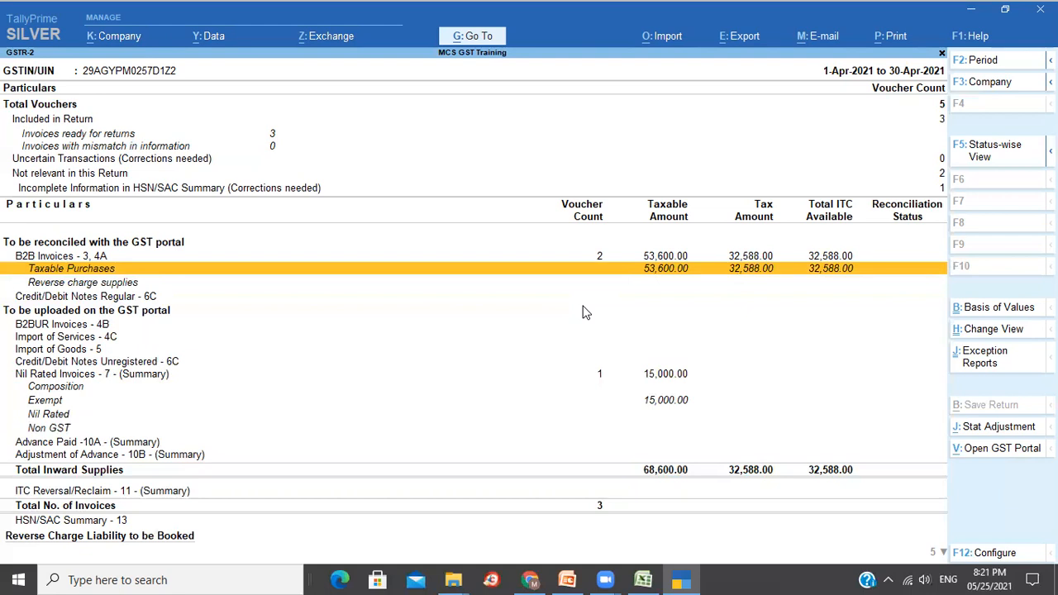
{"action": "key", "text": "Escape"}
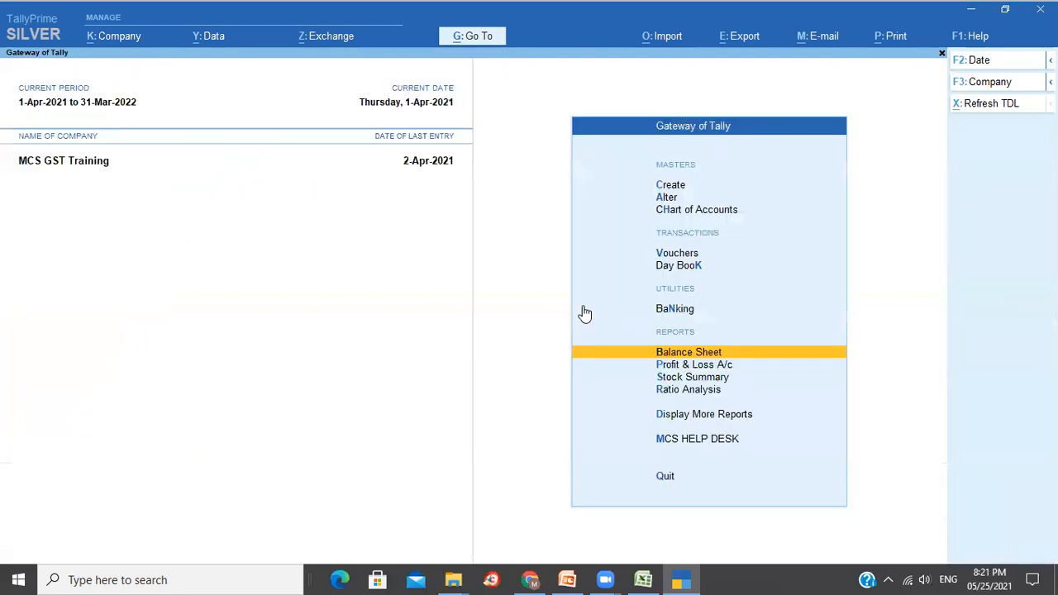
Open the GSTR-1 report via Go To and review its summary rows.
{"action": "left_click", "coordinate": [476, 41]}
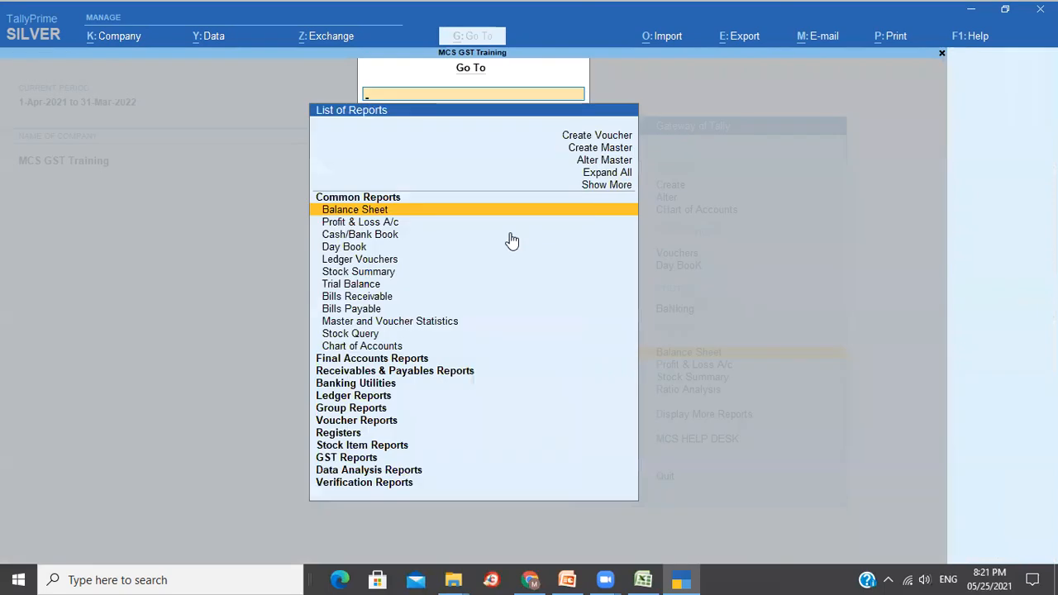
{"action": "type", "text": "Gs"}
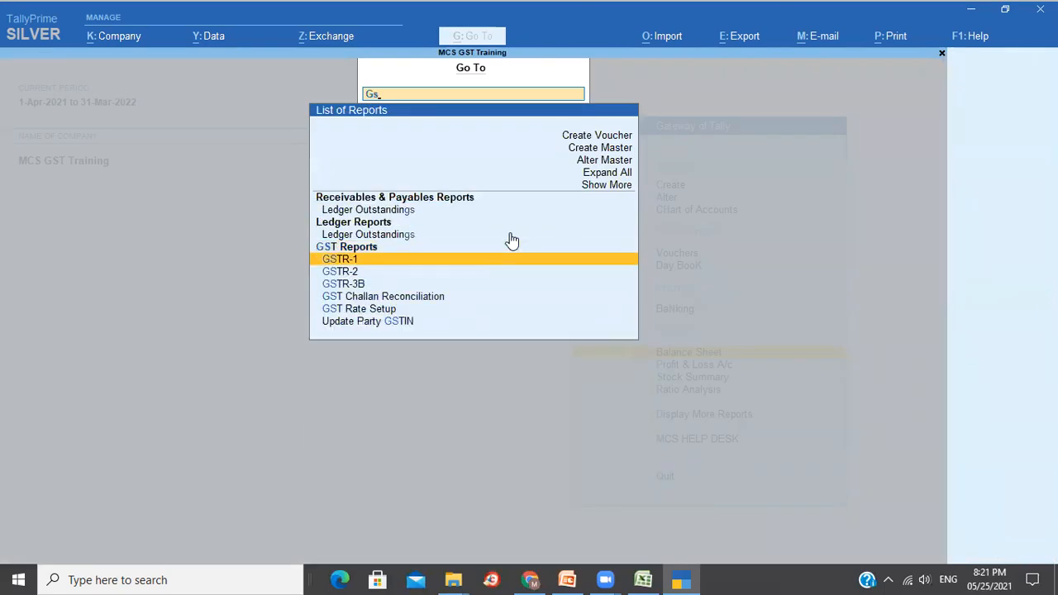
{"action": "key", "text": "Return"}
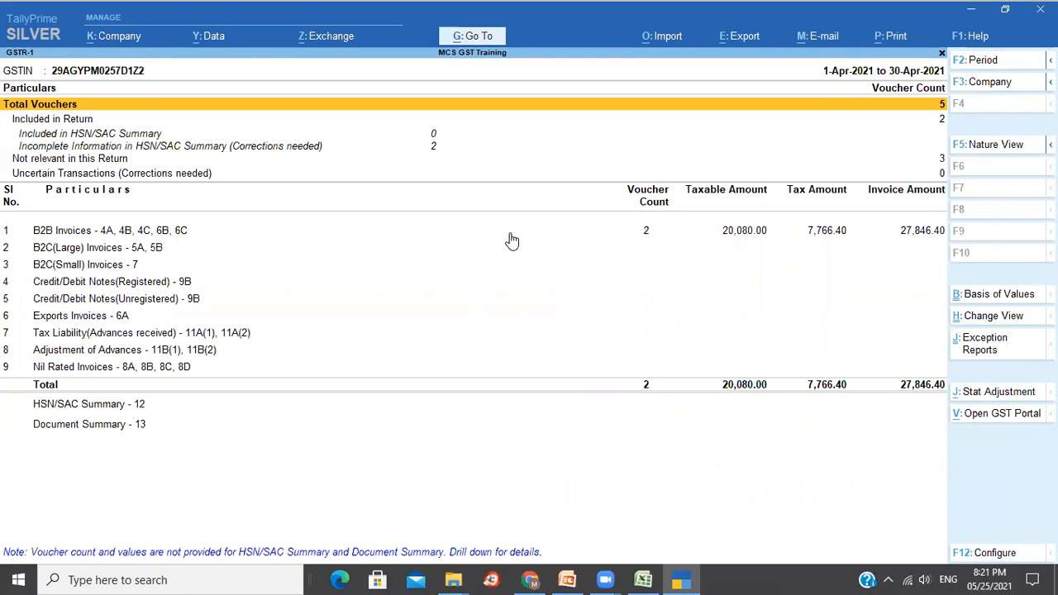
{"action": "key", "text": "Down"}
{"action": "key", "text": "Down"}
{"action": "key", "text": "Down"}
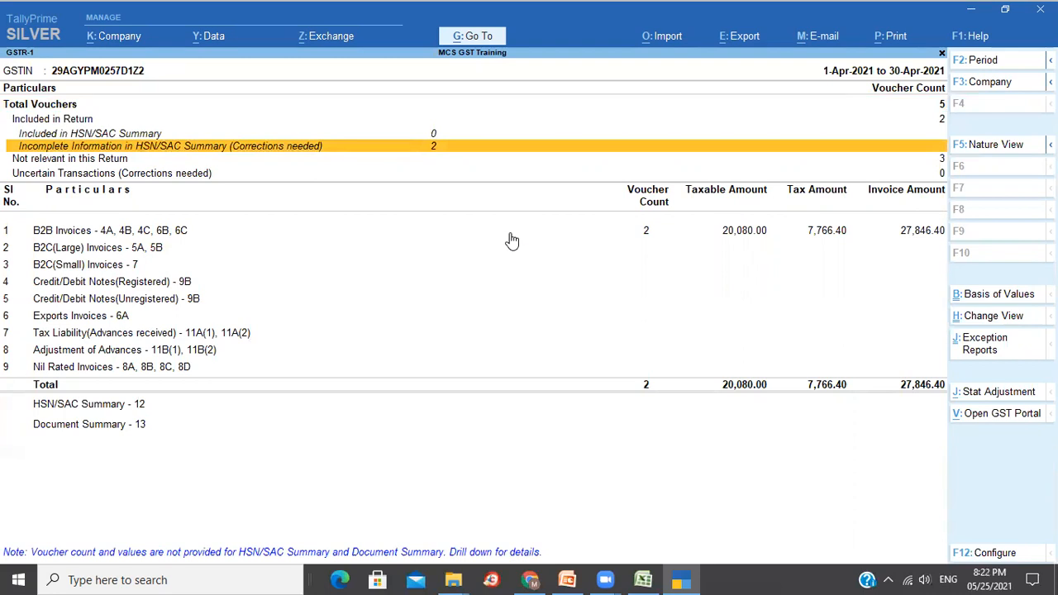
{"action": "key", "text": "Down"}
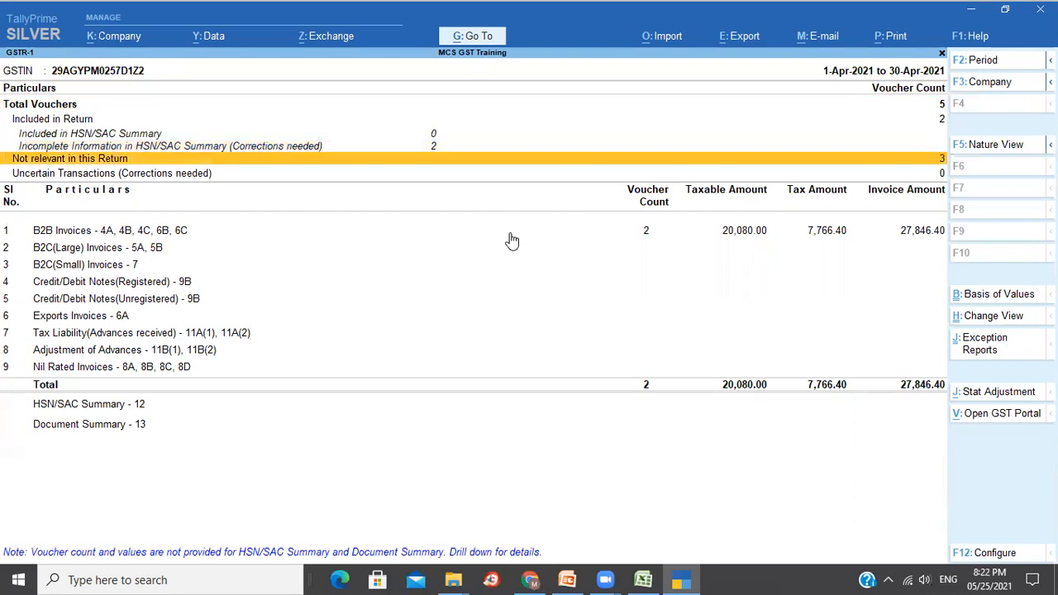
{"action": "key", "text": "Down"}
{"action": "key", "text": "Down"}
{"action": "key", "text": "Down"}
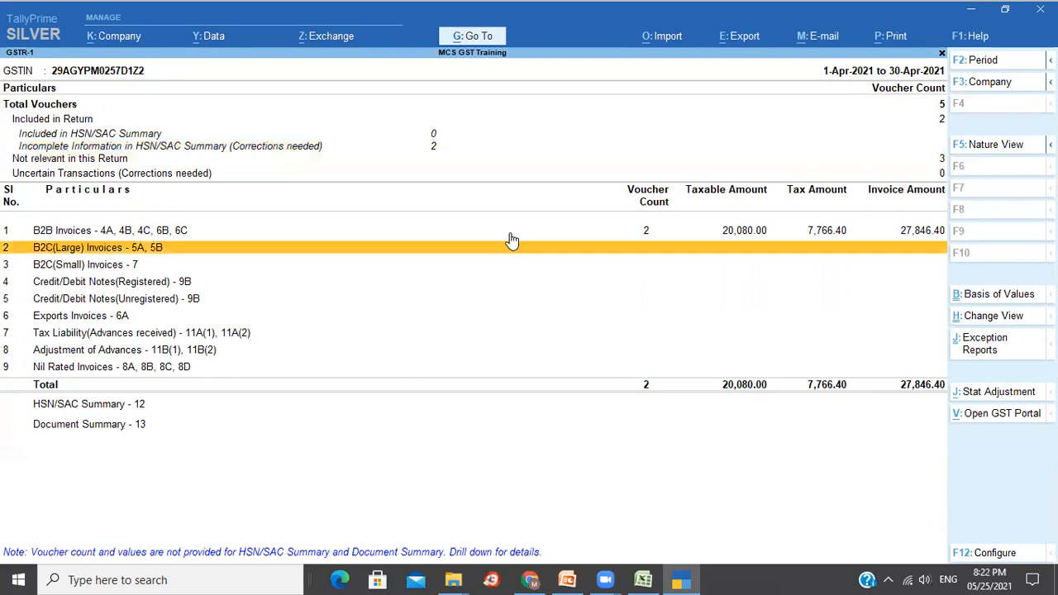
{"action": "key", "text": "Up"}
Drill into B2B Invoices Taxable Sales, review both invoices, and show the register party-wise.
{"action": "key", "text": "shift+Return"}
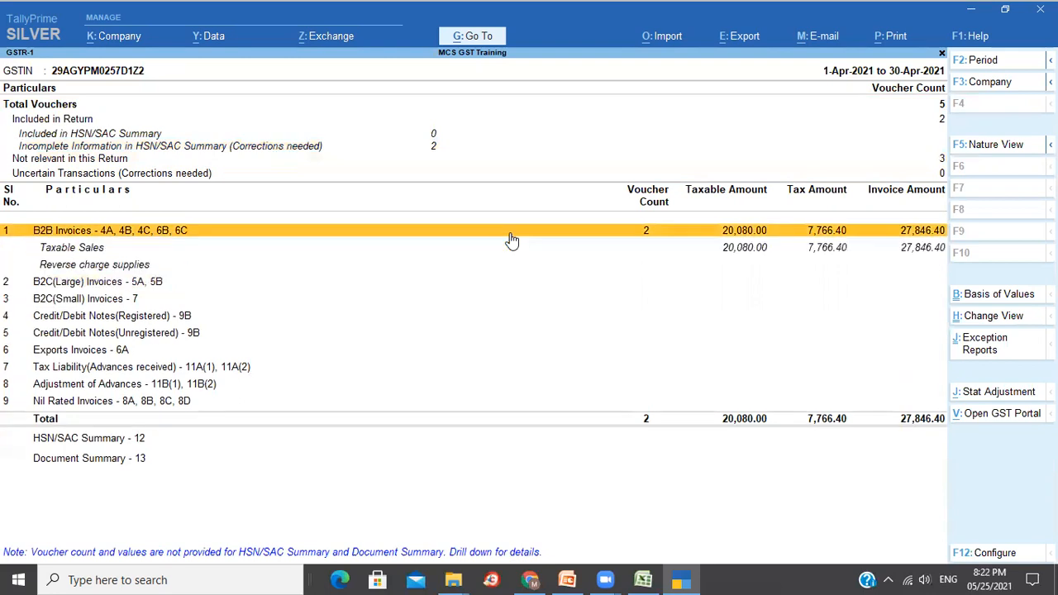
{"action": "key", "text": "Down"}
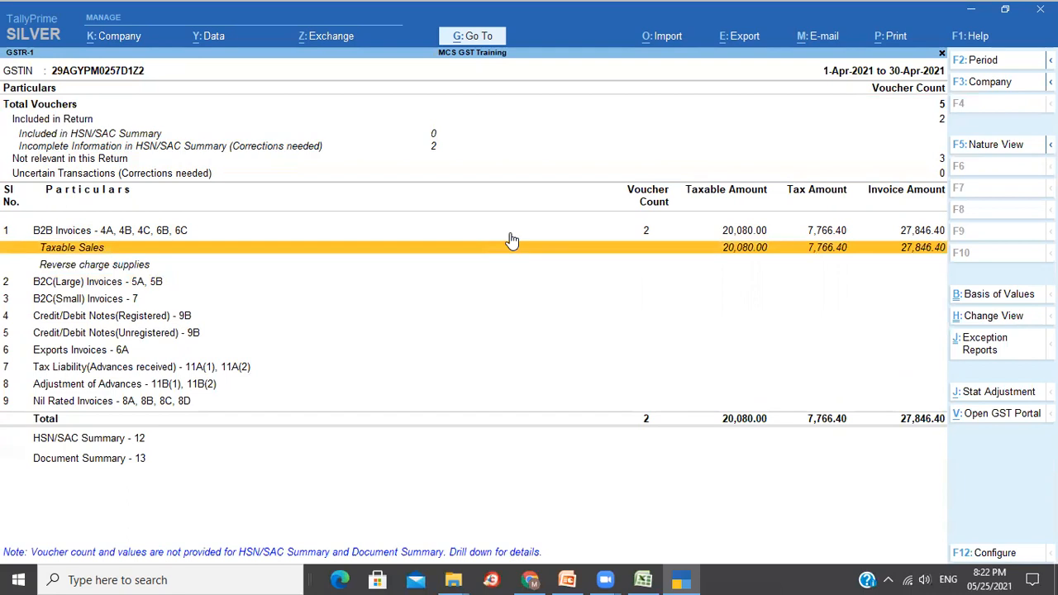
{"action": "key", "text": "Return"}
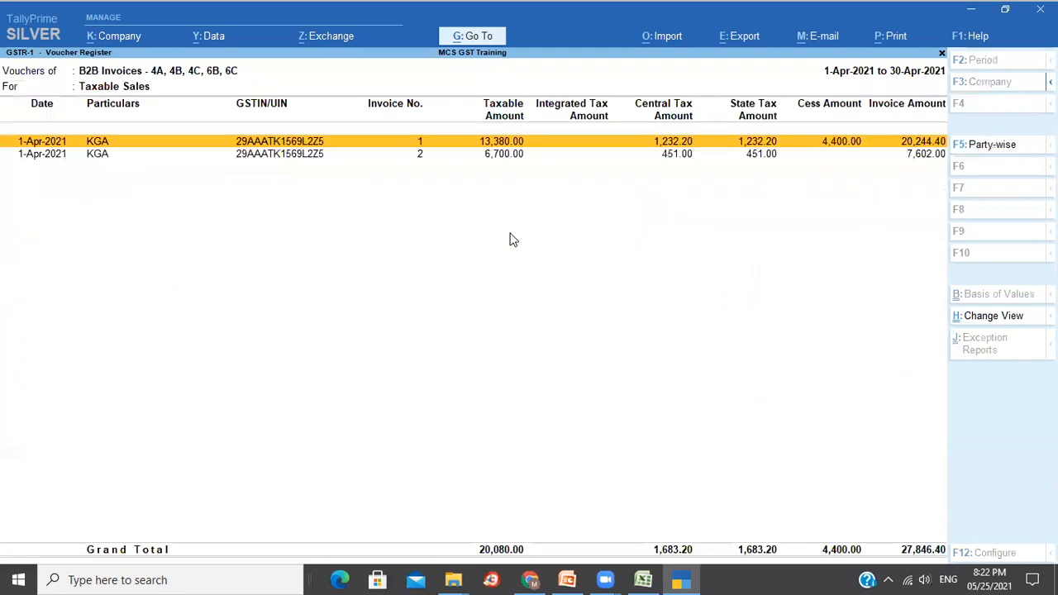
{"action": "key", "text": "Down"}
{"action": "key", "text": "Up"}
{"action": "key", "text": "Down"}
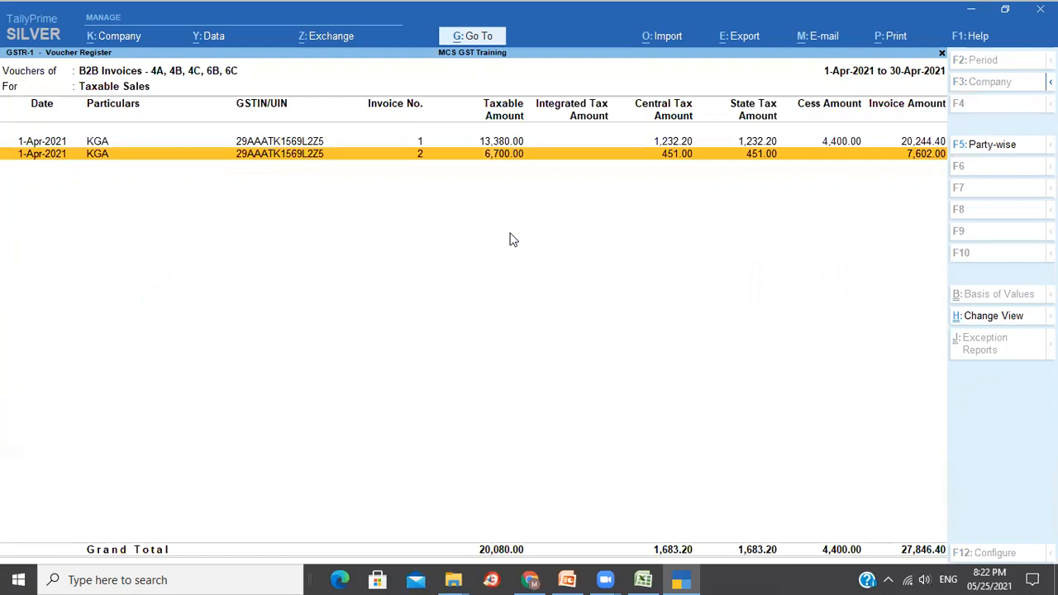
{"action": "key", "text": "Up"}
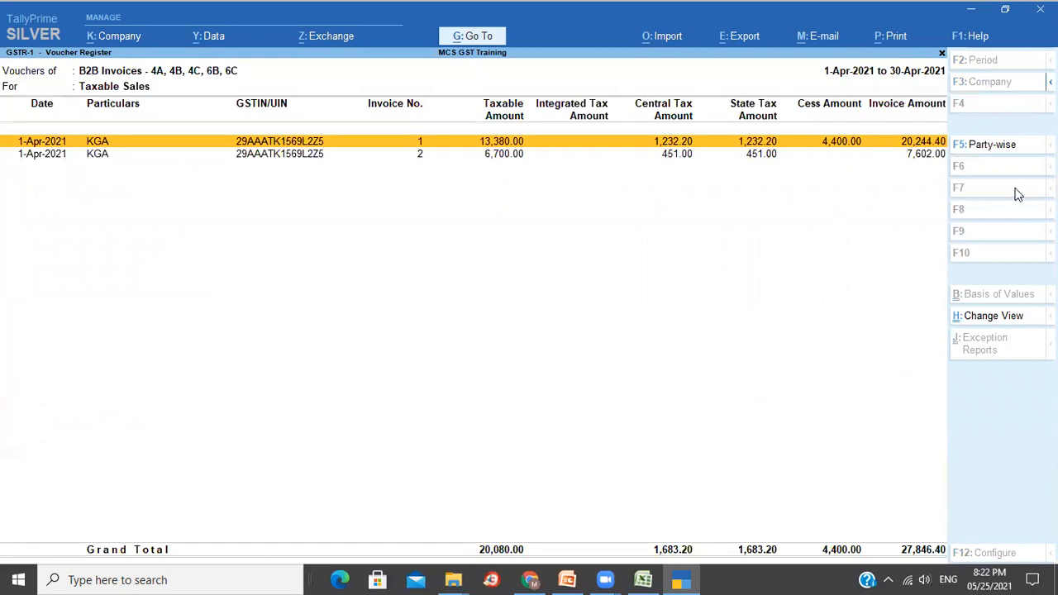
{"action": "left_click", "coordinate": [995, 154]}
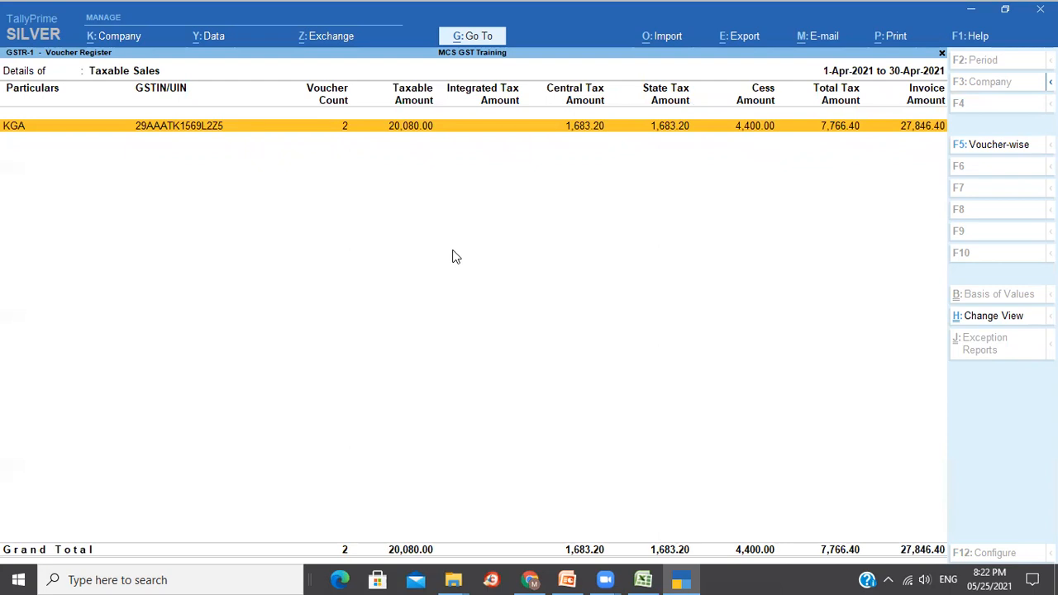
Return to GSTR-1 and open the incomplete HSN/SAC information exceptions.
{"action": "key", "text": "Escape"}
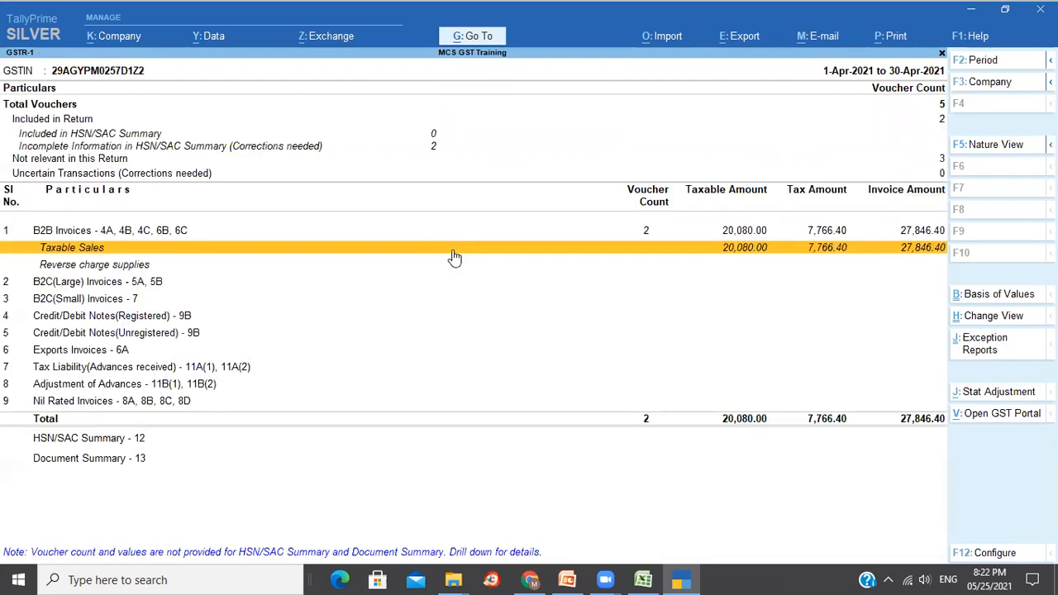
{"action": "key", "text": "Up"}
{"action": "key", "text": "Up"}
{"action": "key", "text": "Up"}
{"action": "key", "text": "Up"}
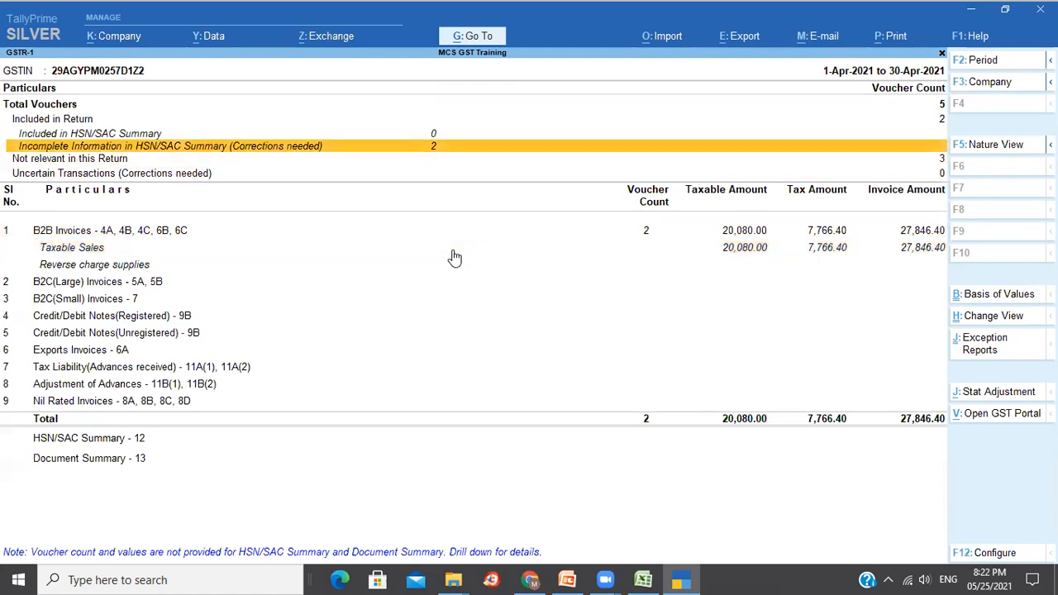
{"action": "key", "text": "Return"}
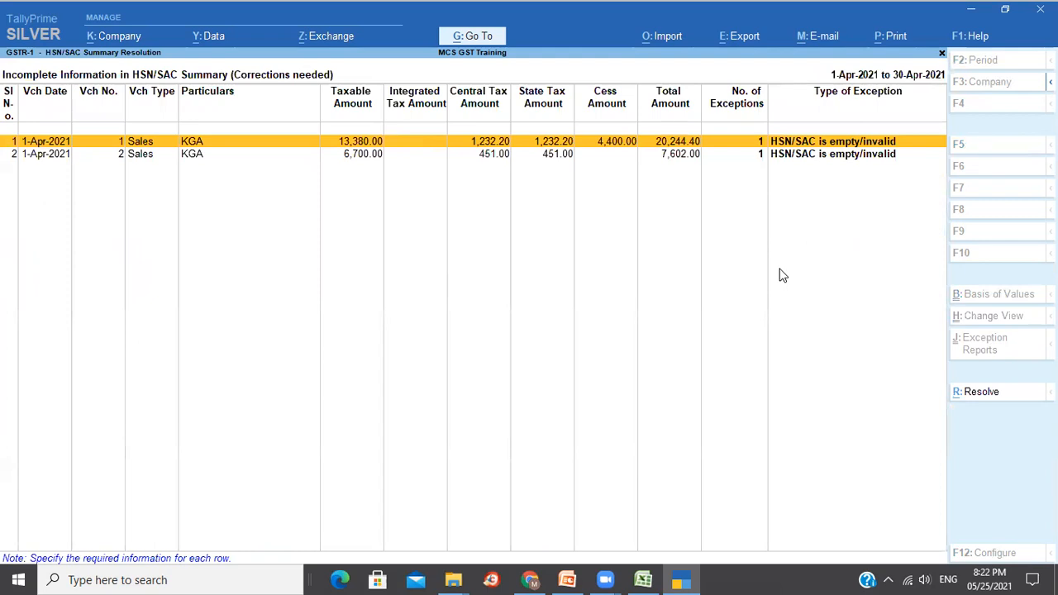
Enter HSN/SAC code 10010001 for Rice in the first voucher and save.
{"action": "key", "text": "Return"}
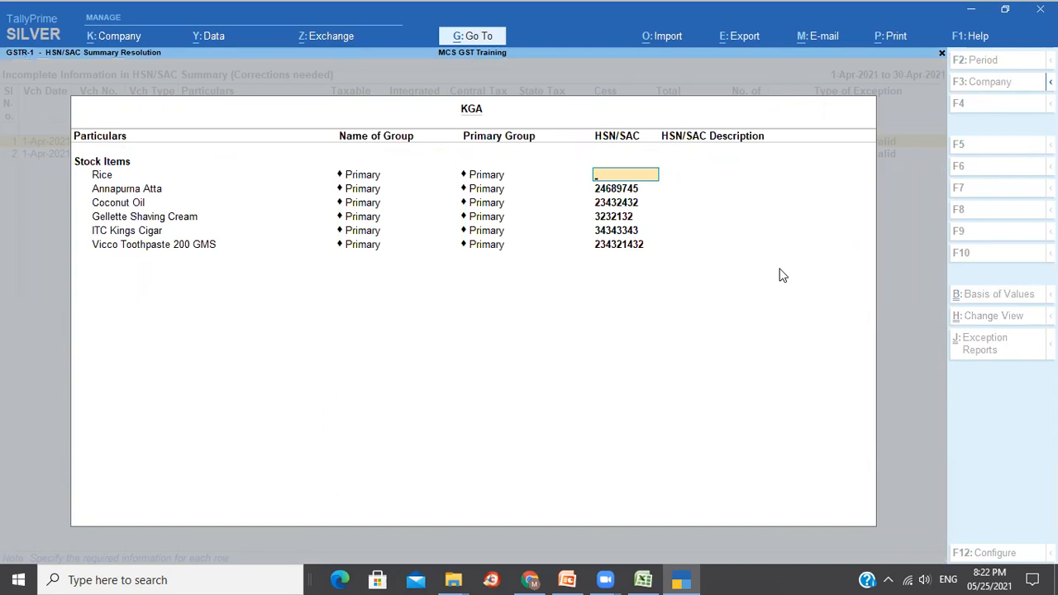
{"action": "type", "text": "10010001"}
{"action": "key", "text": "Return"}
{"action": "key", "text": "ctrl"}
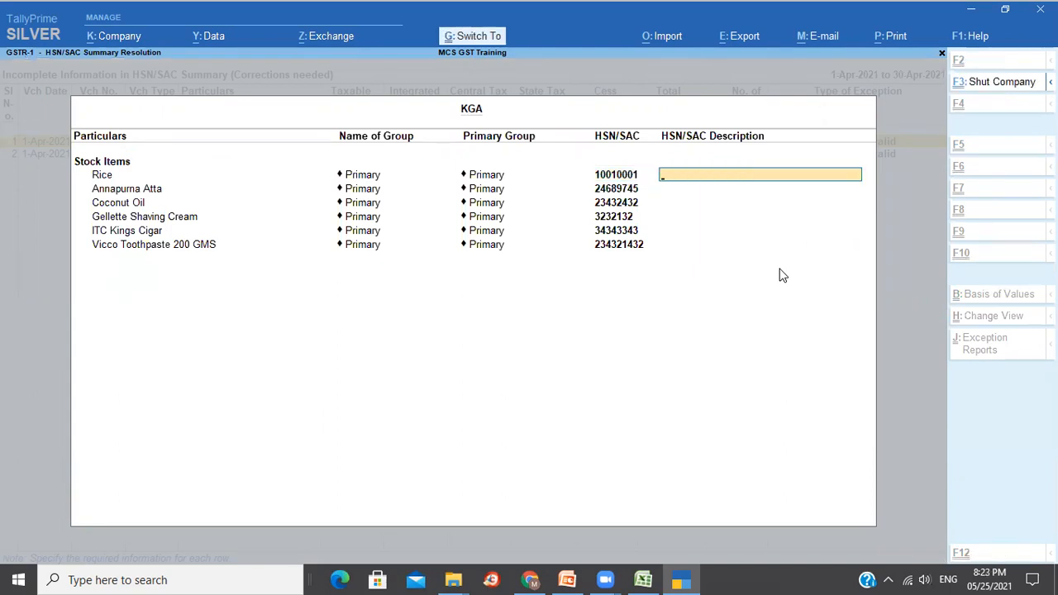
{"action": "key", "text": "ctrl+a"}
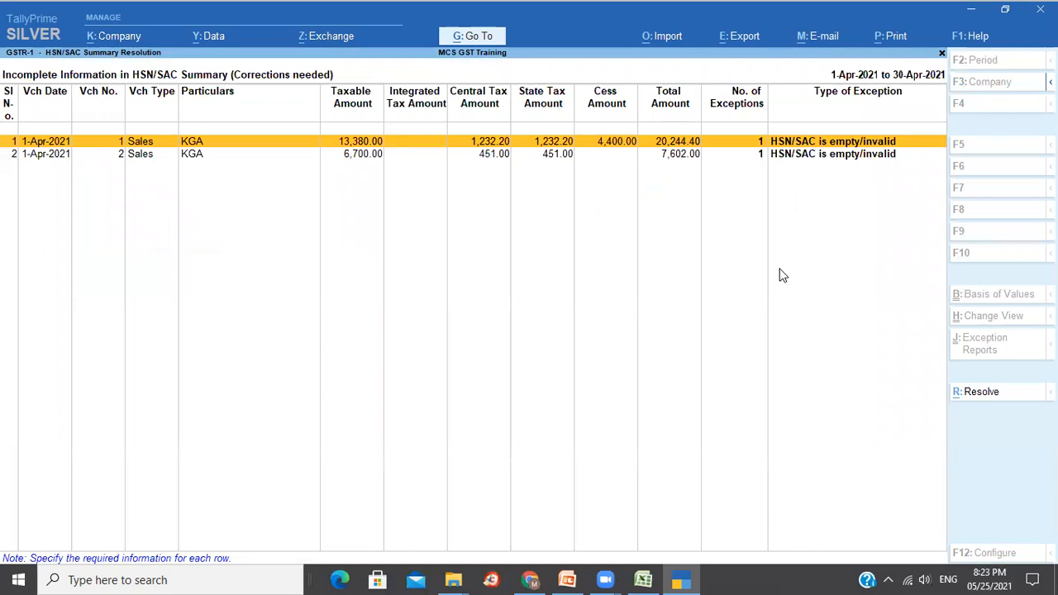
Recheck and resave the HSN/SAC details of both exception vouchers.
{"action": "key", "text": "Return"}
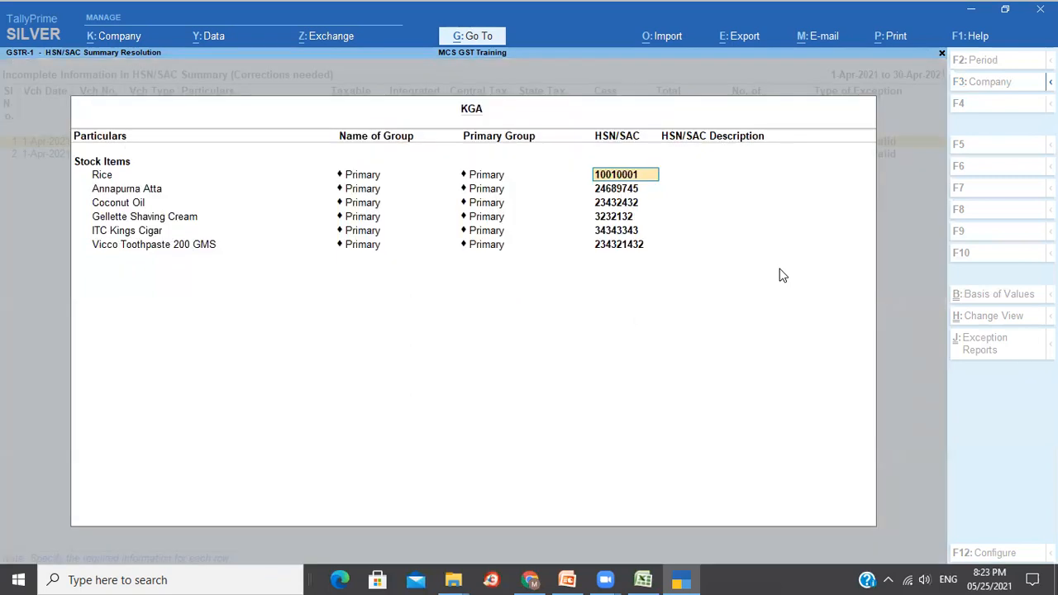
{"action": "key", "text": "ctrl+a"}
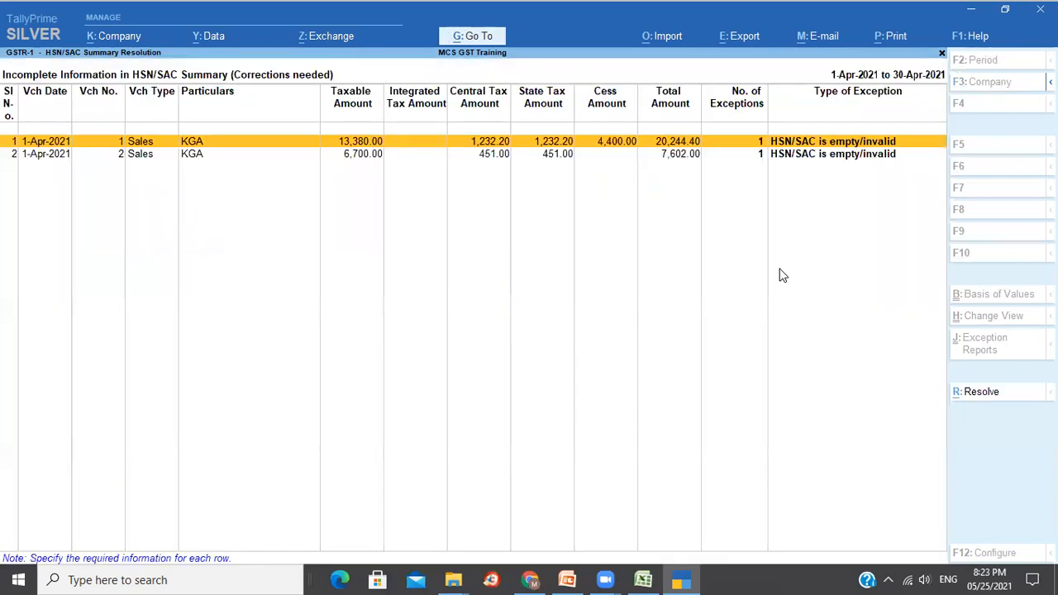
{"action": "key", "text": "Down"}
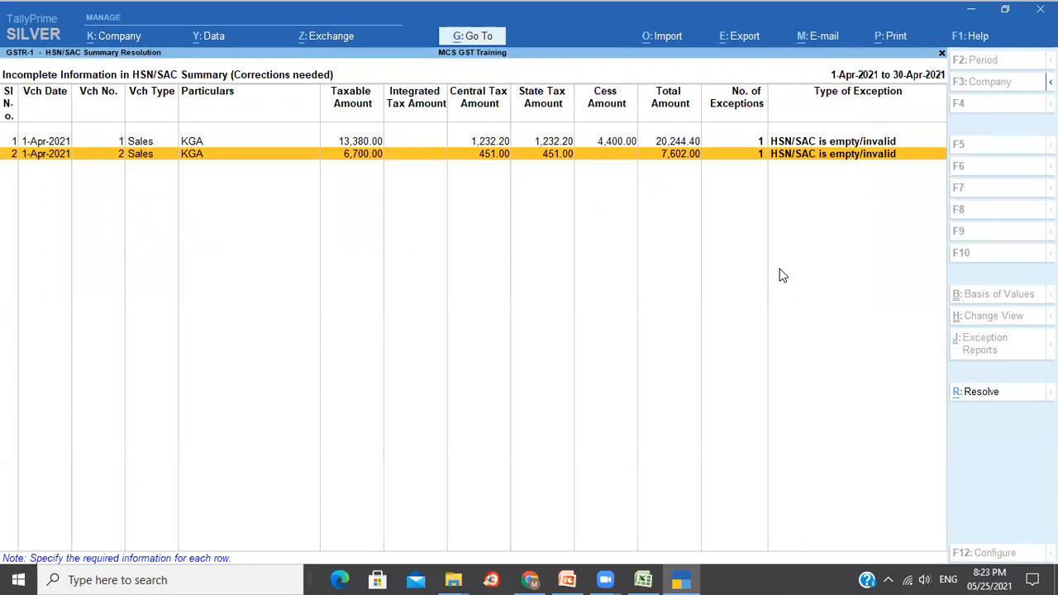
{"action": "key", "text": "Return"}
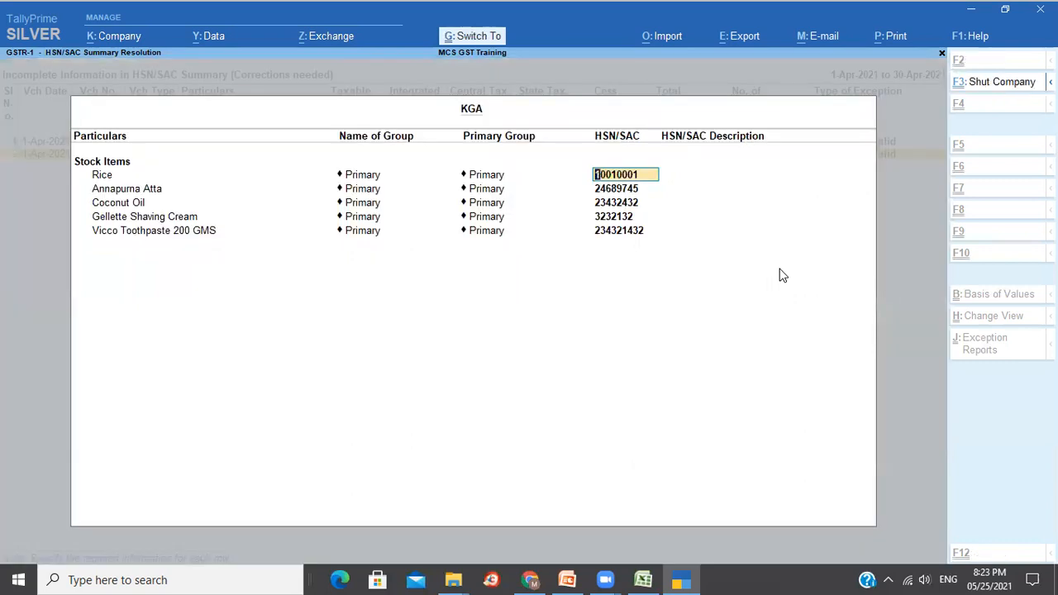
{"action": "key", "text": "ctrl+a"}
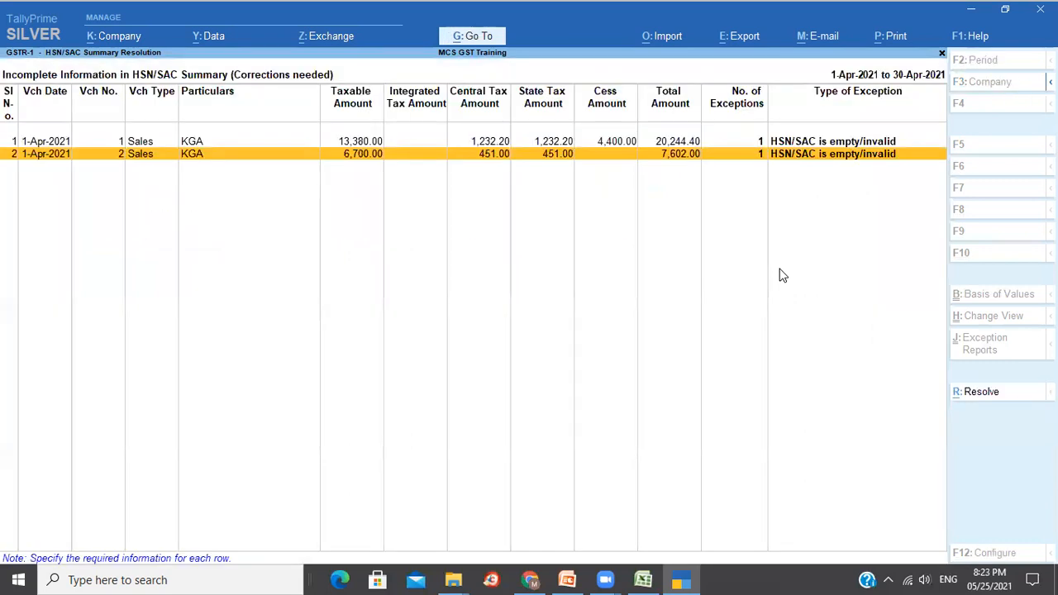
{"action": "key", "text": "Up"}
{"action": "left_click", "coordinate": [962, 393]}
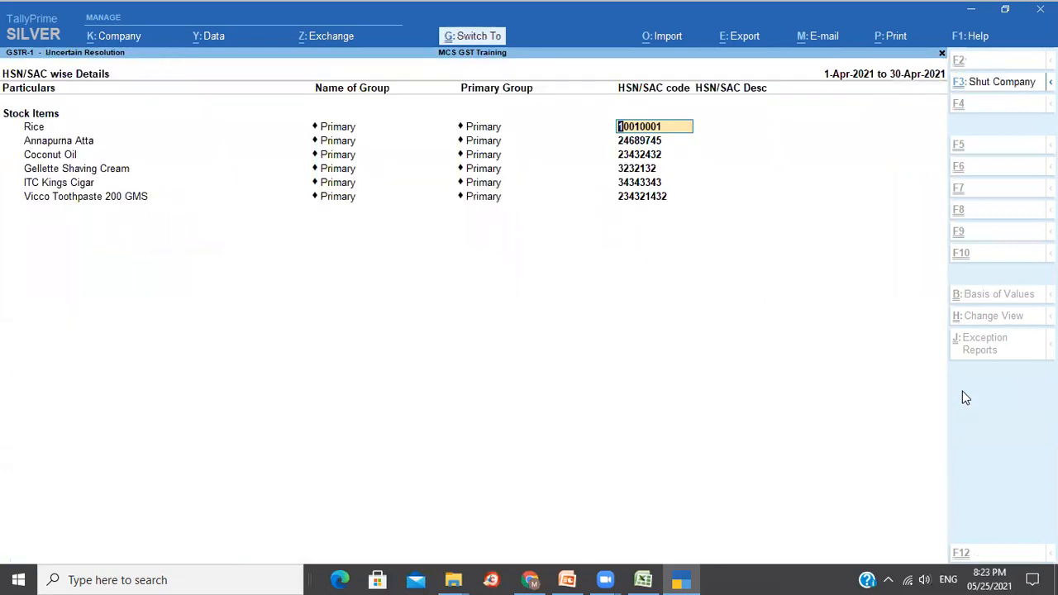
{"action": "key", "text": "ctrl+a"}
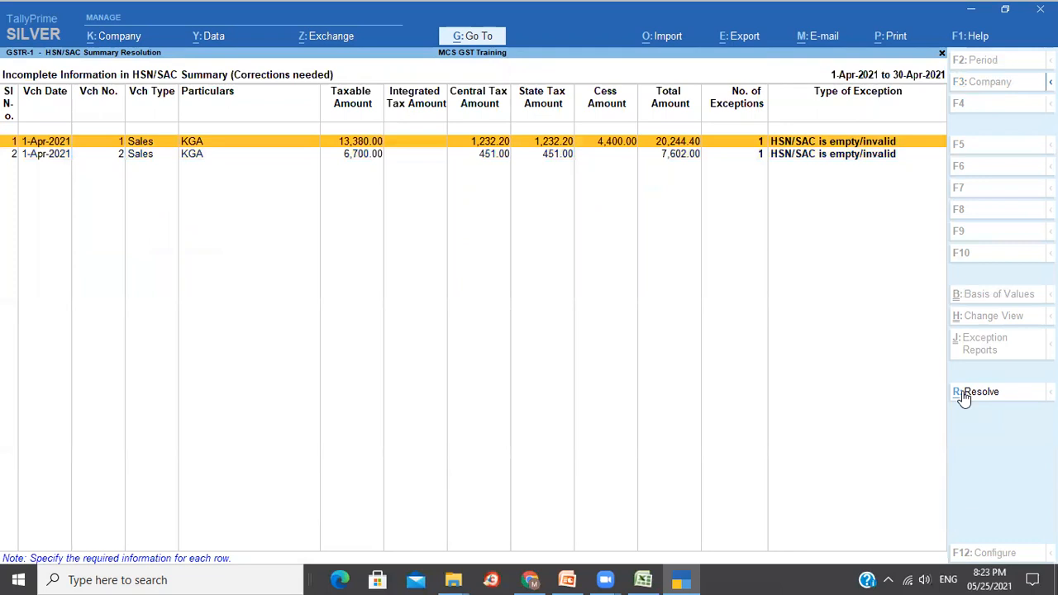
Reopen the HSN/SAC exceptions from GSTR-1 and resave Rice's HSN/SAC details.
{"action": "key", "text": "Escape"}
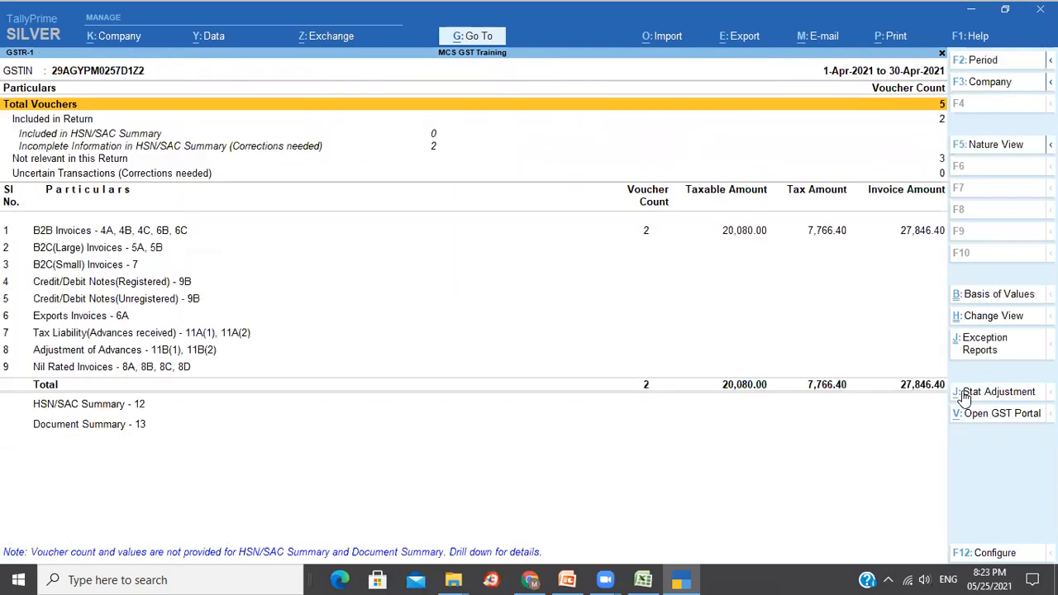
{"action": "key", "text": "Down"}
{"action": "key", "text": "Down"}
{"action": "key", "text": "Down"}
{"action": "key", "text": "Return"}
{"action": "left_click", "coordinate": [962, 394]}
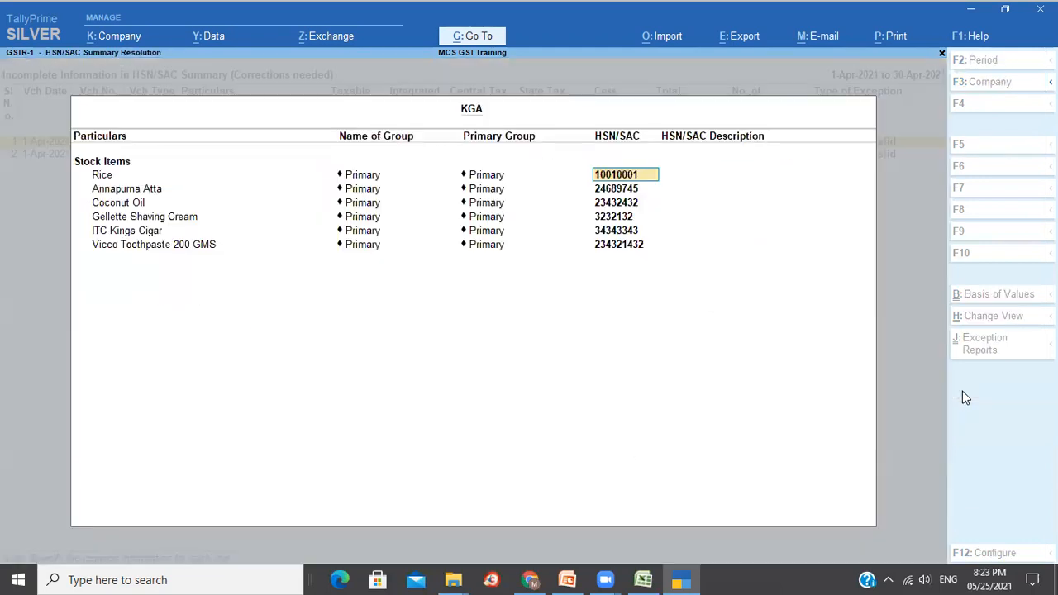
{"action": "key", "text": "Return"}
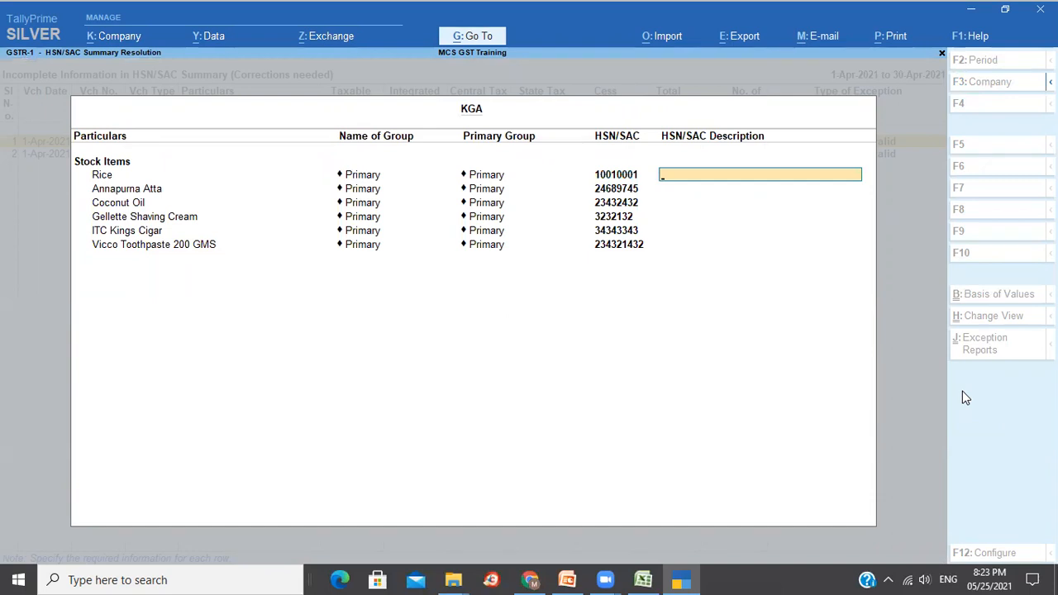
{"action": "key", "text": "ctrl+a"}
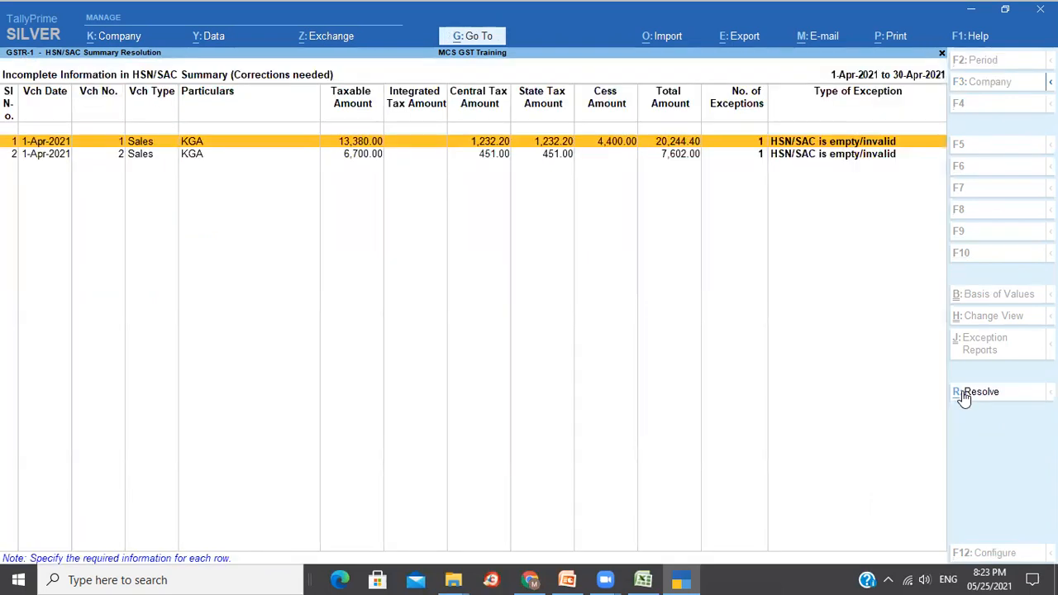
Close the GSTR-1 report back to the Gateway of Tally.
{"action": "key", "text": "Escape"}
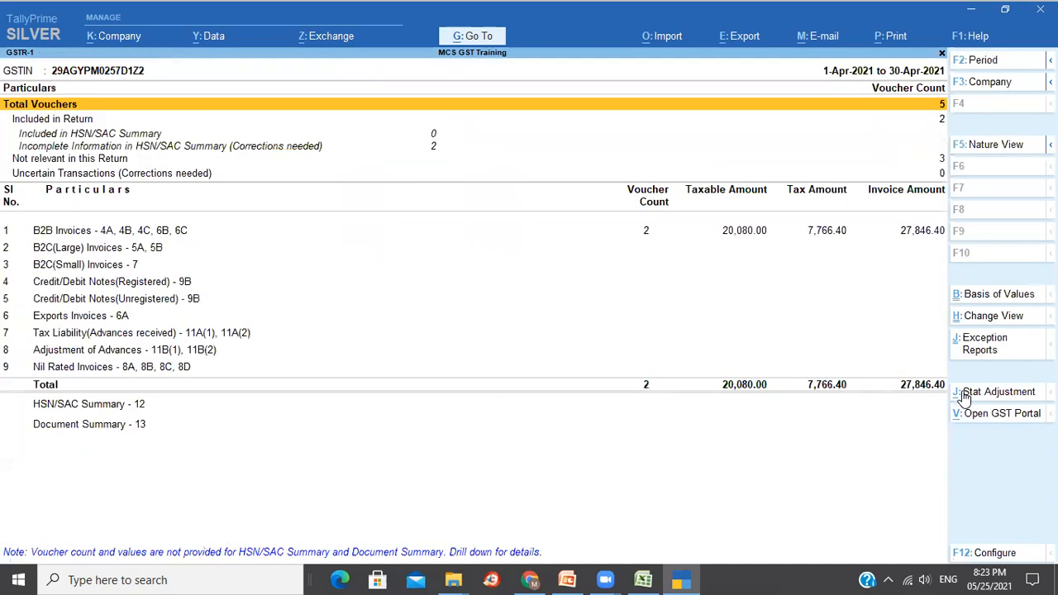
{"action": "key", "text": "Down"}
{"action": "key", "text": "Down"}
{"action": "key", "text": "Down"}
{"action": "key", "text": "Down"}
{"action": "key", "text": "Down"}
{"action": "key", "text": "Down"}
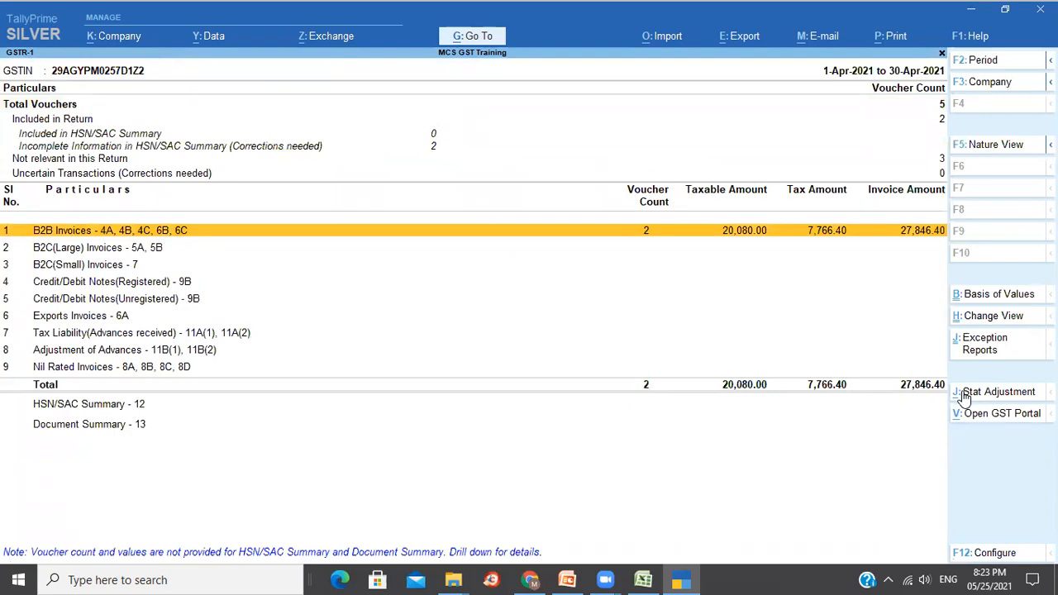
{"action": "key", "text": "Escape"}
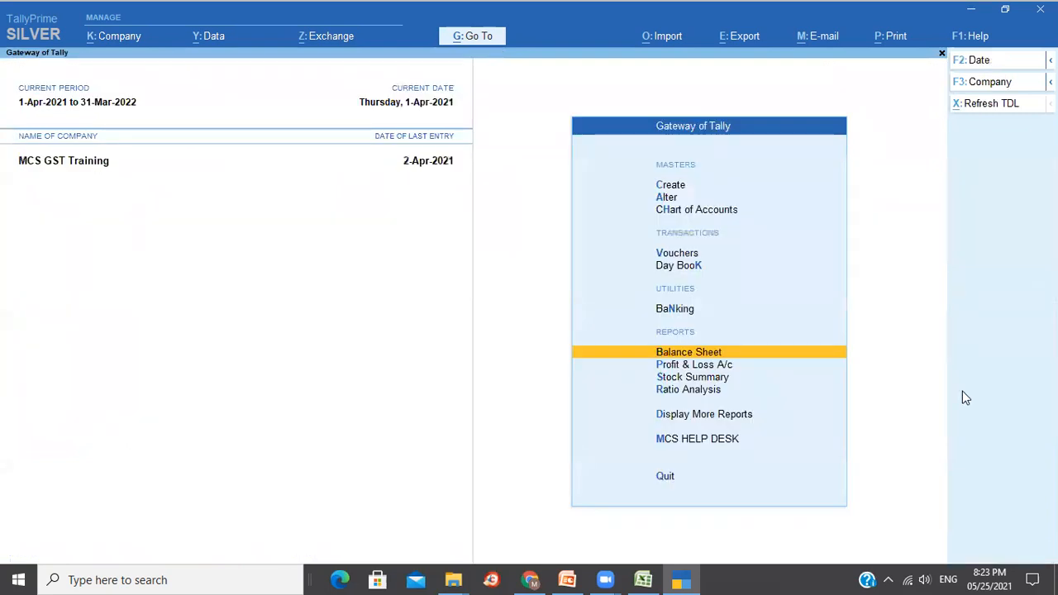
Open the GSTR-3B report for April 2021 via Go To search.
{"action": "left_click", "coordinate": [459, 35]}
{"action": "type", "text": "Gstr"}
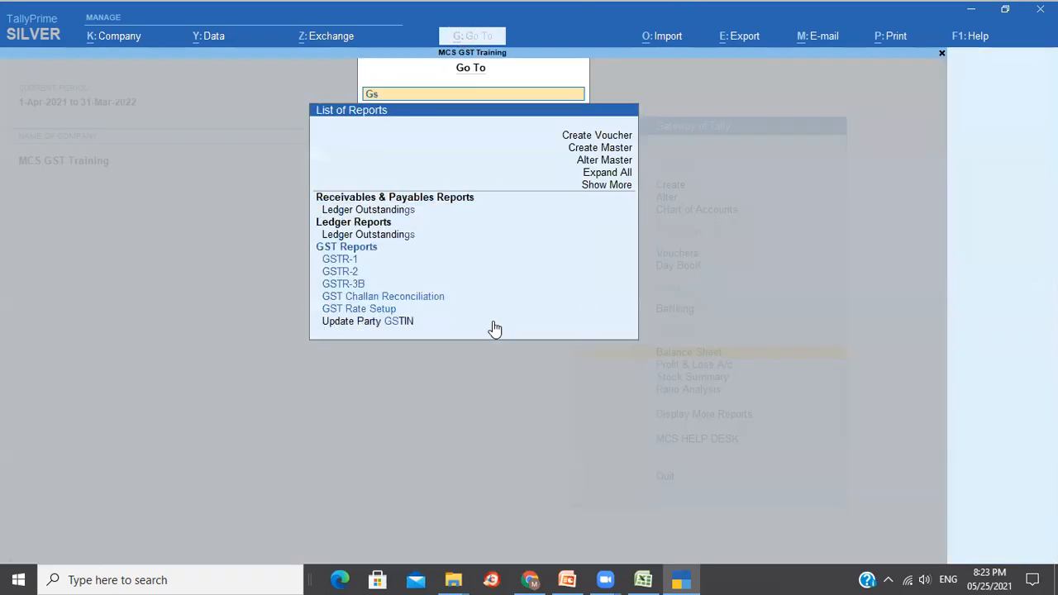
{"action": "key", "text": "Down"}
{"action": "key", "text": "Down"}
{"action": "key", "text": "Down"}
{"action": "key", "text": "Down"}
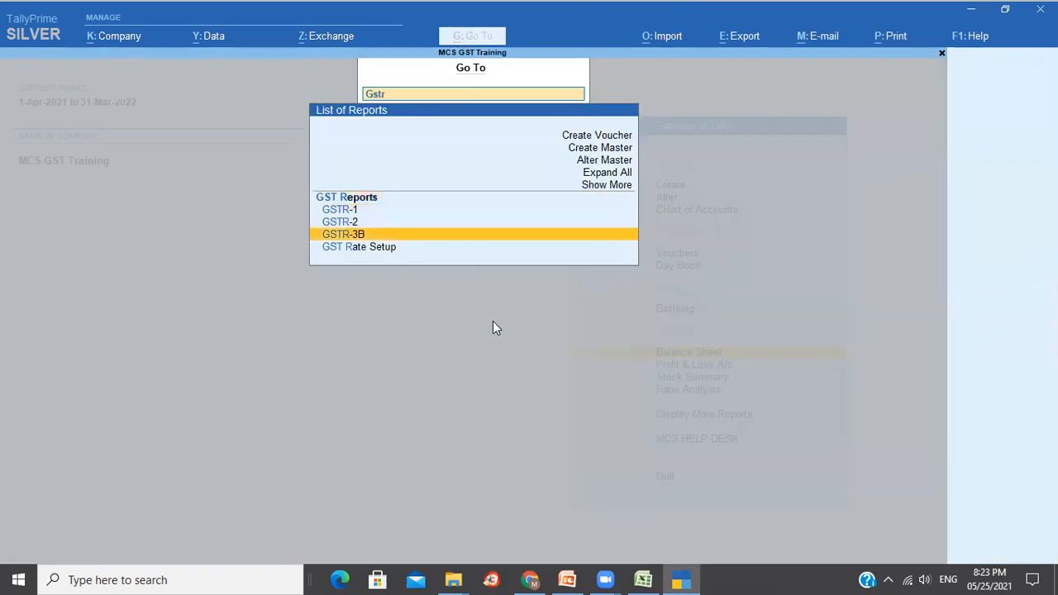
{"action": "key", "text": "Return"}
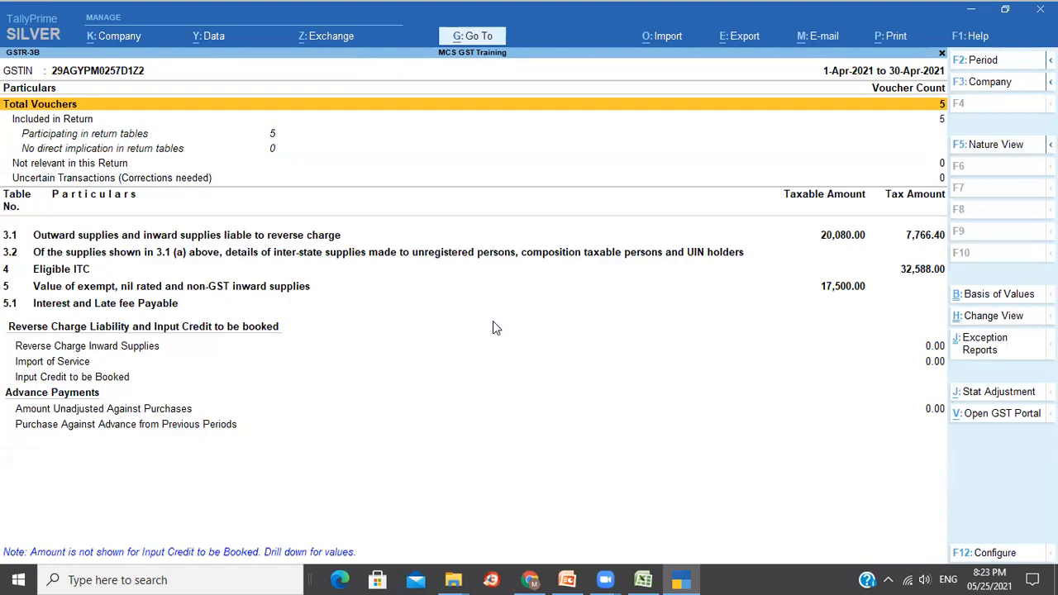
{"action": "key", "text": "Down"}
{"action": "key", "text": "Down"}
{"action": "key", "text": "Down"}
{"action": "key", "text": "Down"}
{"action": "key", "text": "Down"}
{"action": "key", "text": "Down"}
{"action": "key", "text": "Down"}
{"action": "key", "text": "Up"}
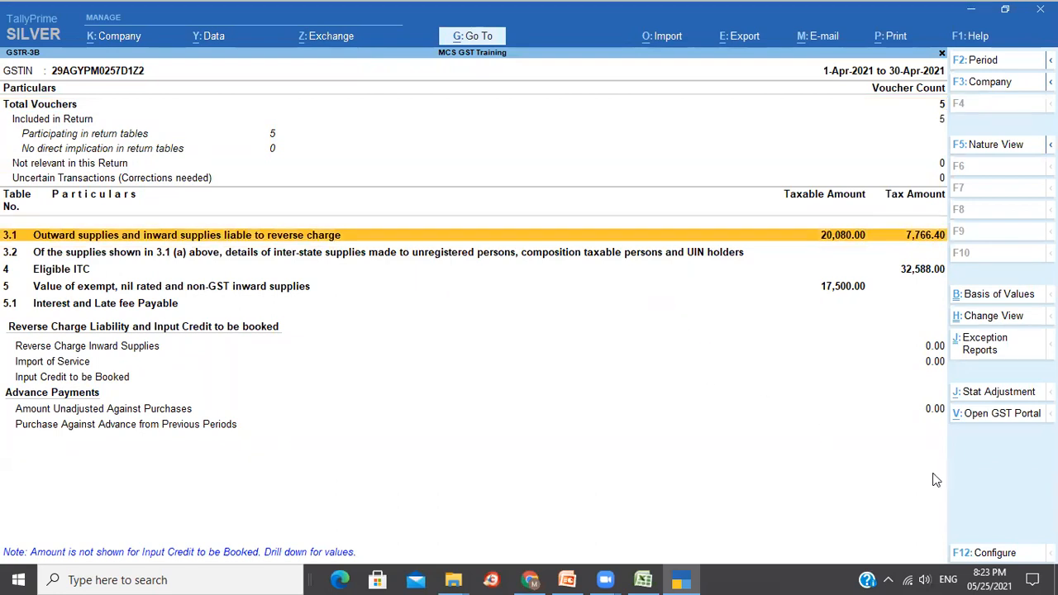
Configure GSTR-3B to show tax types in separate columns, keeping Condensed format.
{"action": "key", "text": "F12"}
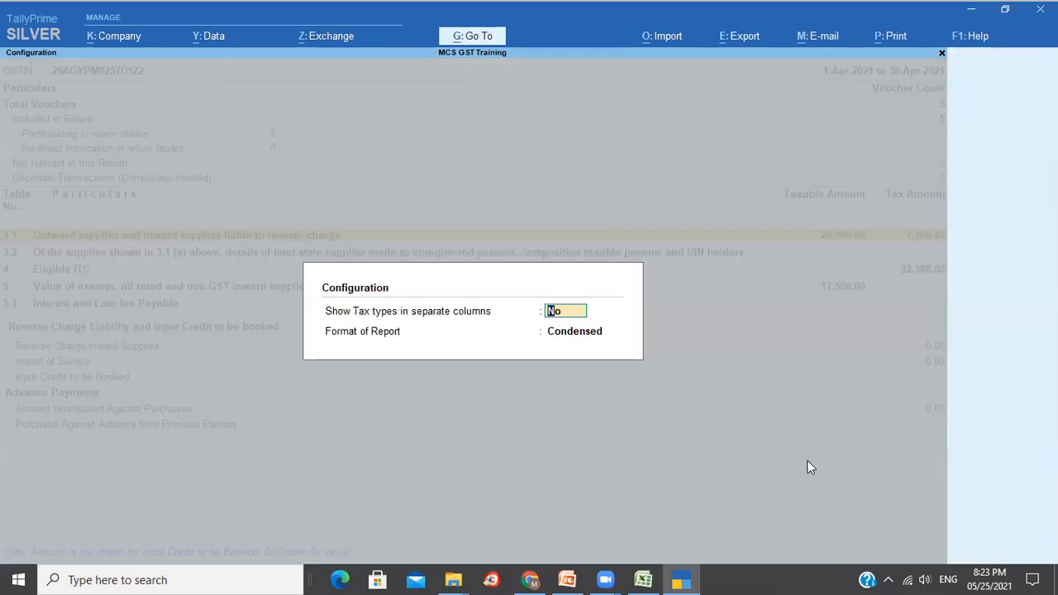
{"action": "type", "text": "y"}
{"action": "key", "text": "Return"}
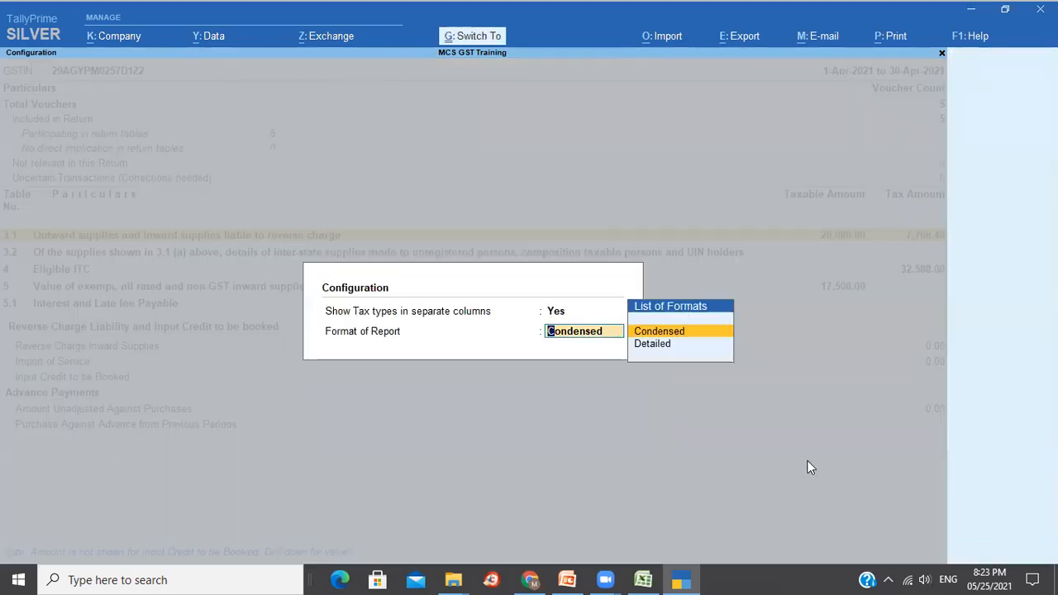
{"action": "key", "text": "ctrl+a"}
{"action": "key", "text": "Down"}
{"action": "key", "text": "Down"}
{"action": "key", "text": "Down"}
{"action": "key", "text": "Down"}
{"action": "key", "text": "Down"}
{"action": "key", "text": "Down"}
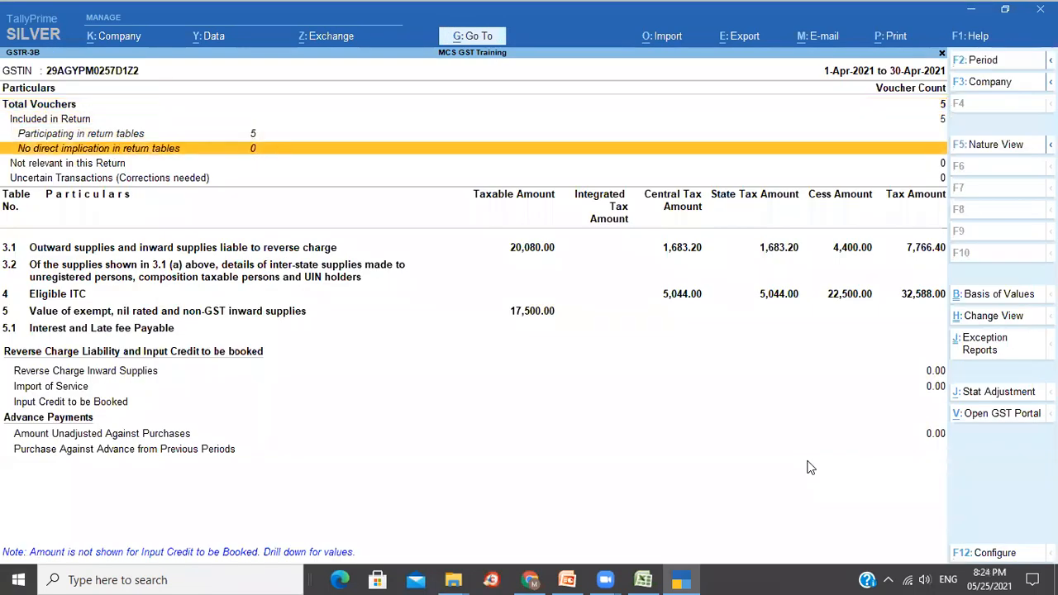
Expand row 4 Eligible ITC and review its sub-items, including All other ITC.
{"action": "key", "text": "Up"}
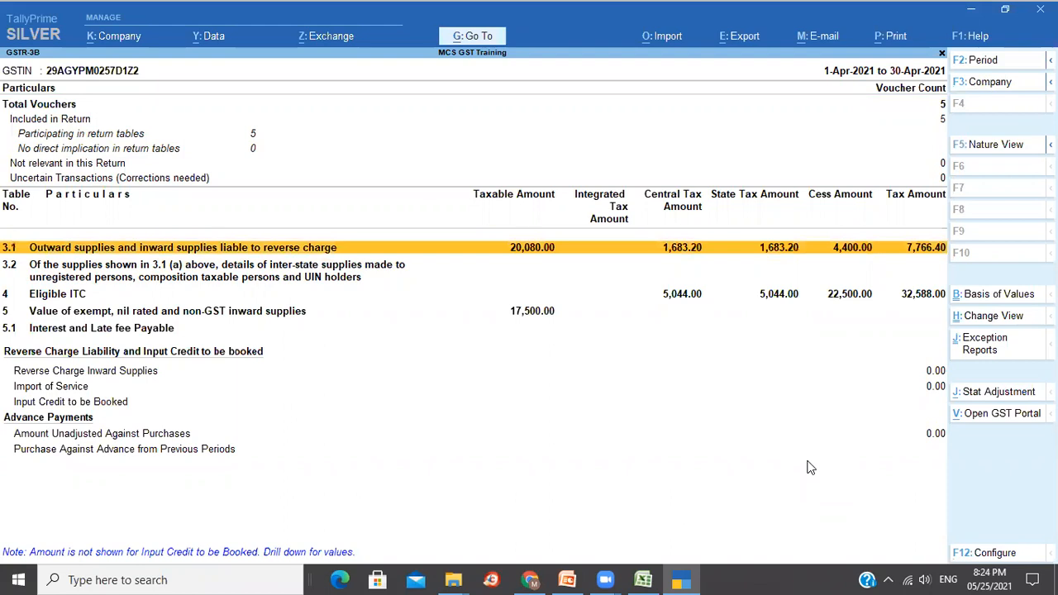
{"action": "key", "text": "Down"}
{"action": "key", "text": "Up"}
{"action": "key", "text": "Down"}
{"action": "key", "text": "Down"}
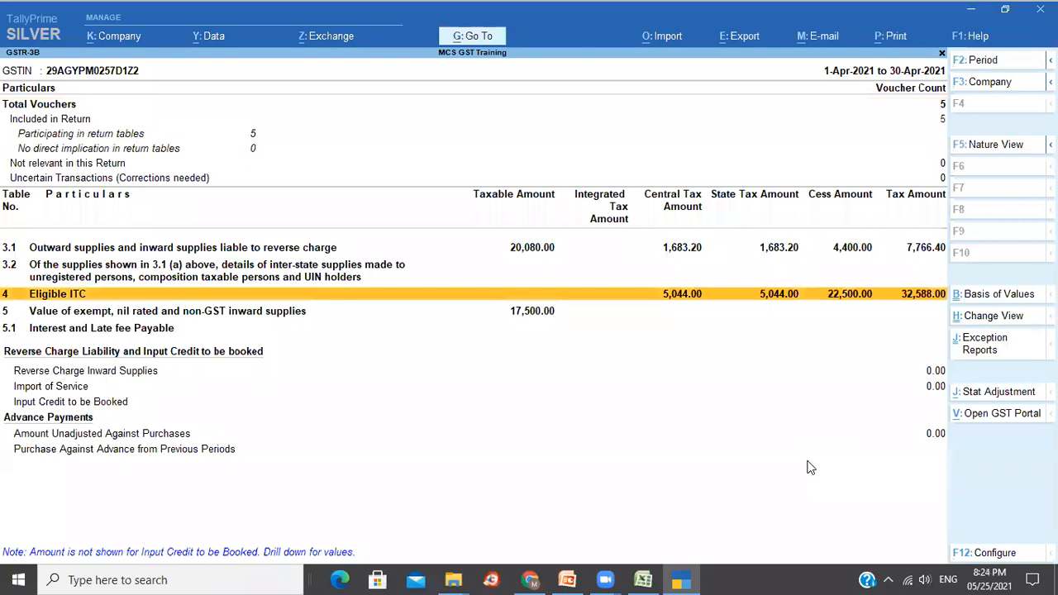
{"action": "key", "text": "shift+Return"}
{"action": "key", "text": "Down"}
{"action": "key", "text": "Down"}
{"action": "key", "text": "Down"}
{"action": "key", "text": "Down"}
{"action": "key", "text": "Up"}
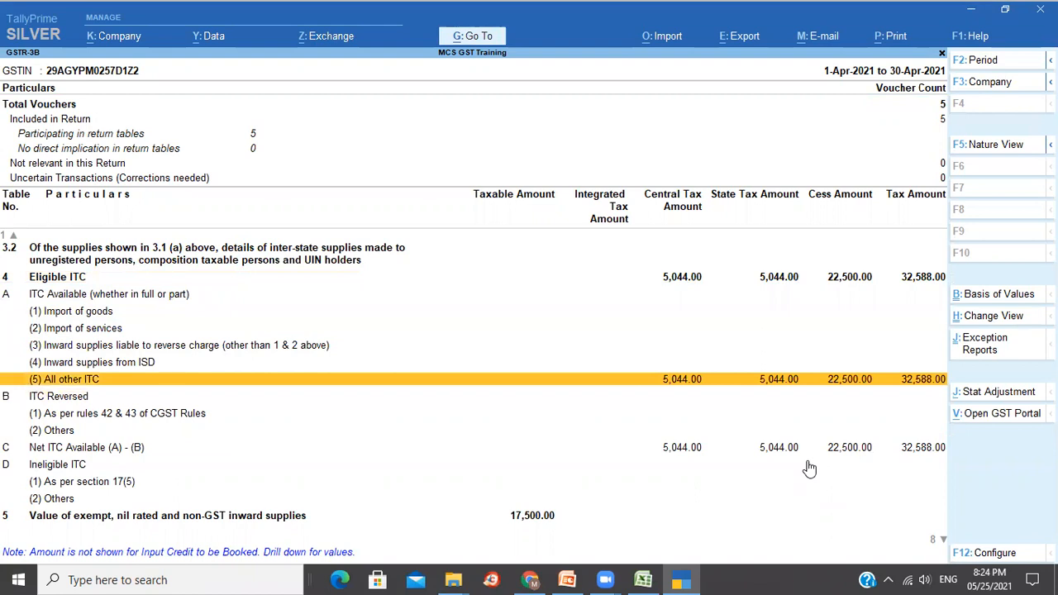
{"action": "key", "text": "Down"}
{"action": "key", "text": "Down"}
{"action": "key", "text": "Down"}
{"action": "key", "text": "Down"}
{"action": "key", "text": "Down"}
{"action": "key", "text": "Down"}
{"action": "key", "text": "Down"}
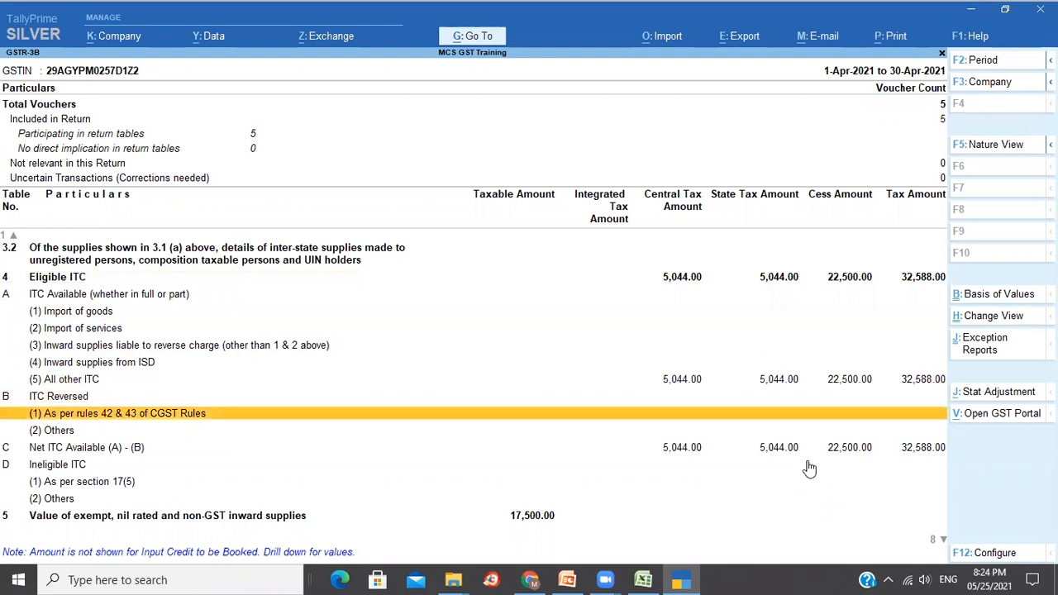
{"action": "key", "text": "Down"}
{"action": "key", "text": "Down"}
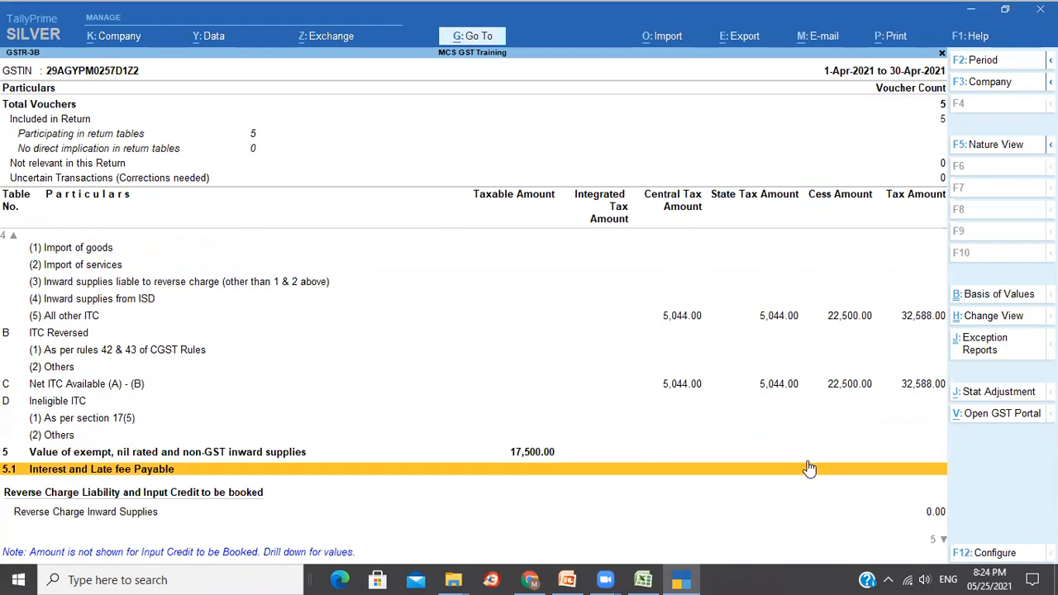
{"action": "key", "text": "Up"}
Expand row 5 and check the composition/exempt supplier details (17,500.00), then close GSTR-3B.
{"action": "key", "text": "Return"}
{"action": "key", "text": "Down"}
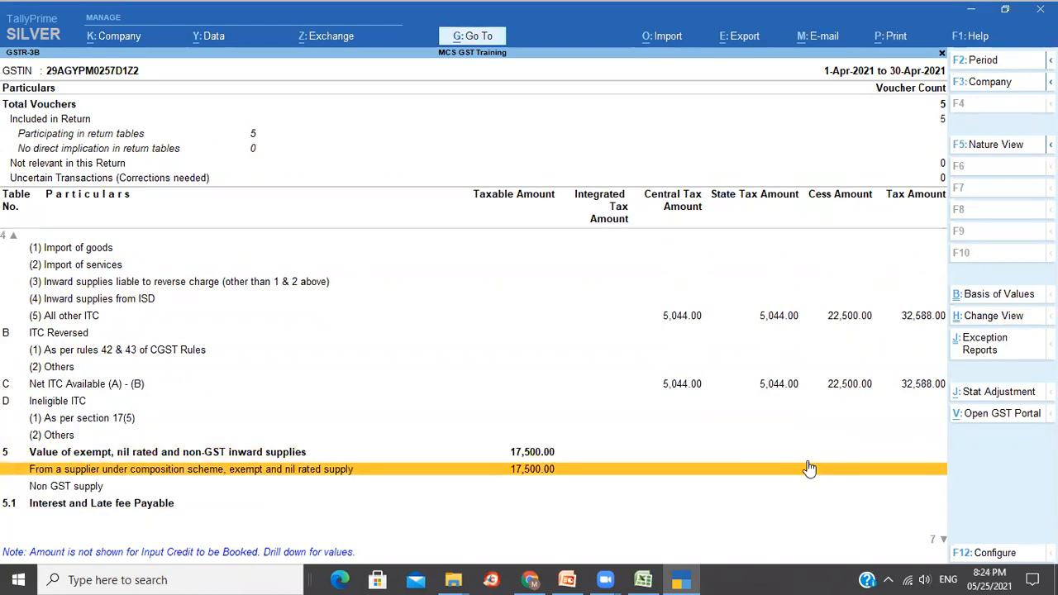
{"action": "key", "text": "Down"}
{"action": "key", "text": "Down"}
{"action": "key", "text": "Down"}
{"action": "key", "text": "Down"}
{"action": "key", "text": "Down"}
{"action": "key", "text": "Down"}
{"action": "key", "text": "Down"}
{"action": "key", "text": "Down"}
{"action": "key", "text": "Down"}
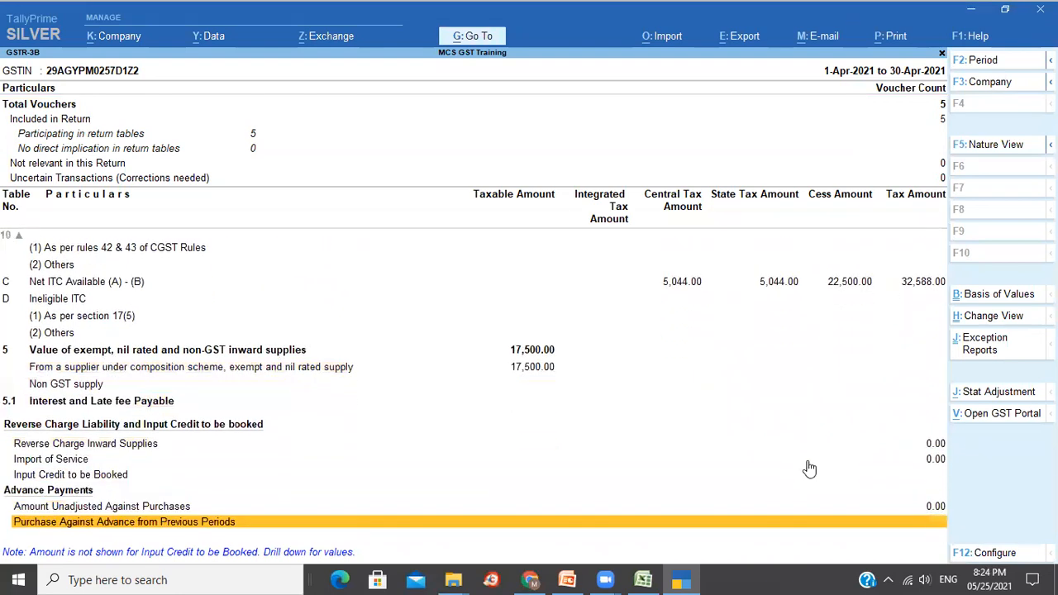
{"action": "key", "text": "Up"}
{"action": "key", "text": "Up"}
{"action": "key", "text": "Up"}
{"action": "key", "text": "Up"}
{"action": "key", "text": "Up"}
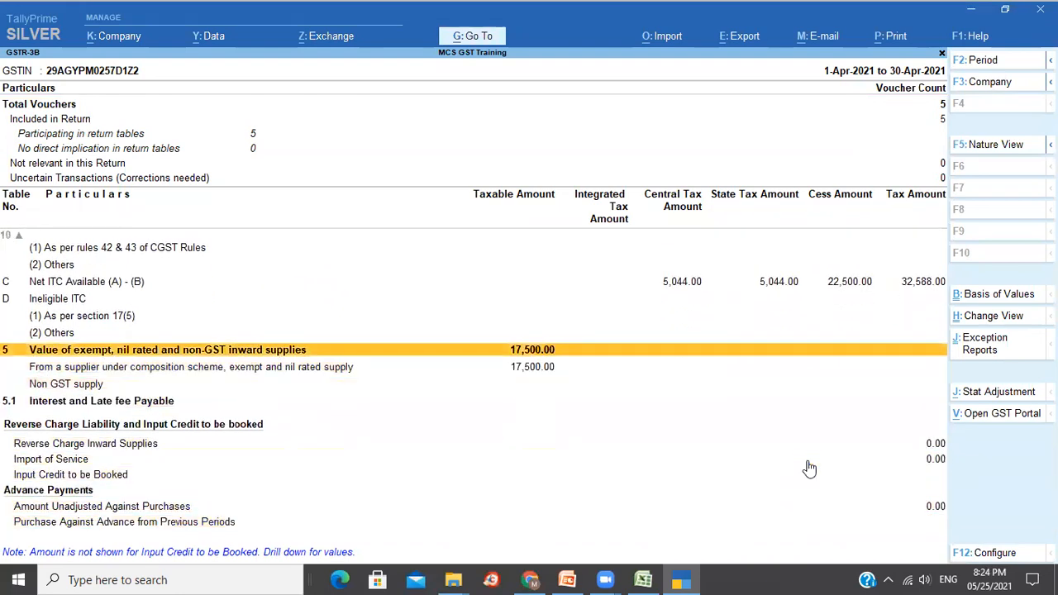
{"action": "key", "text": "Down"}
{"action": "key", "text": "Return"}
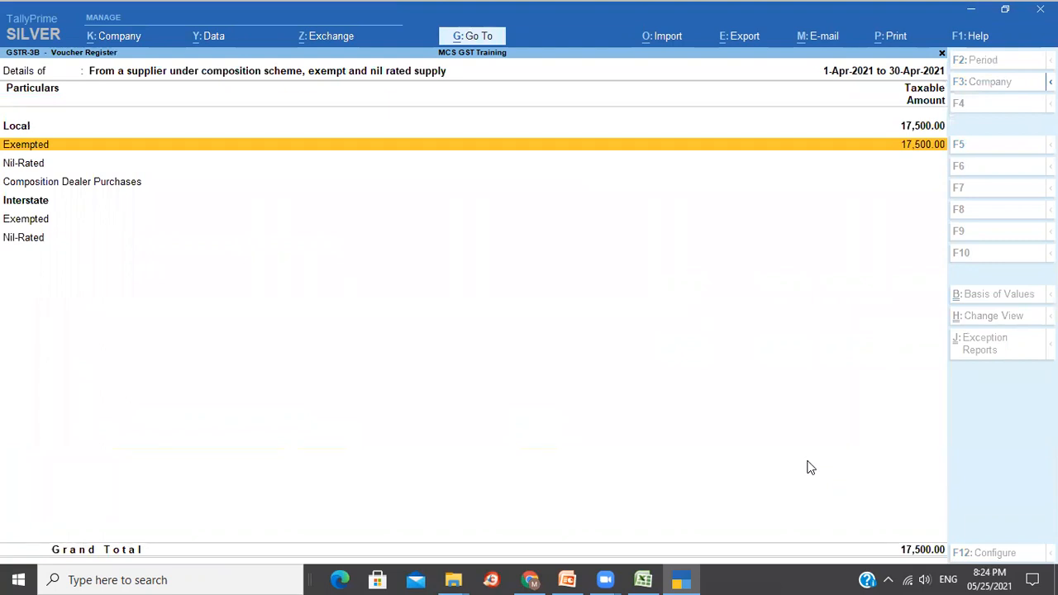
{"action": "key", "text": "Escape"}
{"action": "key", "text": "Escape"}
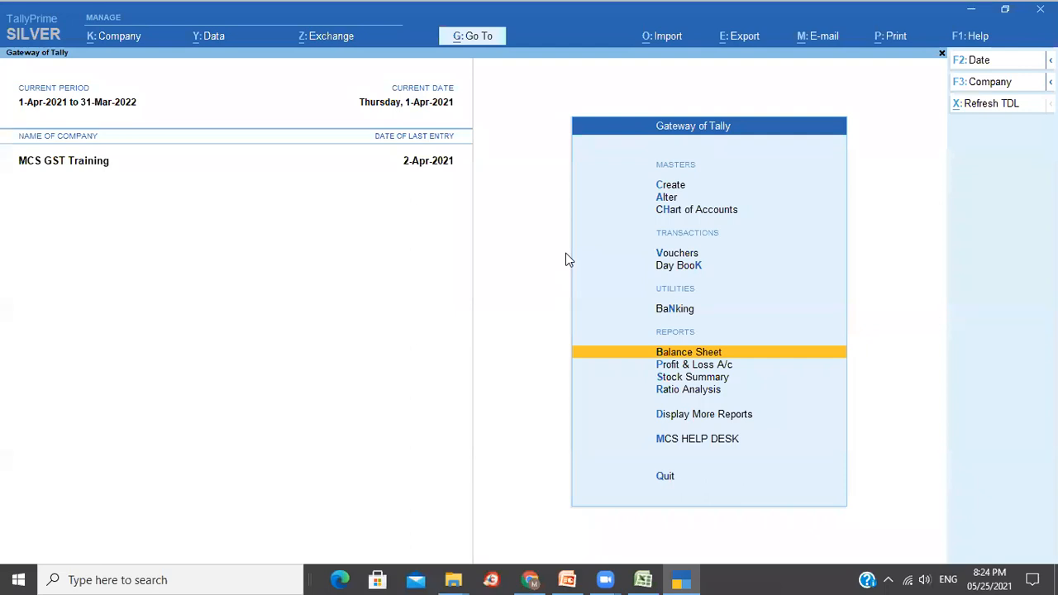
Start a 'Gs' report search in Go To, then clear and cancel it.
{"action": "left_click", "coordinate": [482, 39]}
{"action": "type", "text": "Gs"}
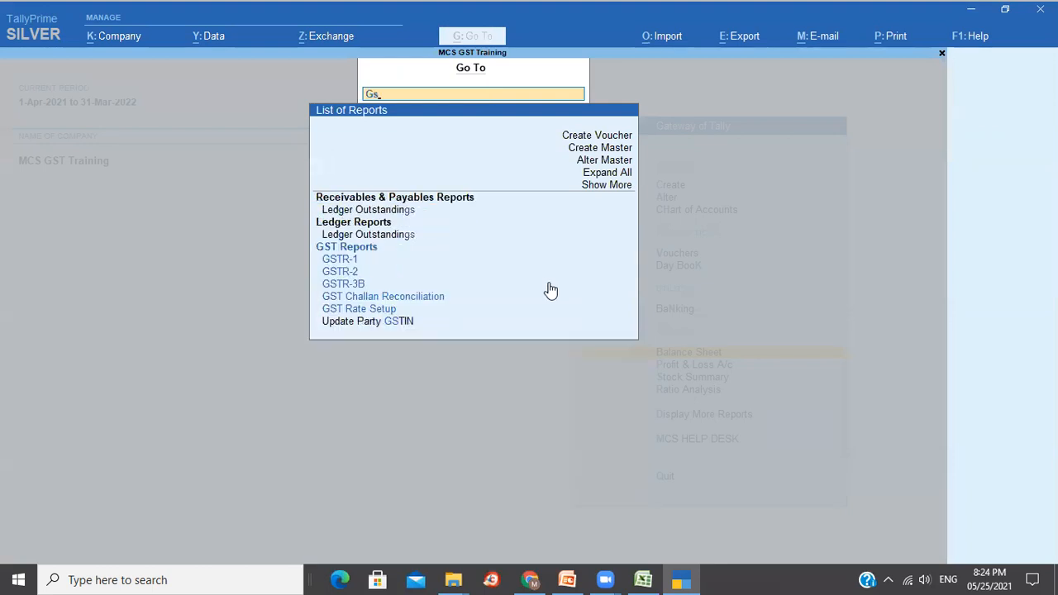
{"action": "key", "text": "BackSpace"}
{"action": "key", "text": "BackSpace"}
{"action": "key", "text": "Escape"}
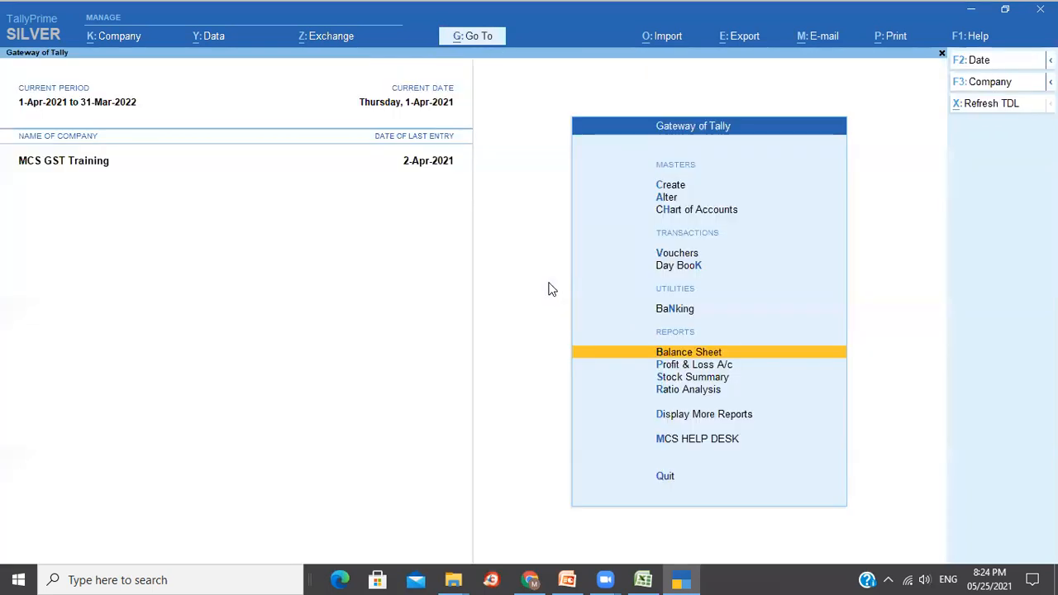
Browse More Reports > GST Reports, return to Gateway, and switch to the PowerPoint slides.
{"action": "left_click", "coordinate": [675, 417]}
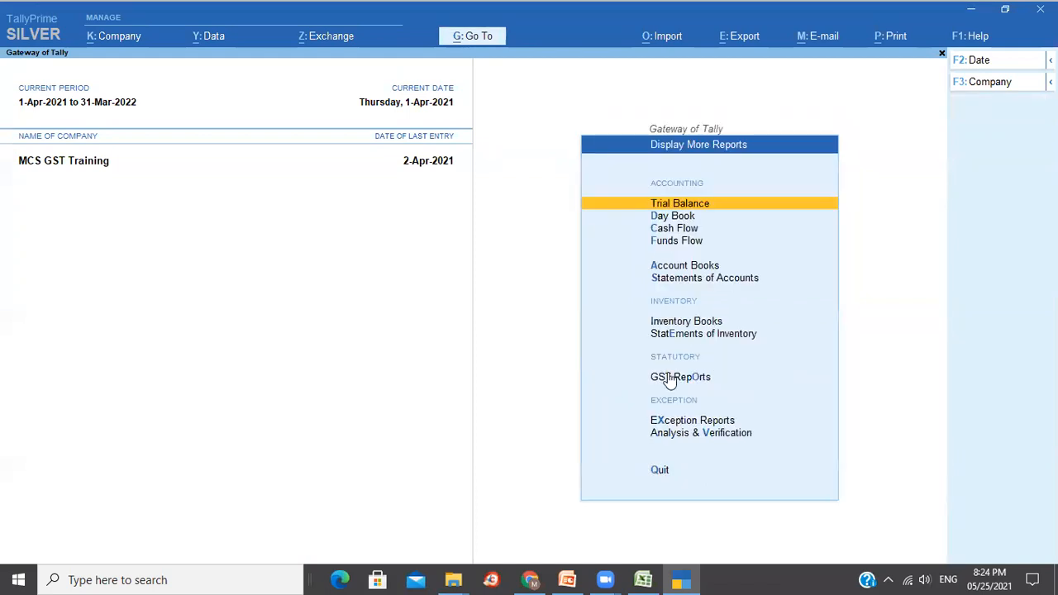
{"action": "left_click", "coordinate": [670, 379]}
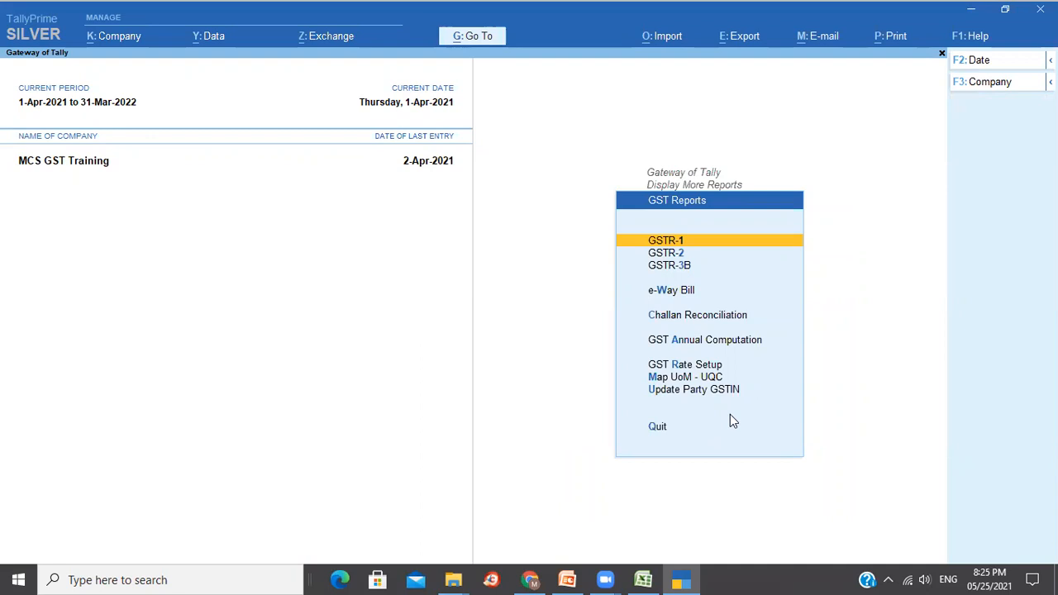
{"action": "key", "text": "Escape"}
{"action": "key", "text": "Escape"}
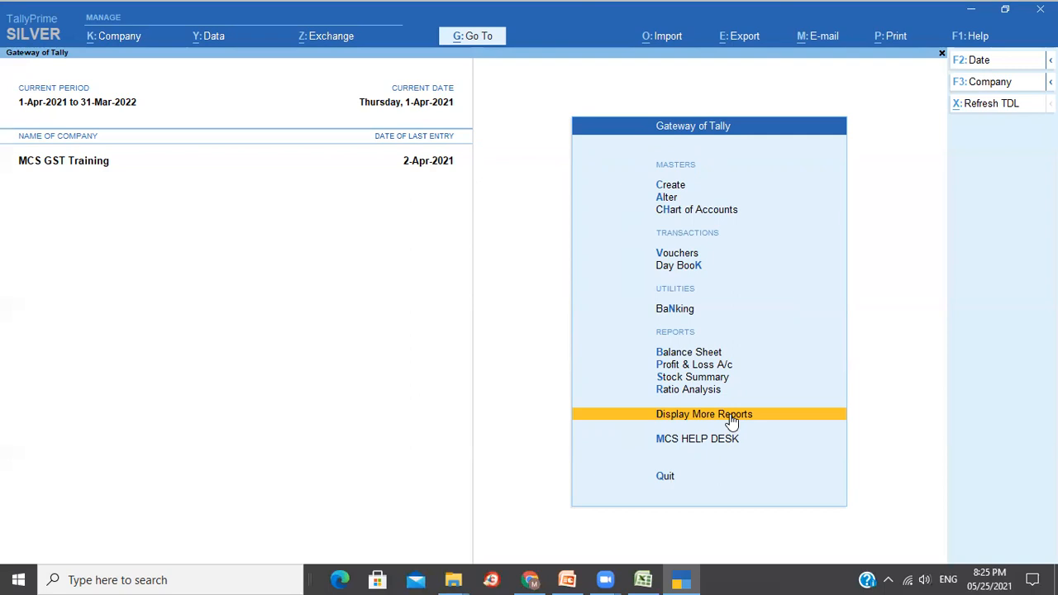
{"action": "key", "text": "alt+Tab"}
{"action": "key", "text": "alt+Tab"}
{"action": "key", "text": "alt+Tab"}
{"action": "key", "text": "alt+Tab"}
{"action": "key", "text": "alt+Tab"}
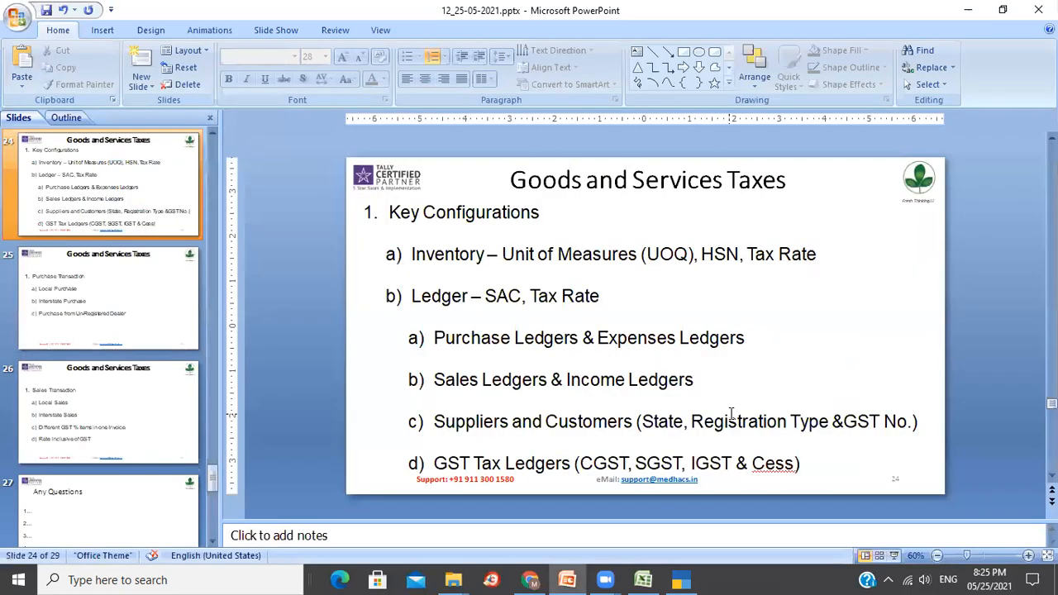